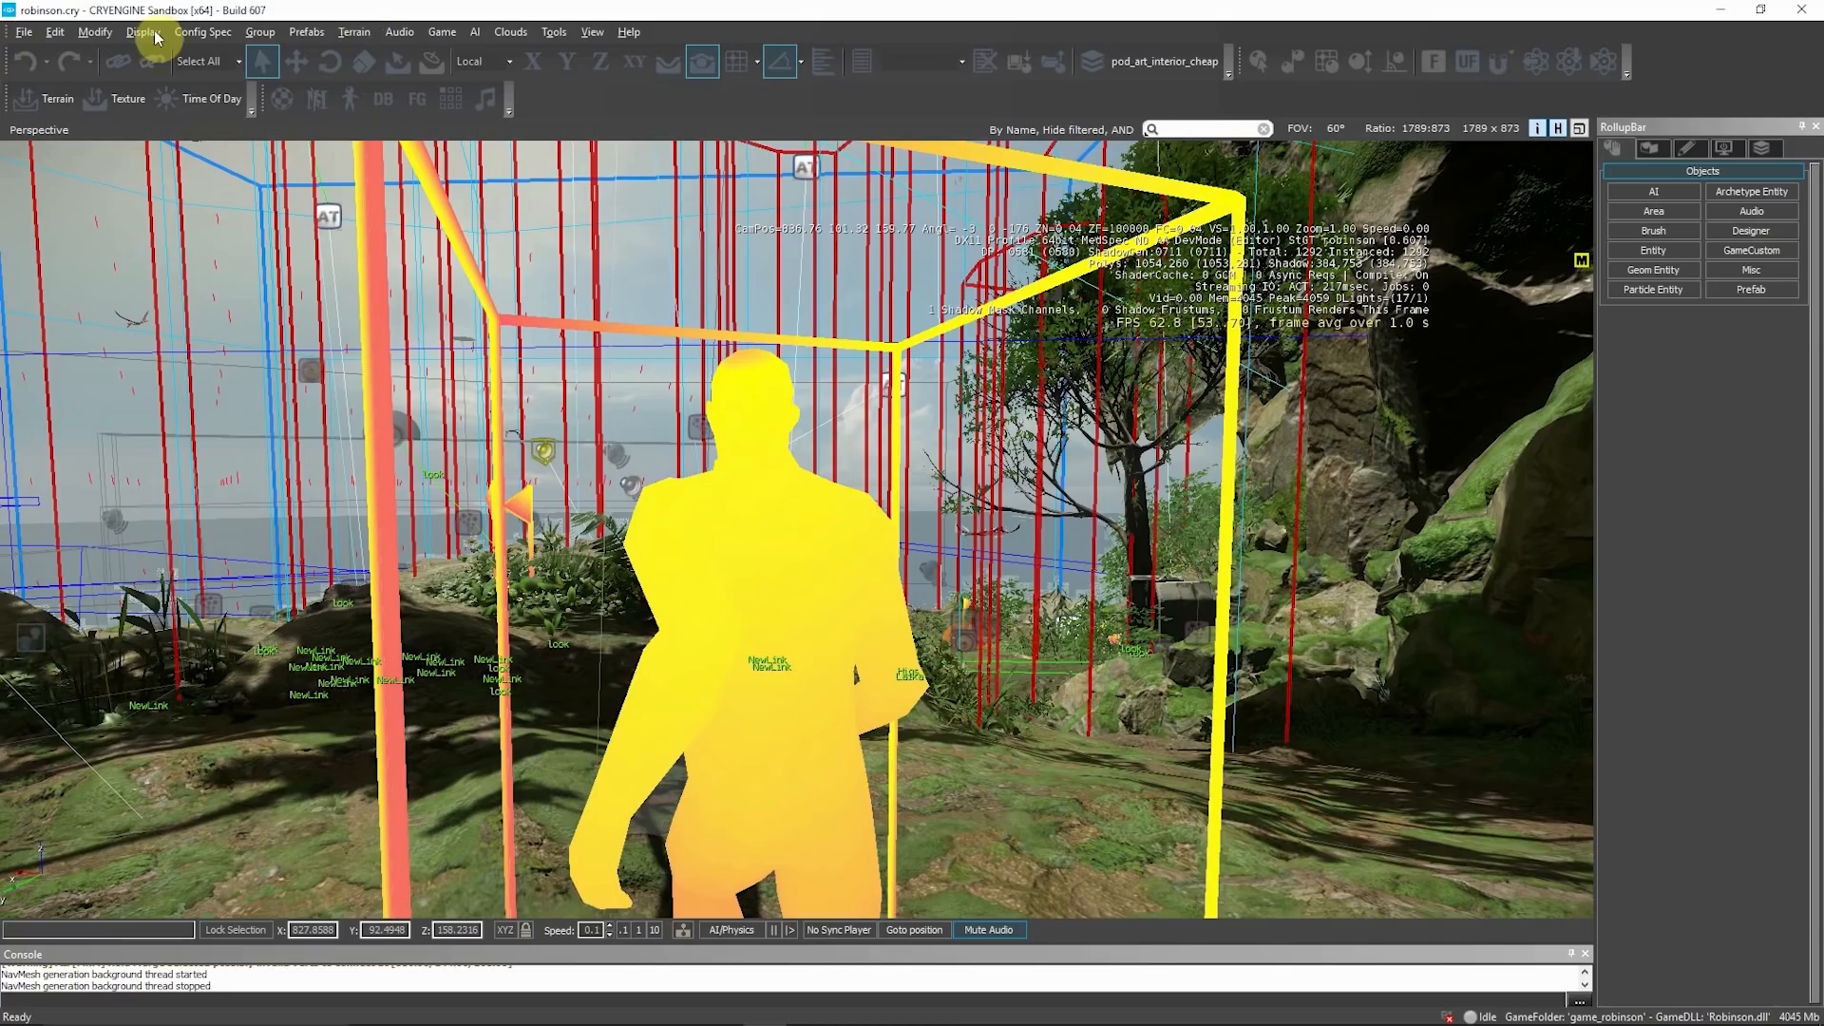
Step: Open the Dynamic Response System editor to access the dialog line database
left_click(592, 32)
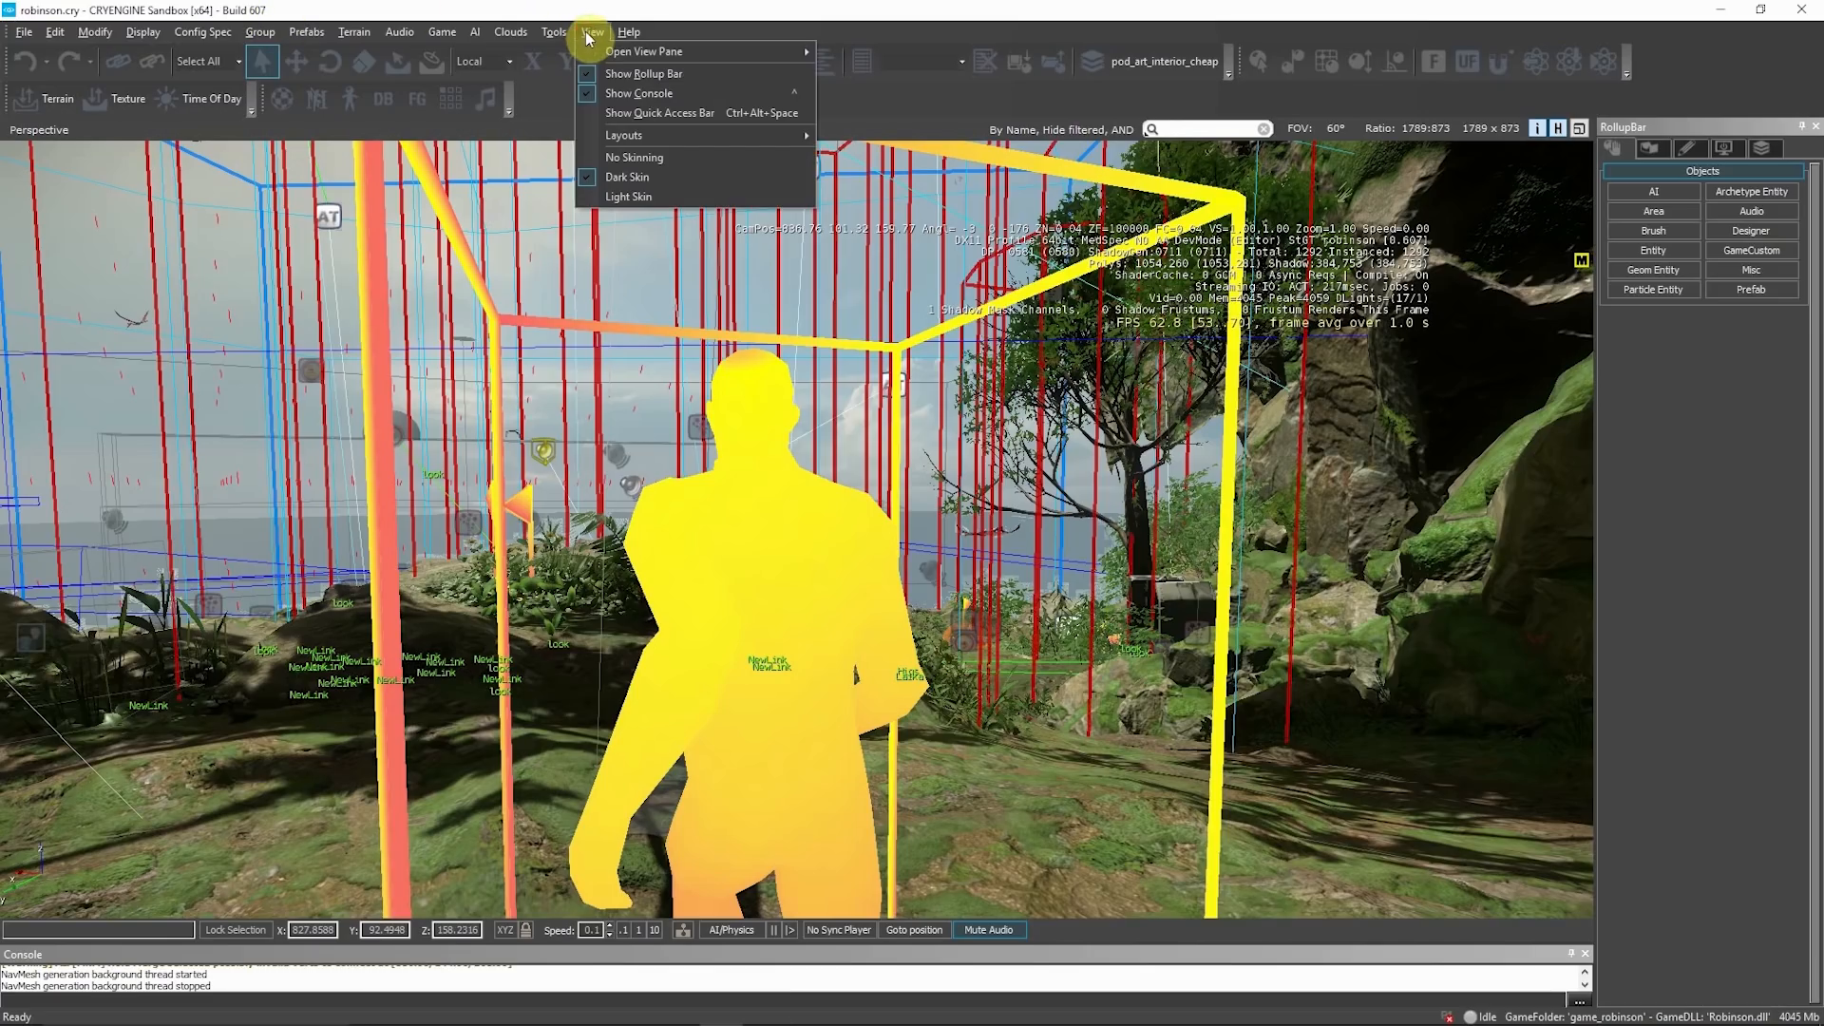
mouse_move(593, 52)
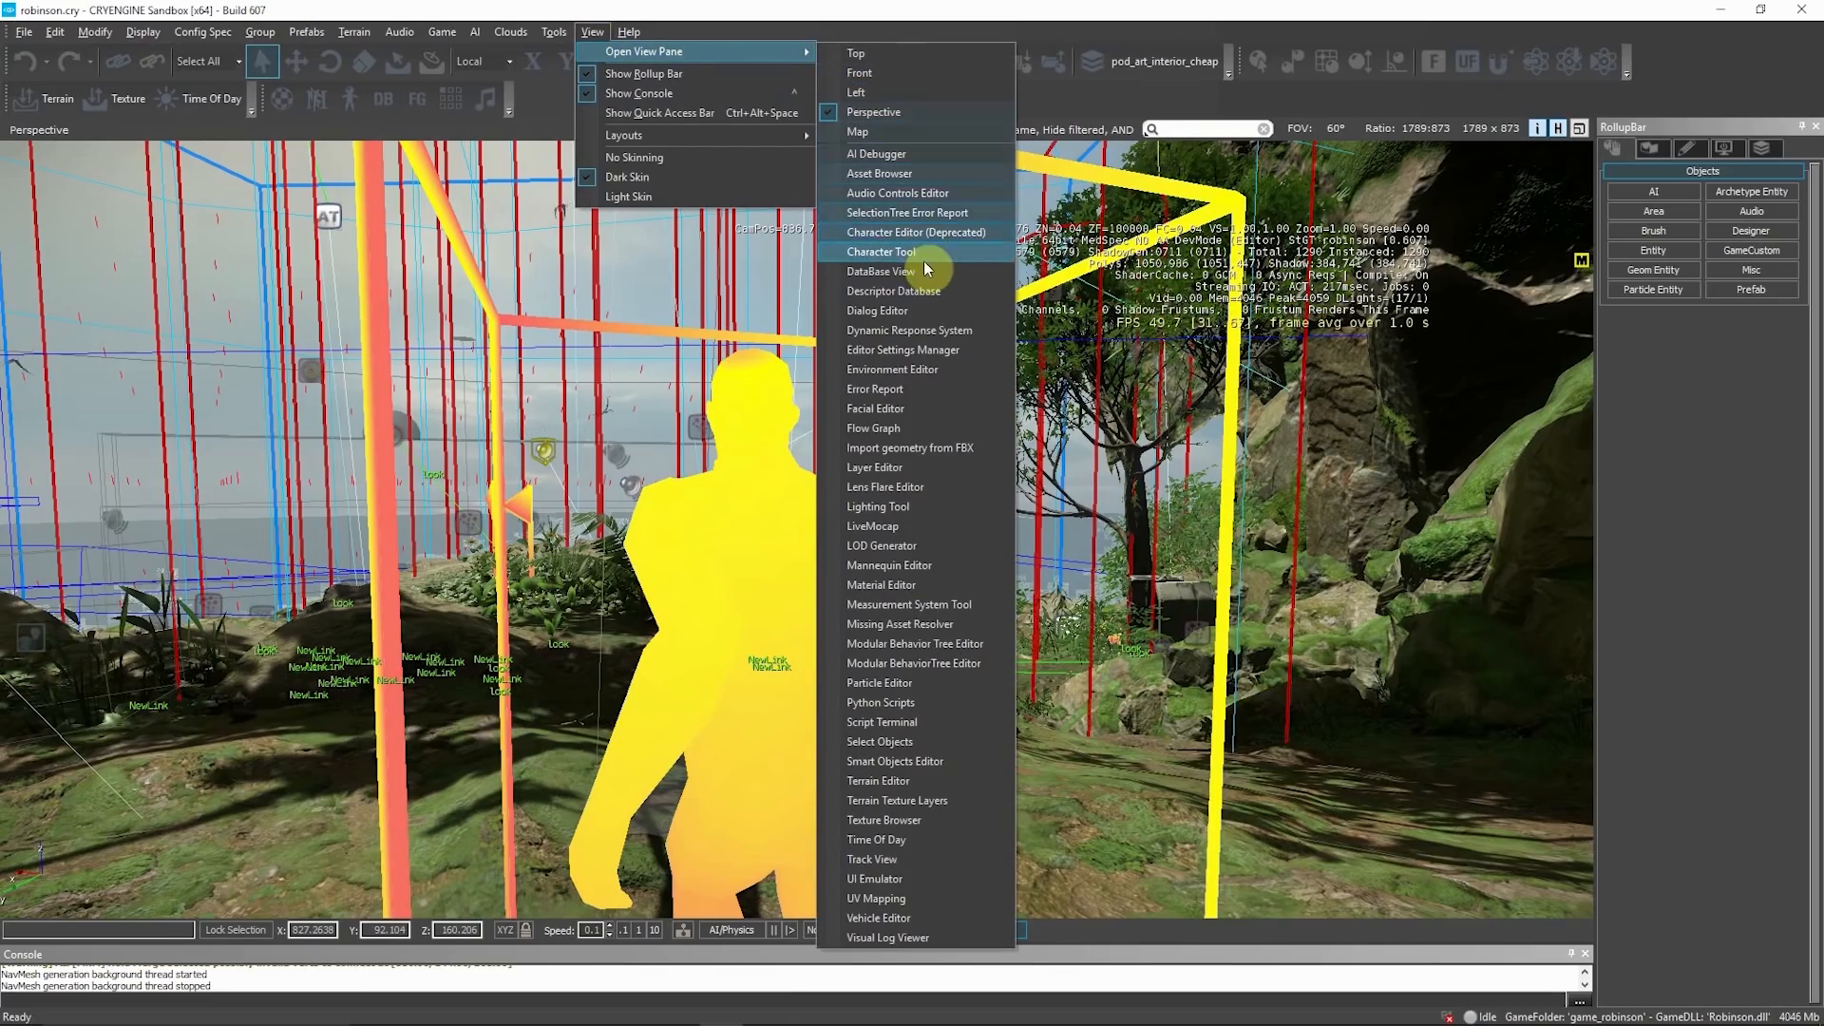
left_click(926, 330)
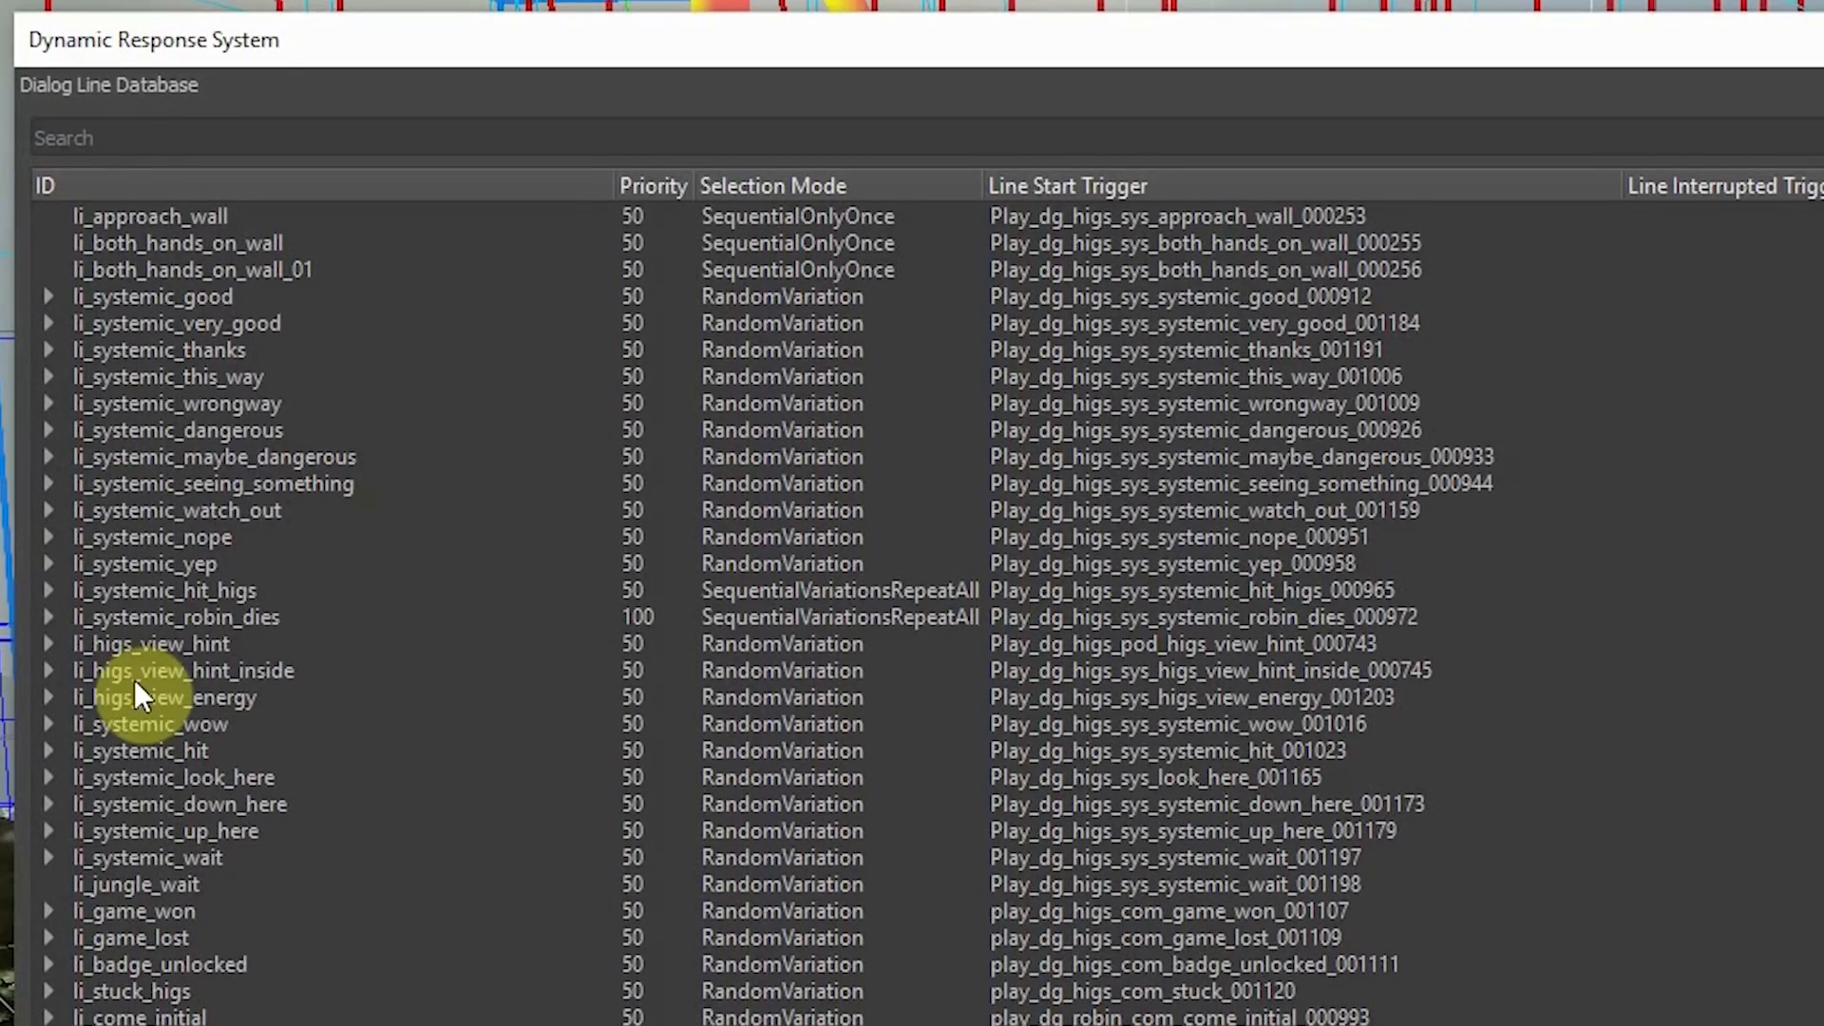
Step: Insert a new dialog line at the start of the database and give it the ID li_radio_hint
right_click(196, 213)
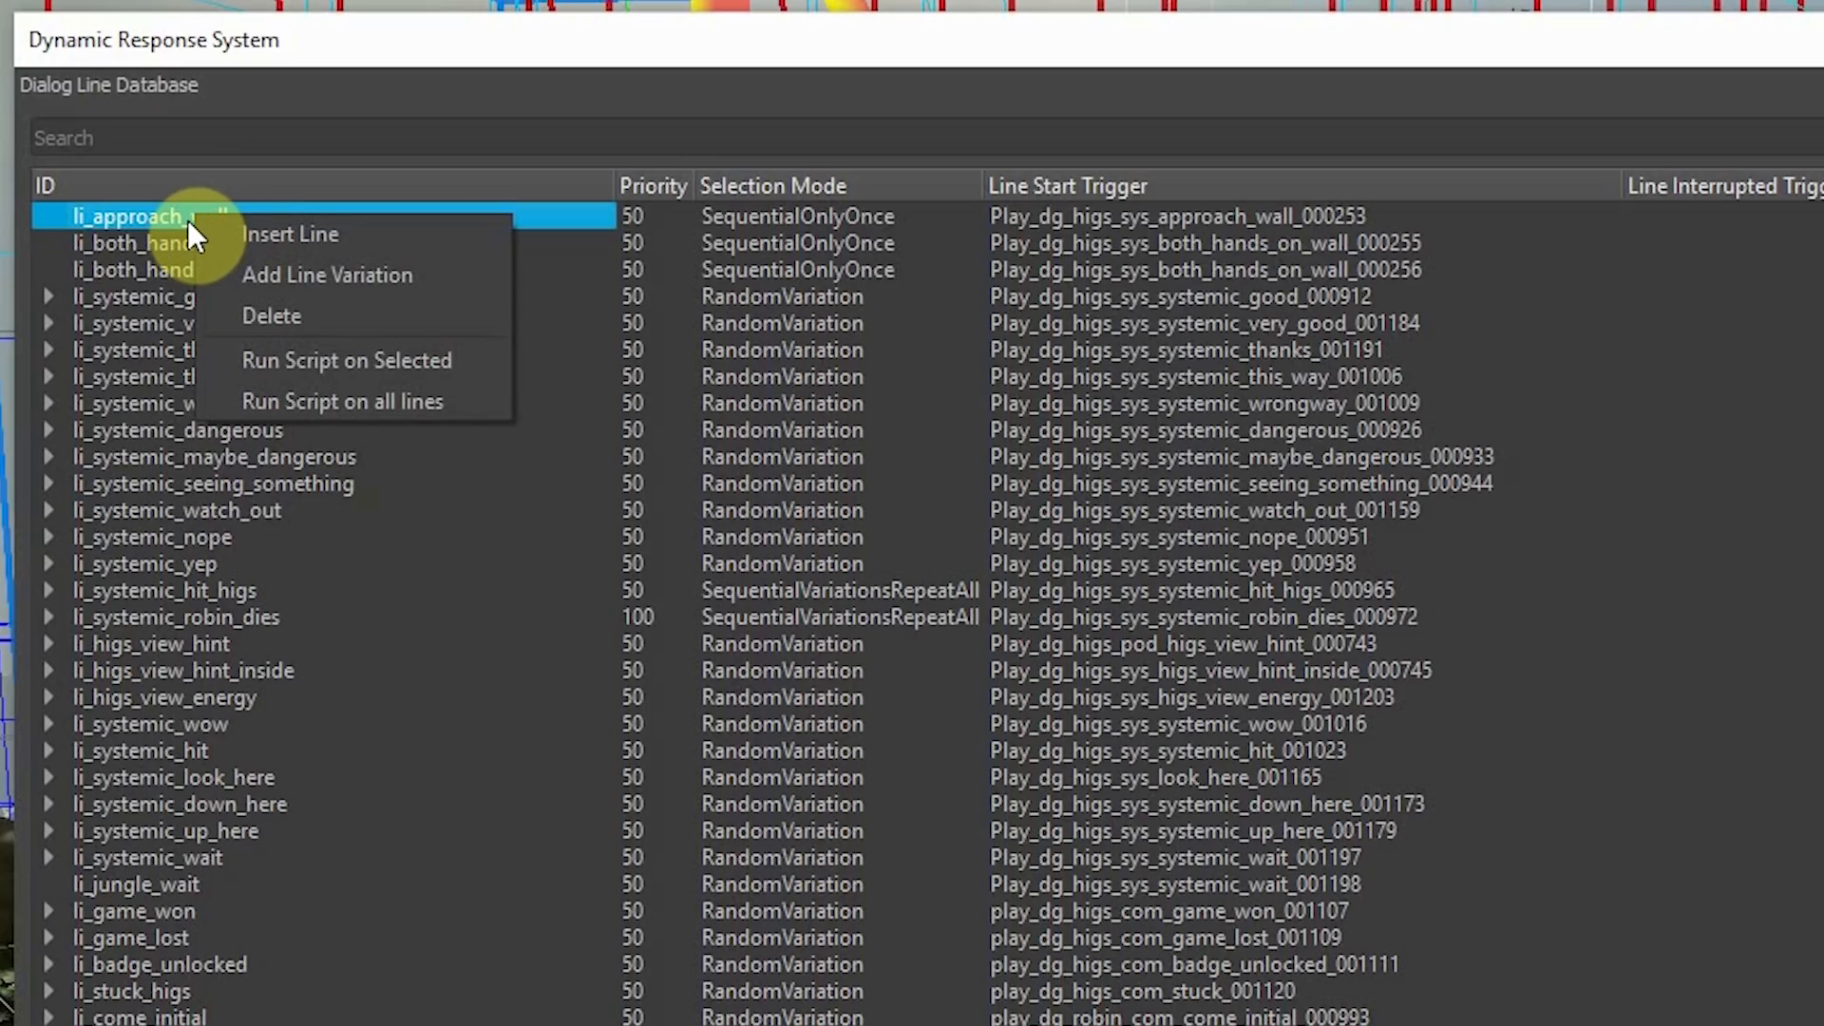
left_click(305, 233)
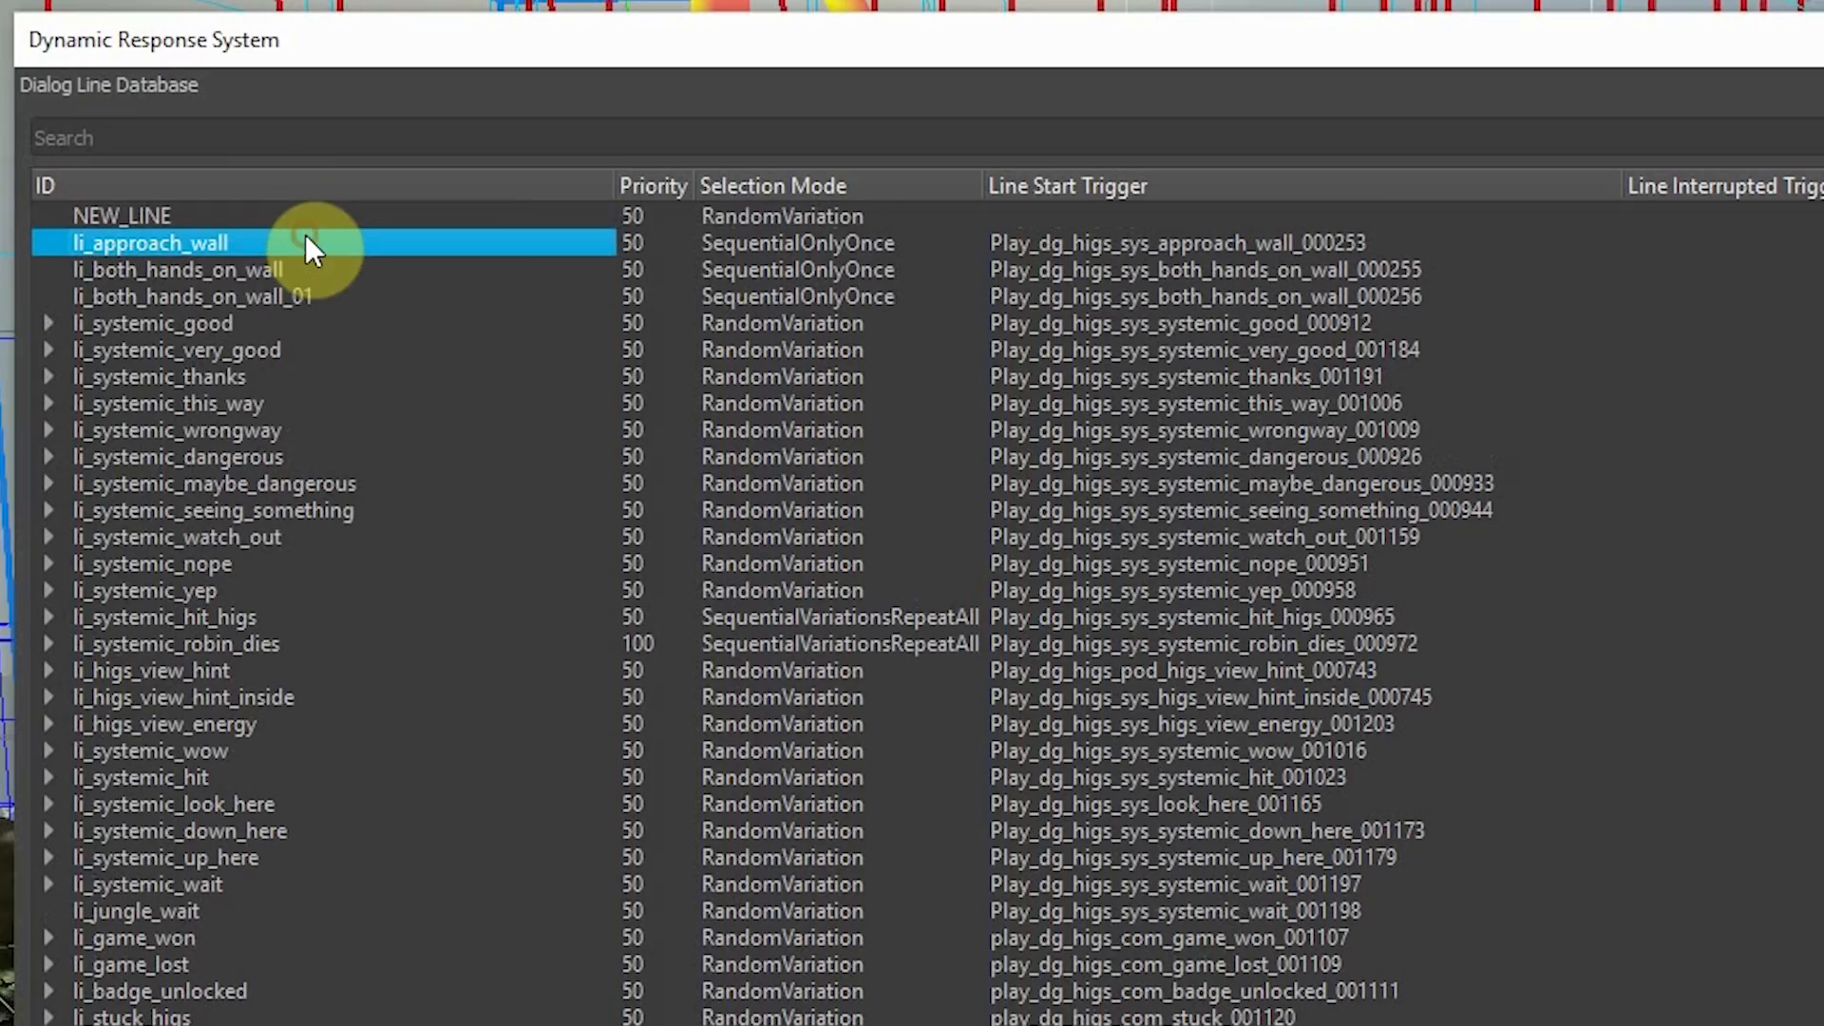
double_click(224, 215)
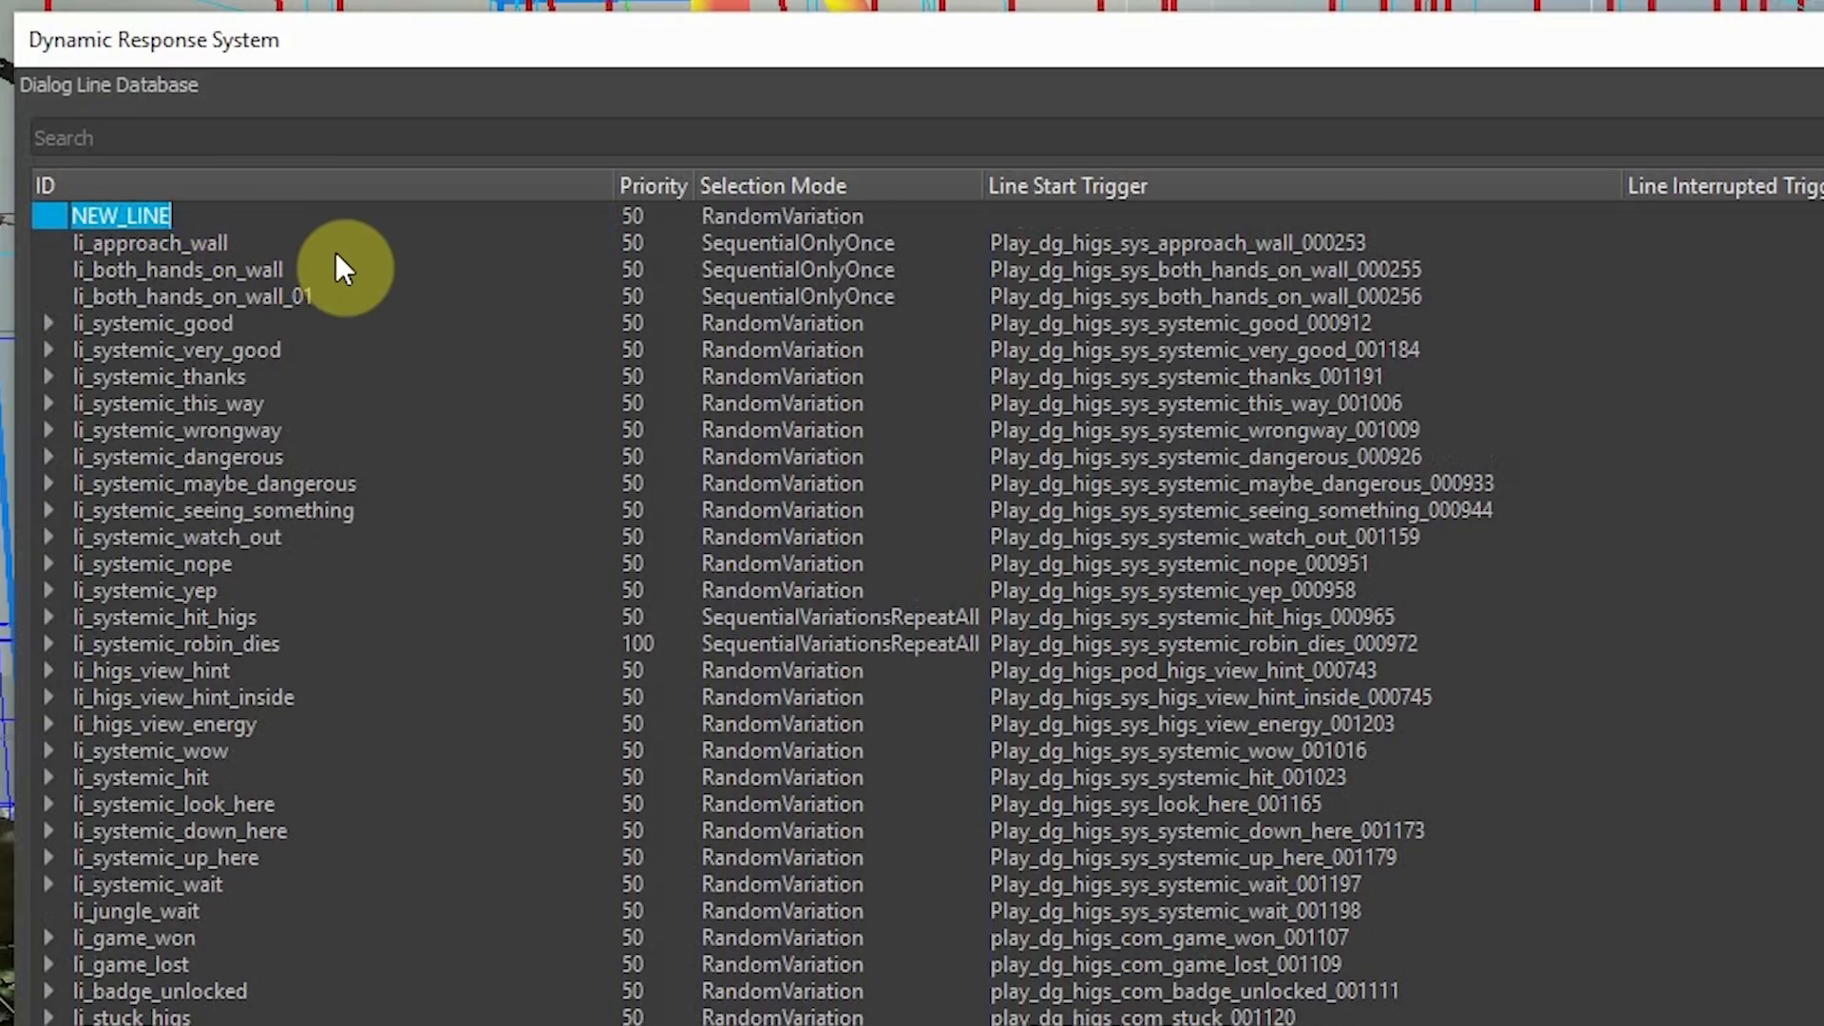
type("li_radio_")
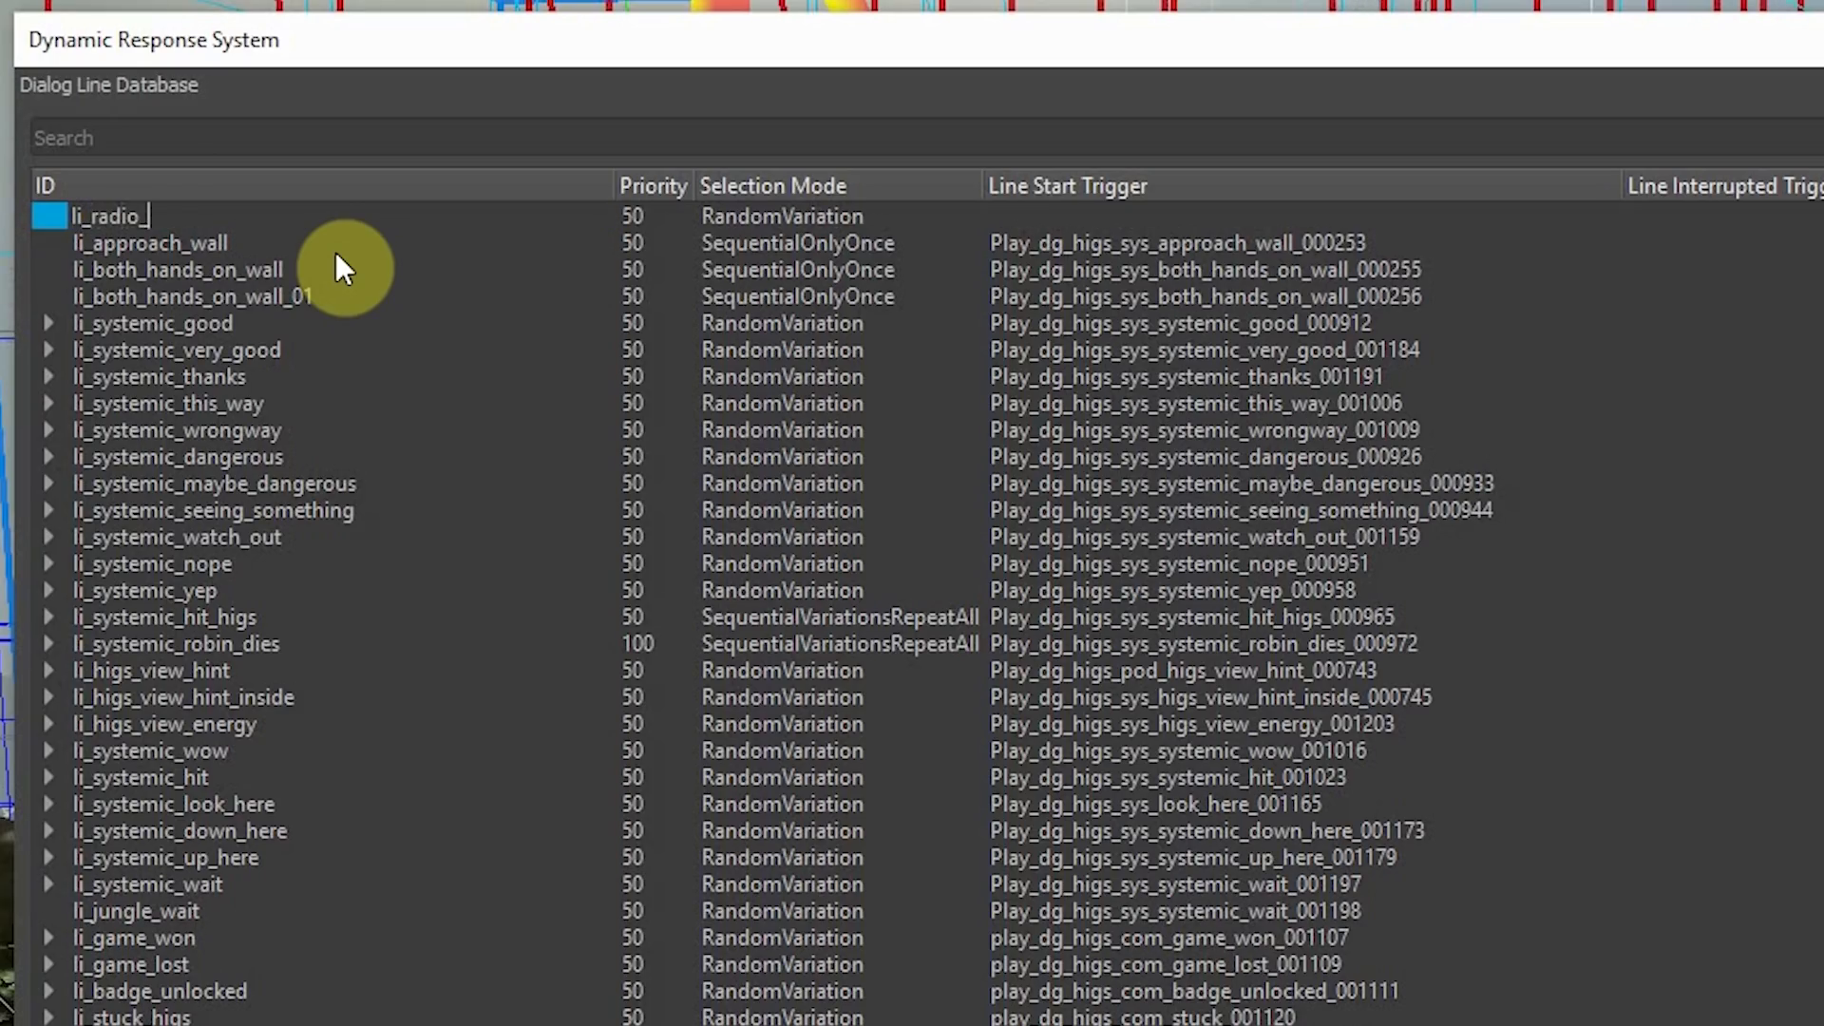
type("hint")
key("Return")
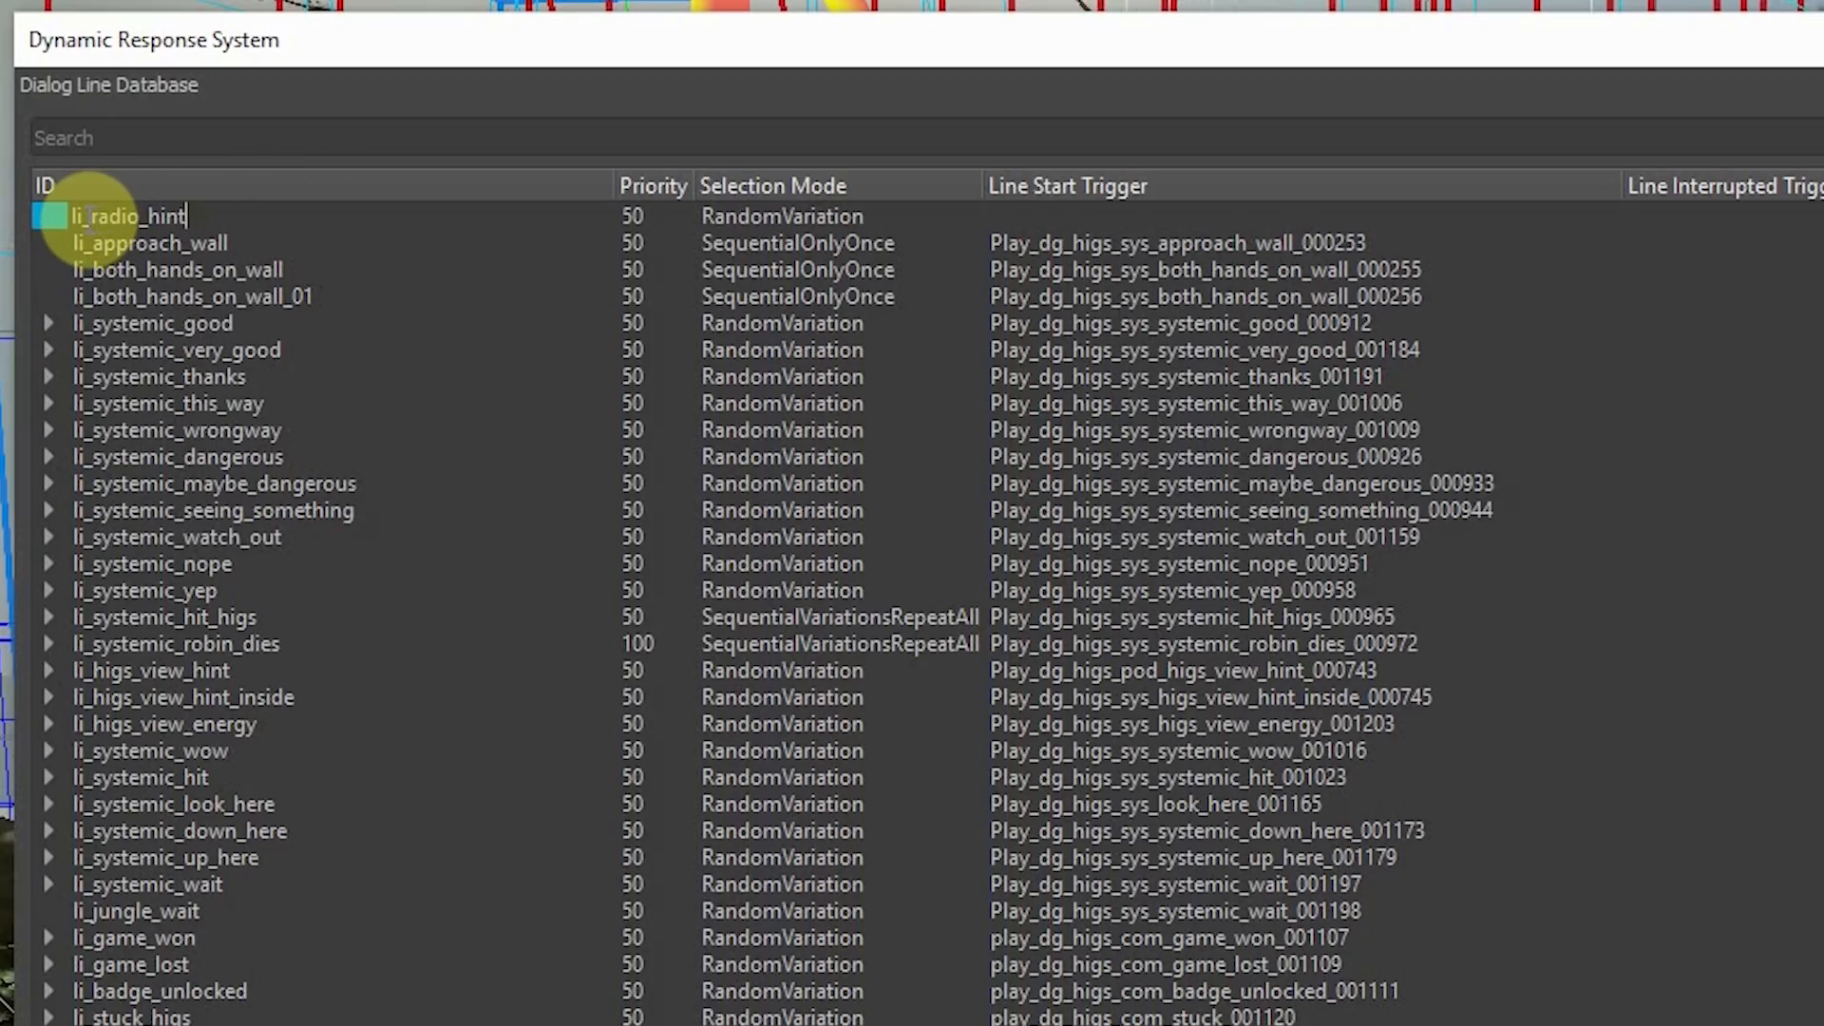
left_click_drag(91, 218, 195, 220)
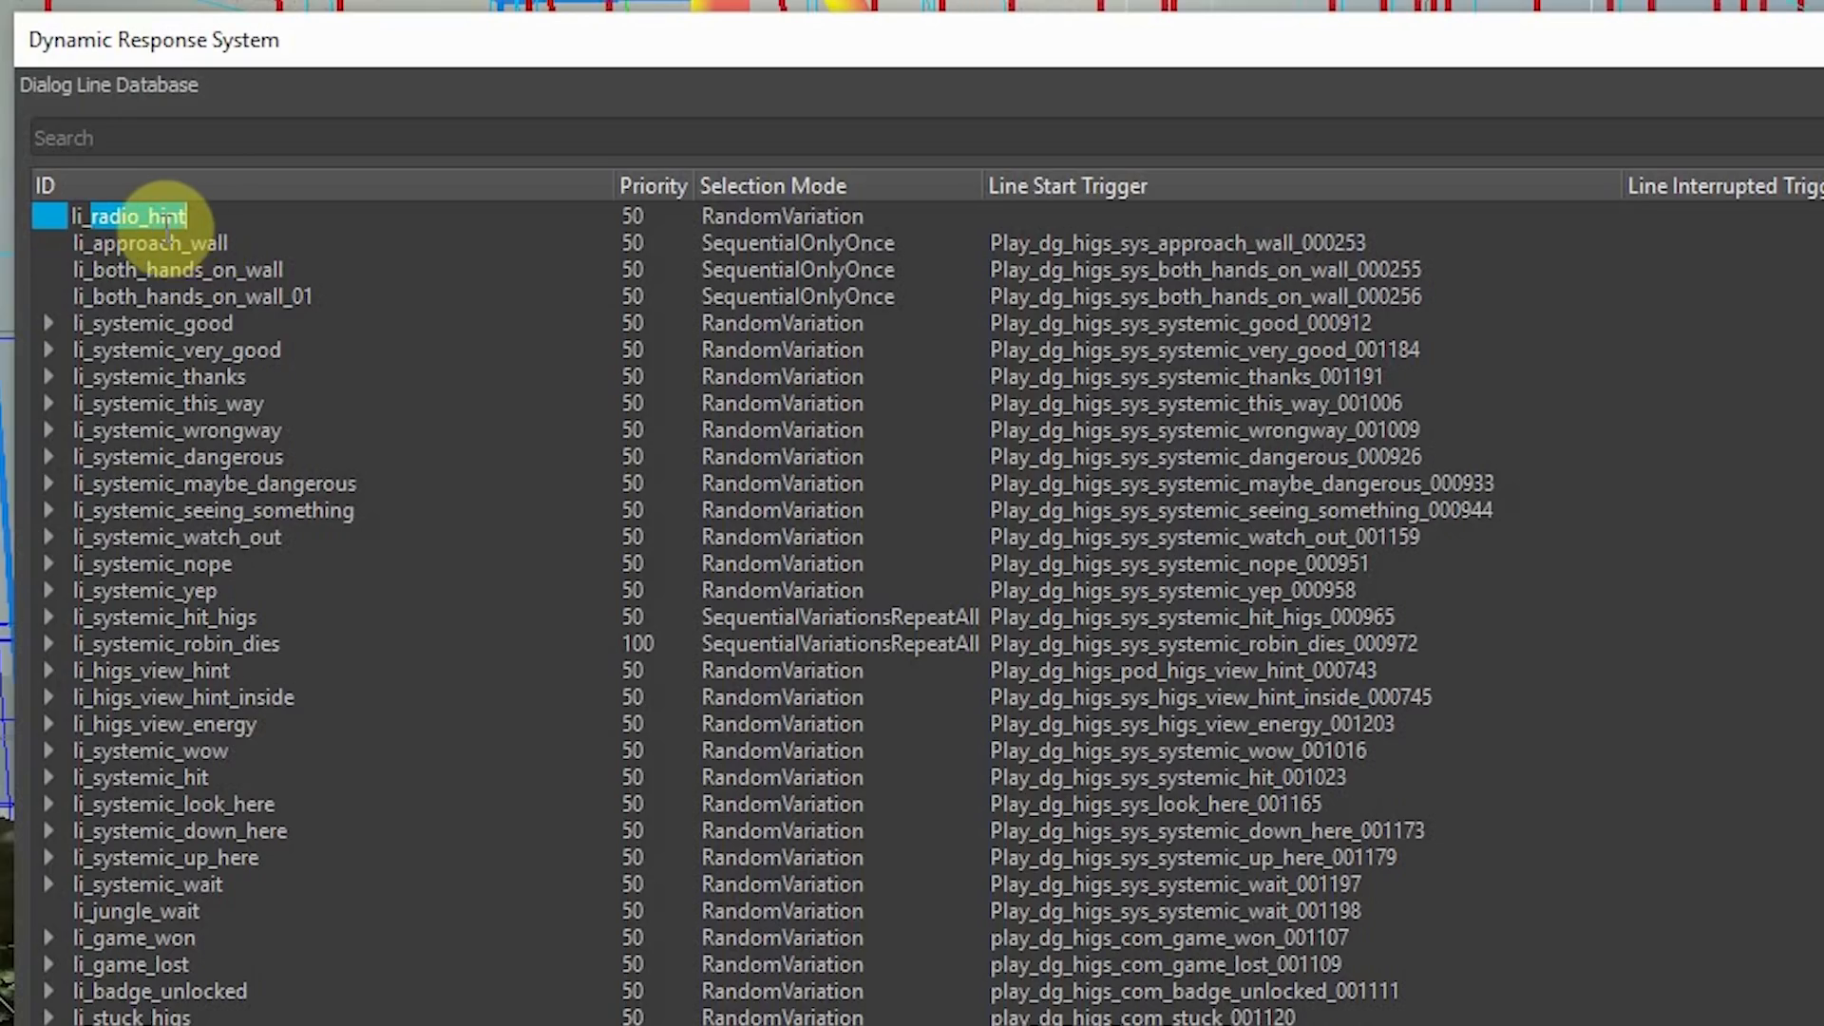
left_click(230, 217)
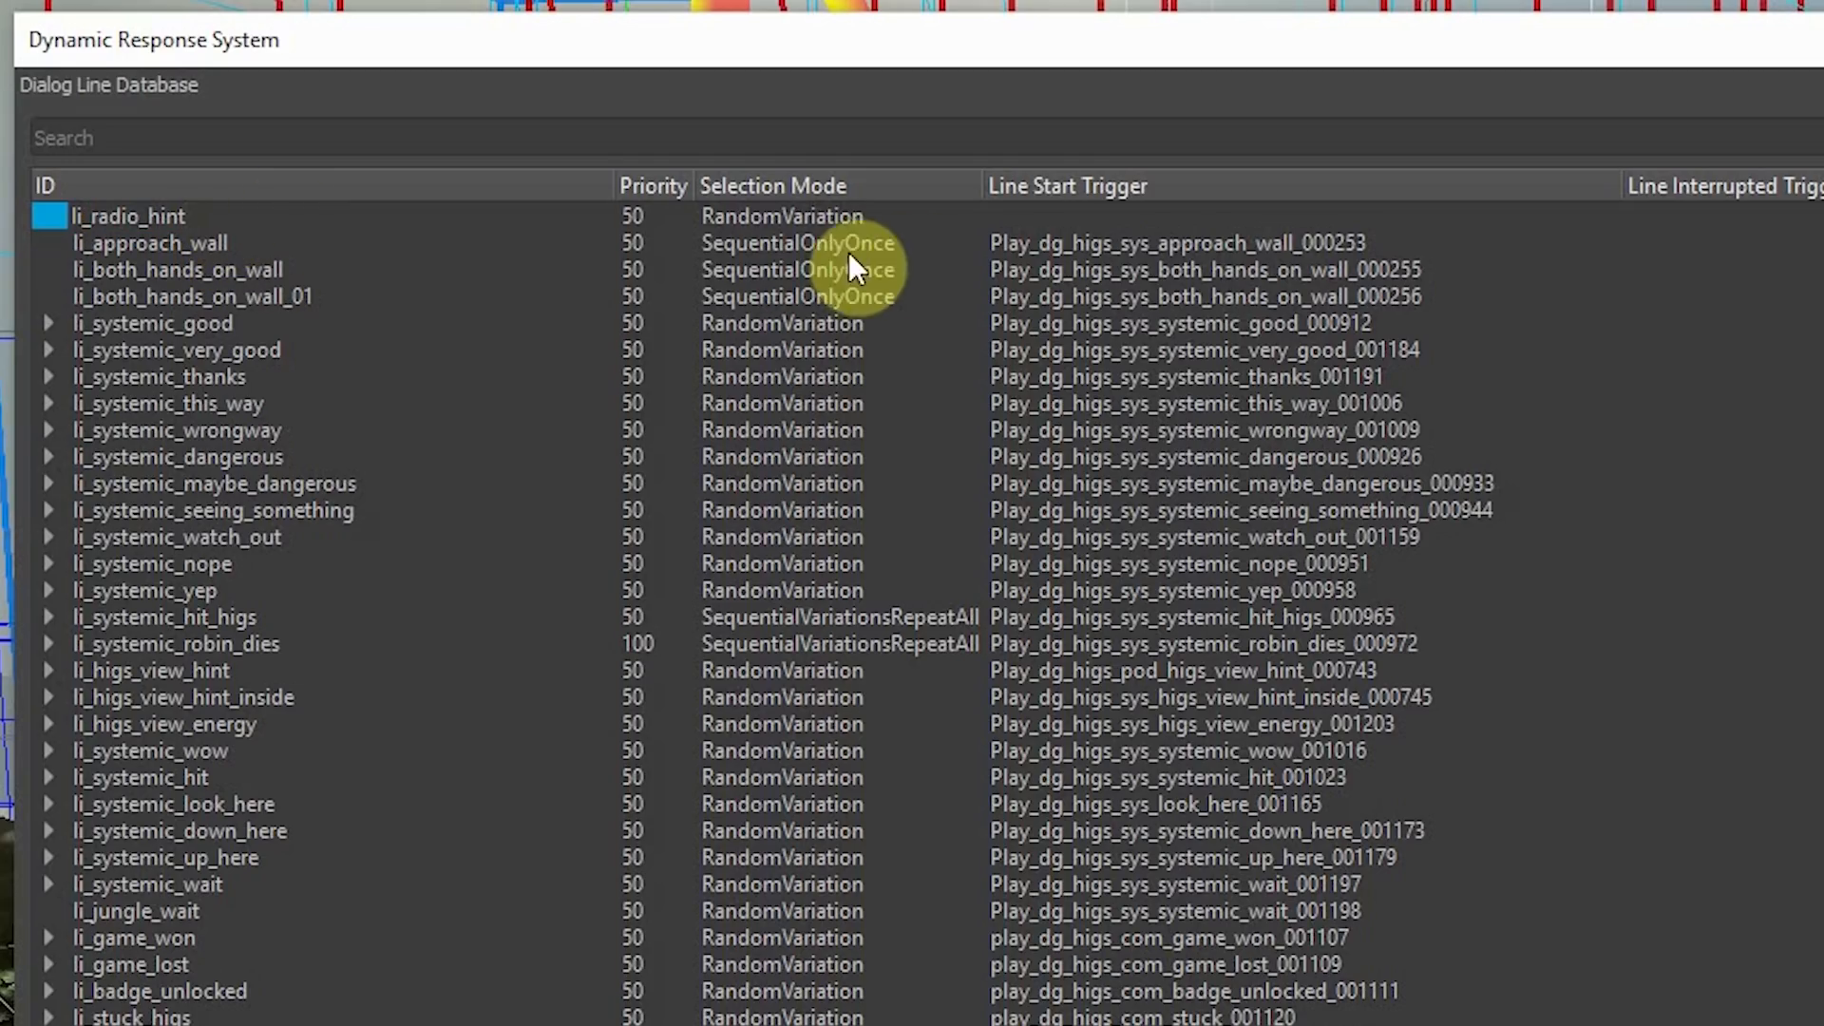
Step: Assign the audio control Play_dg_higs_radio_hint_001128 as the line start trigger of the li_radio_hint line
double_click(1093, 220)
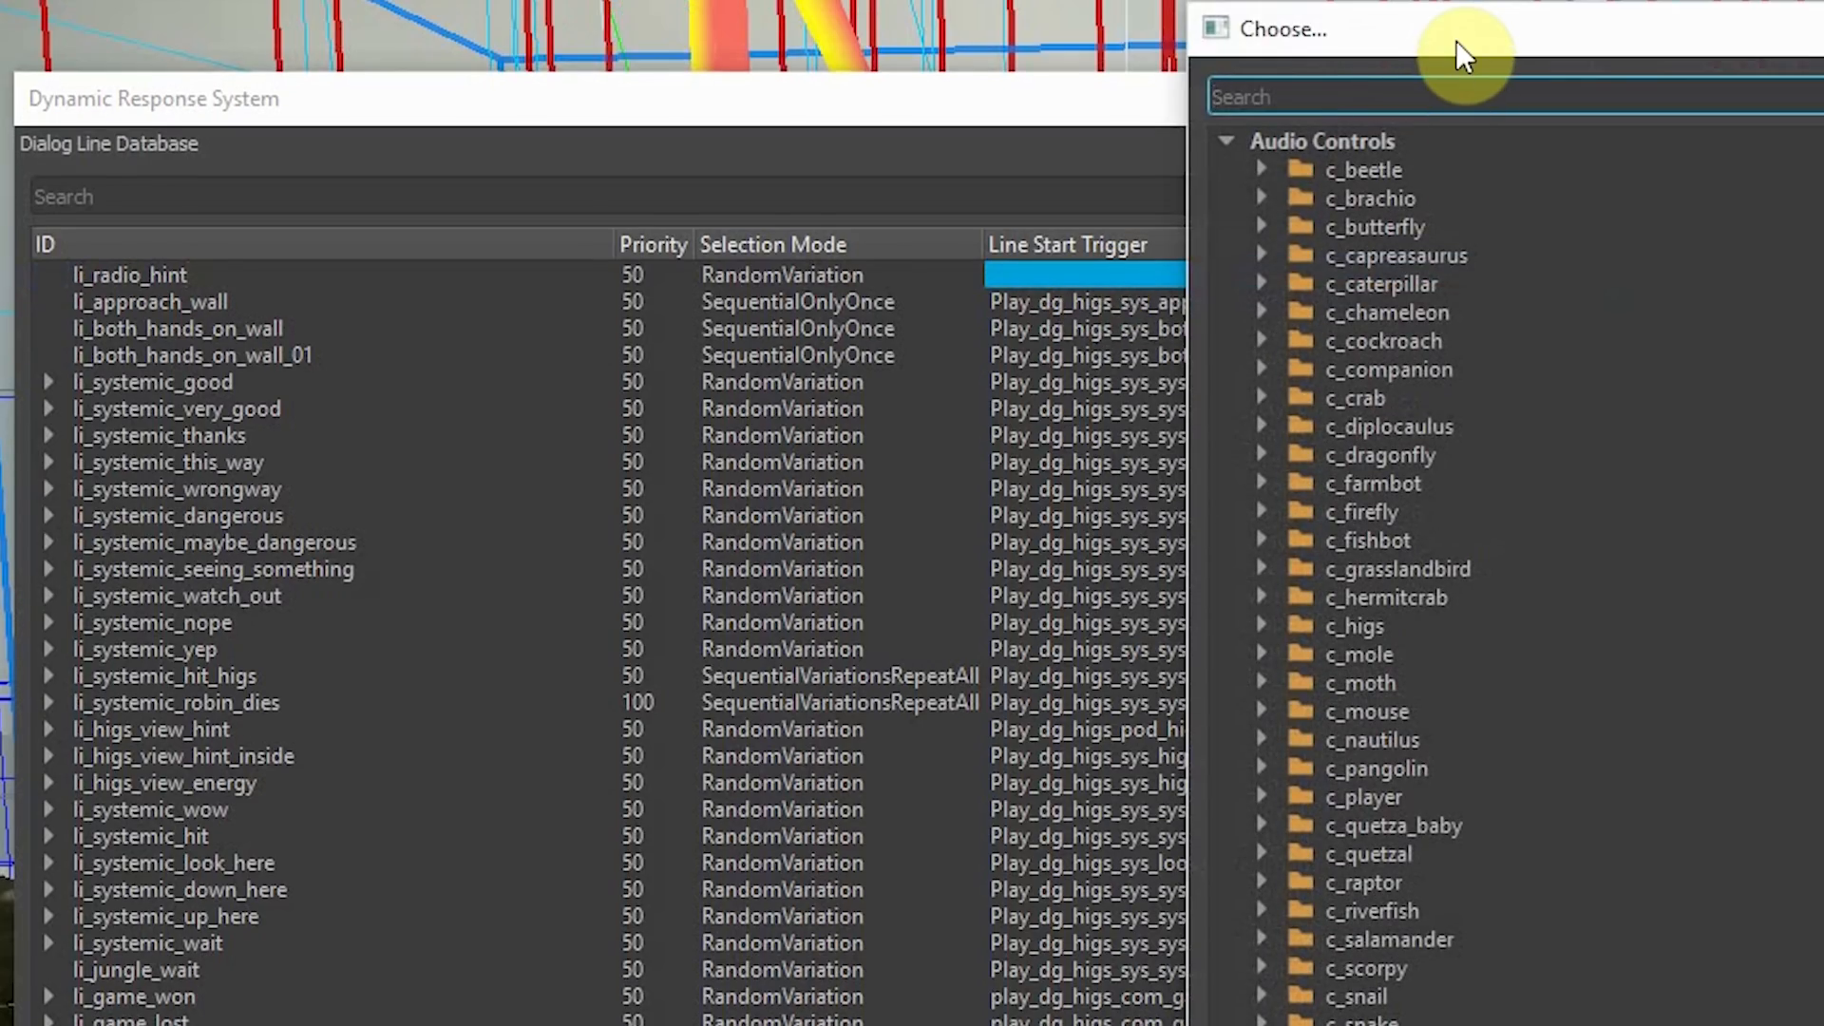
type("radio_hint")
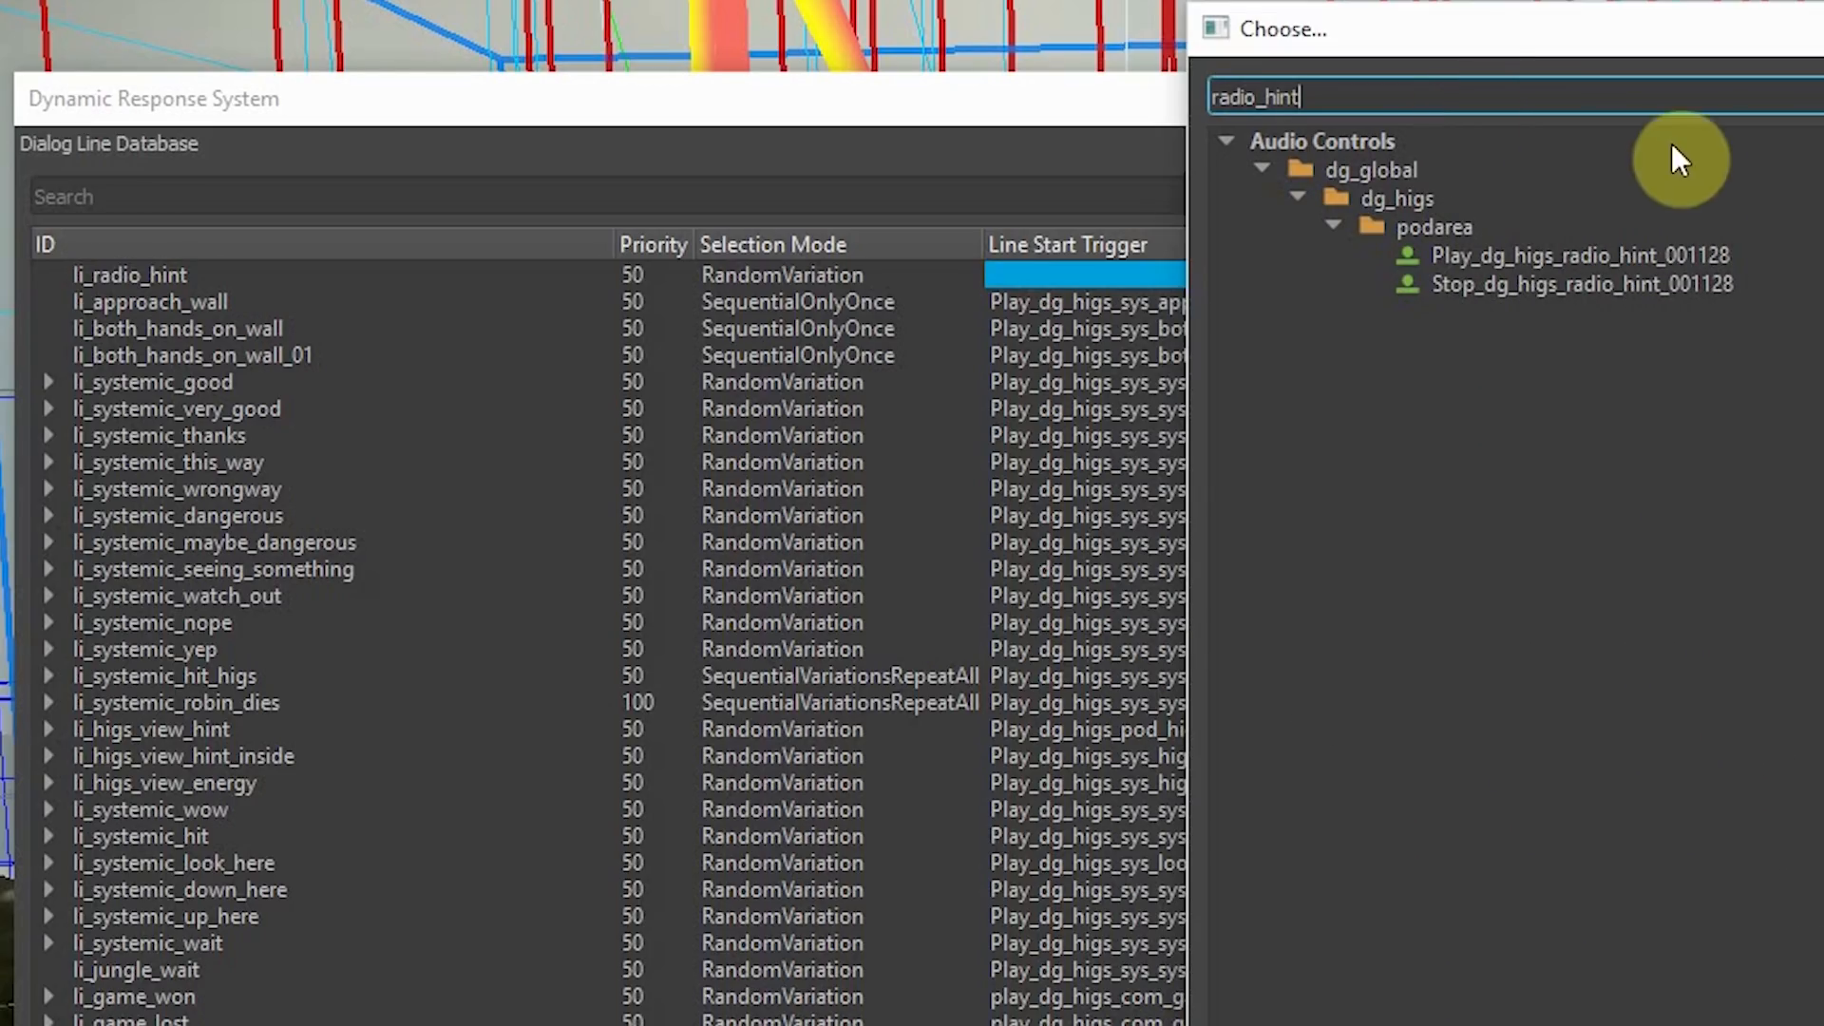
left_click(1565, 252)
double_click(1514, 253)
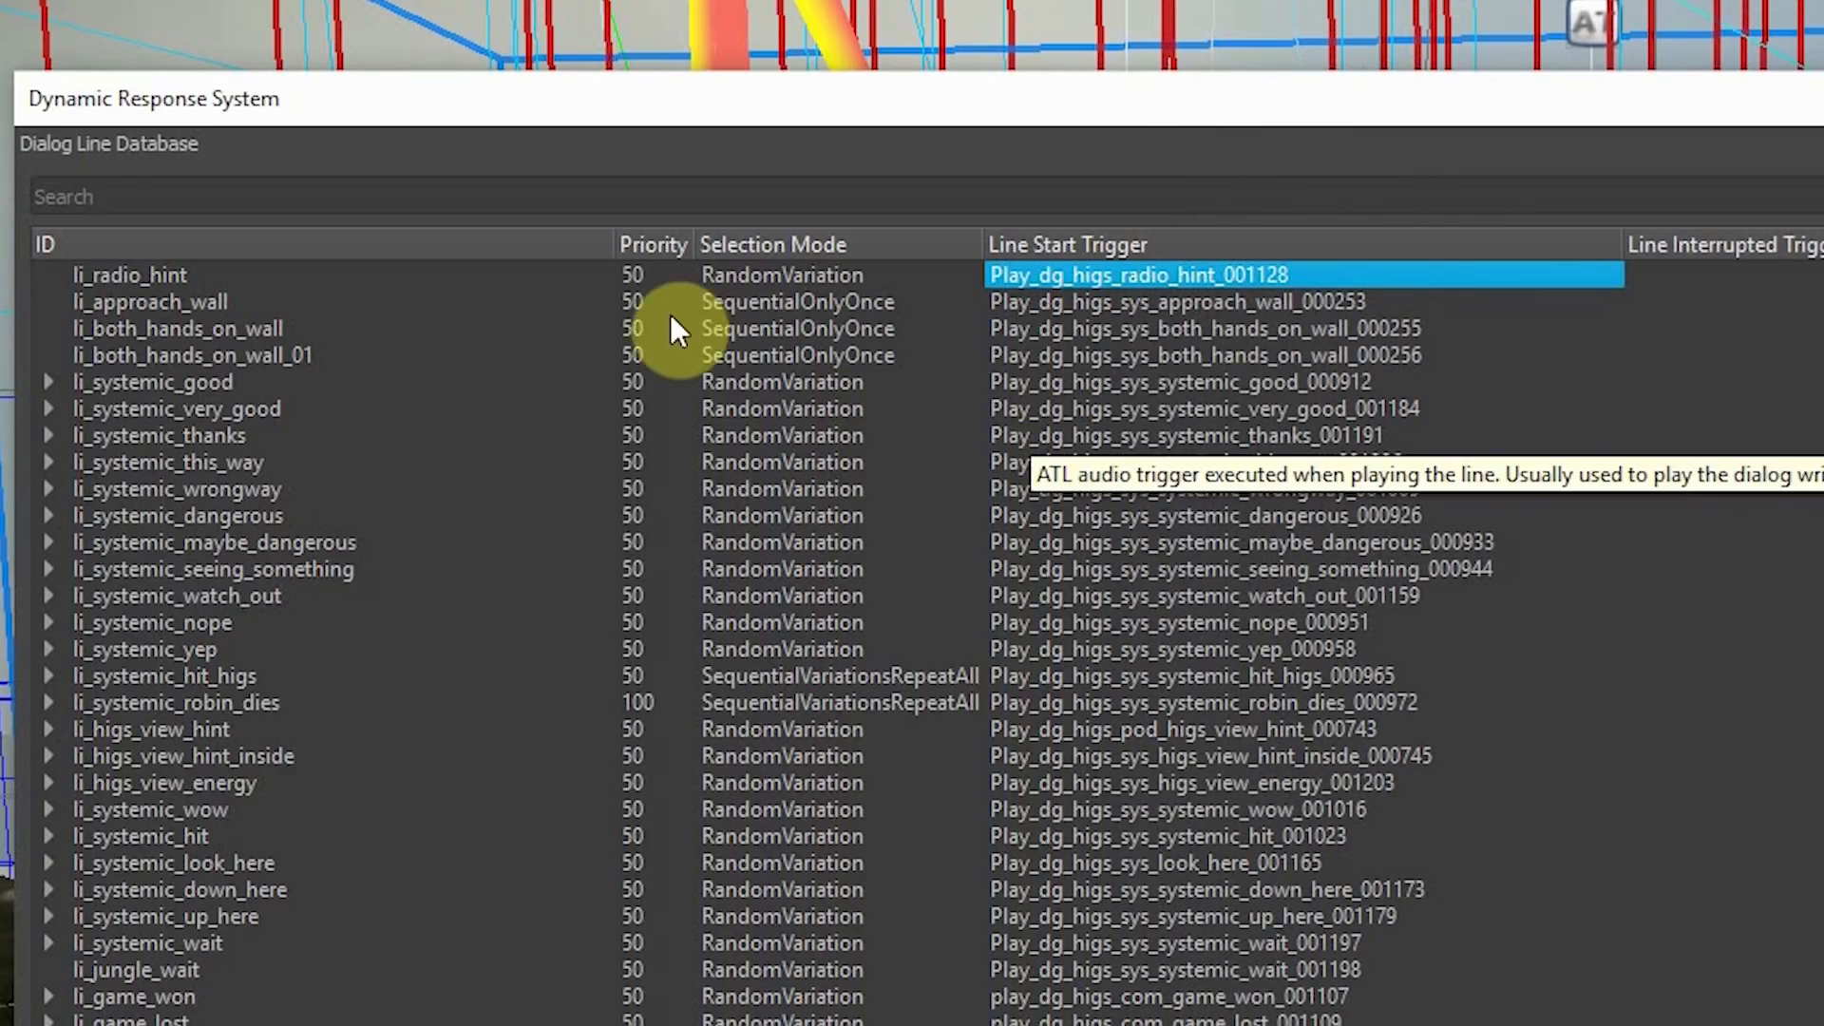
Step: Compare the priority of the li_radio_hint line with that of the li_systemic_robin_dies line
left_click(646, 275)
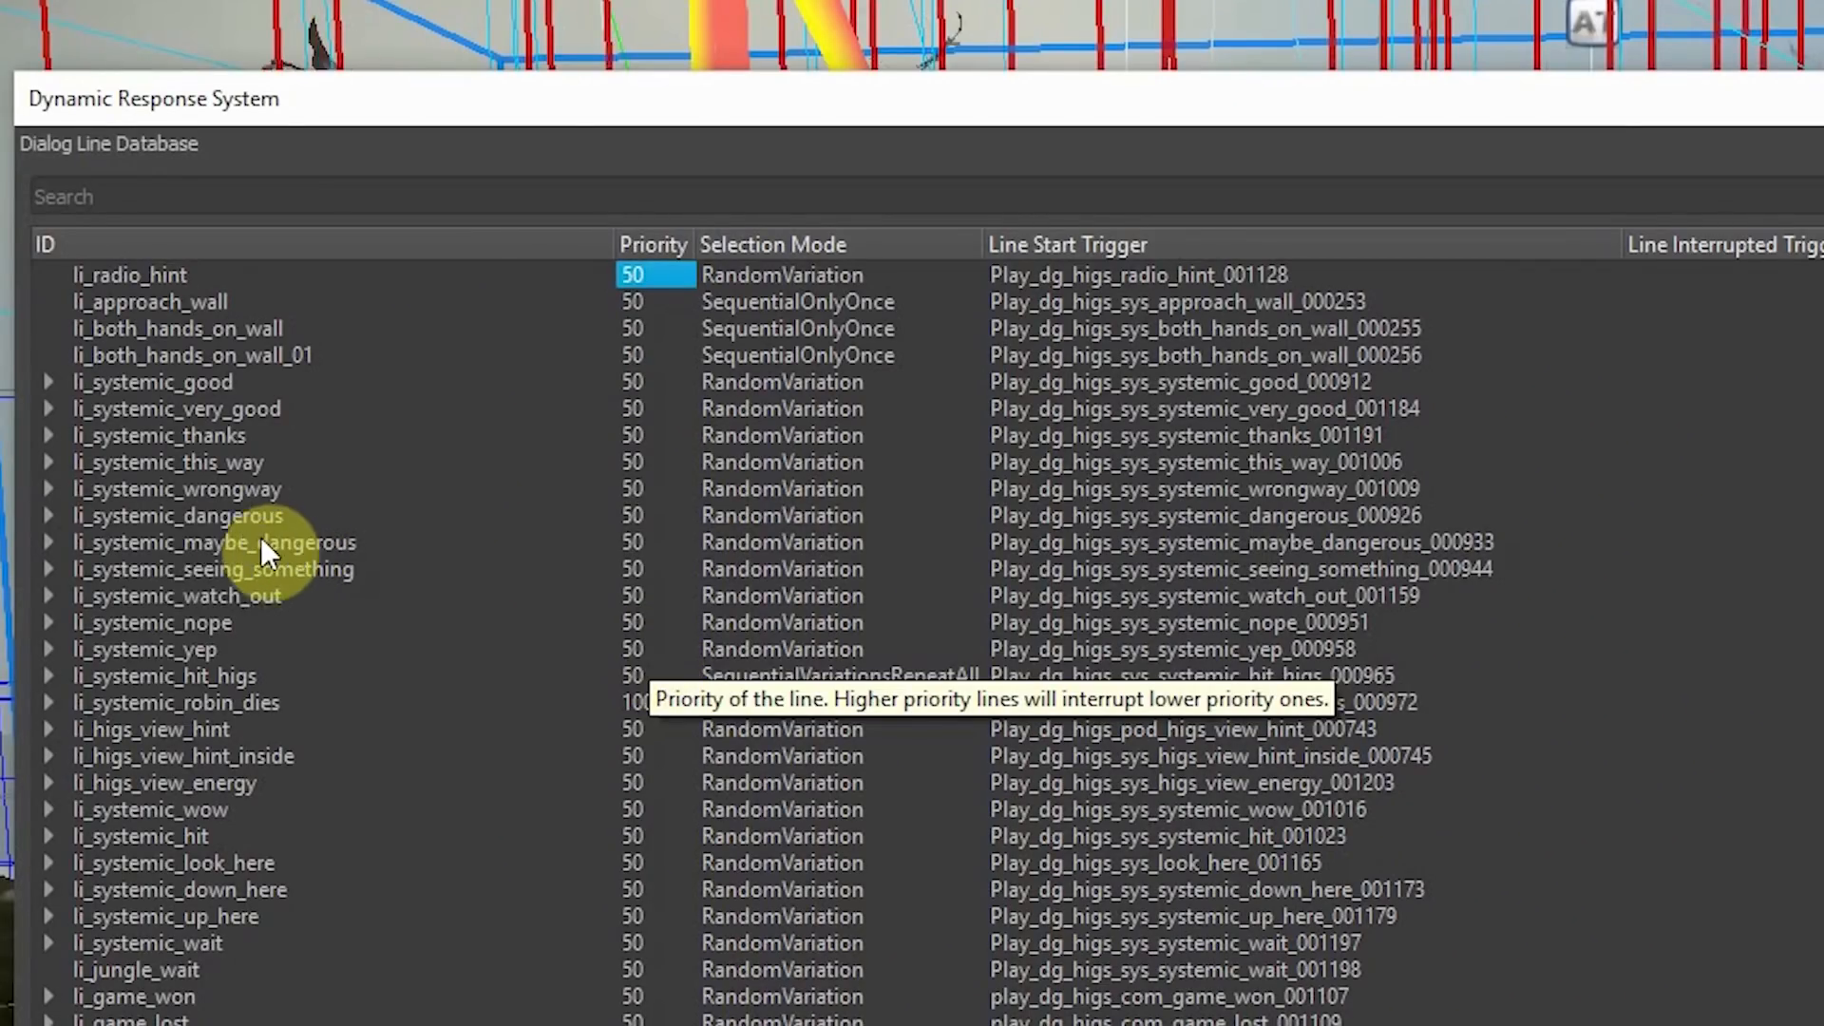
left_click(158, 711)
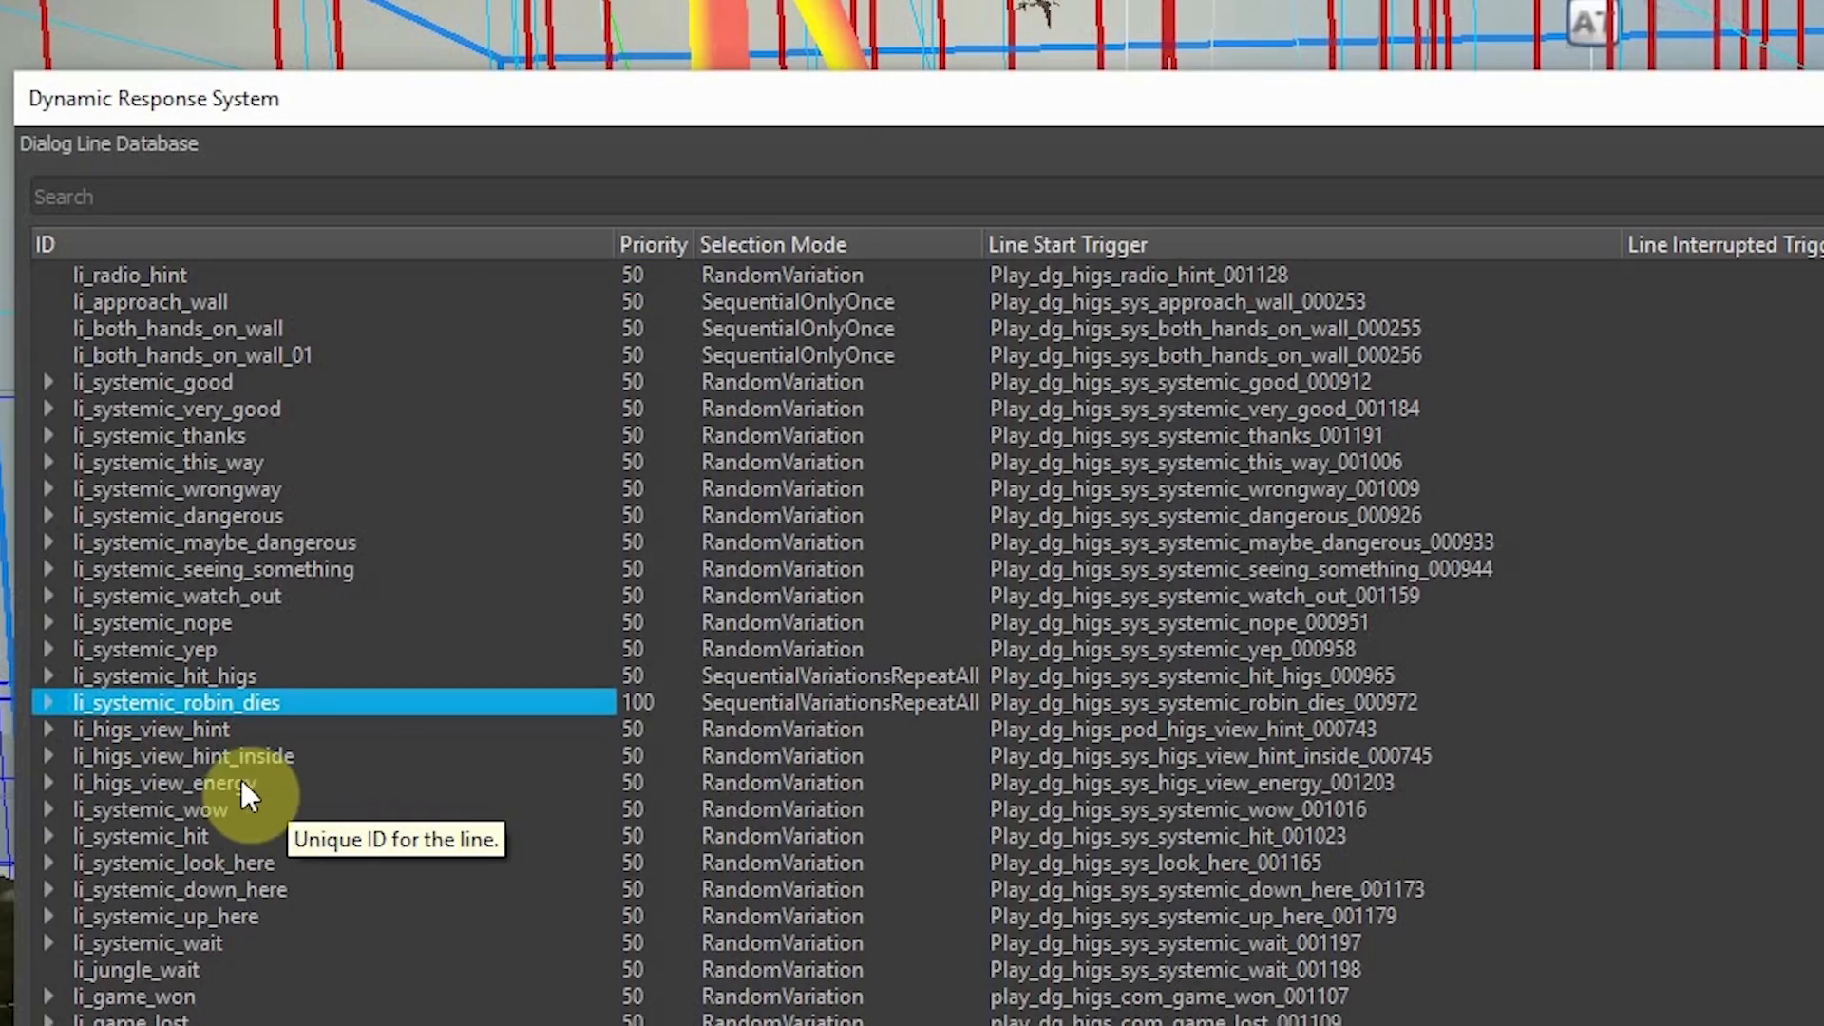
left_click(652, 703)
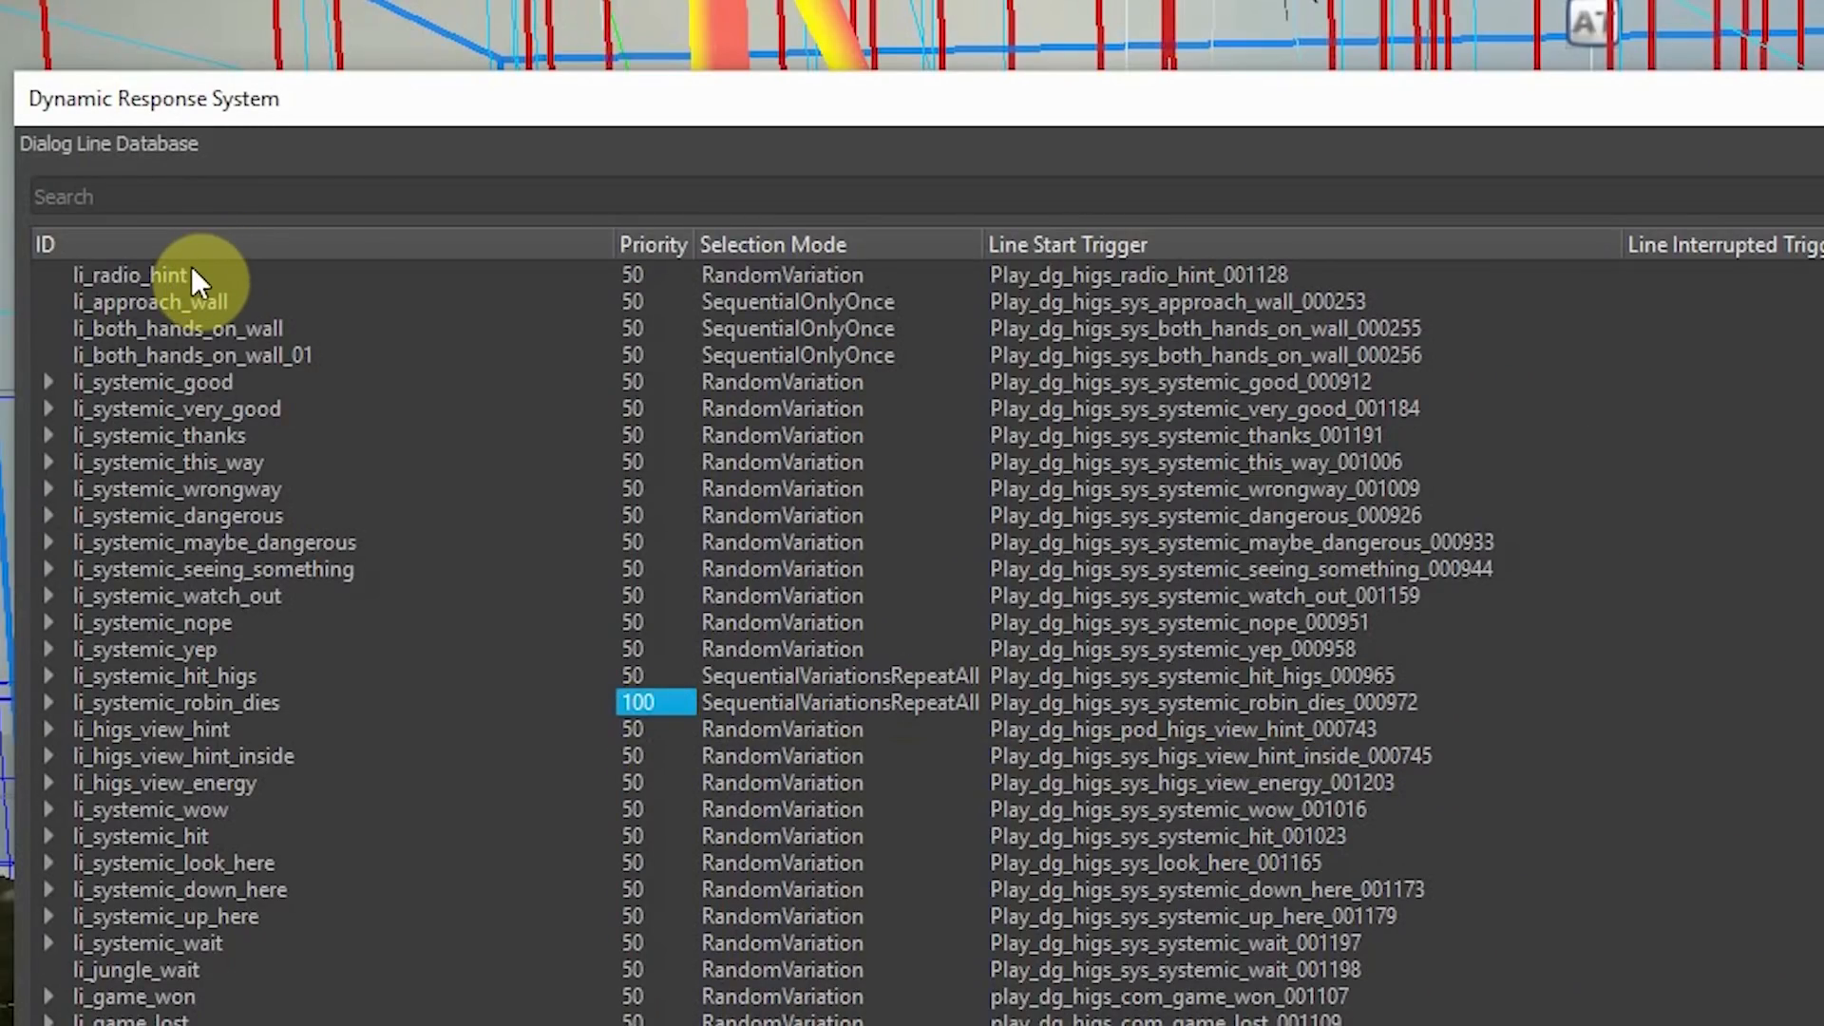
left_click(191, 270)
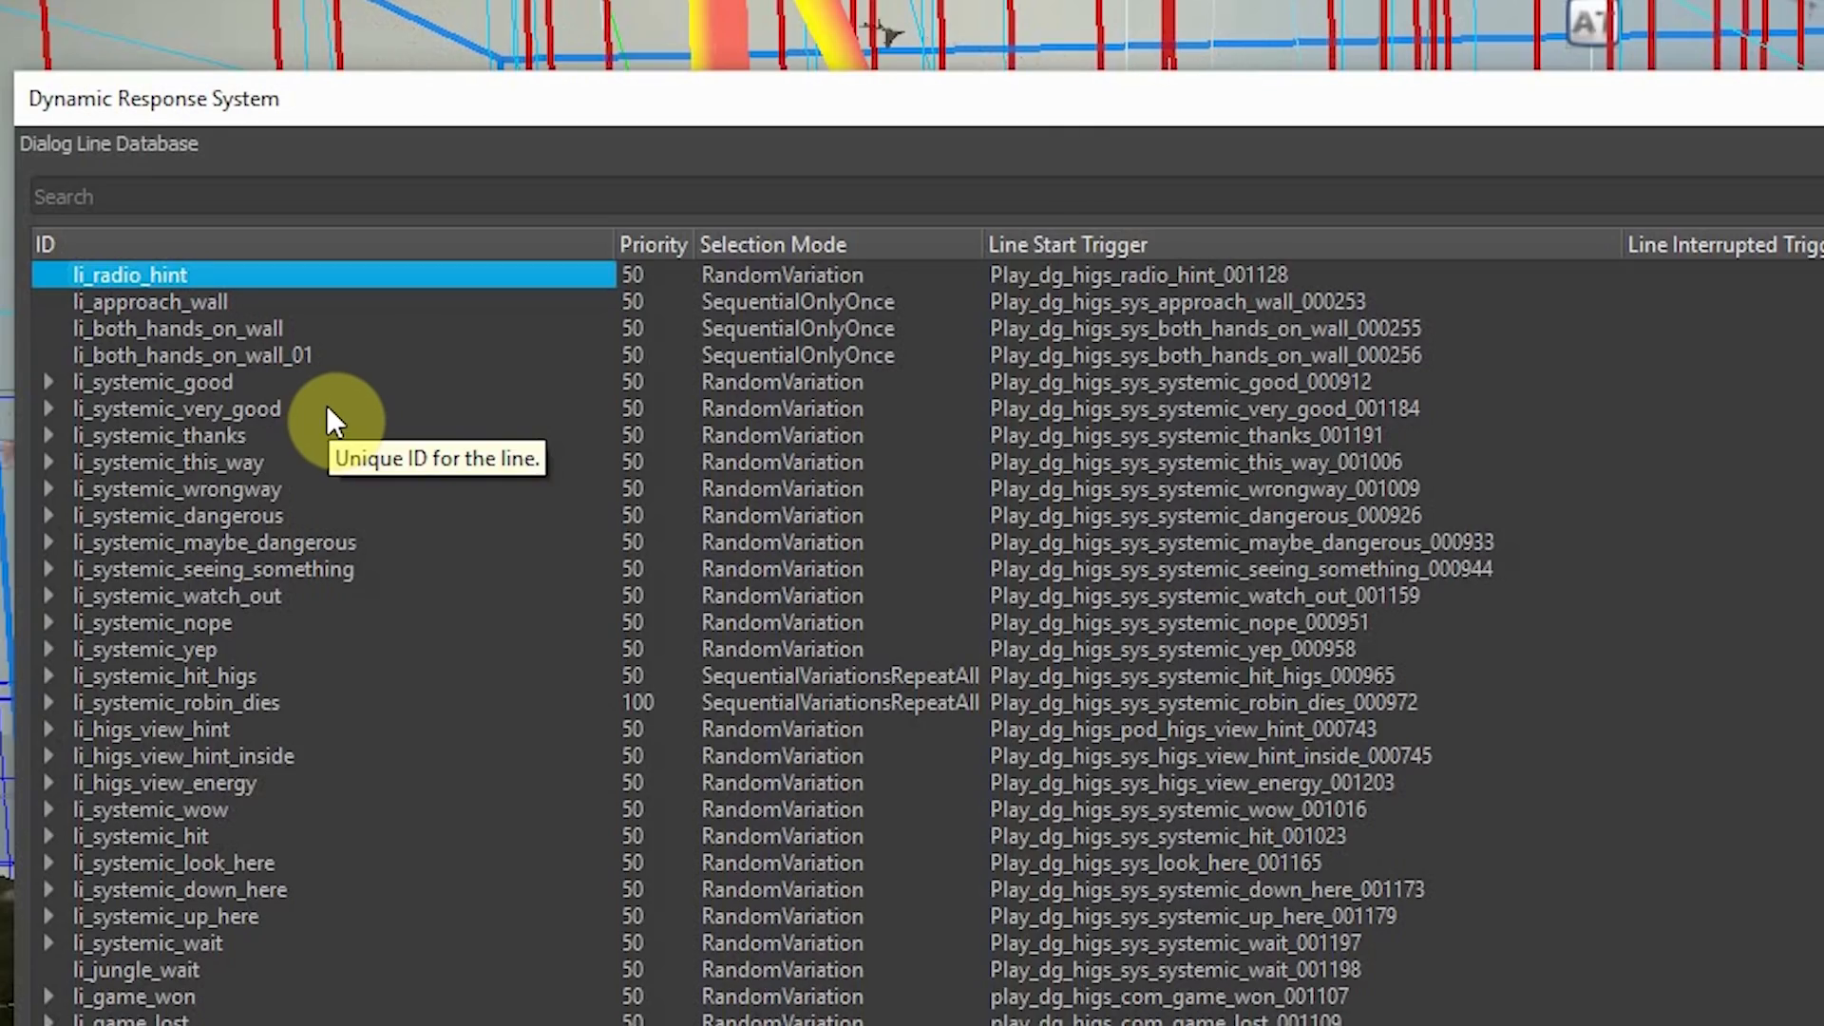
Step: Set the selection mode of the li_radio_hint line to SequentialOnlyOnce
left_click(772, 273)
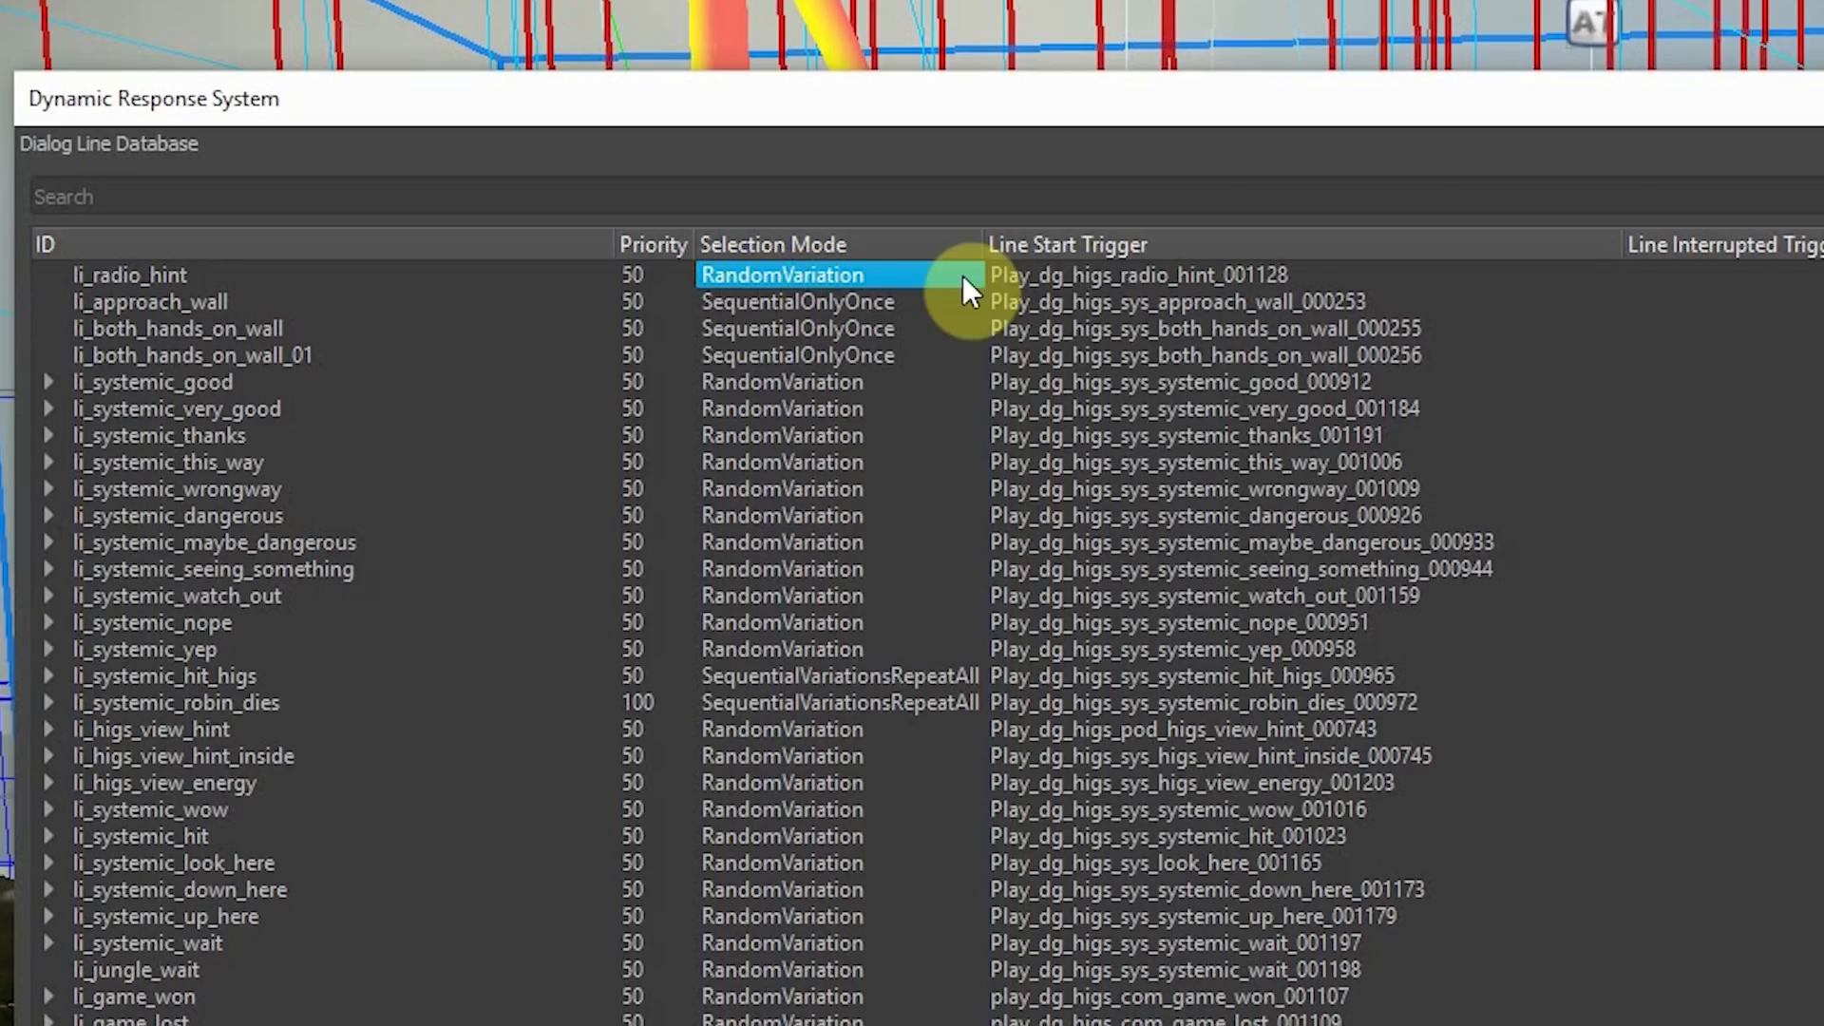
left_click(842, 276)
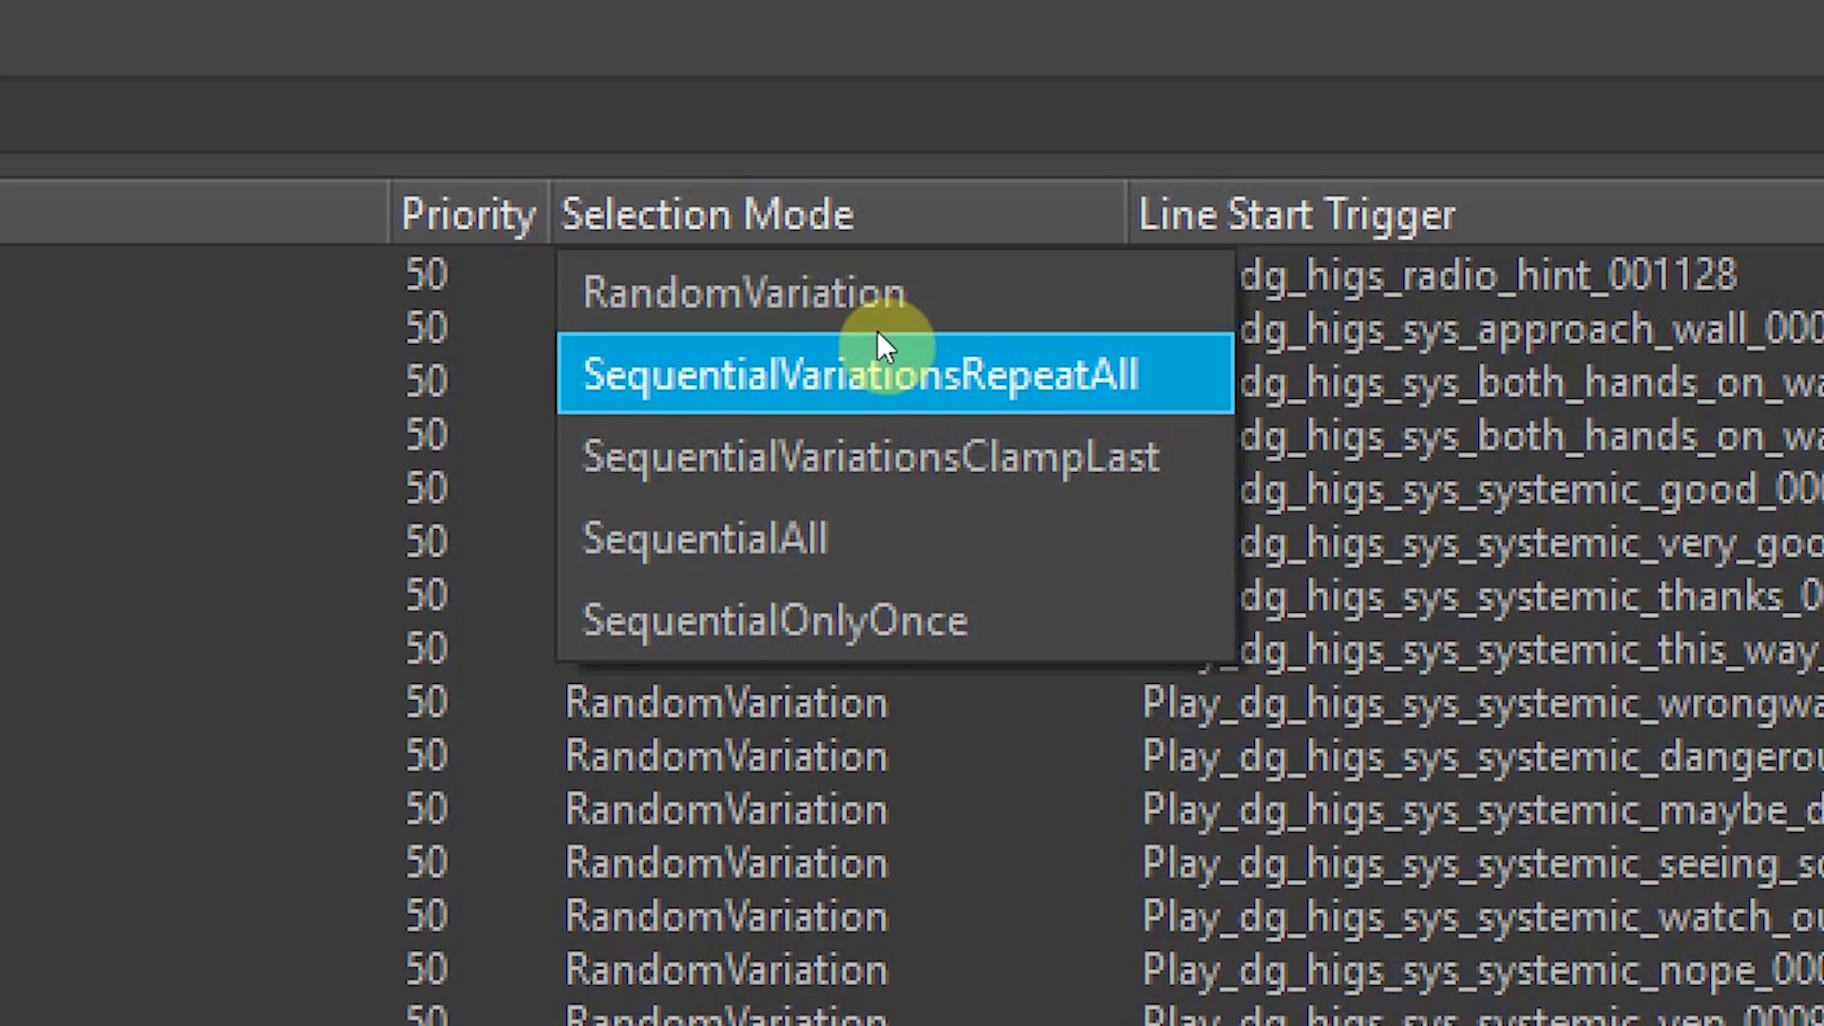
key("Down")
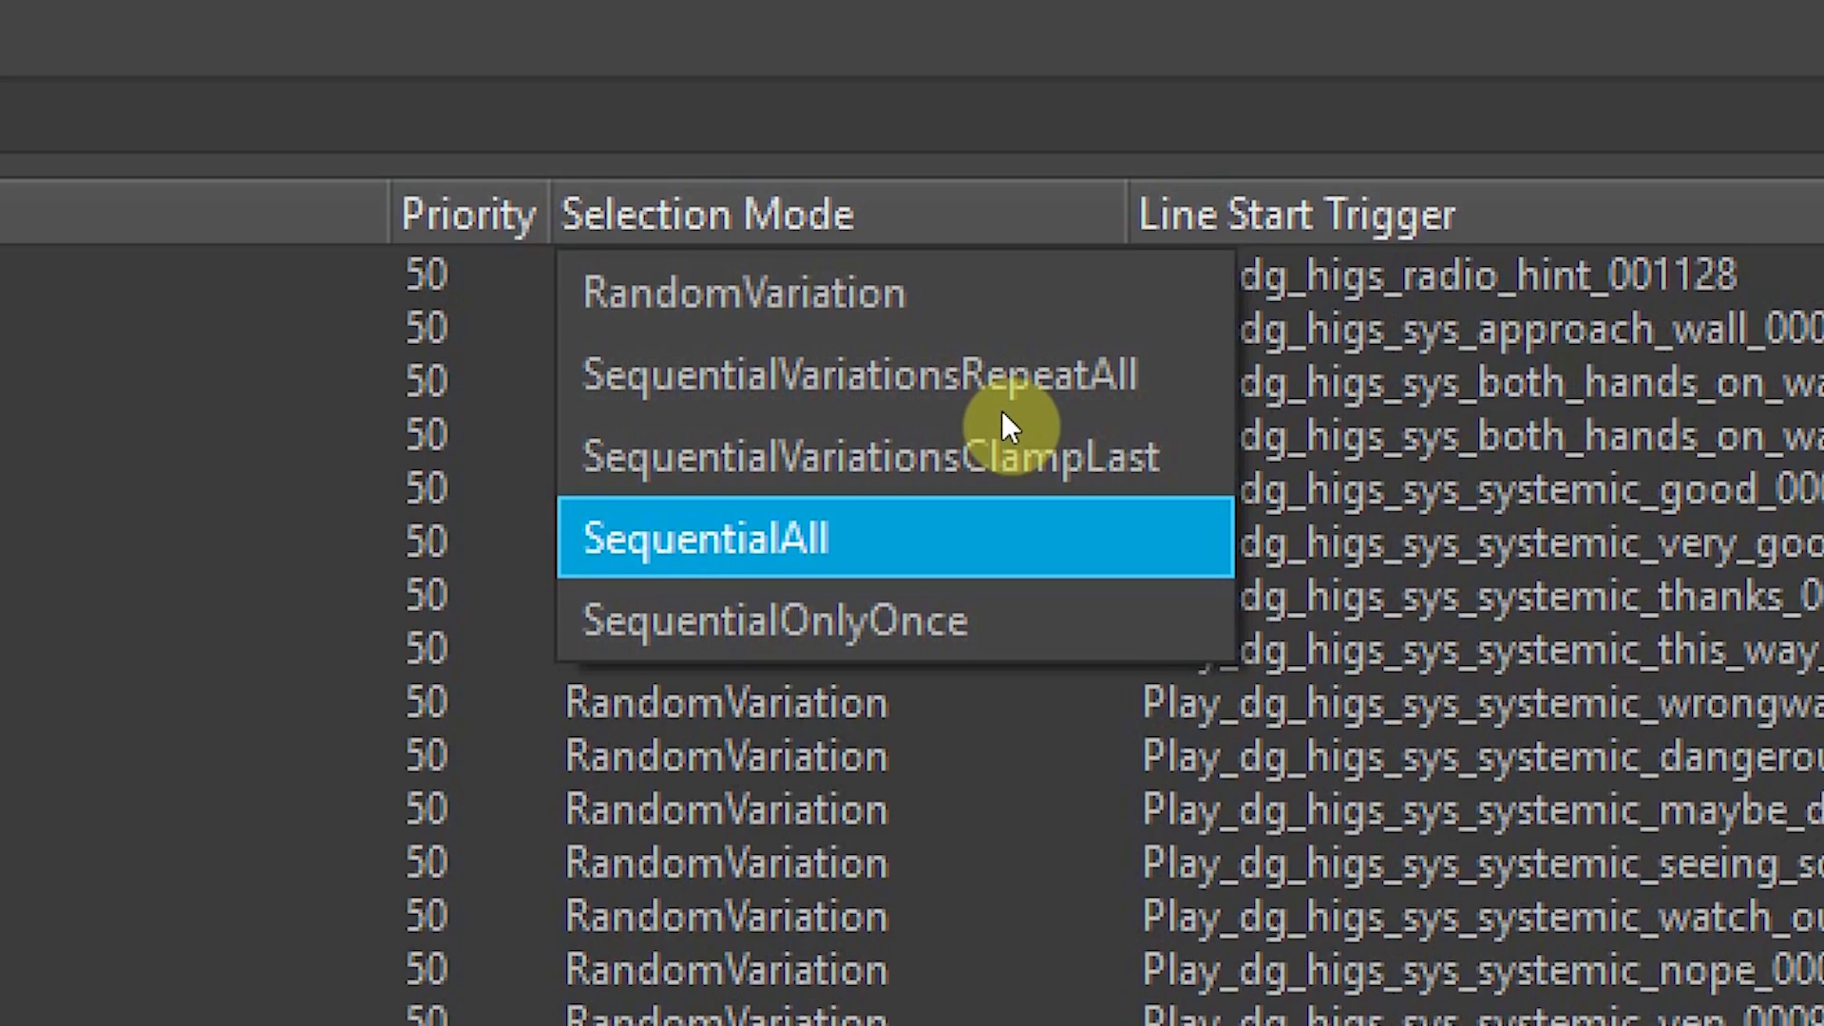
key("Down")
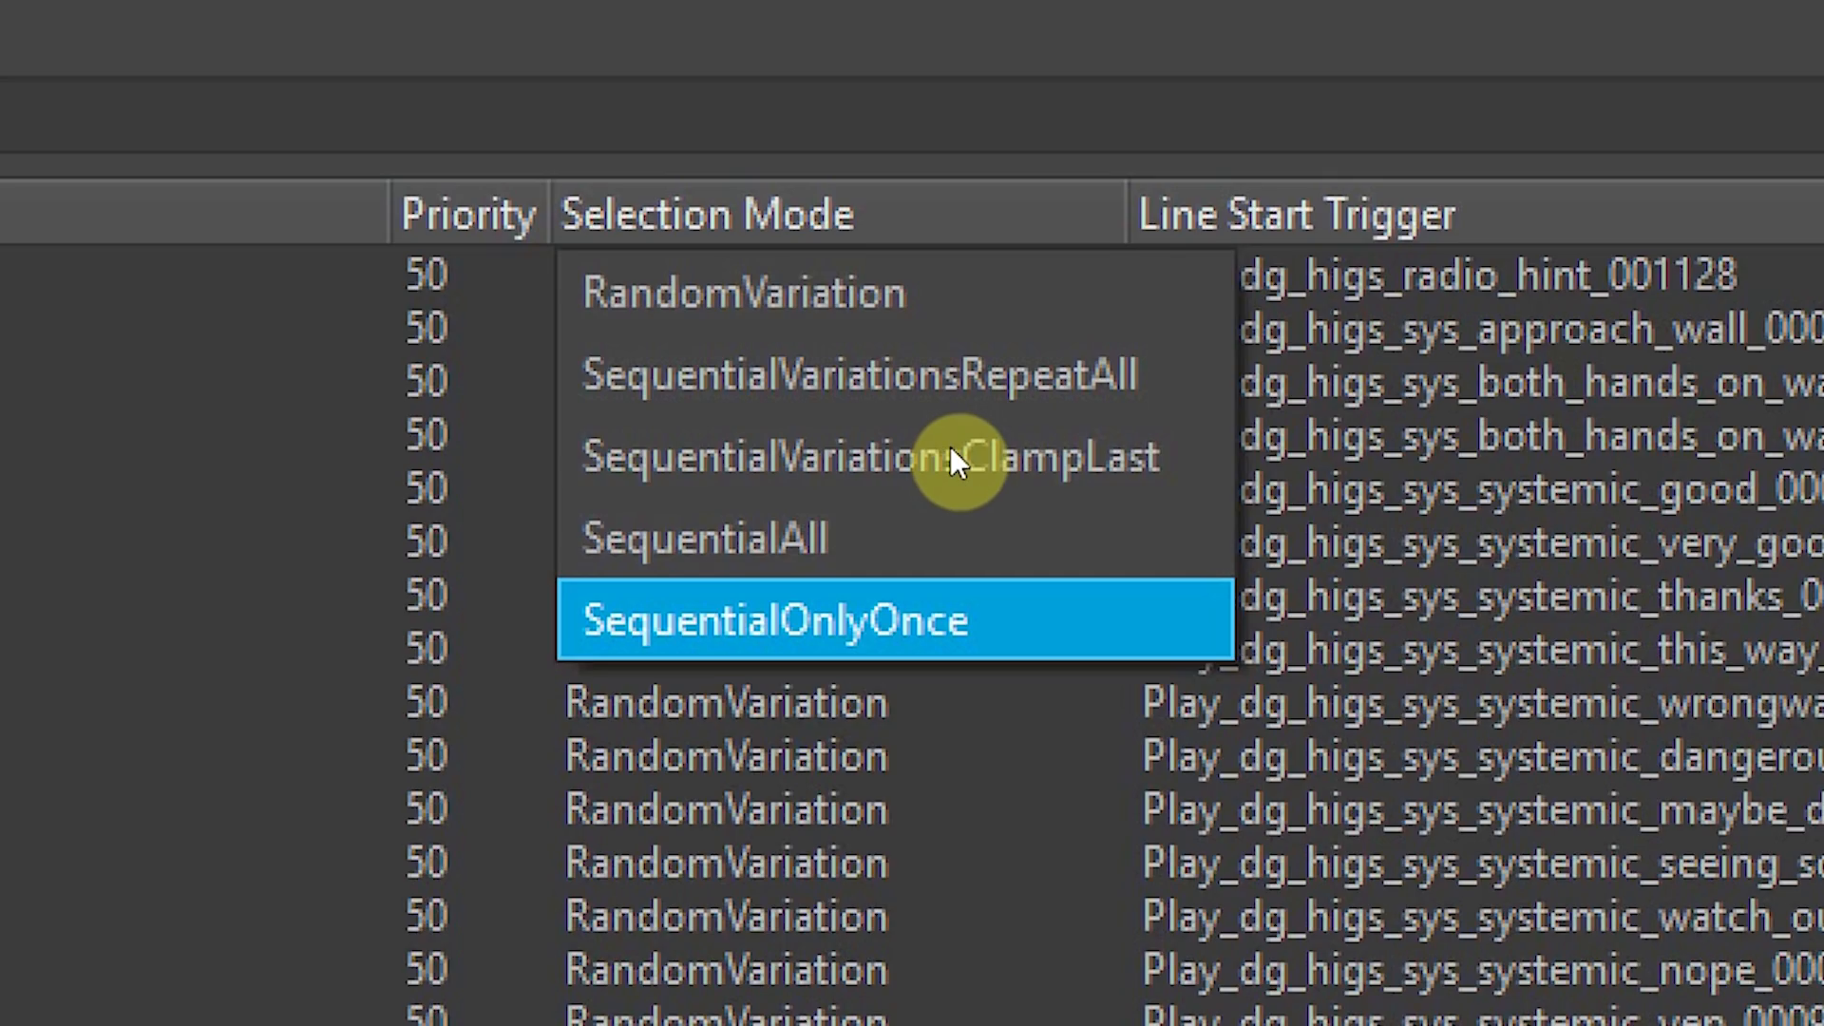
key("Return")
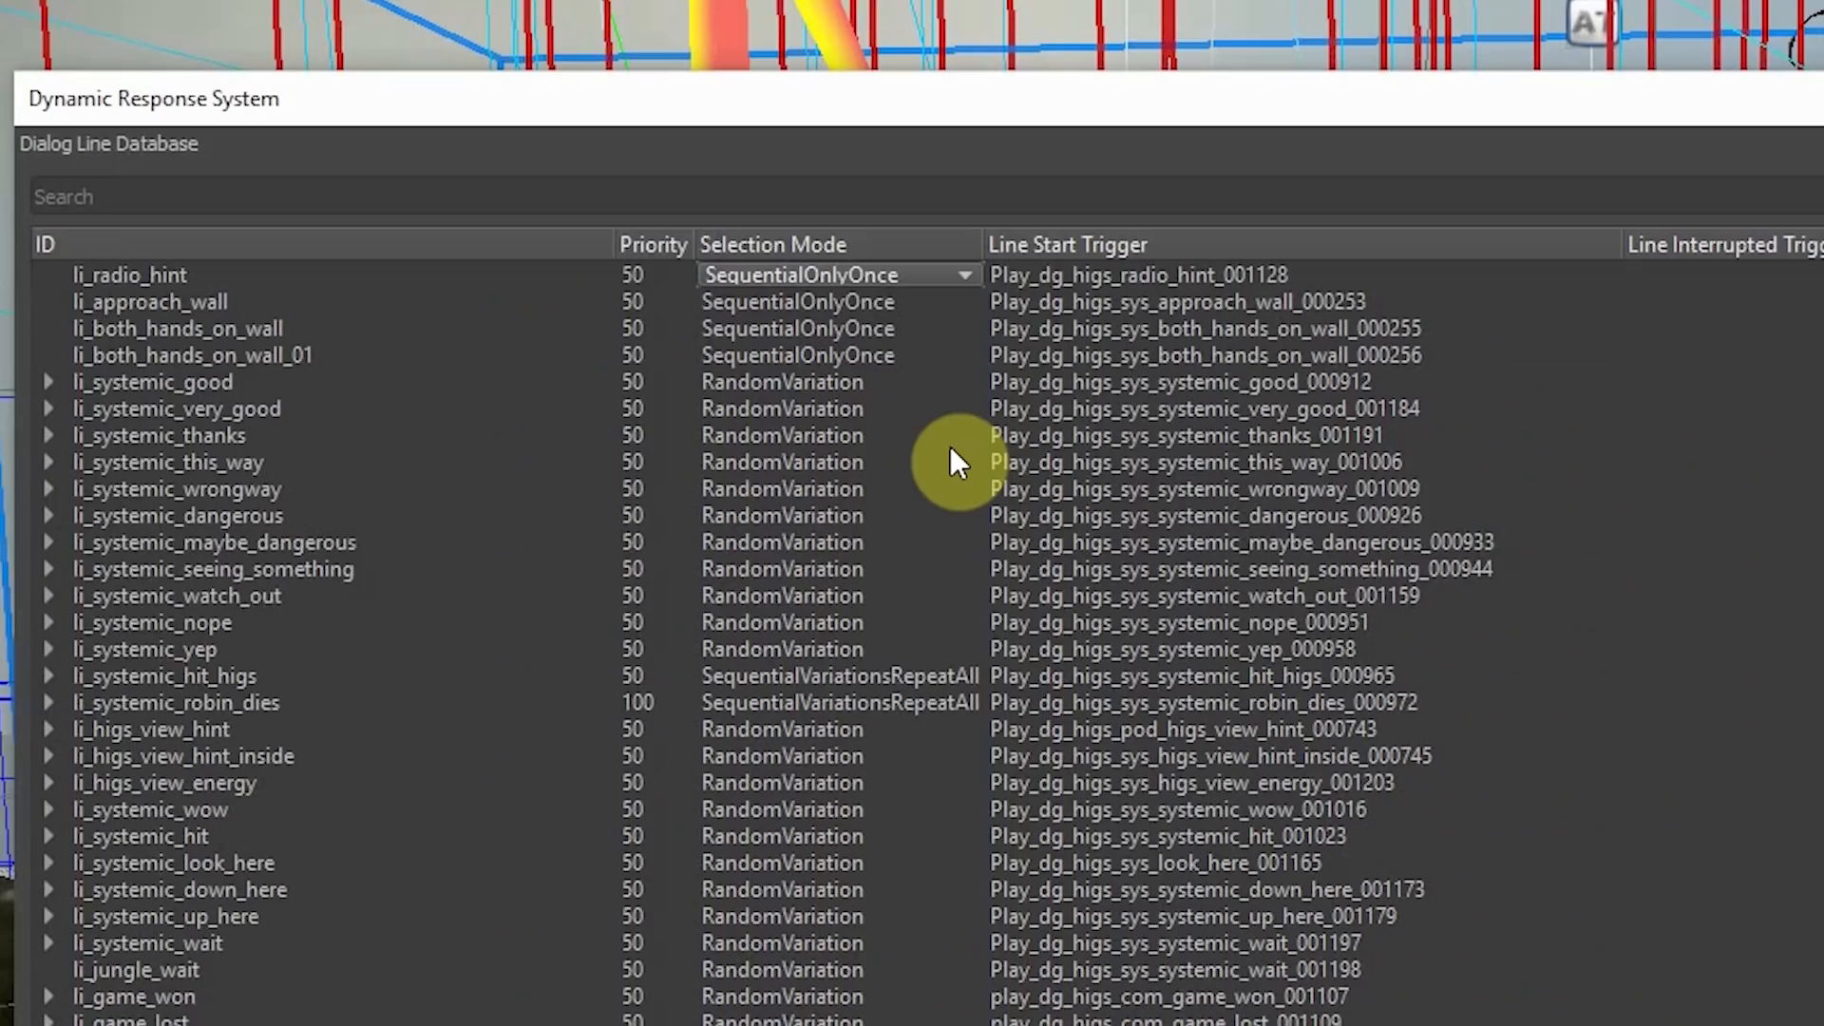
left_click(334, 283)
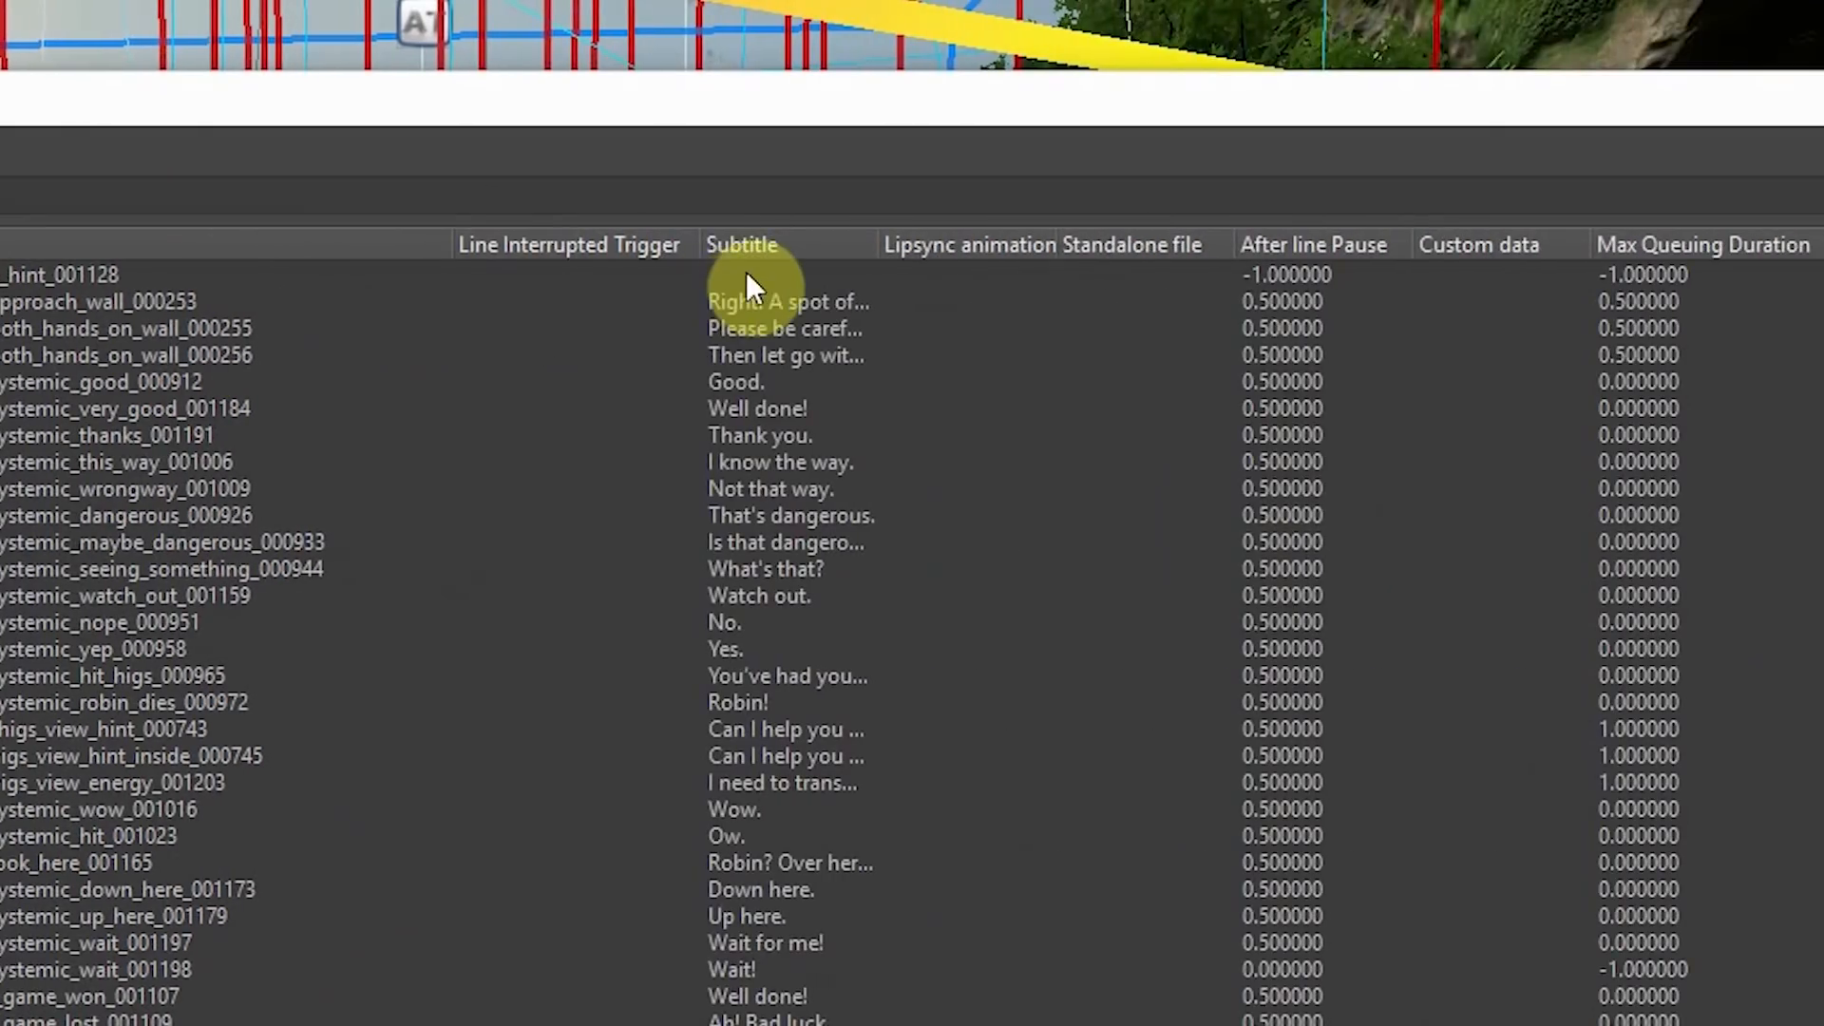
Step: Enter the subtitle "Why not call out for survivors?" for the li_radio_hint line
double_click(747, 275)
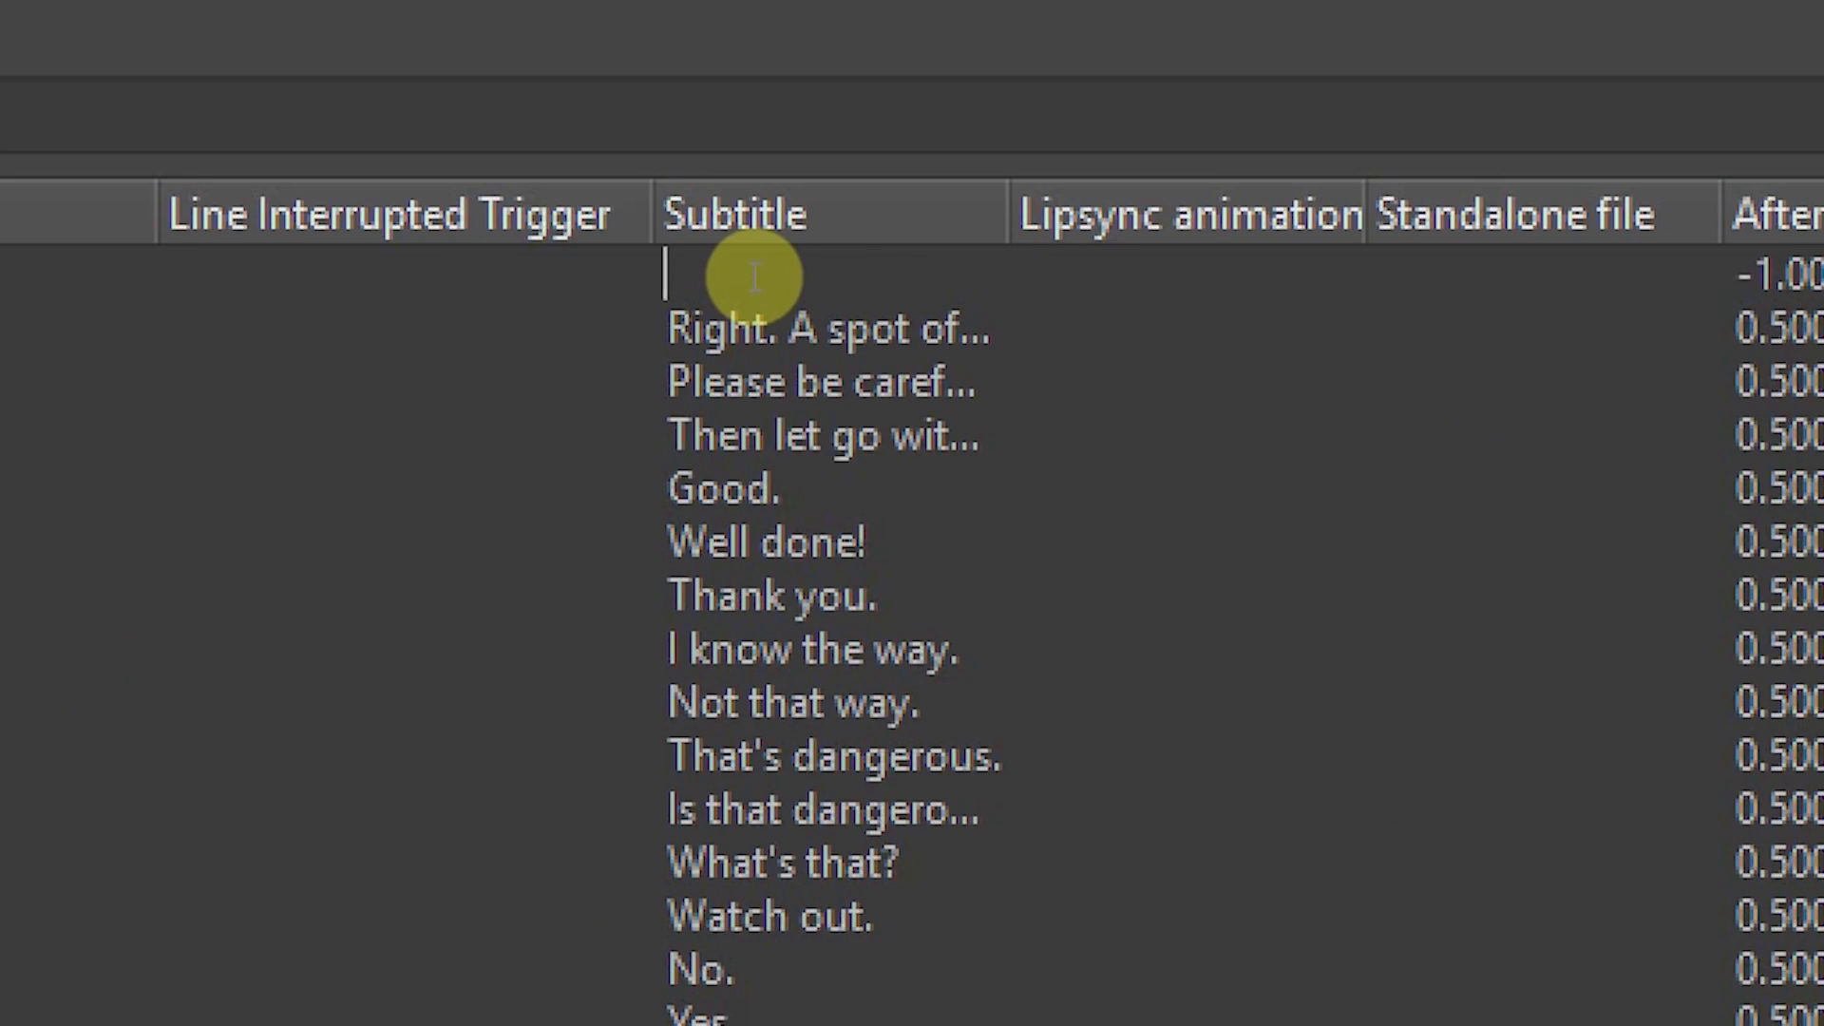
type("Wh")
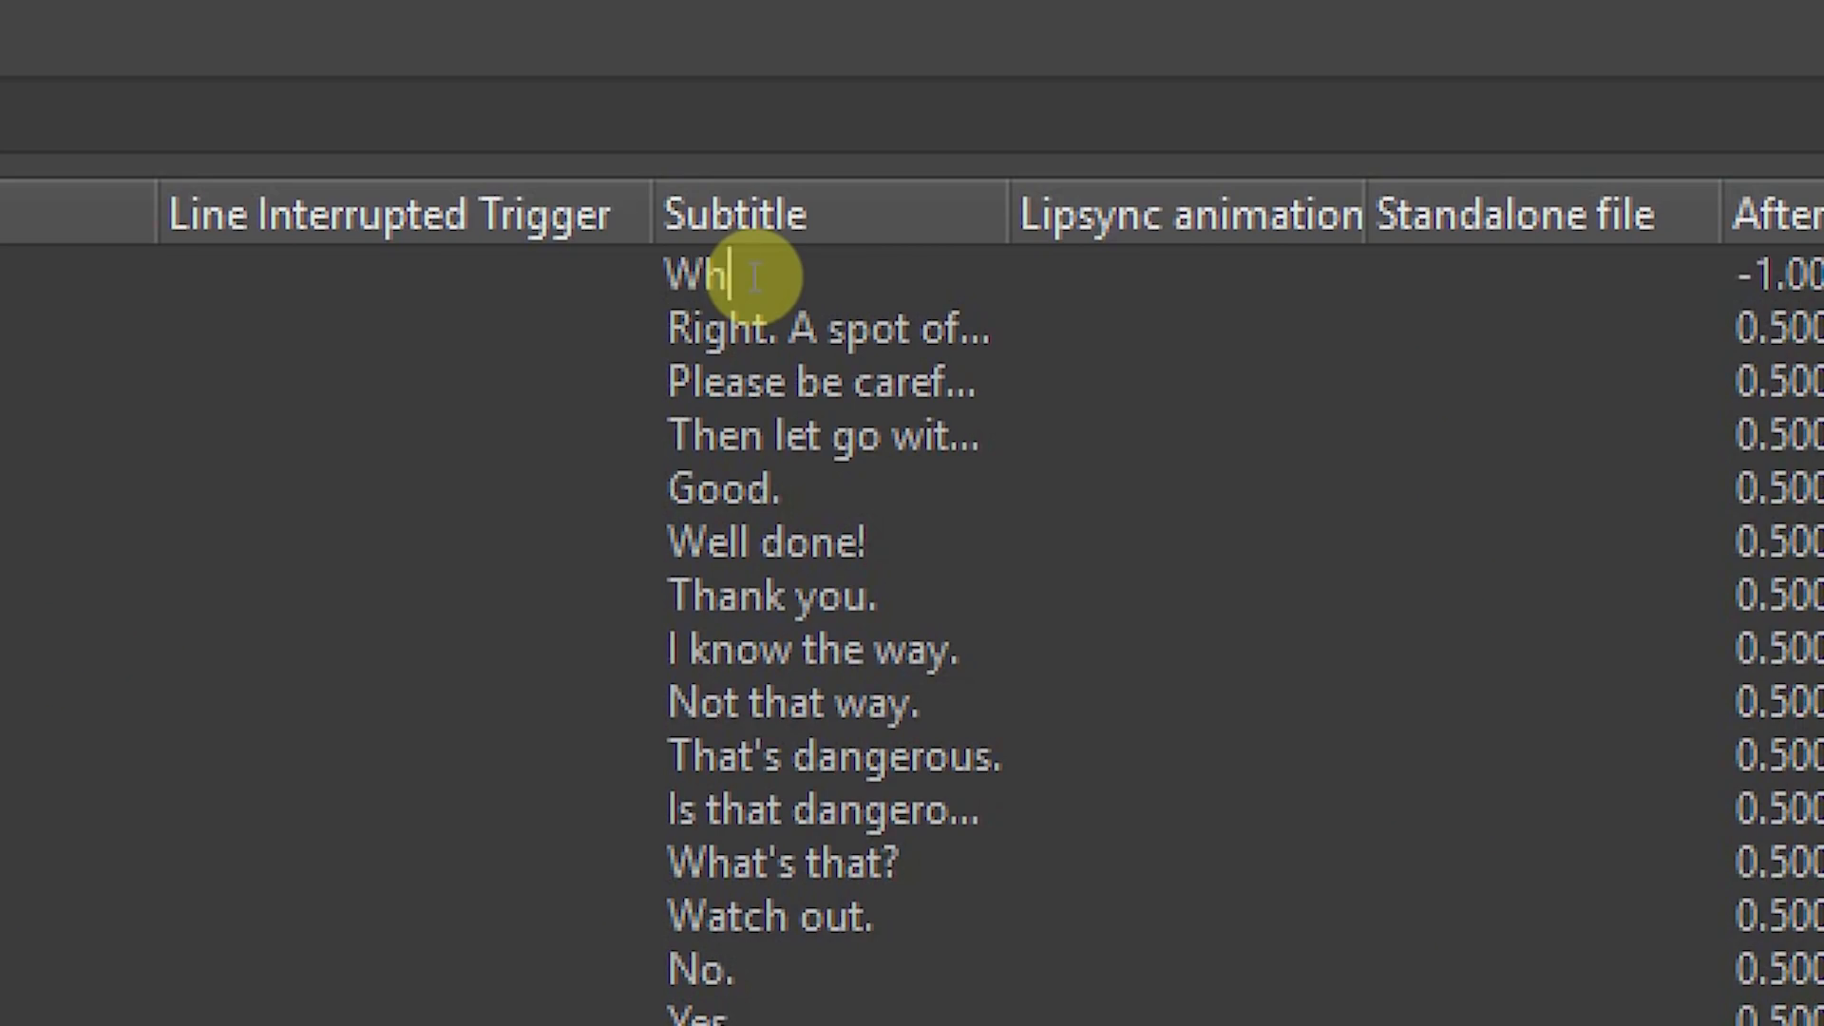
type("y not call out for ")
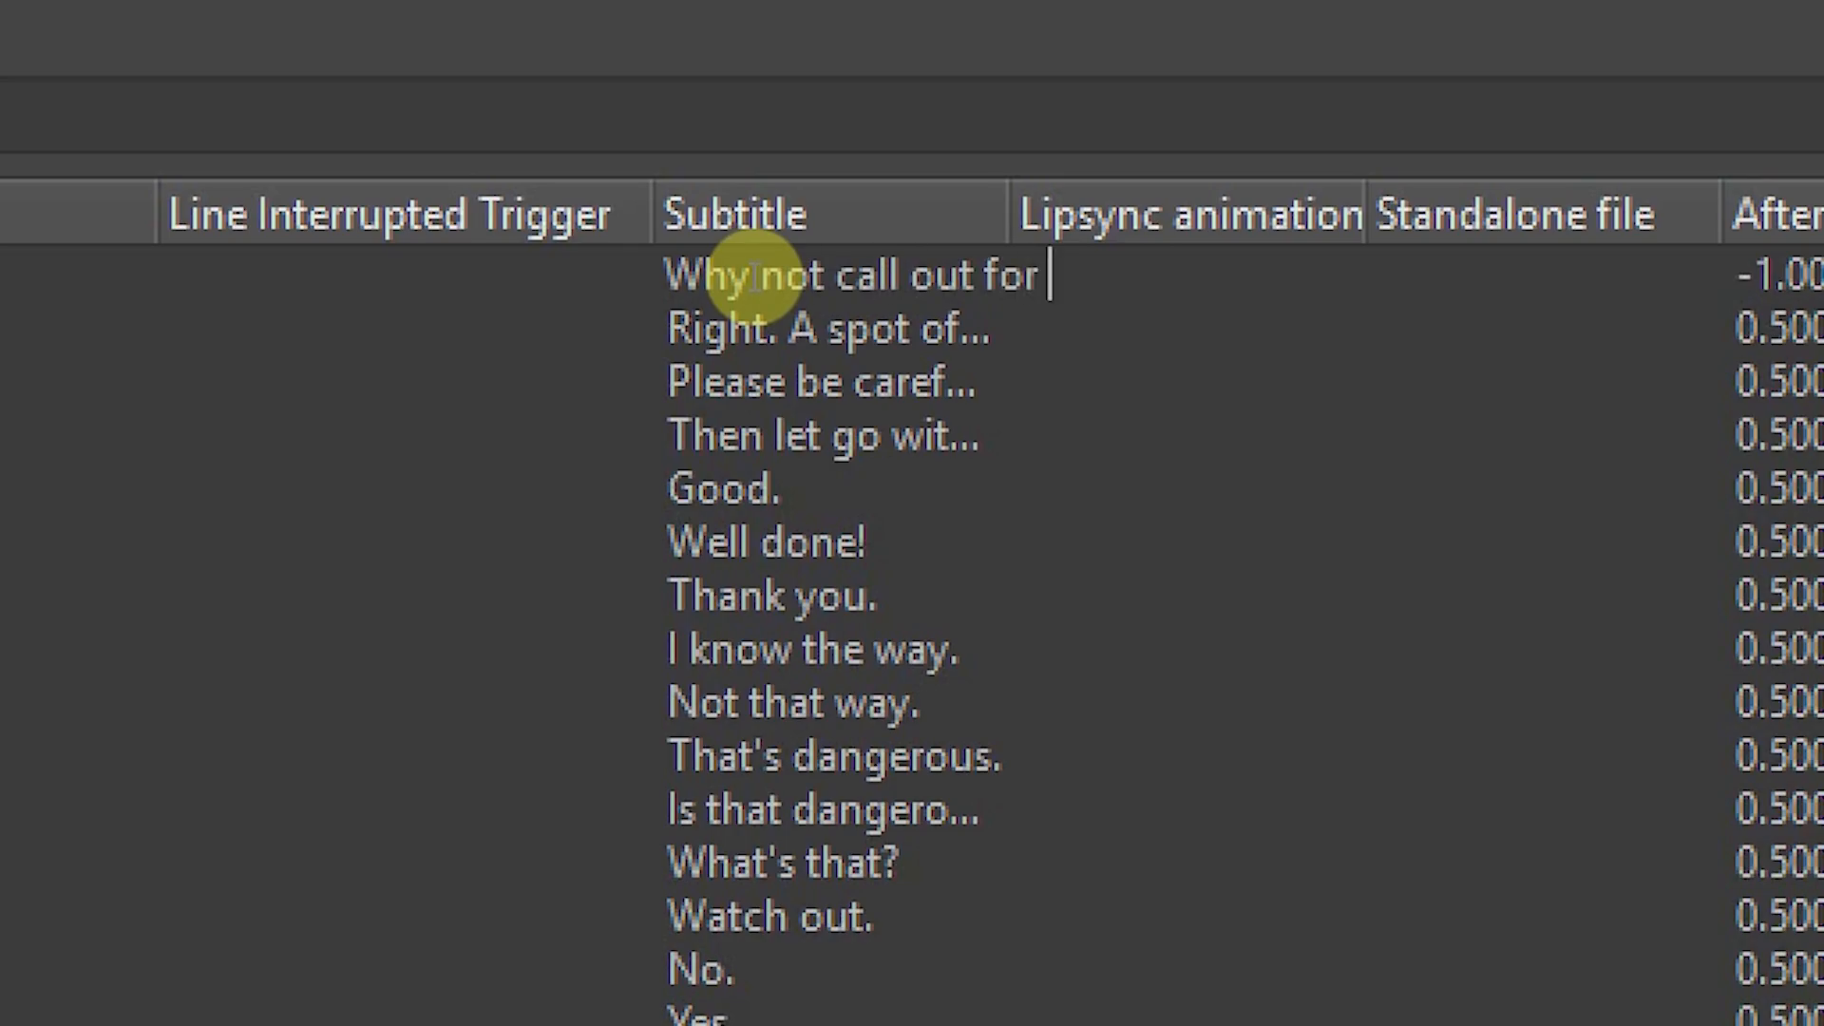
type("survivors")
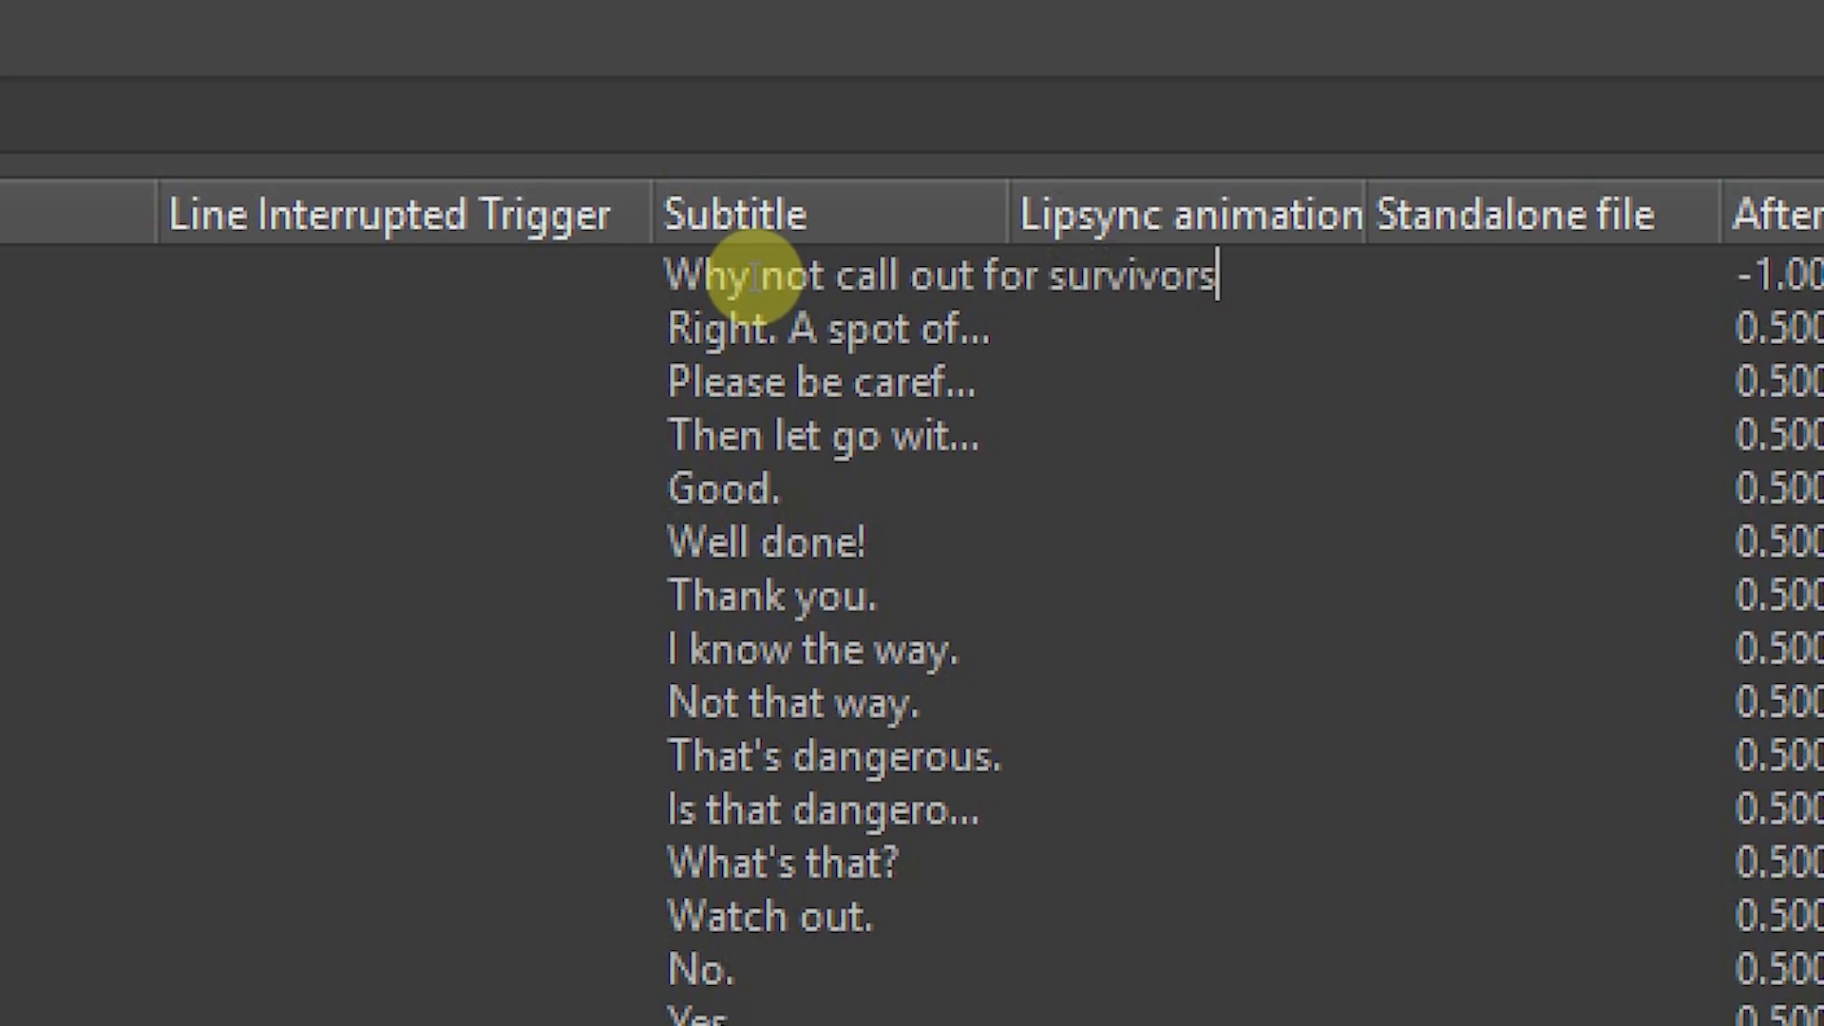
type(">")
key("BackSpace")
type("?")
key("Return")
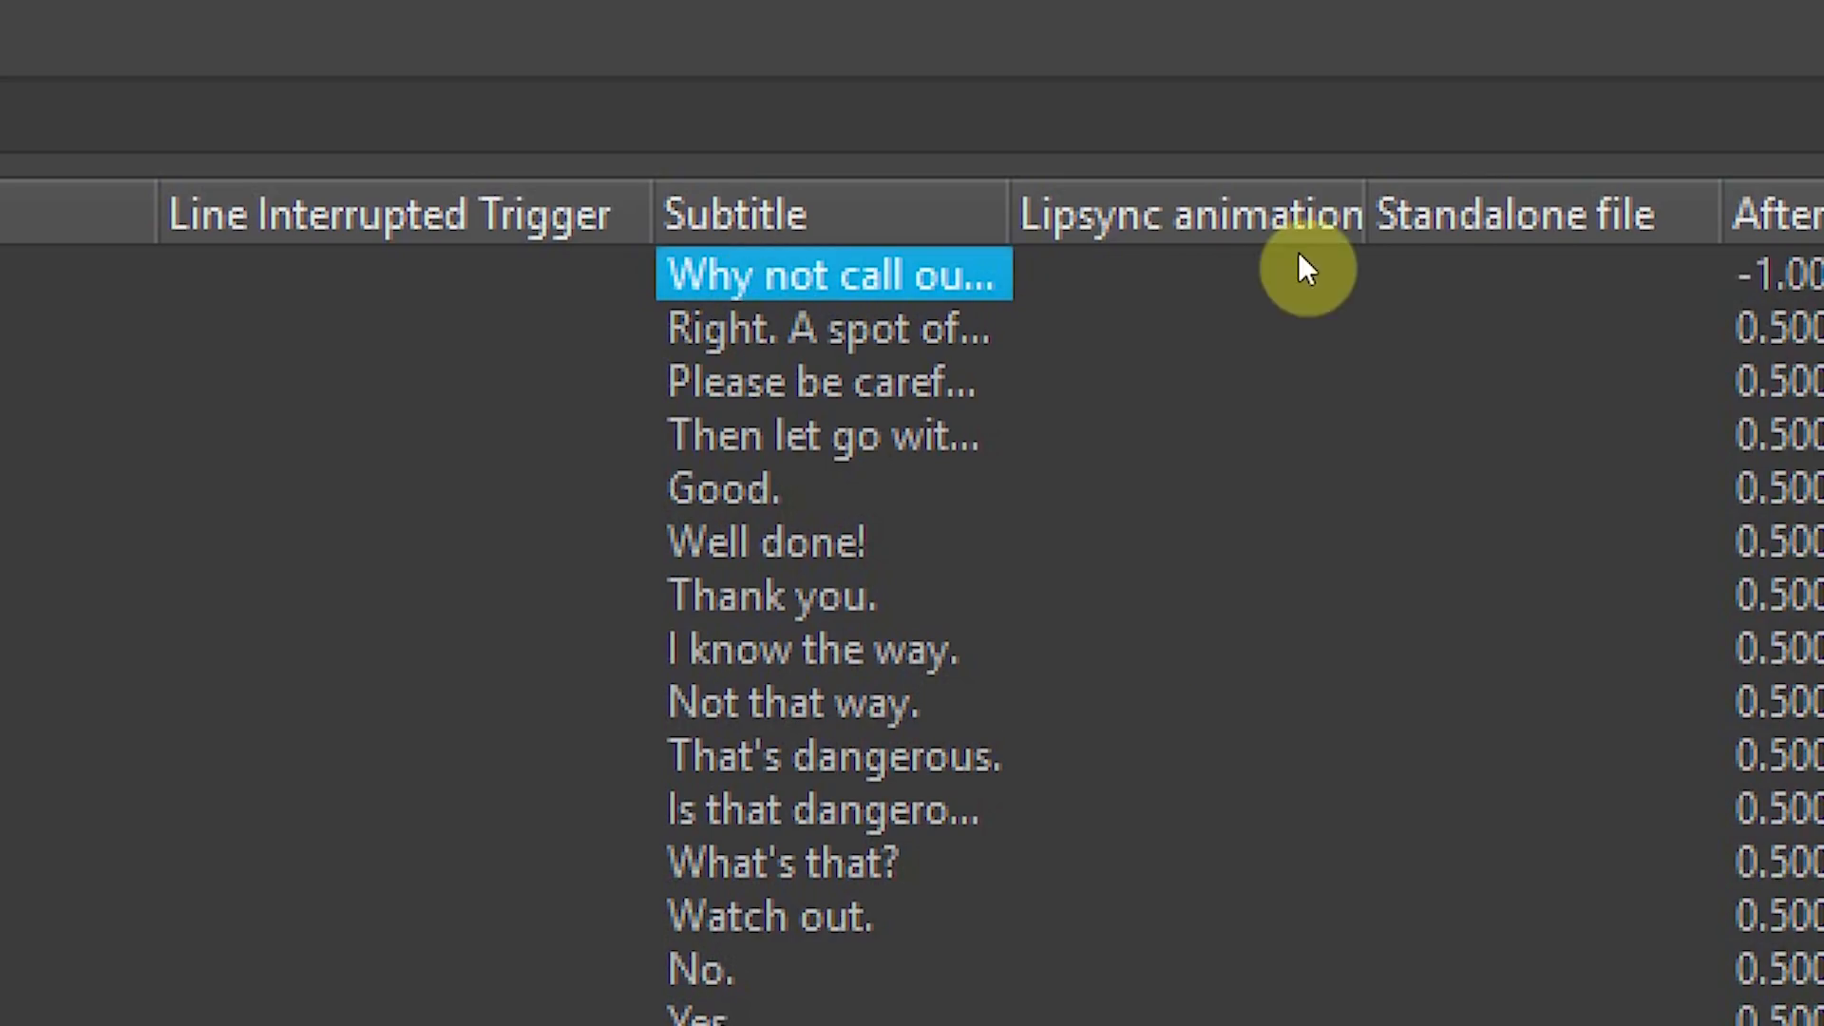
Step: Set the after line pause of the li_radio_hint line to 0.5
key("Right")
key("Right")
key("Right")
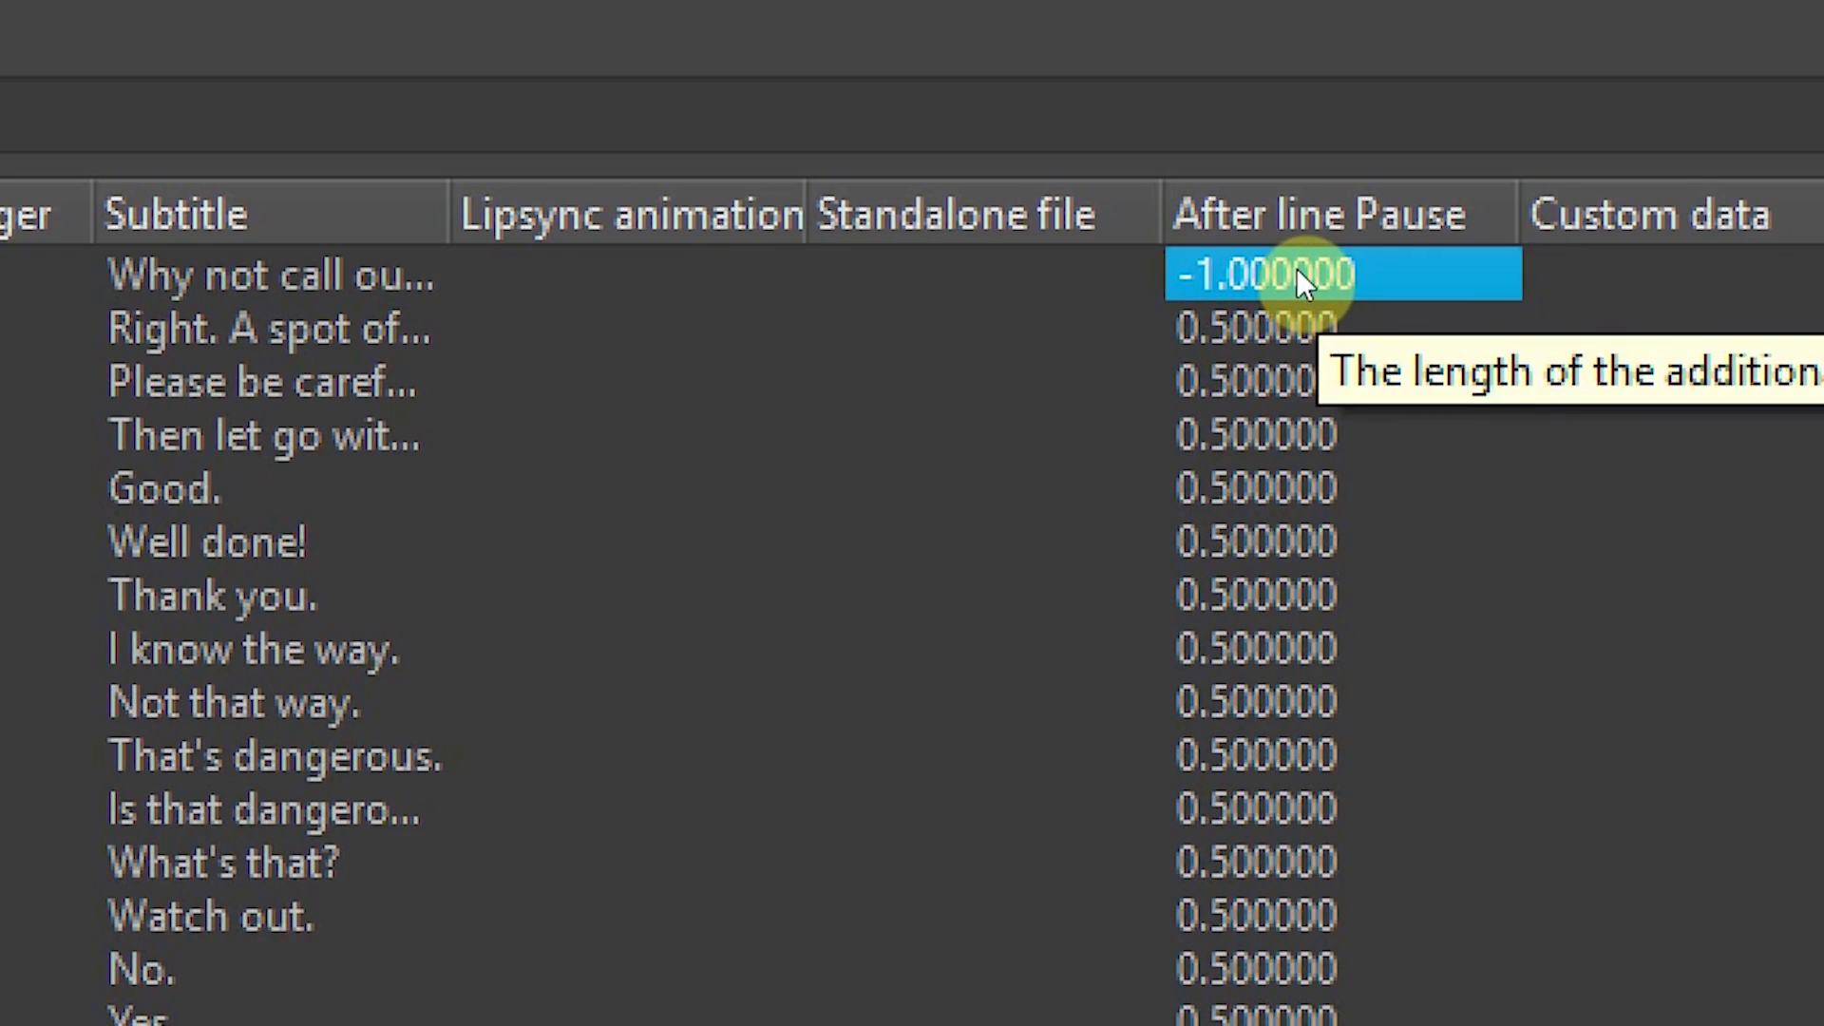
left_click(1282, 318)
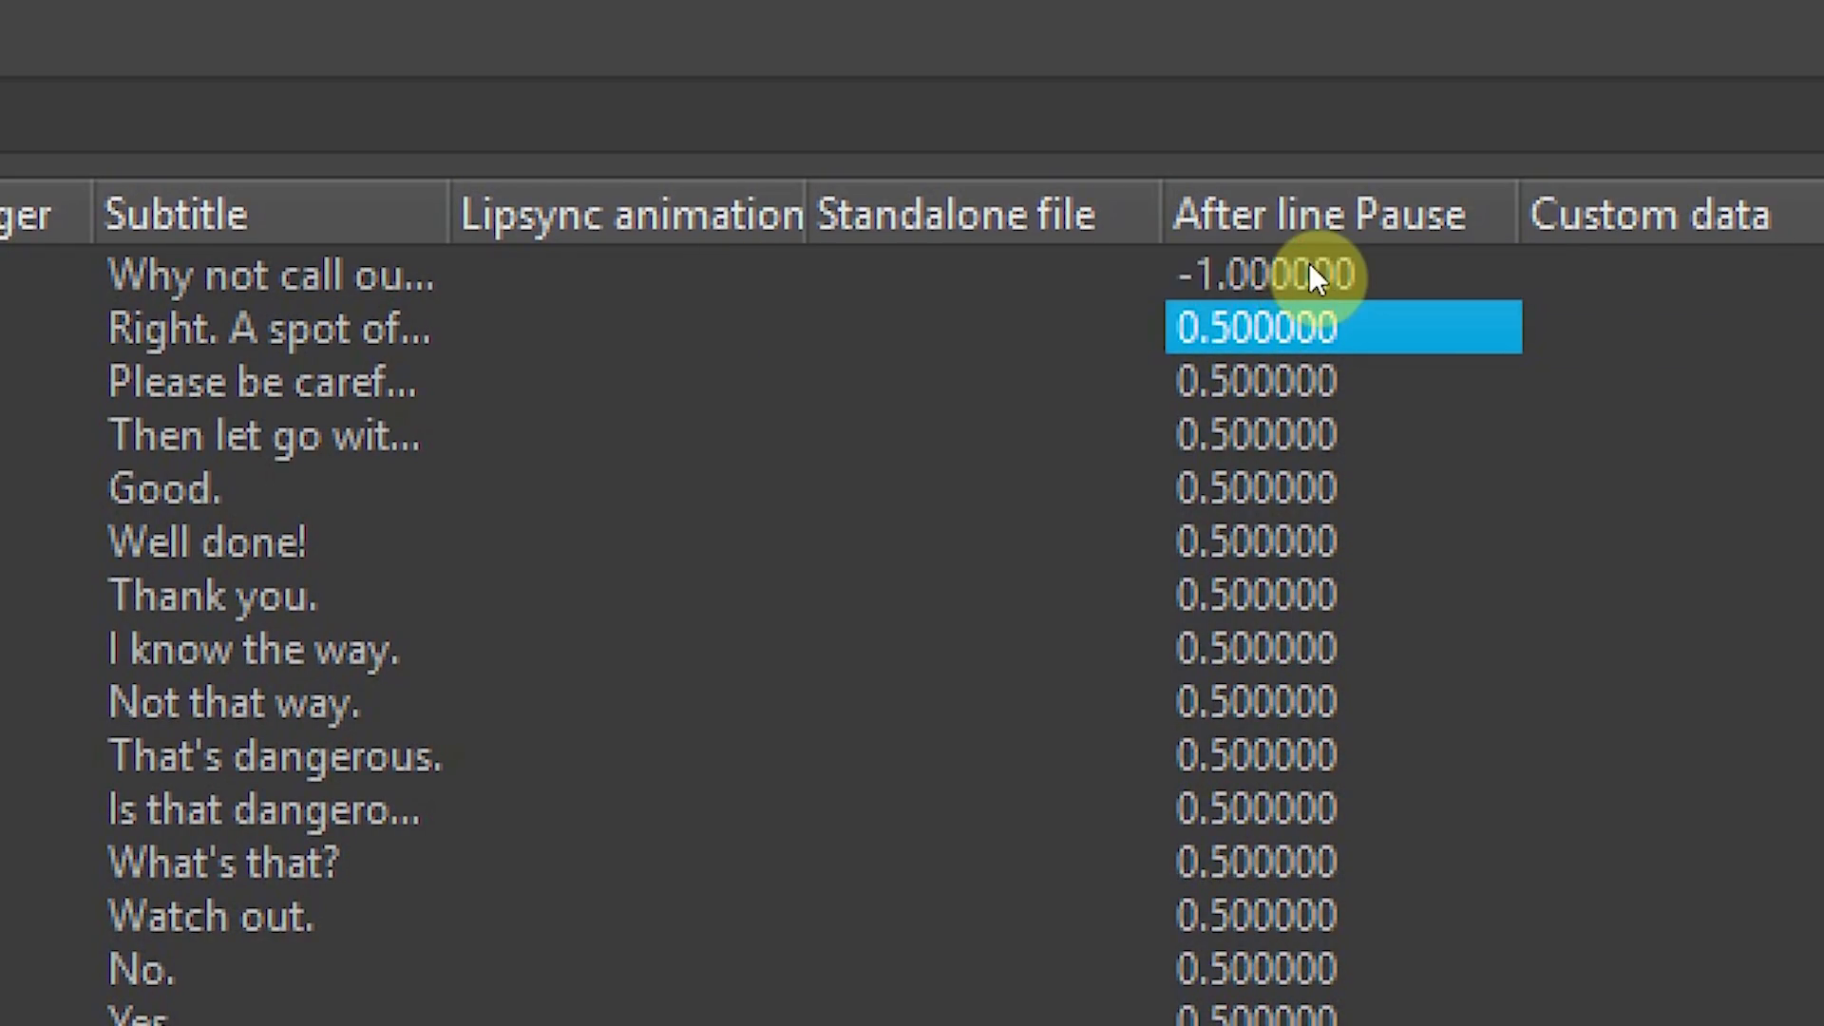
left_click(1311, 269)
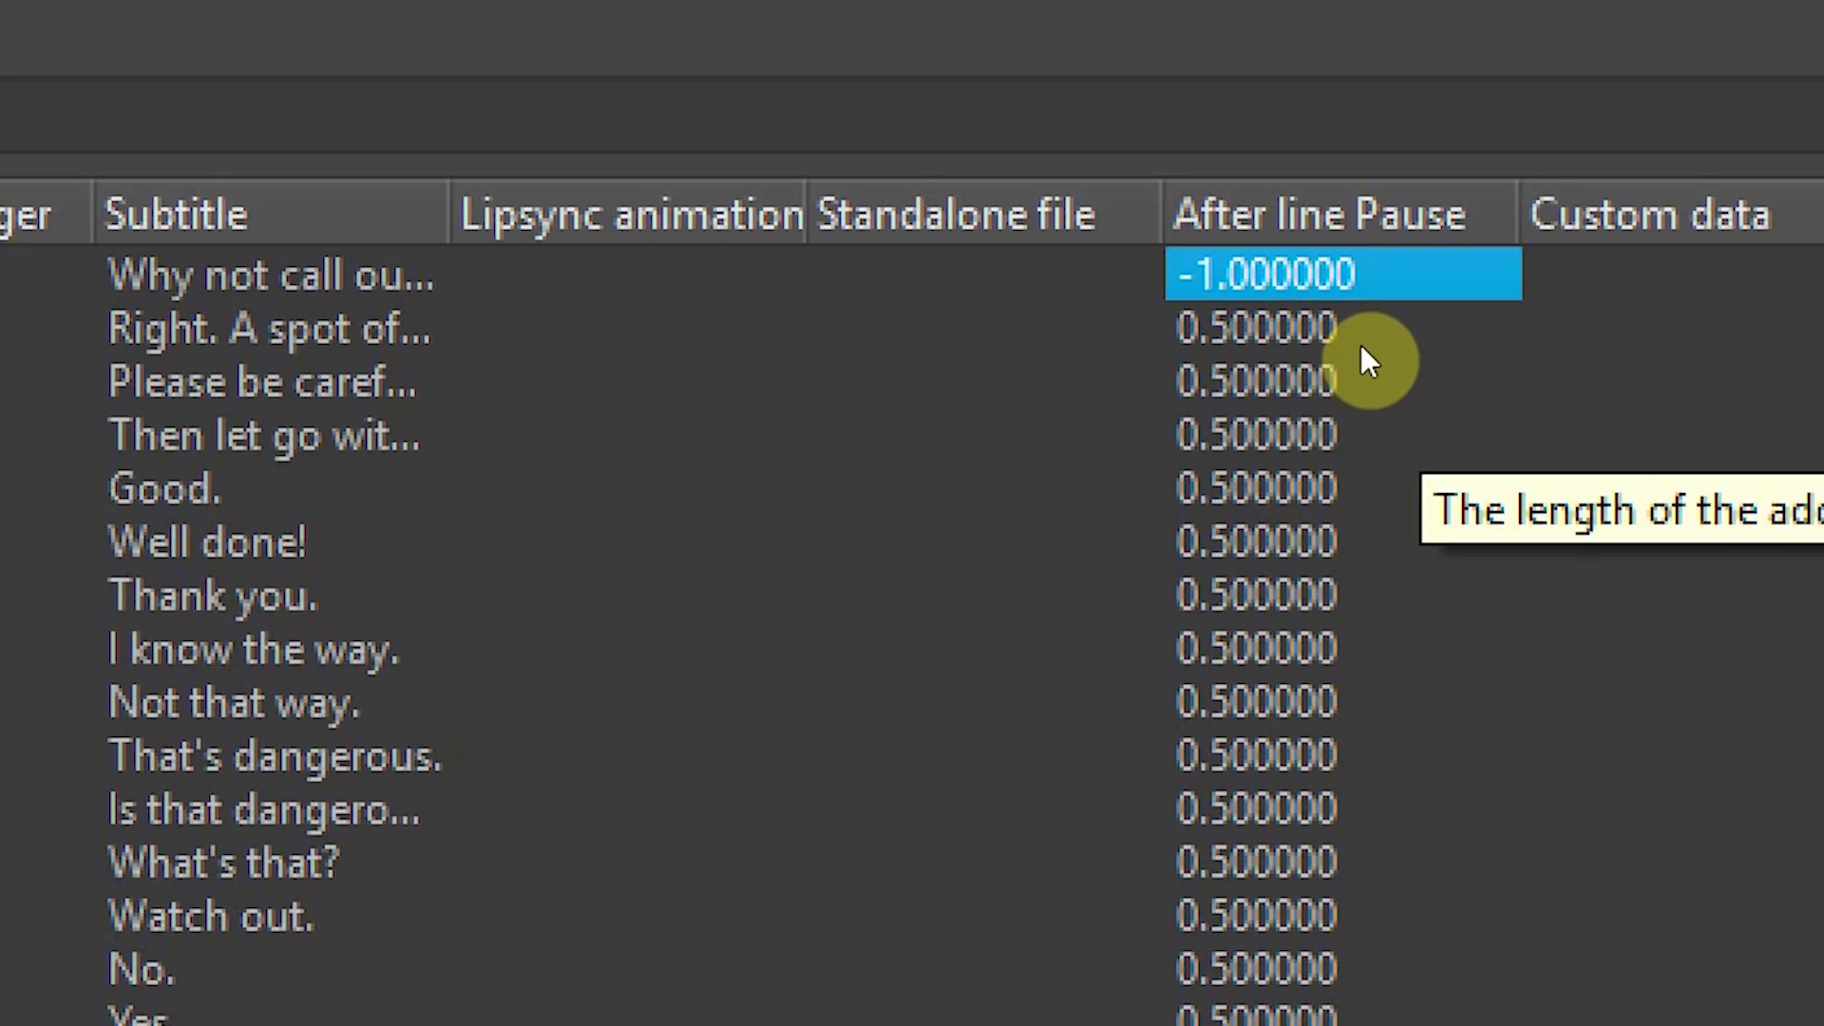
left_click(1296, 266)
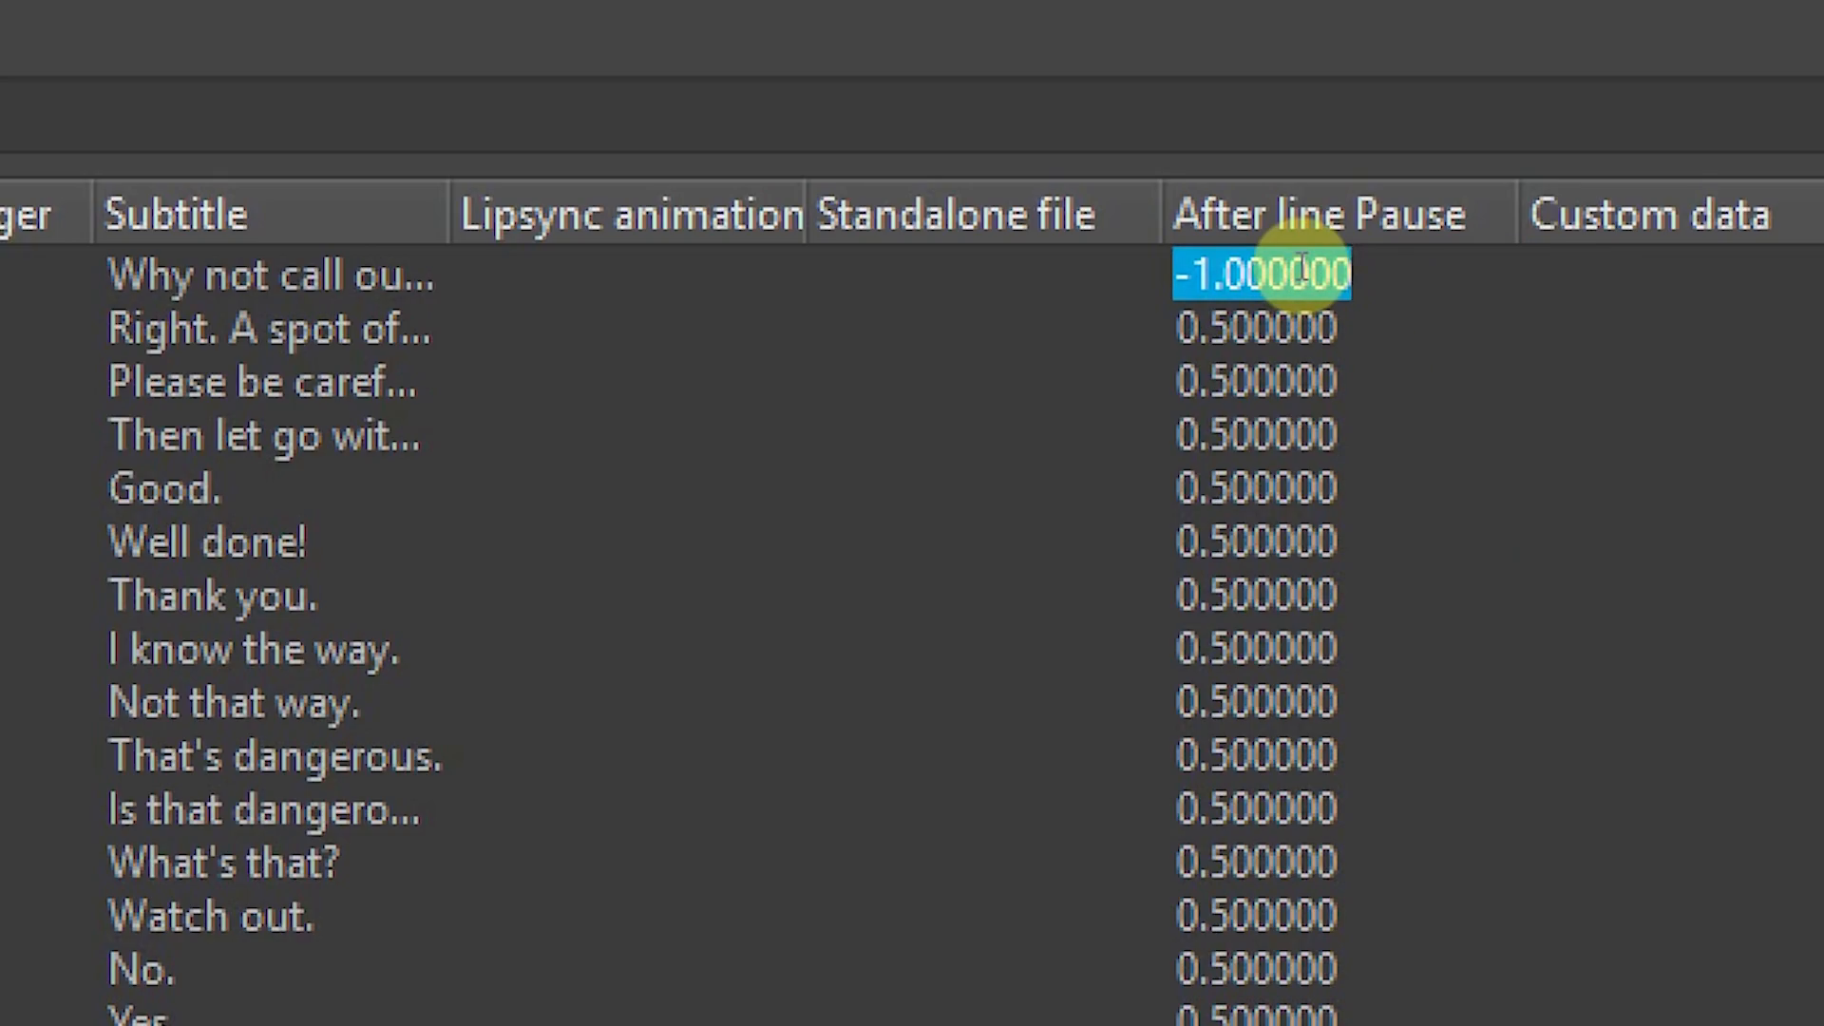
type("0.5")
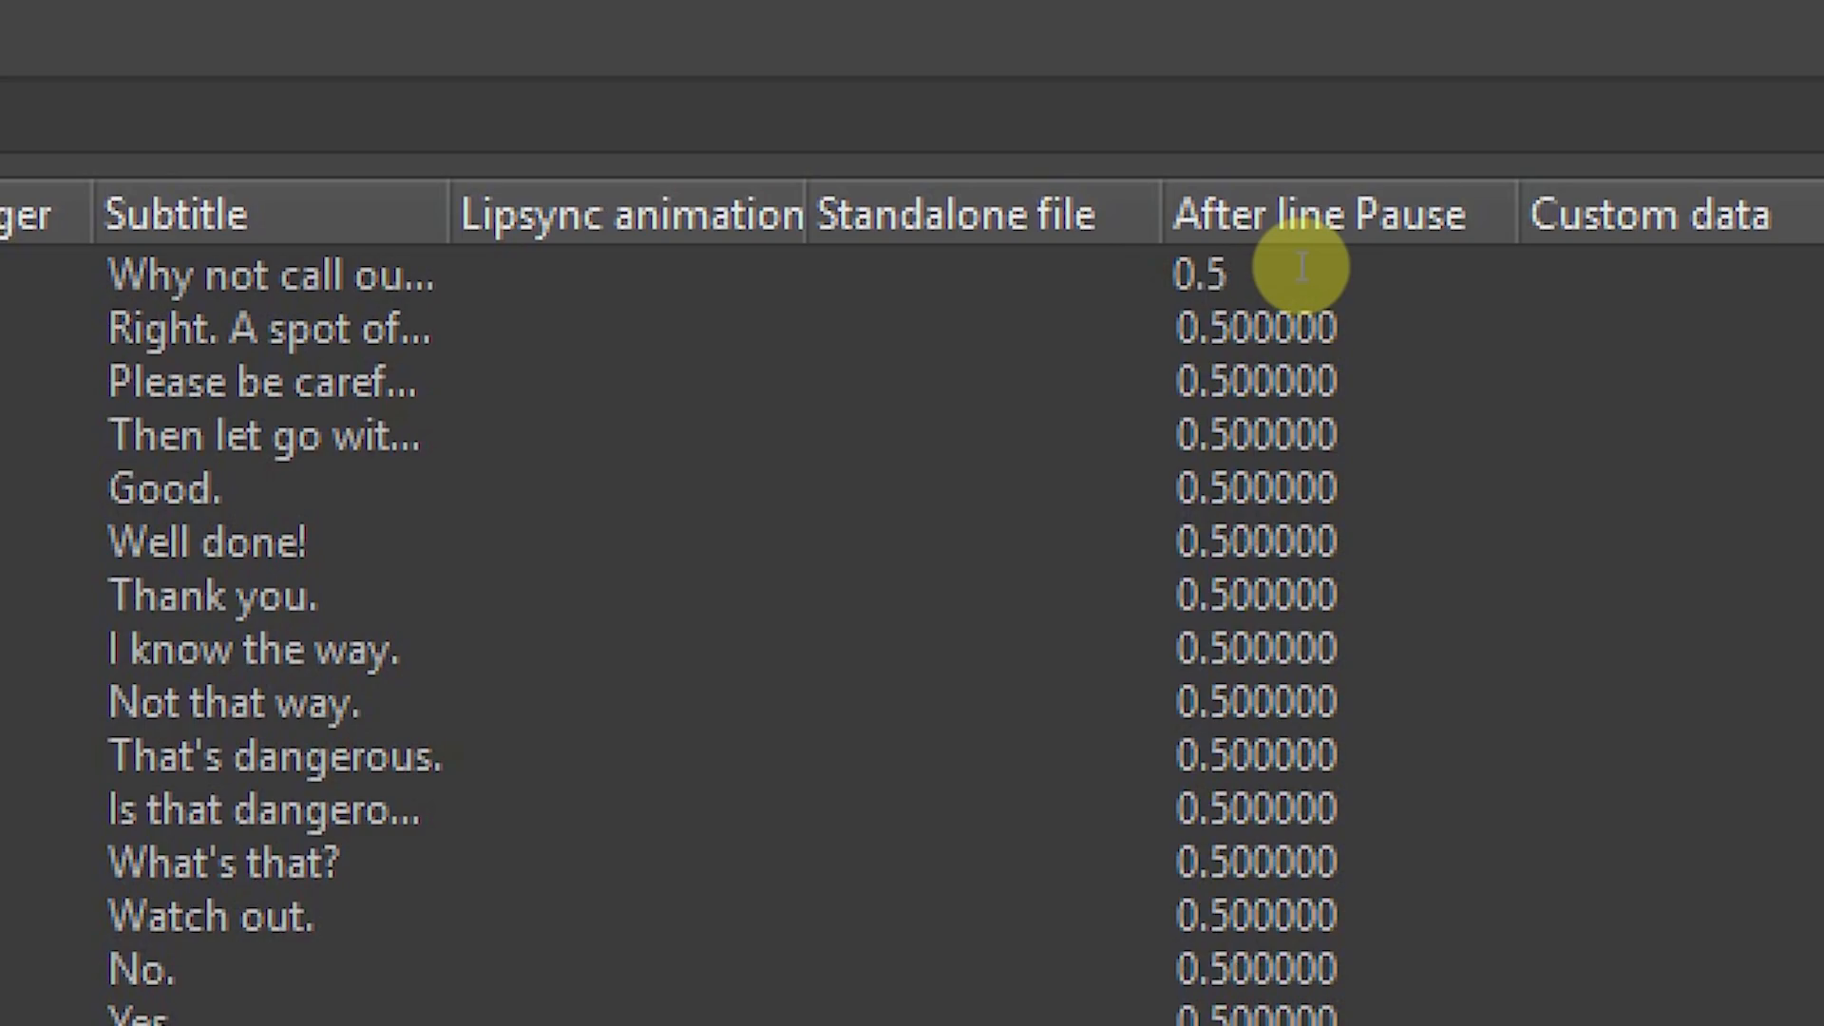
key("Return")
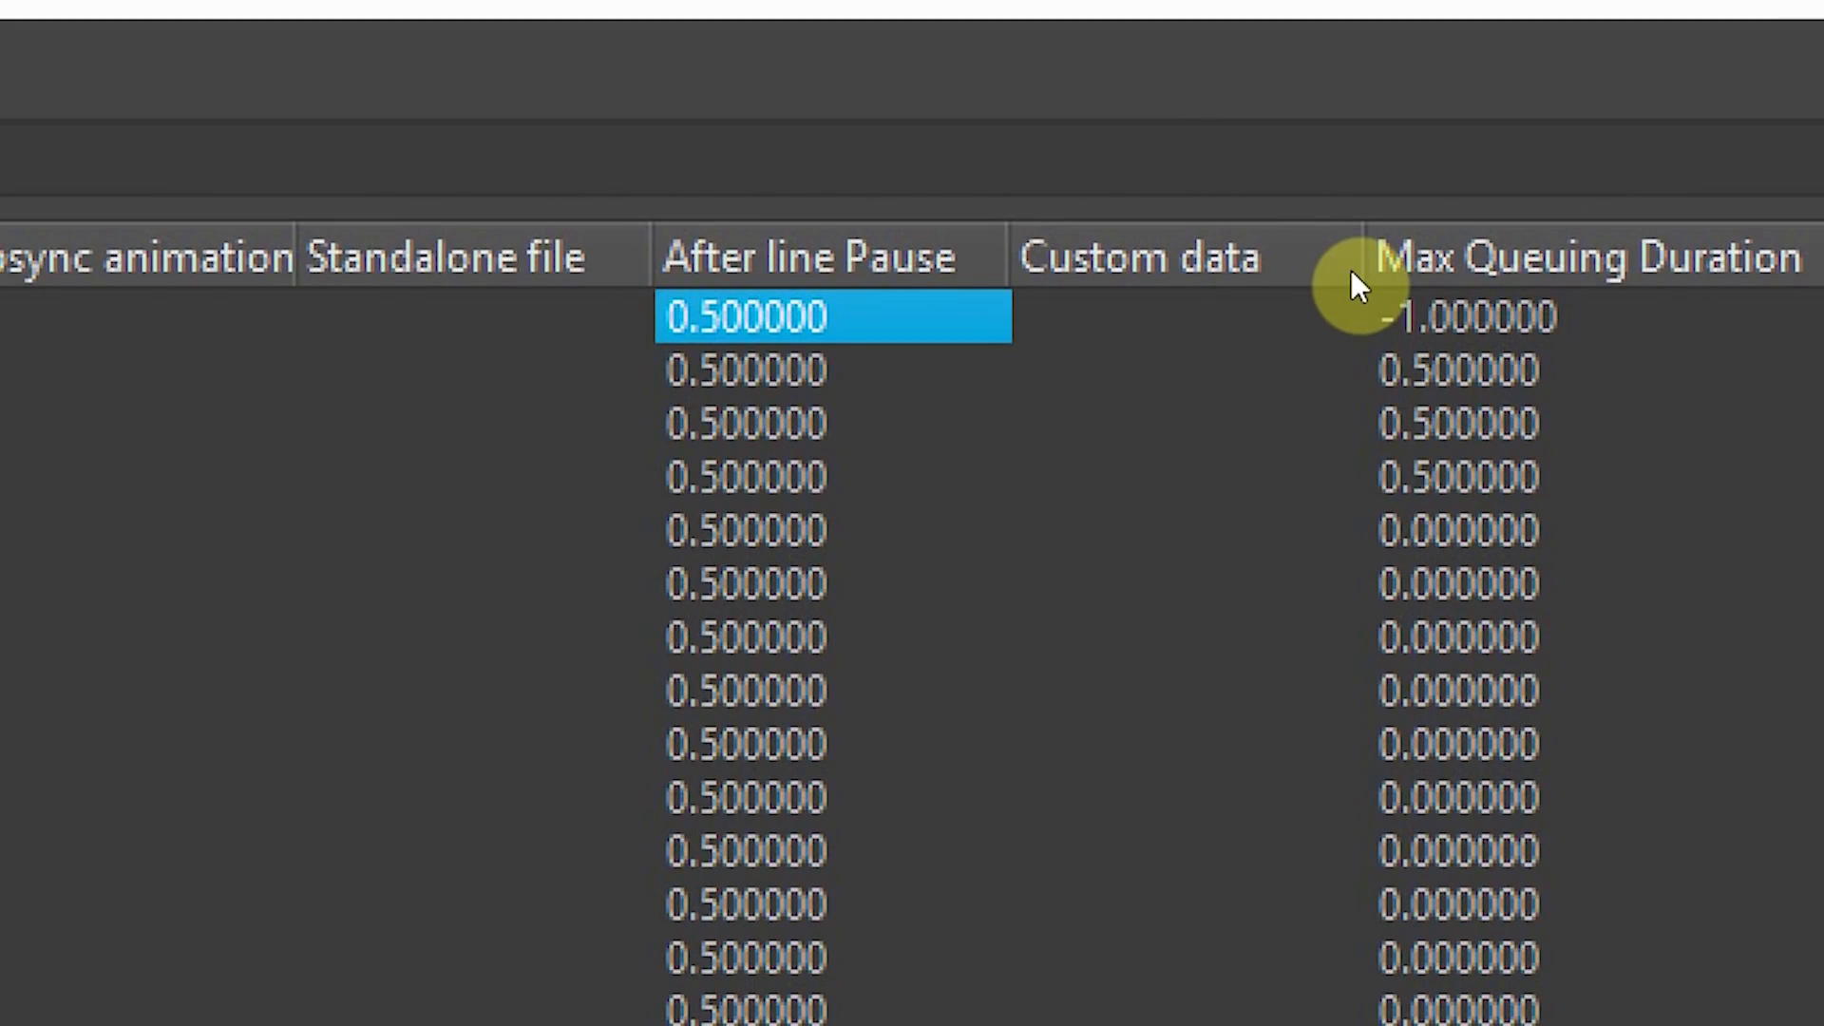
Step: Set the max queuing duration of the li_radio_hint line to 1
left_click(1369, 293)
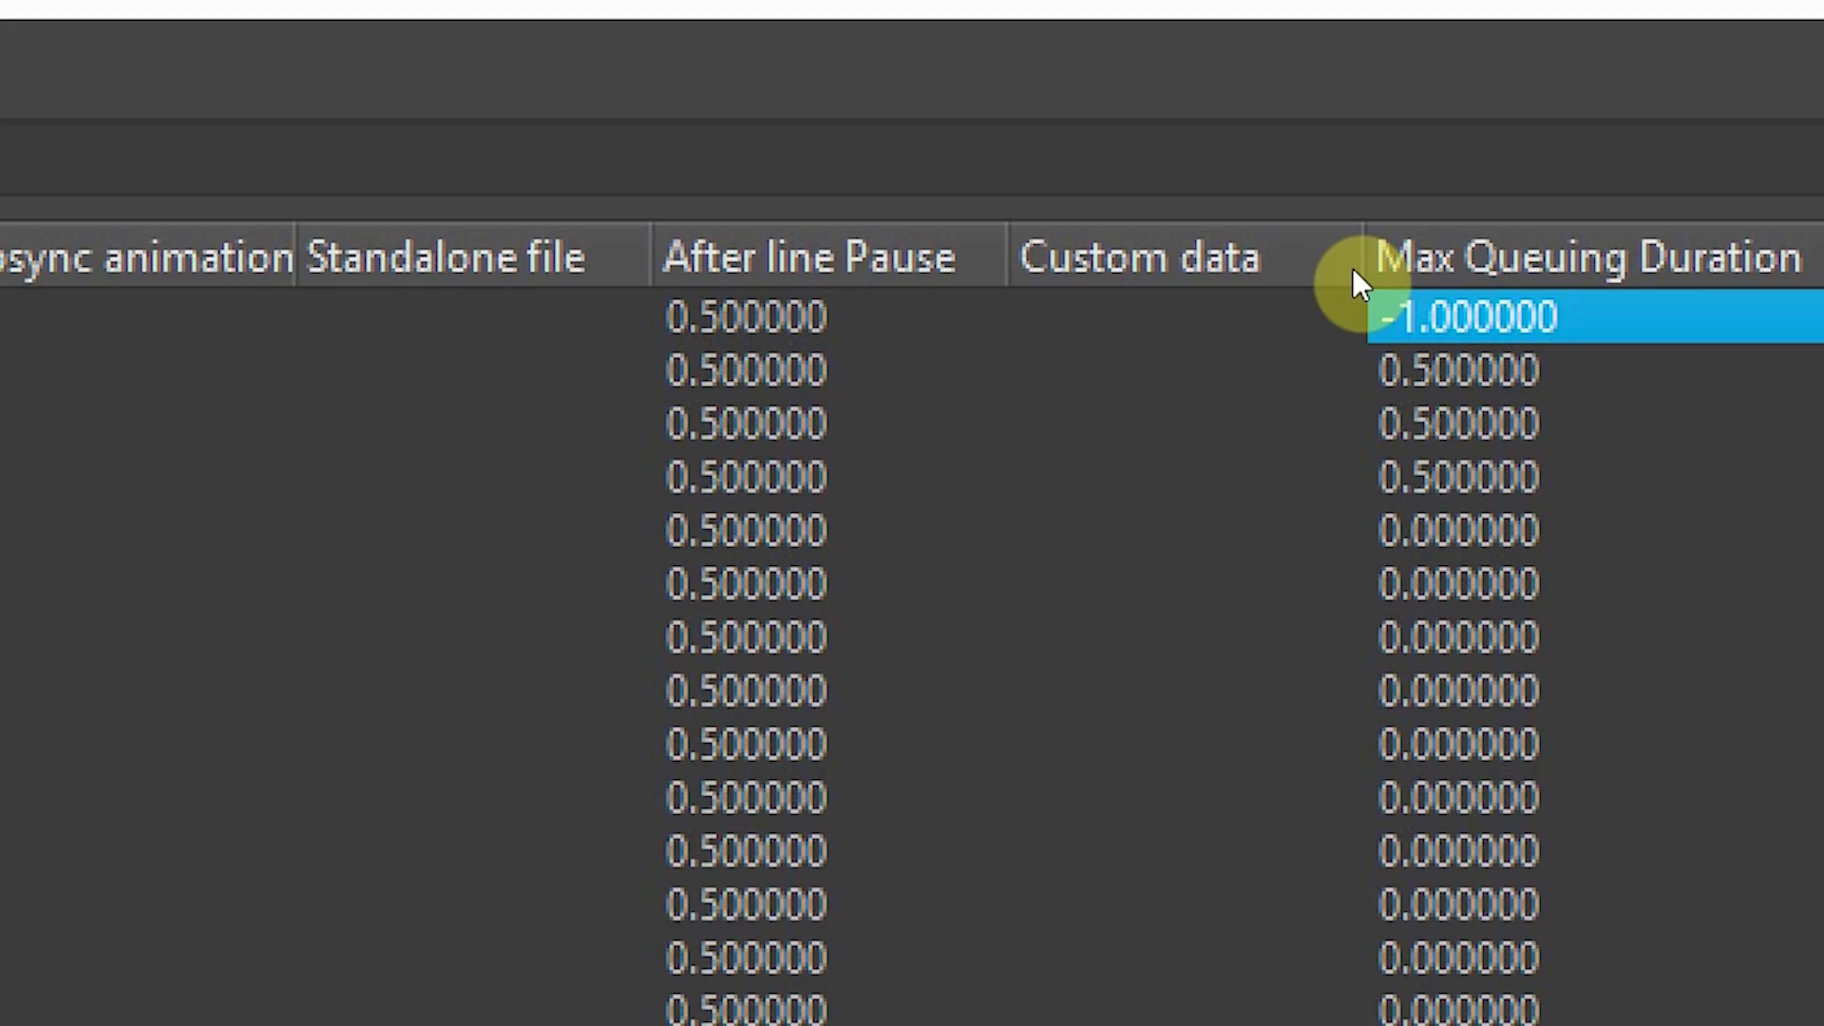
key("F2")
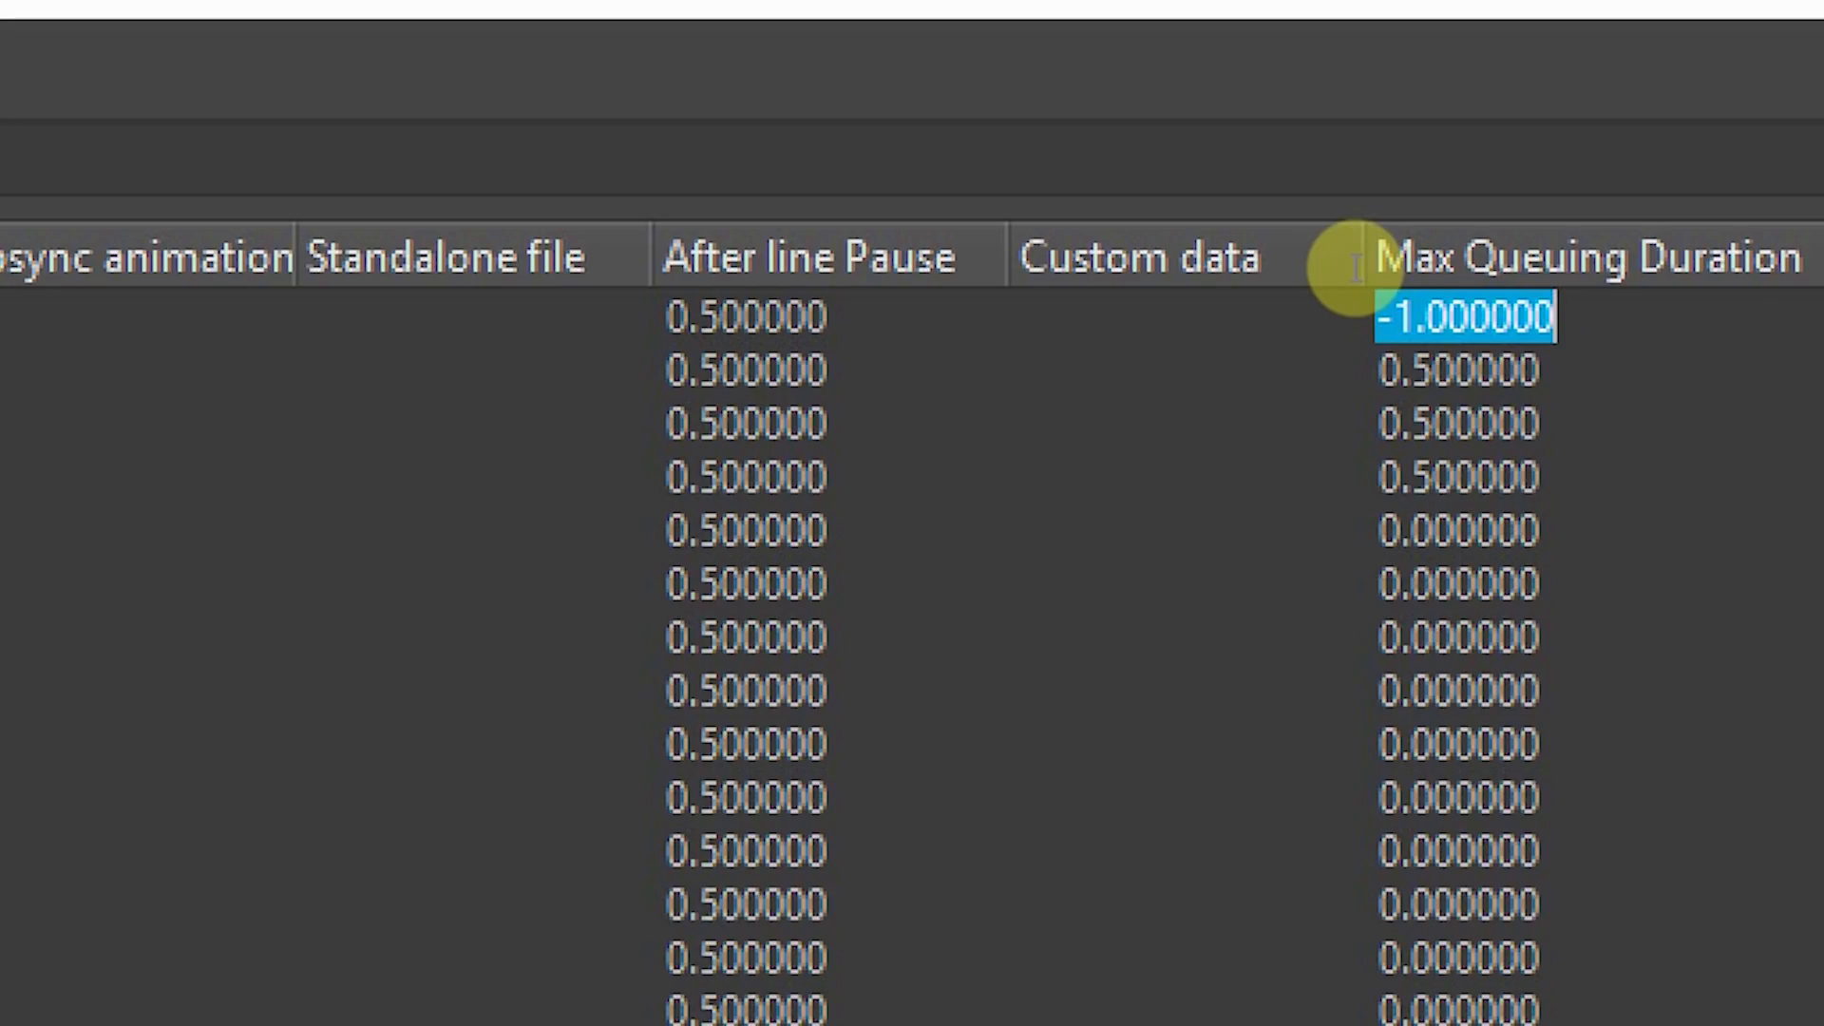
type("1")
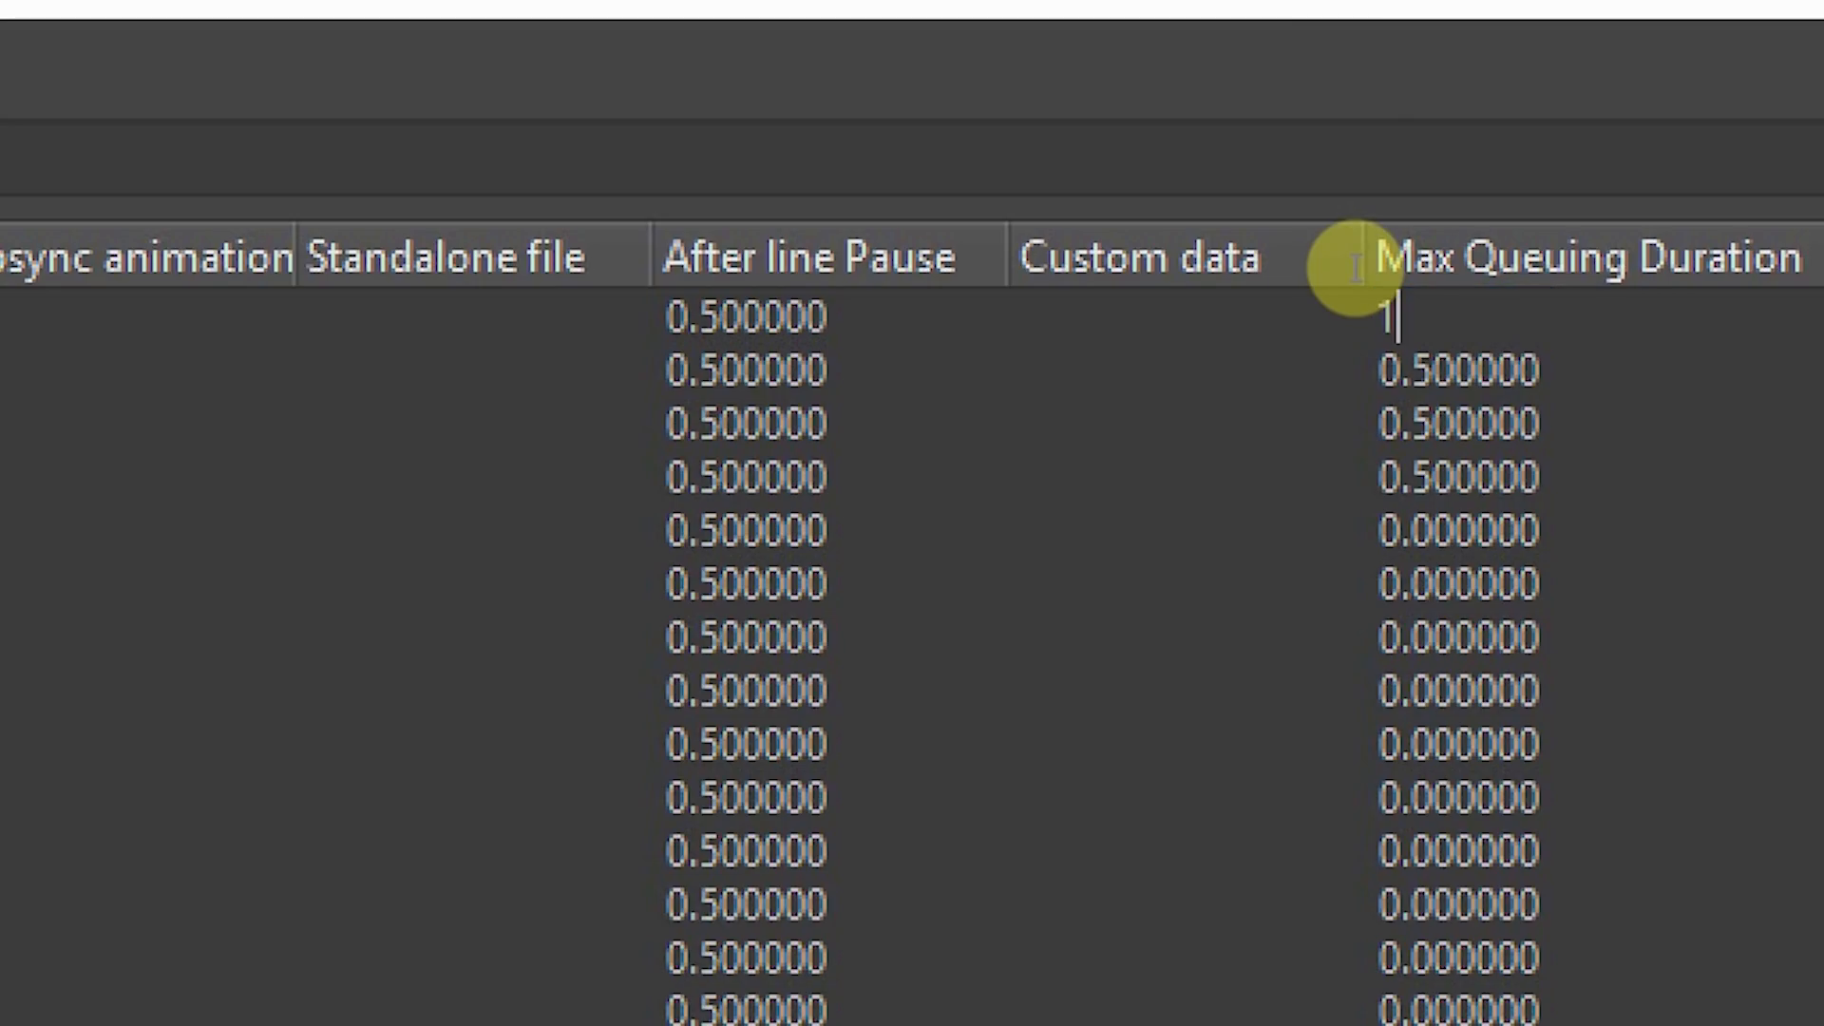
key("Return")
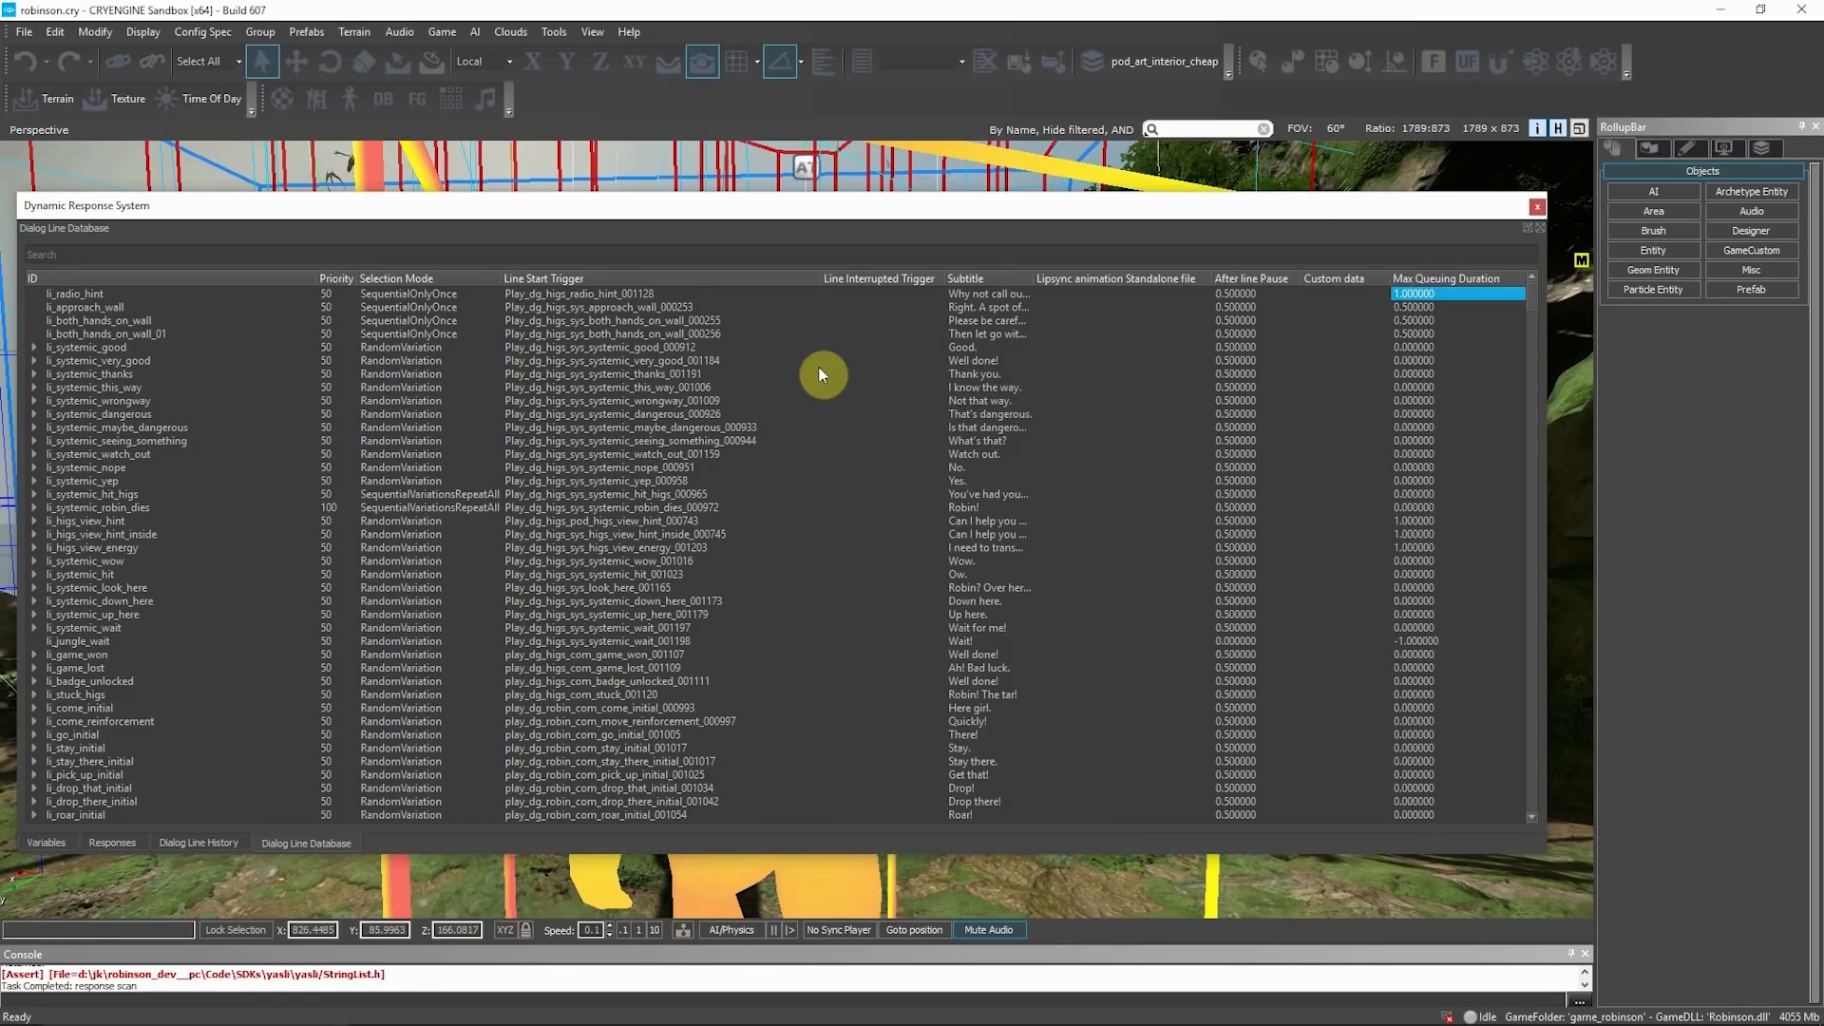
Step: Open the Flow Graph editor and load the fg_global_audio graph from the Audio group of the entity graphs
left_click(591, 33)
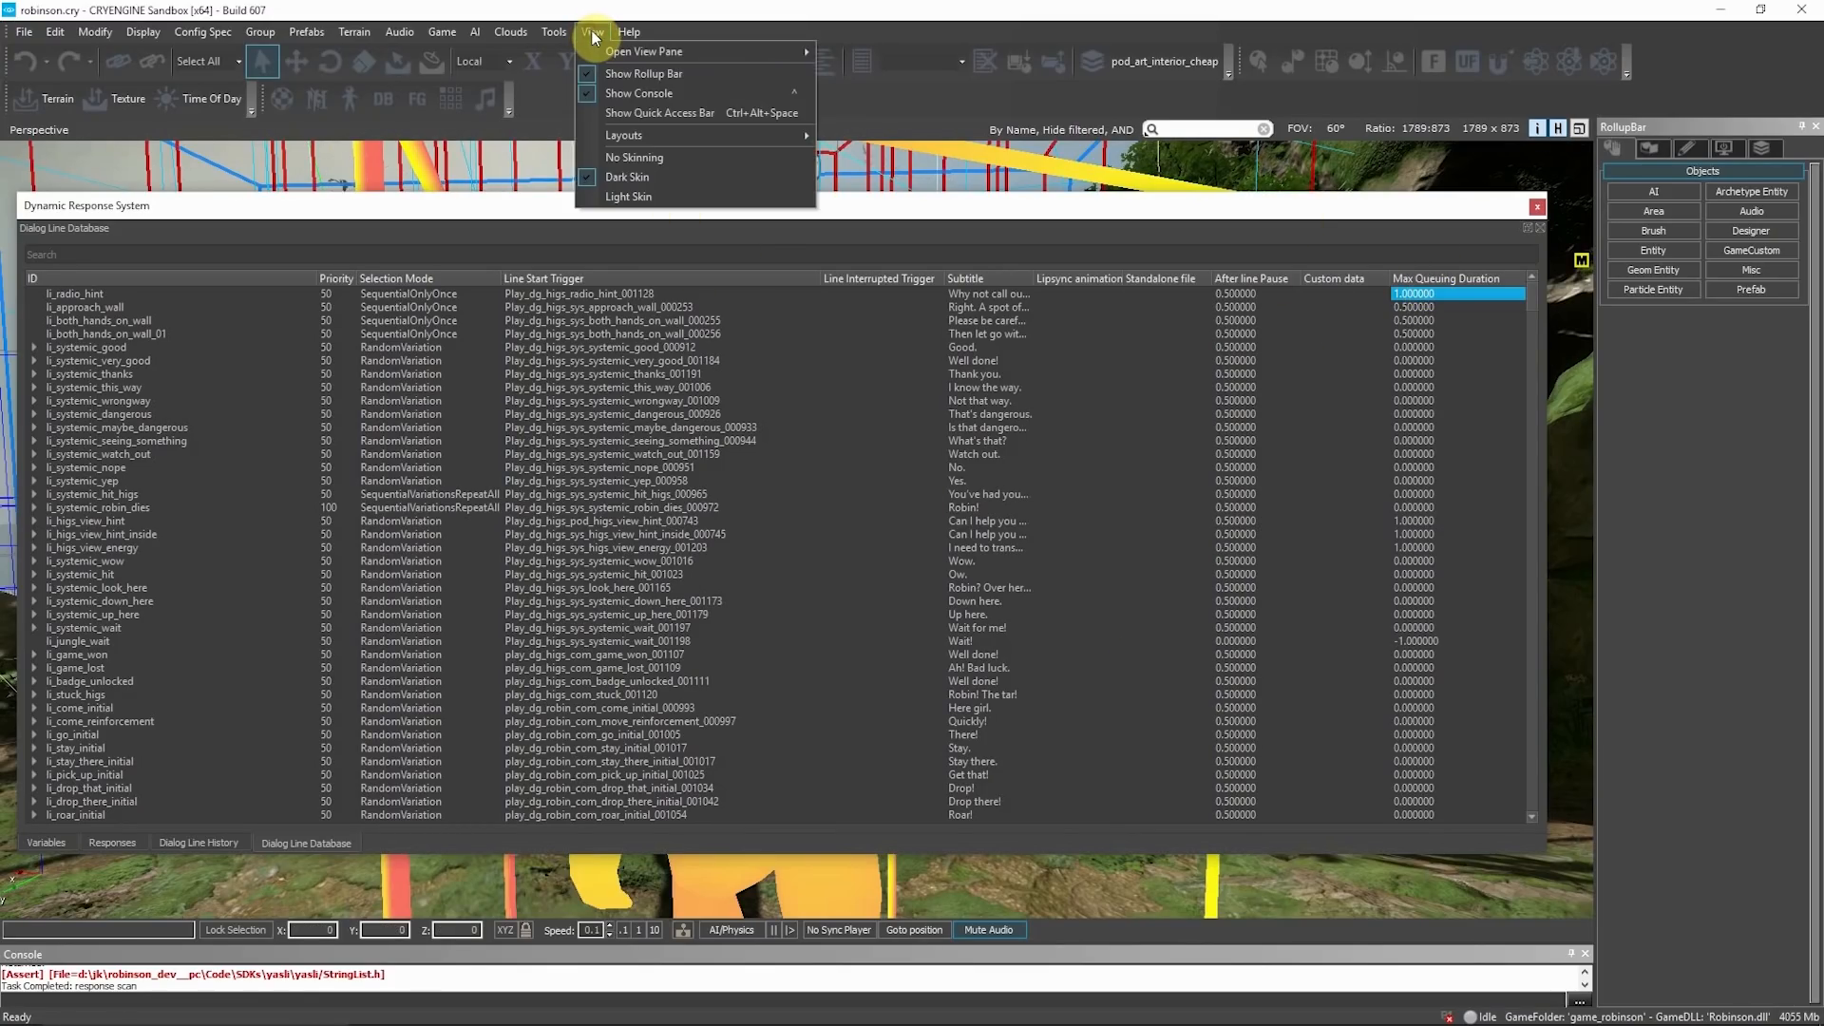
mouse_move(613, 51)
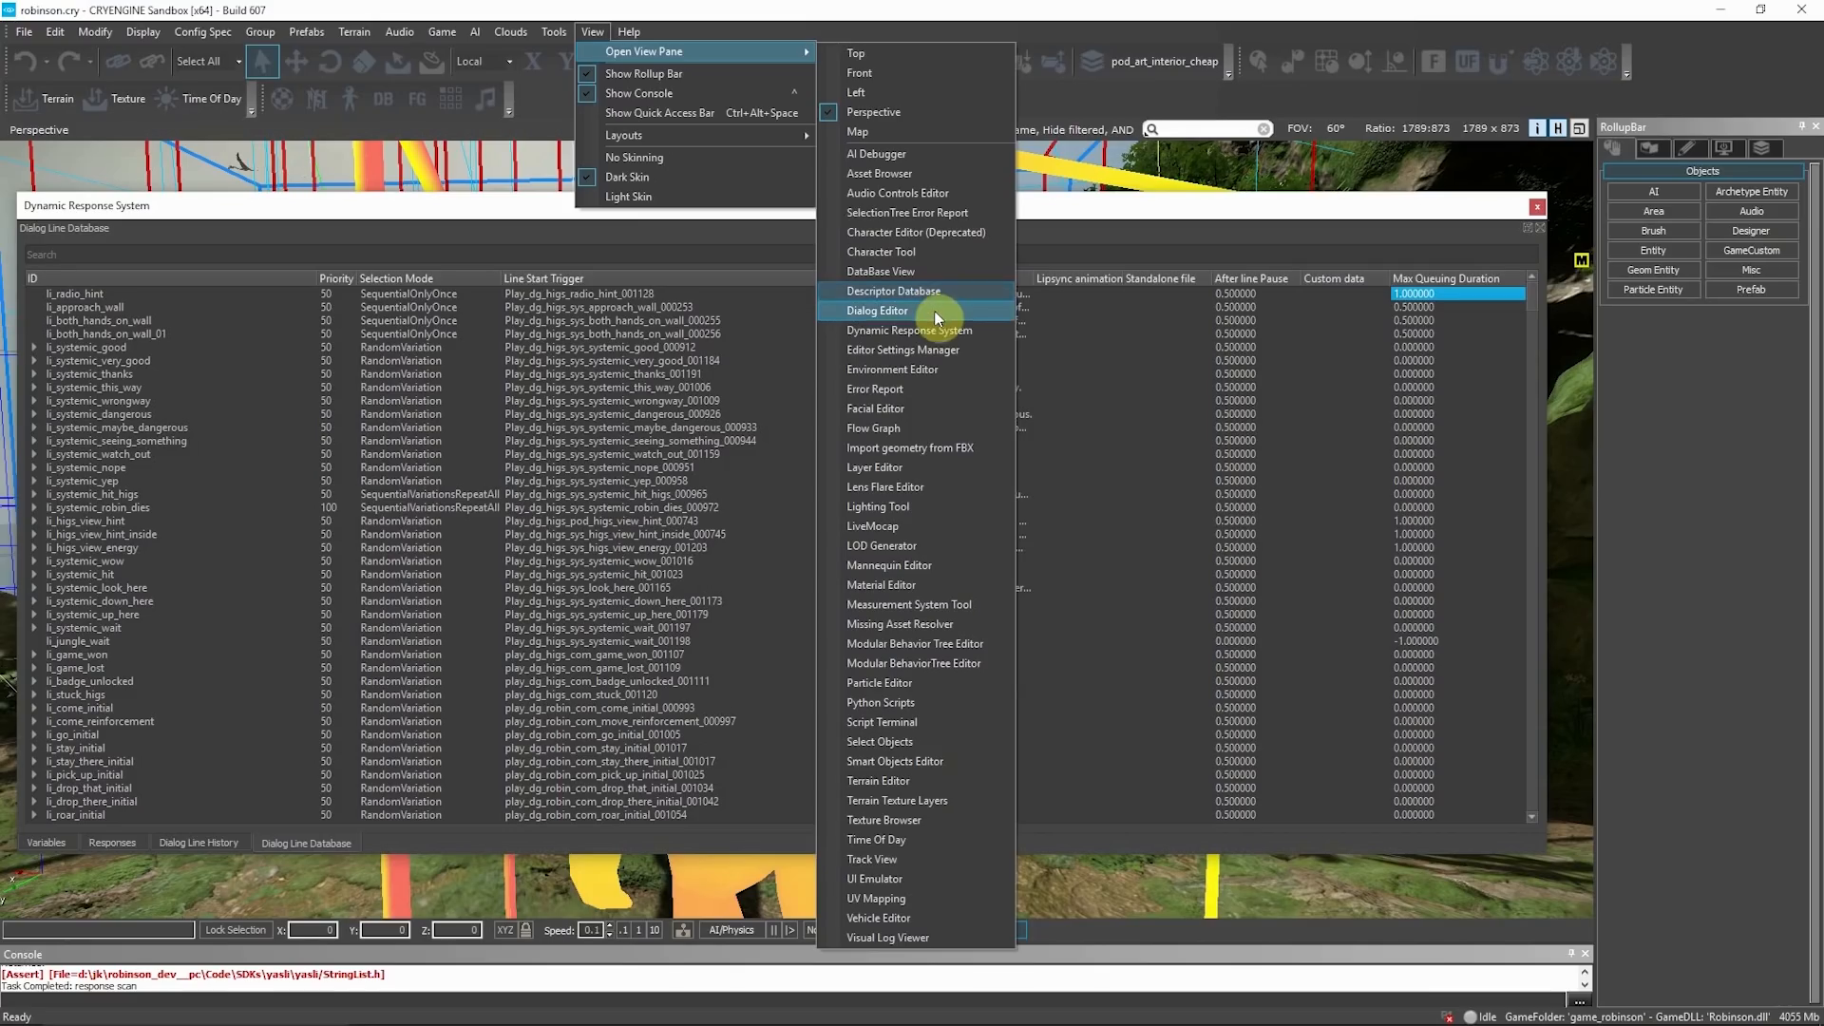
left_click(932, 427)
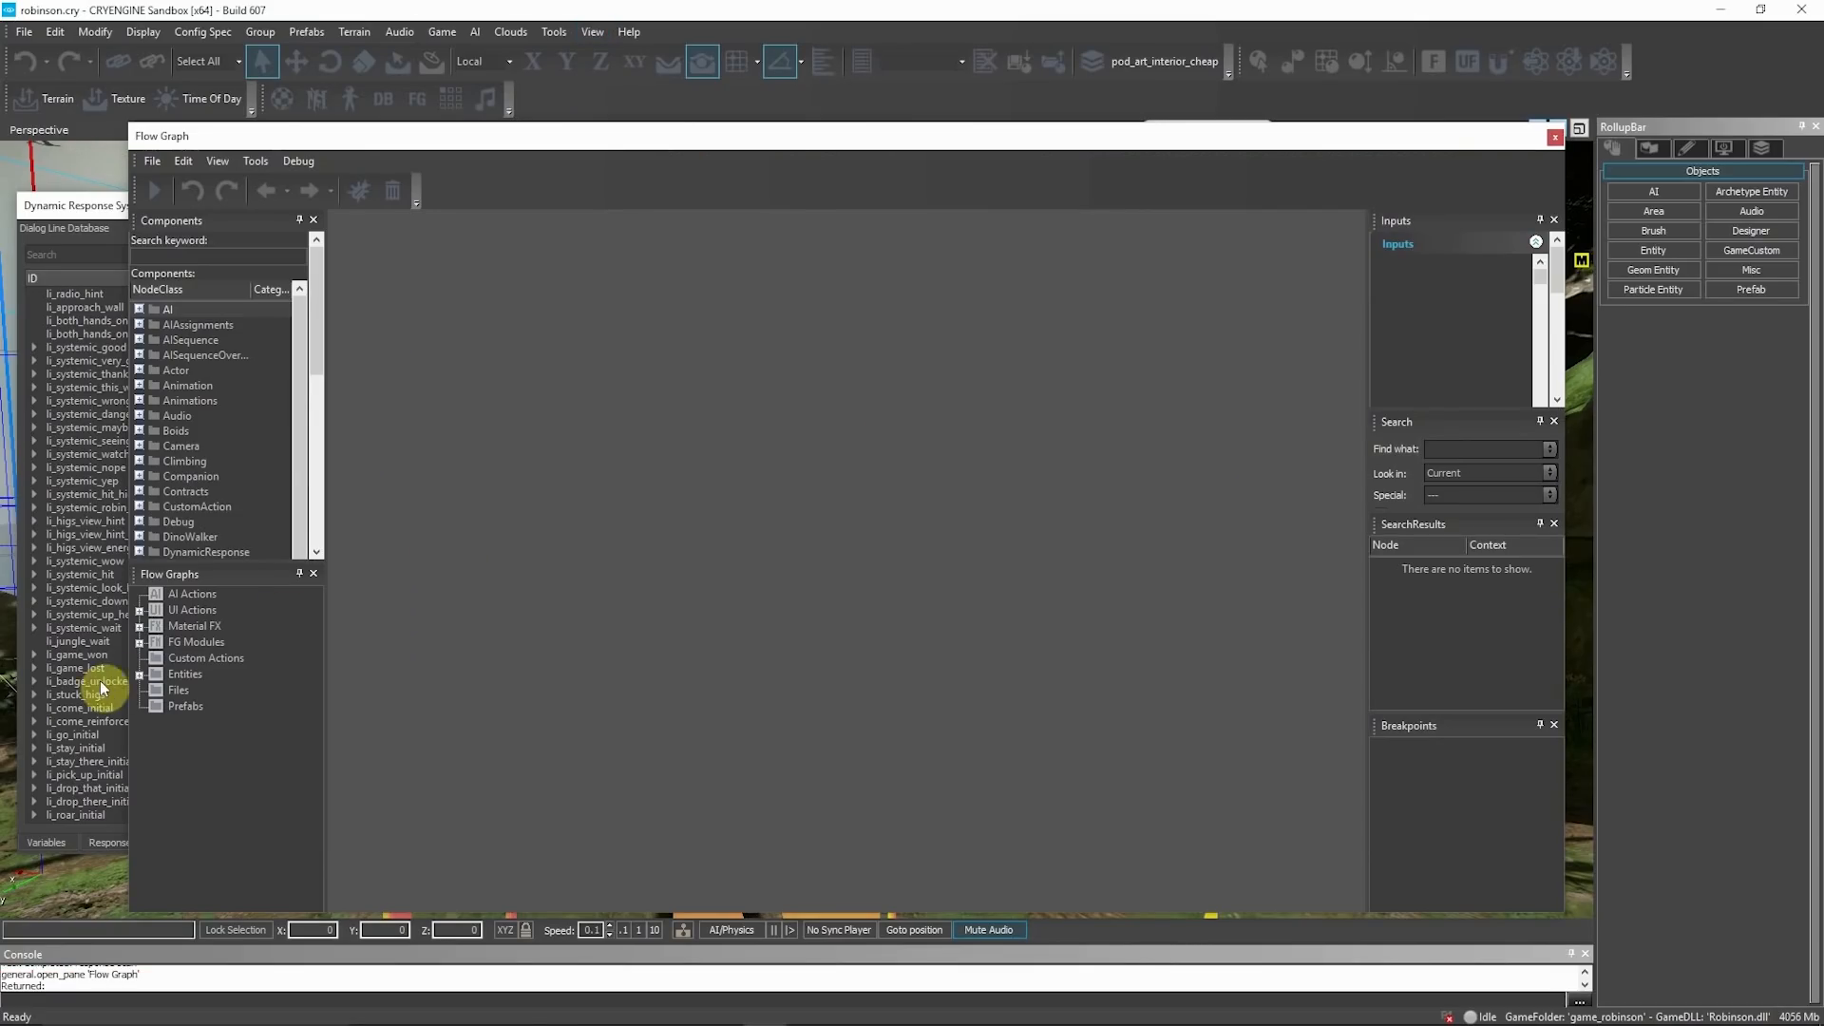
left_click(141, 675)
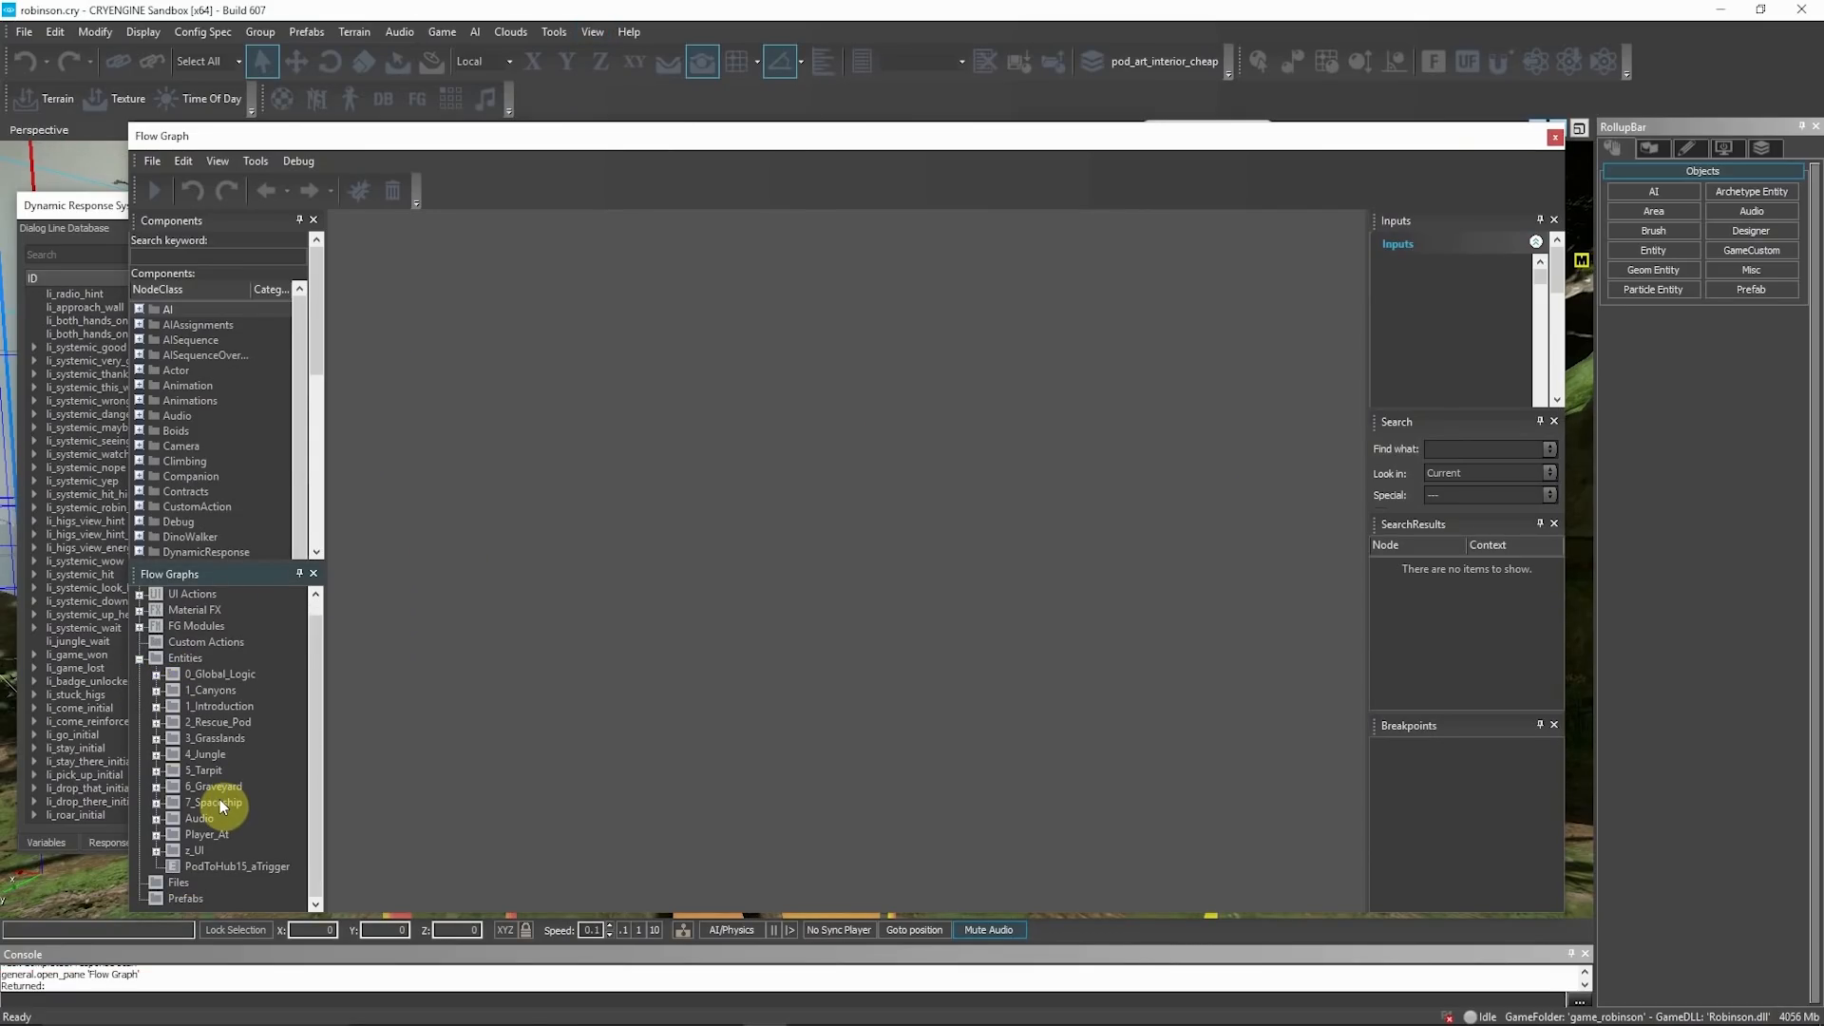
left_click(157, 819)
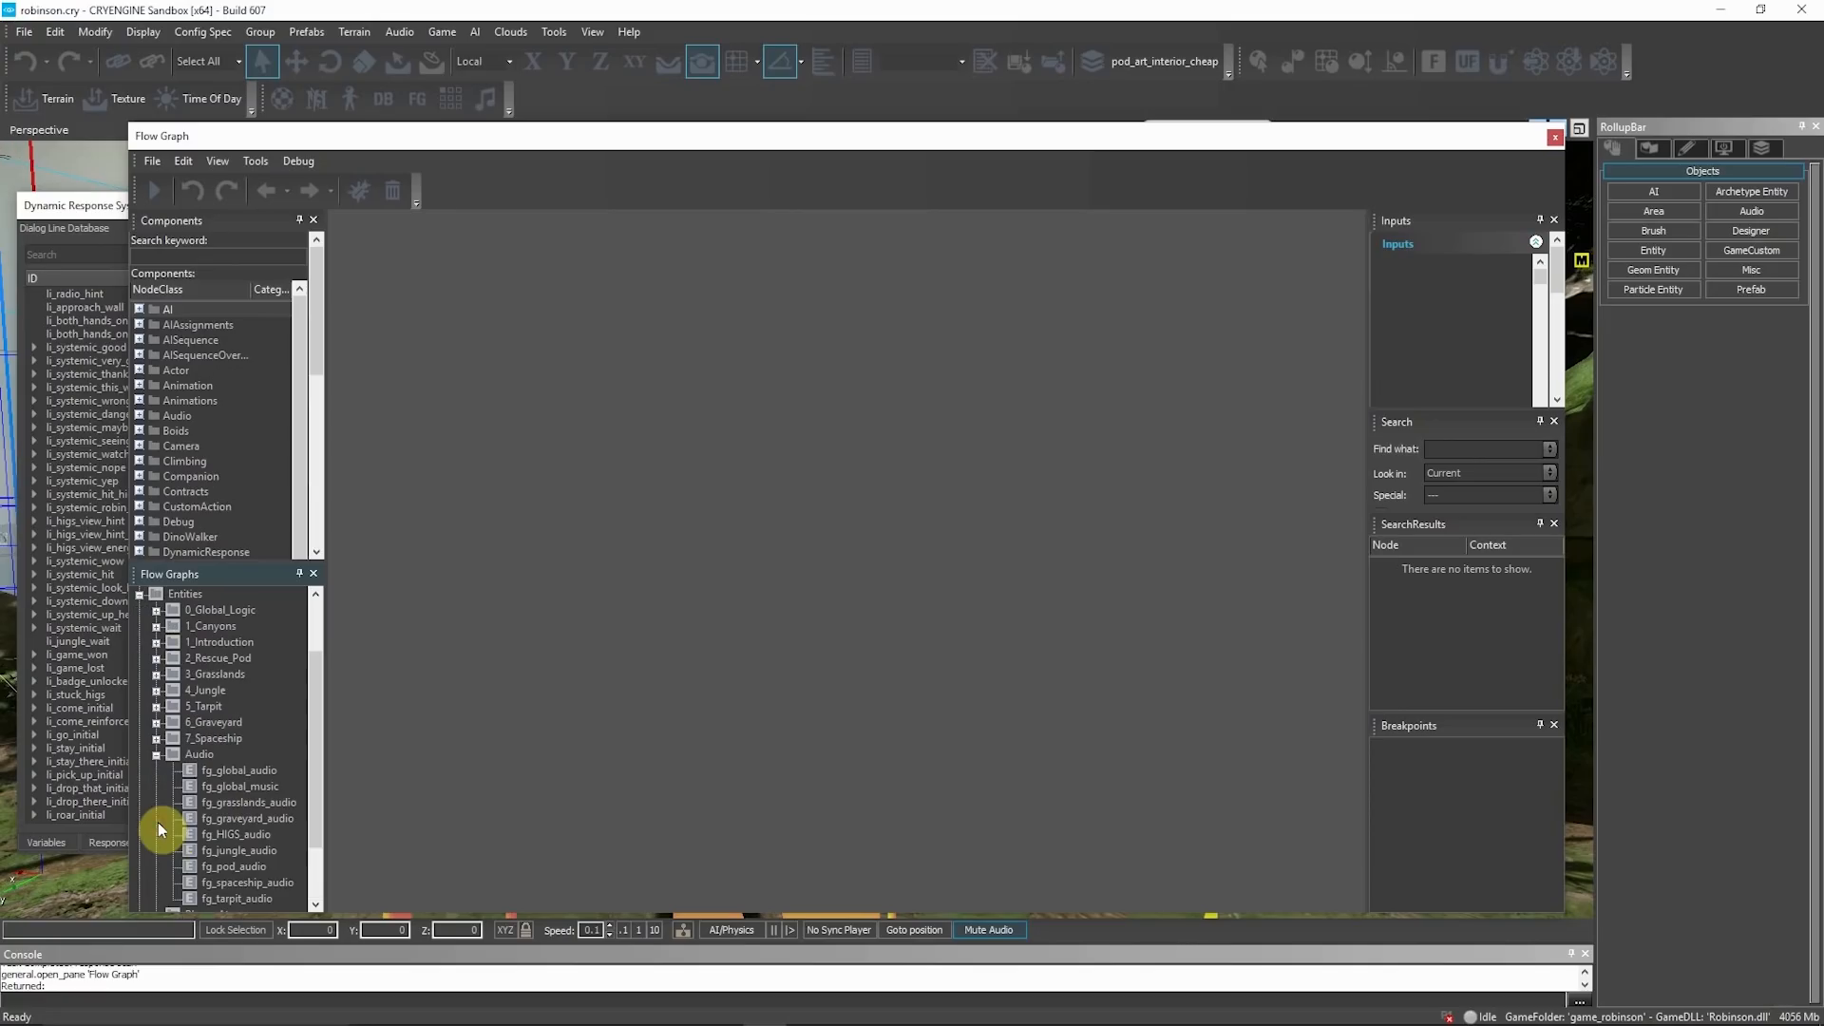
left_click(238, 770)
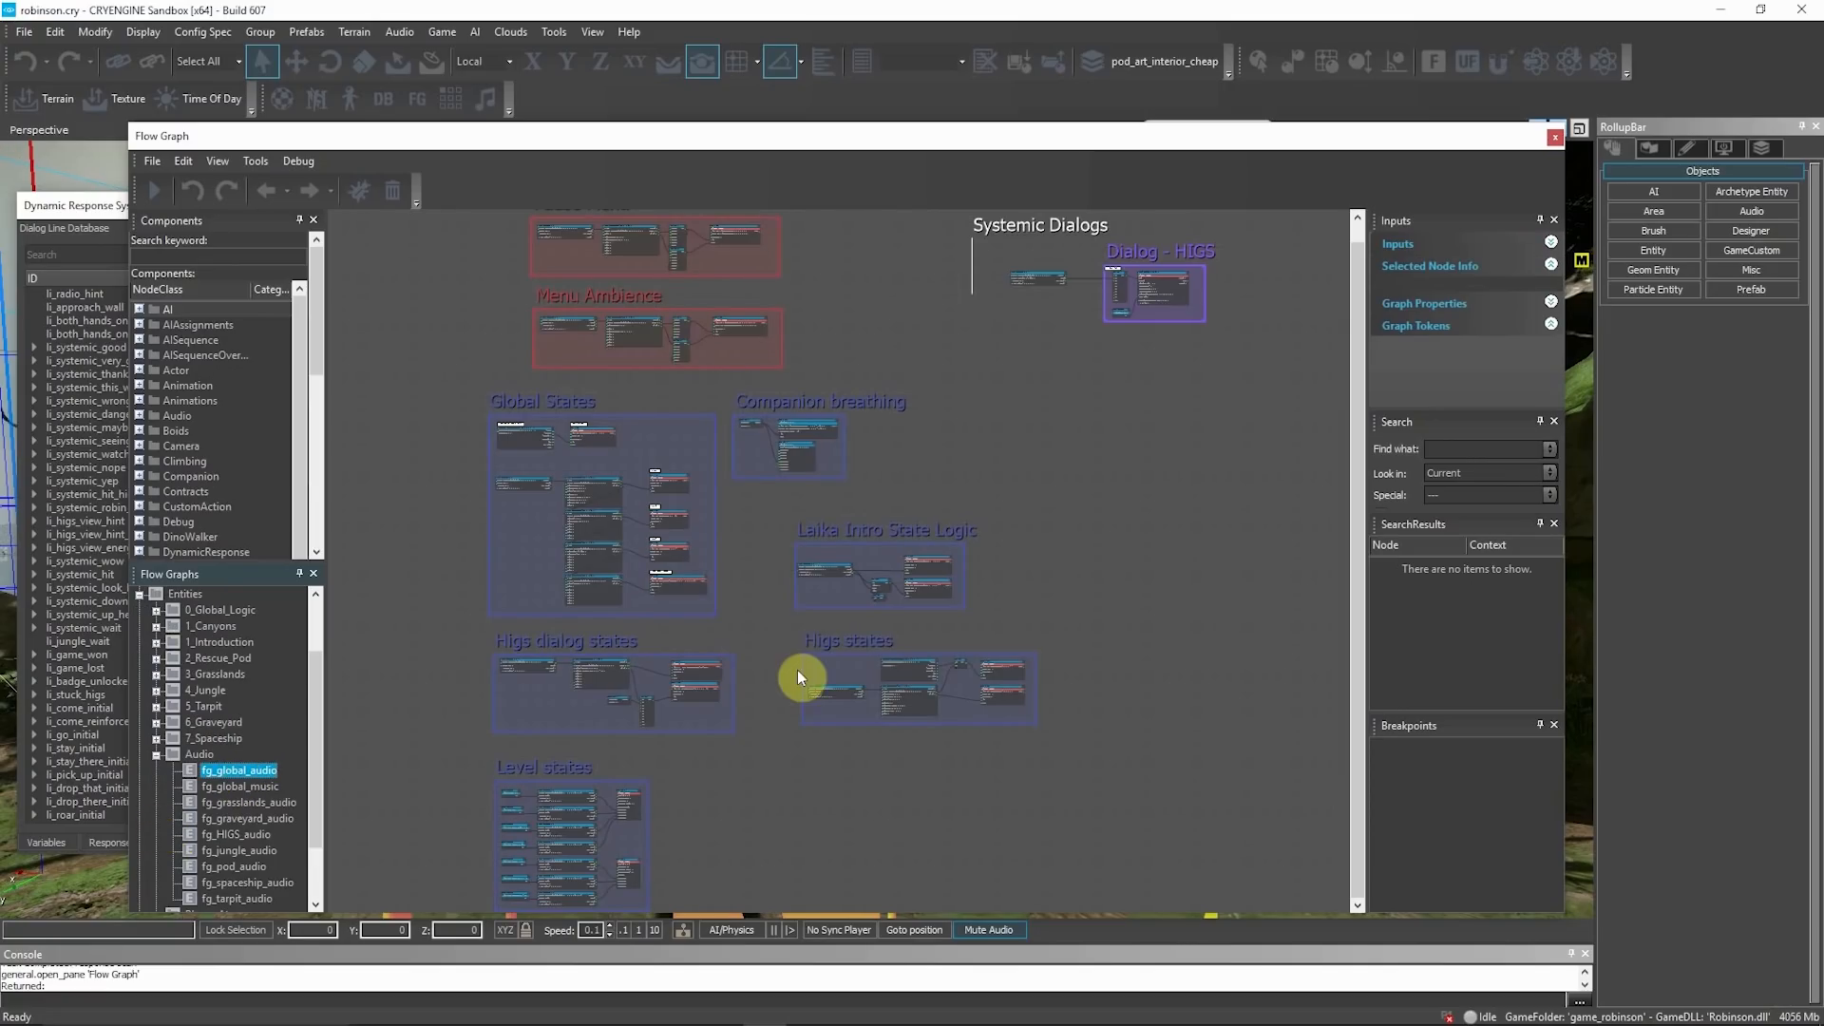
Step: Add a DynamicResponse:SendSignal node in the empty area below the Systemic Dialogs section of the graph
scroll(1108, 345, "up", 5)
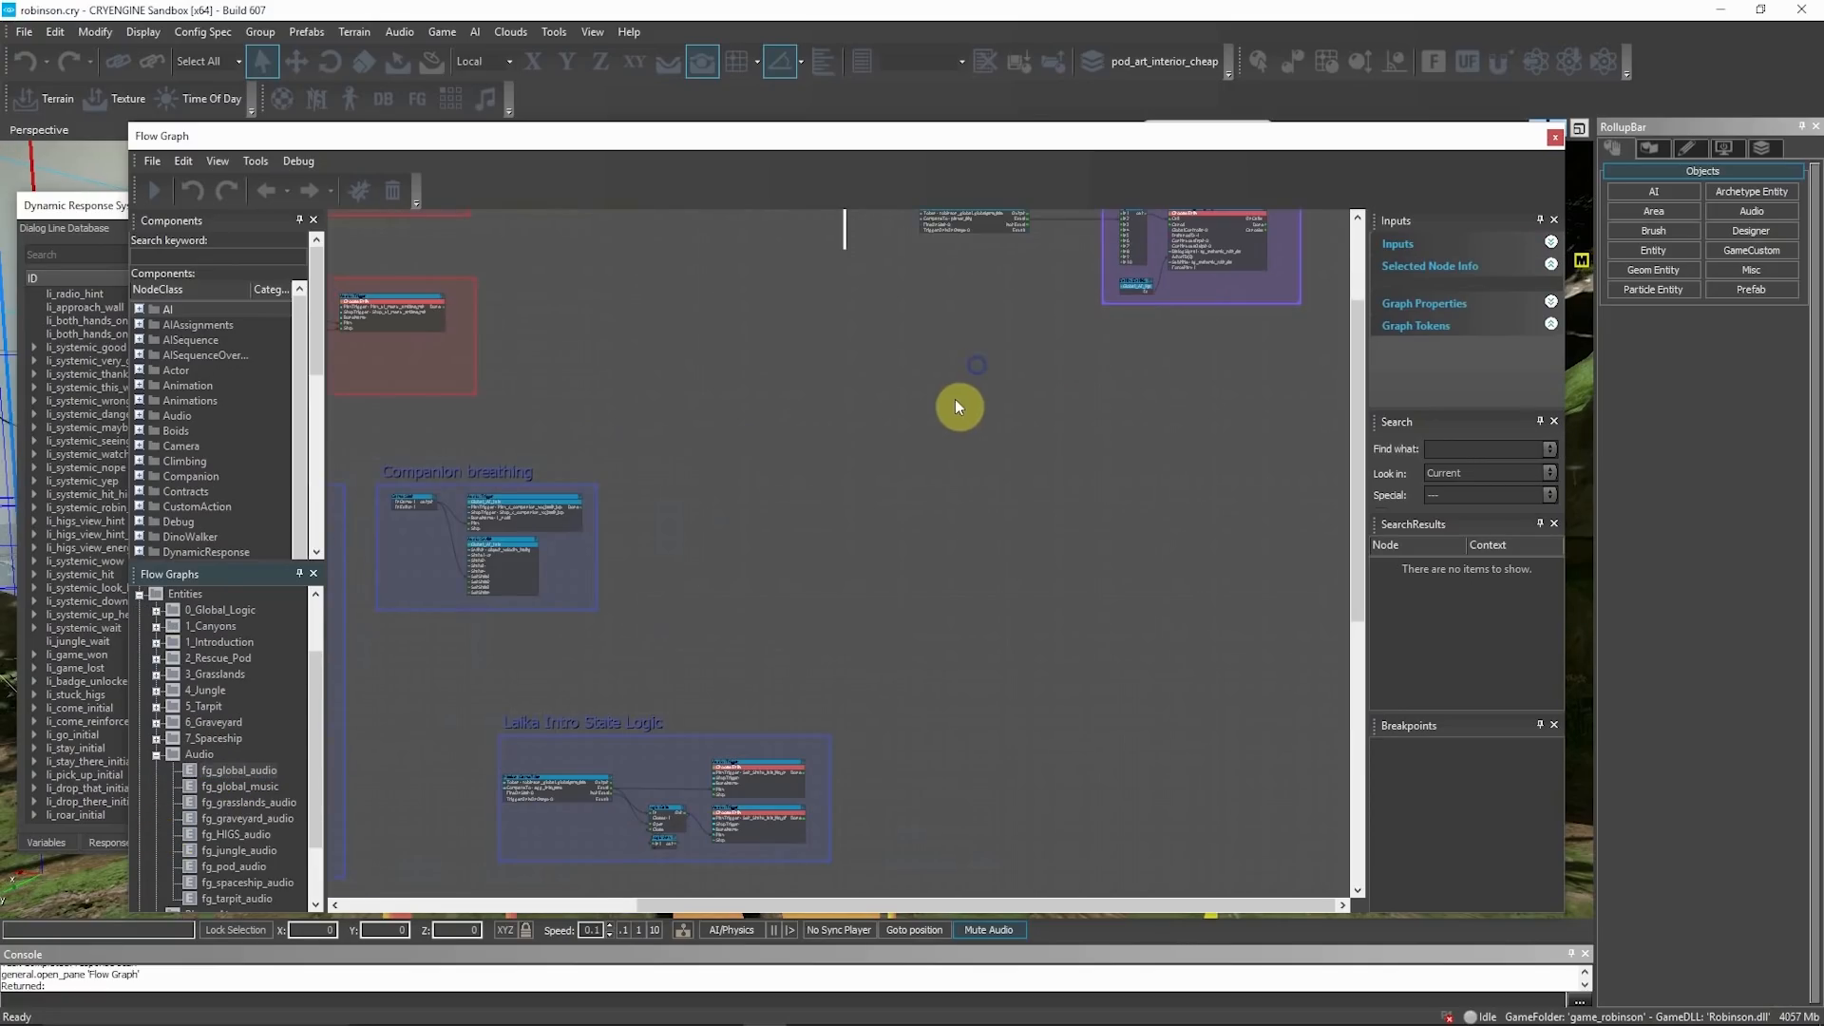
scroll(957, 406, "up", 3)
right_click(802, 464)
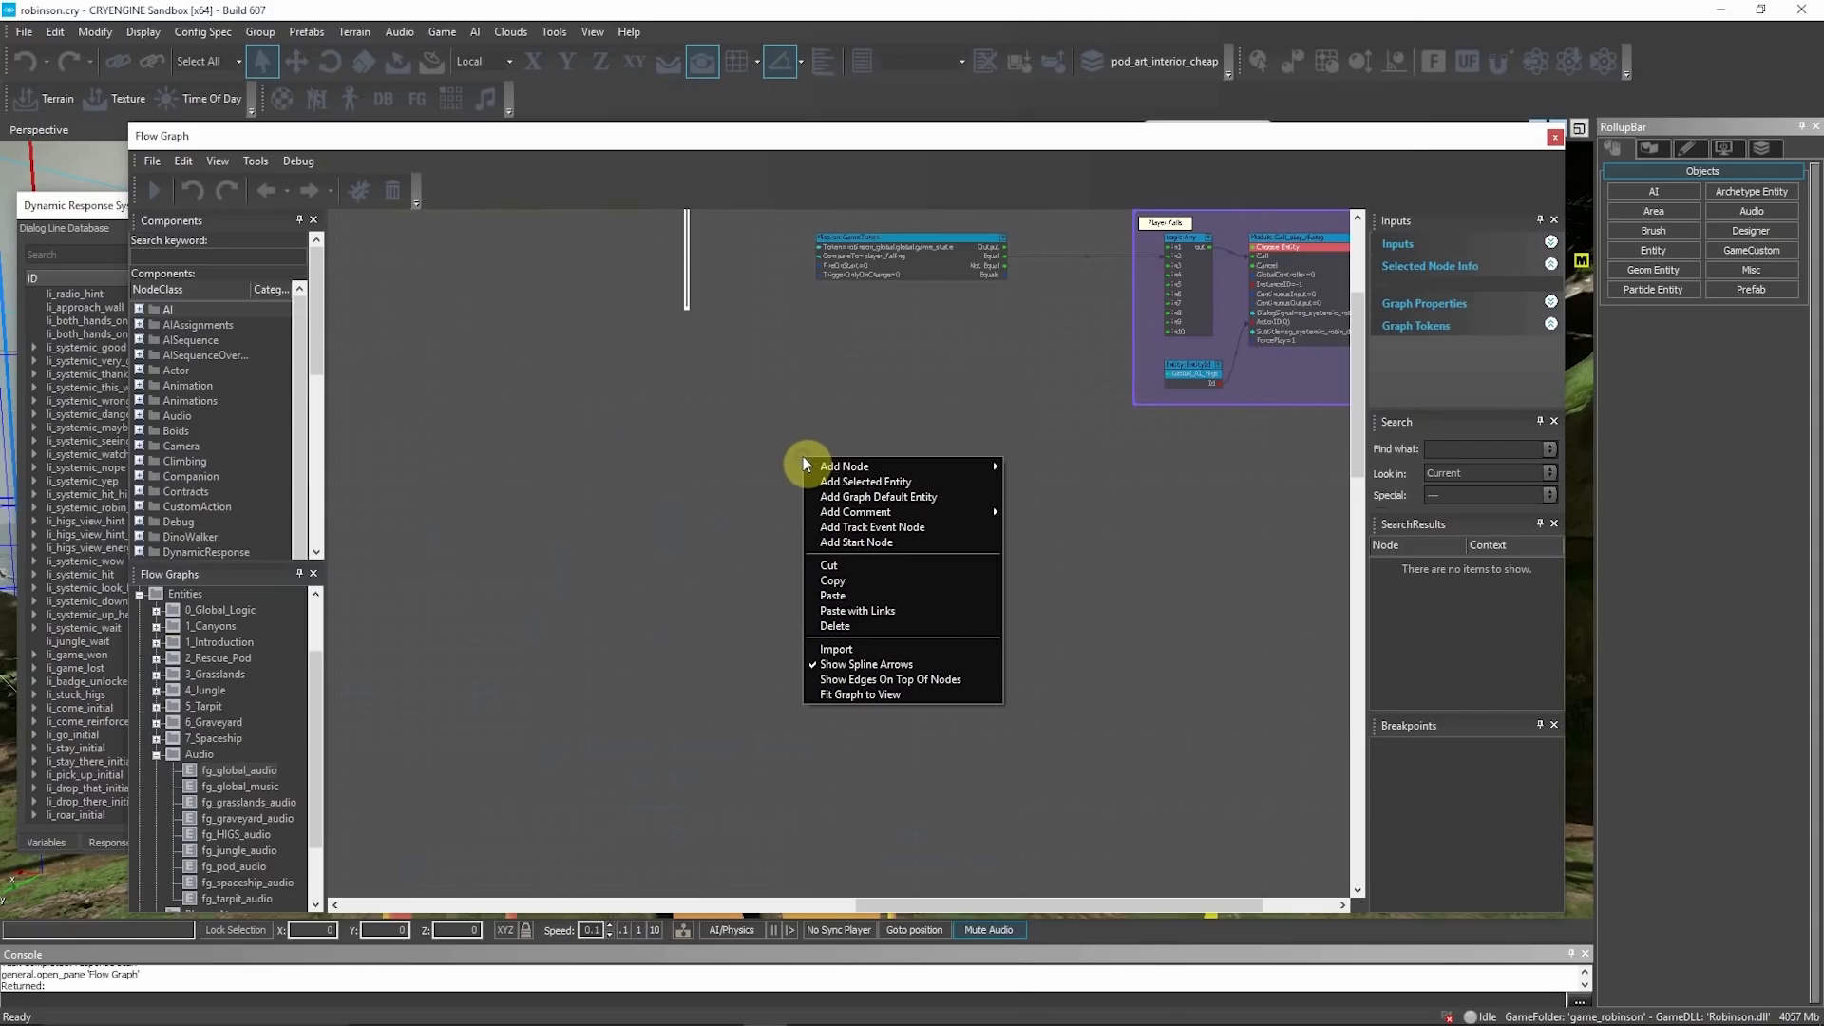
mouse_move(823, 466)
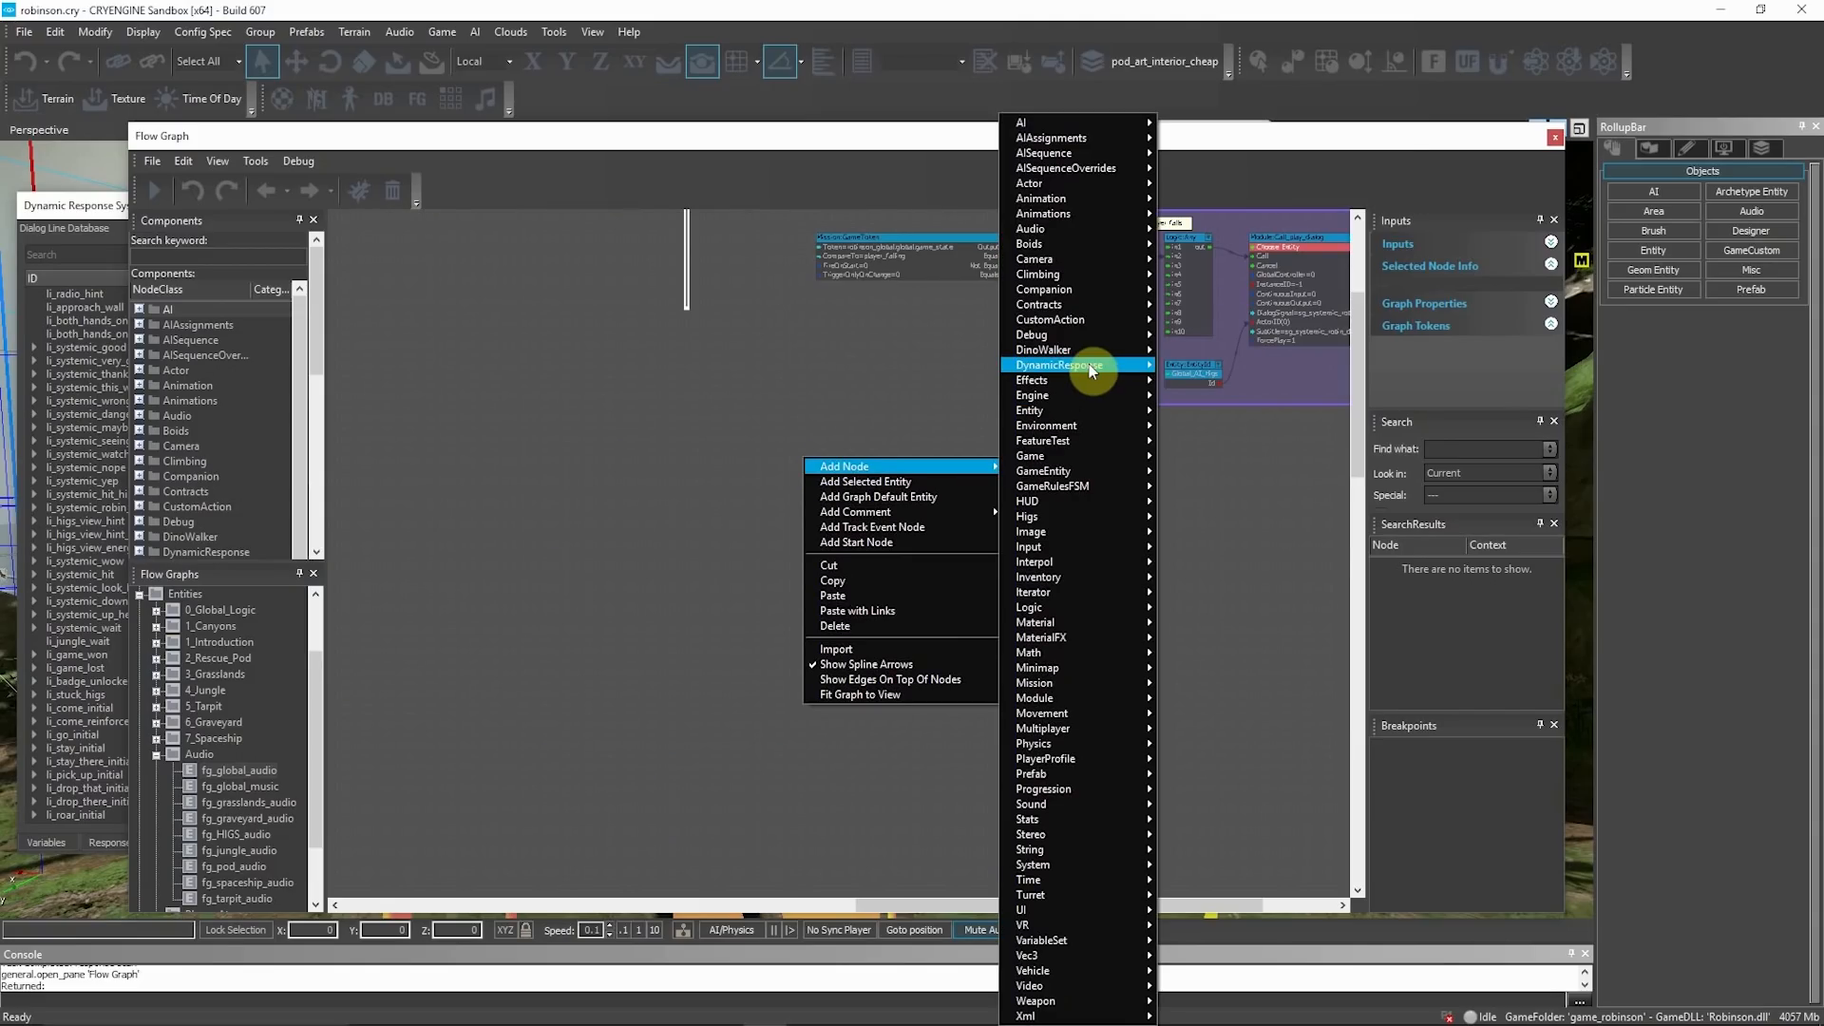
mouse_move(1091, 371)
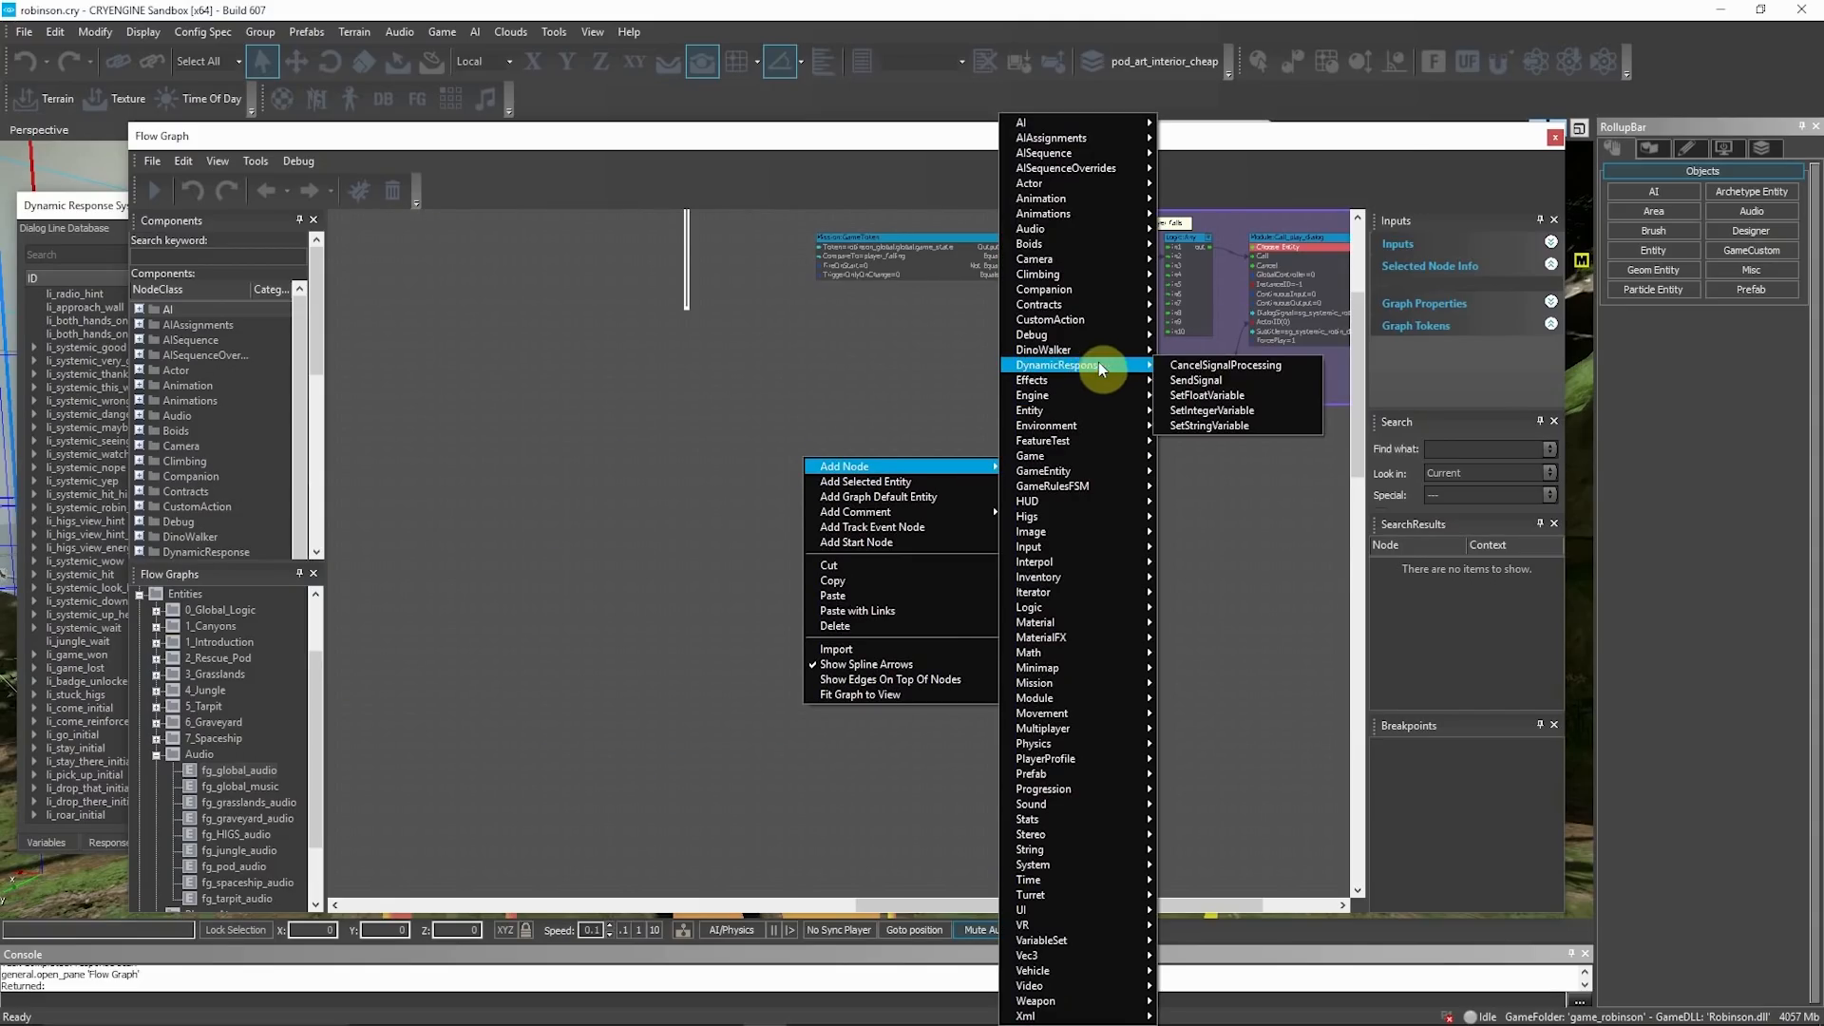
left_click(1196, 380)
scroll(871, 471, "up", 2)
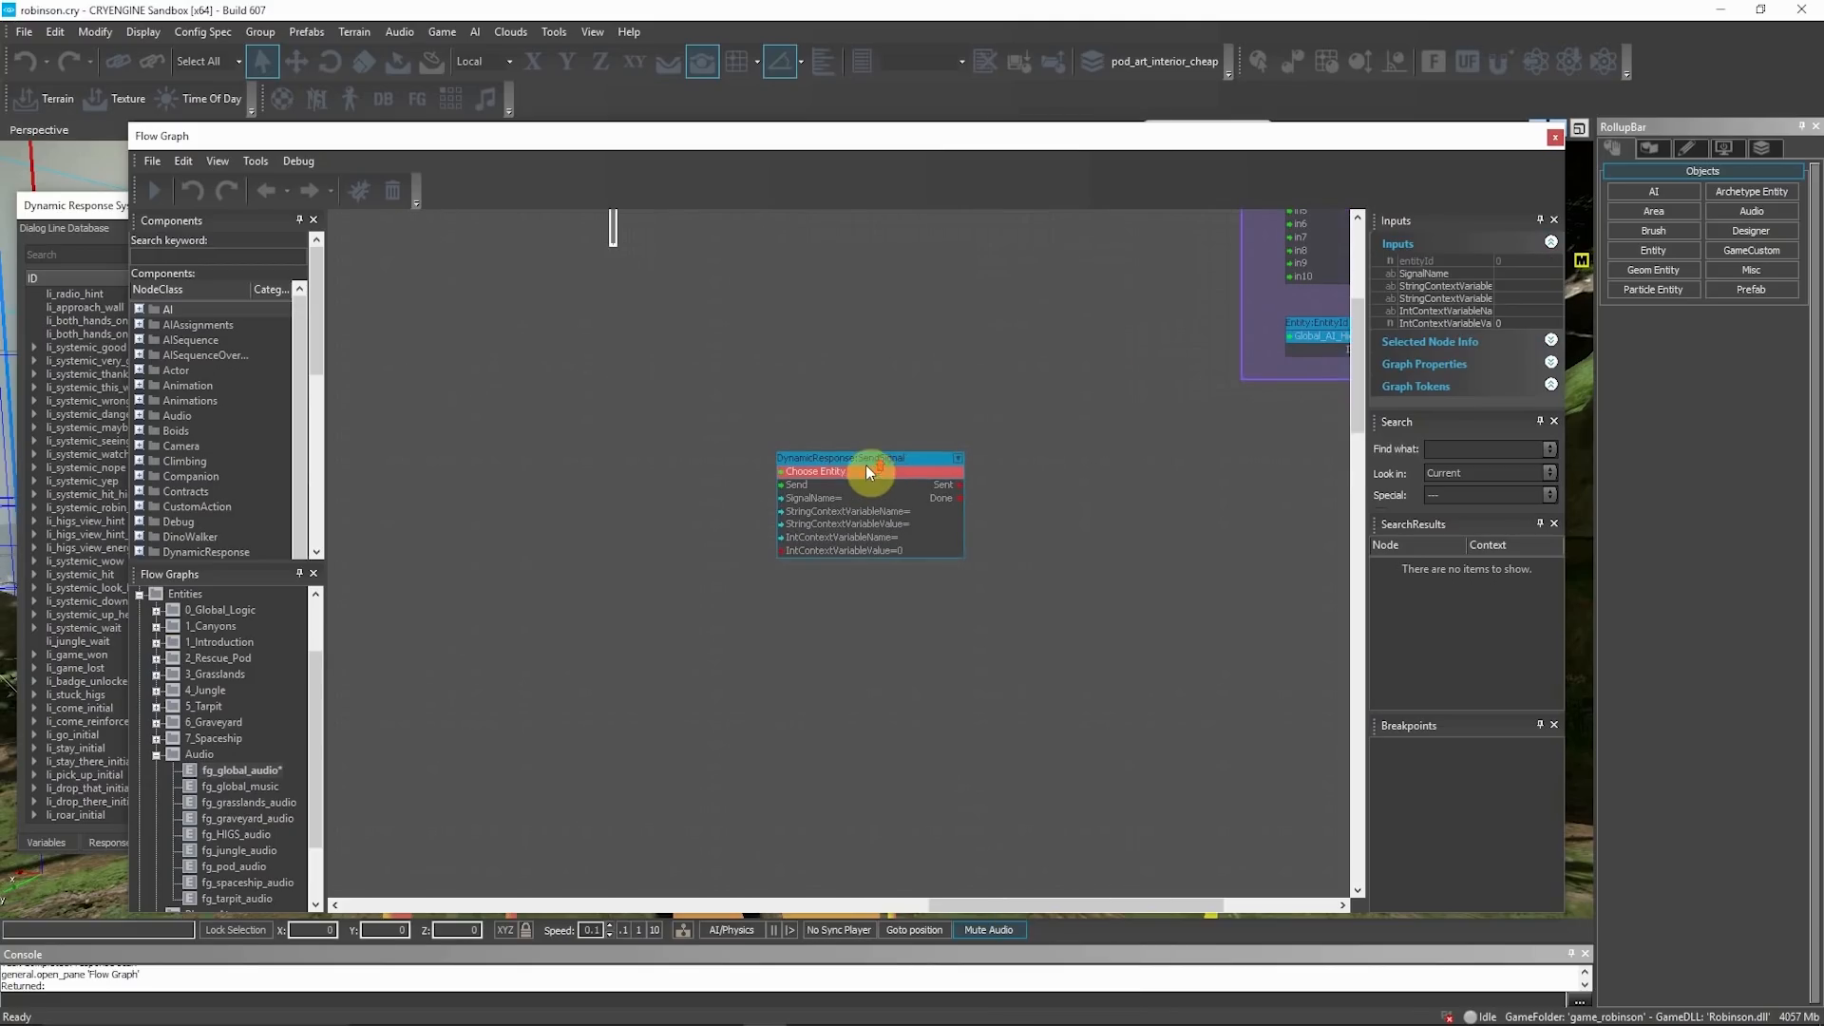
Step: Set the signal name of the SendSignal node to sg_radio_hint
left_click(1520, 273)
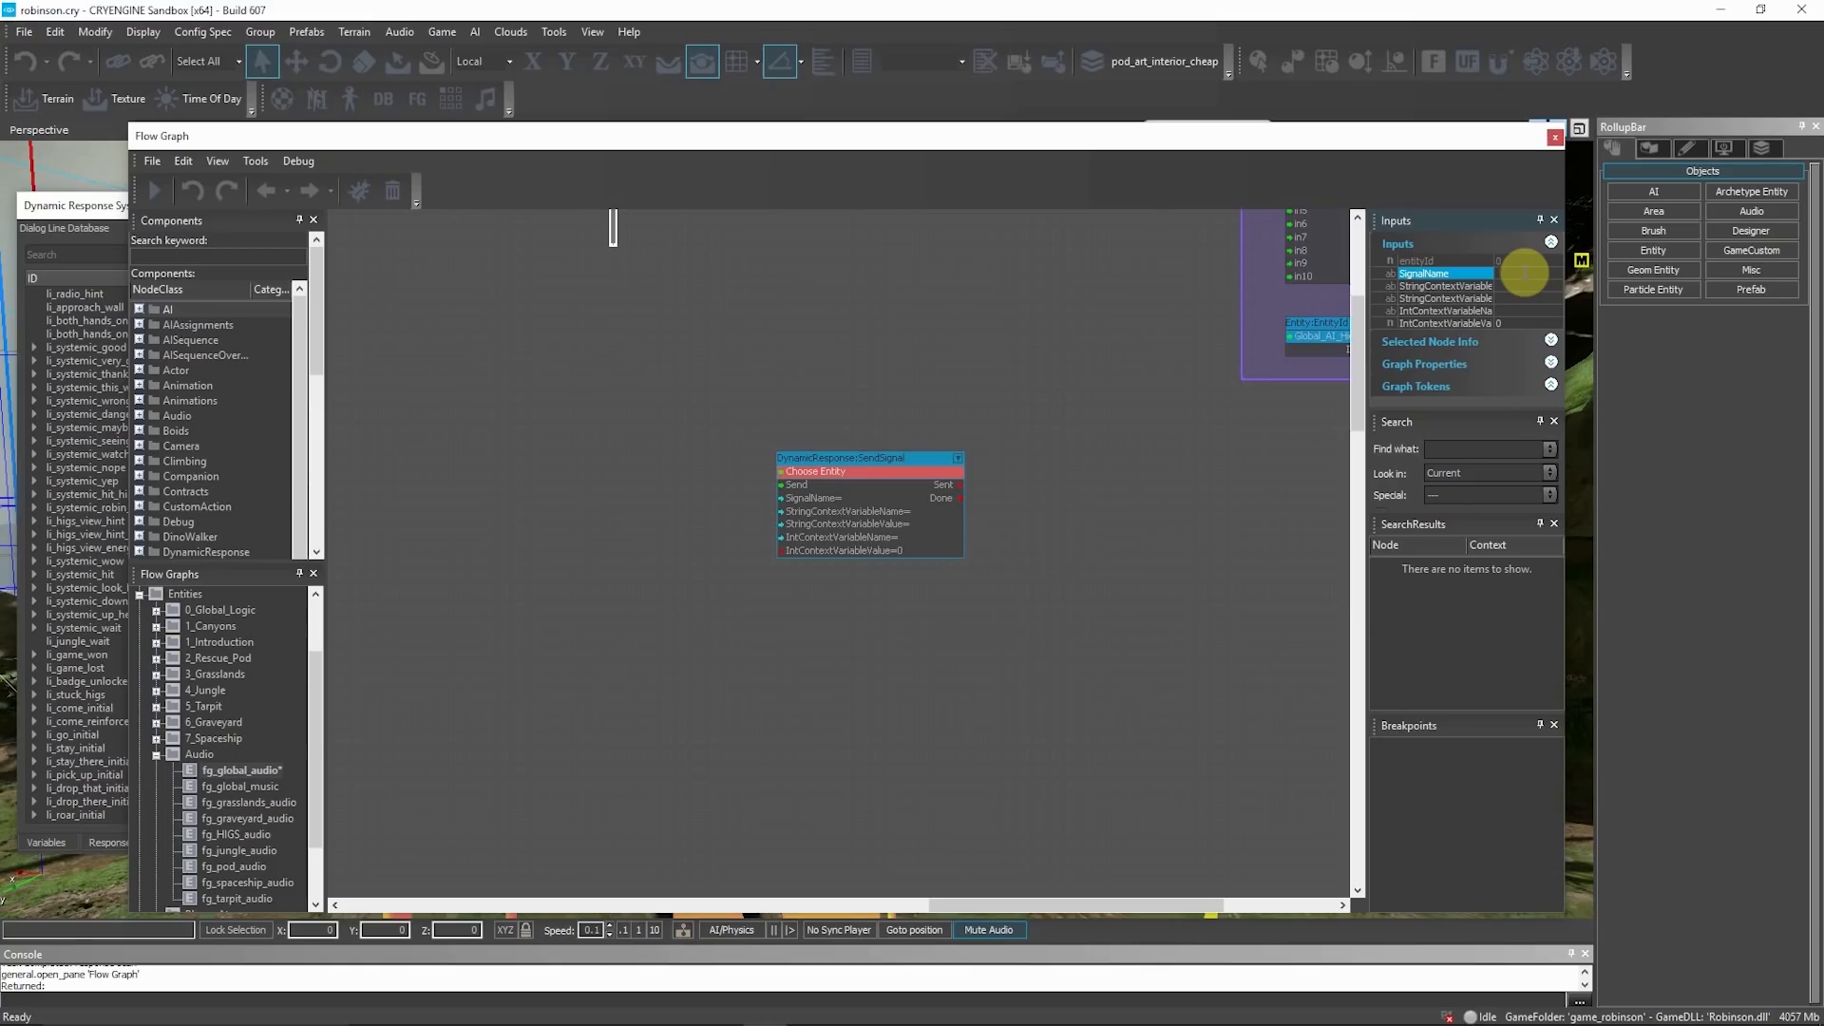
type("sg_radio_hint")
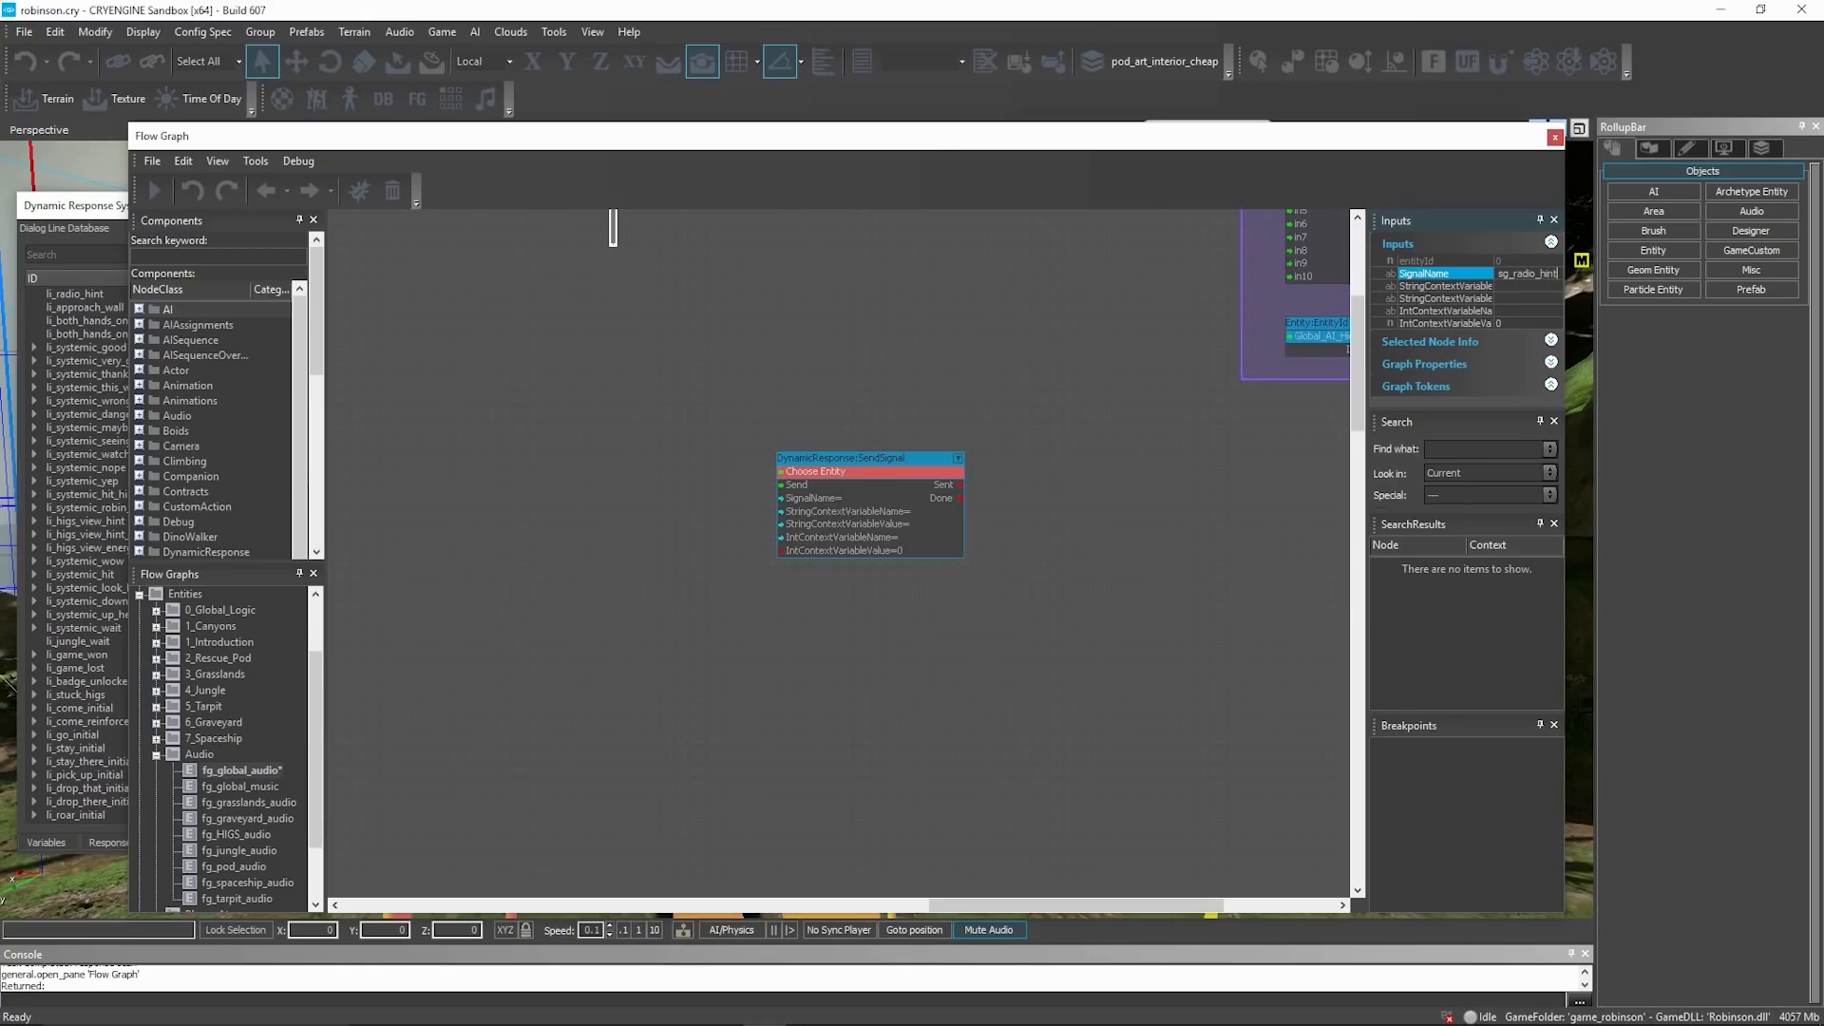
key("Return")
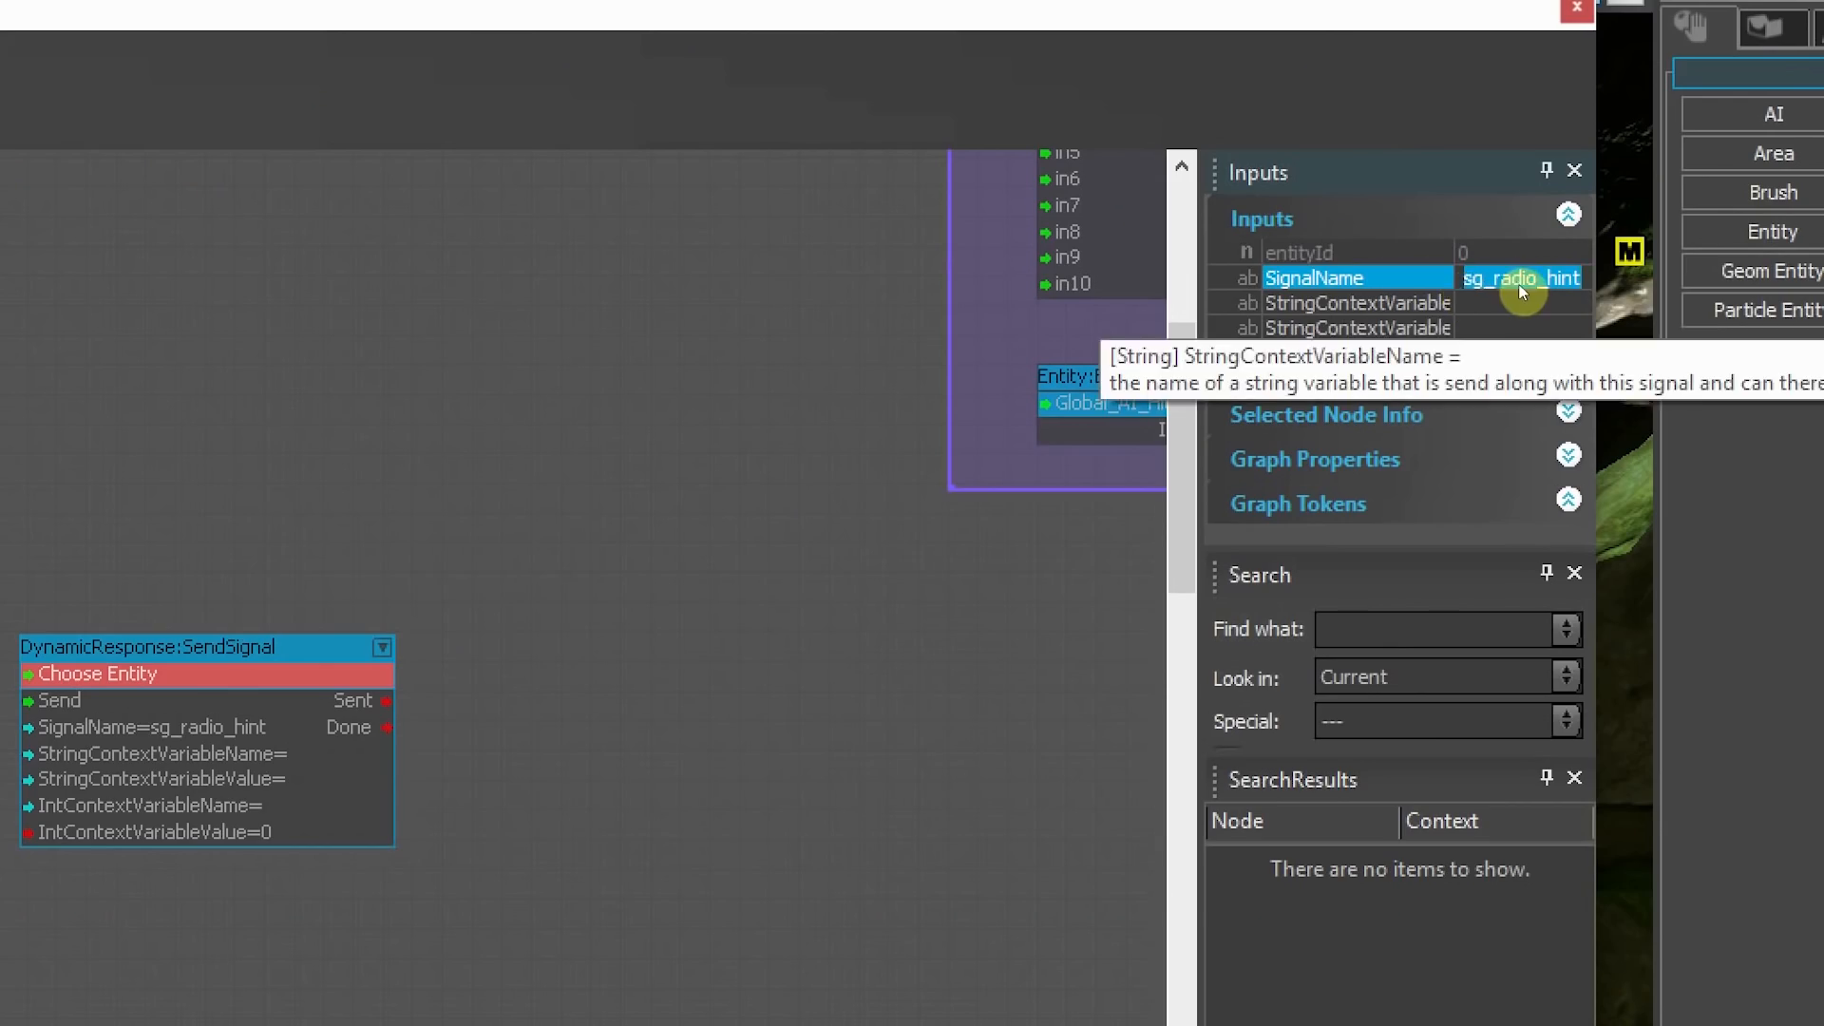
Step: Examine the string and integer context variable inputs of the SendSignal node
key("Down")
key("Down")
left_click(1466, 344)
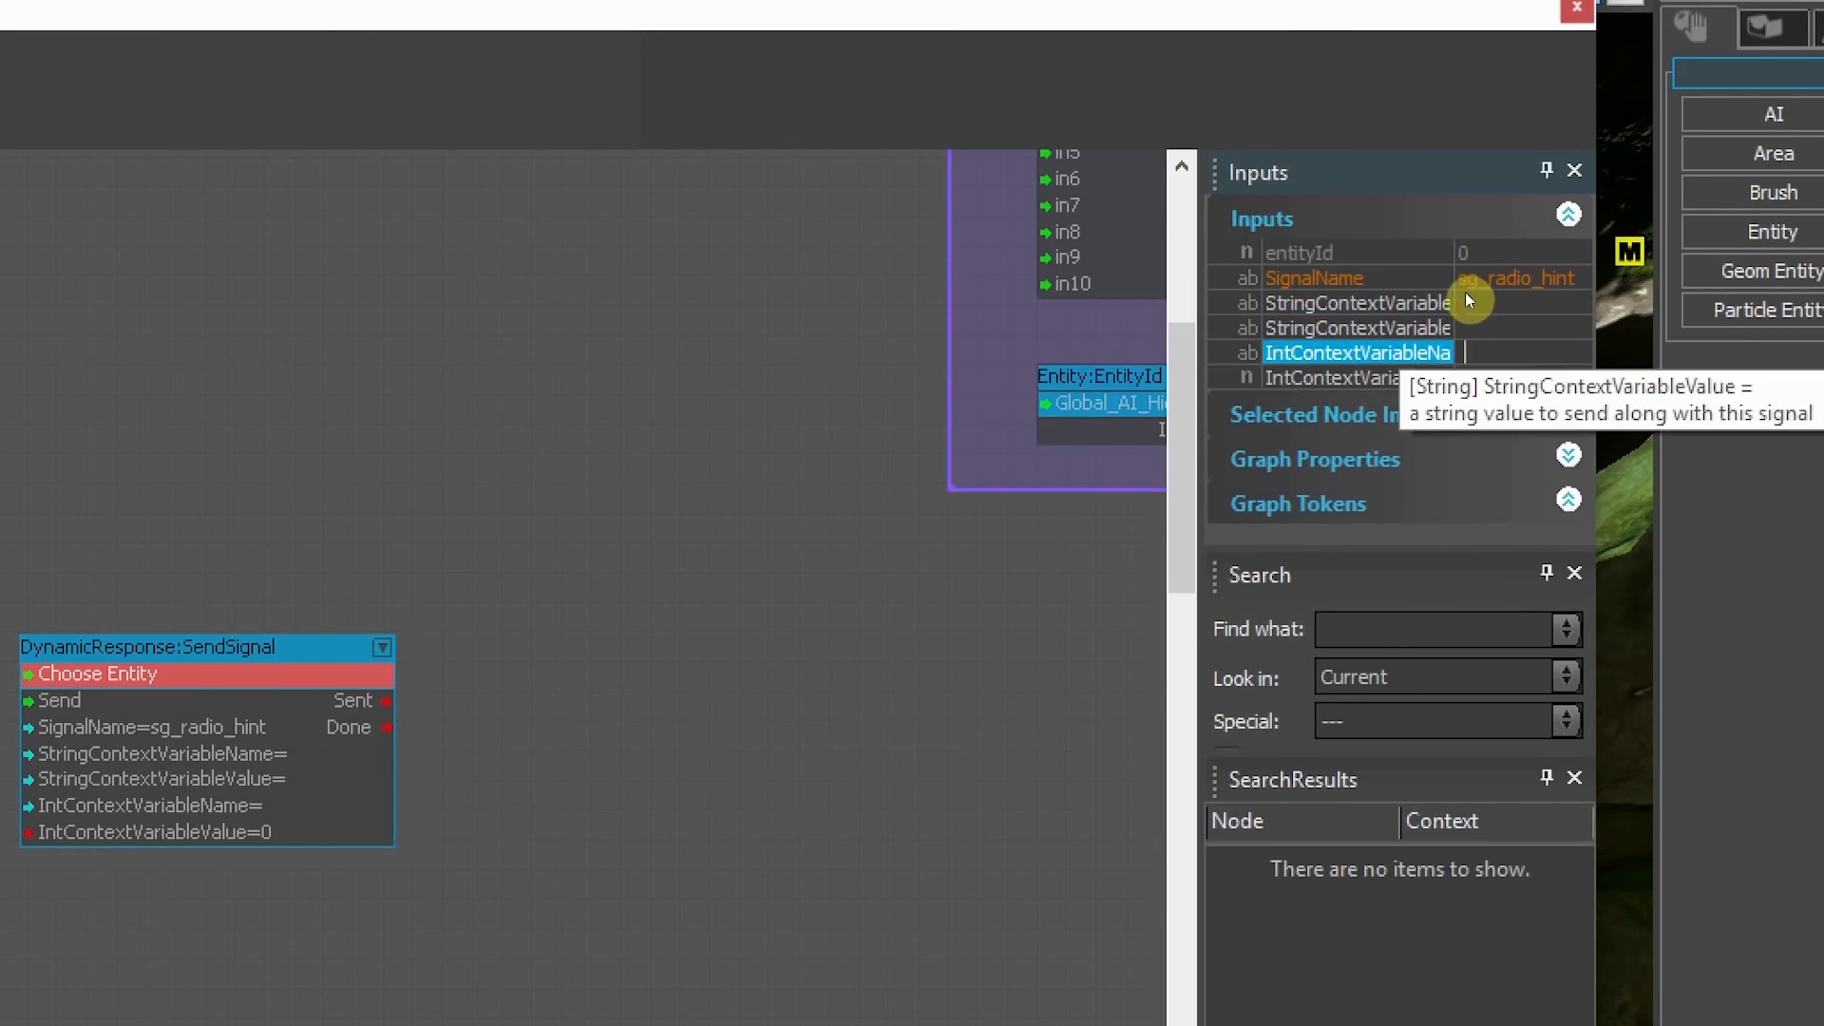
left_click(1520, 300)
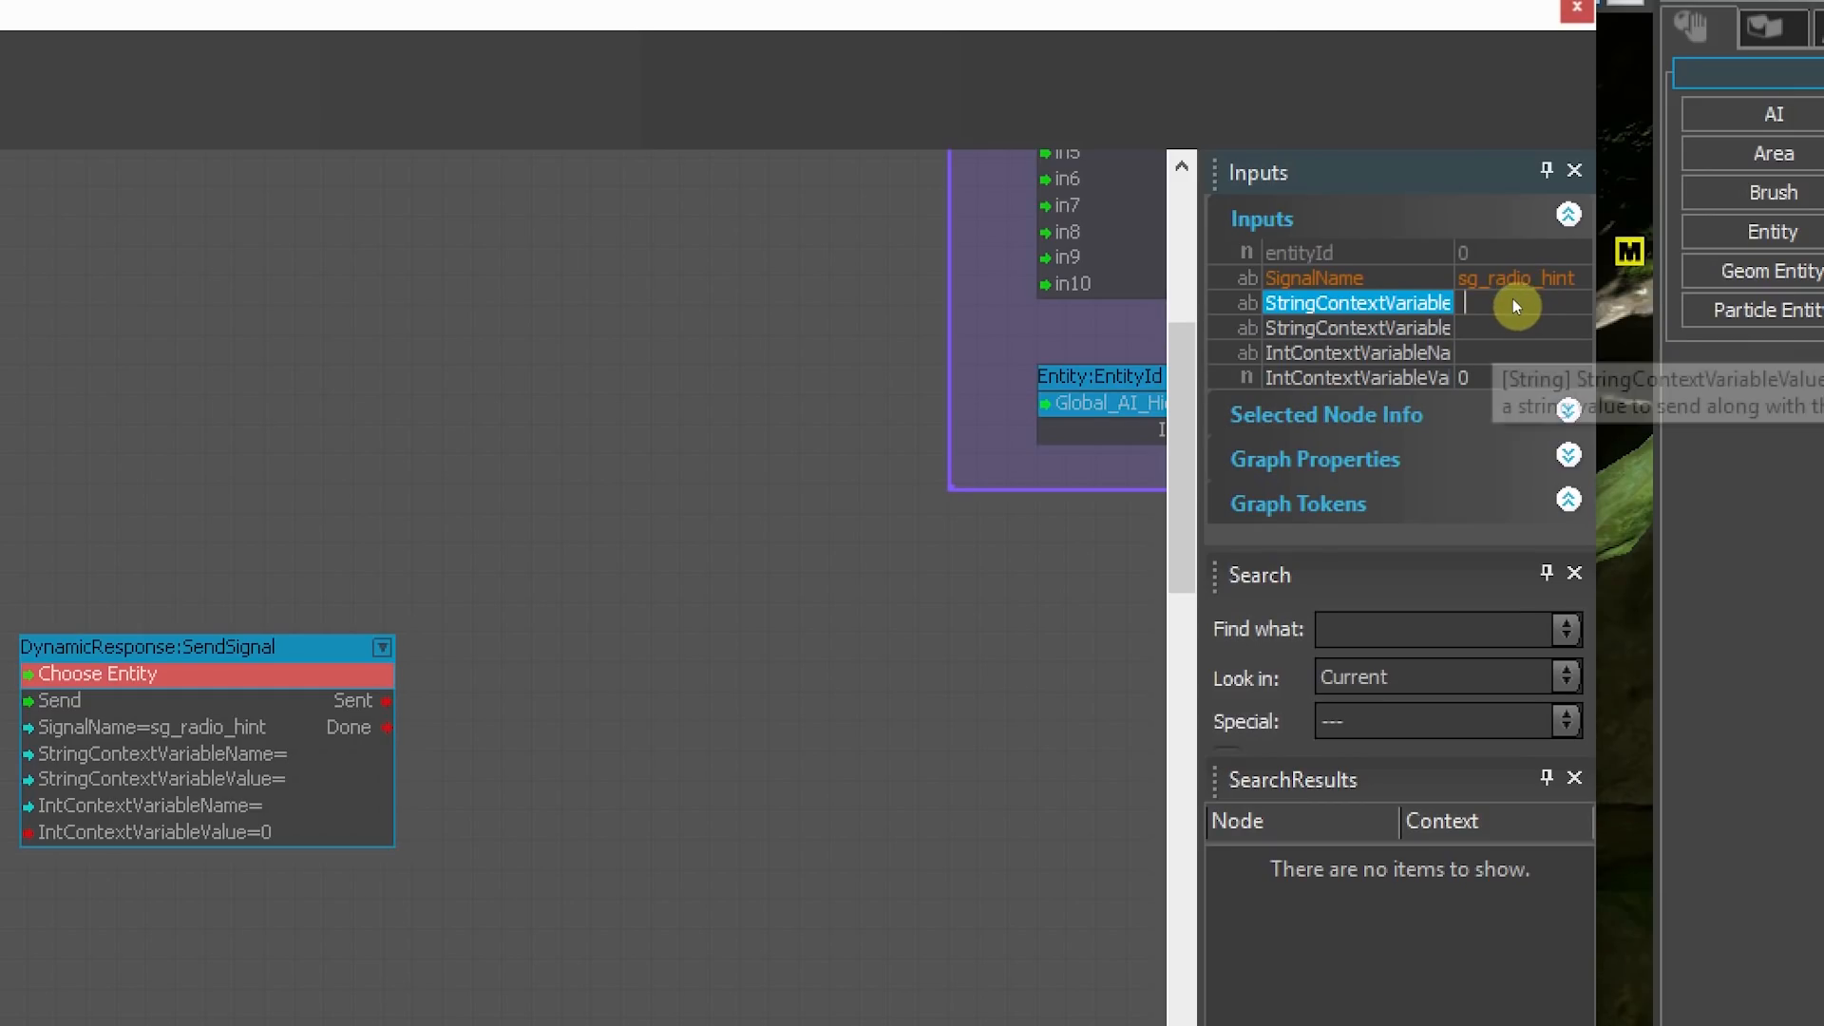
key("Down")
key("Down")
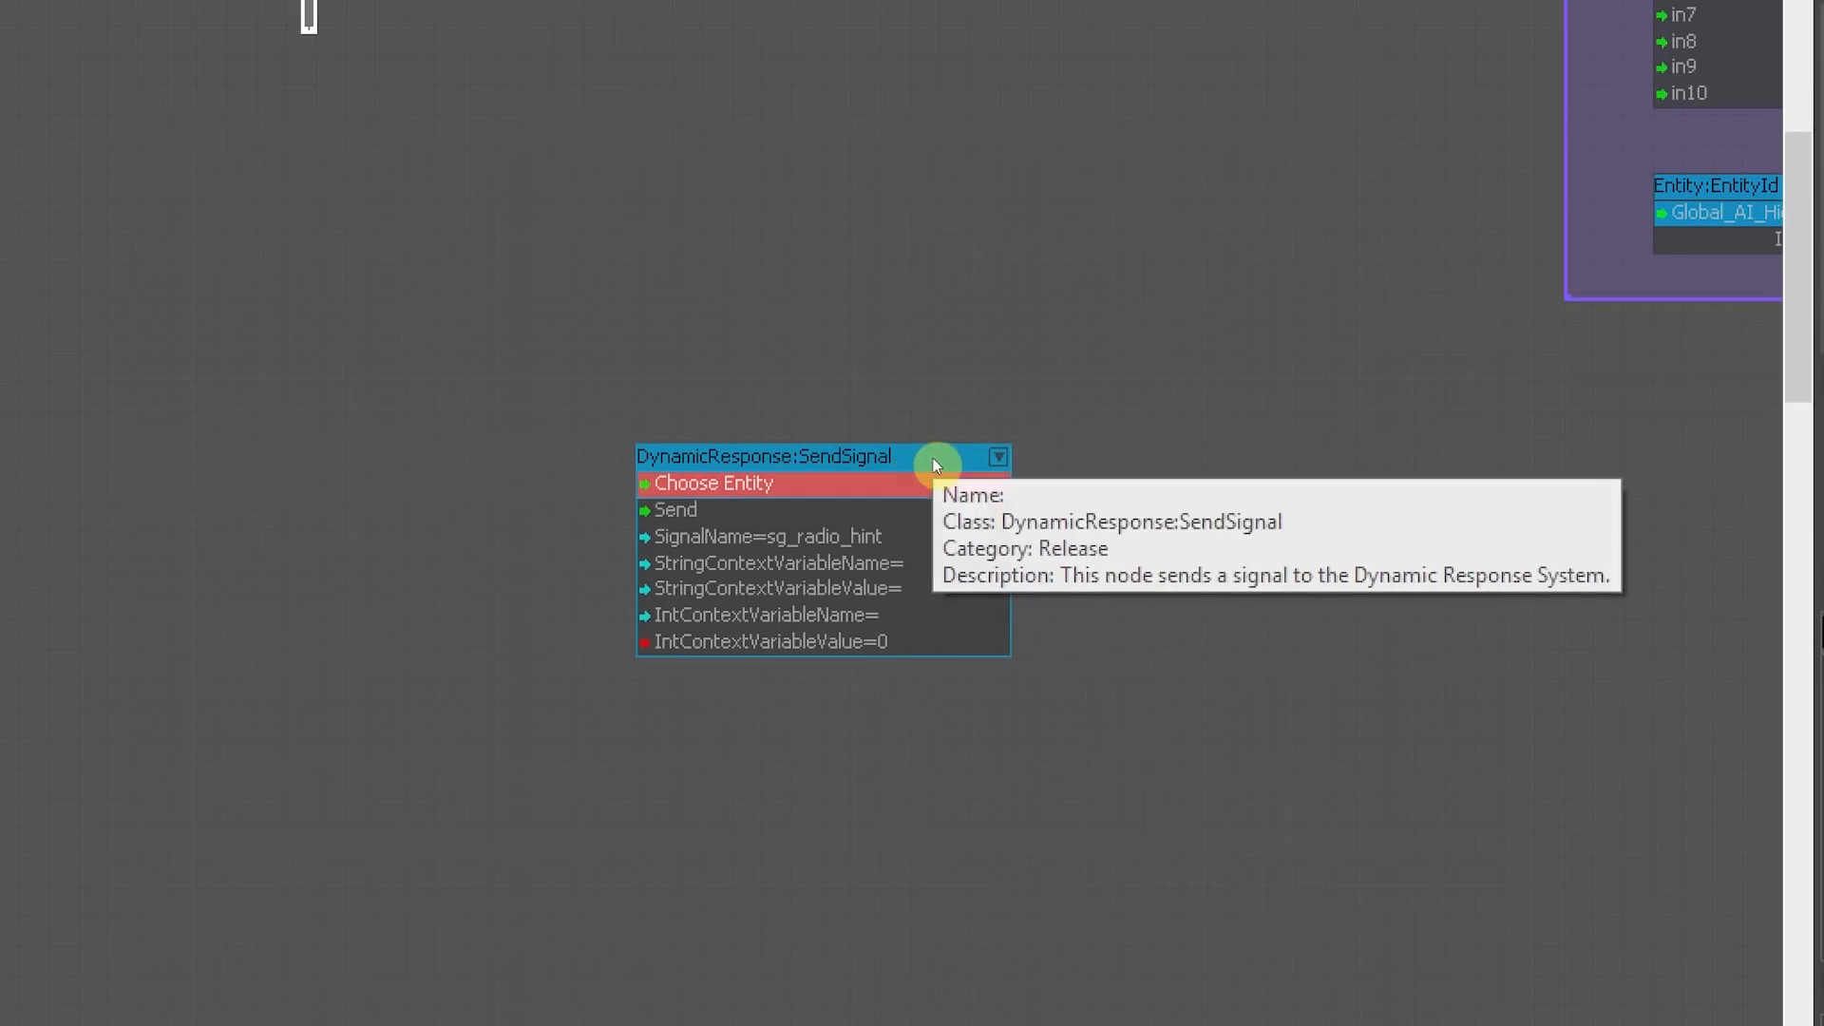
Step: Add a Game:Start node and connect its output to the Send input of the SendSignal node
right_click(633, 485)
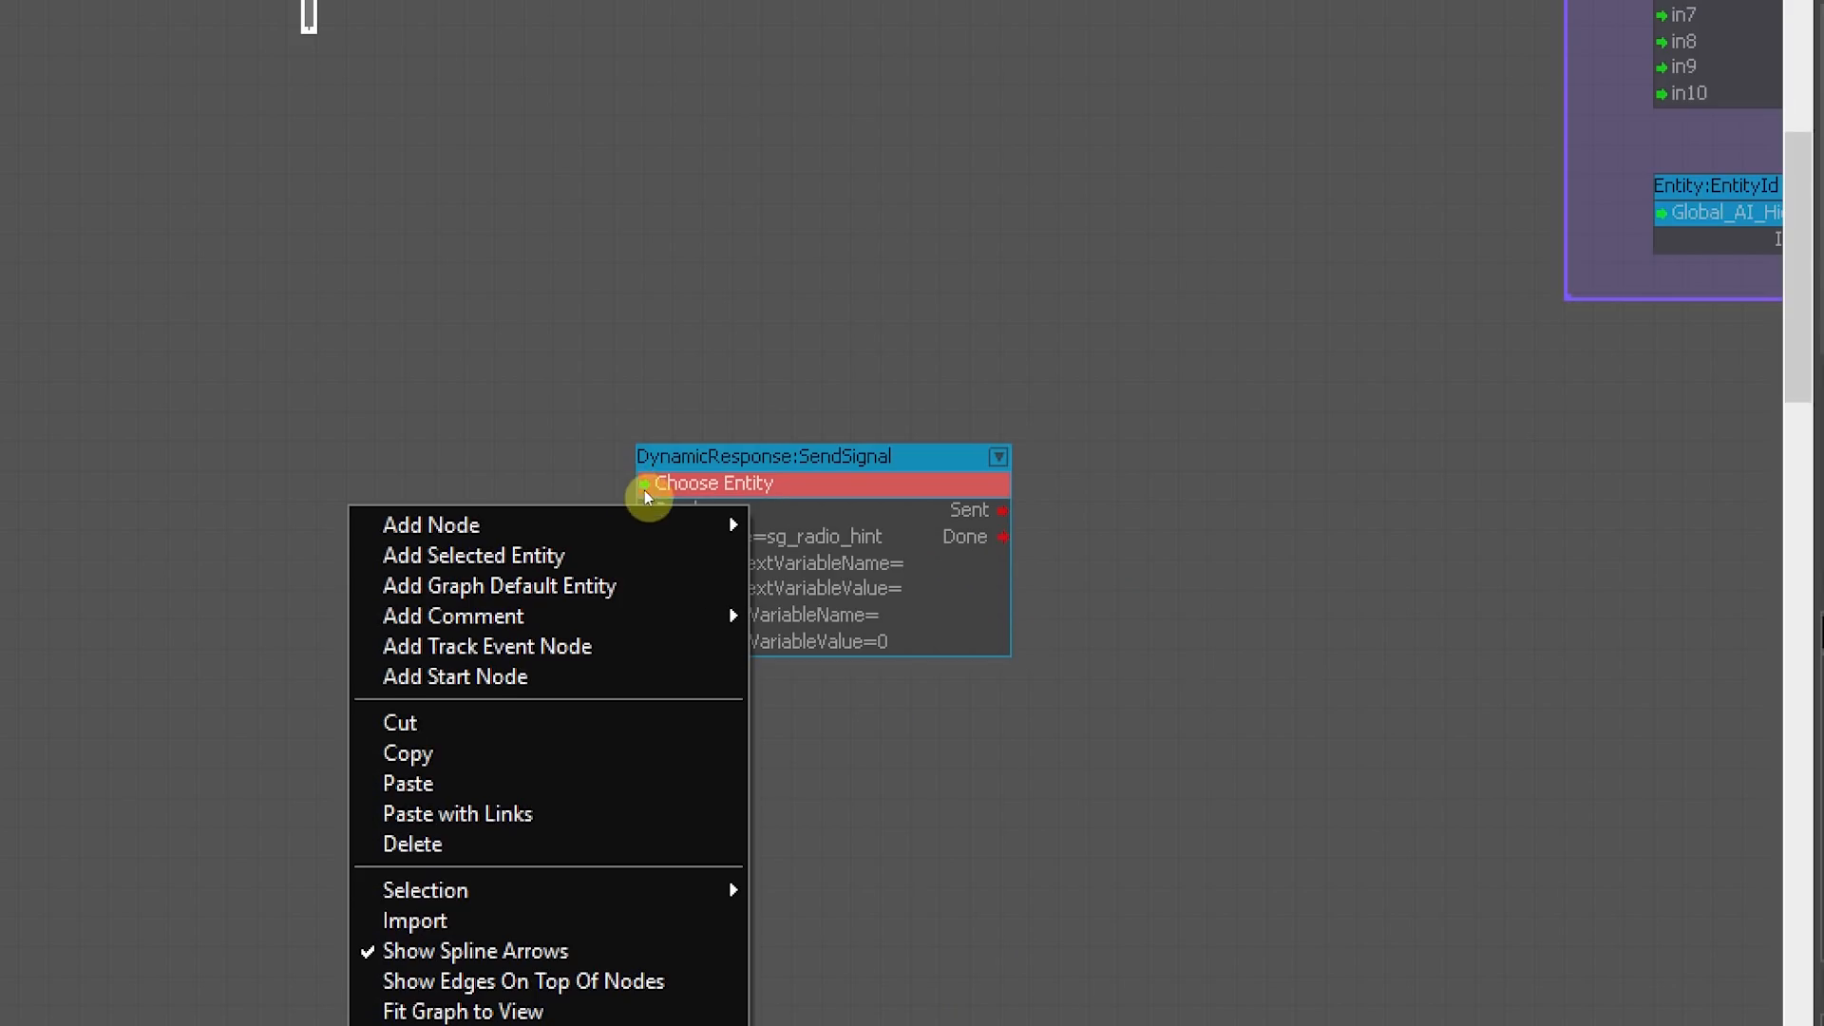
left_click(703, 676)
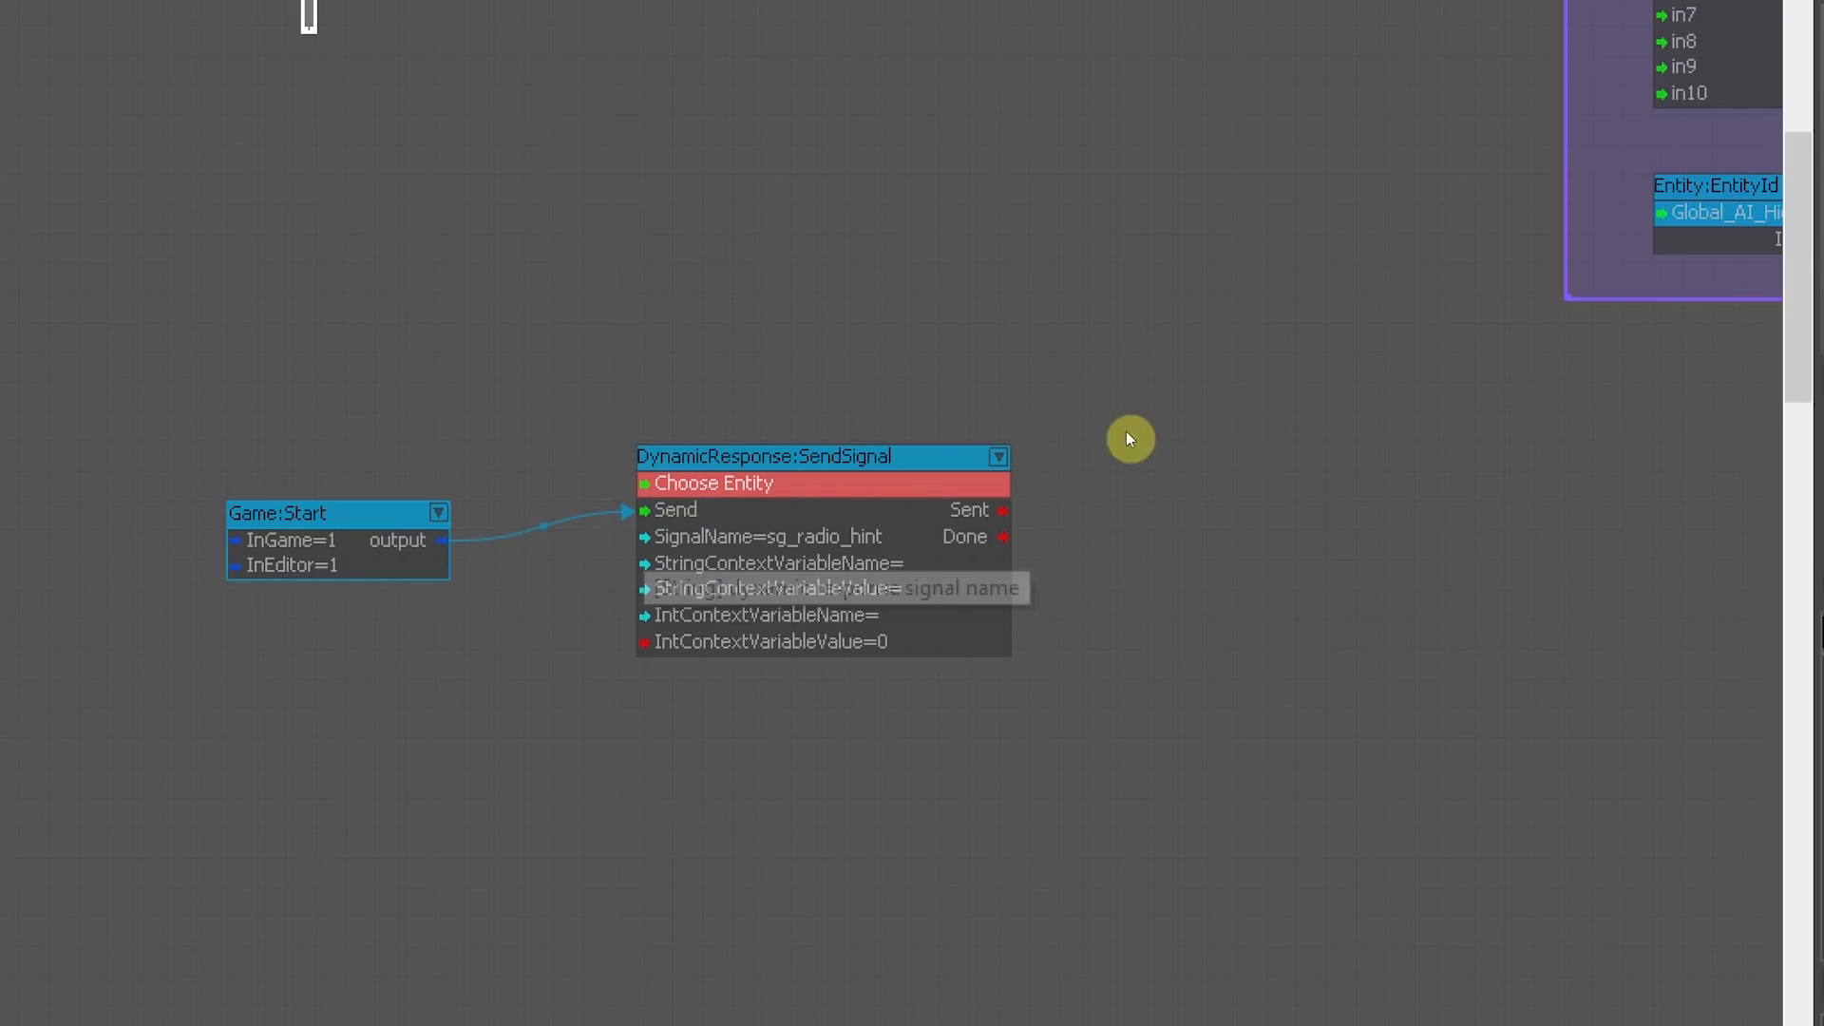
left_click(1326, 325)
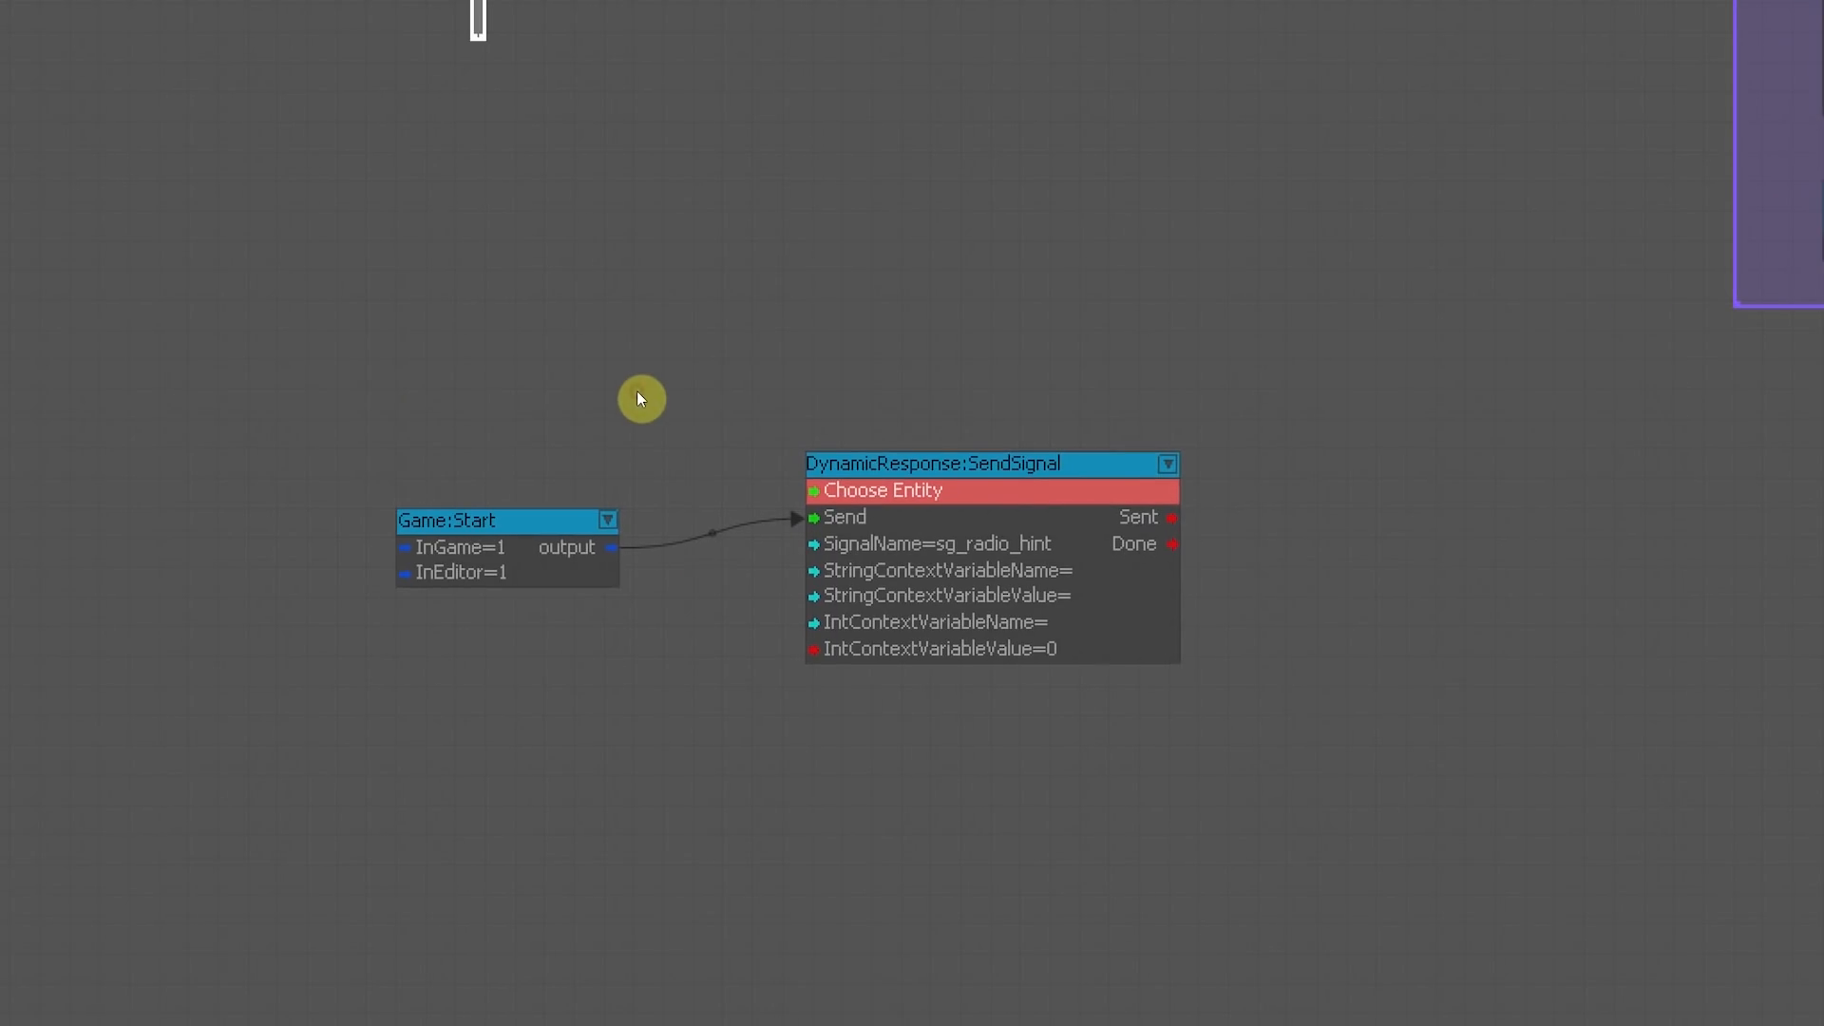
Step: Add an Entity:EntityId node assigned to Global_AI_Higs and connect its Id to the entity input of the SendSignal node
right_click(499, 388)
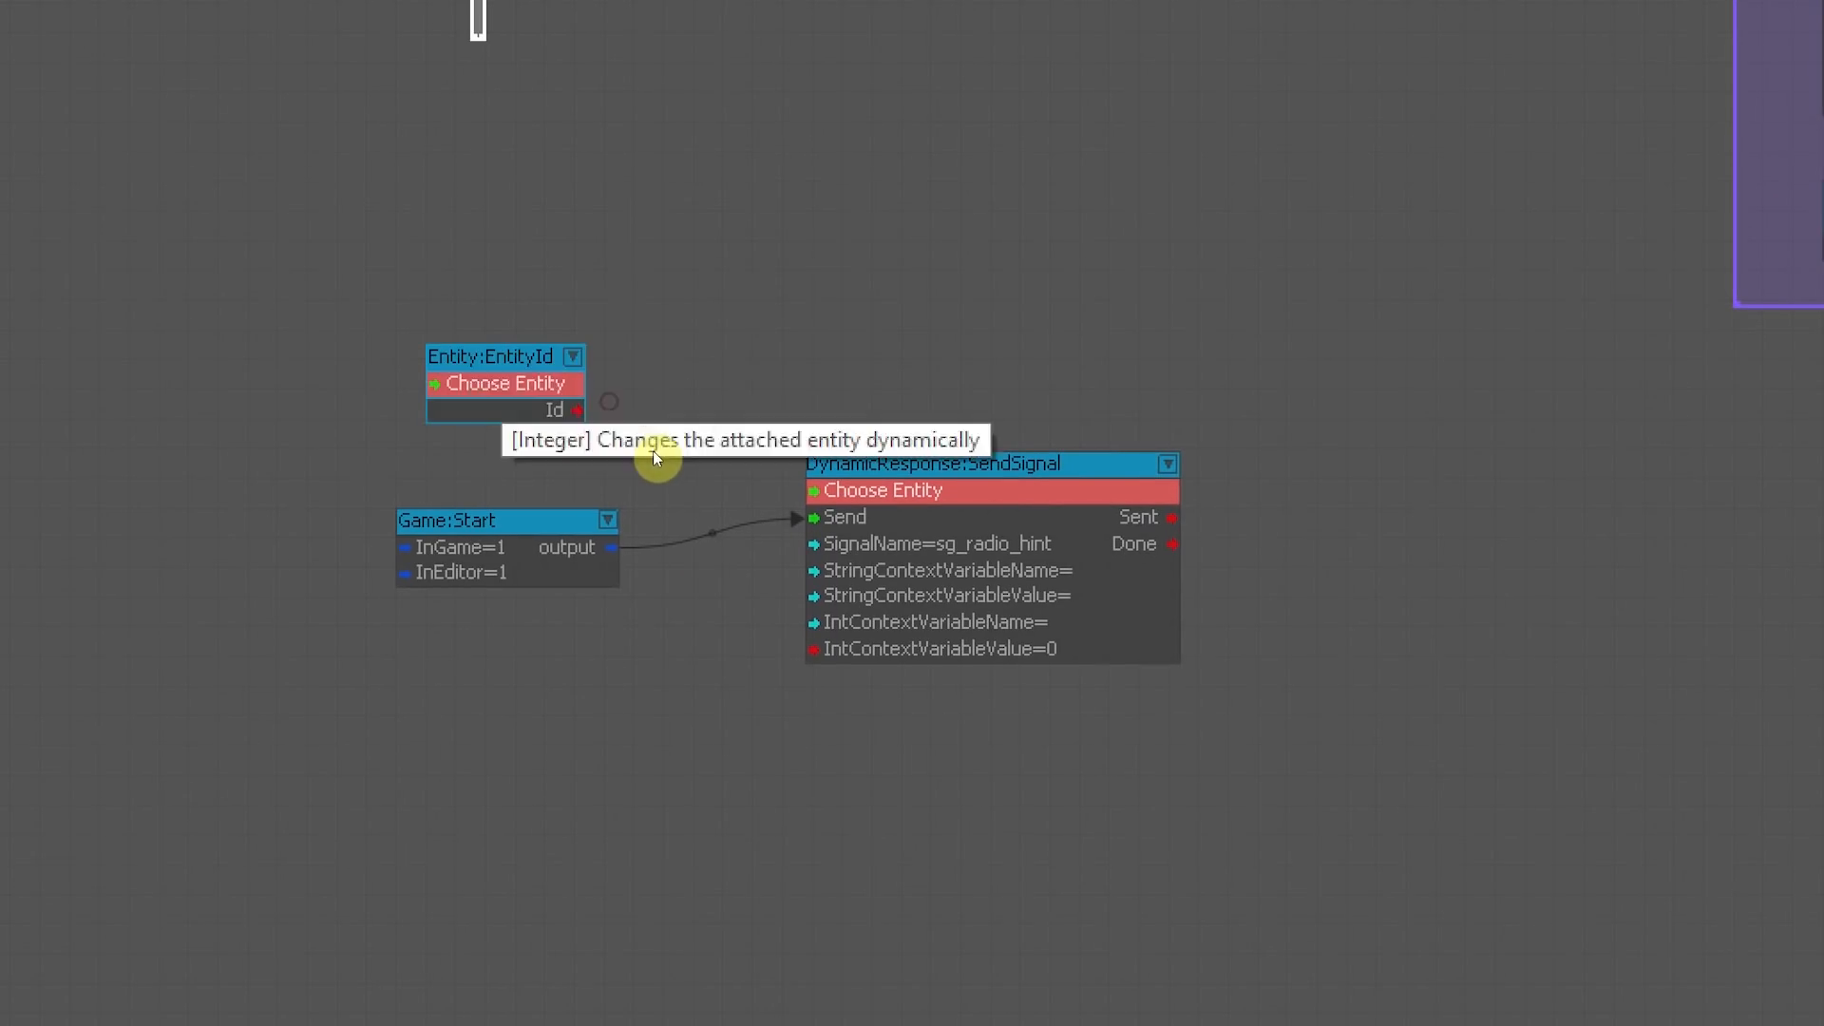
left_click(652, 451)
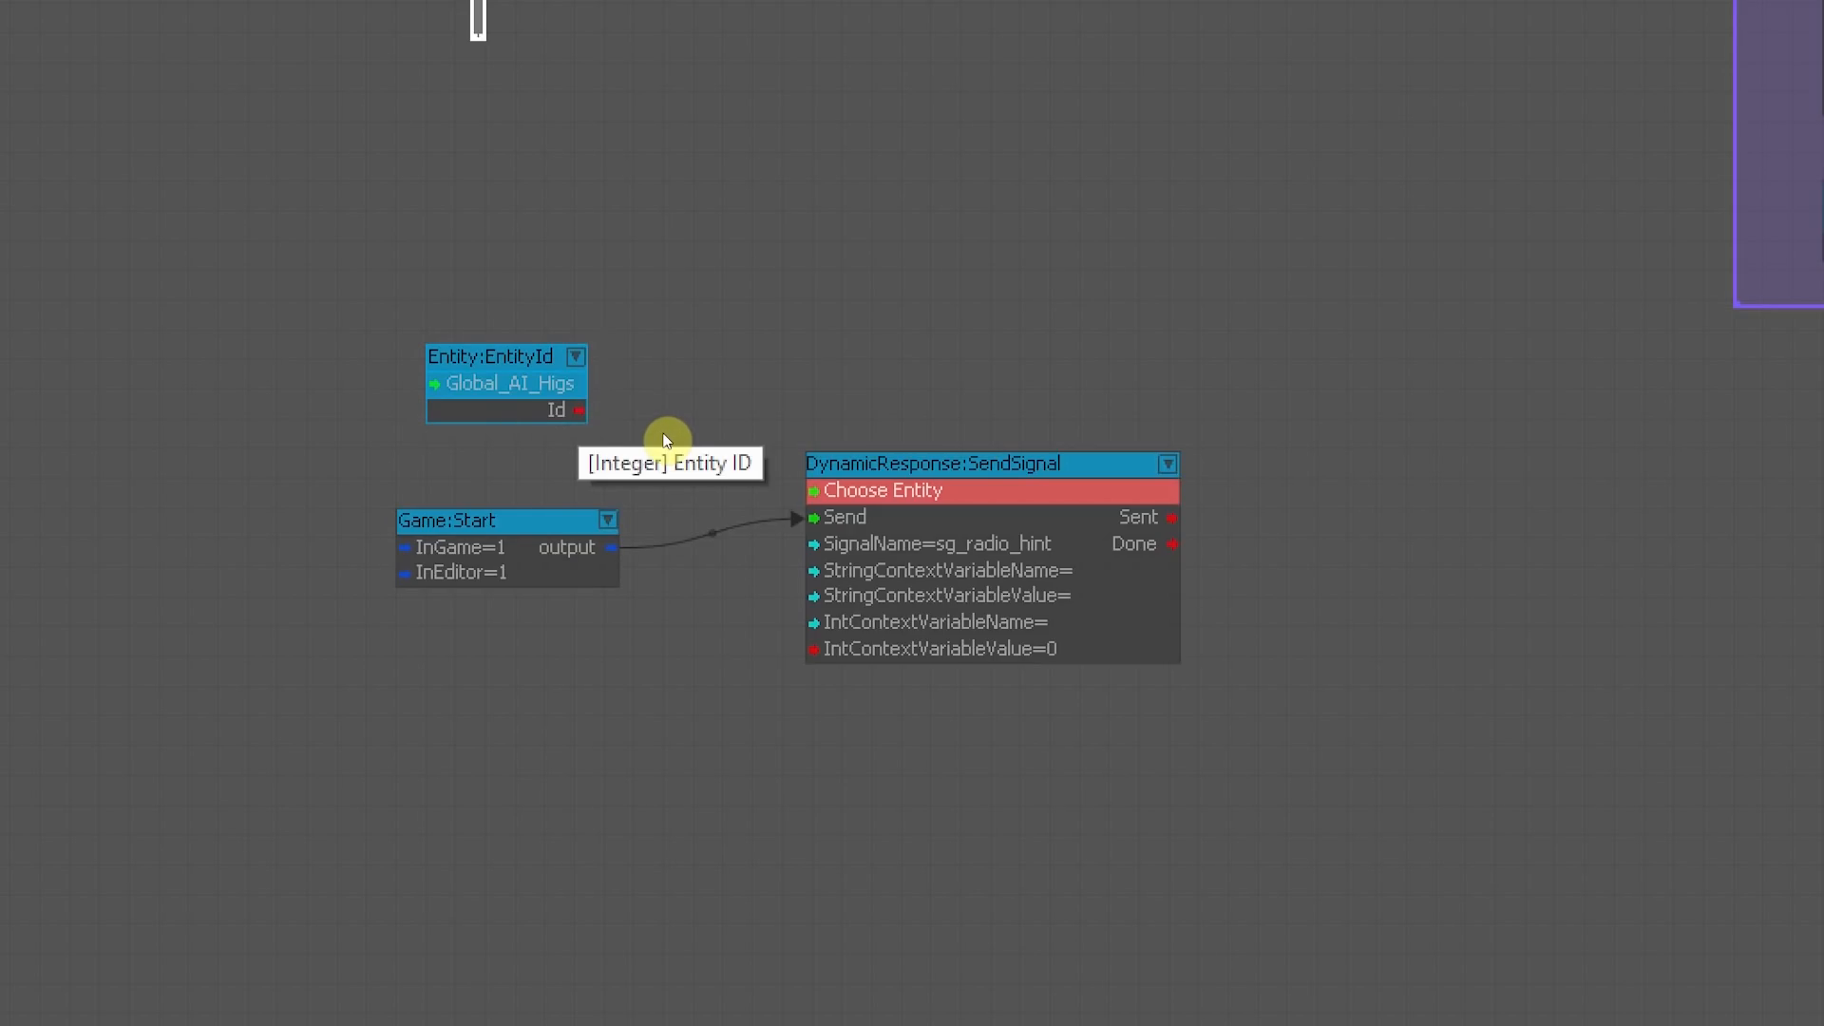
left_click_drag(578, 409, 810, 484)
left_click(807, 456)
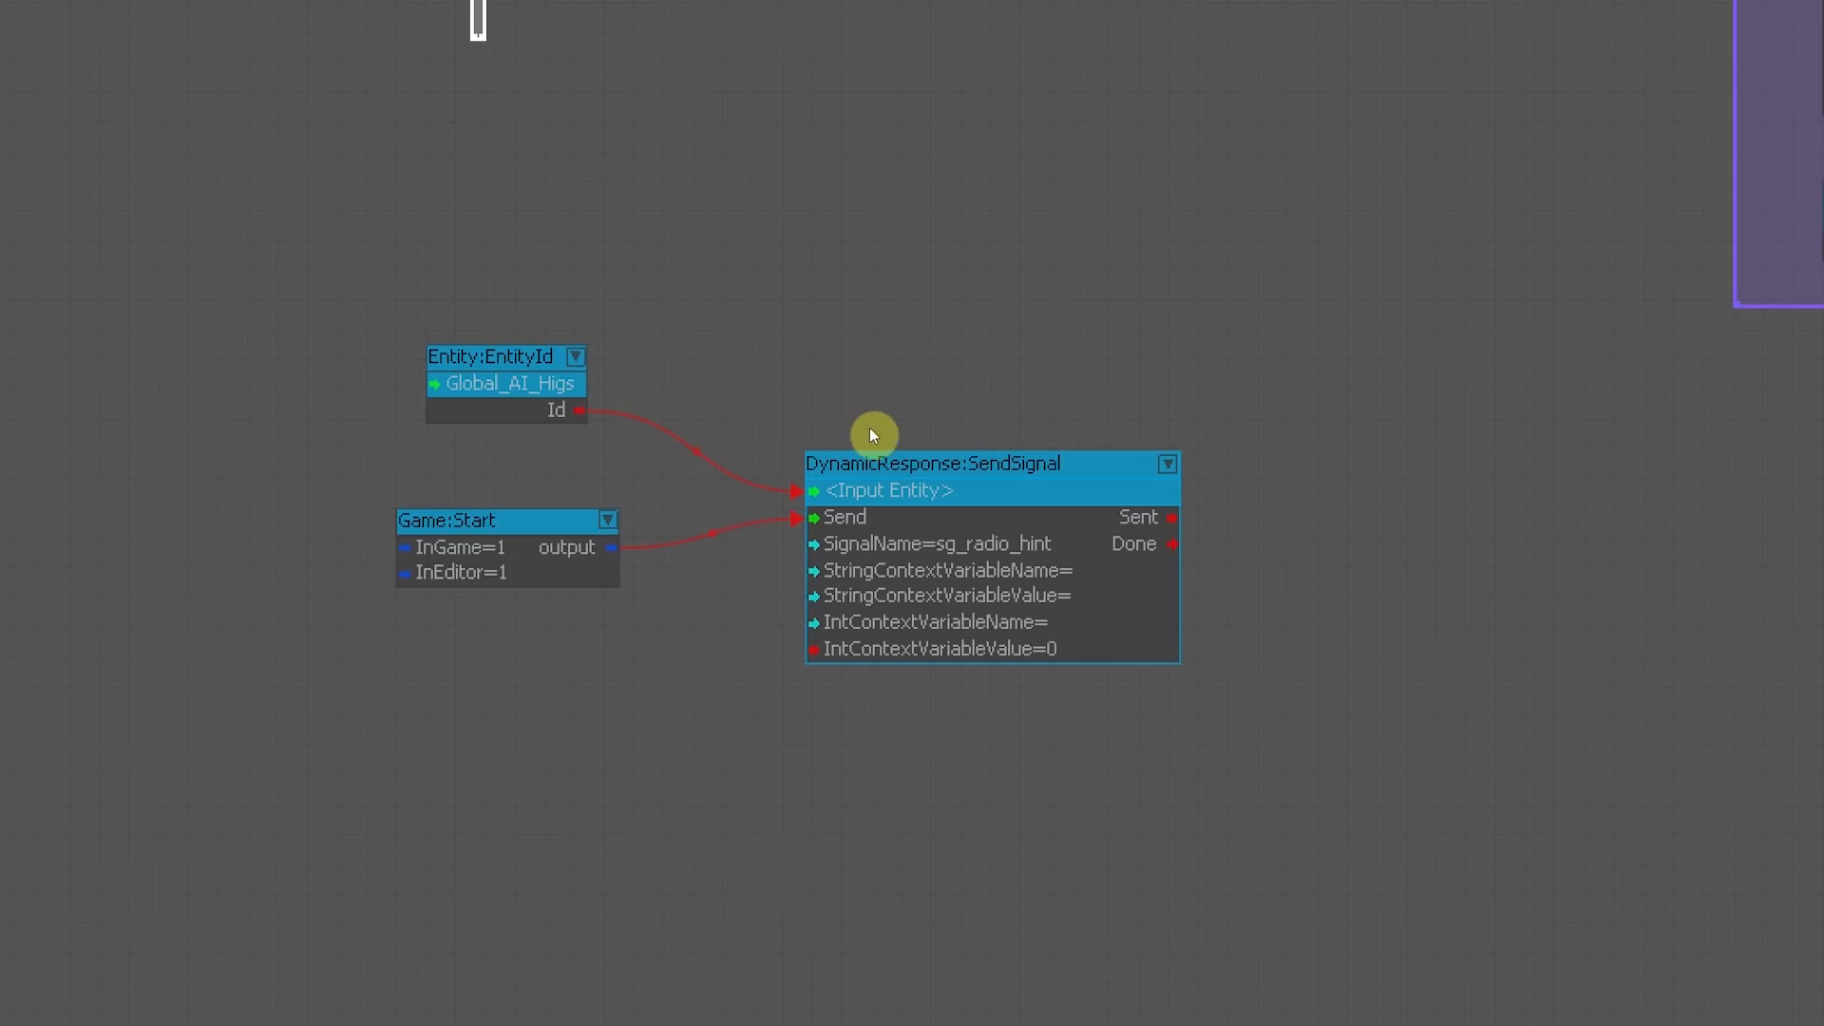
left_click_drag(864, 465, 857, 434)
left_click(840, 381)
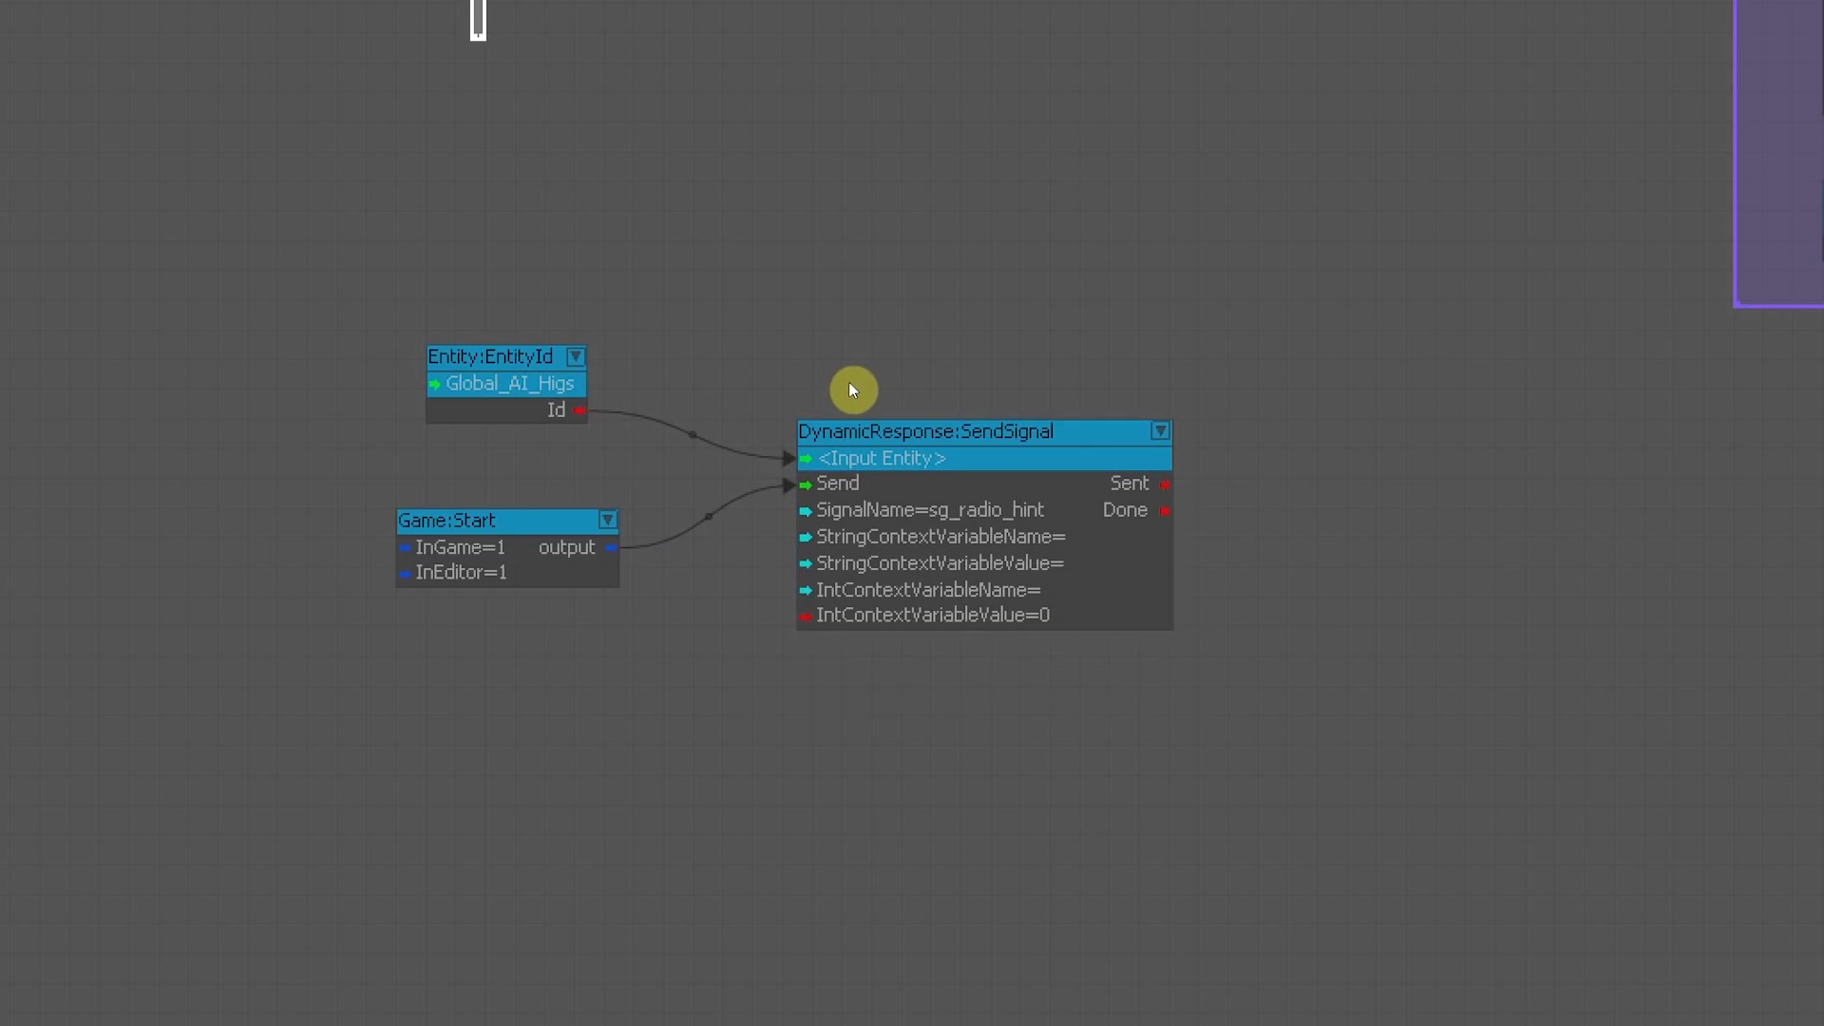
right_click(1034, 428)
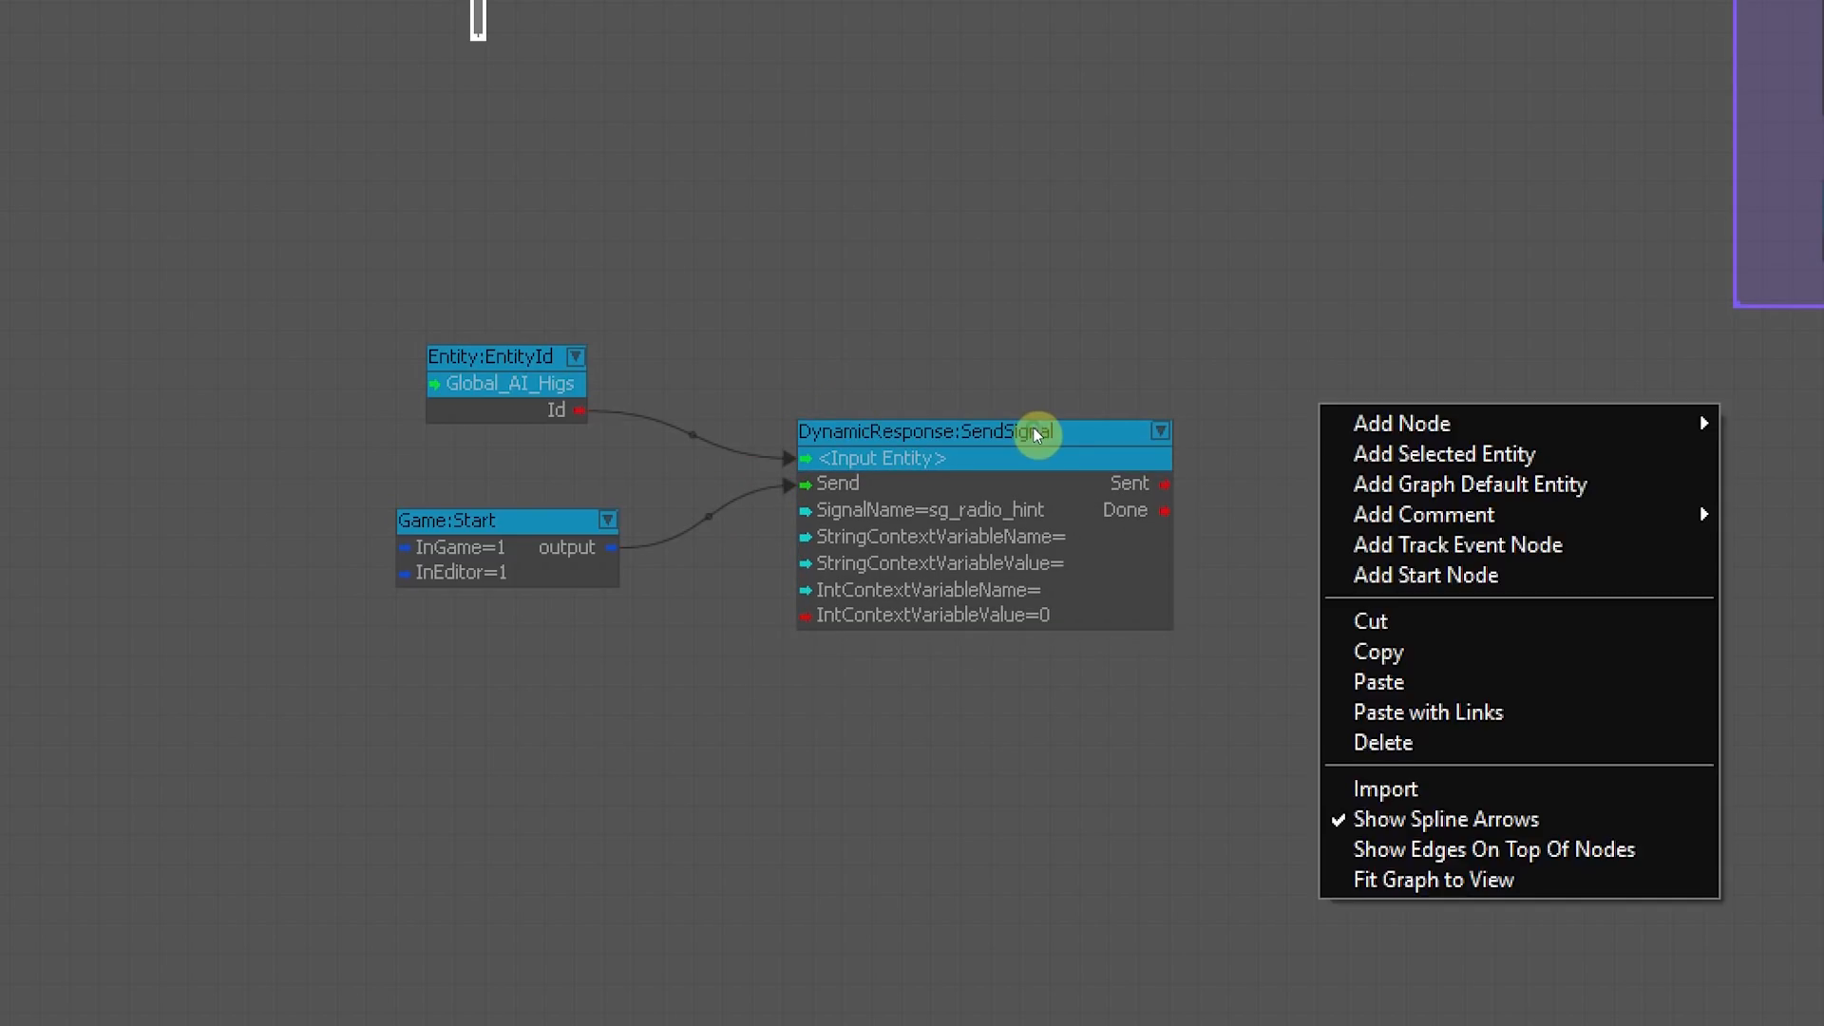
mouse_move(1047, 436)
left_click(975, 340)
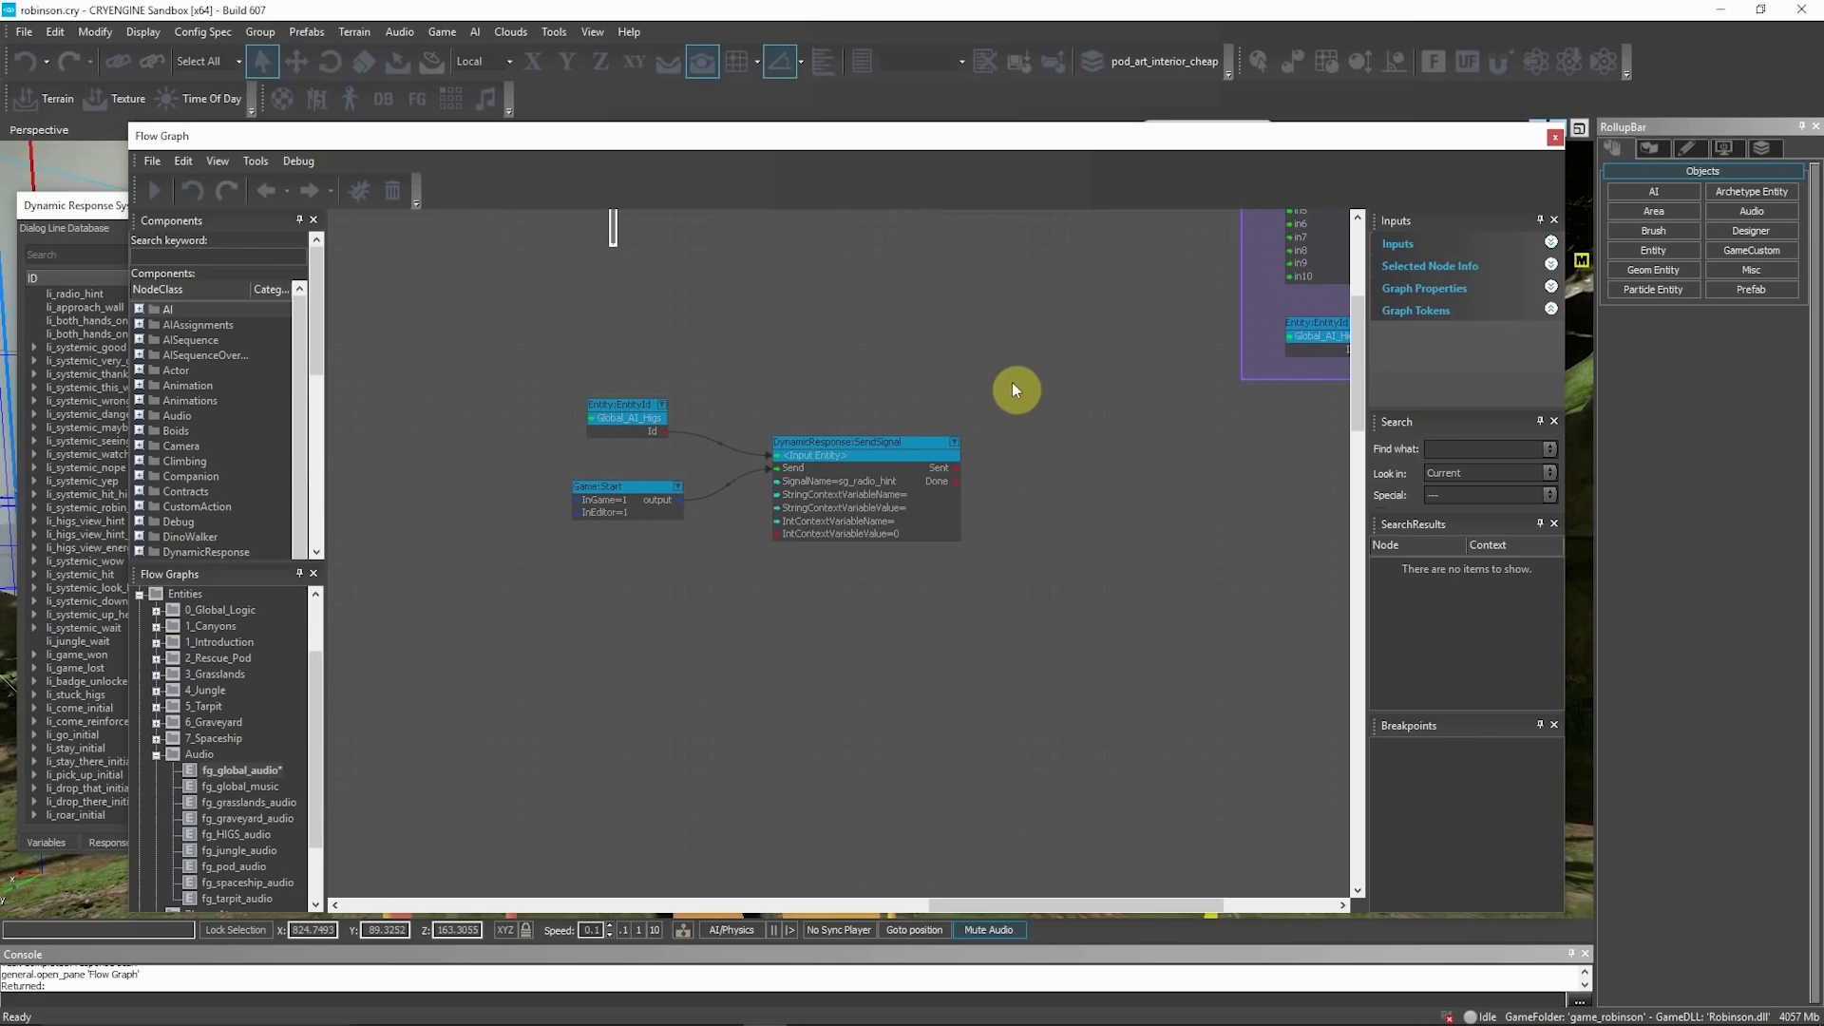
Step: Add a Module:Call_play_dialog node beside the EntityId and Start nodes, and move the SendSignal node below it
right_click(1308, 397)
mouse_move(1048, 430)
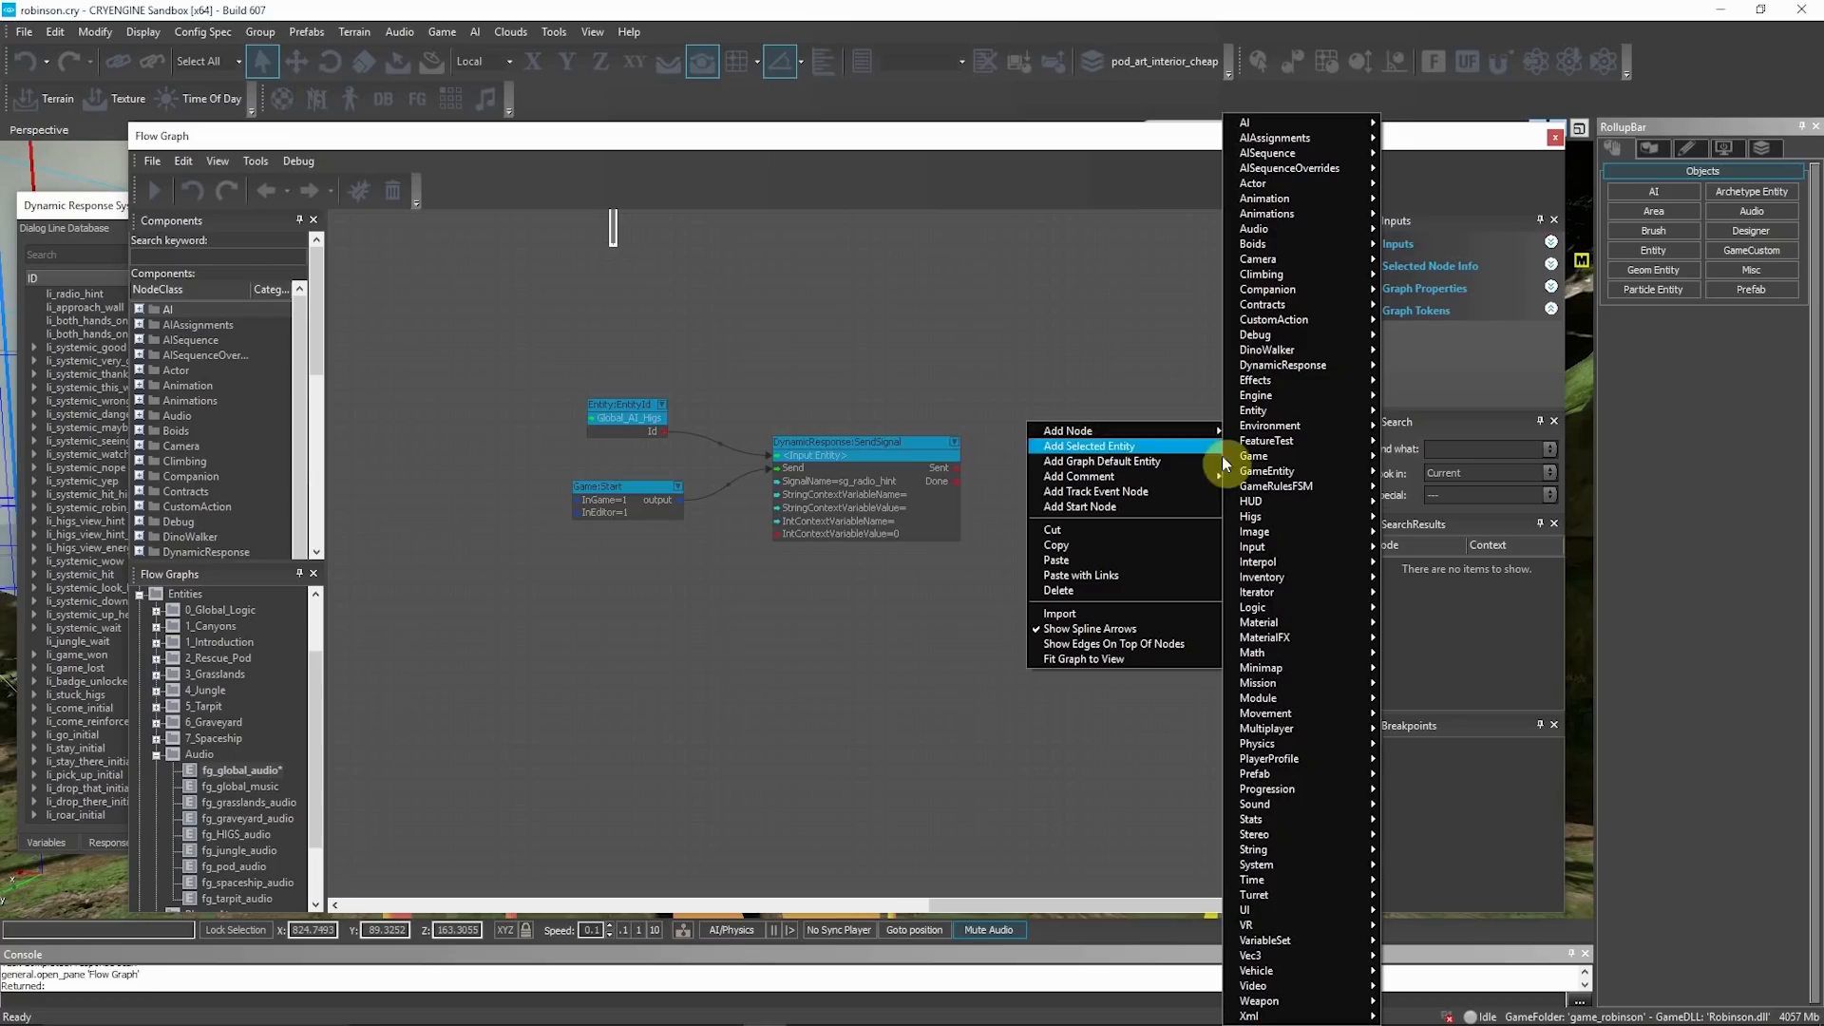
mouse_move(1332, 694)
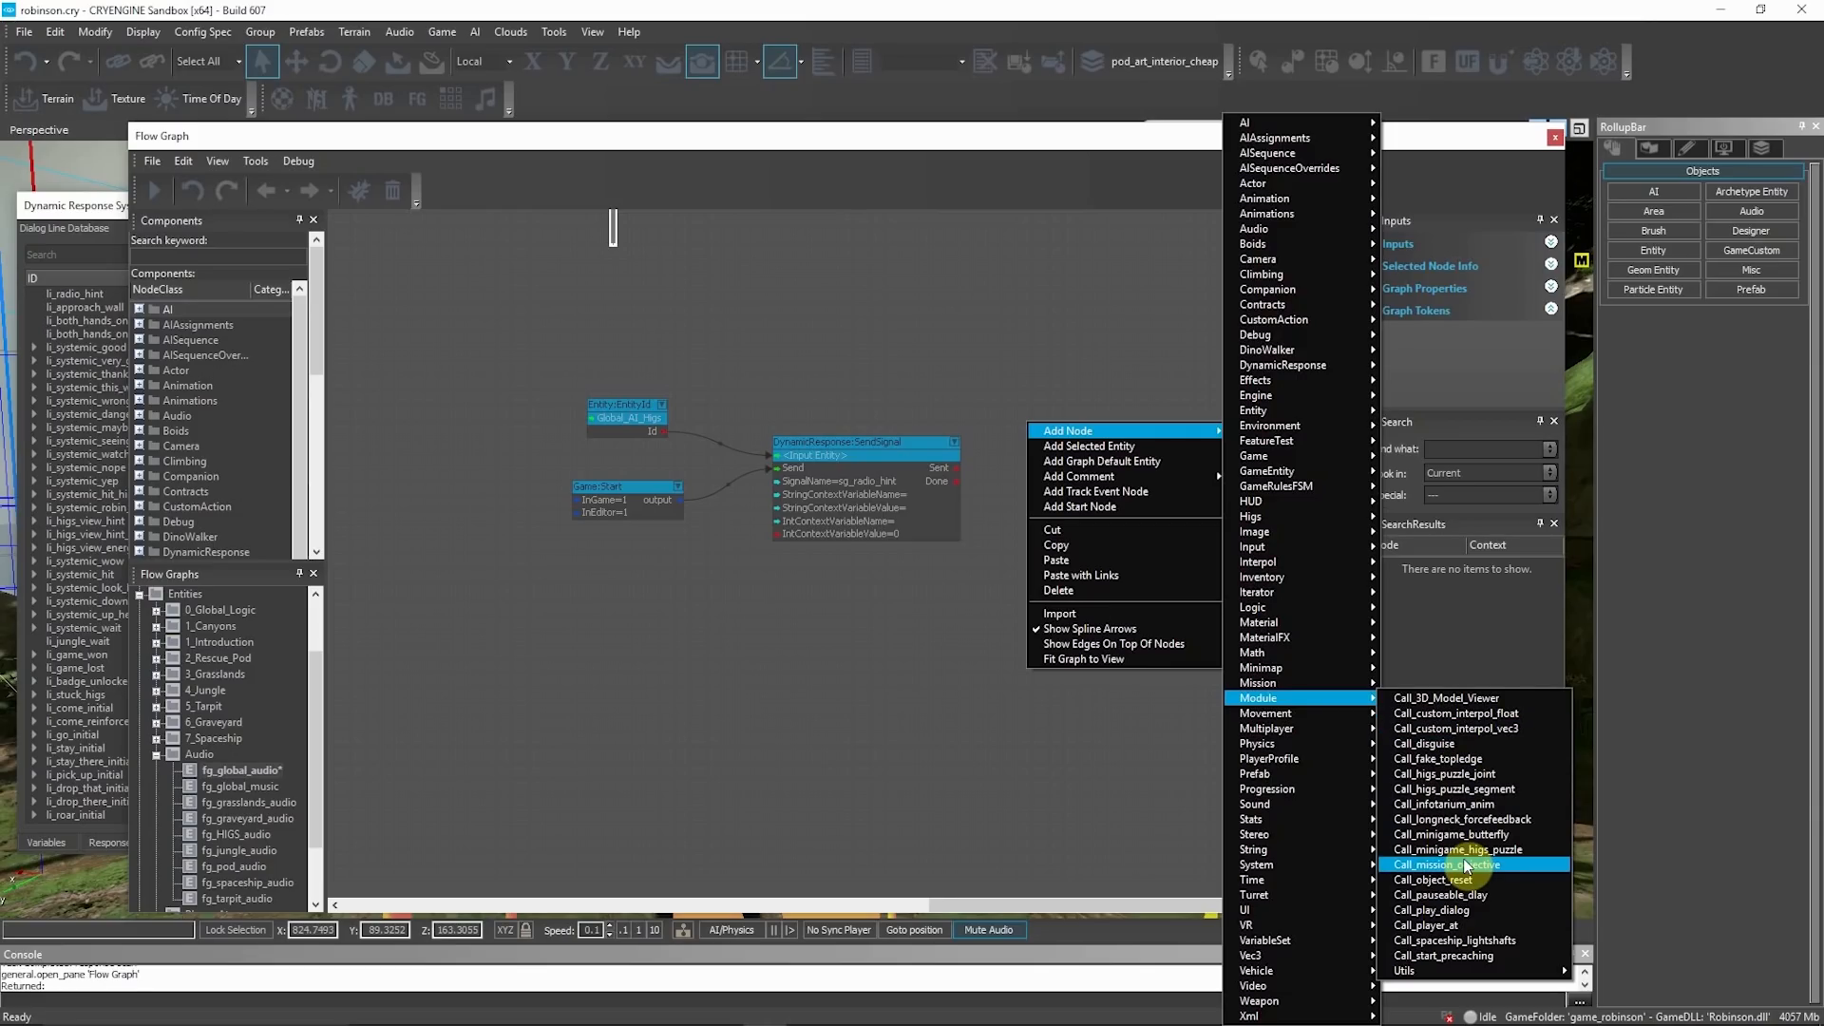
left_click(1454, 911)
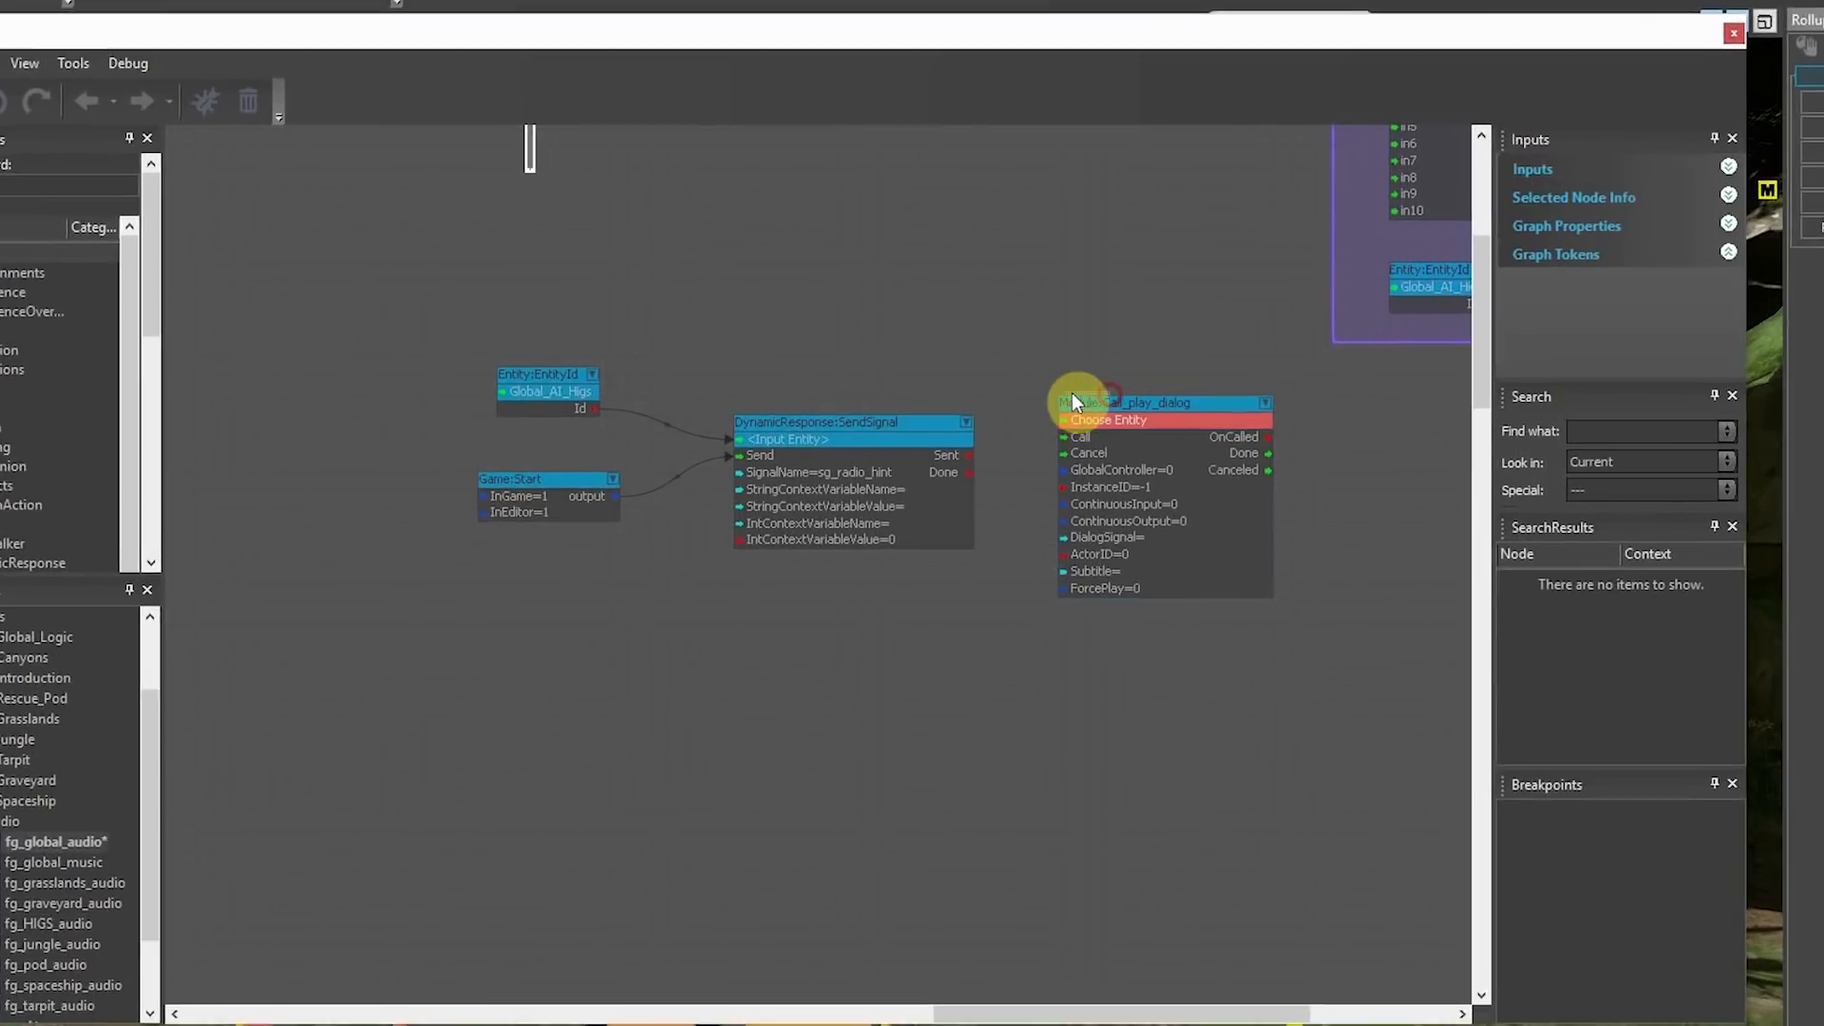
left_click_drag(1269, 344, 1031, 285)
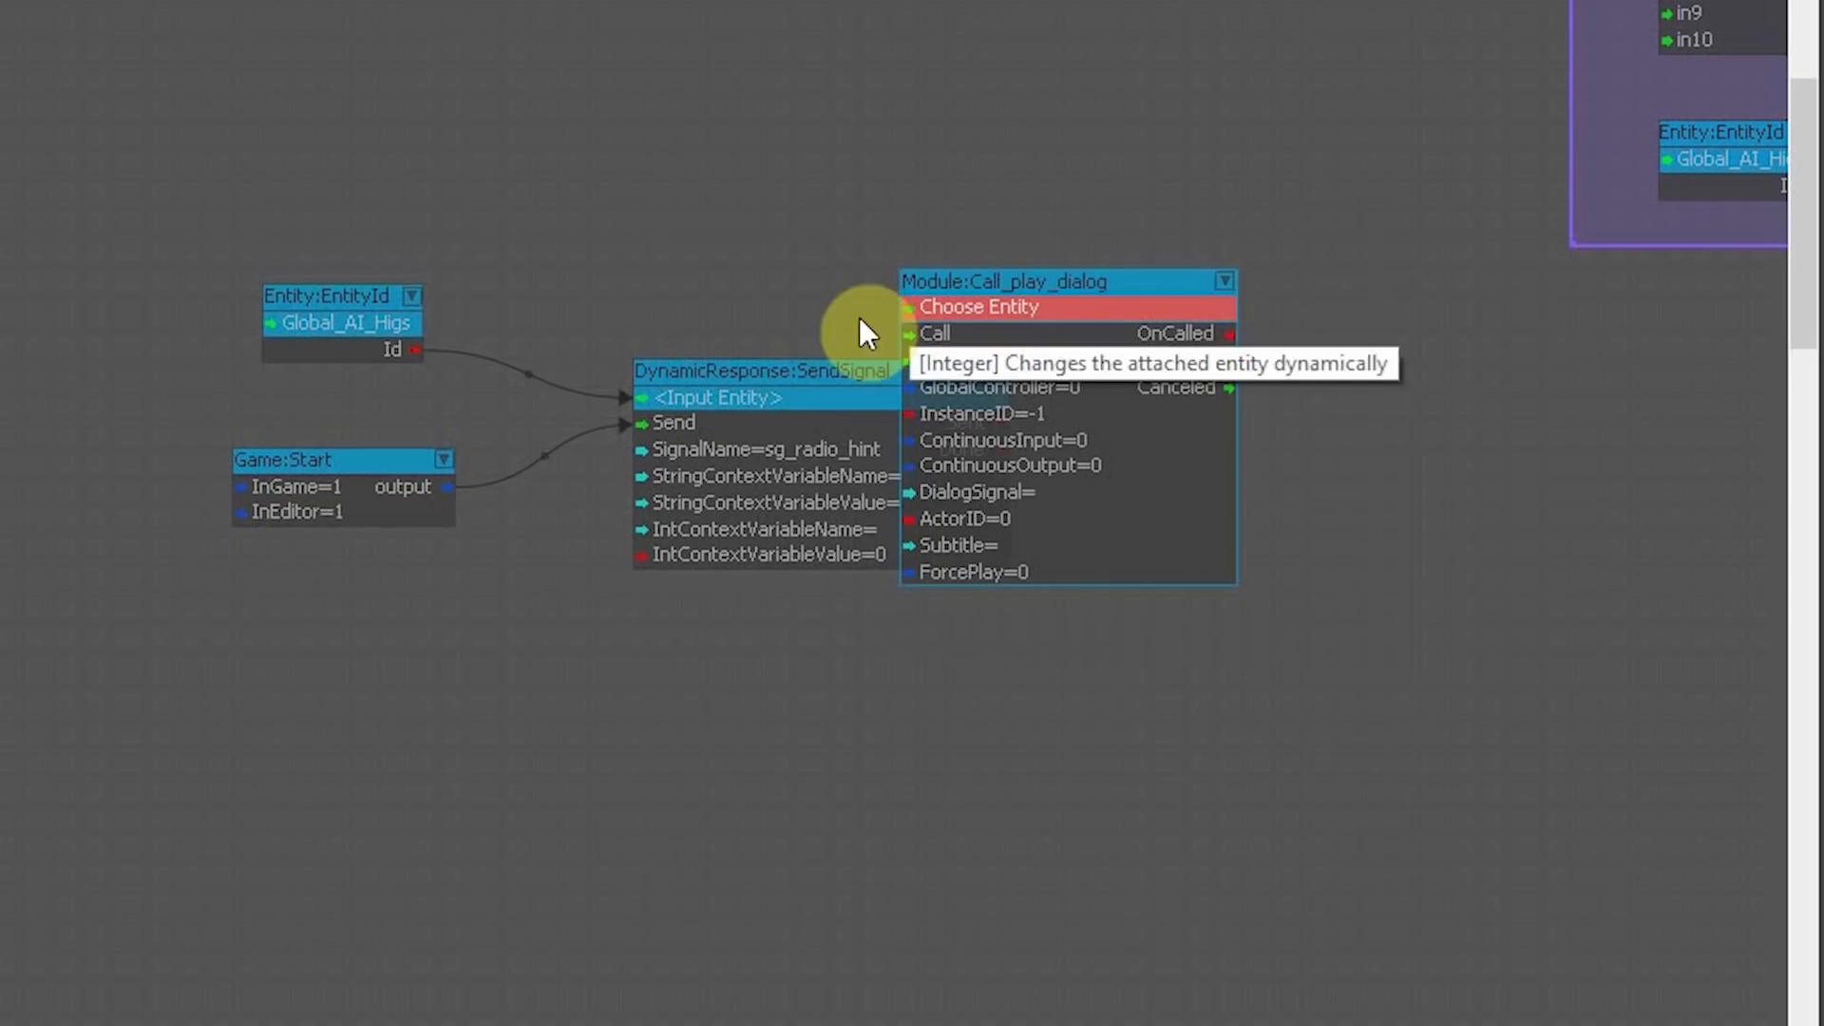
left_click_drag(800, 370, 744, 845)
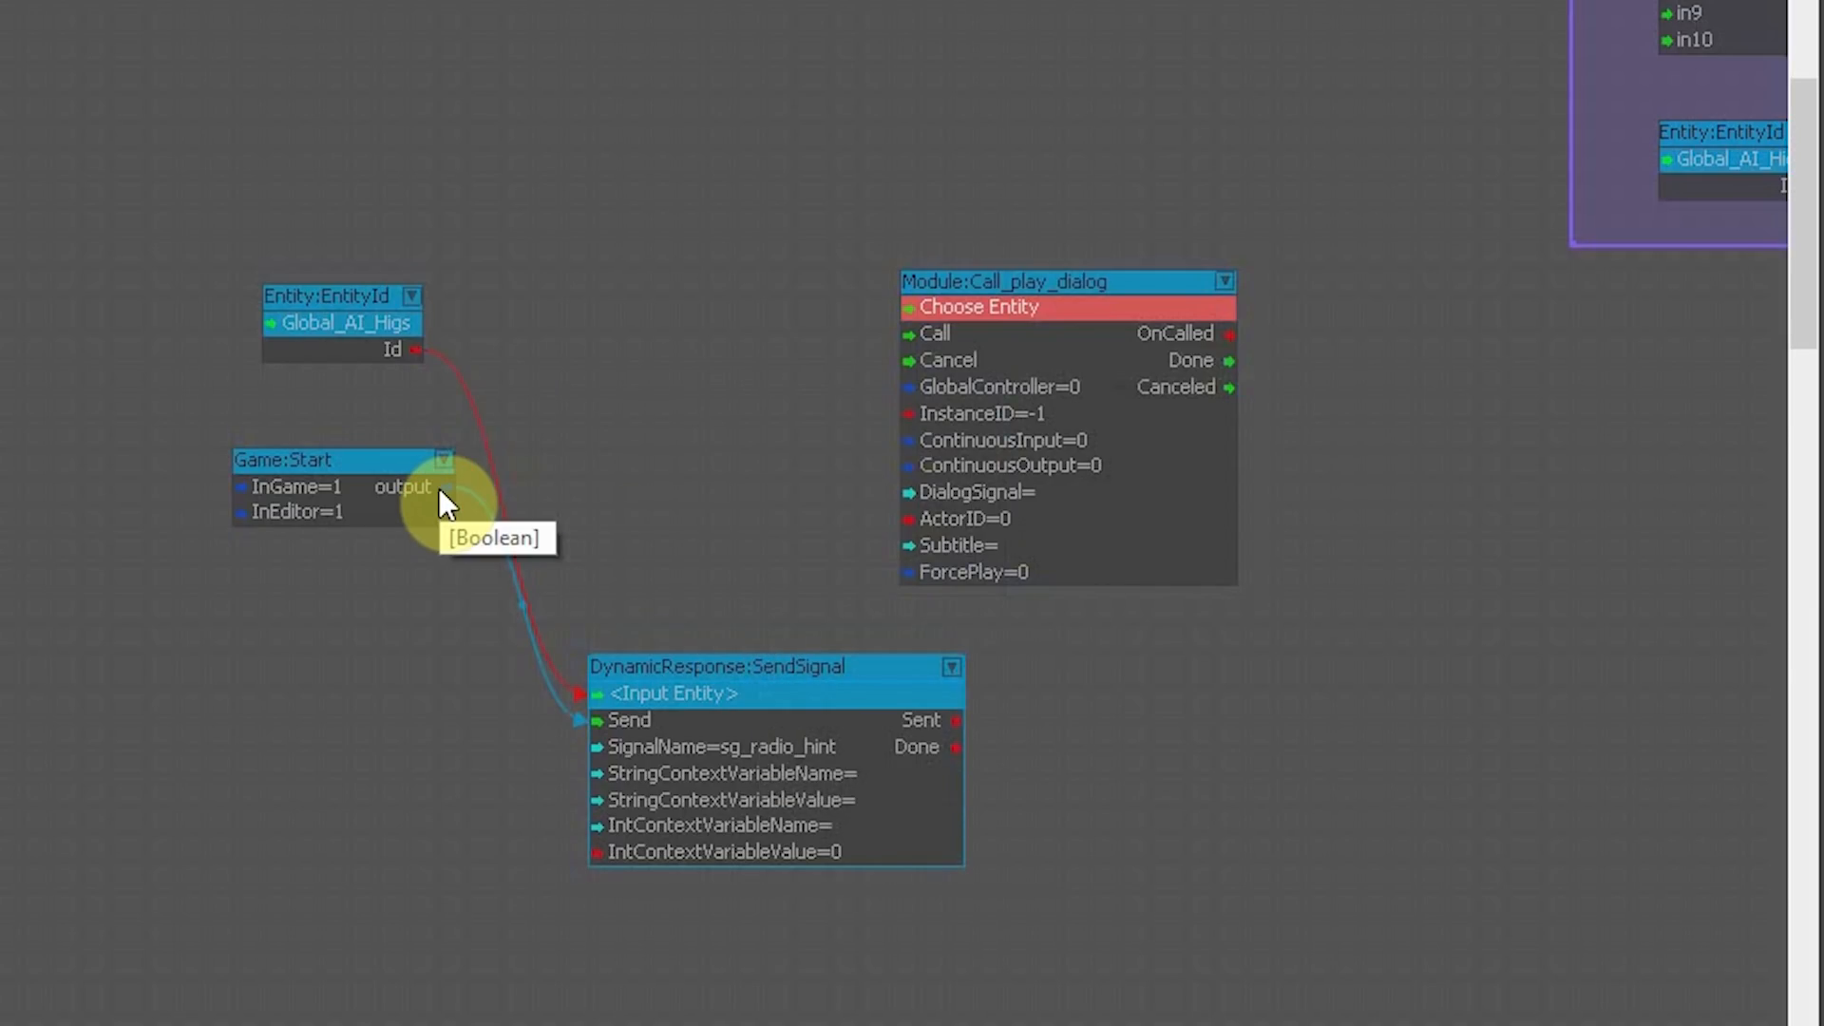
Step: Reroute the Game:Start output to Call and the EntityId Id to ActorID on the Call_play_dialog node, moving that node closer
left_click_drag(601, 721, 932, 340)
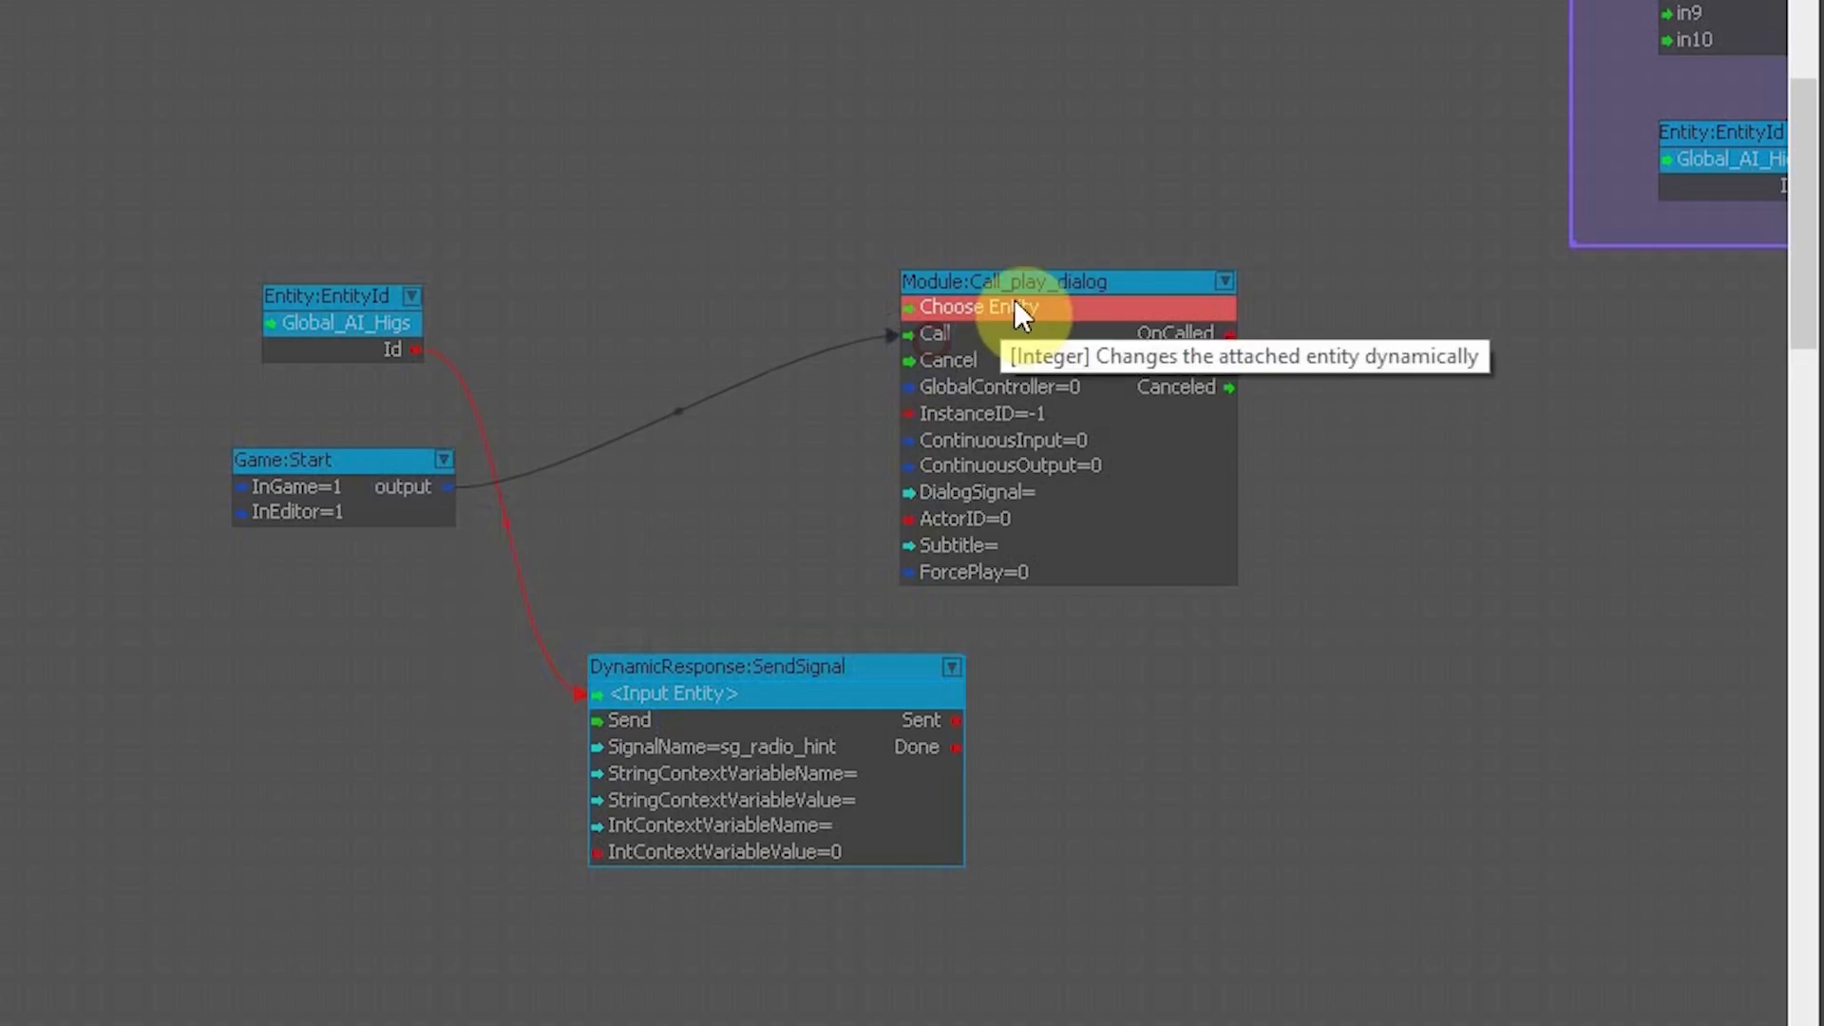
left_click_drag(1045, 282, 898, 282)
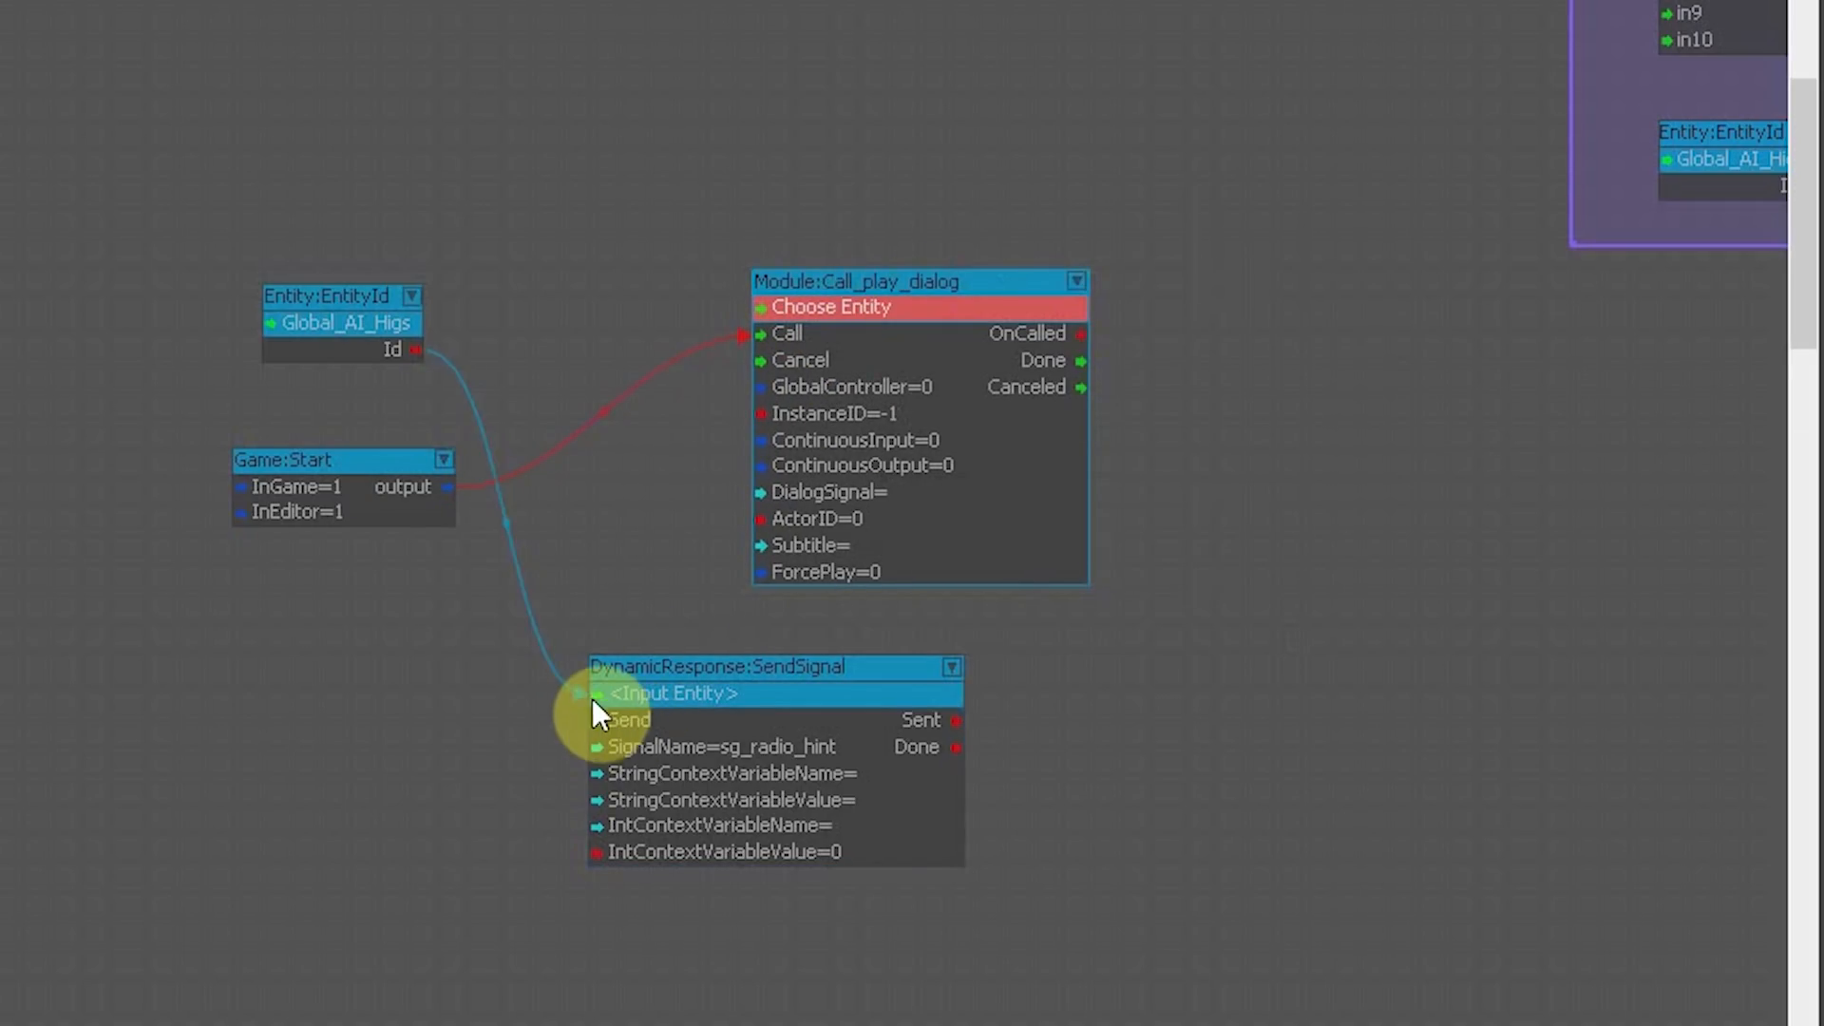
left_click_drag(600, 694, 766, 517)
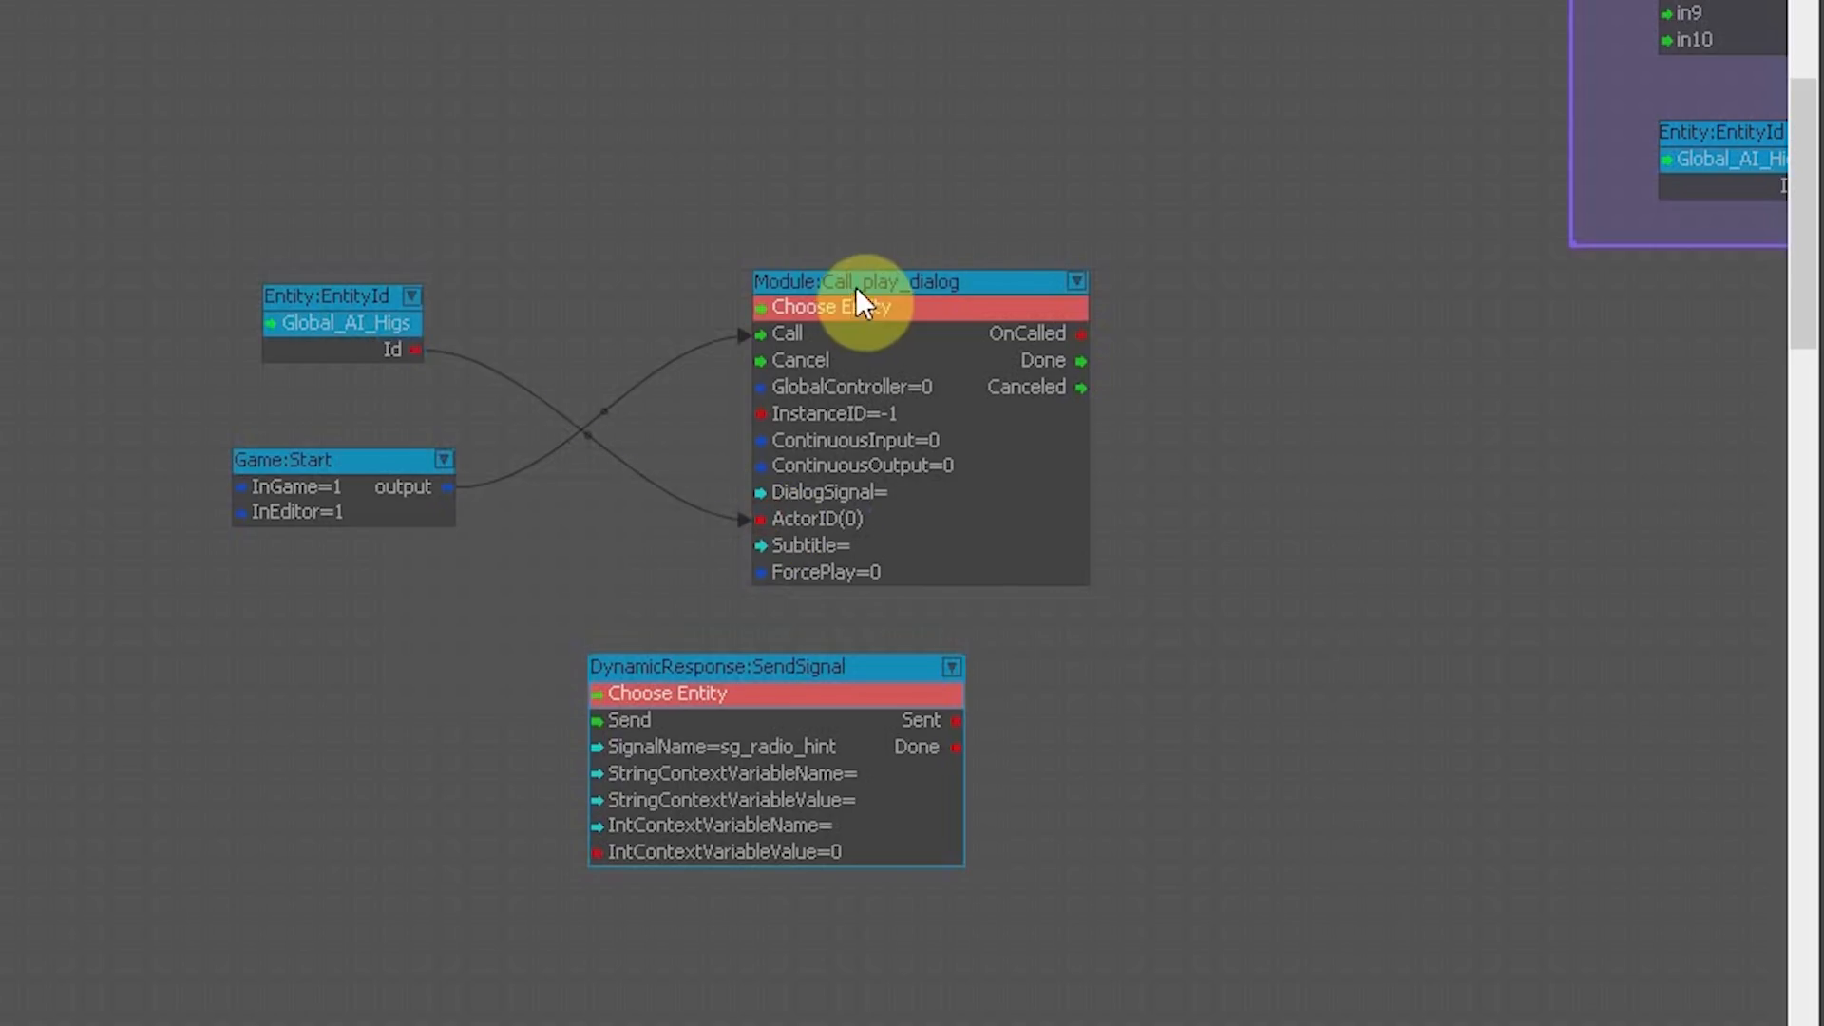
Step: Enable ForcePlay on the Call_play_dialog node and set its DialogSignal to sg_radio_hint
left_click(855, 283)
left_click(1672, 208)
left_click(1701, 135)
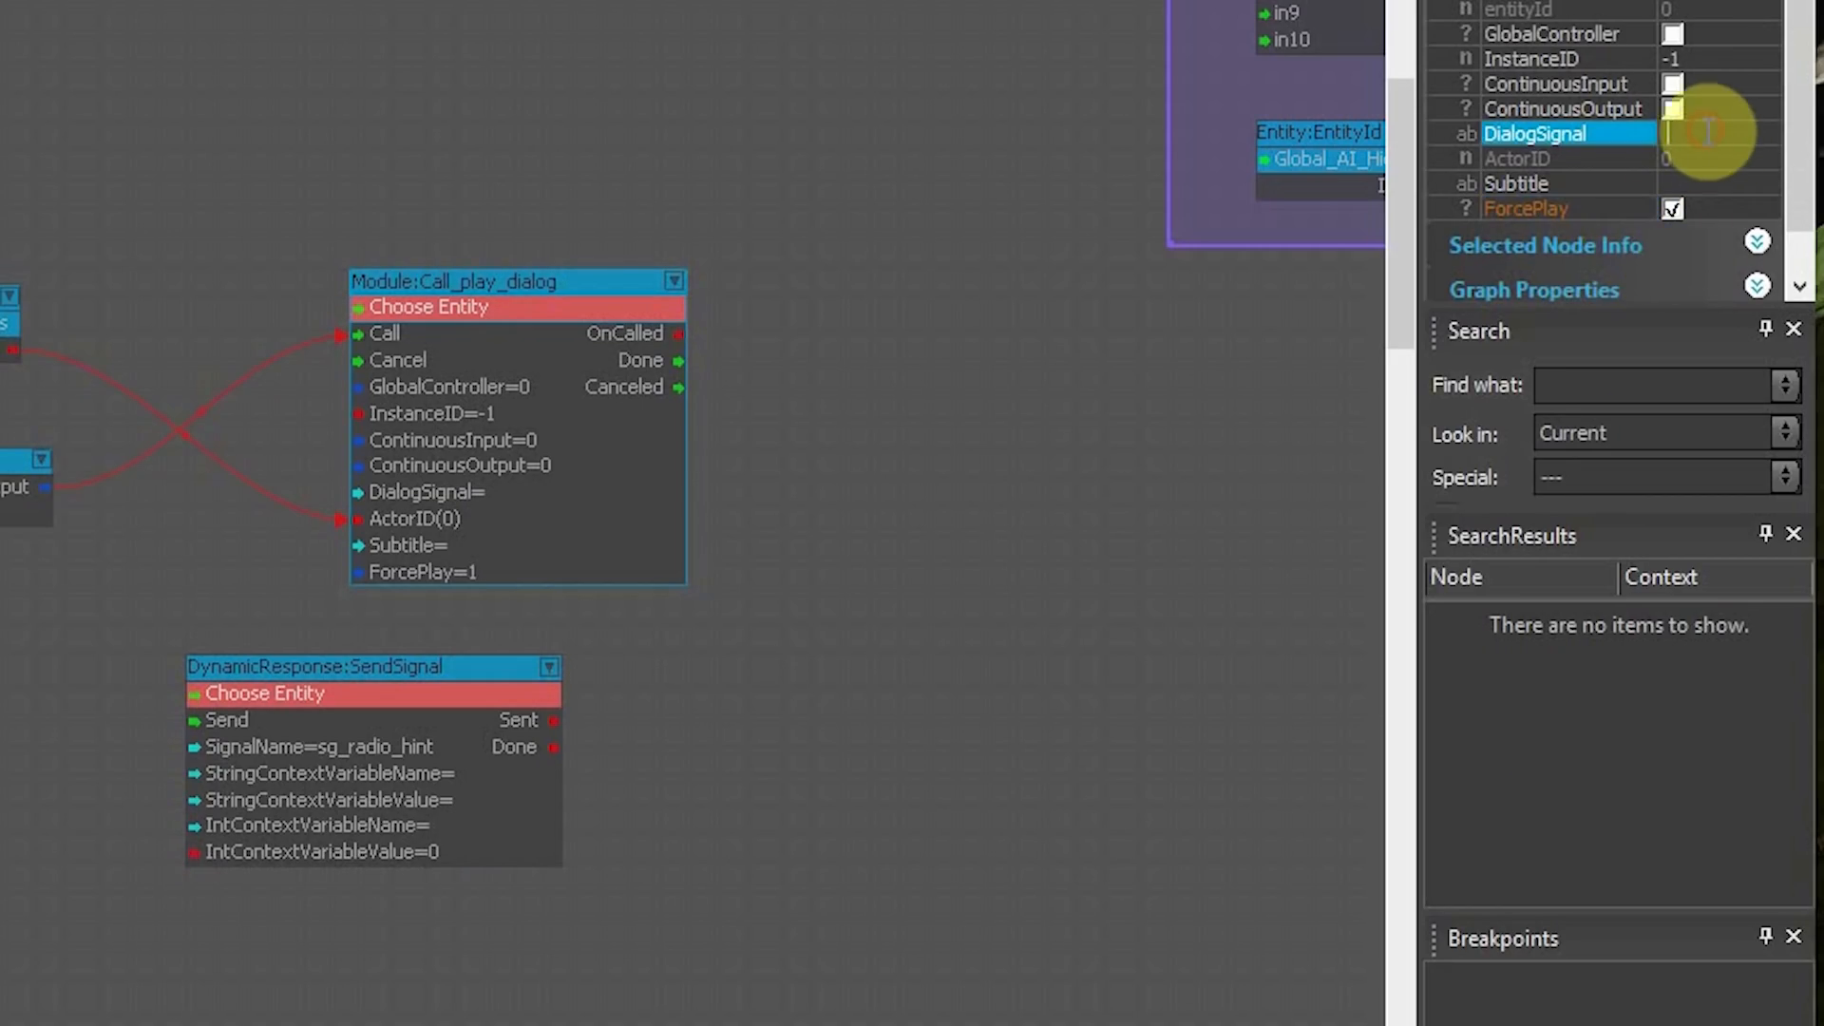
type("sg_rad")
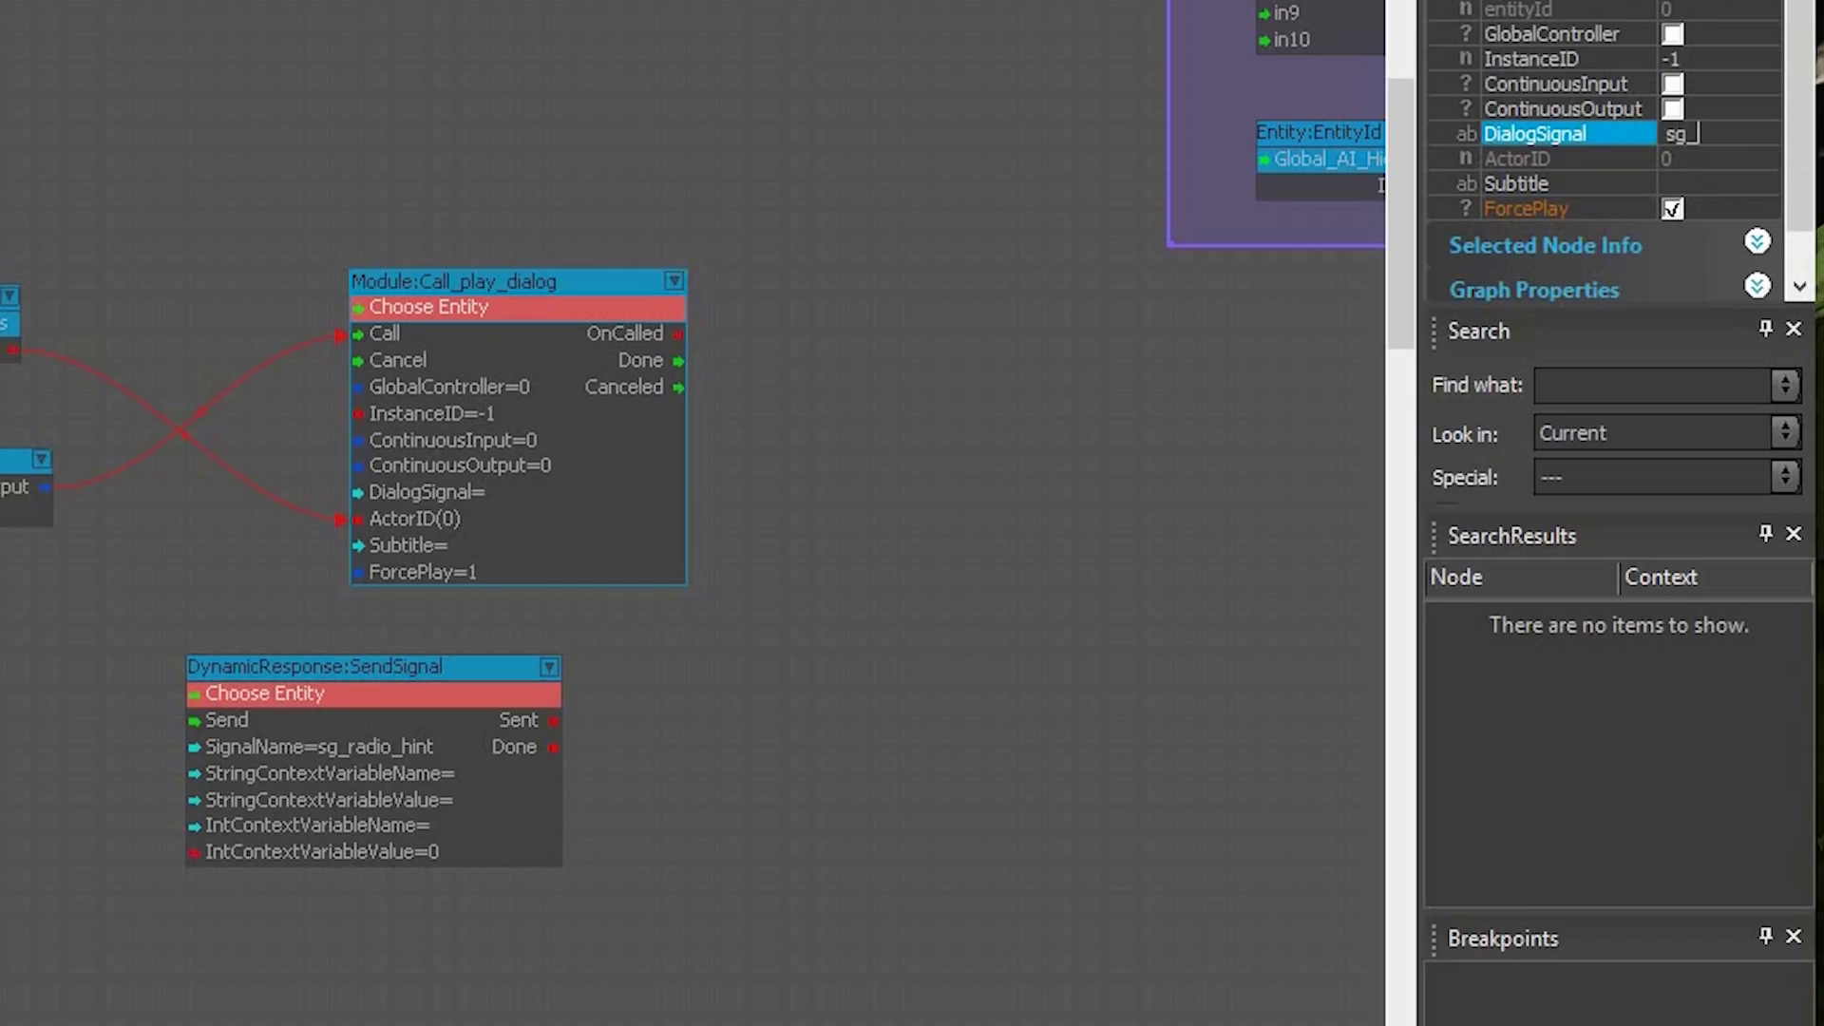
type("io_hint")
key("Return")
left_click(914, 146)
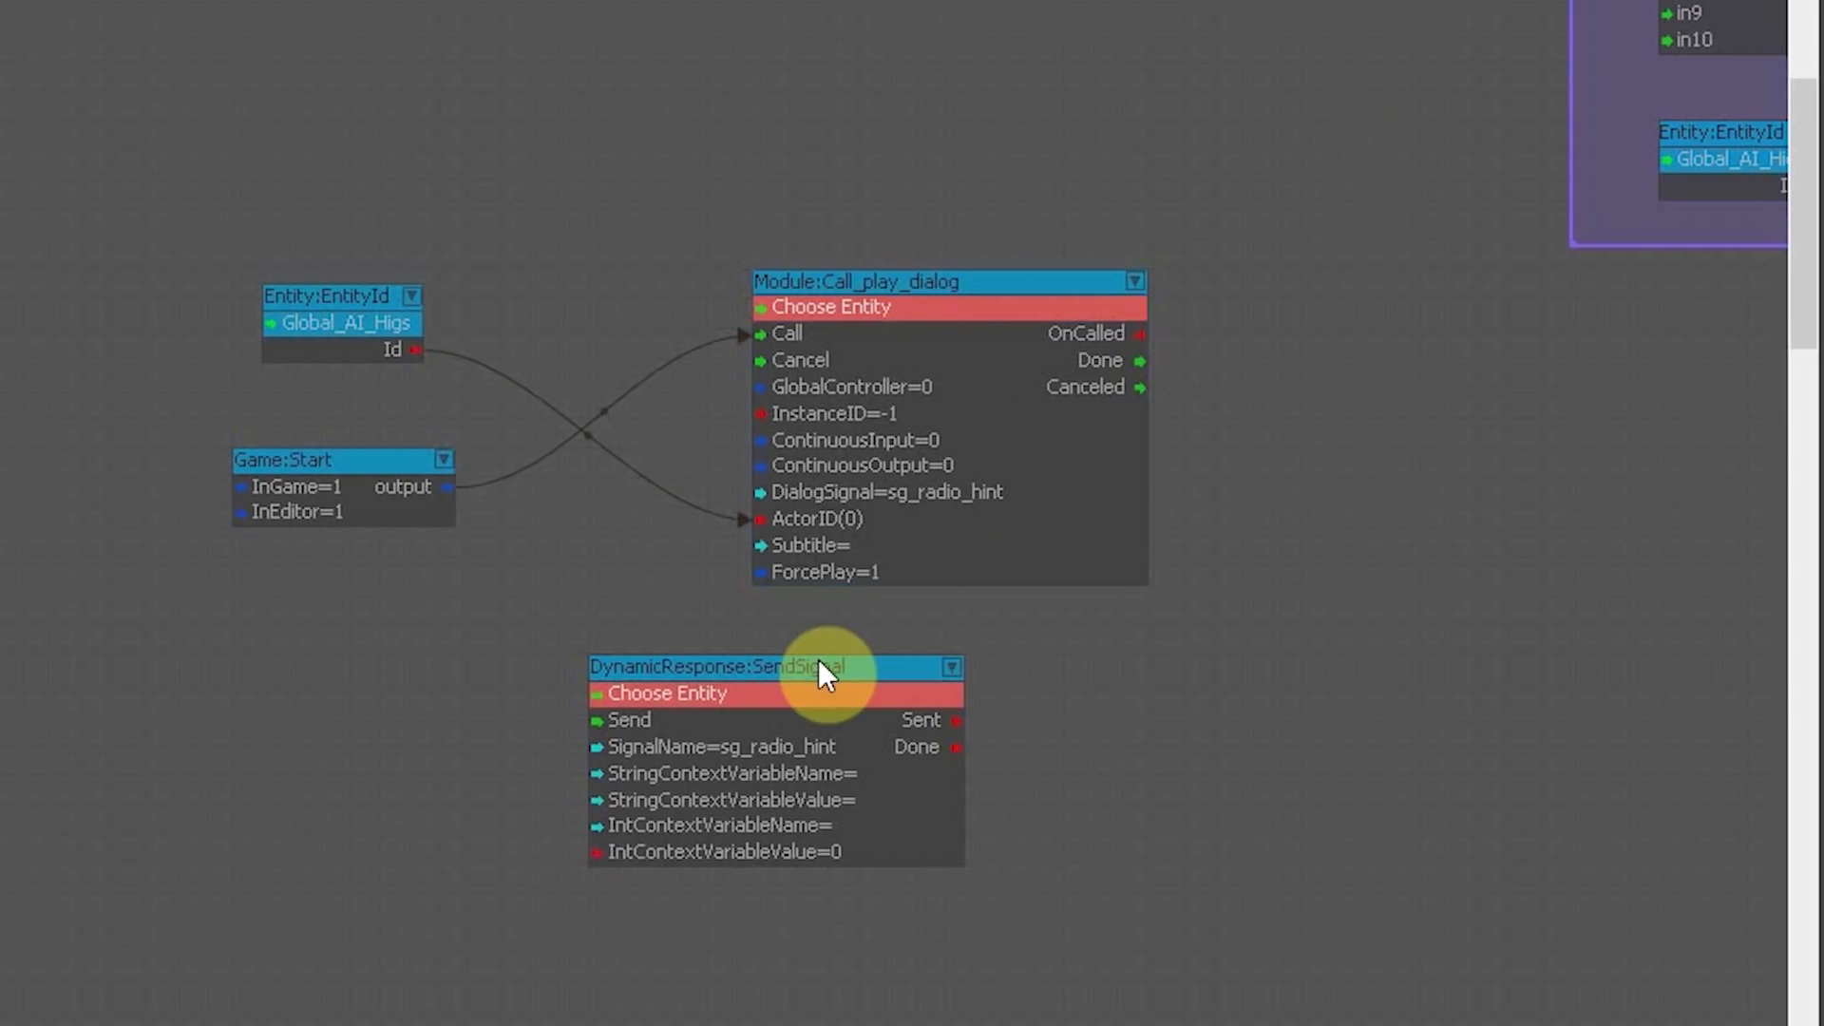
left_click_drag(604, 658, 445, 644)
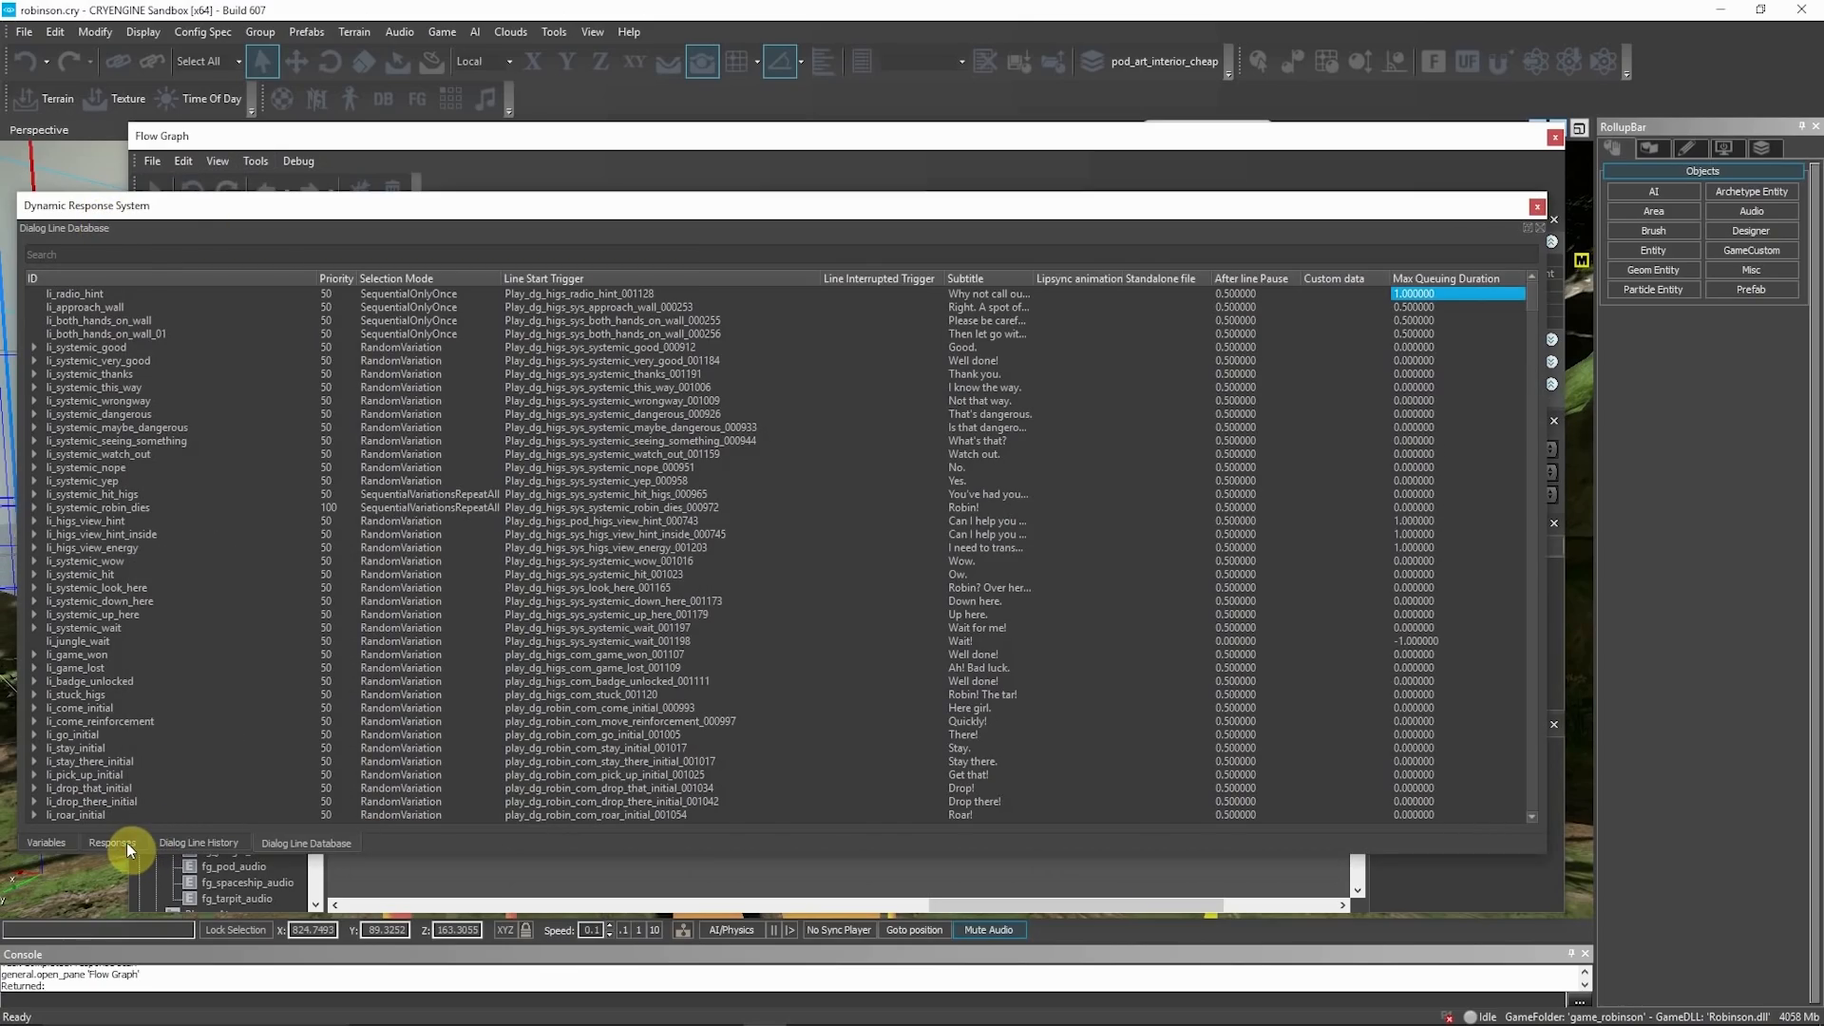
Step: Create a new response named sg_radio_hint in the Responses section of the Dynamic Response System
left_click(128, 842)
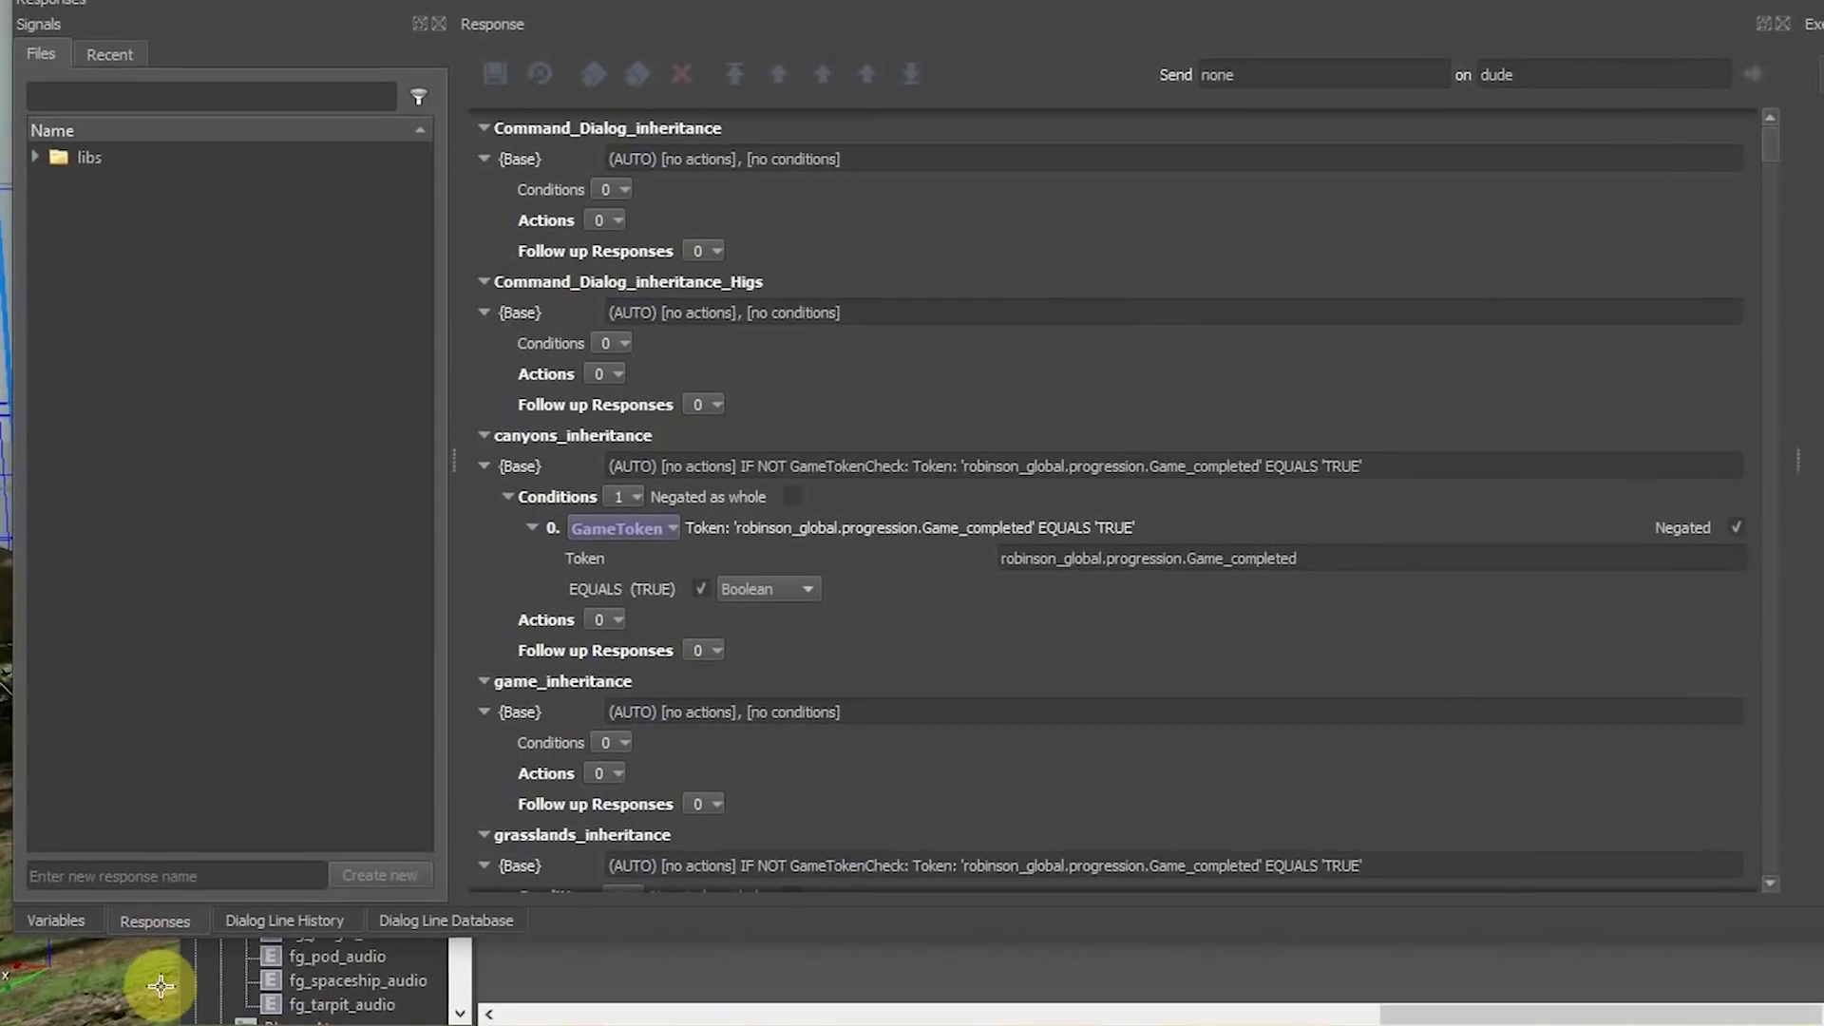
left_click(190, 908)
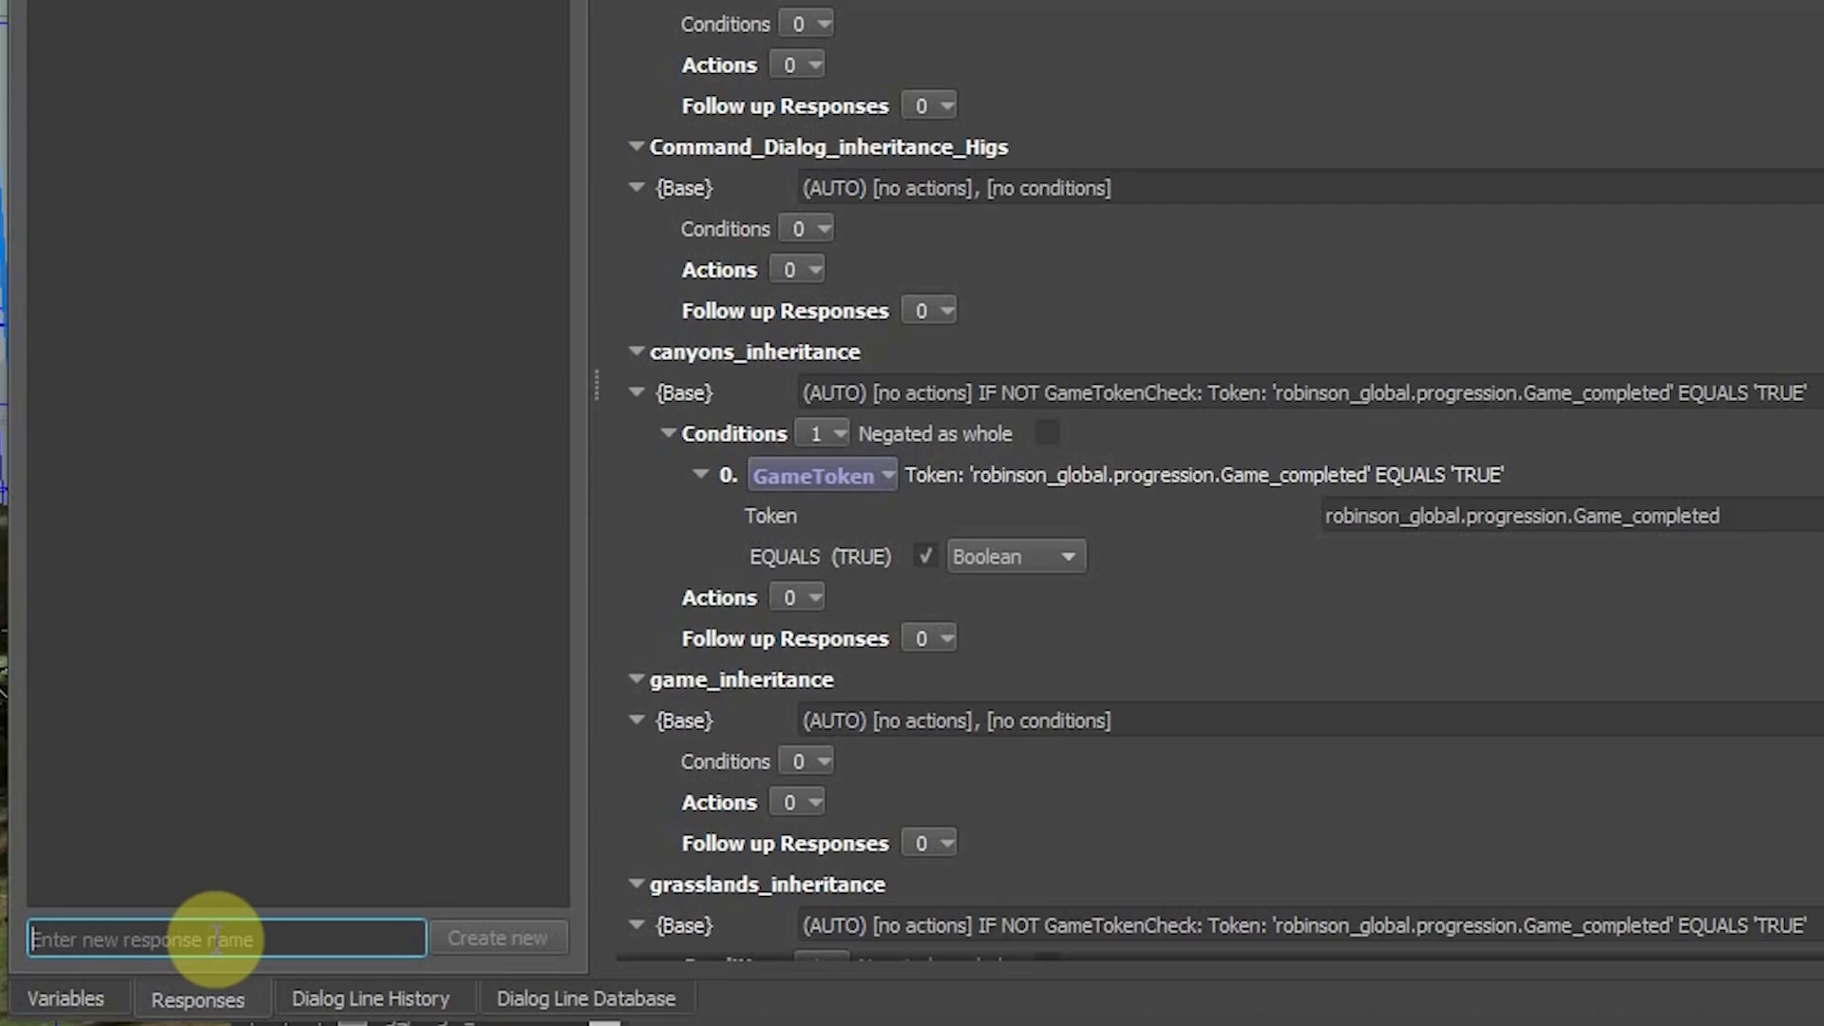
type("sg_radio_hint")
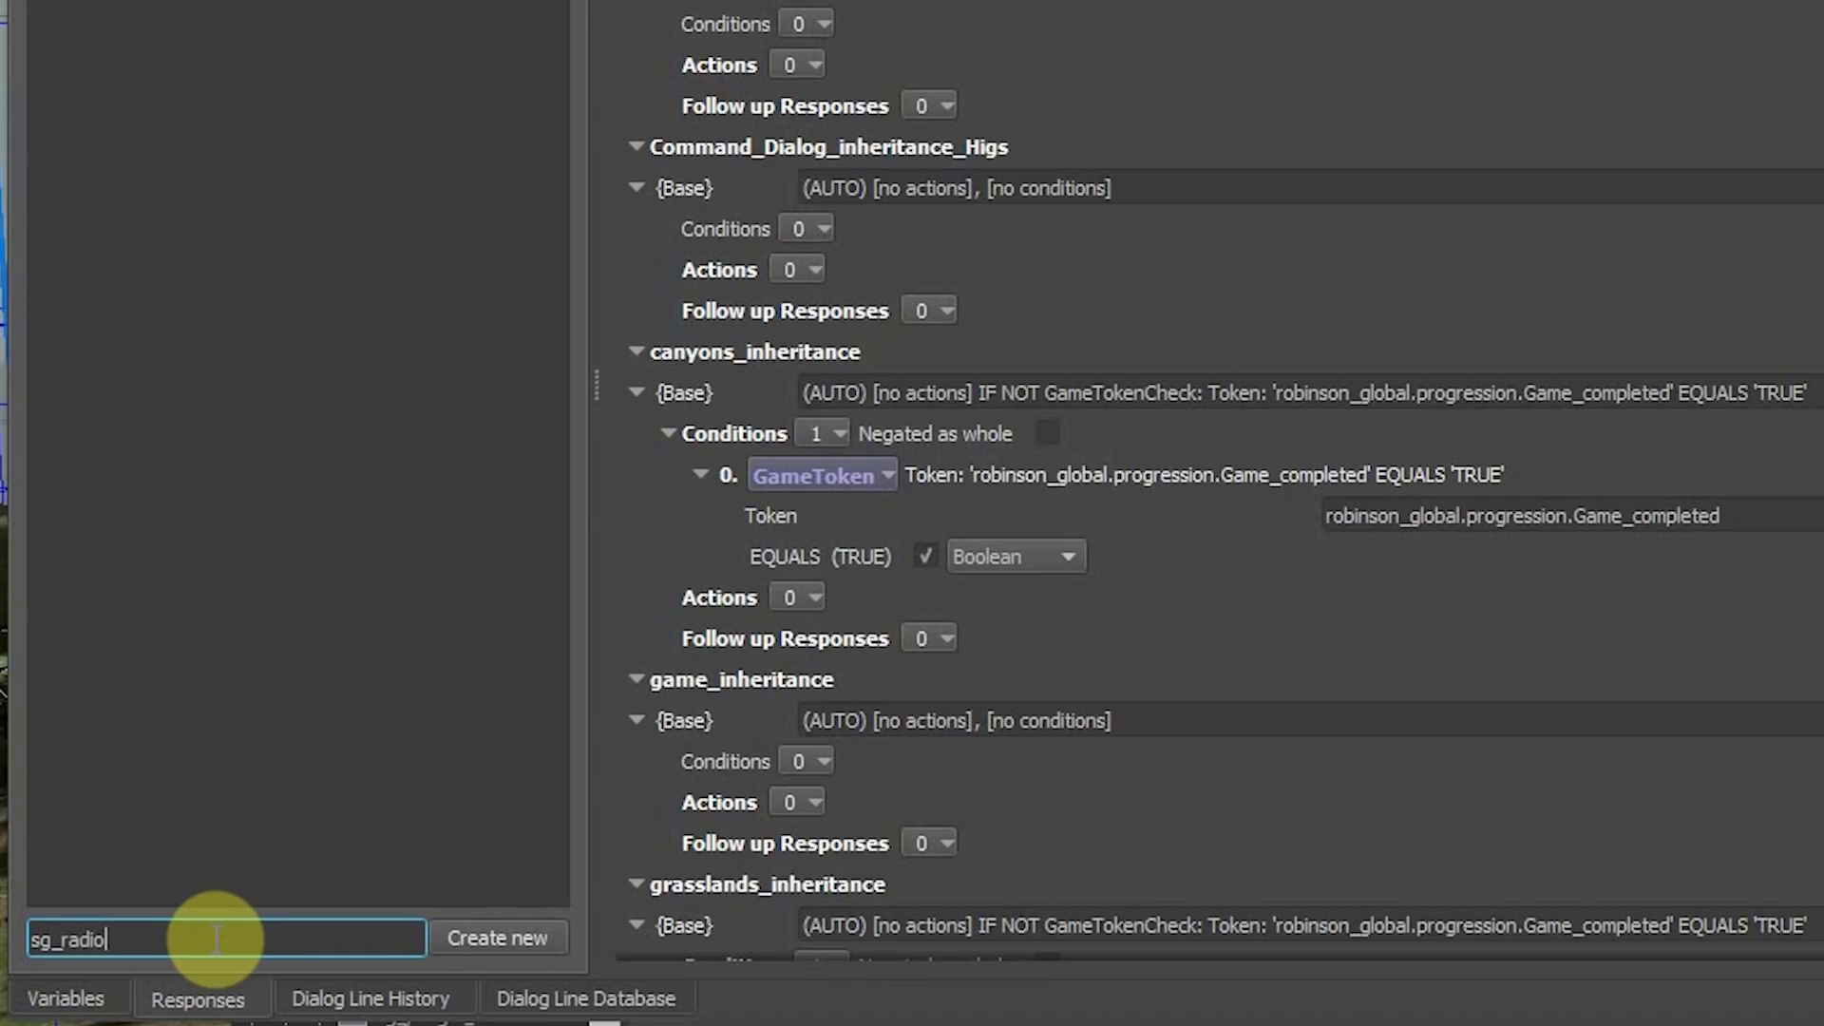
left_click(496, 938)
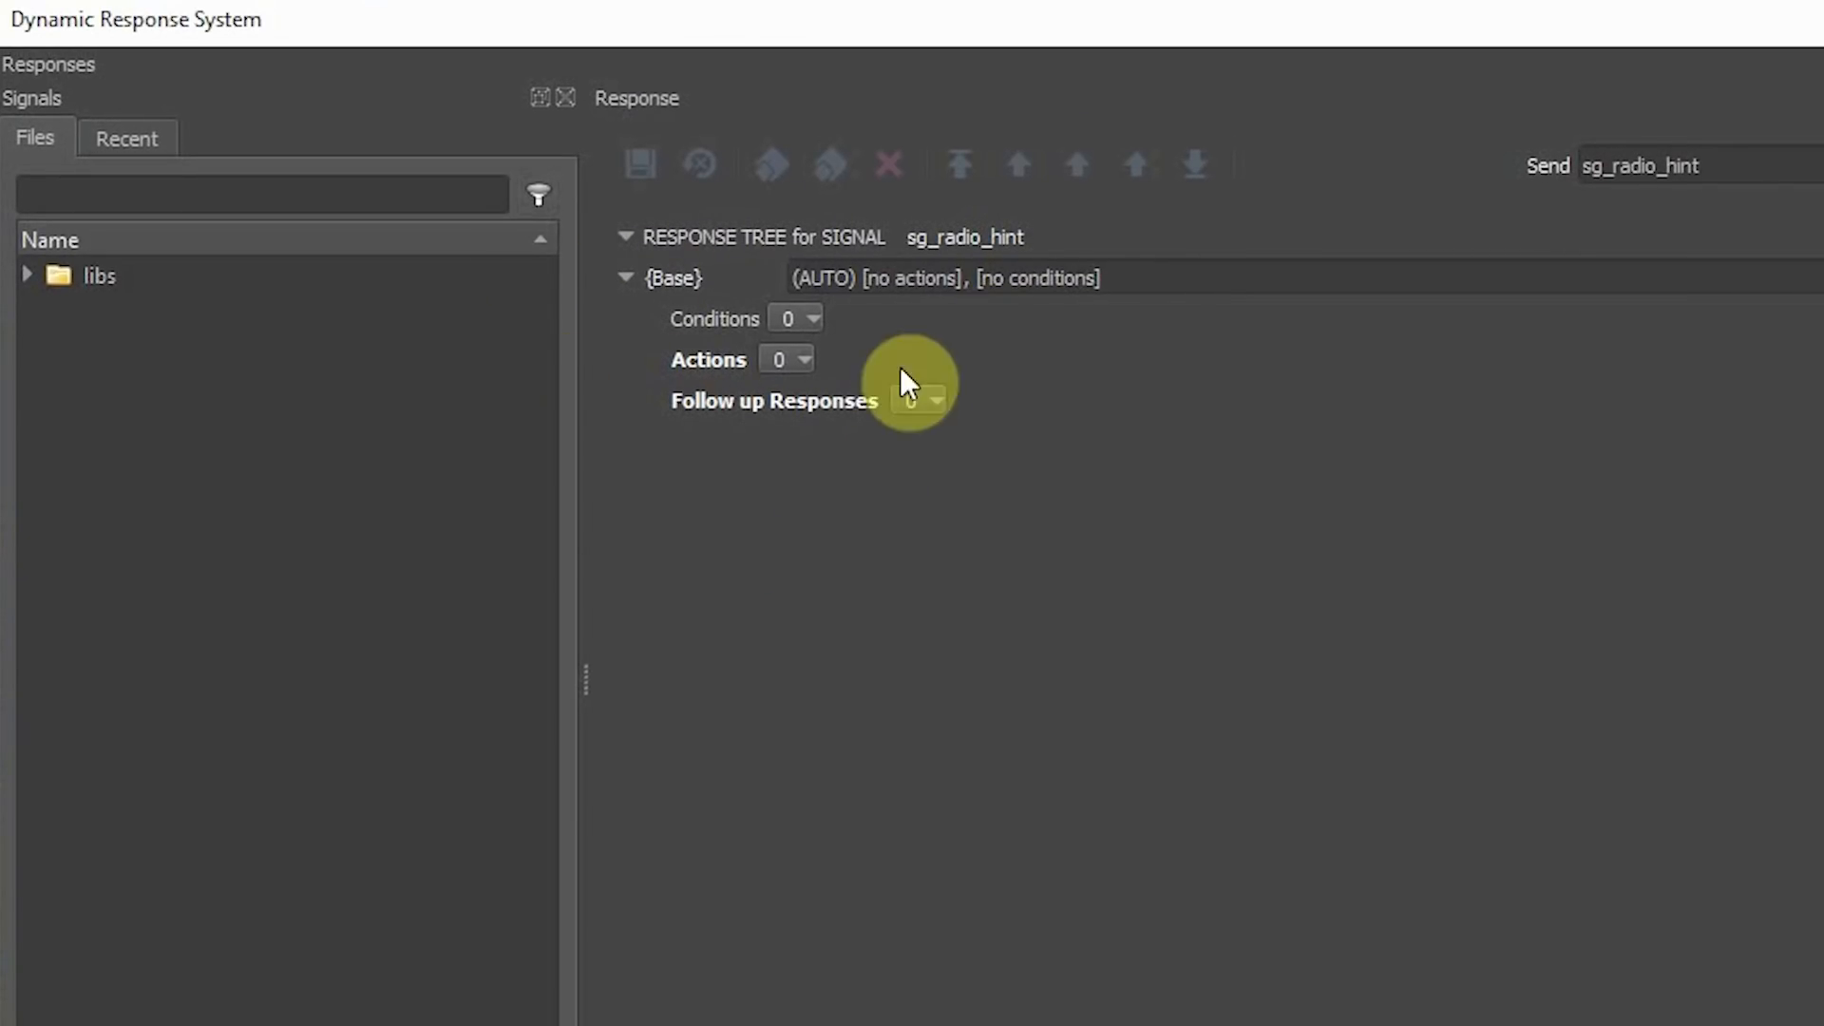
left_click(775, 483)
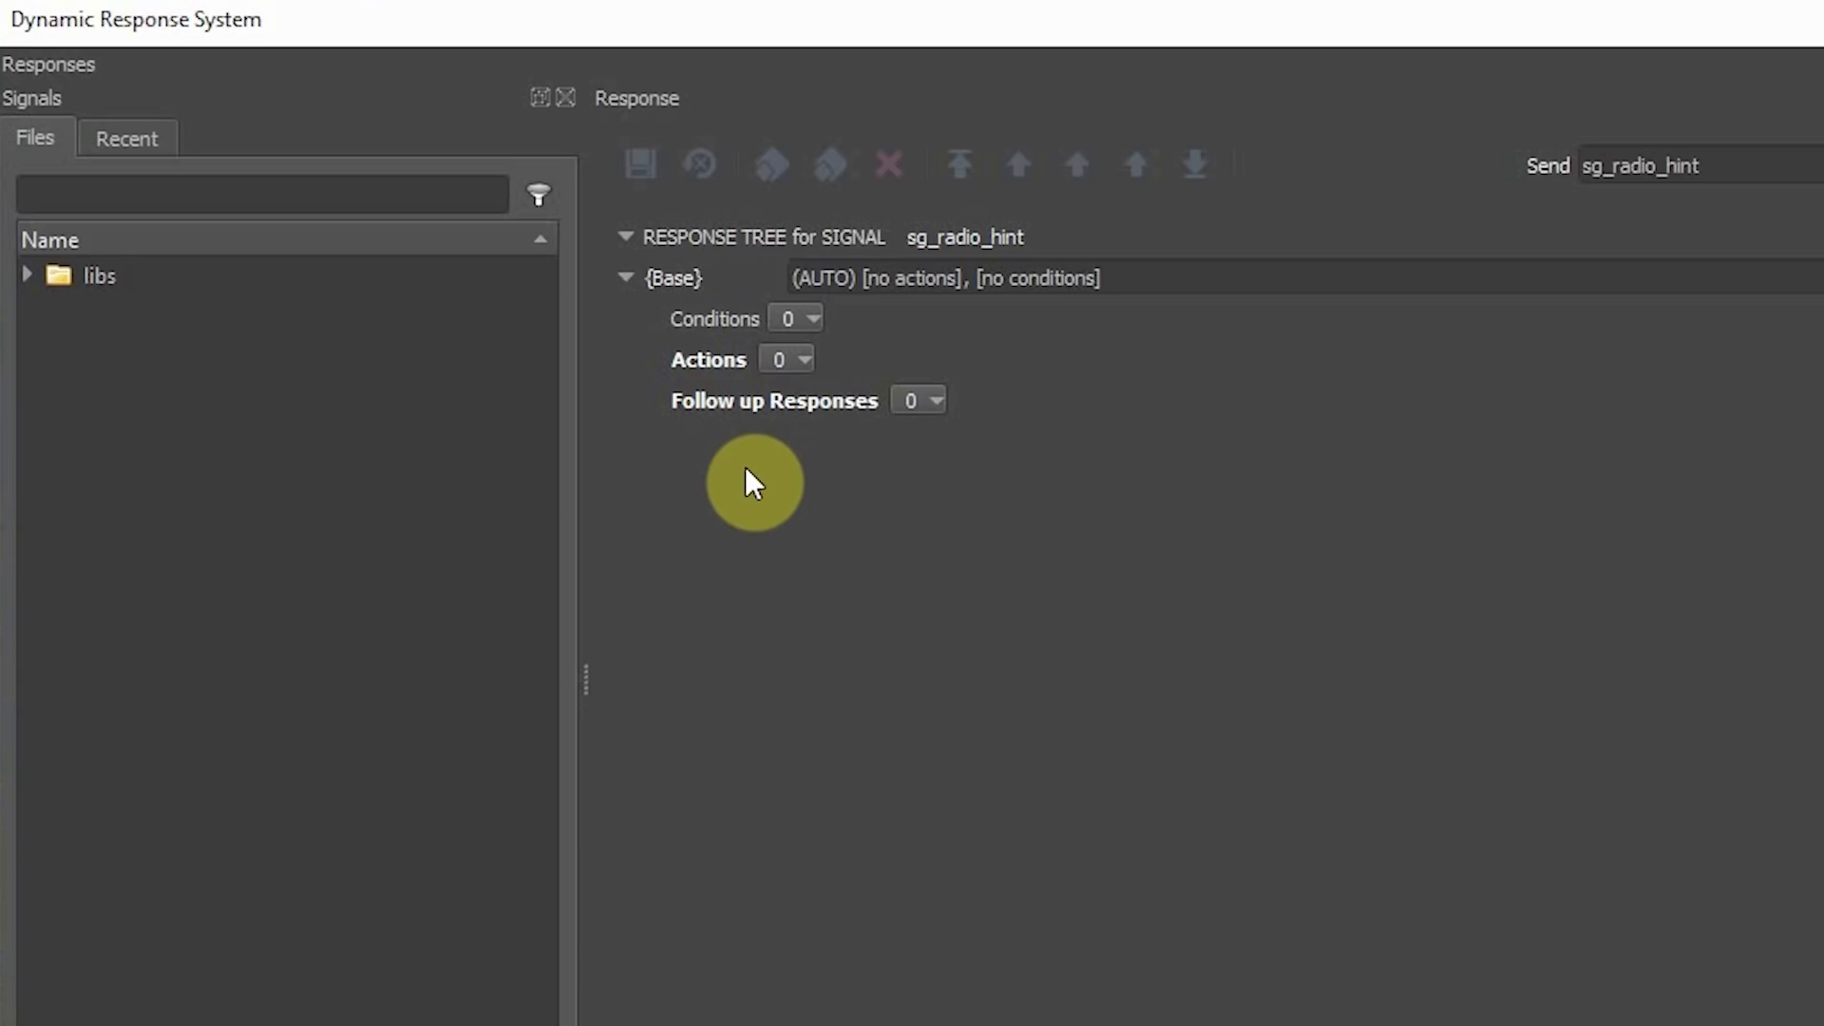
Step: Add a SpeakLine action to the base response and set its line to li_radio_hint
left_click(781, 361)
left_click(805, 400)
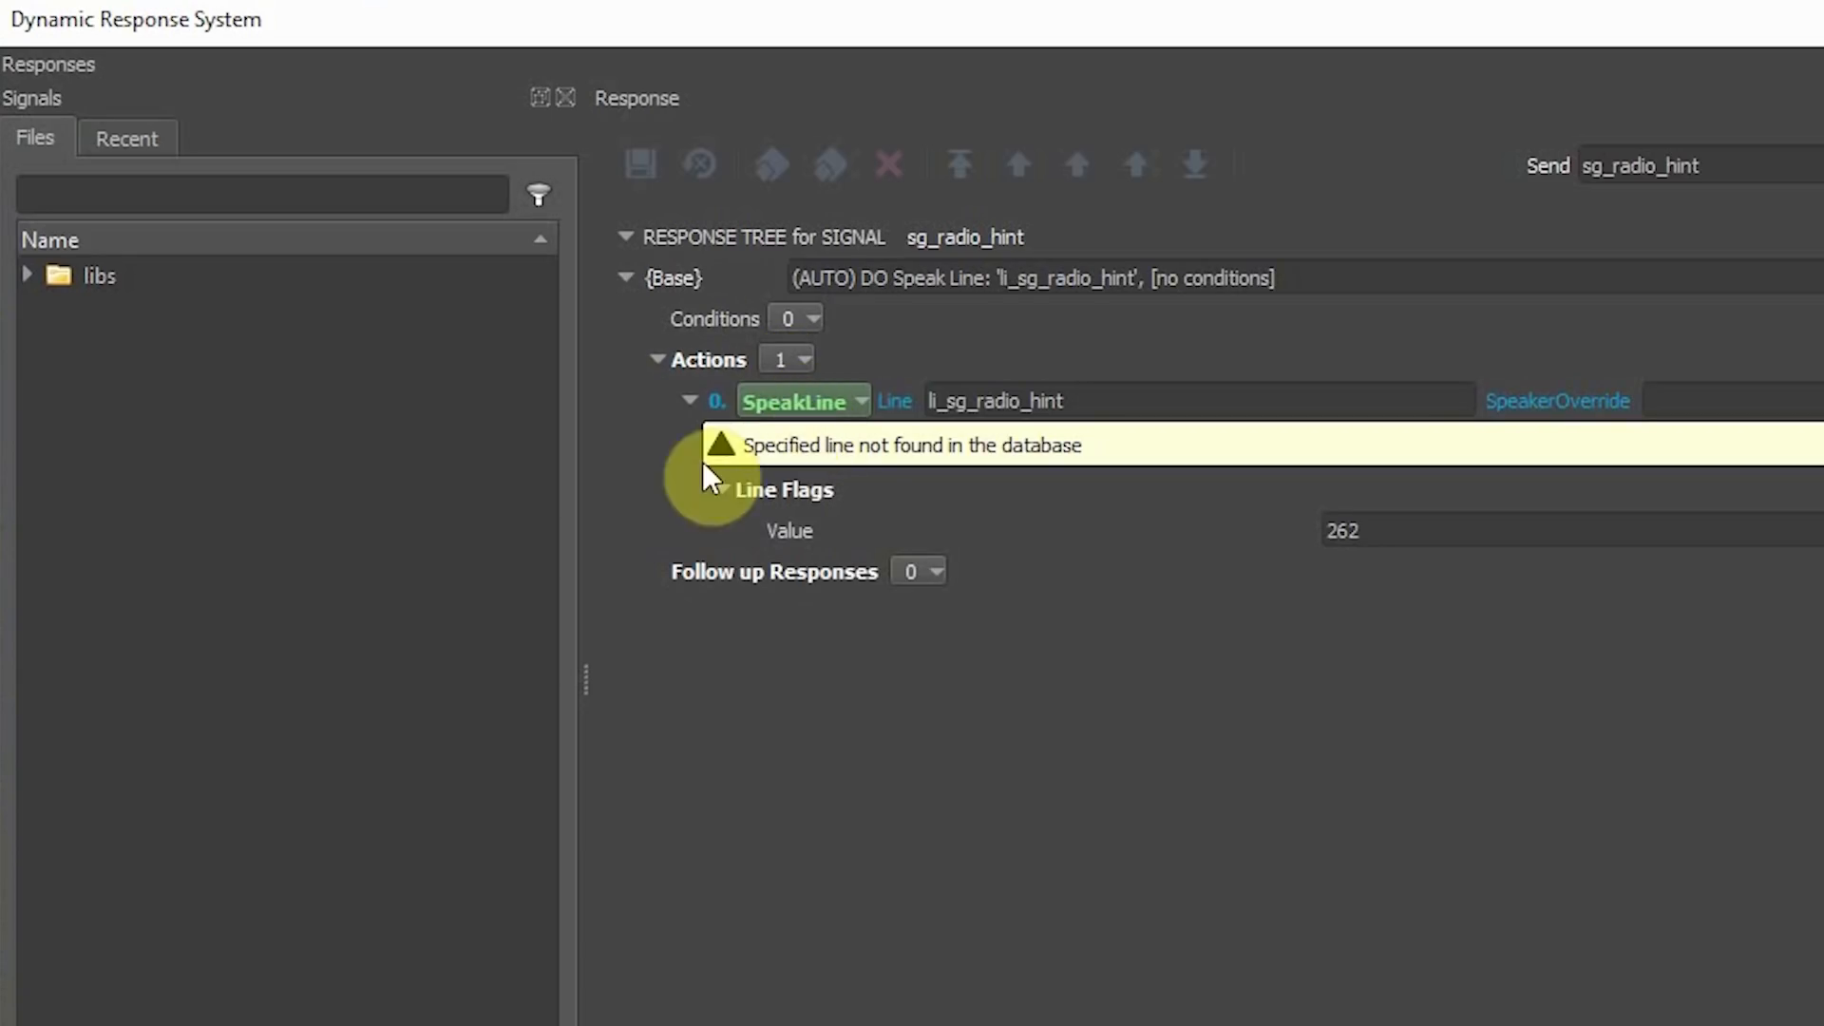
left_click(823, 769)
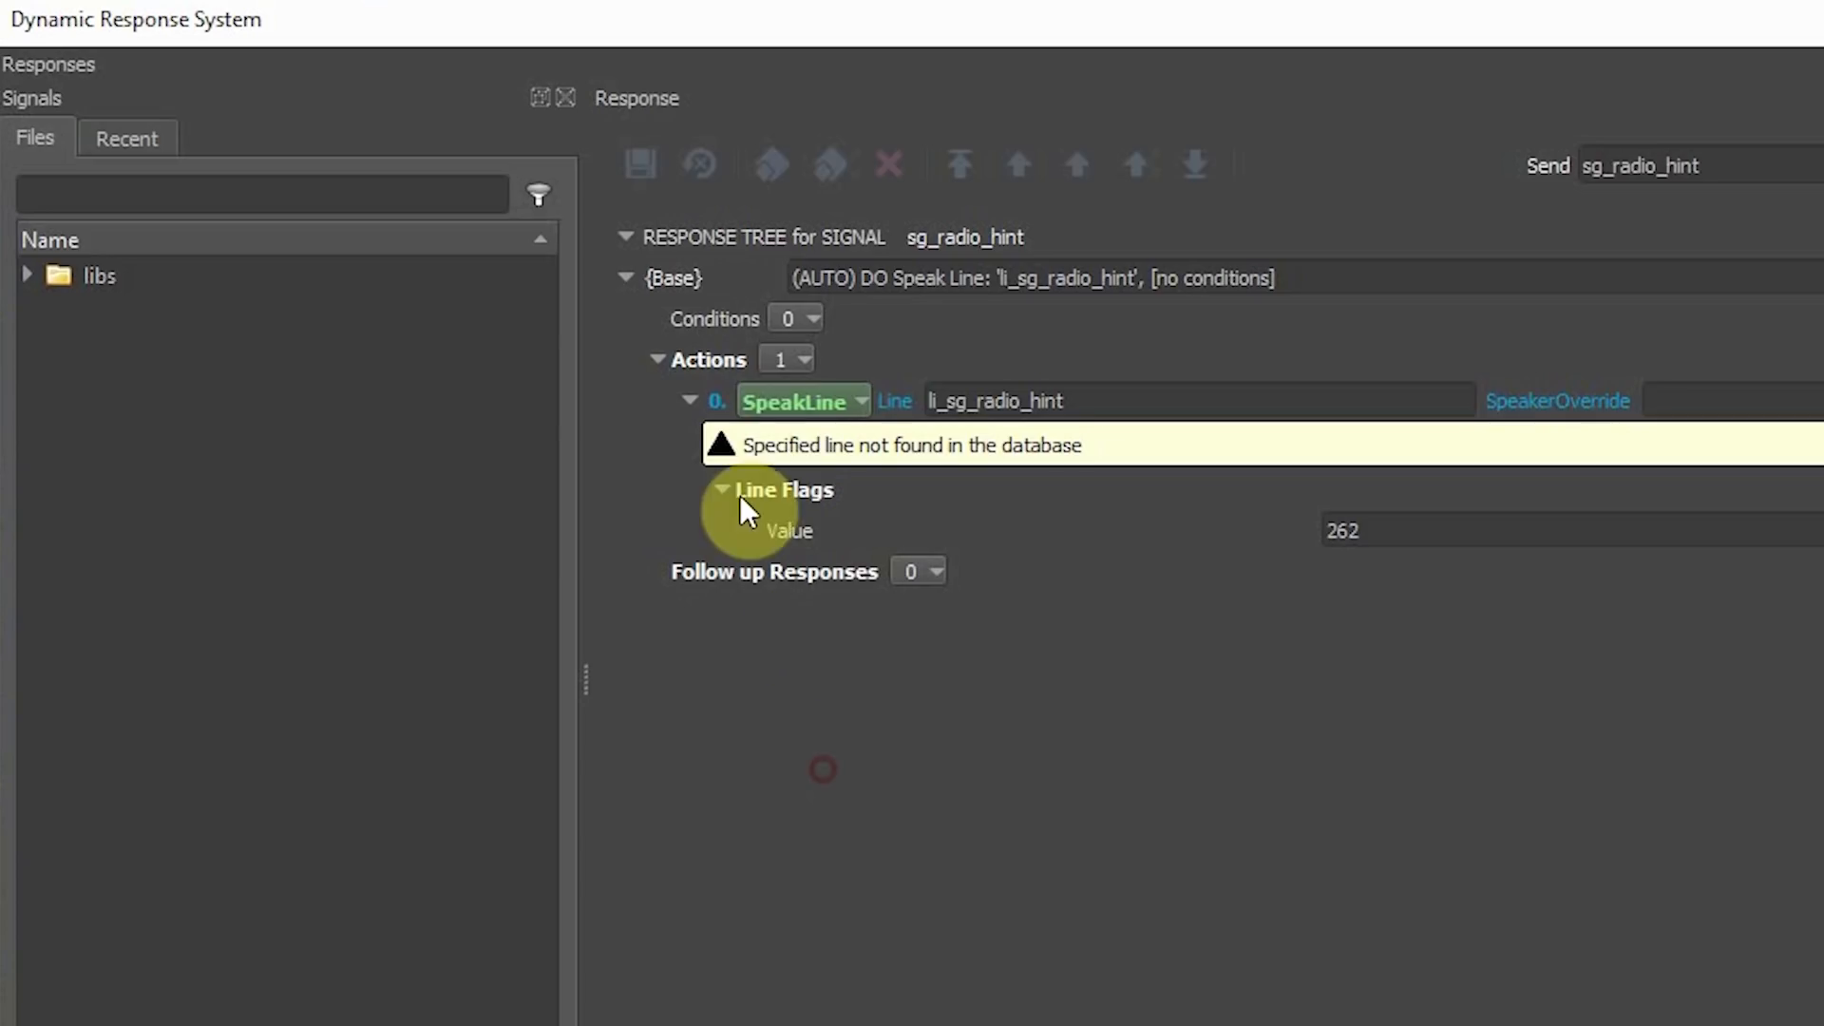
double_click(969, 403)
left_click(986, 400)
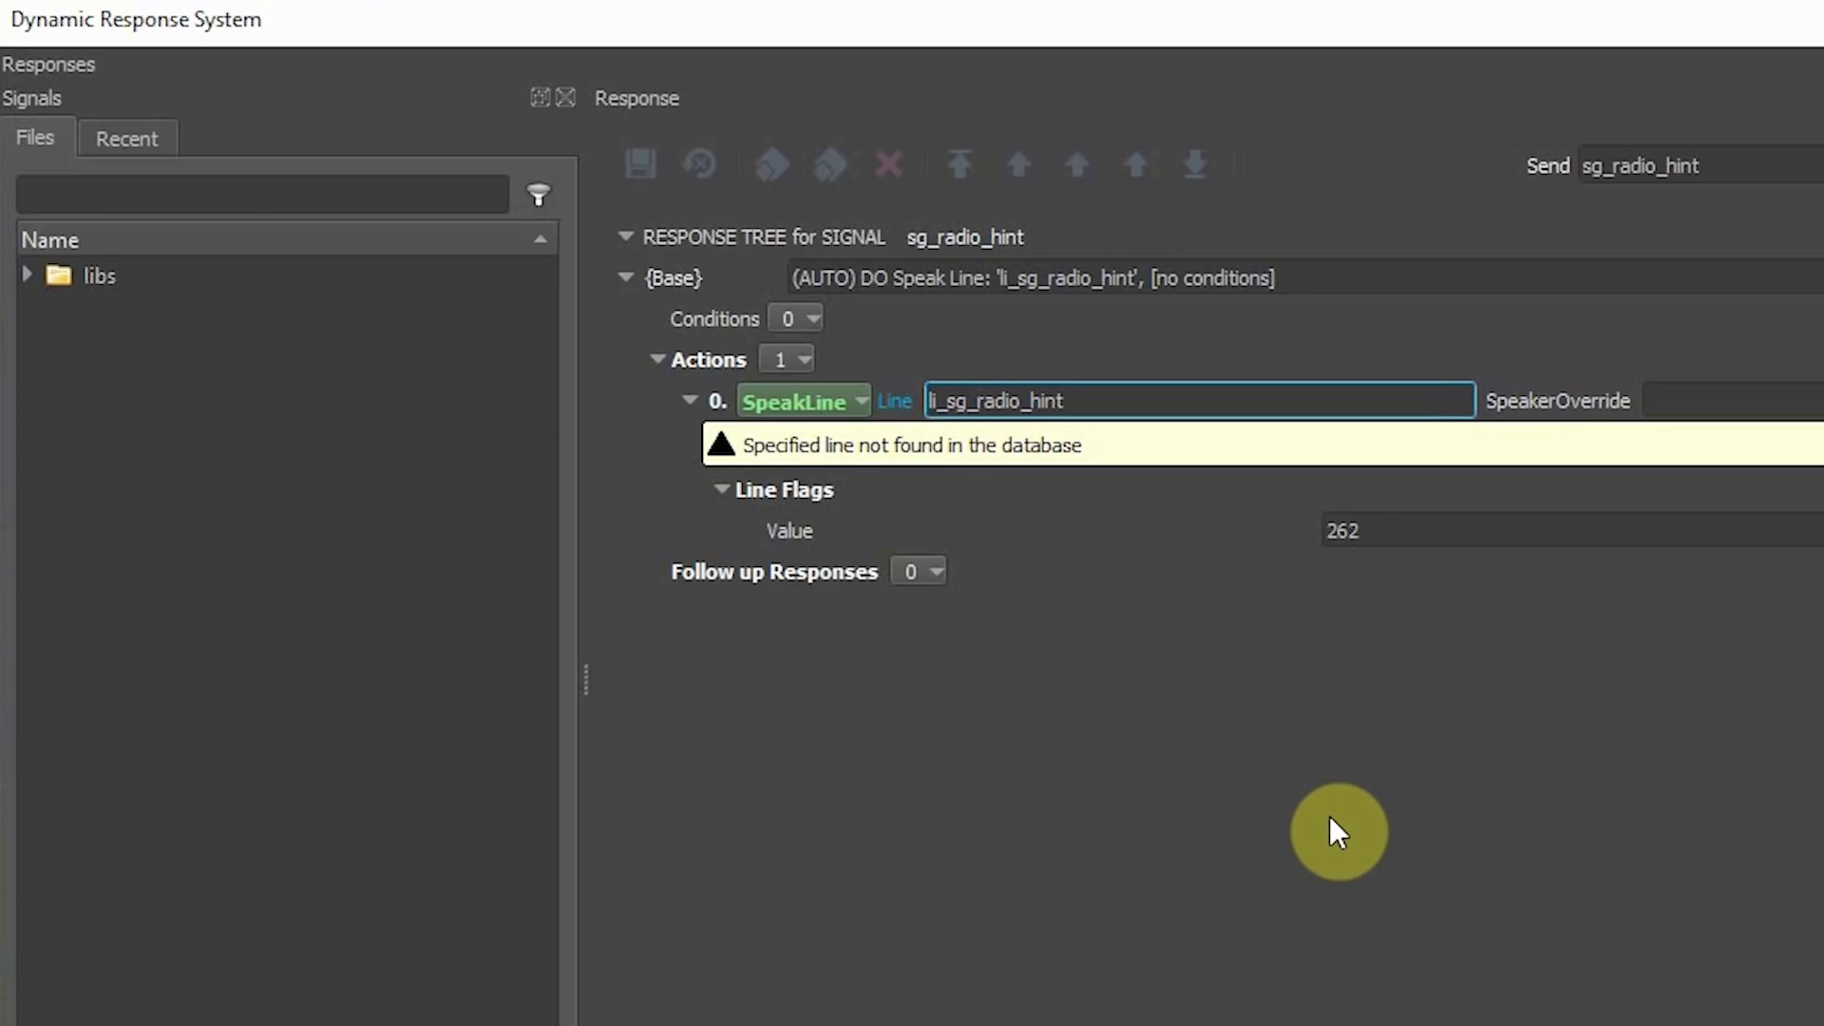
key("BackSpace")
key("BackSpace")
key("BackSpace")
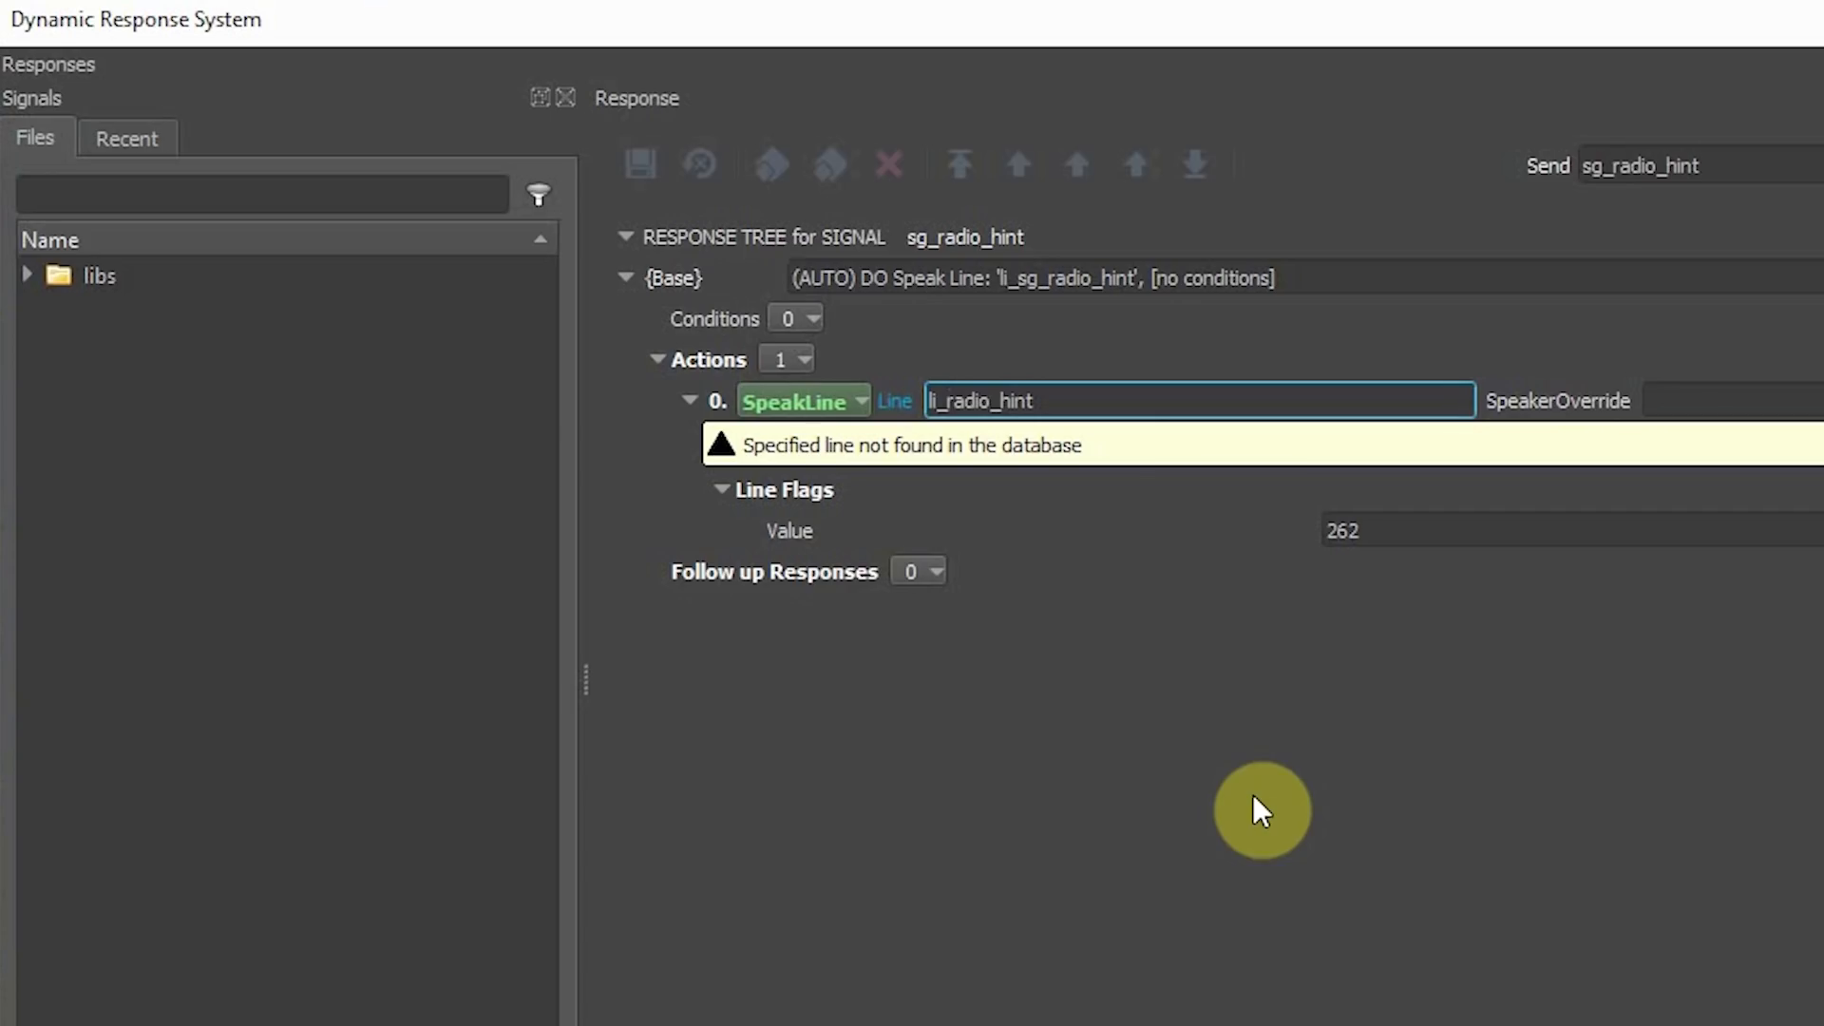
Step: Remove the SpeakLine action from the base response
left_click(708, 398)
right_click(709, 397)
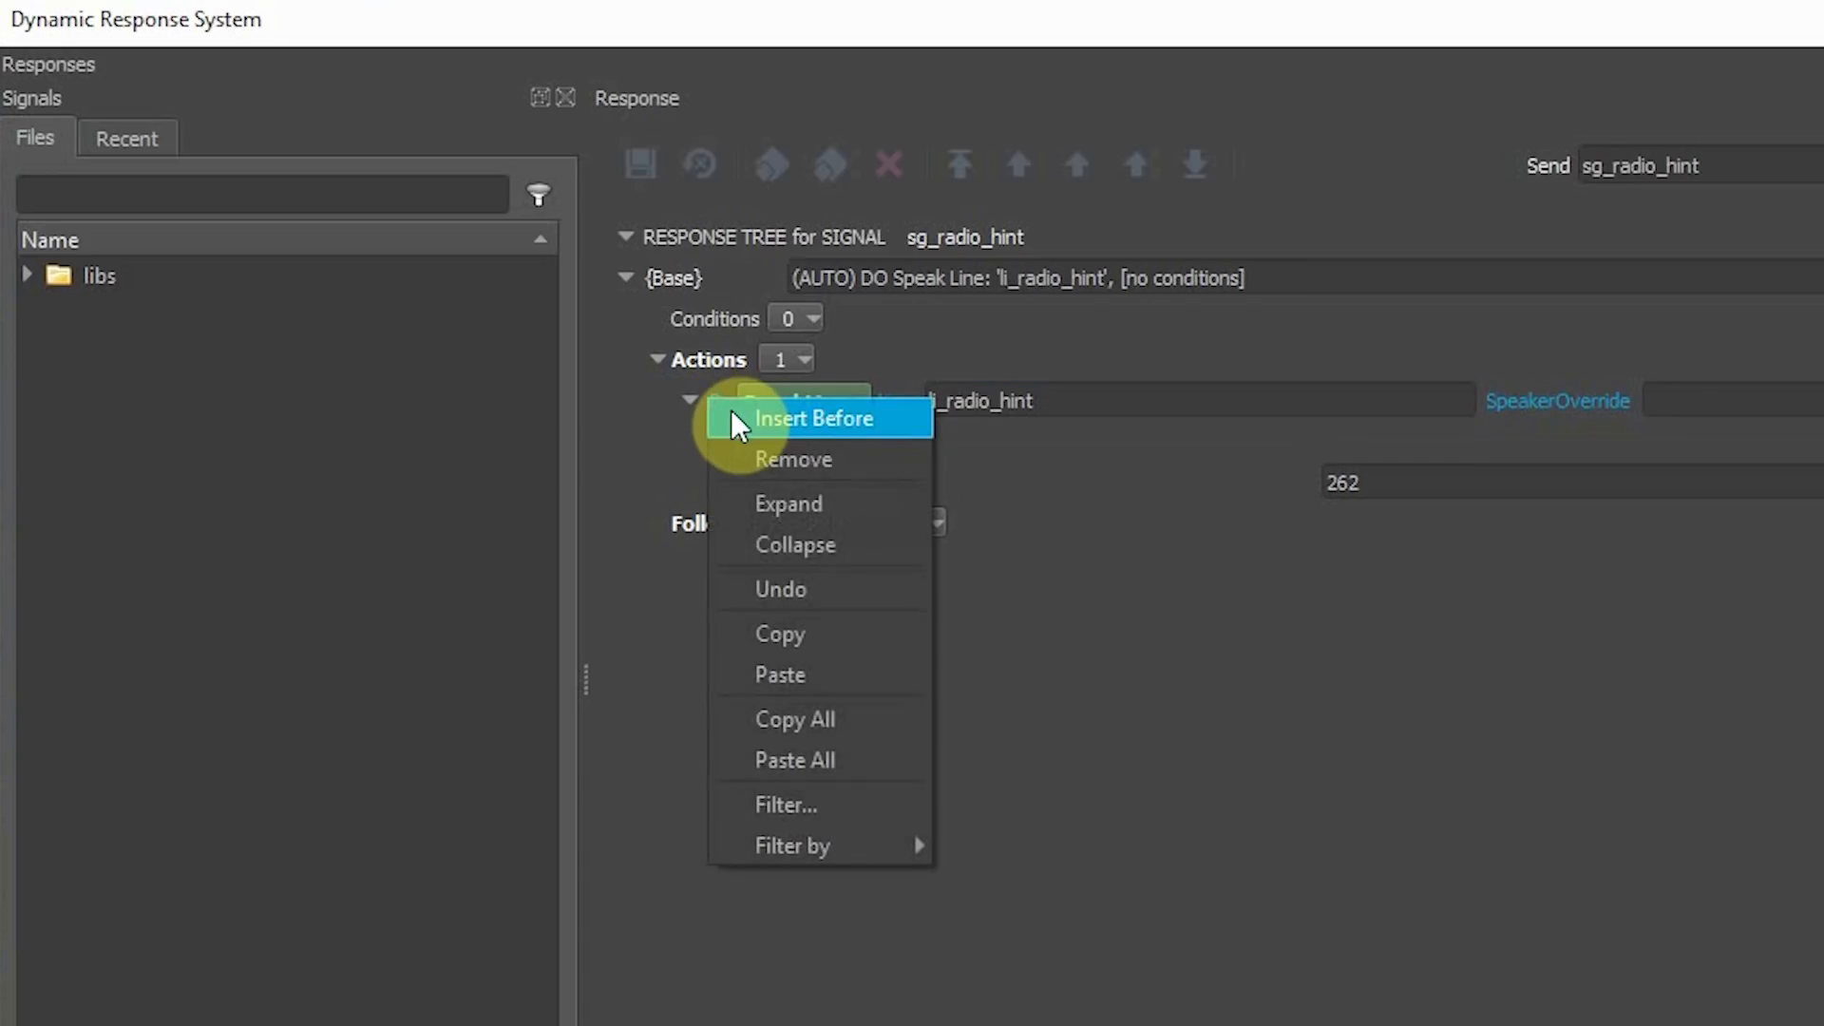
left_click(803, 460)
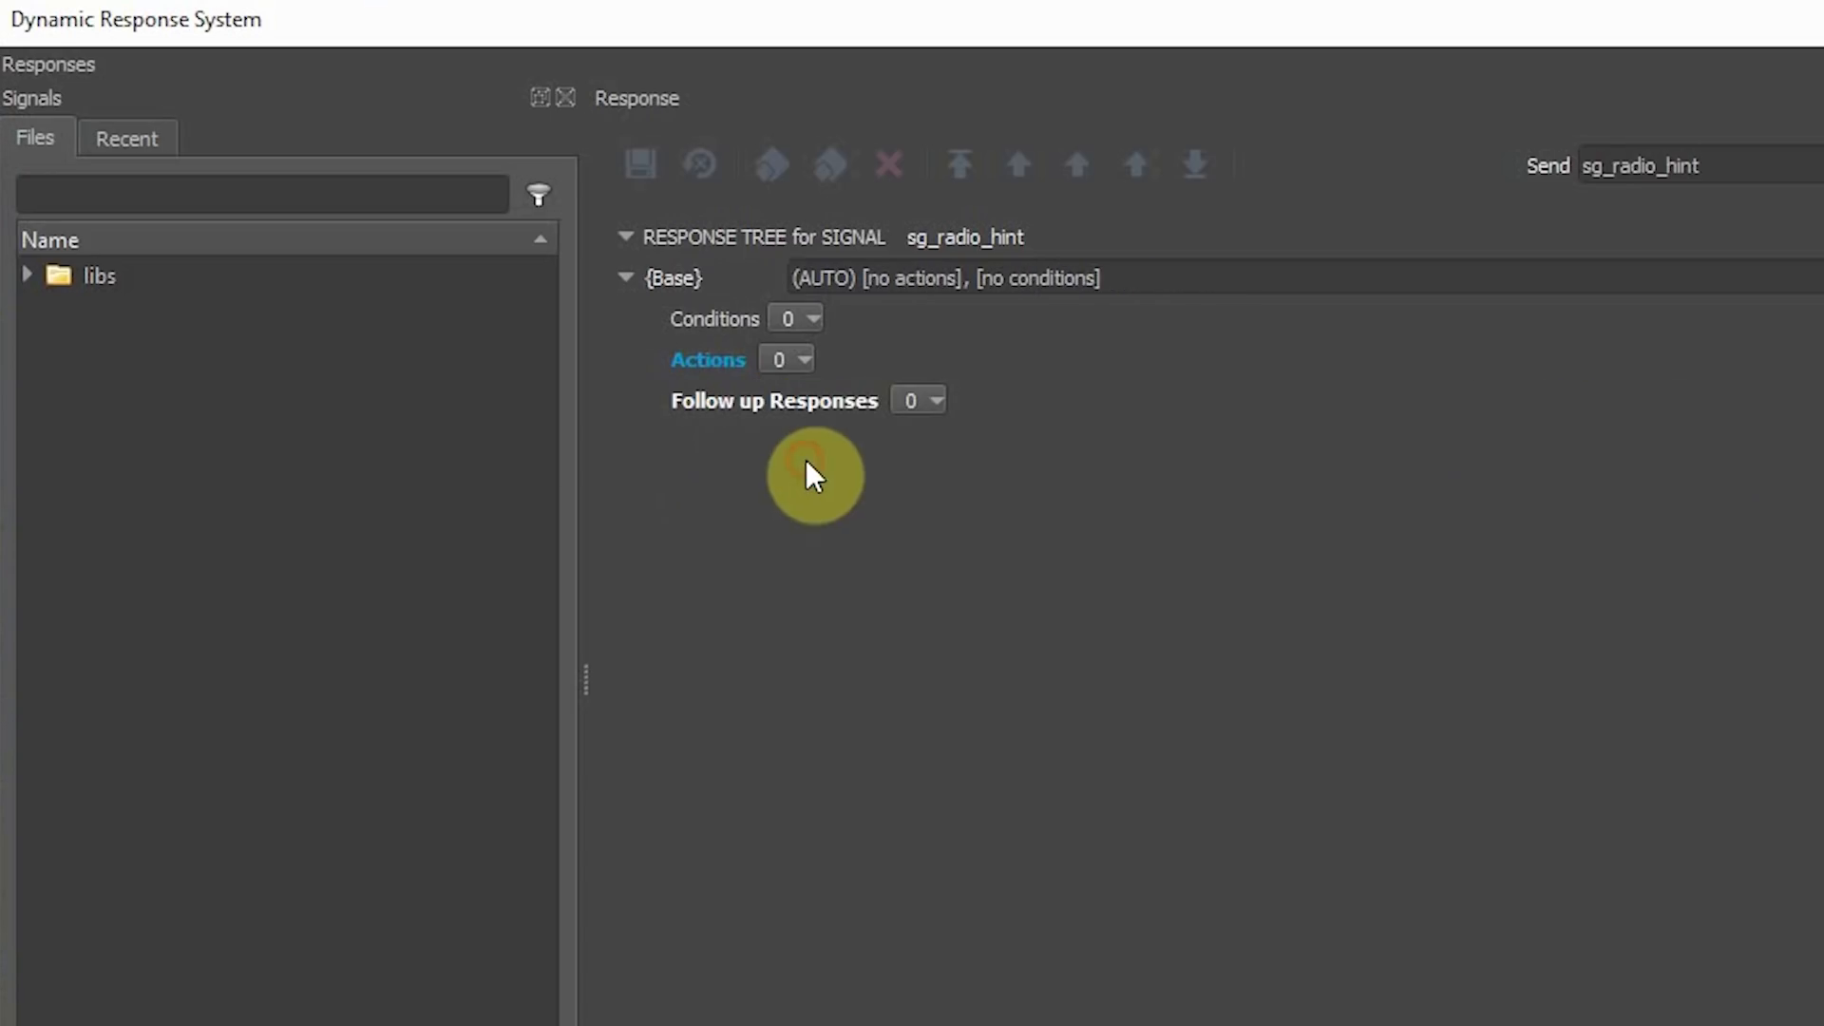
right_click(797, 333)
left_click(1212, 389)
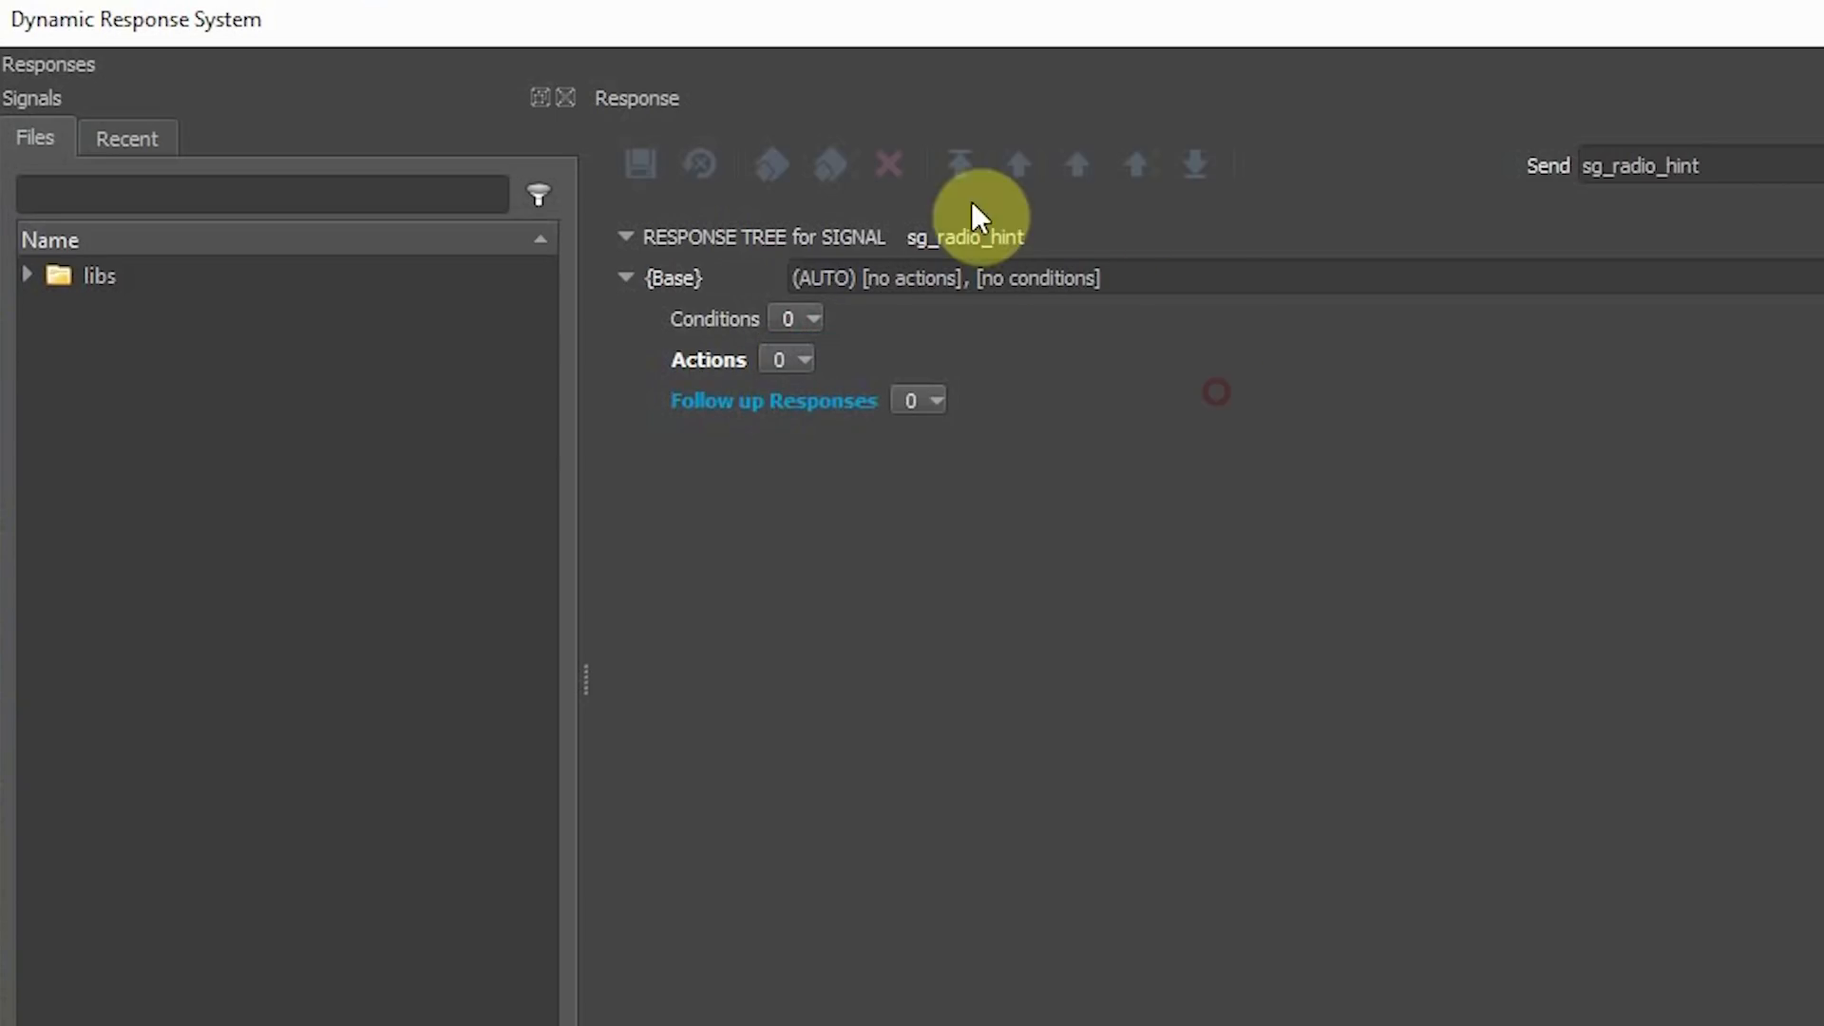
Step: Insert an Inherit Conditions condition in the base response that inherits from game_inheritance
right_click(813, 333)
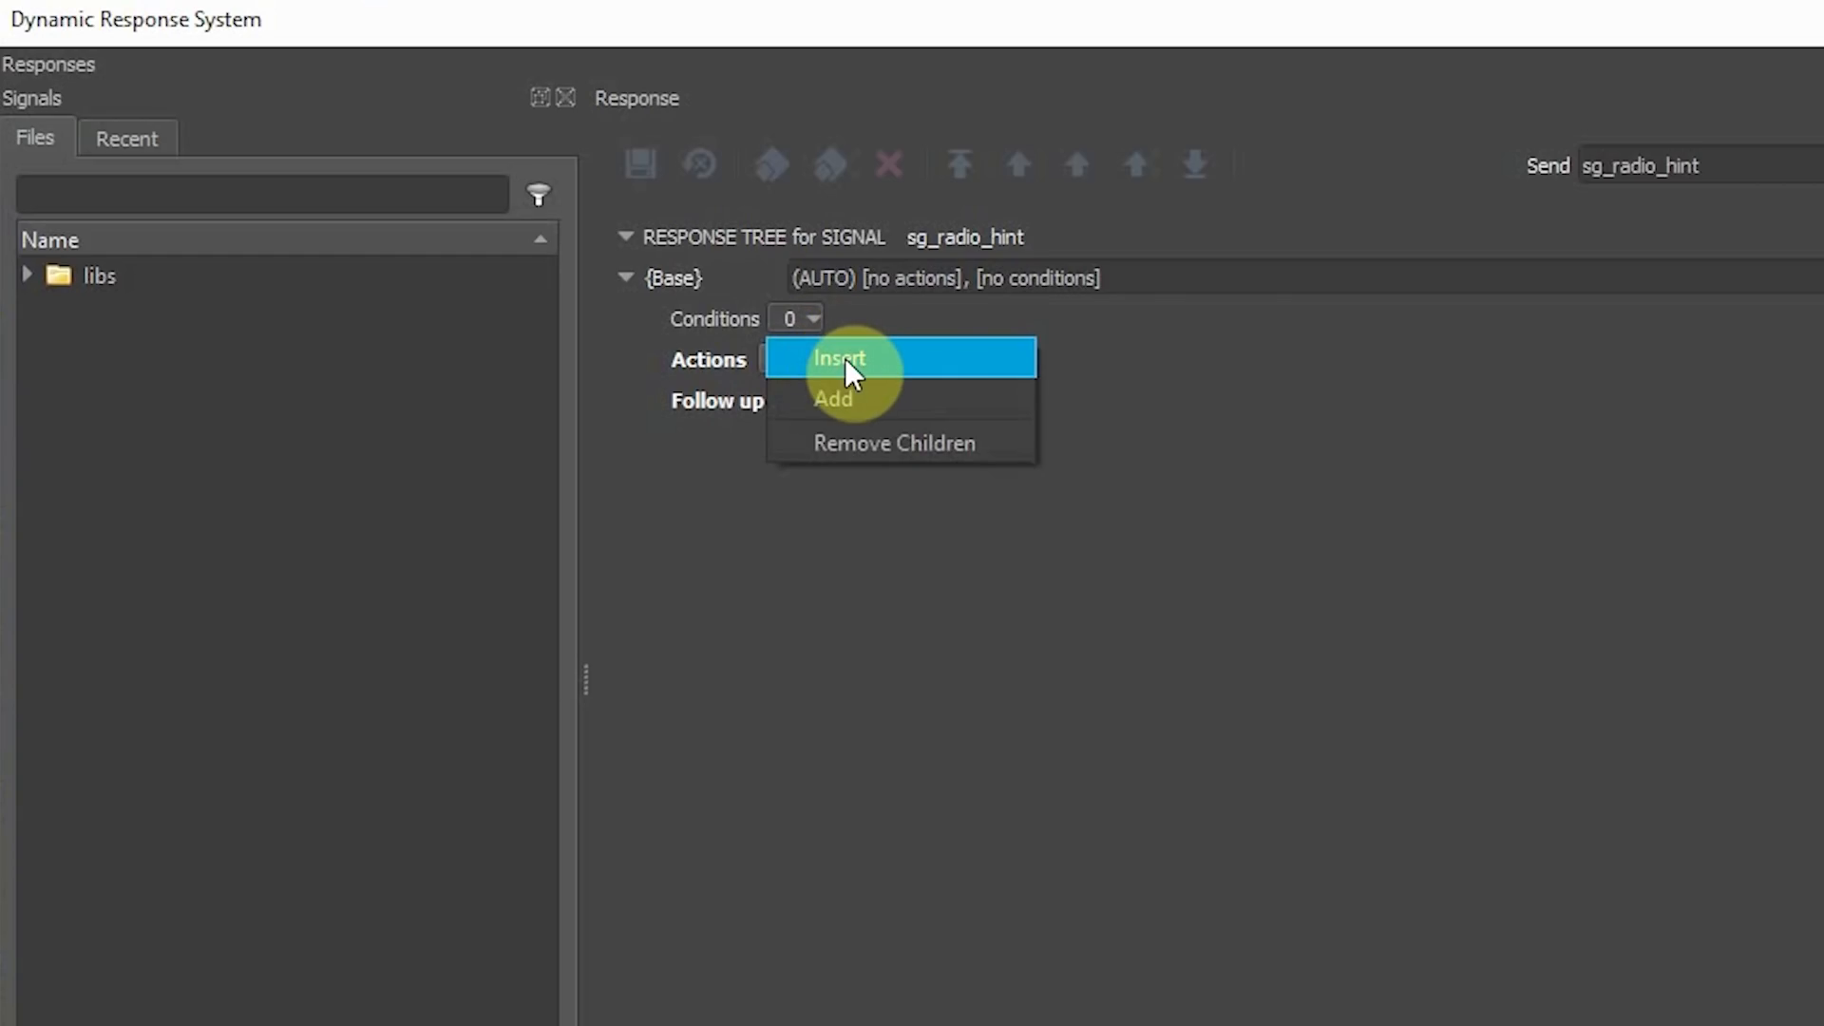
left_click(846, 357)
left_click(837, 363)
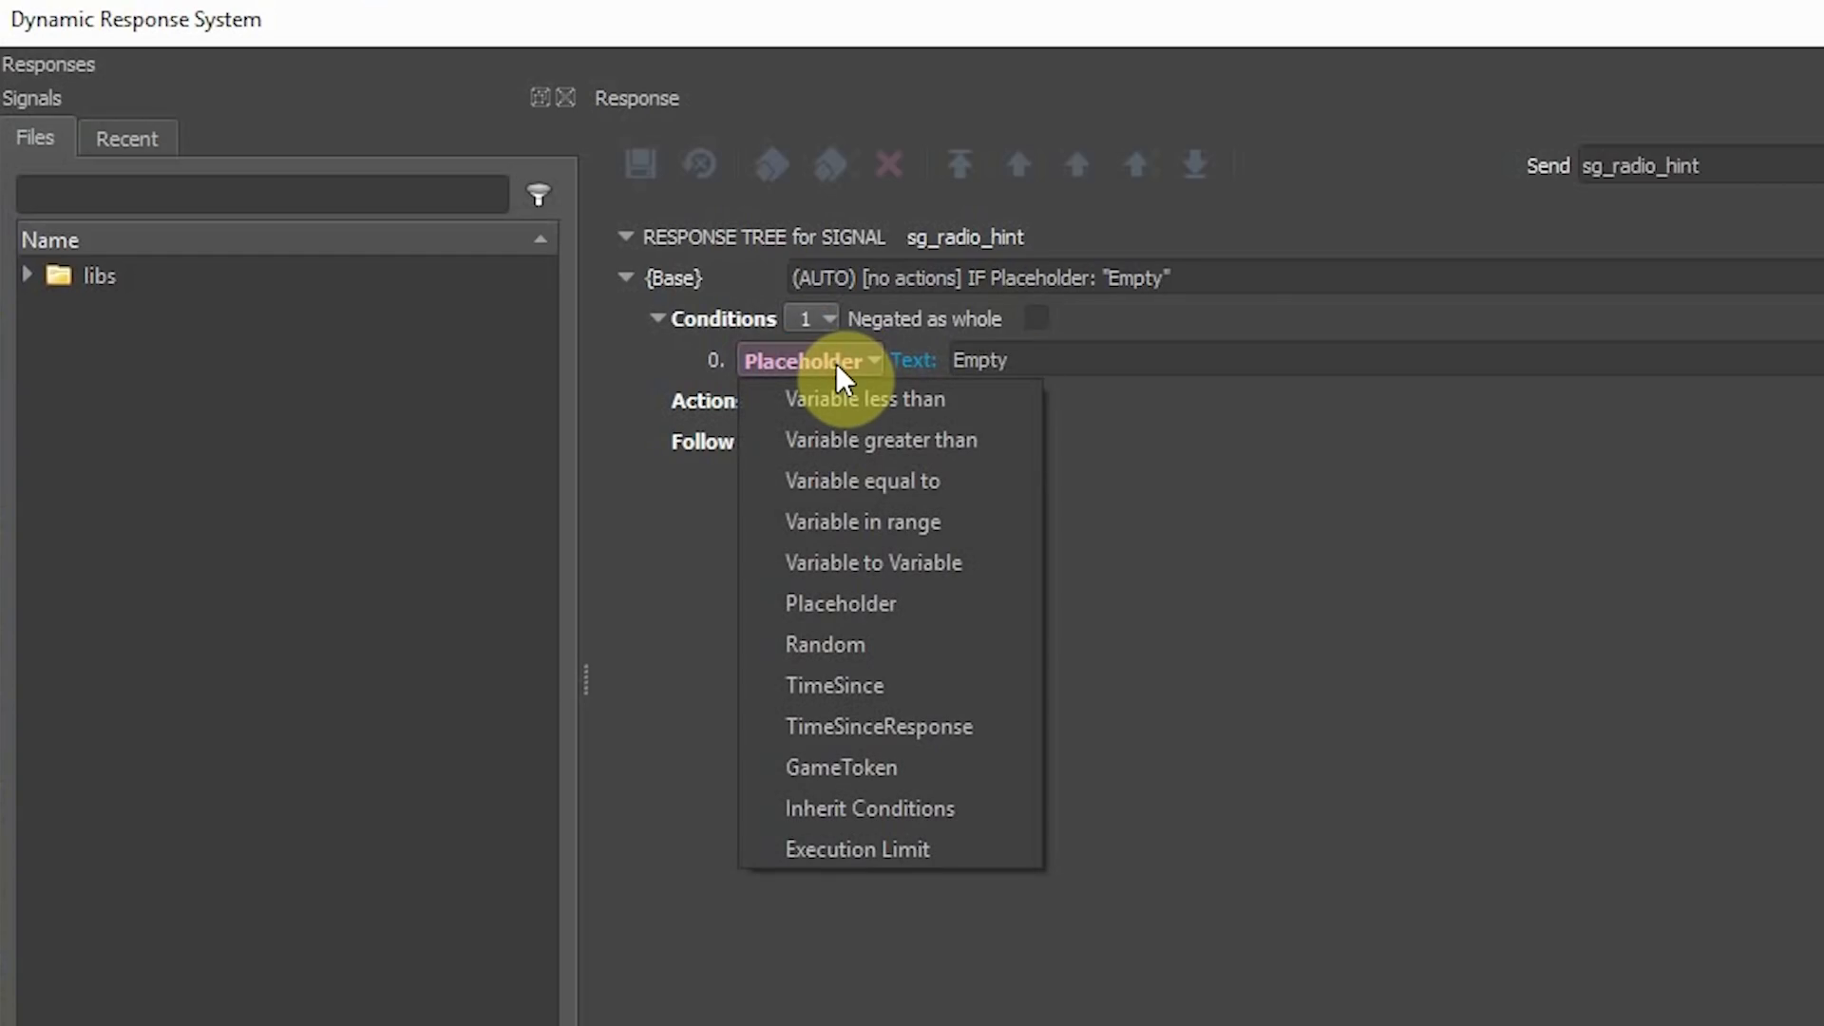
left_click(953, 808)
left_click(1272, 360)
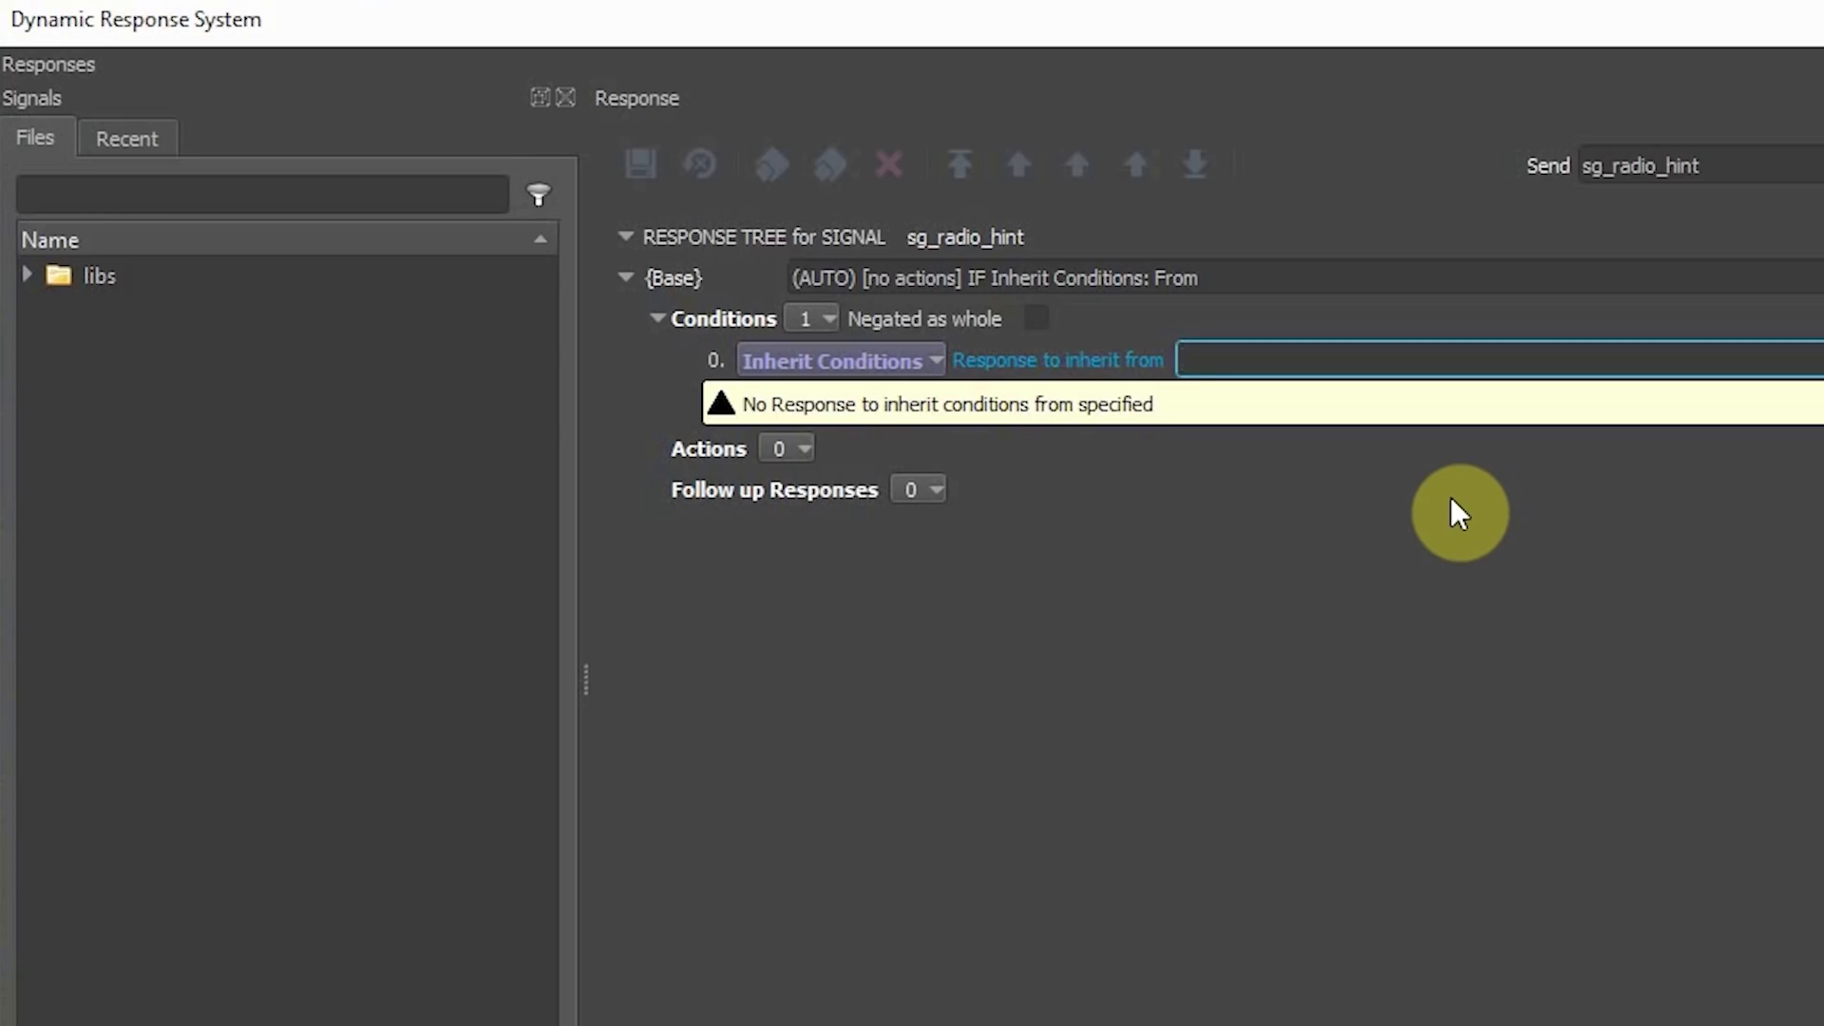
type("game_inheritance")
key("Return")
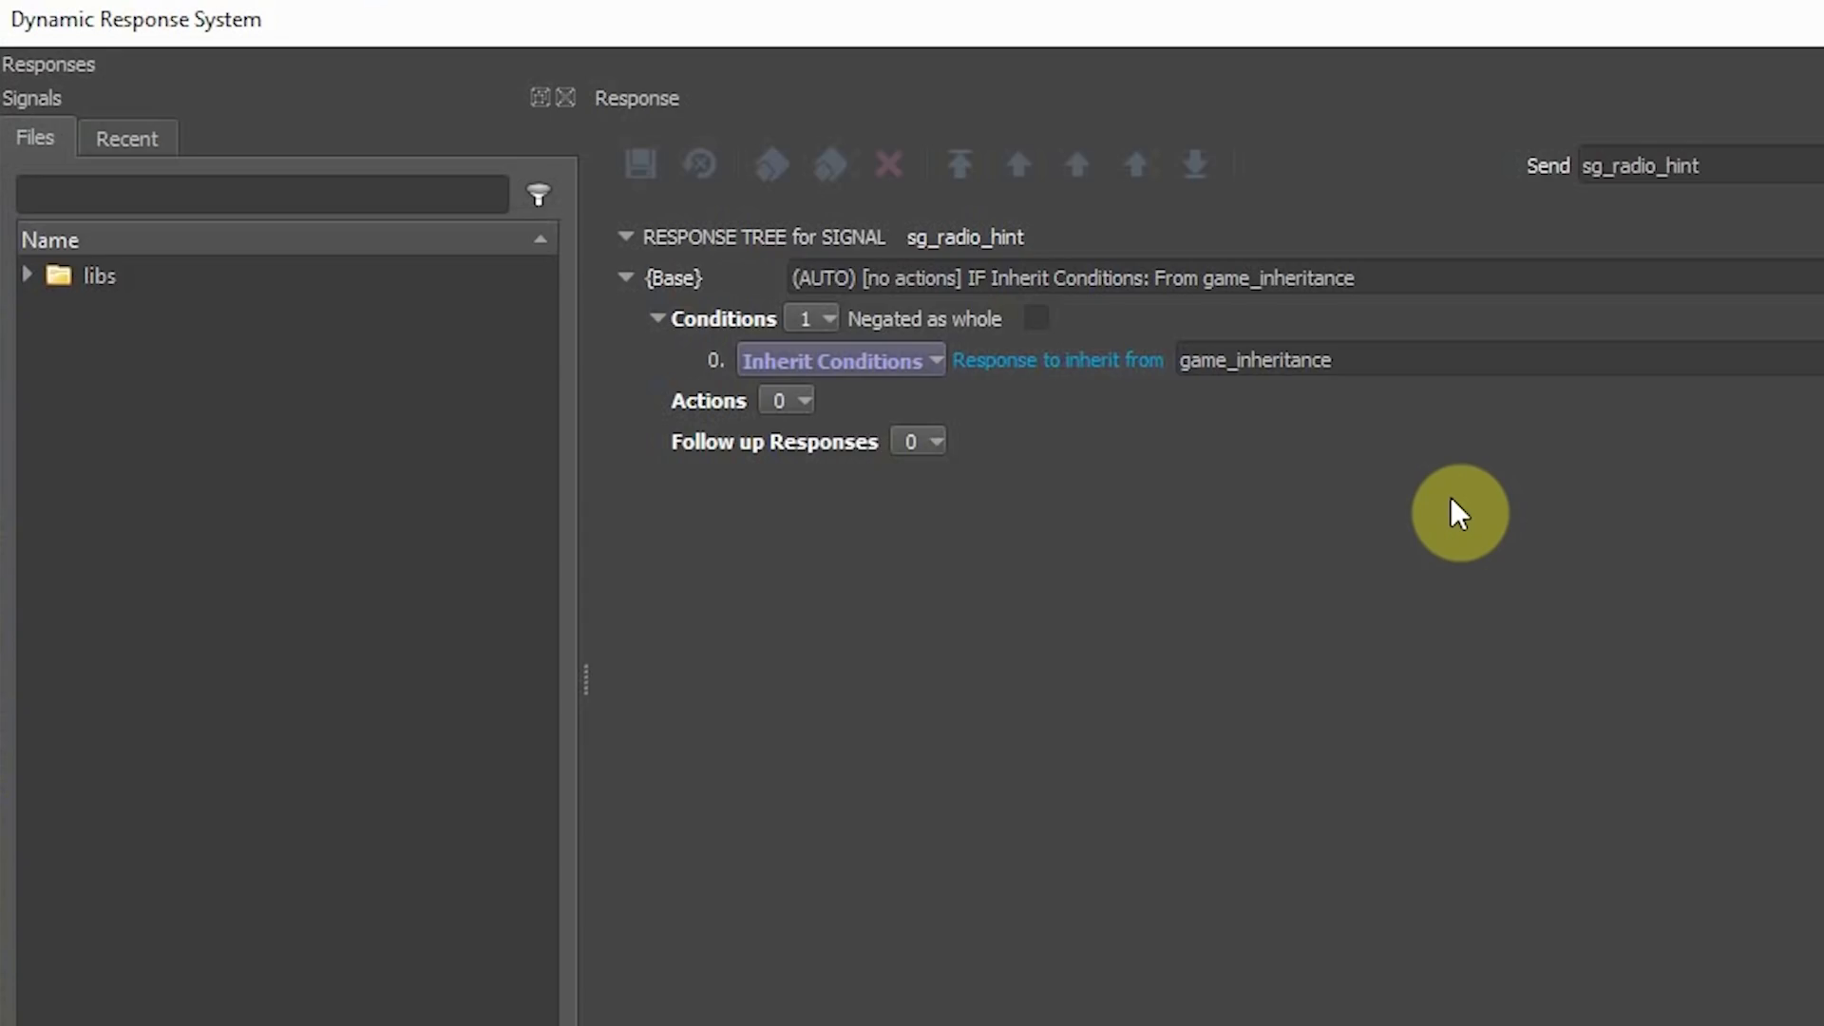
Step: Insert a follow-up response under the base response
left_click(927, 439)
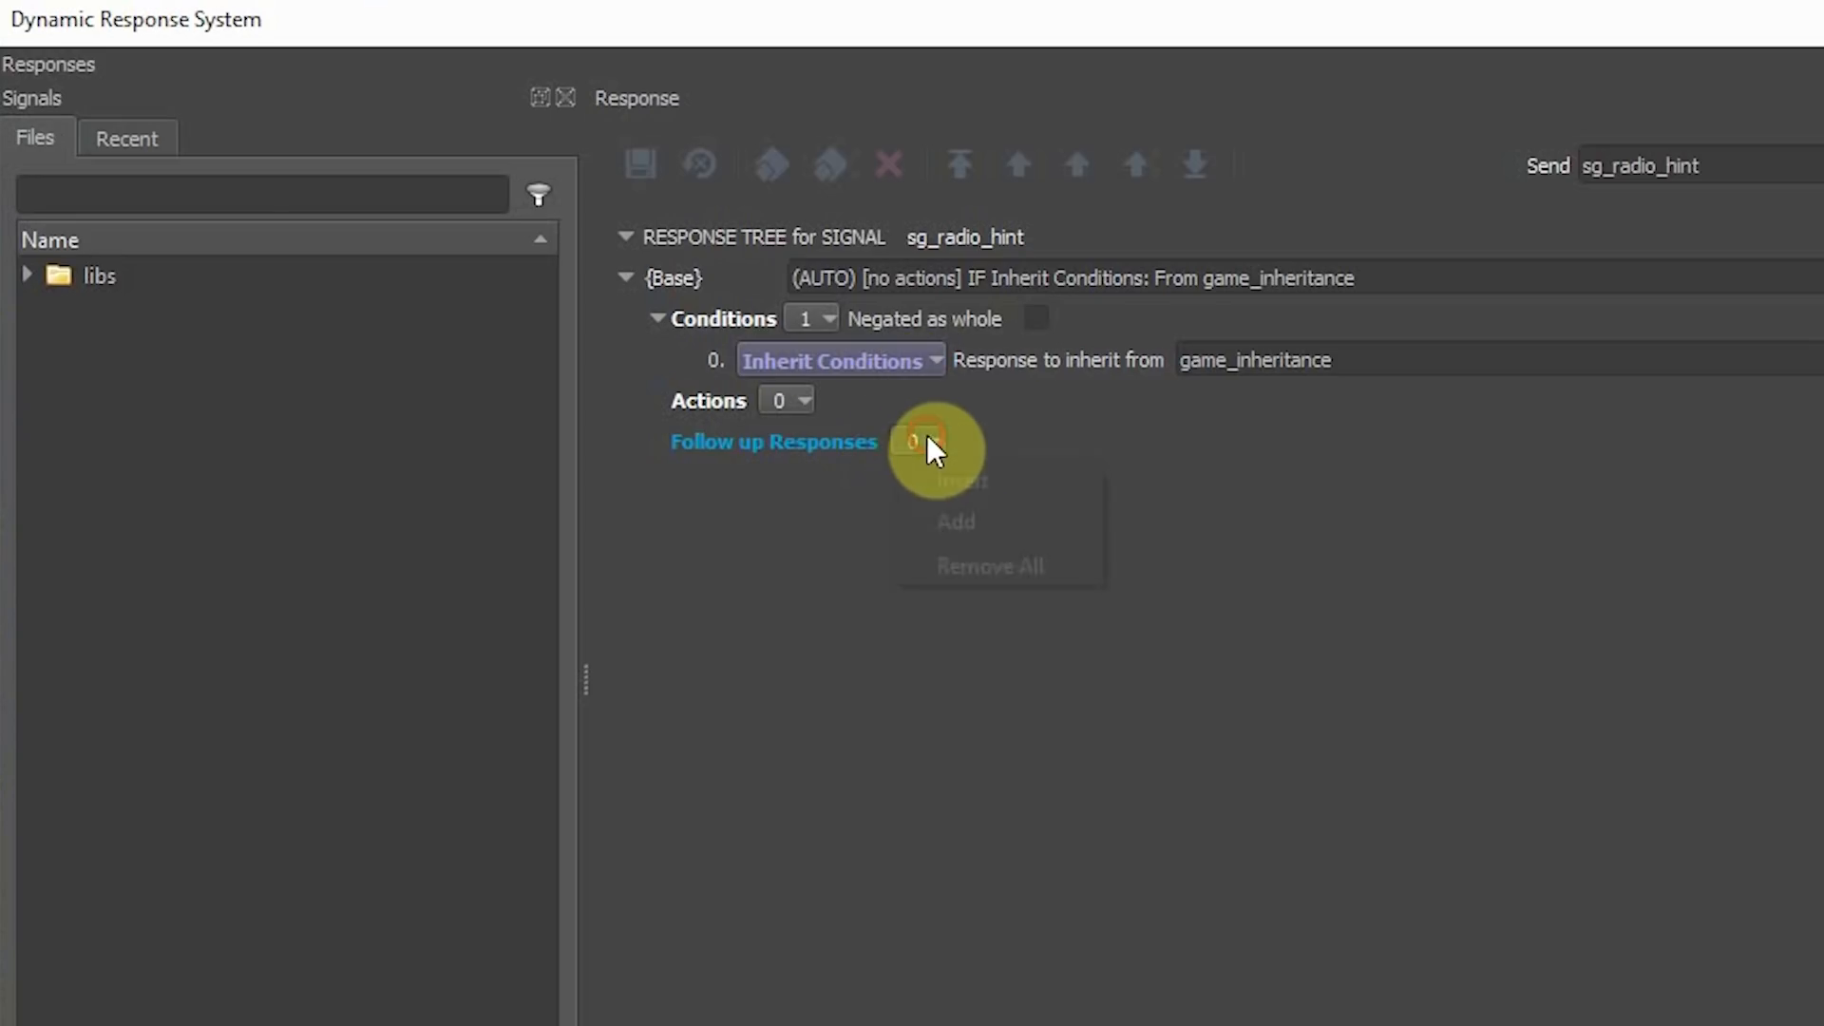
left_click(957, 483)
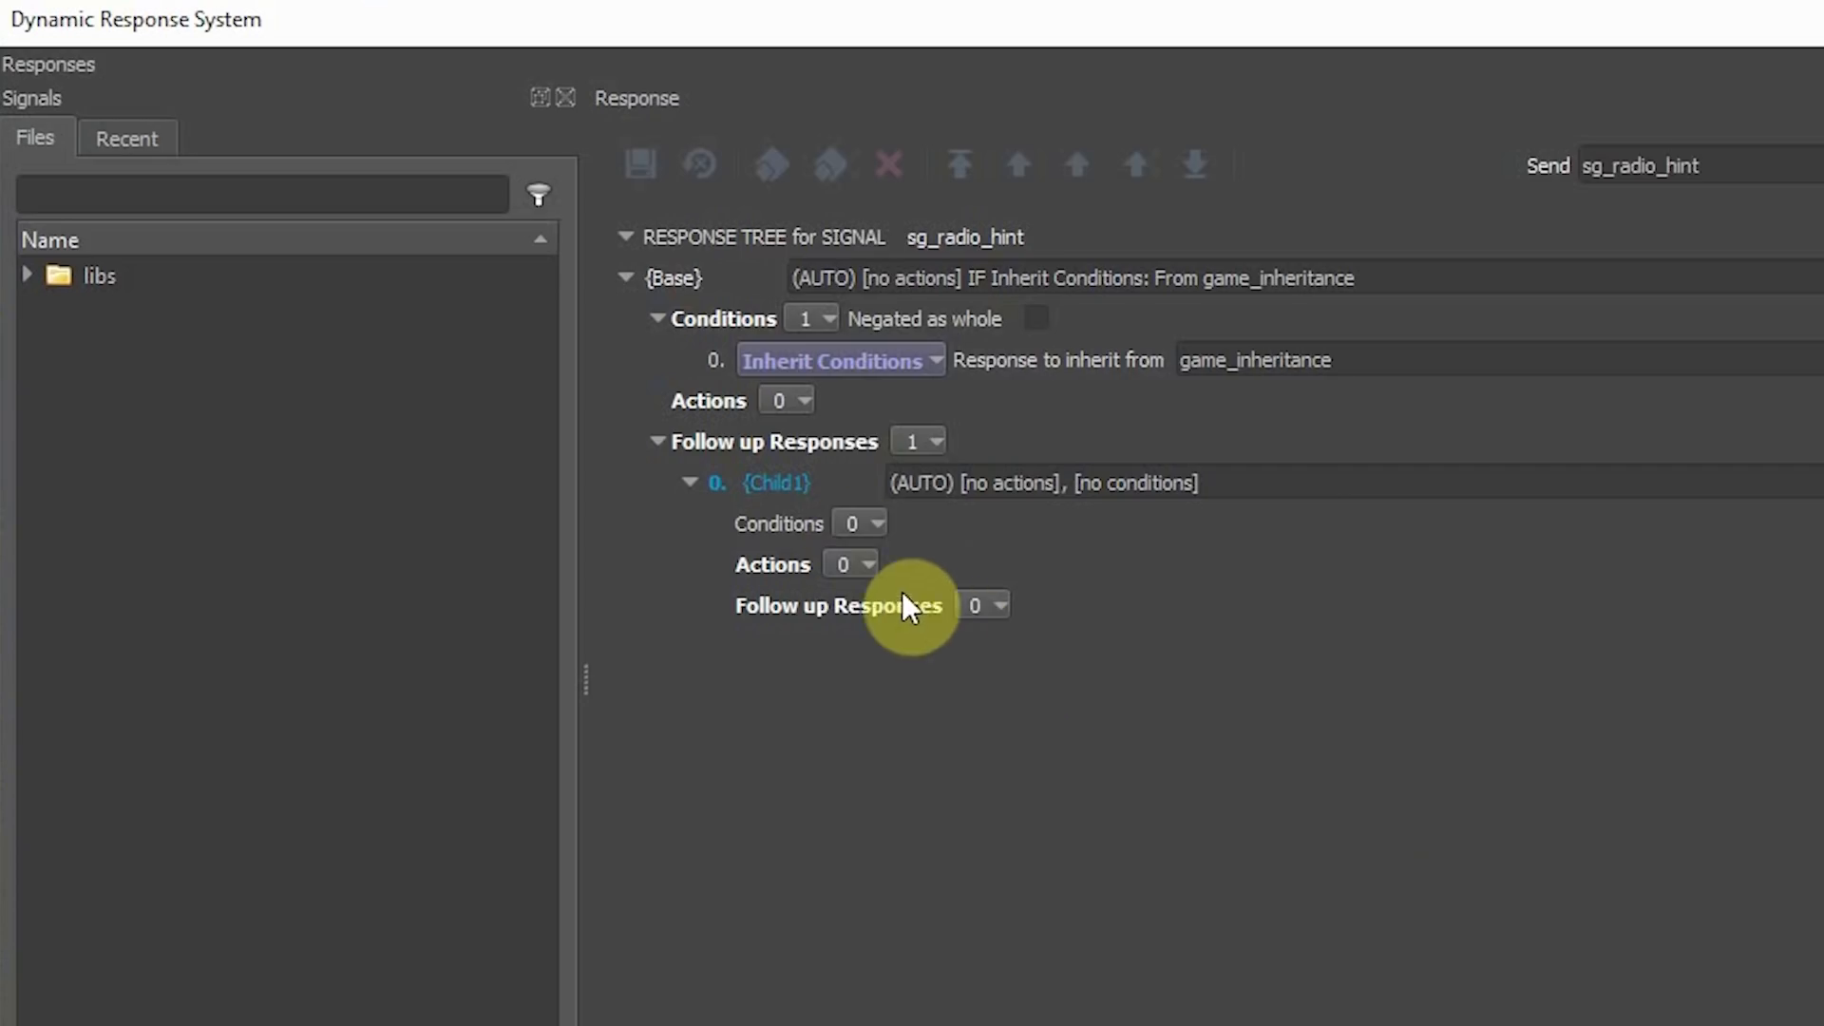
Step: Insert a follow-up response under Child1 and another one nested inside it
left_click(983, 605)
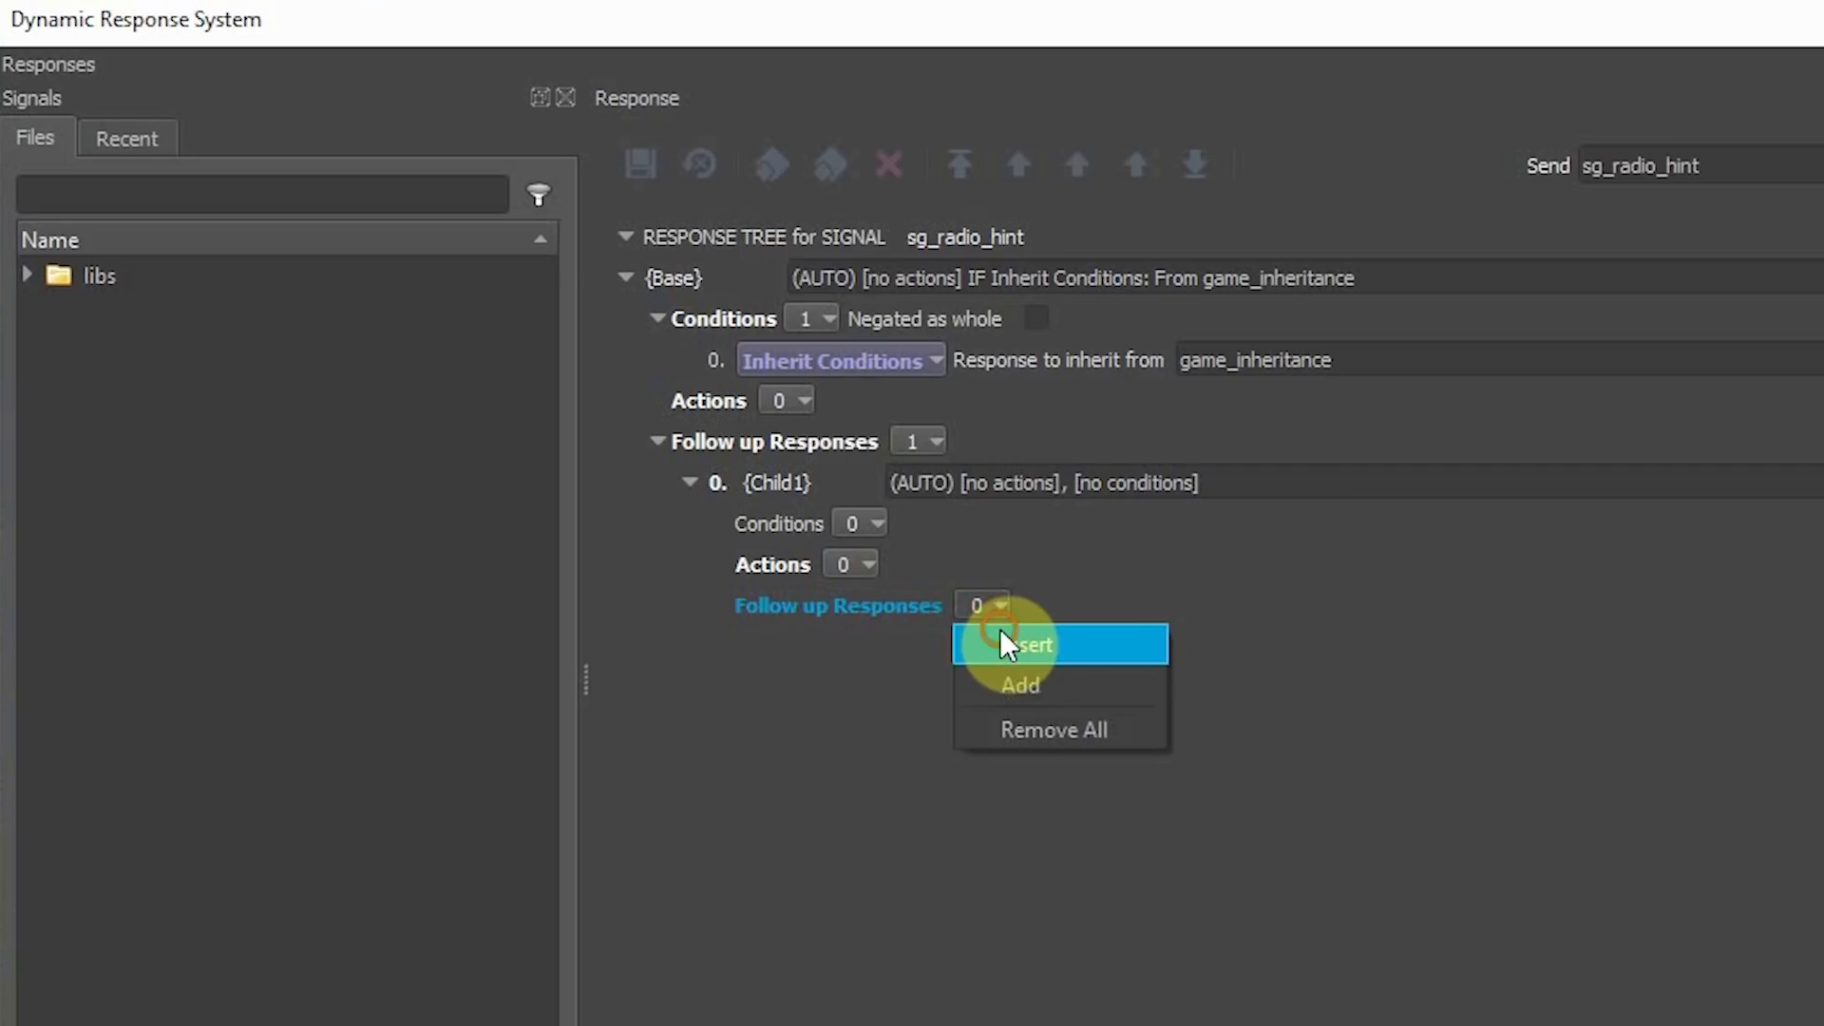
left_click(1000, 638)
left_click(1072, 768)
left_click(1071, 809)
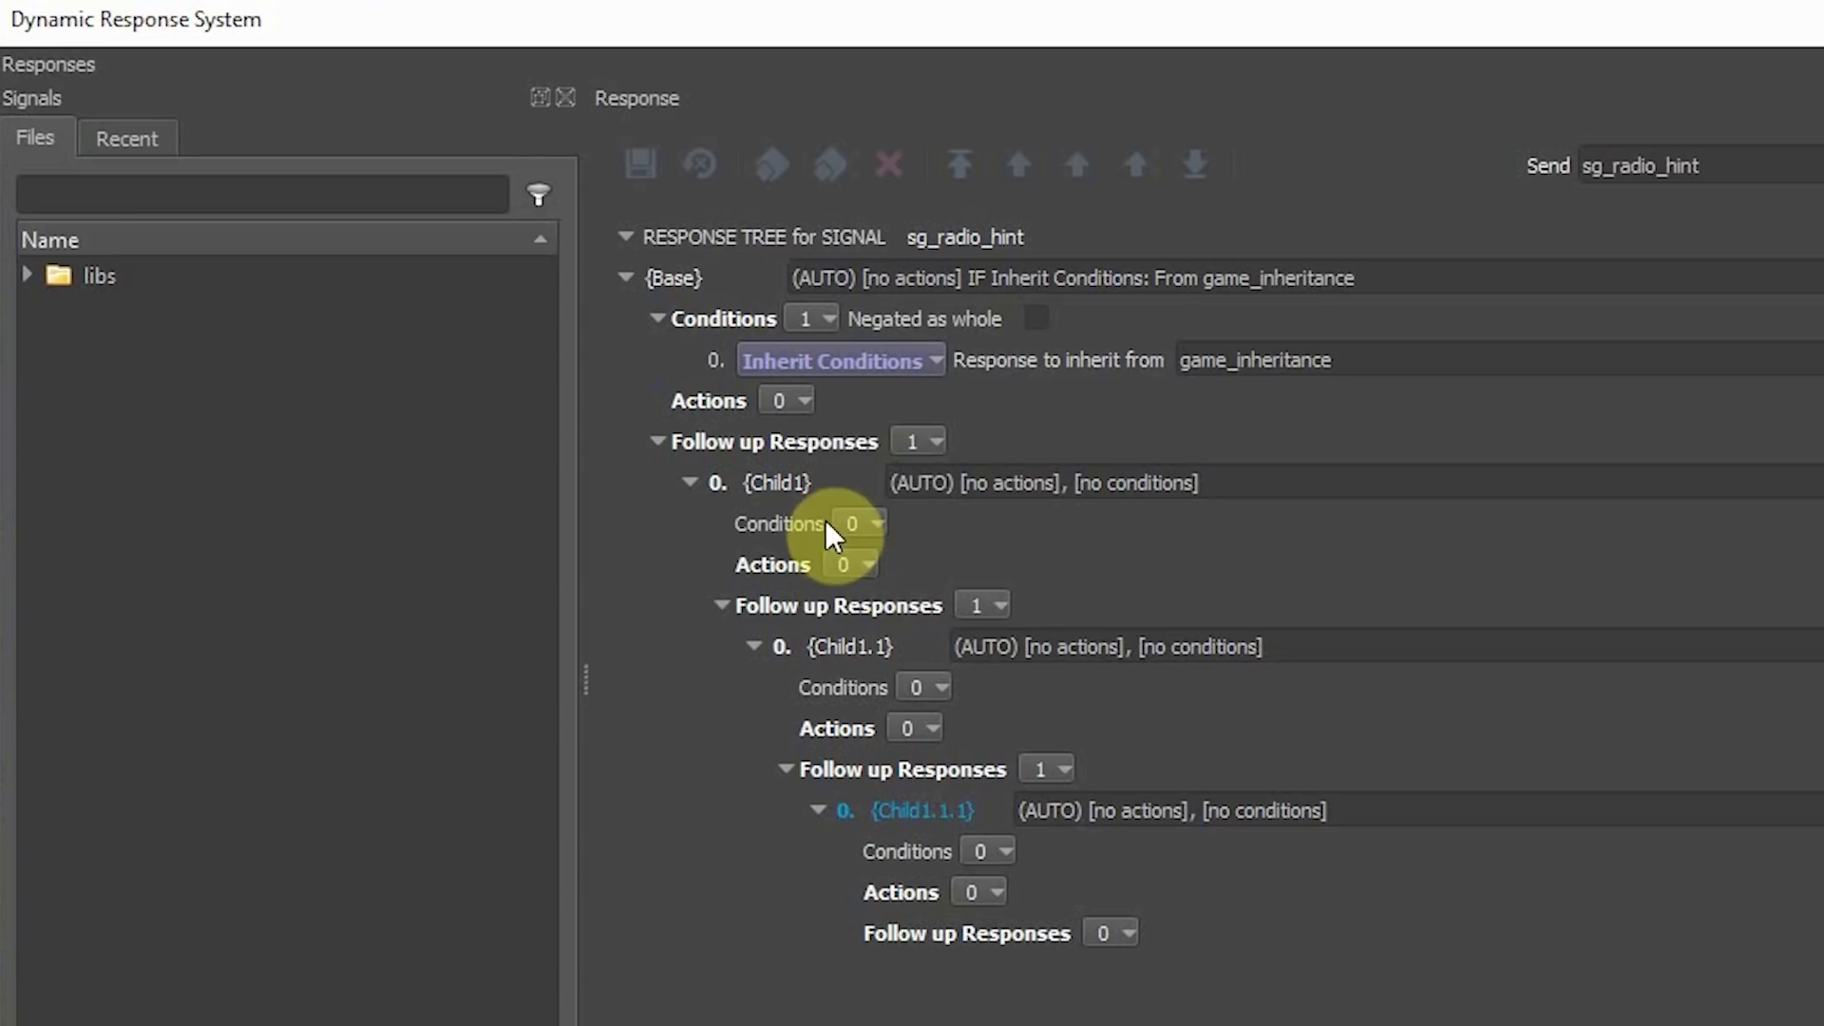
Step: Remove all follow-up responses nested under Child1
left_click(848, 605)
right_click(847, 604)
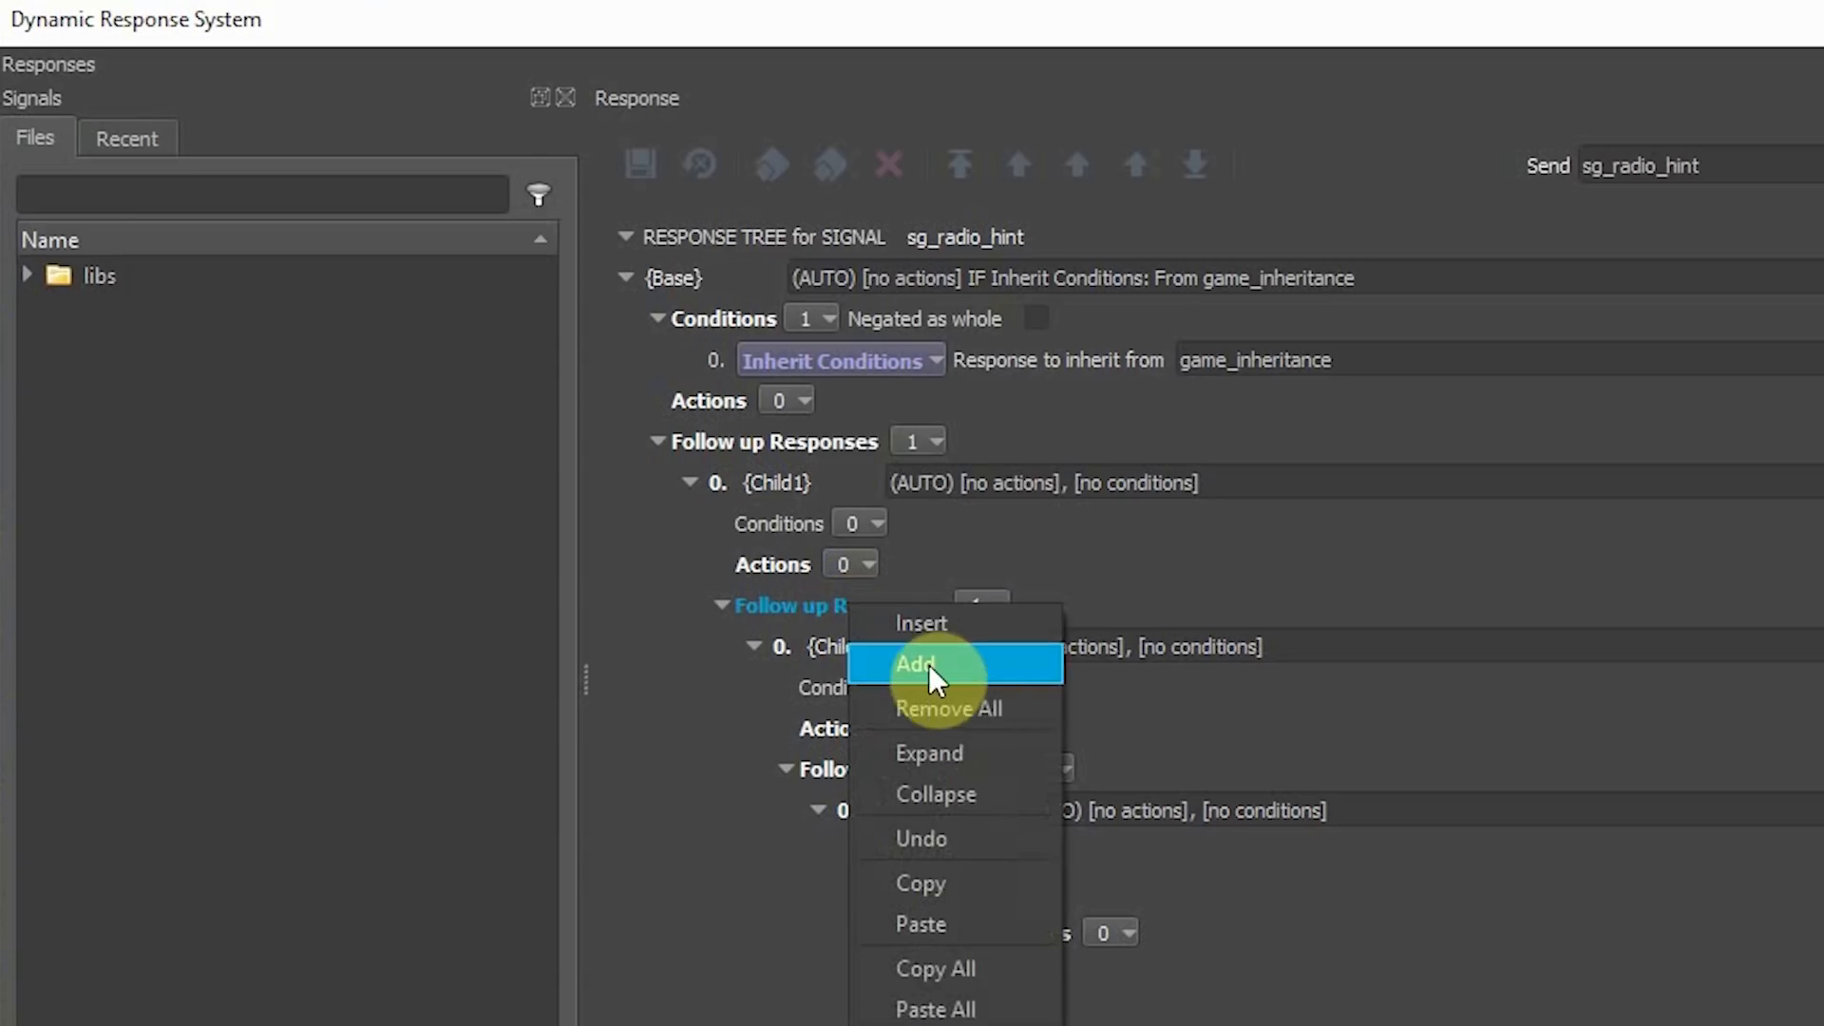
left_click(967, 703)
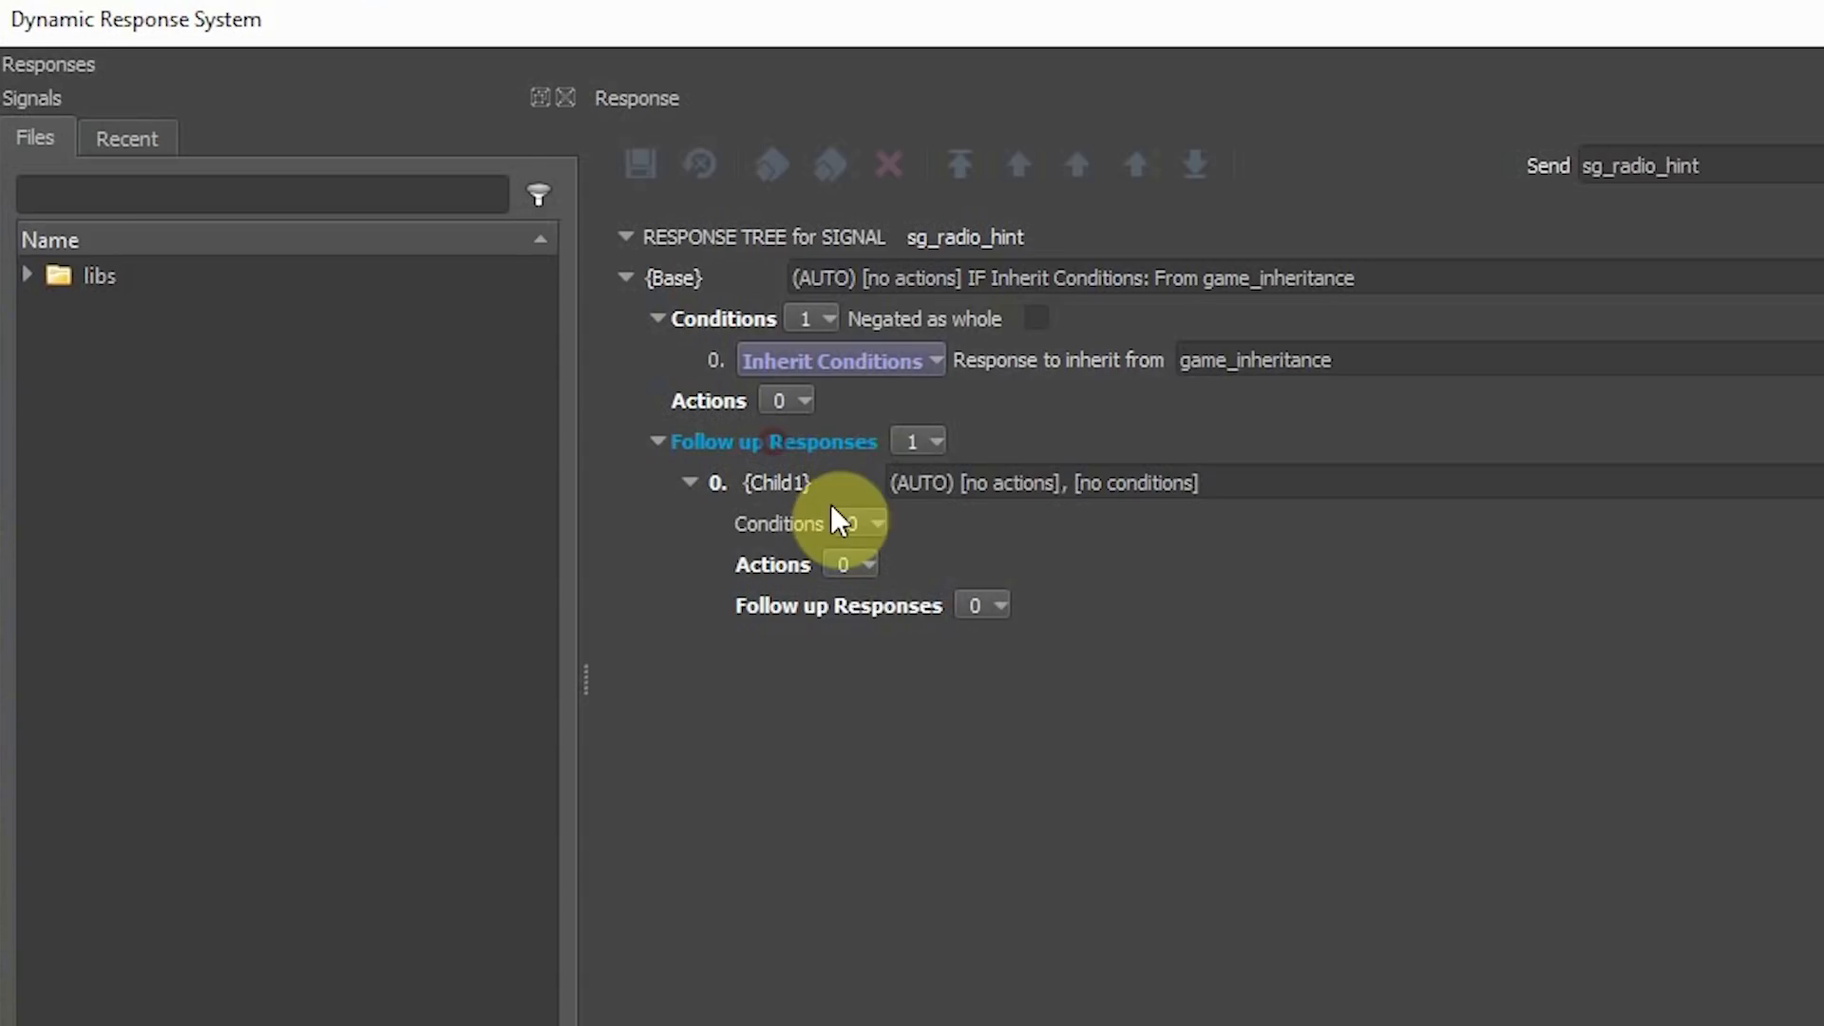
Step: Insert a SpeakLine action in the Child1 response and set its line to li_radio_hint
left_click(866, 562)
left_click(899, 599)
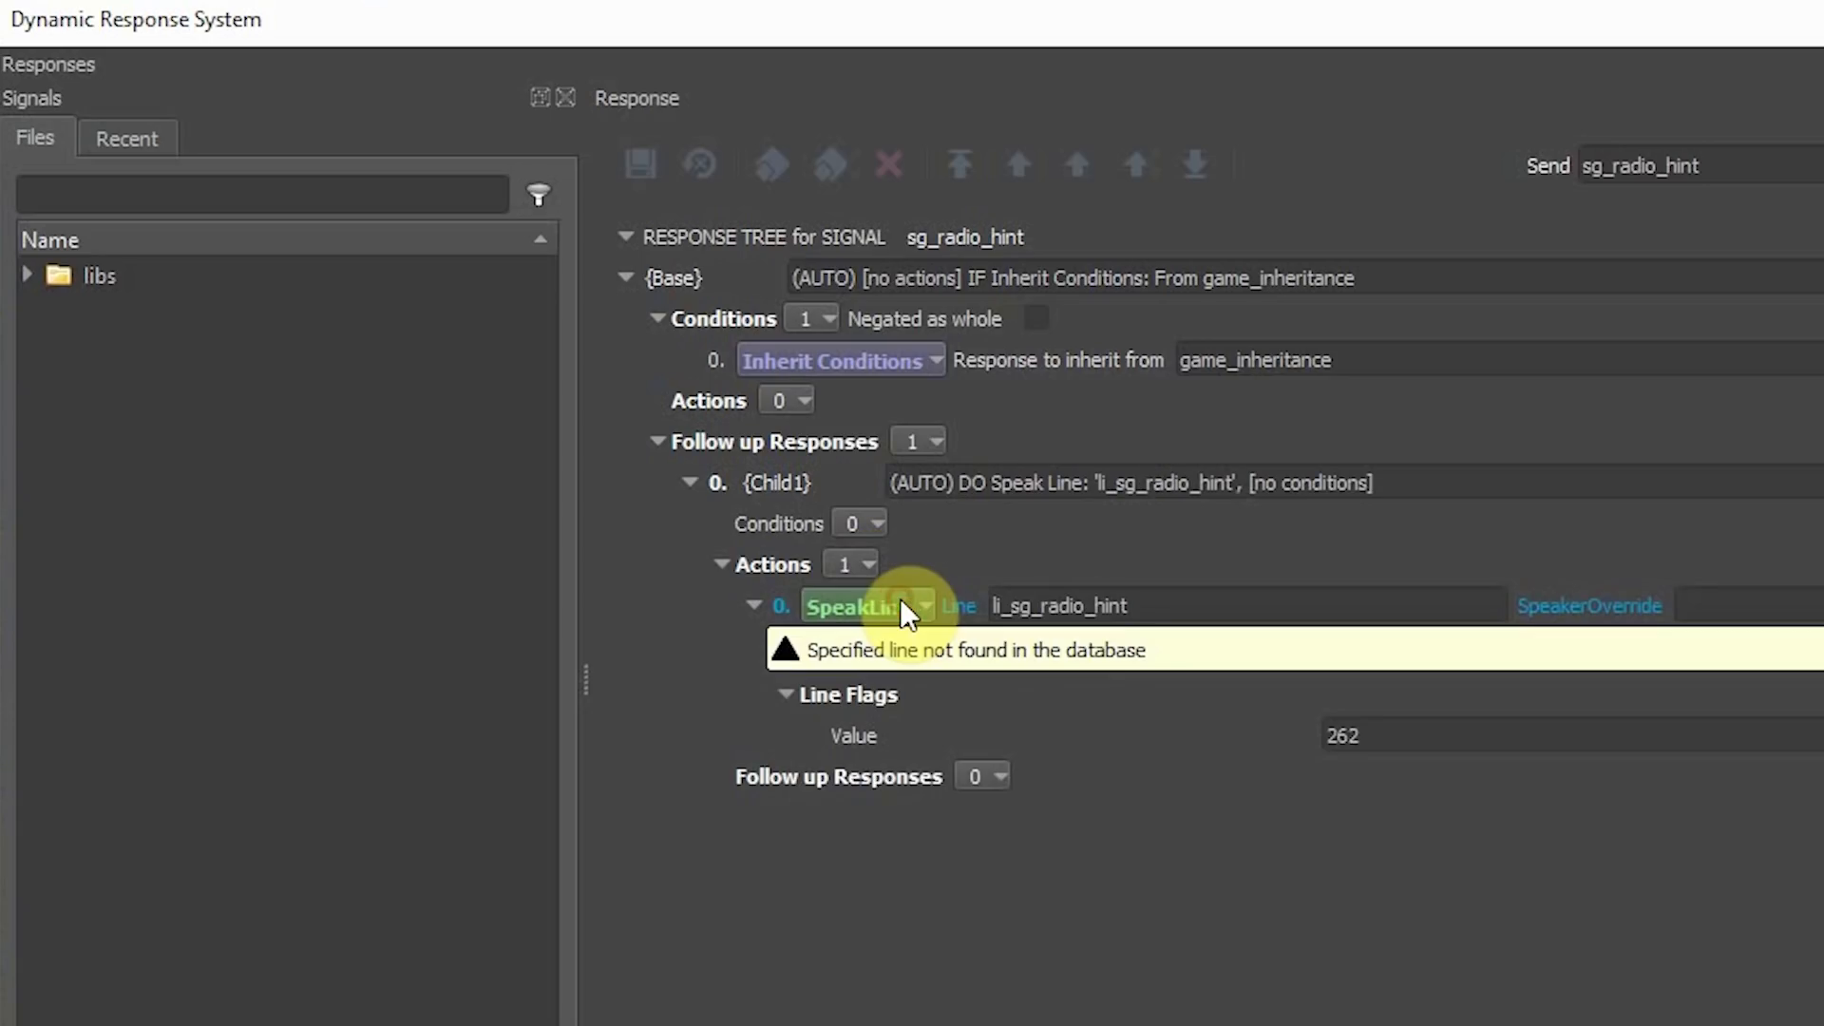
left_click(1030, 610)
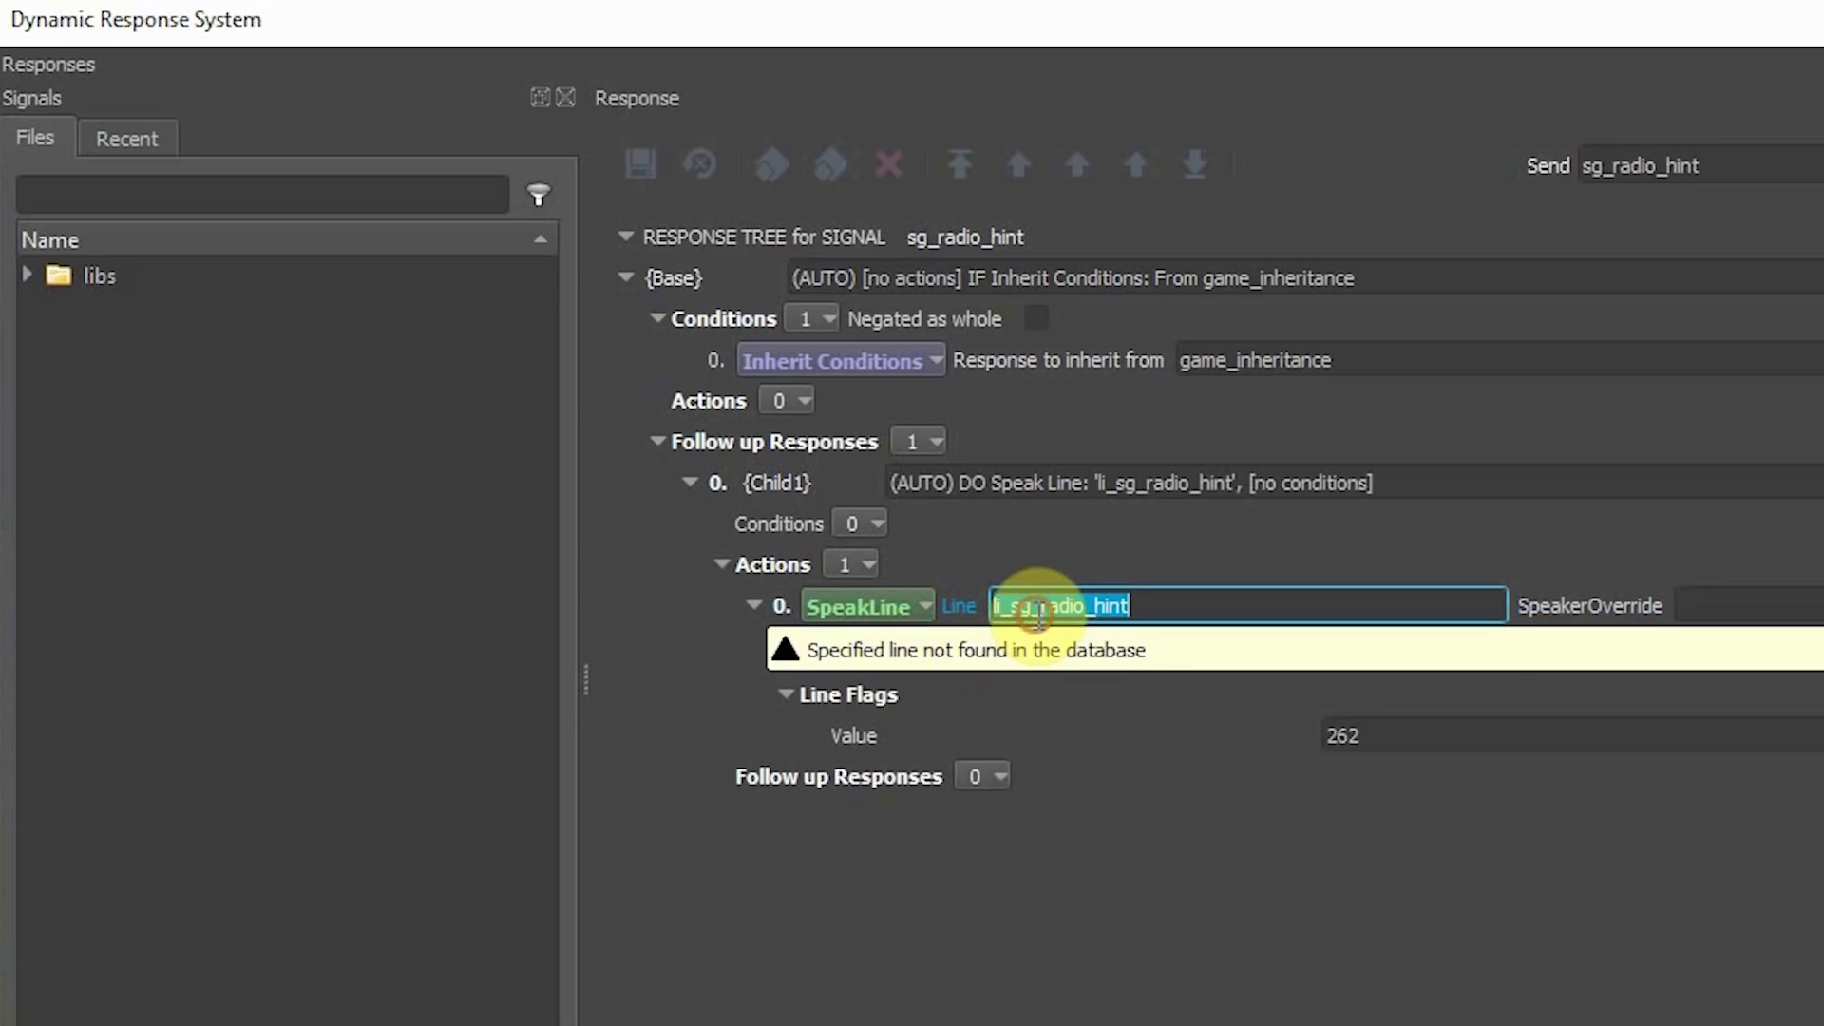
left_click(1042, 606)
key("BackSpace")
key("BackSpace")
key("BackSpace")
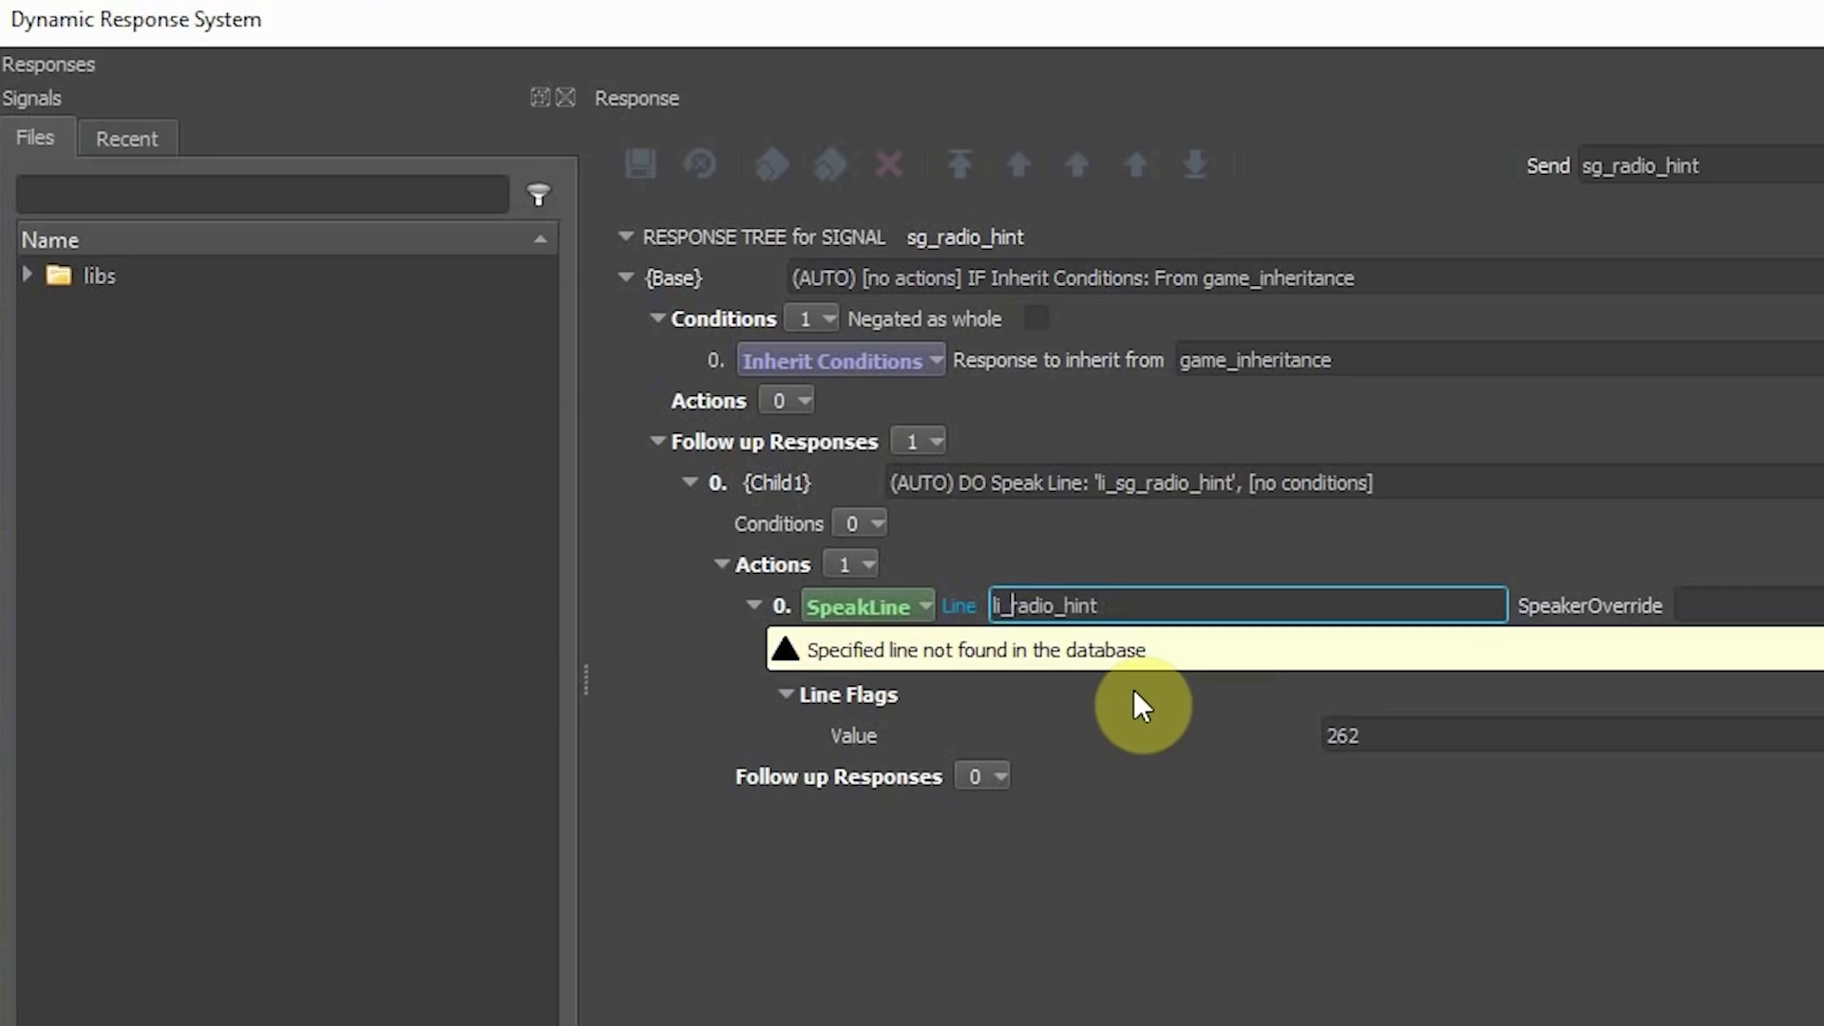
left_click(1283, 975)
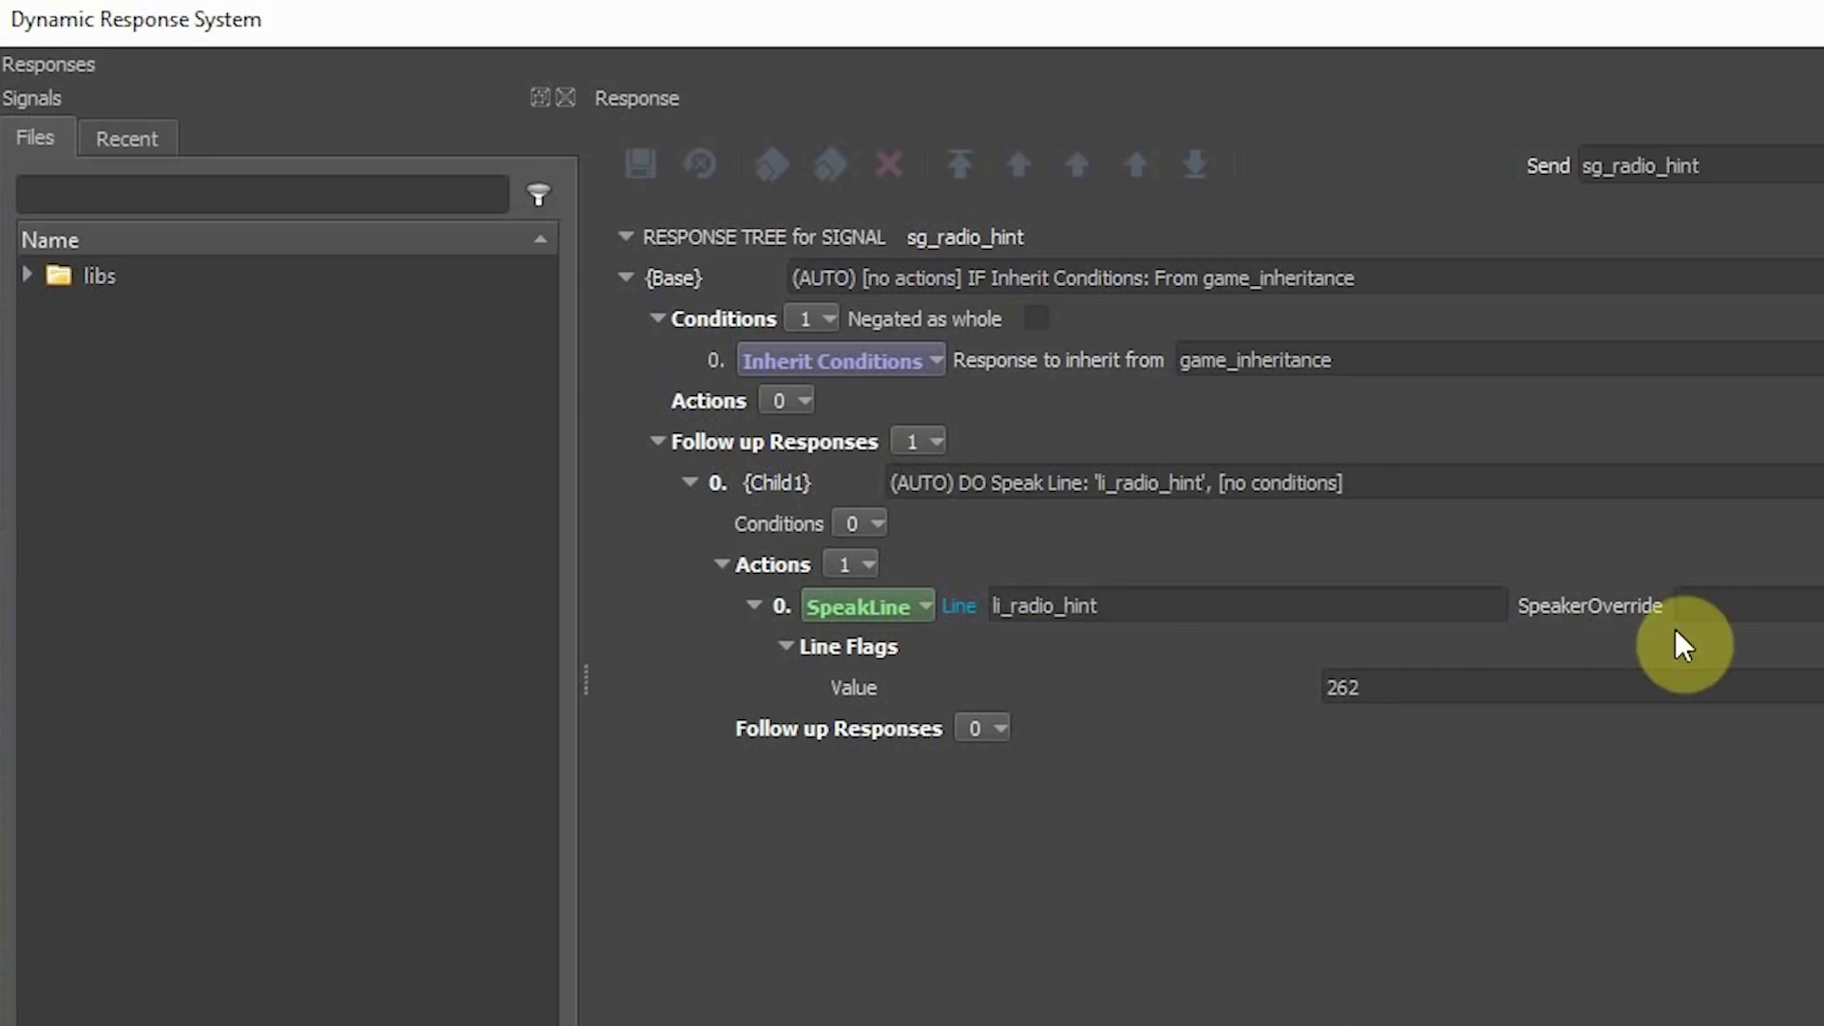
Step: Set the SpeakerOverride of Child1's SpeakLine action to Global_AI_HIGS
left_click(1750, 599)
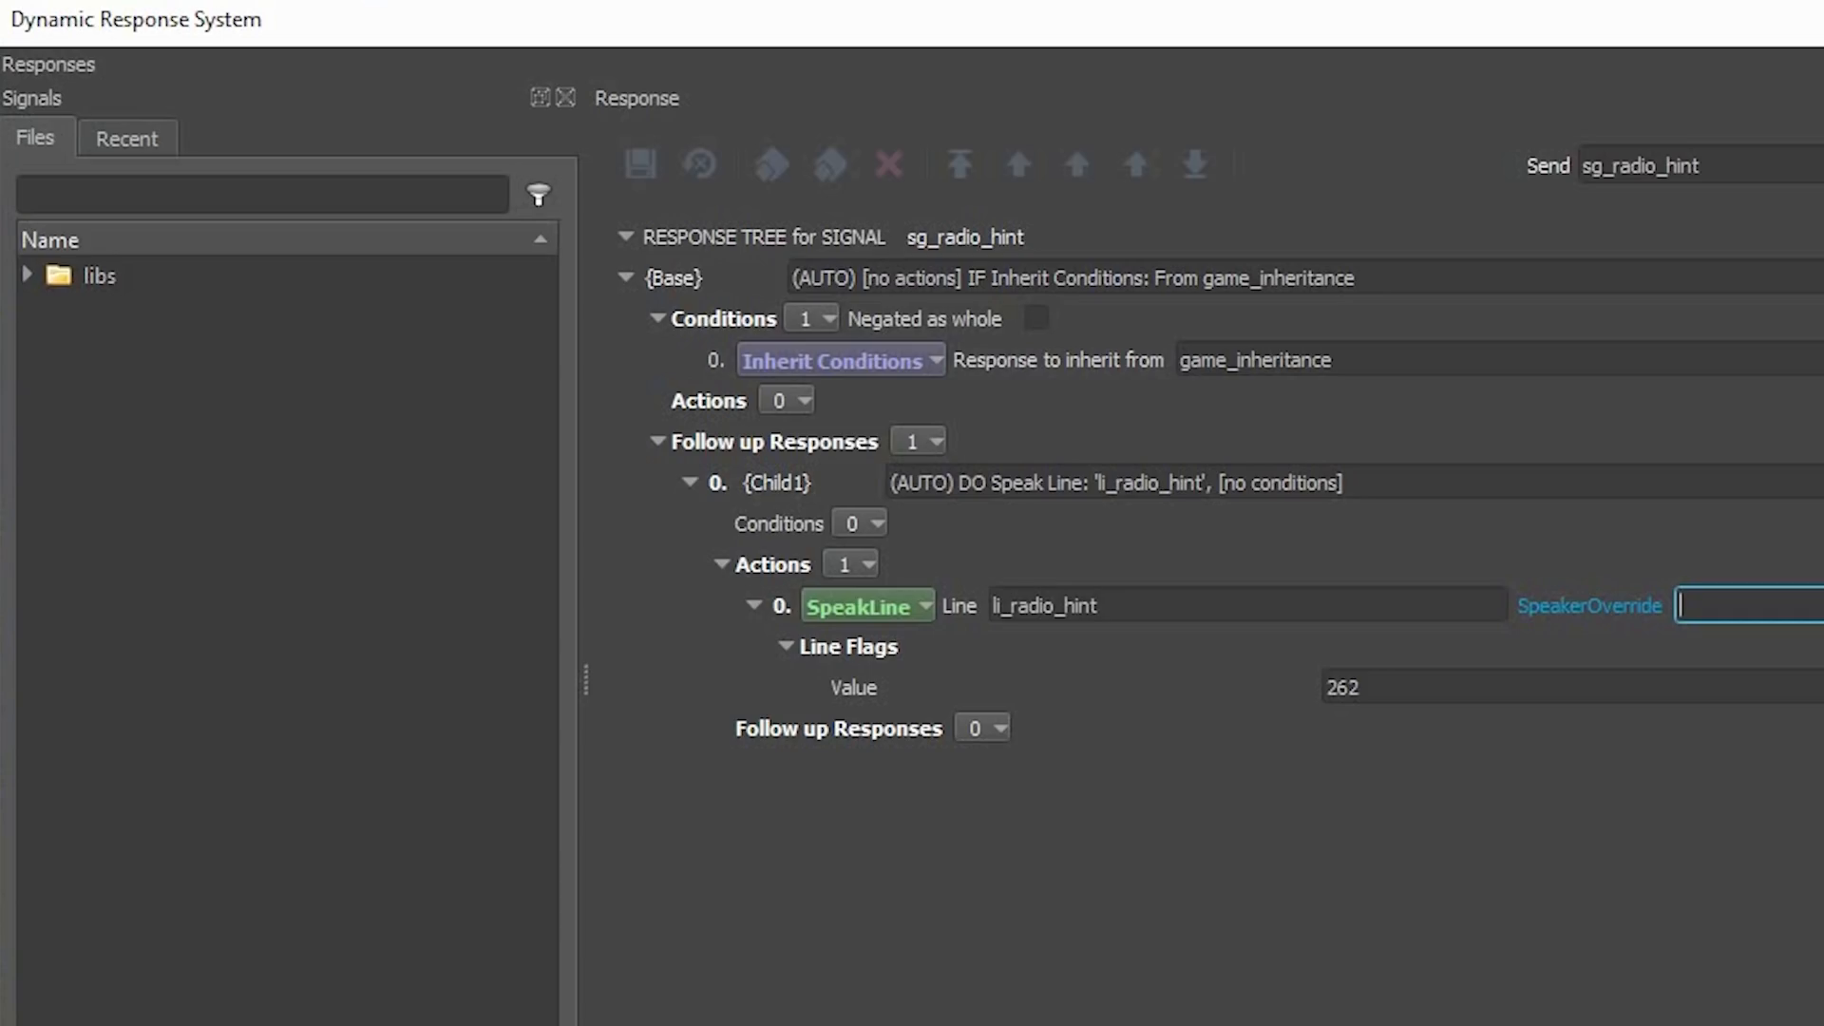
type("Global_AI_HIGS")
key("Return")
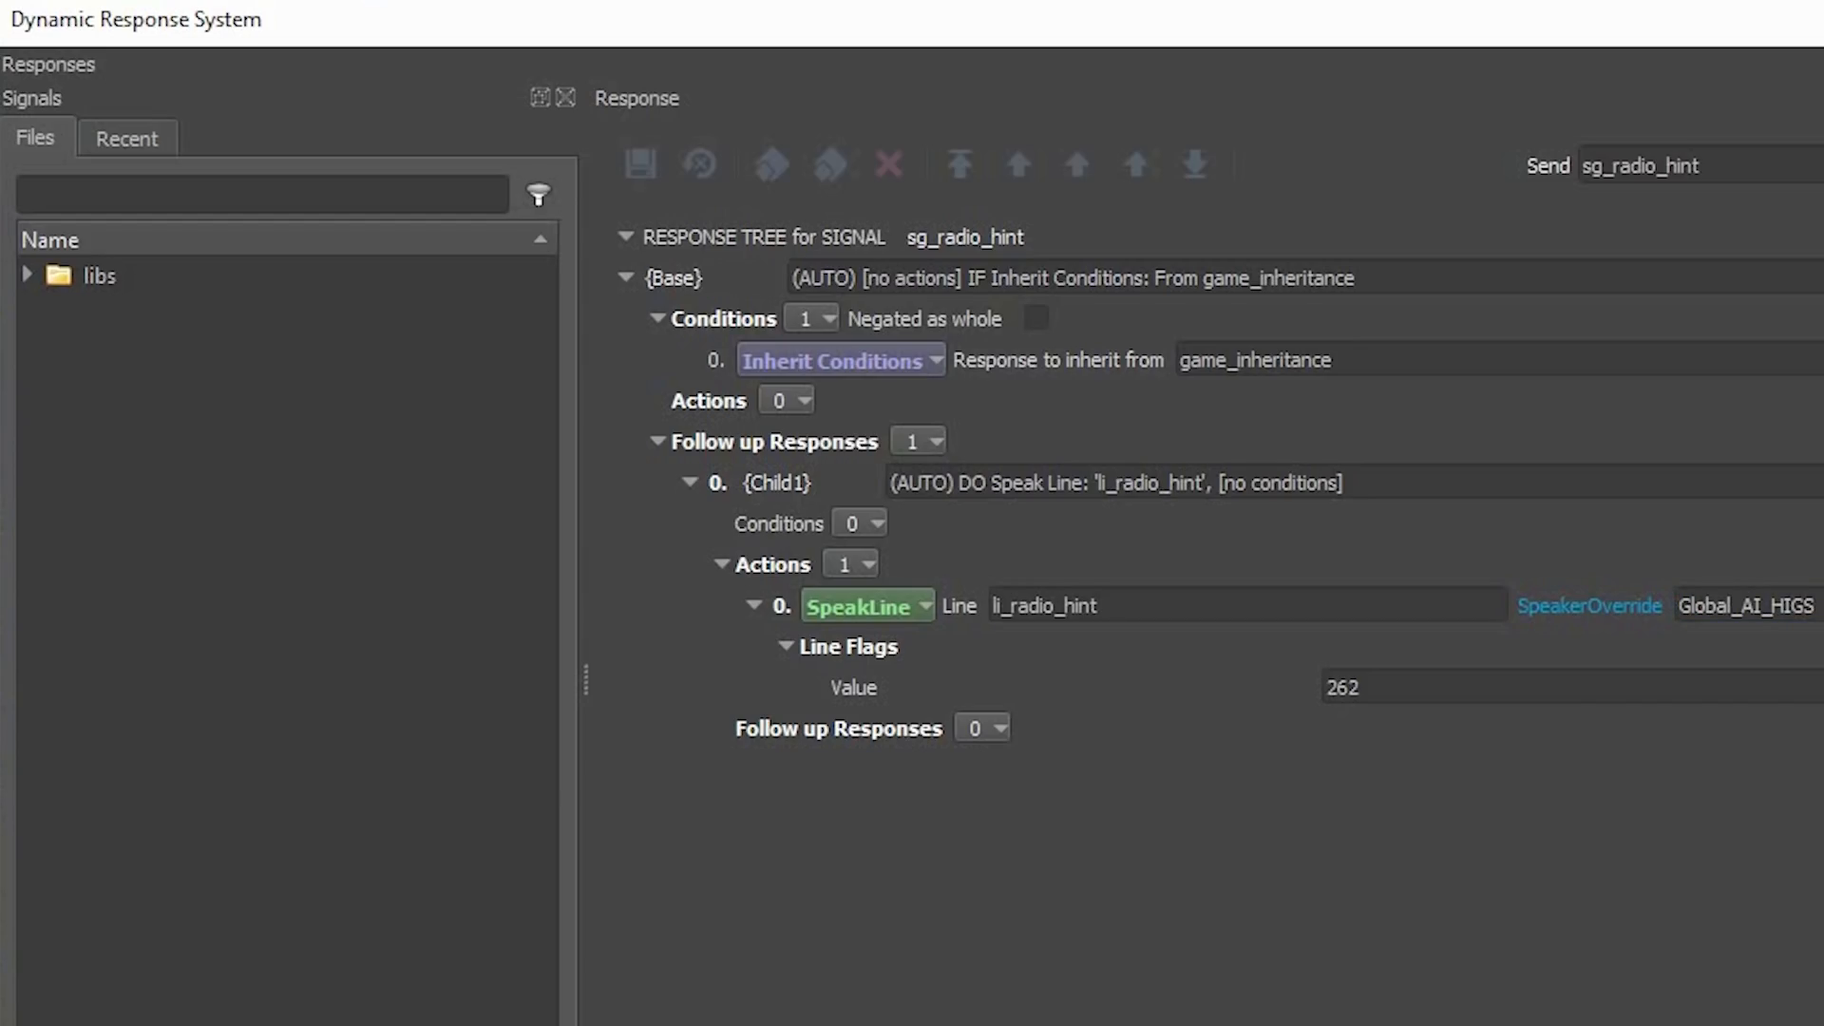
left_click(773, 563)
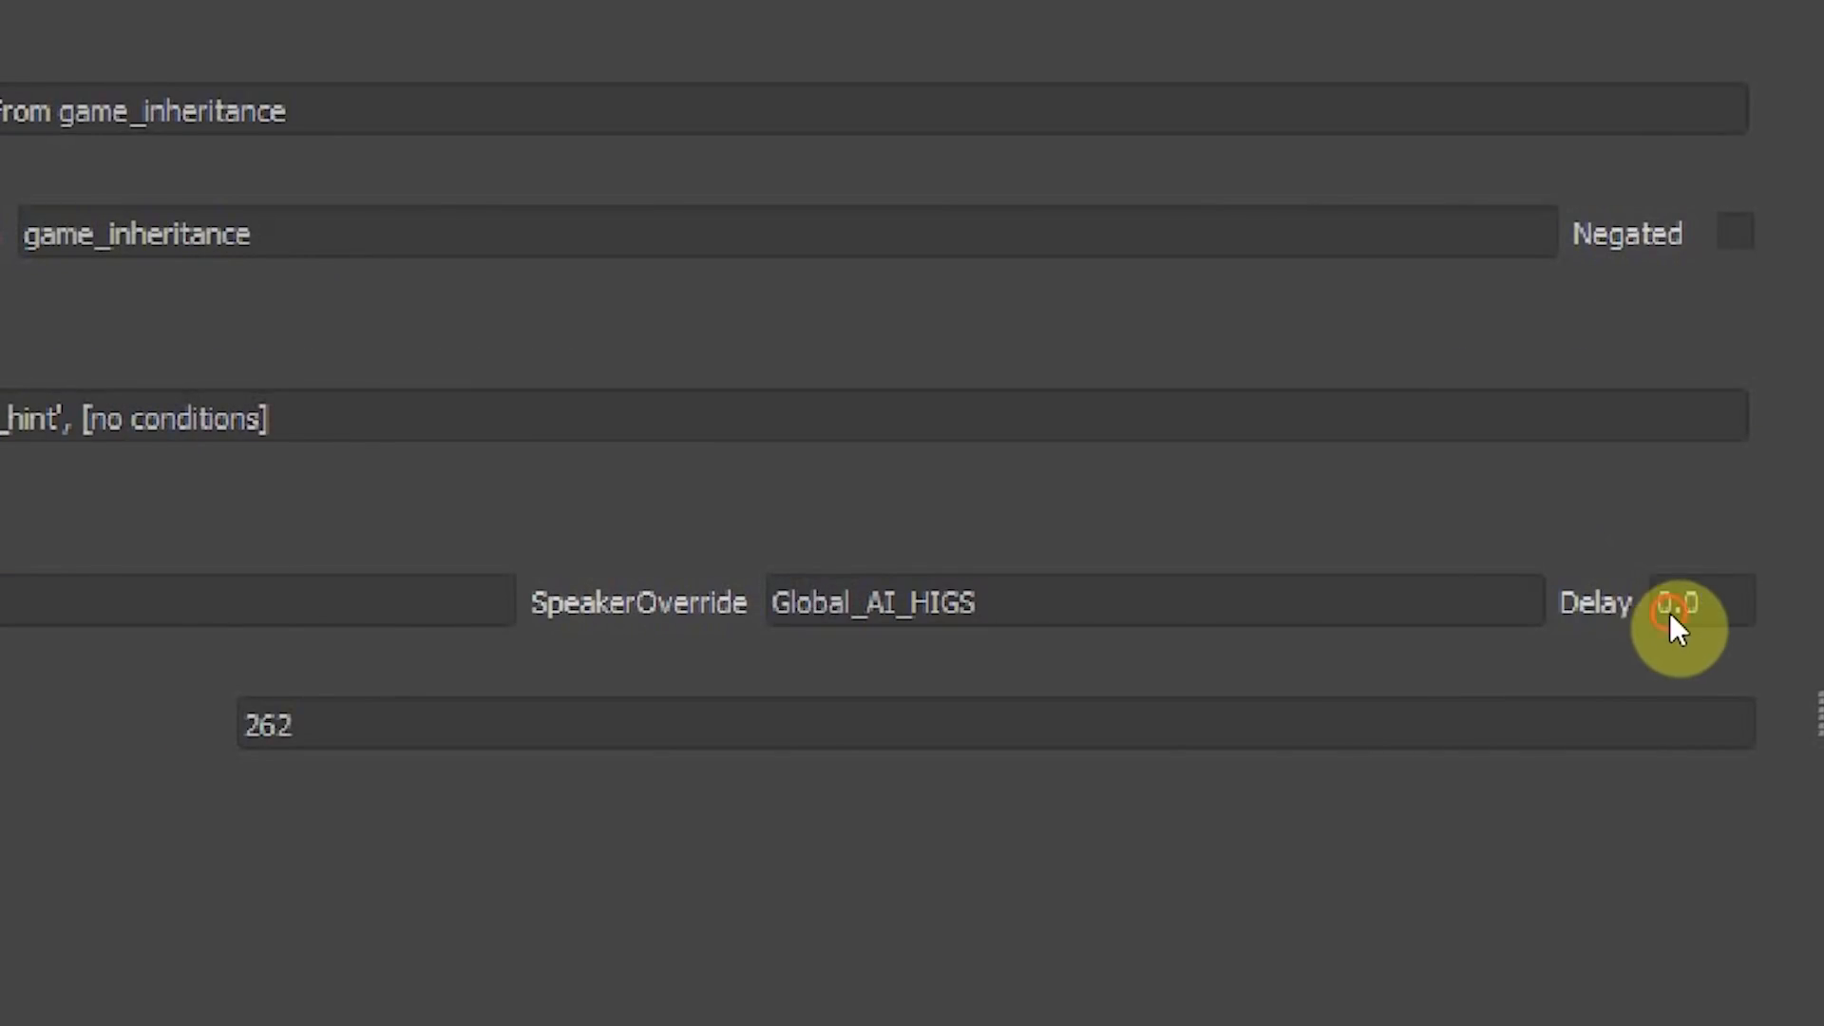
left_click(1693, 611)
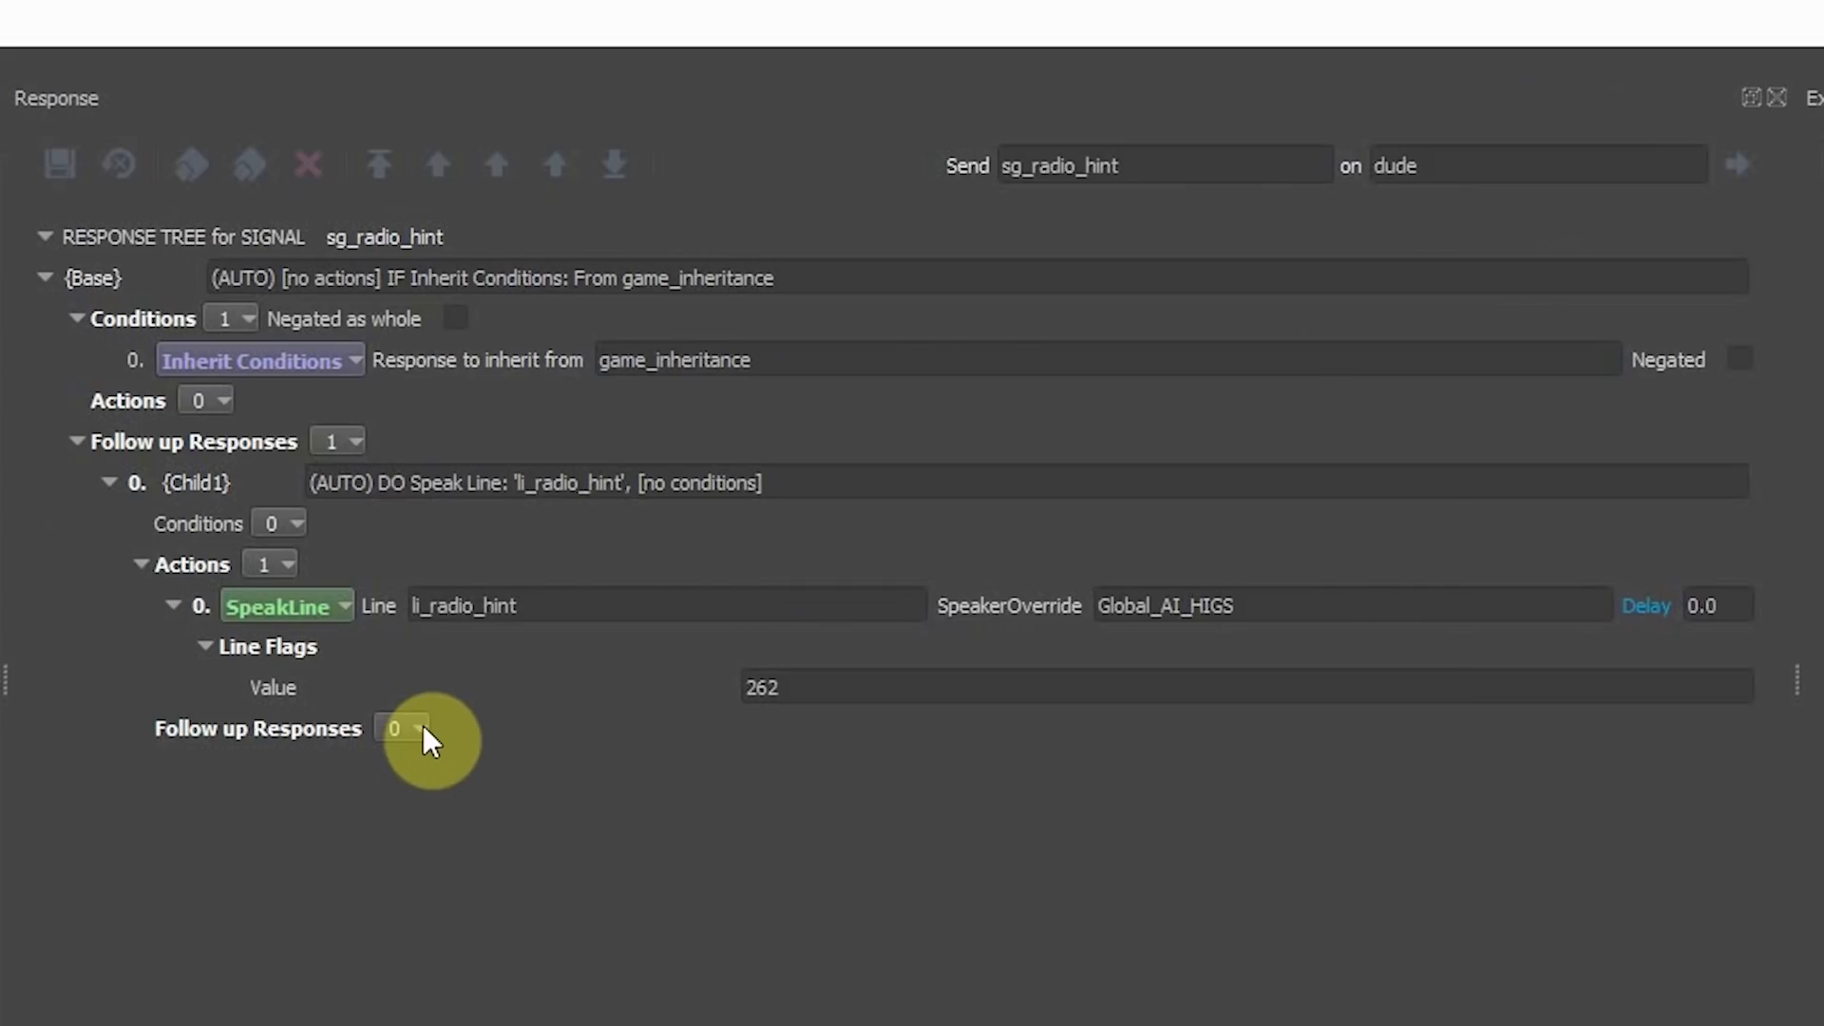
Step: Insert a follow-up response under Child1 with another one nested inside it, and remove them all again
left_click(419, 729)
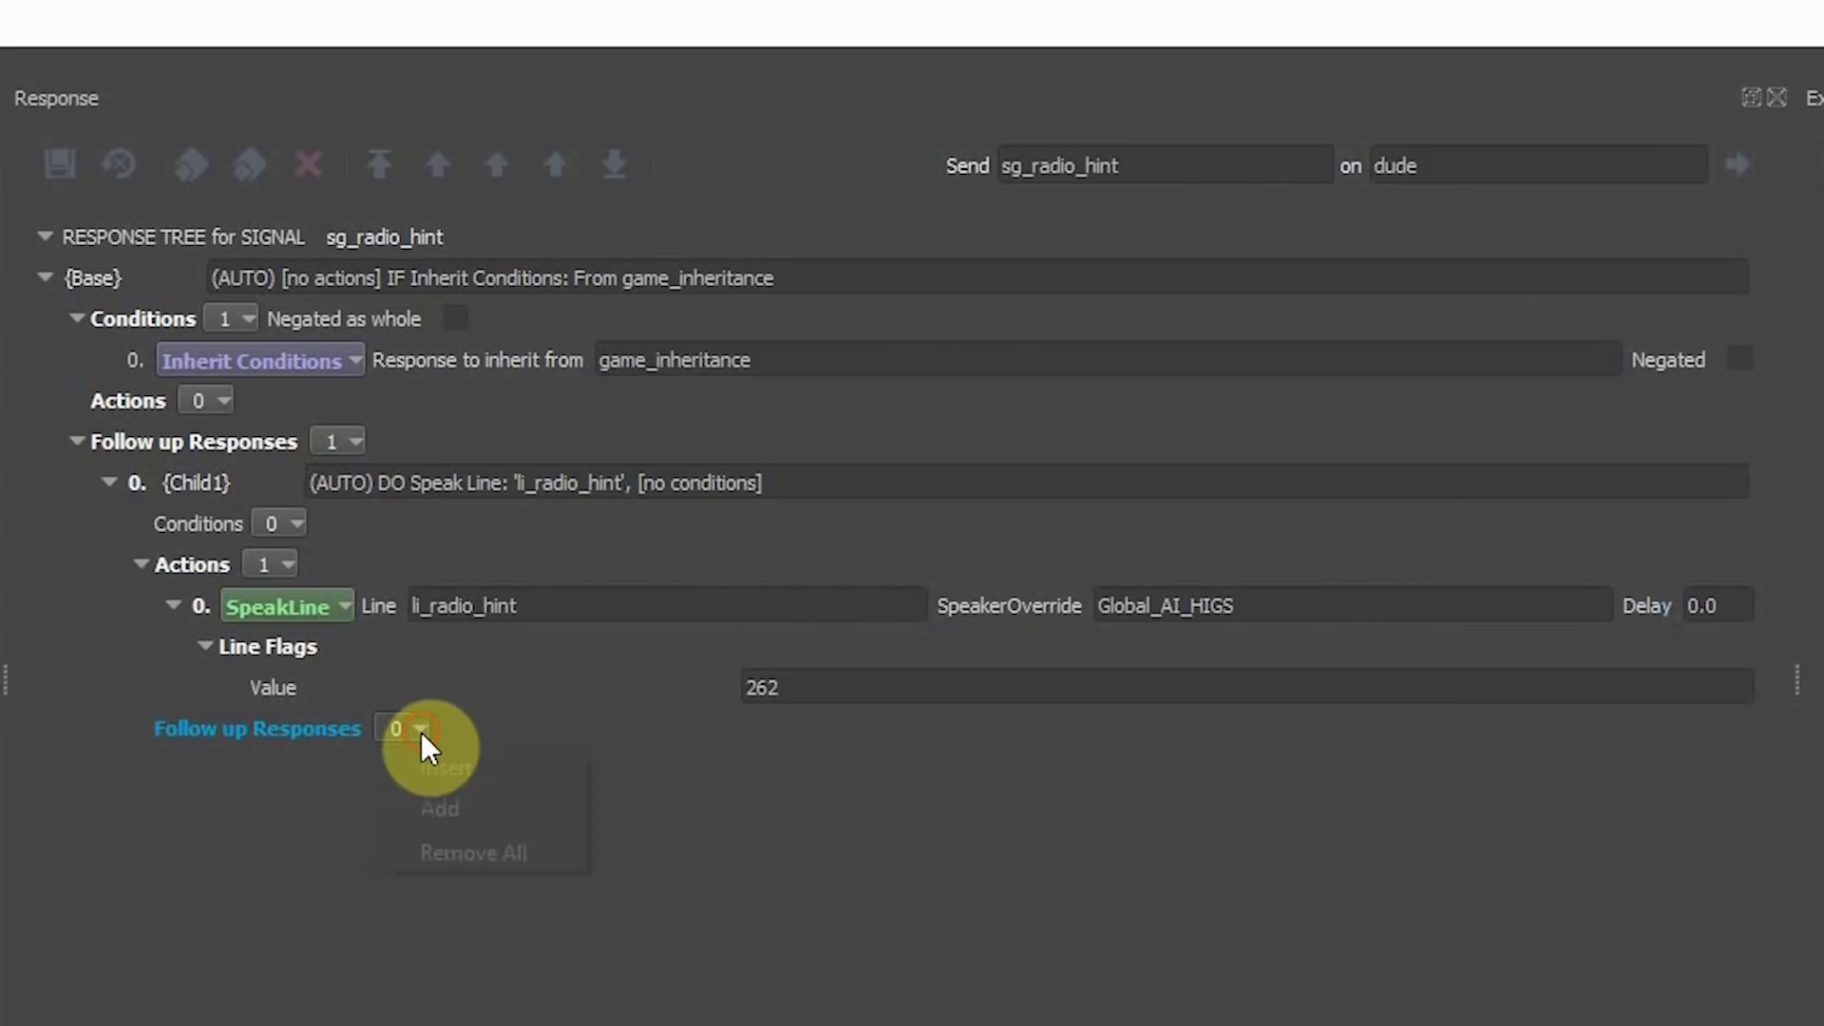
left_click(448, 767)
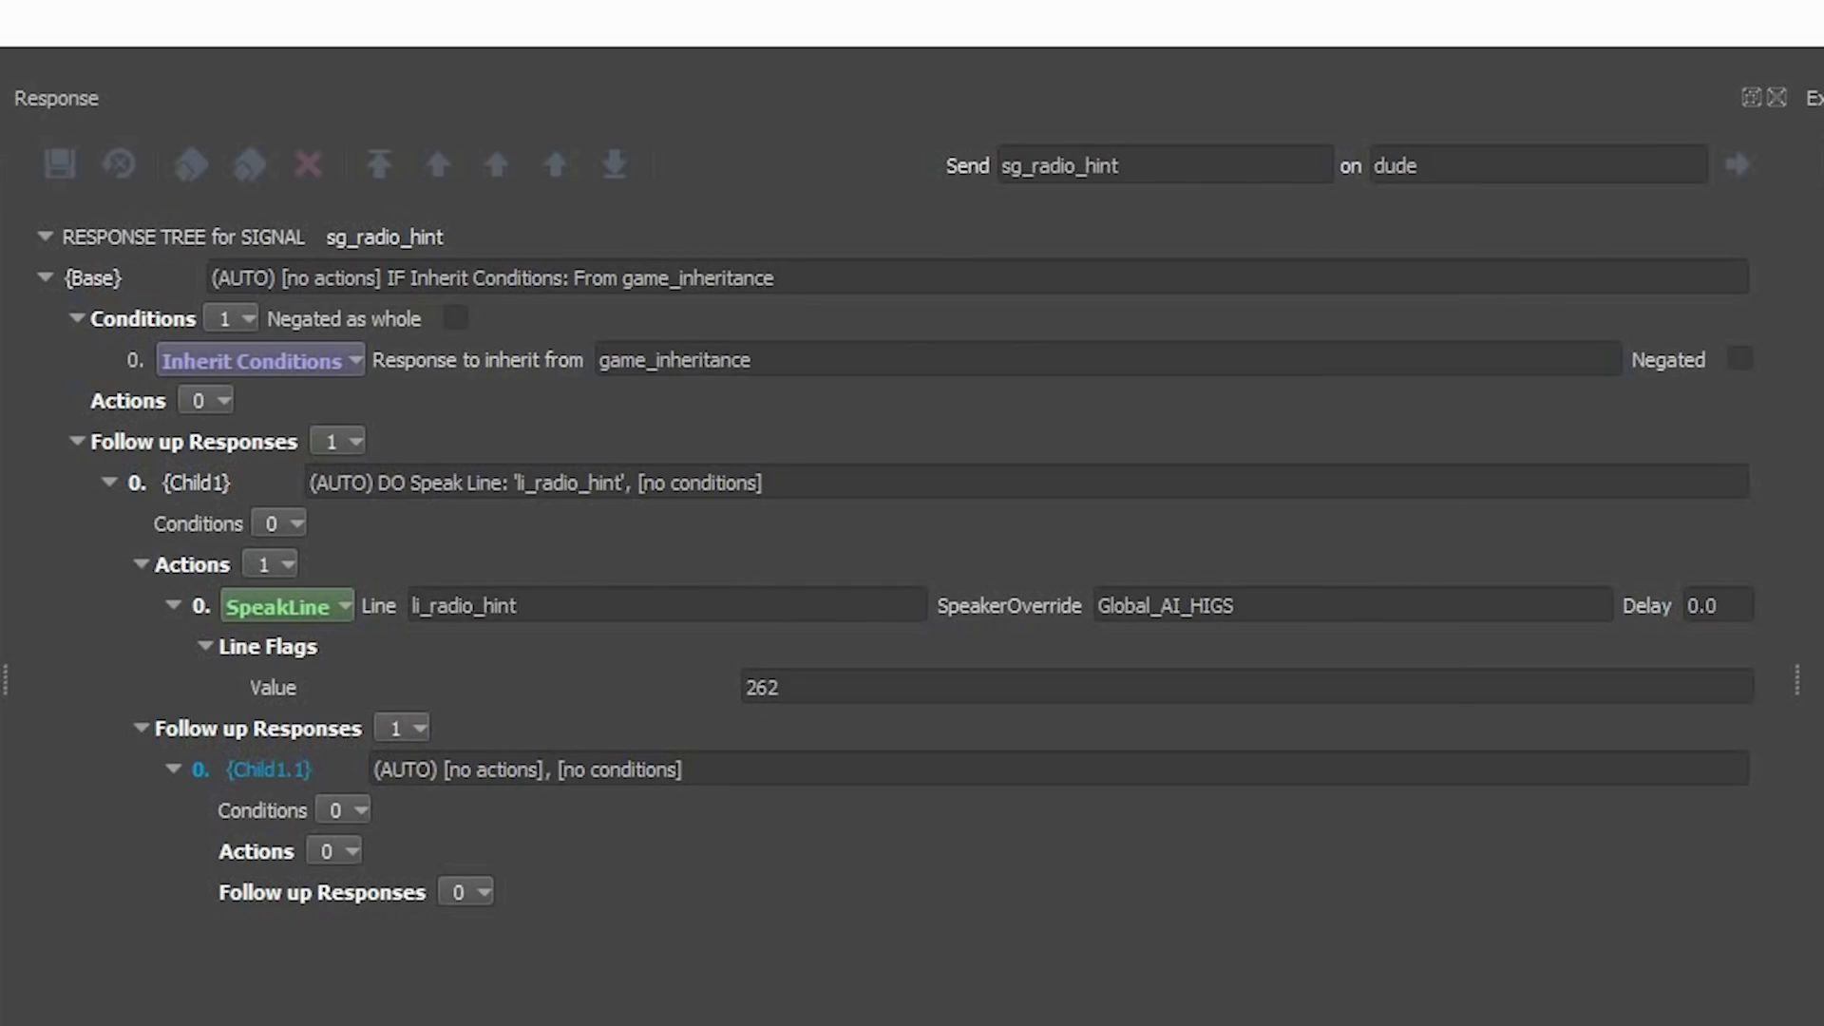
left_click(191, 564)
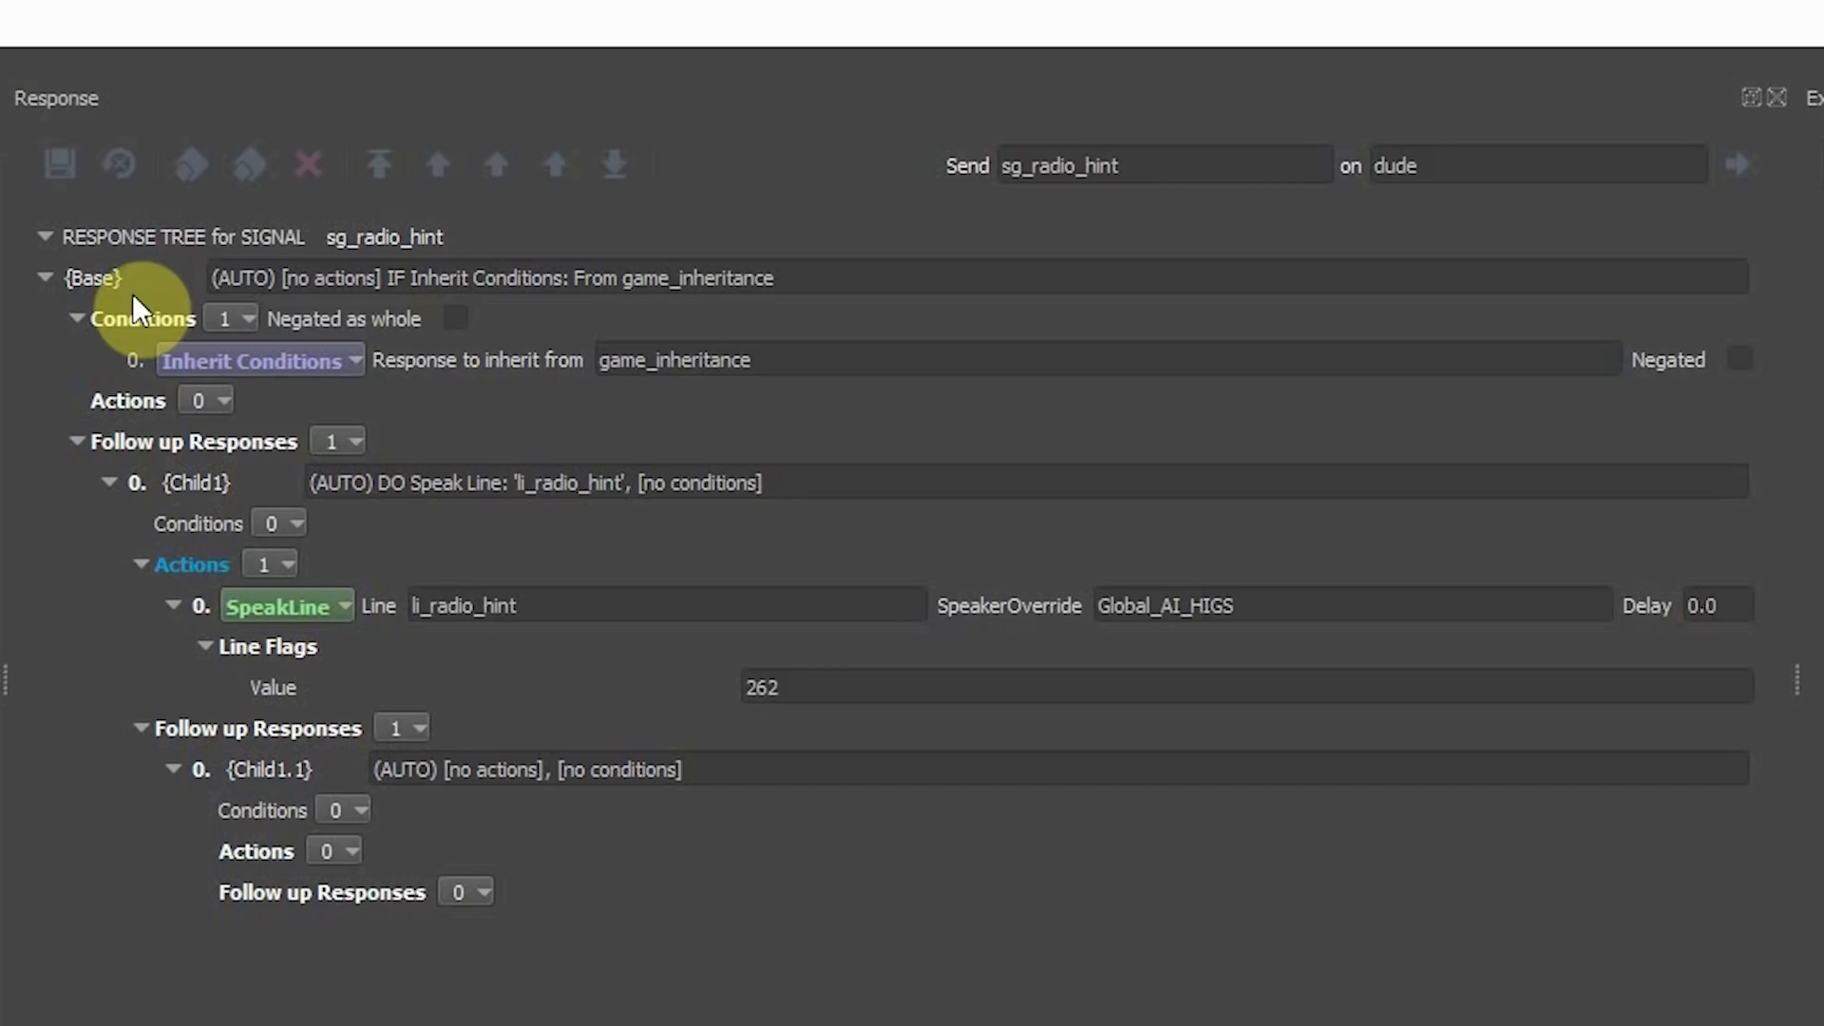
left_click(95, 278)
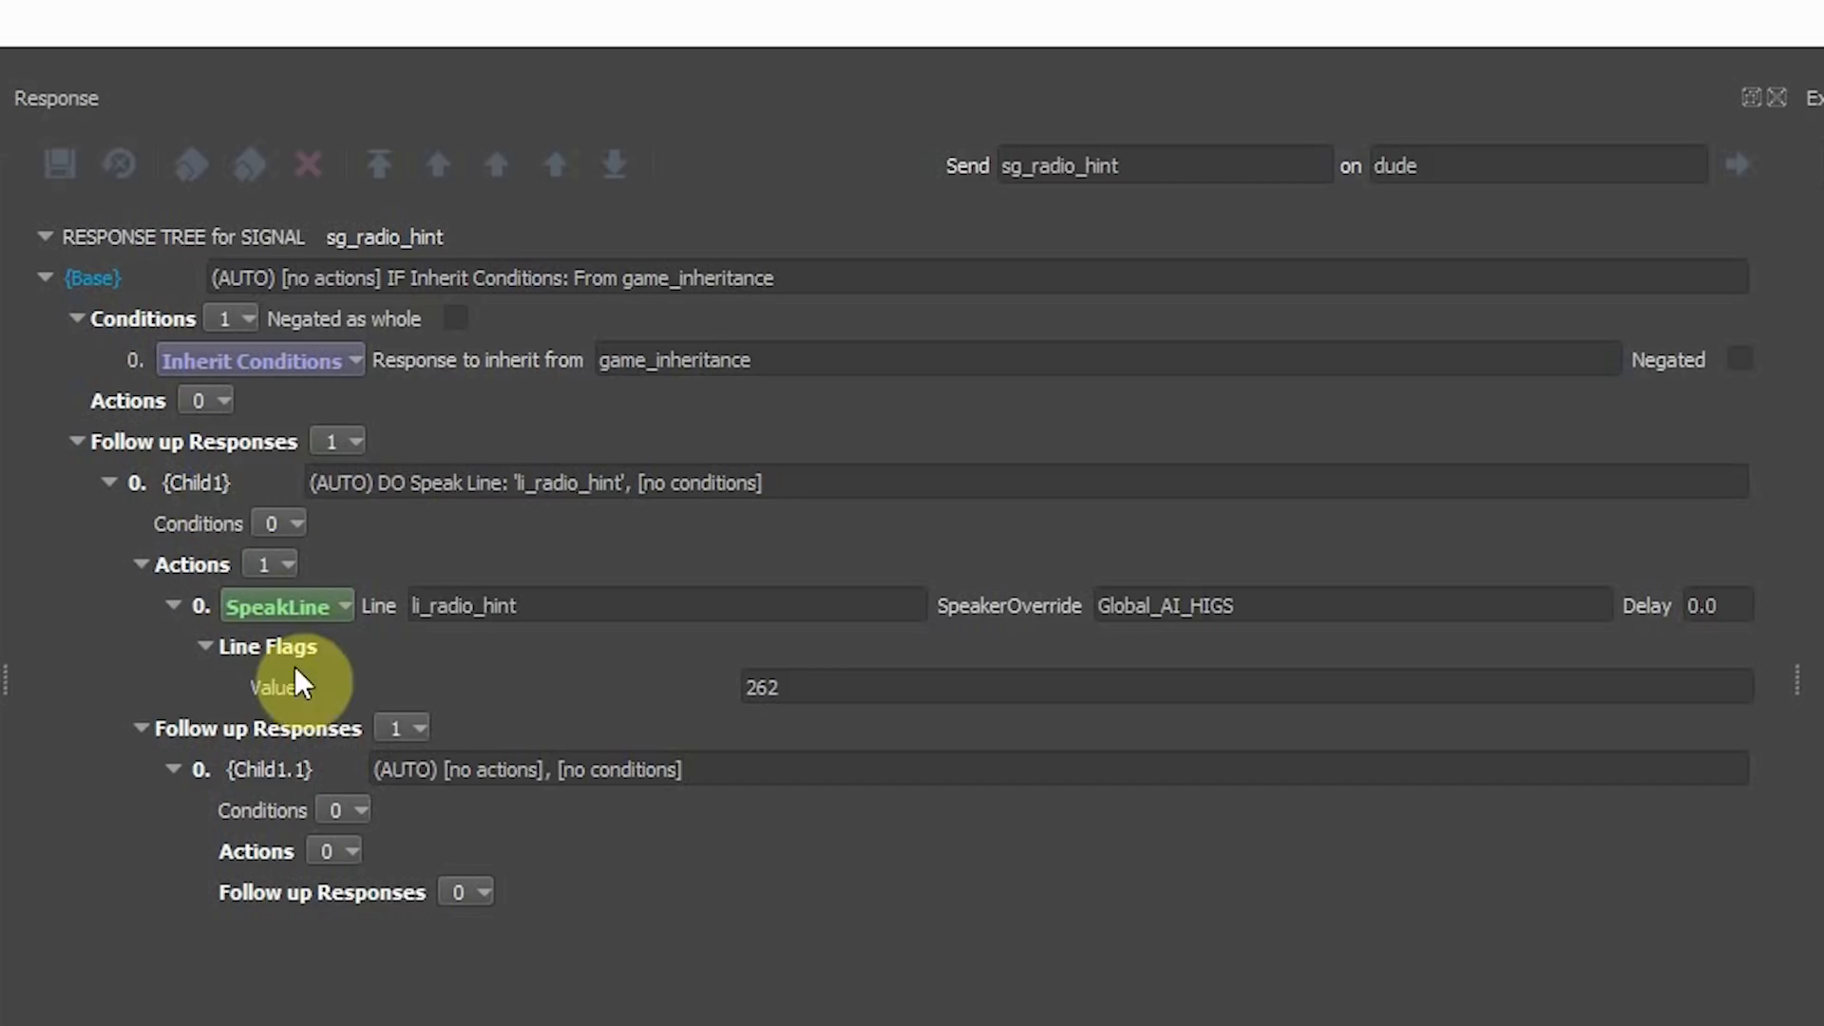
left_click(328, 737)
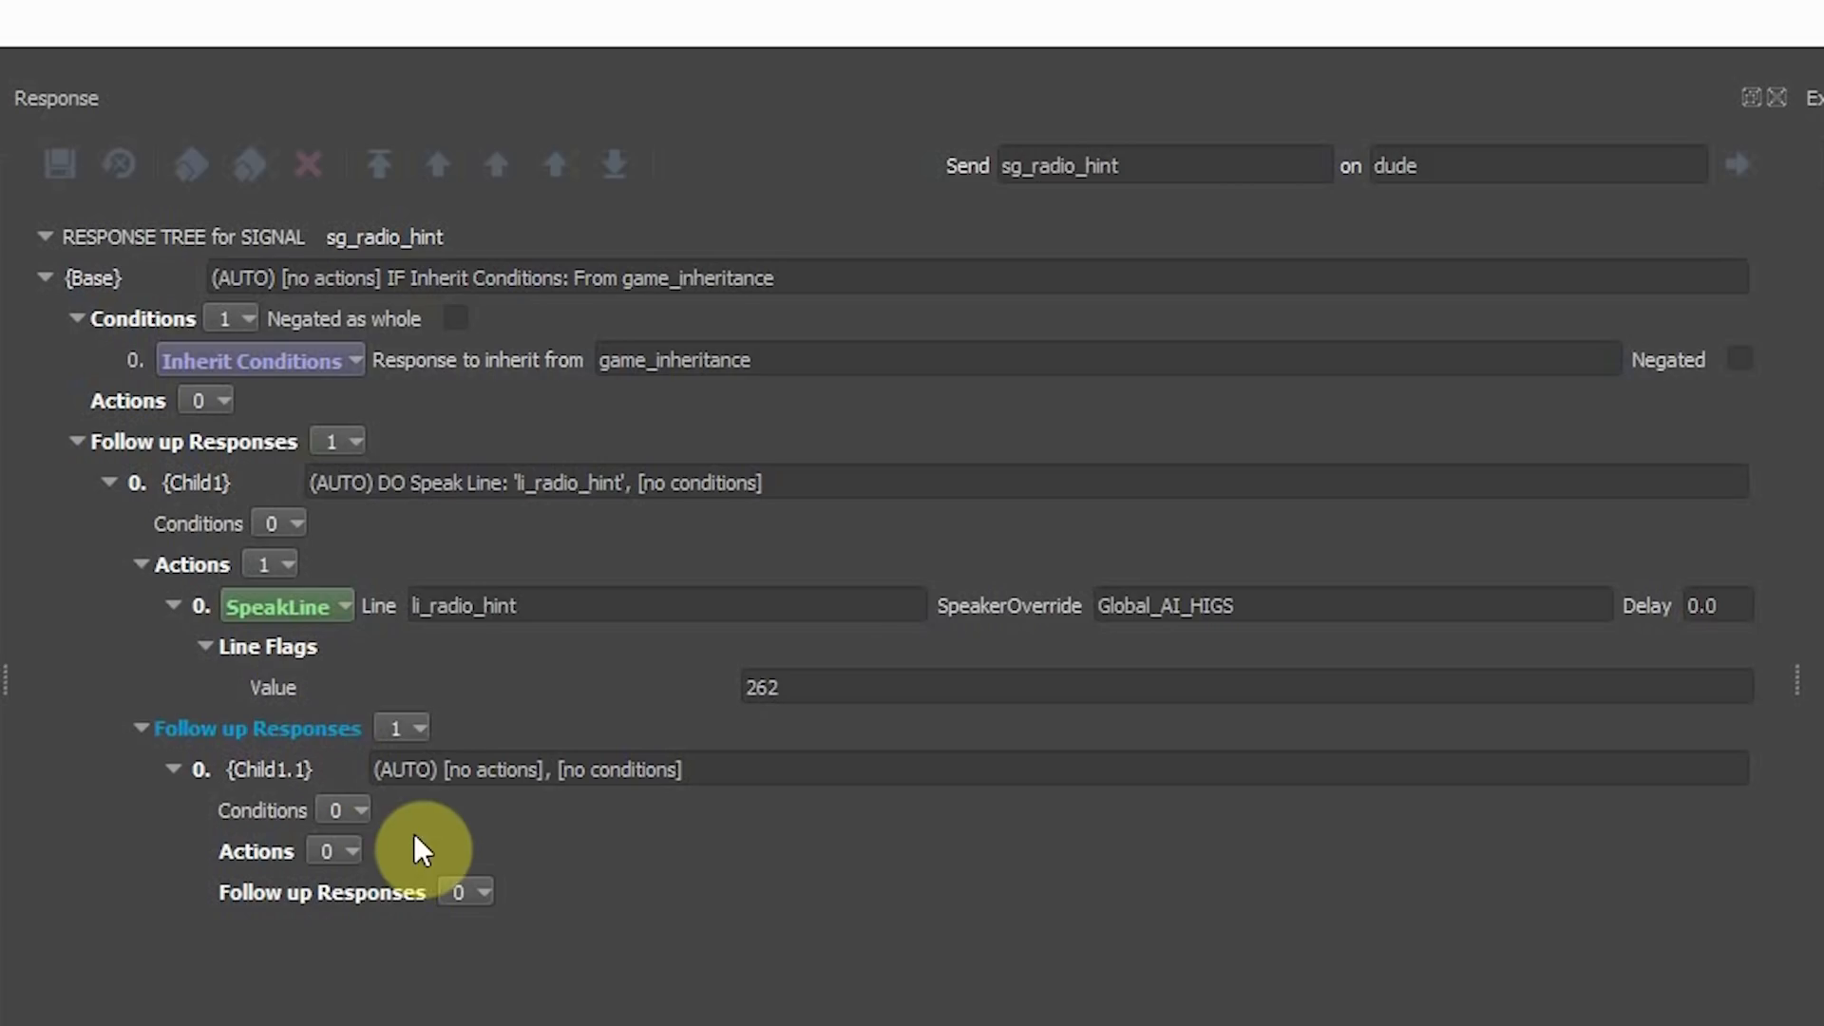
left_click(466, 892)
left_click(503, 961)
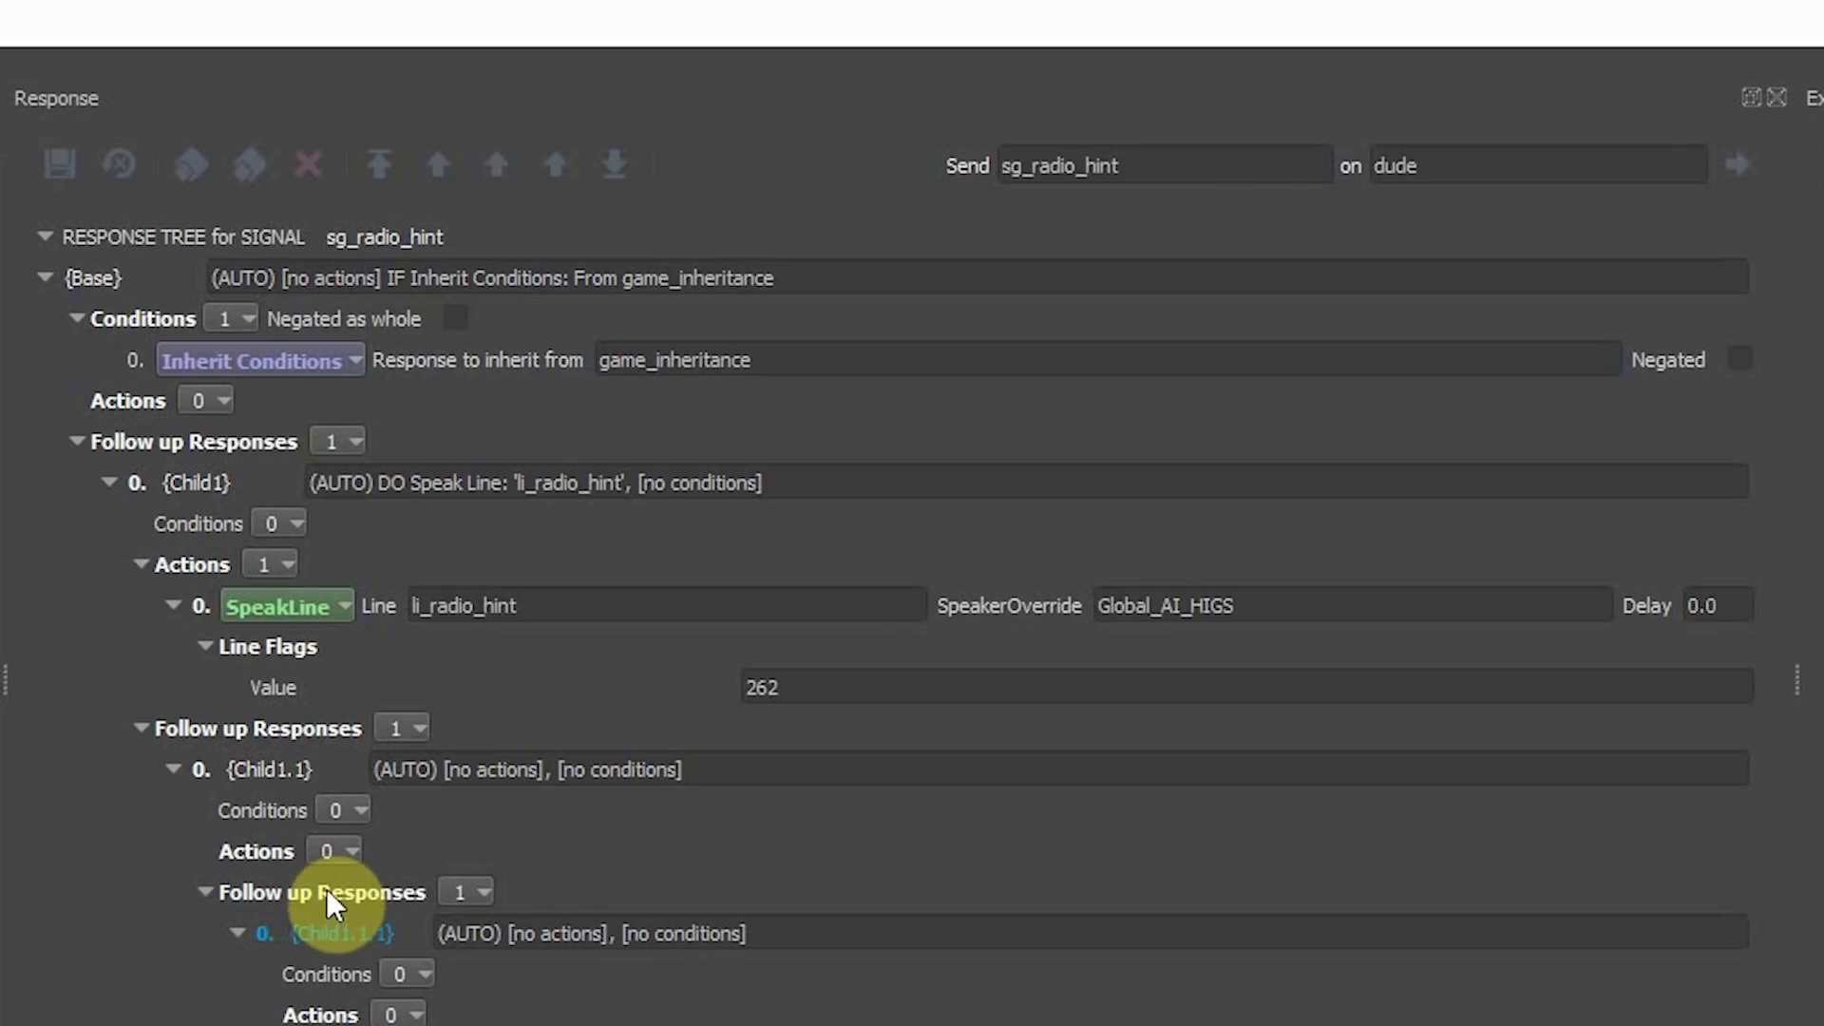
right_click(253, 727)
left_click(394, 828)
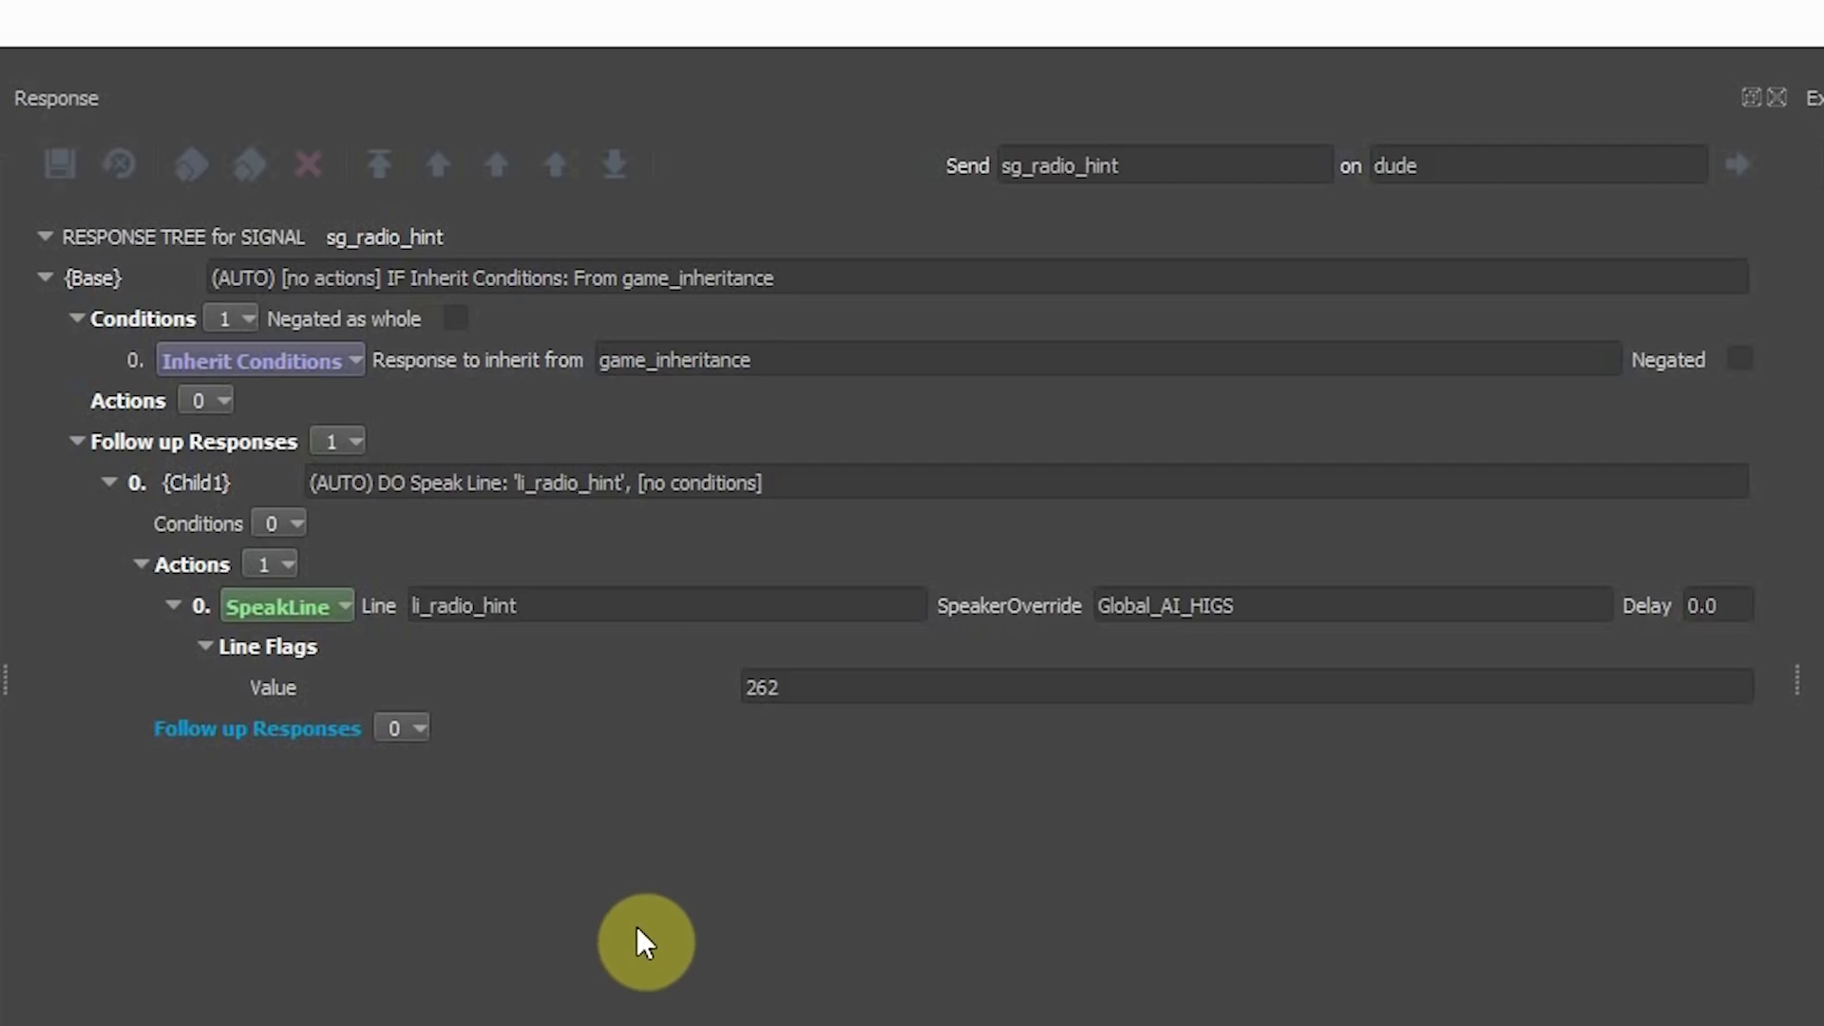
Step: Review the inherited condition, the SpeakLine action's line and SpeakerOverride, and the signal and actor set for sending
left_click(848, 359)
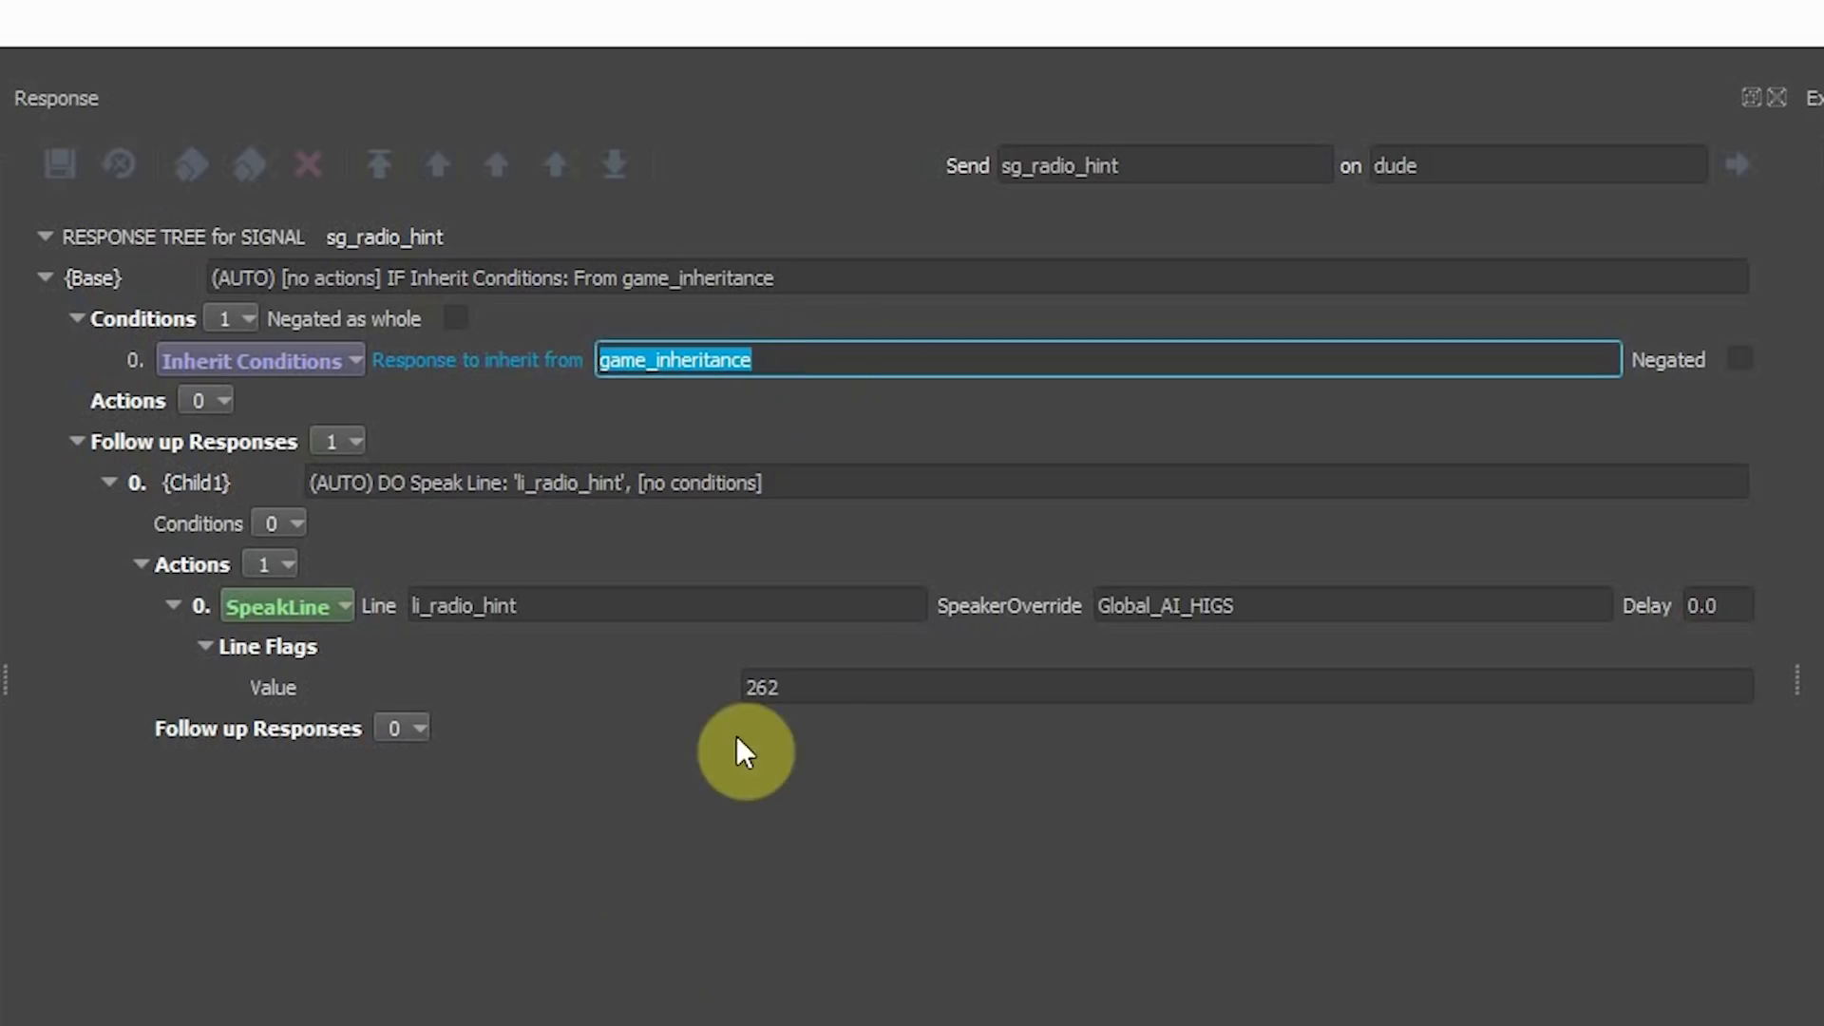
left_click(652, 860)
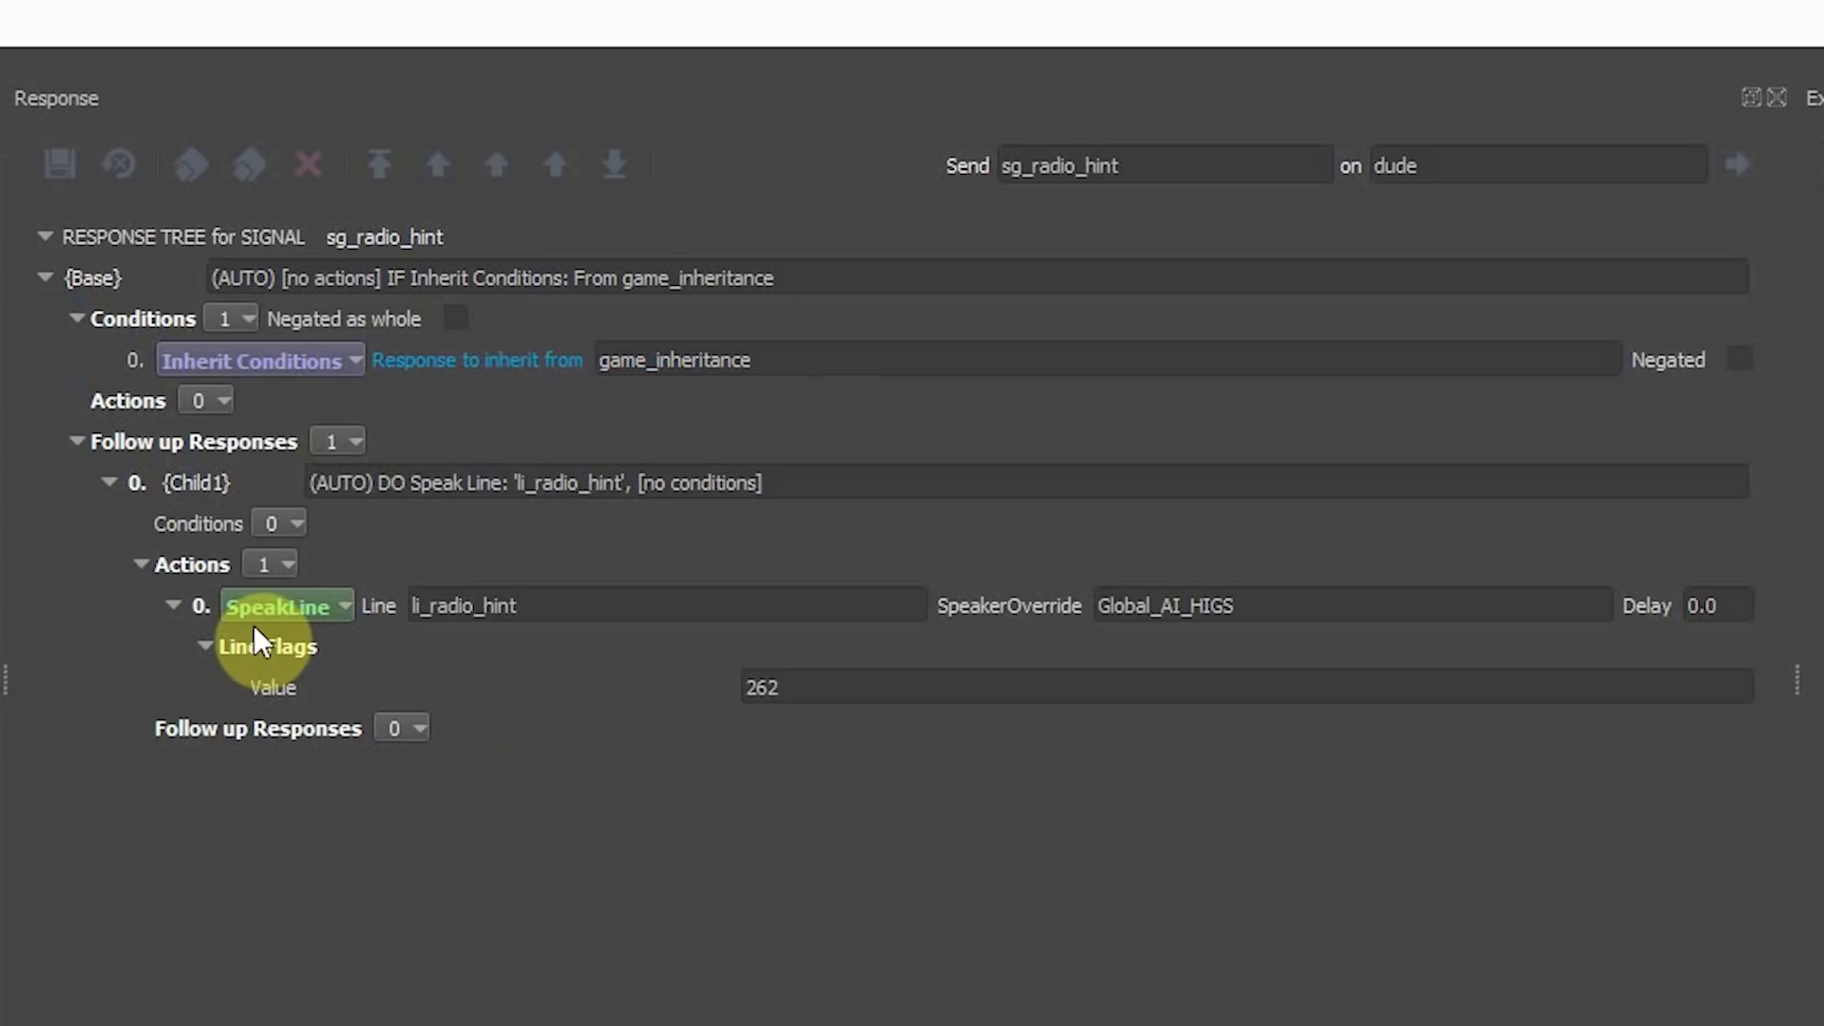
left_click(570, 609)
left_click(560, 691)
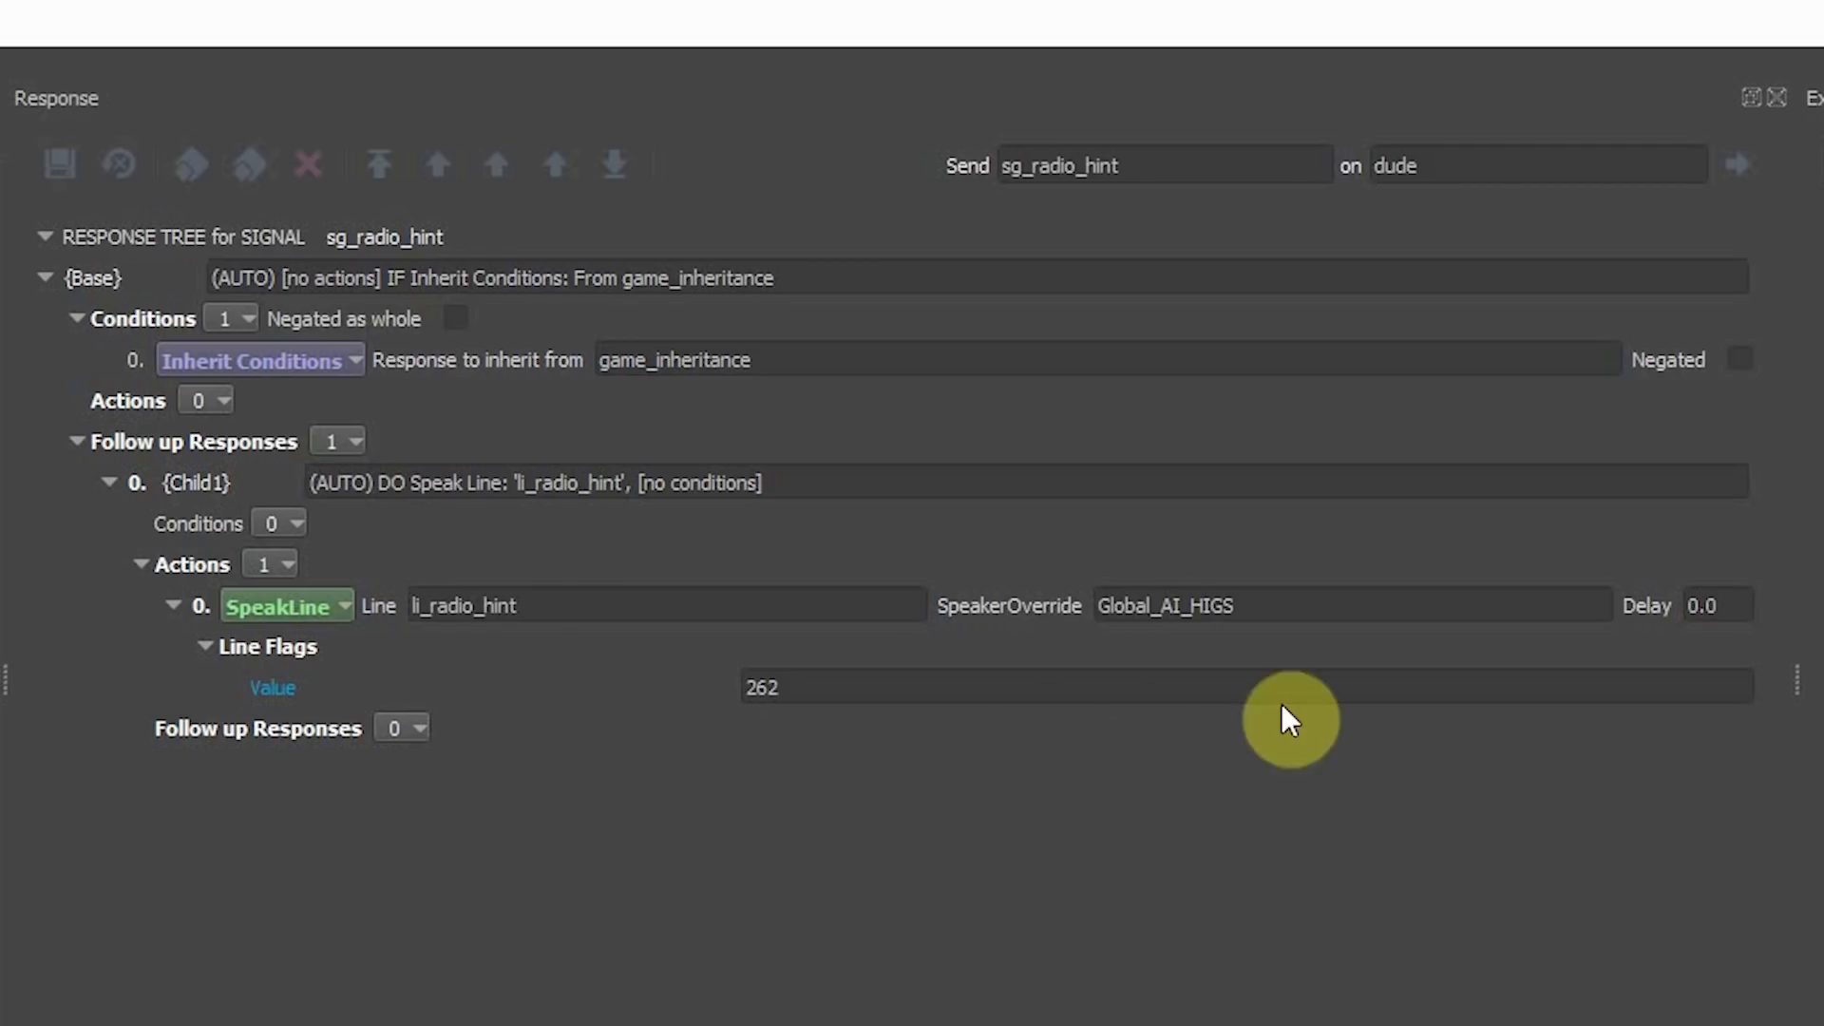
left_click(1303, 604)
left_click(1266, 867)
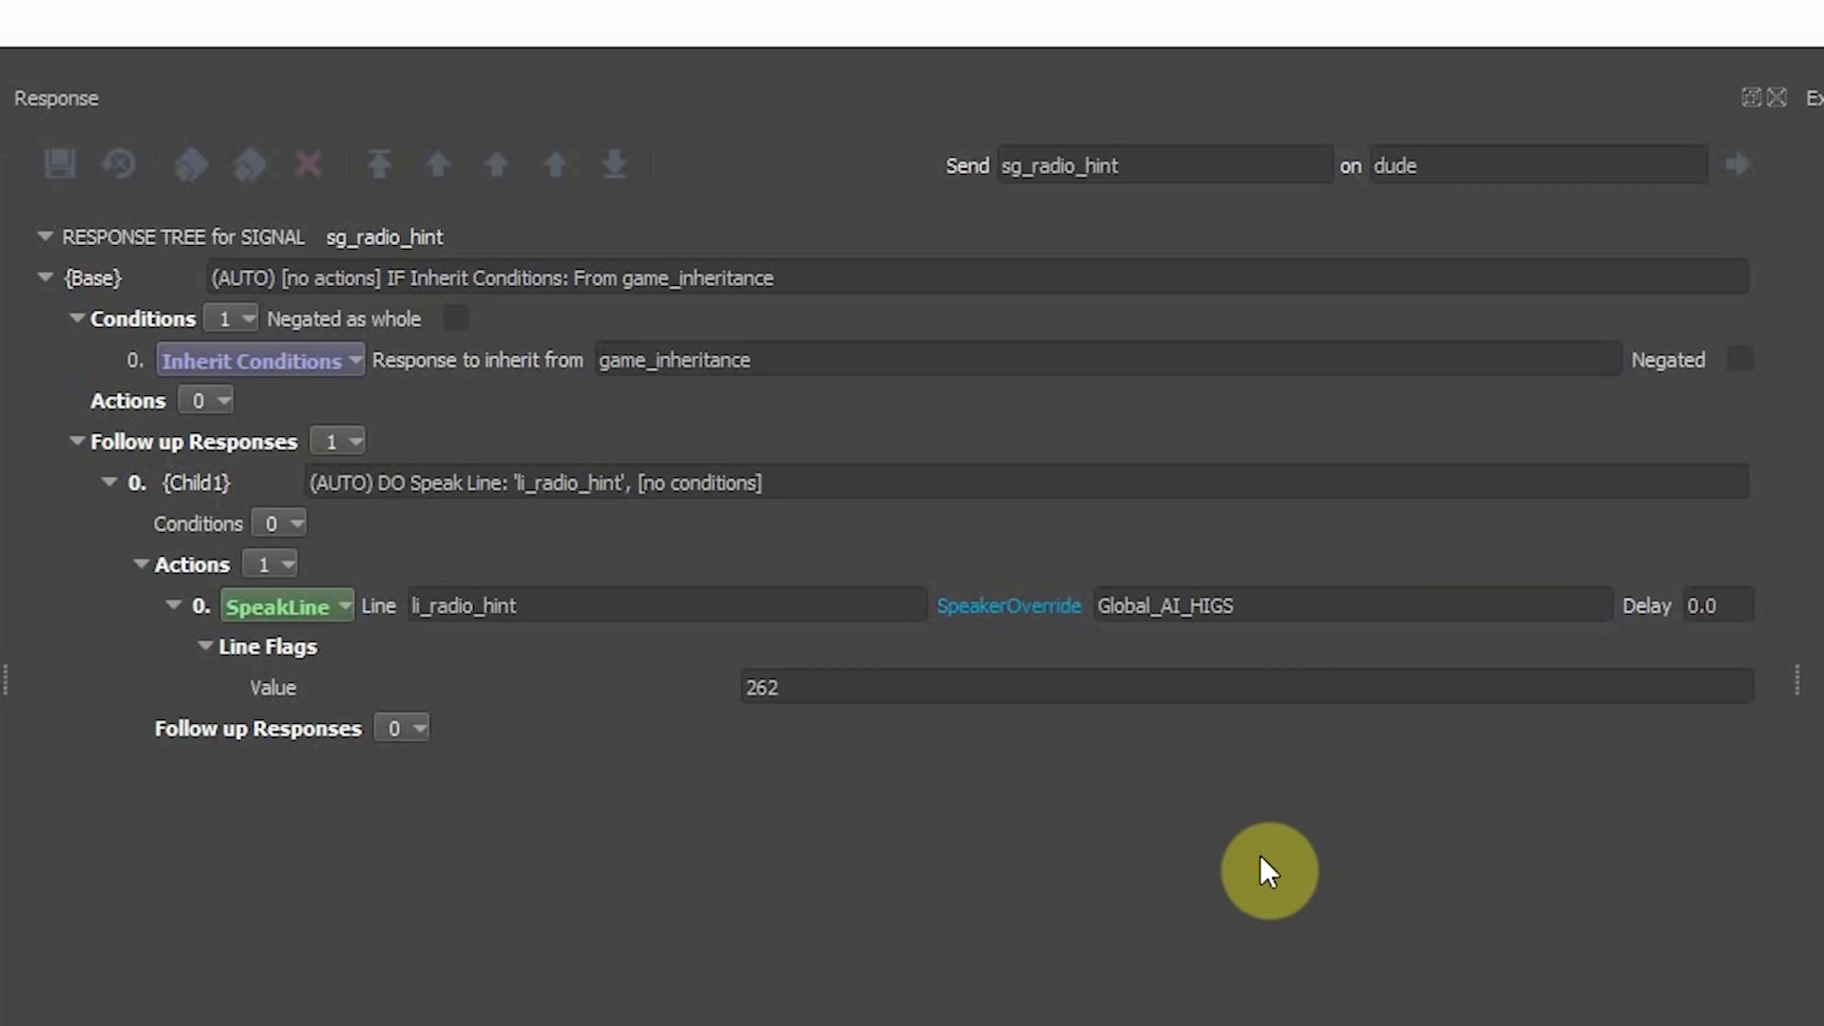
left_click(1251, 68)
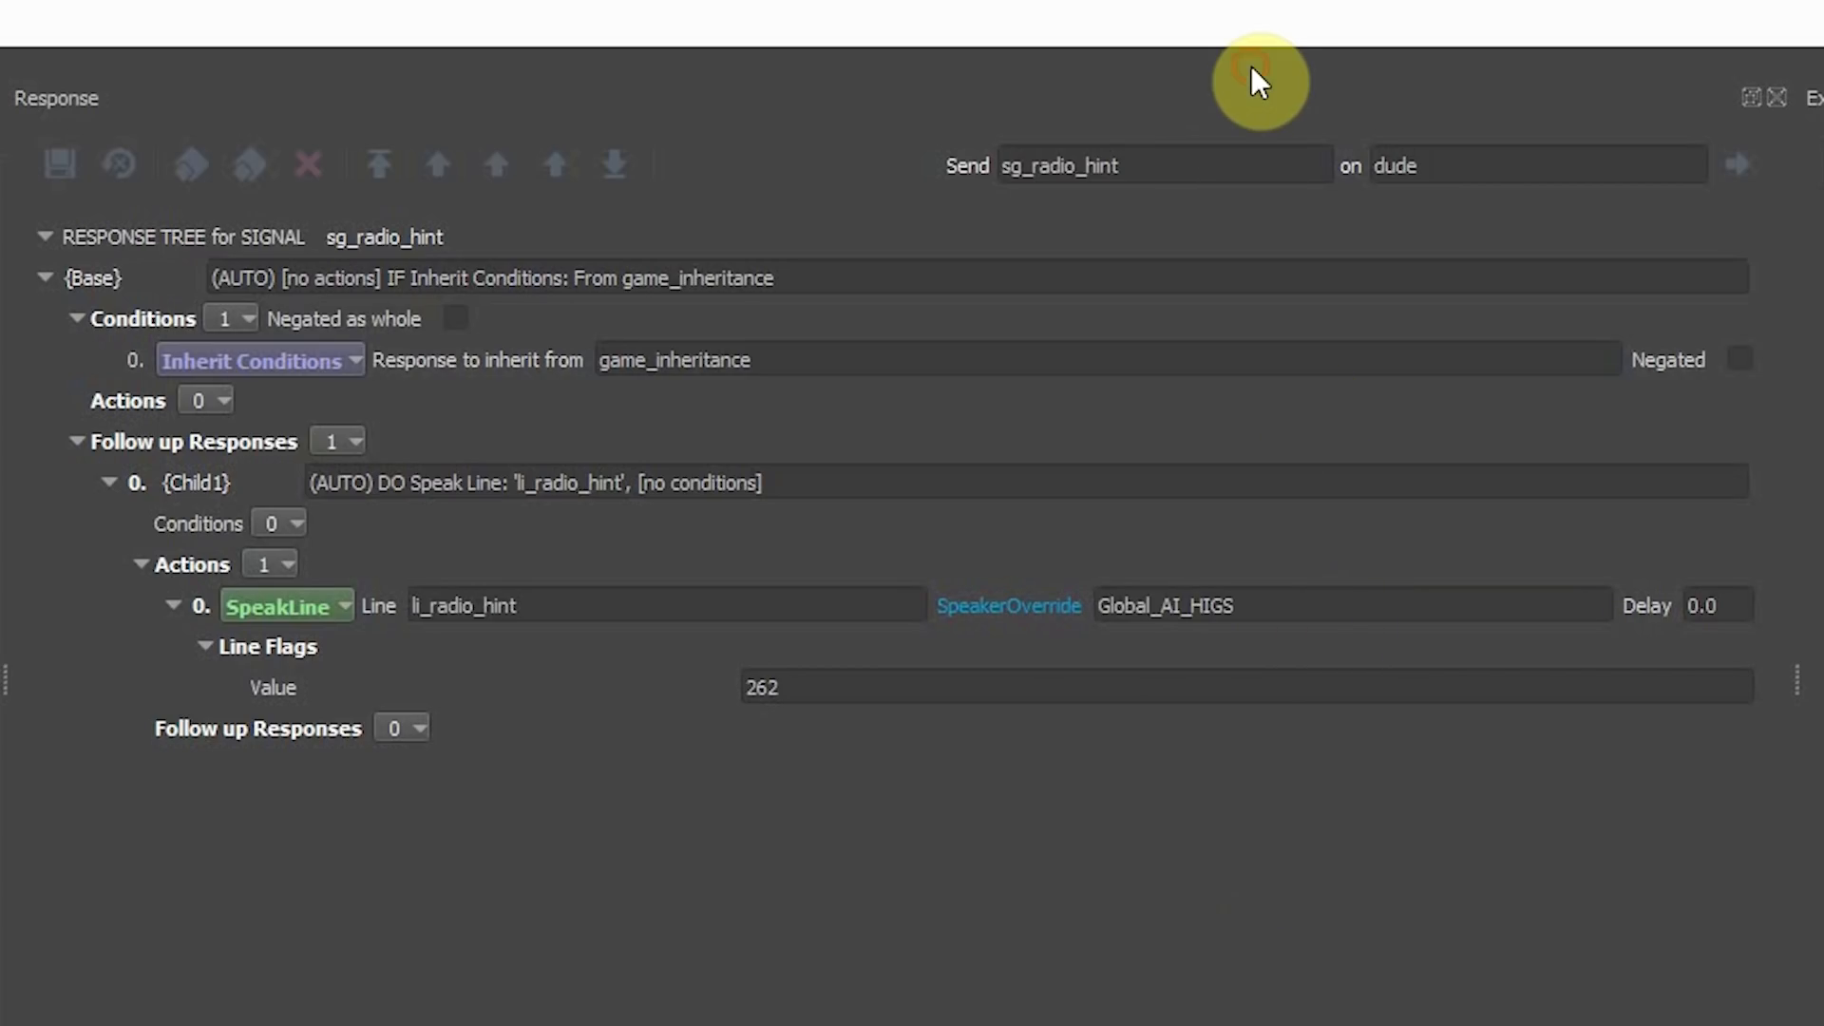
left_click(1188, 163)
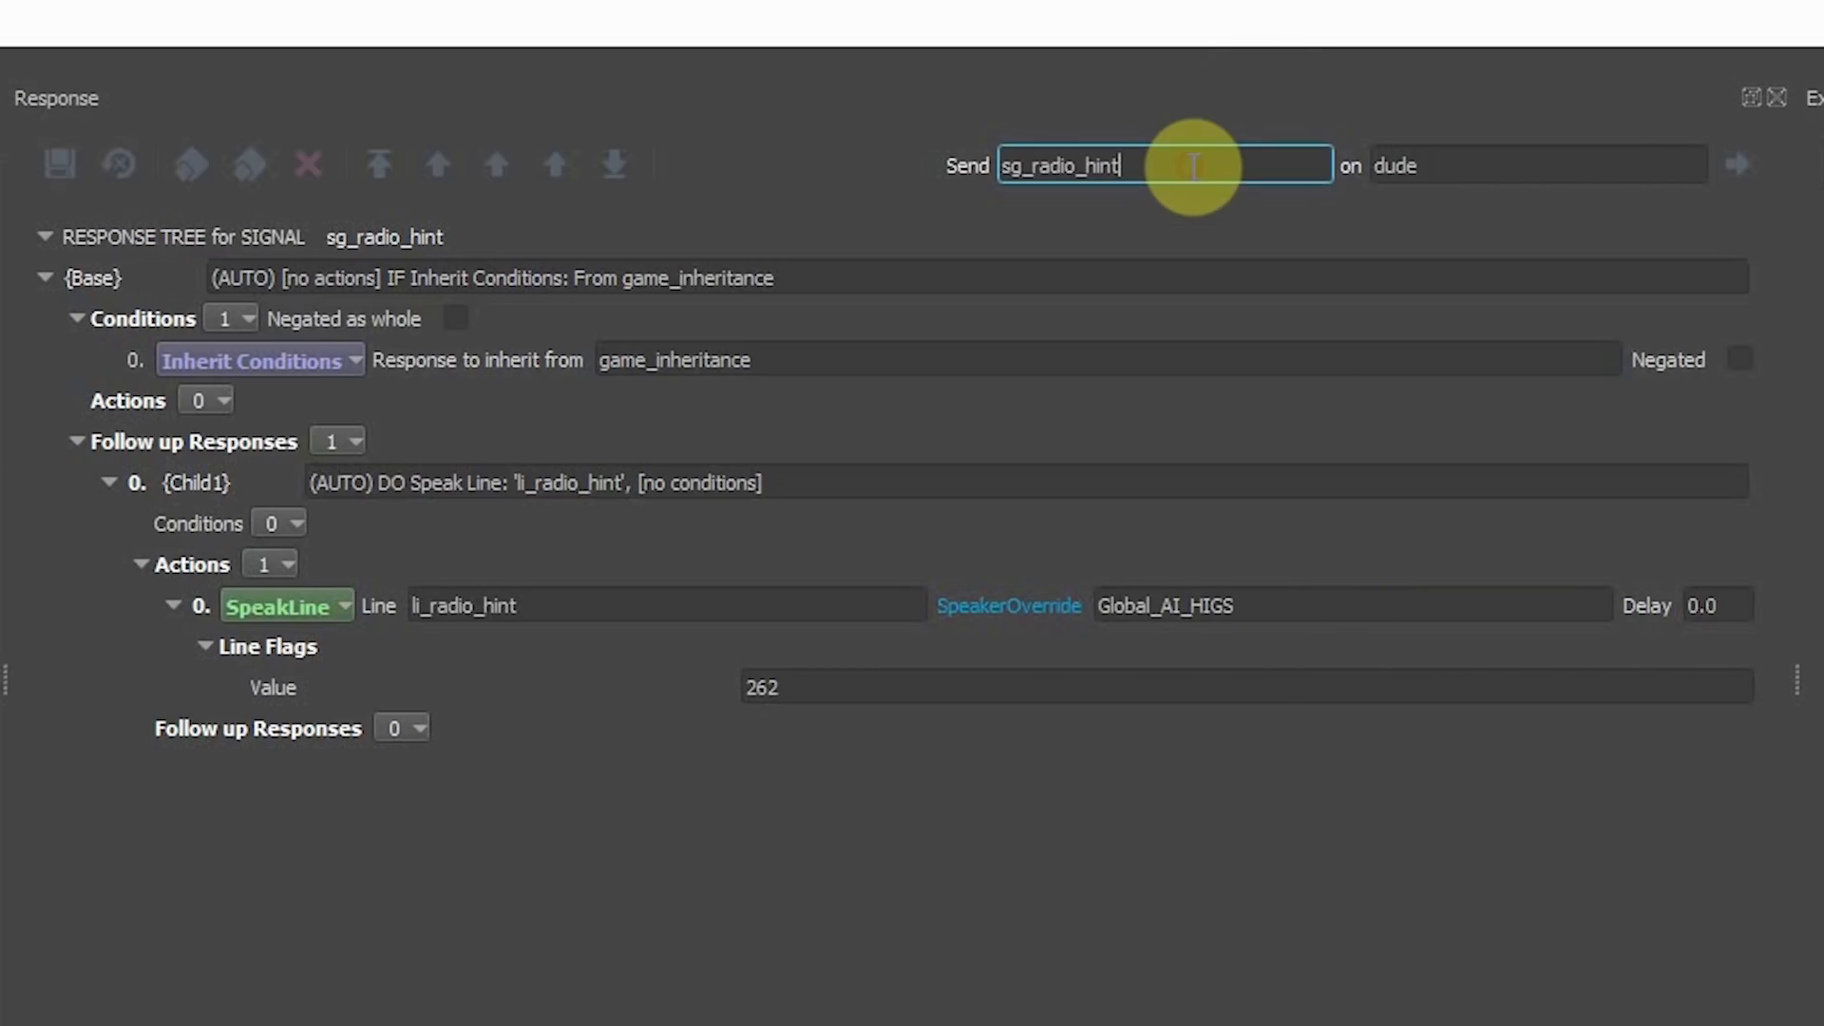
left_click(1188, 237)
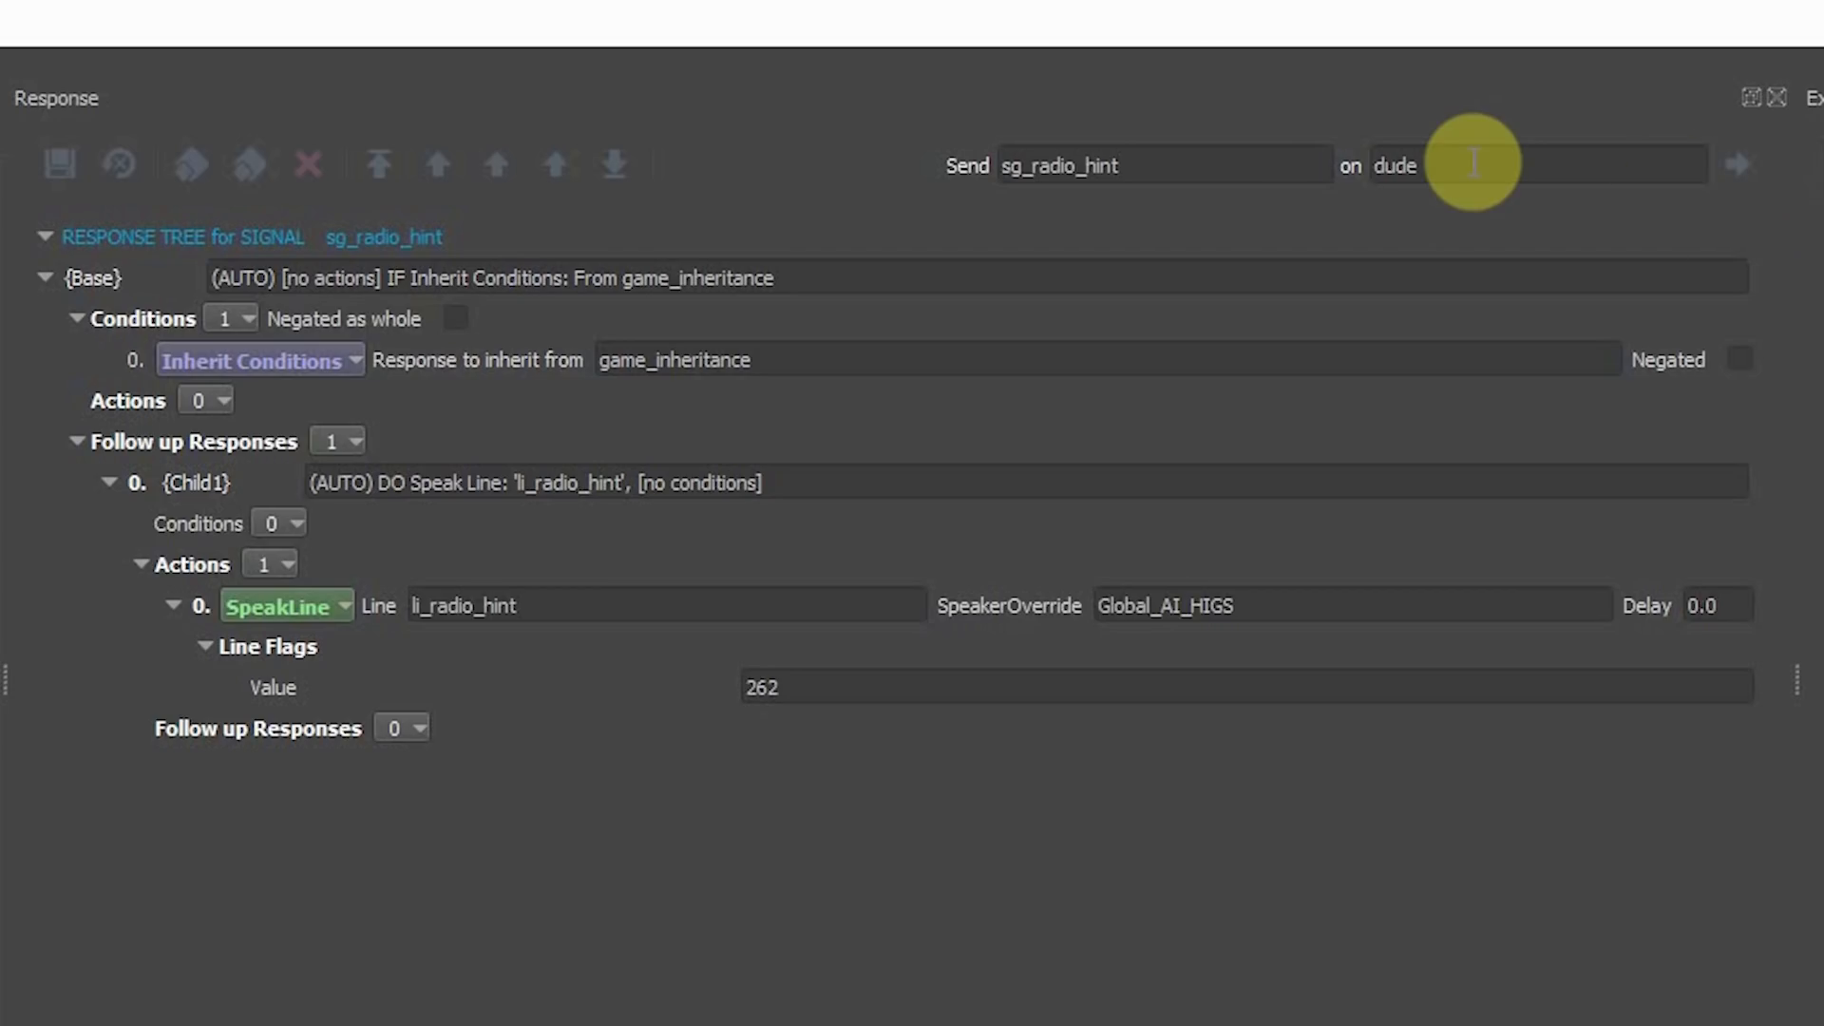
left_click(1472, 164)
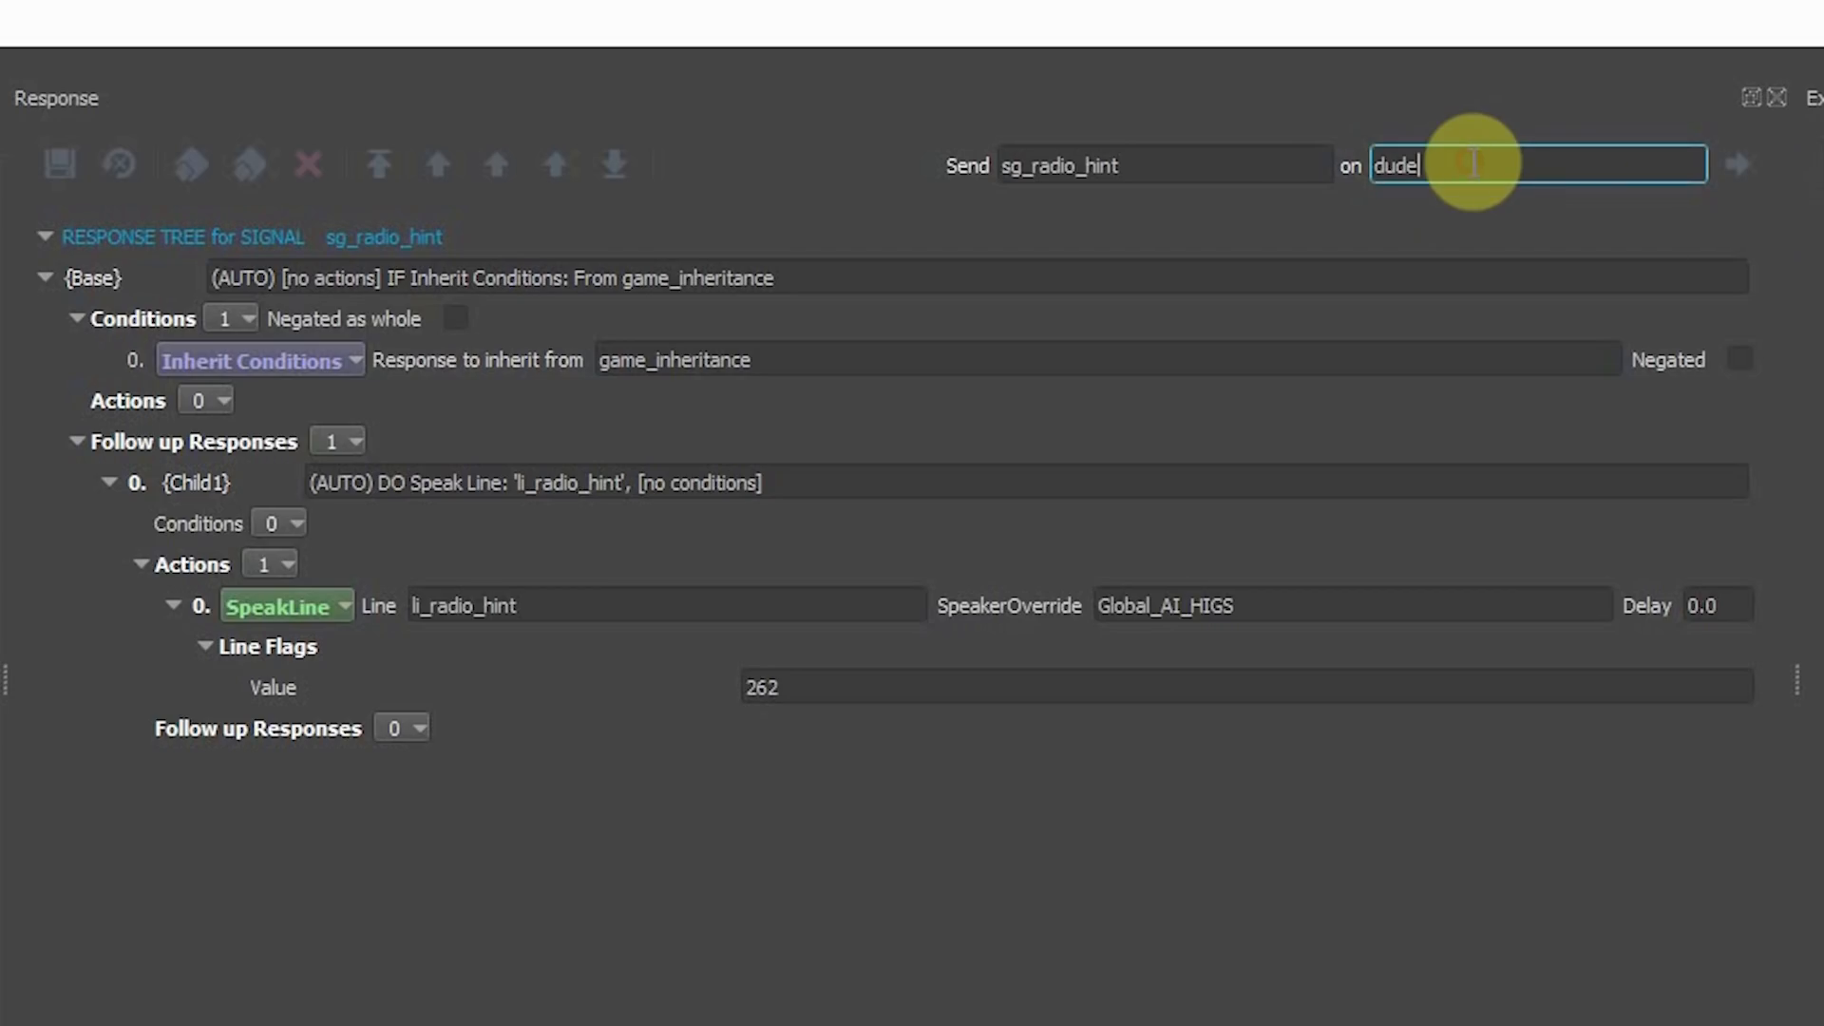
left_click(1399, 221)
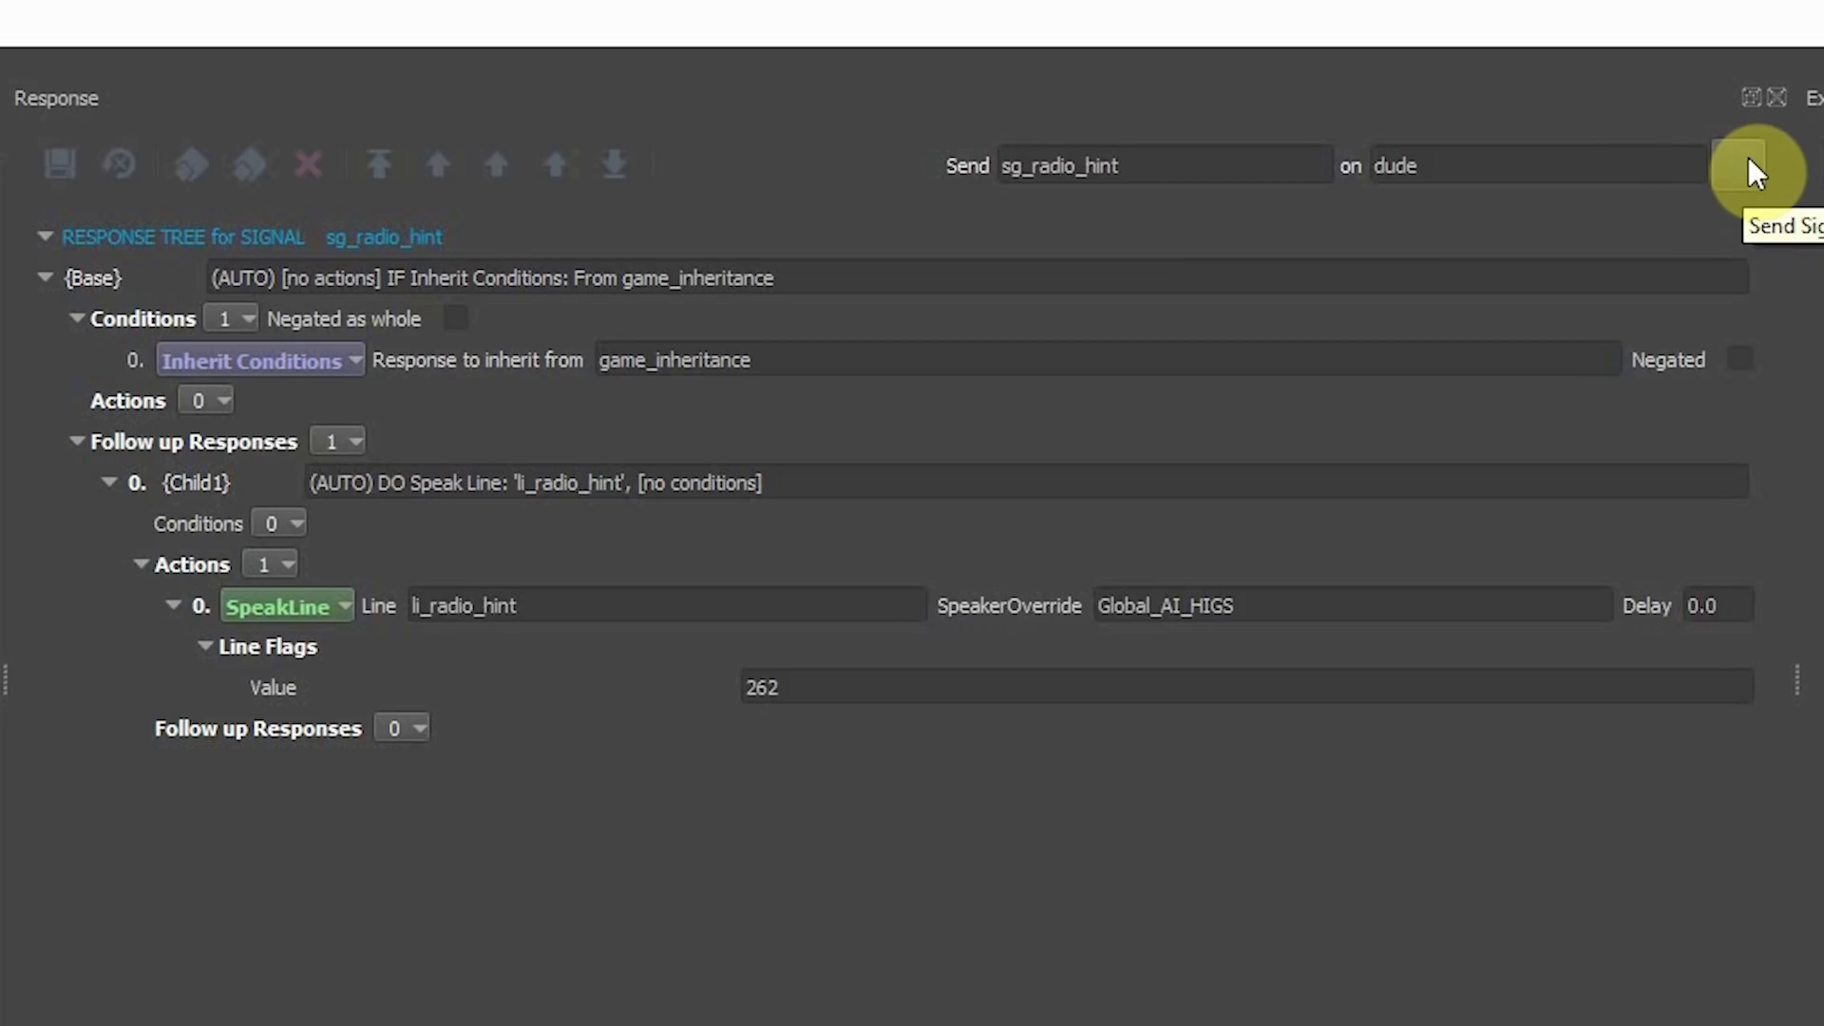
left_click(1367, 608)
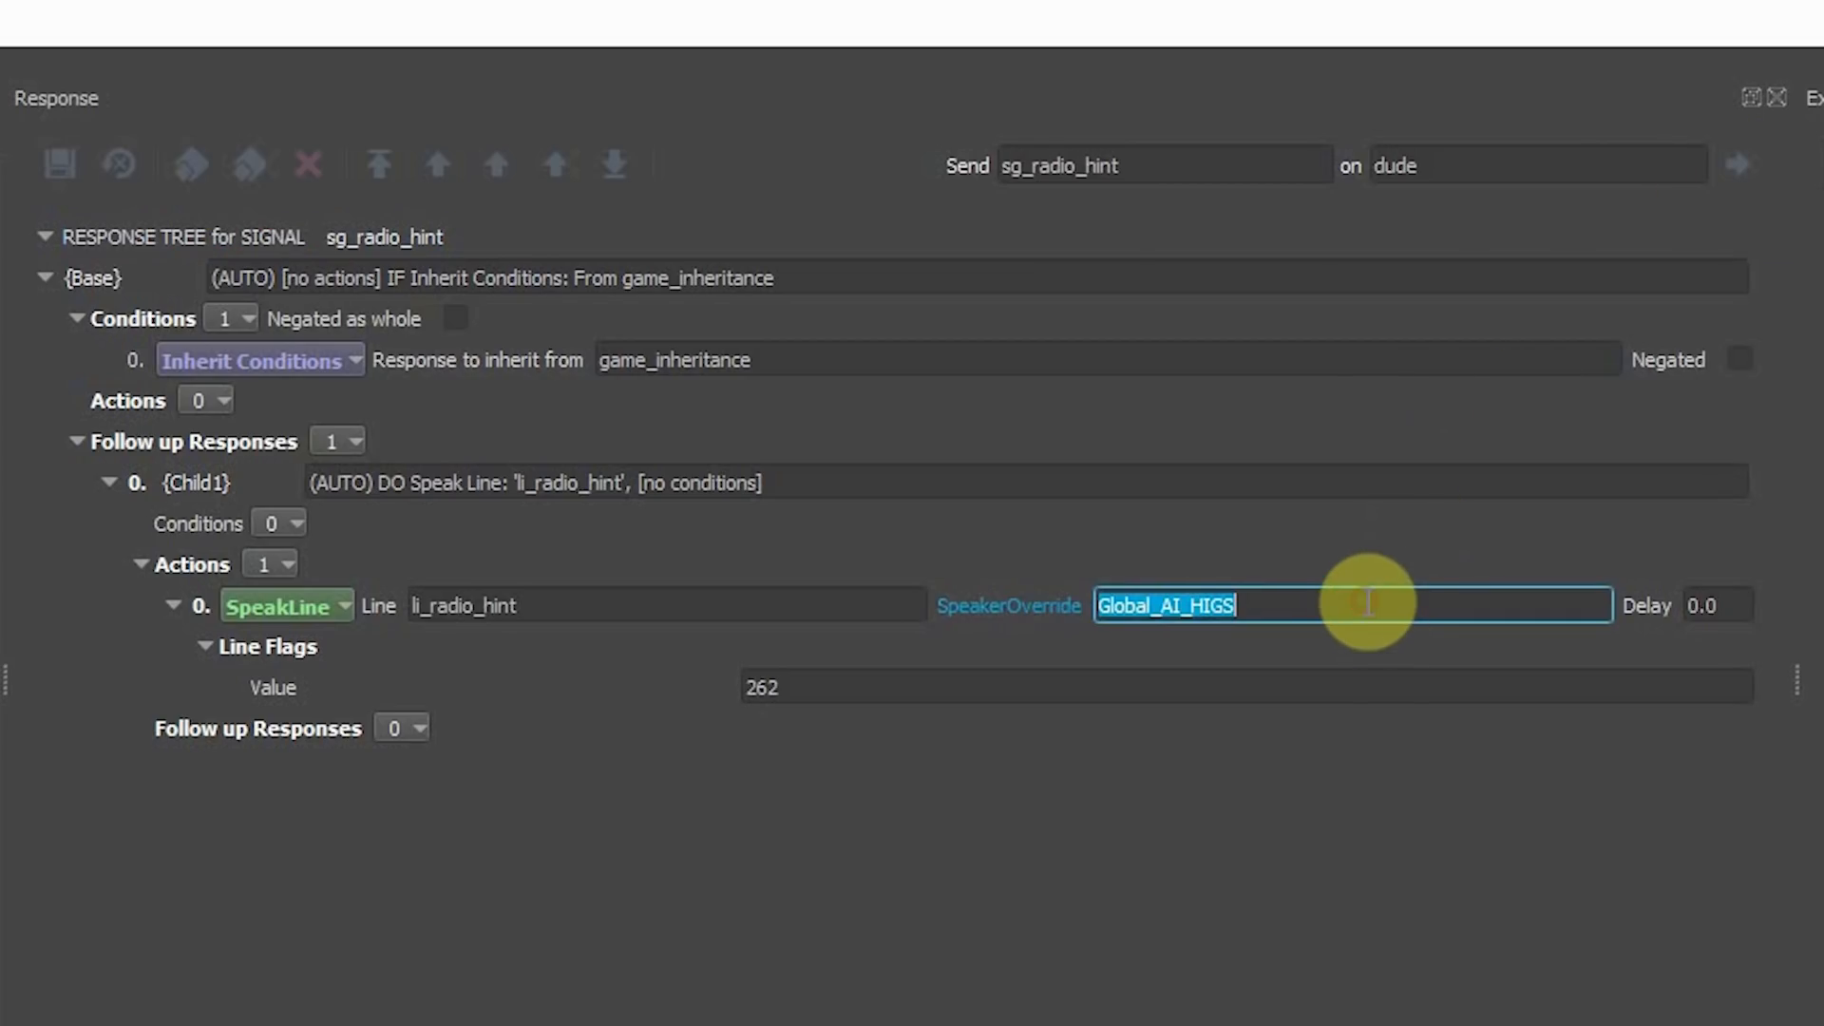
left_click(1342, 540)
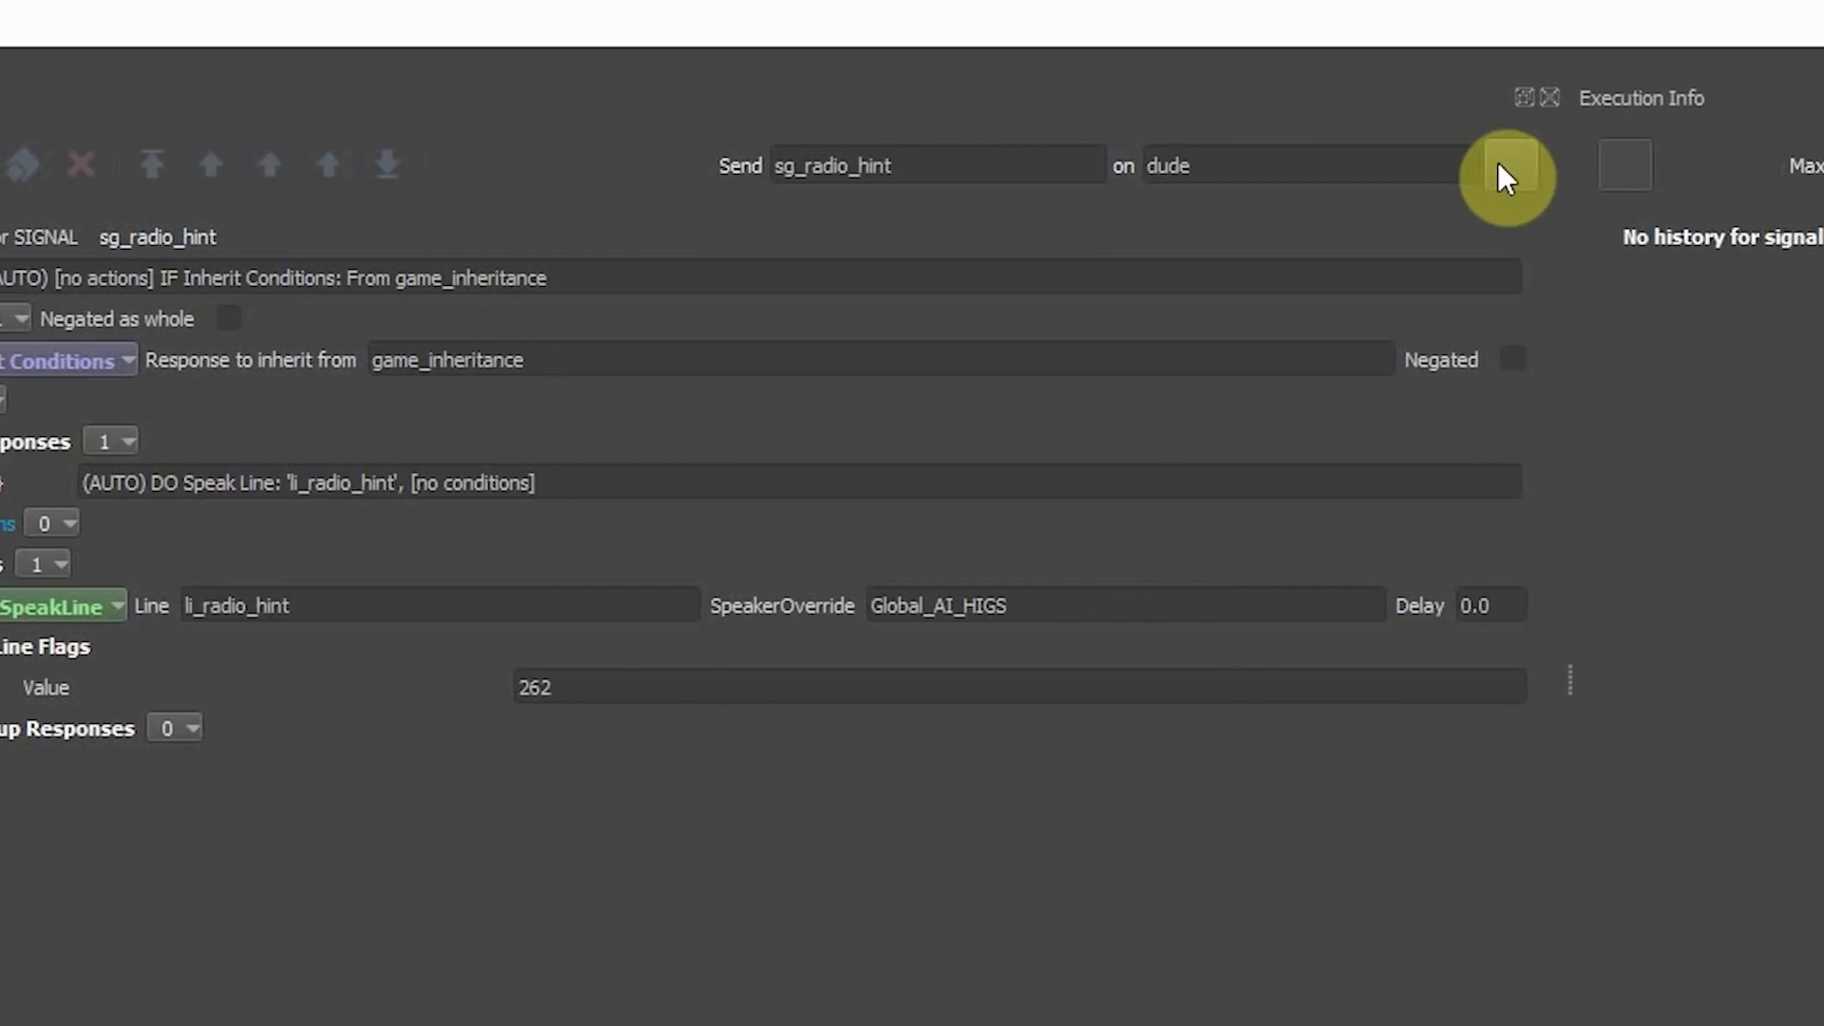
Step: Send the sg_radio_hint signal on the actor dude twice to test the response
left_click(1508, 169)
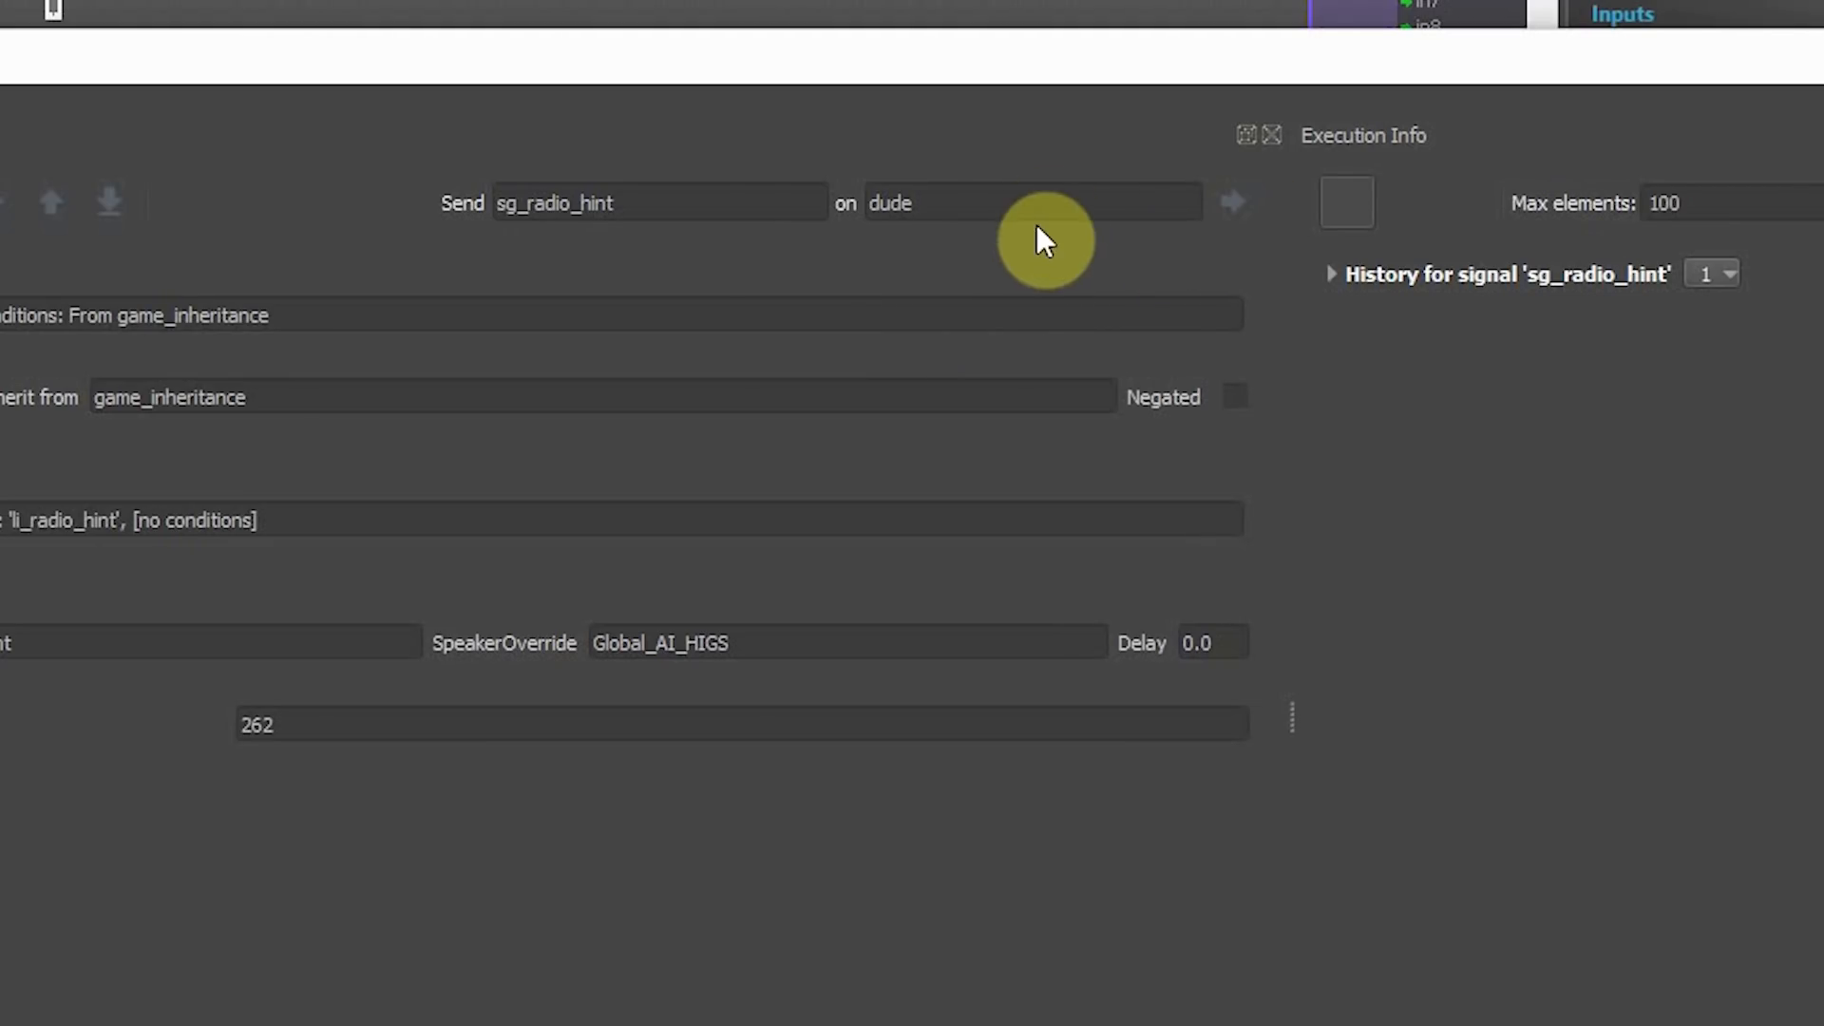
left_click(994, 201)
left_click(1006, 269)
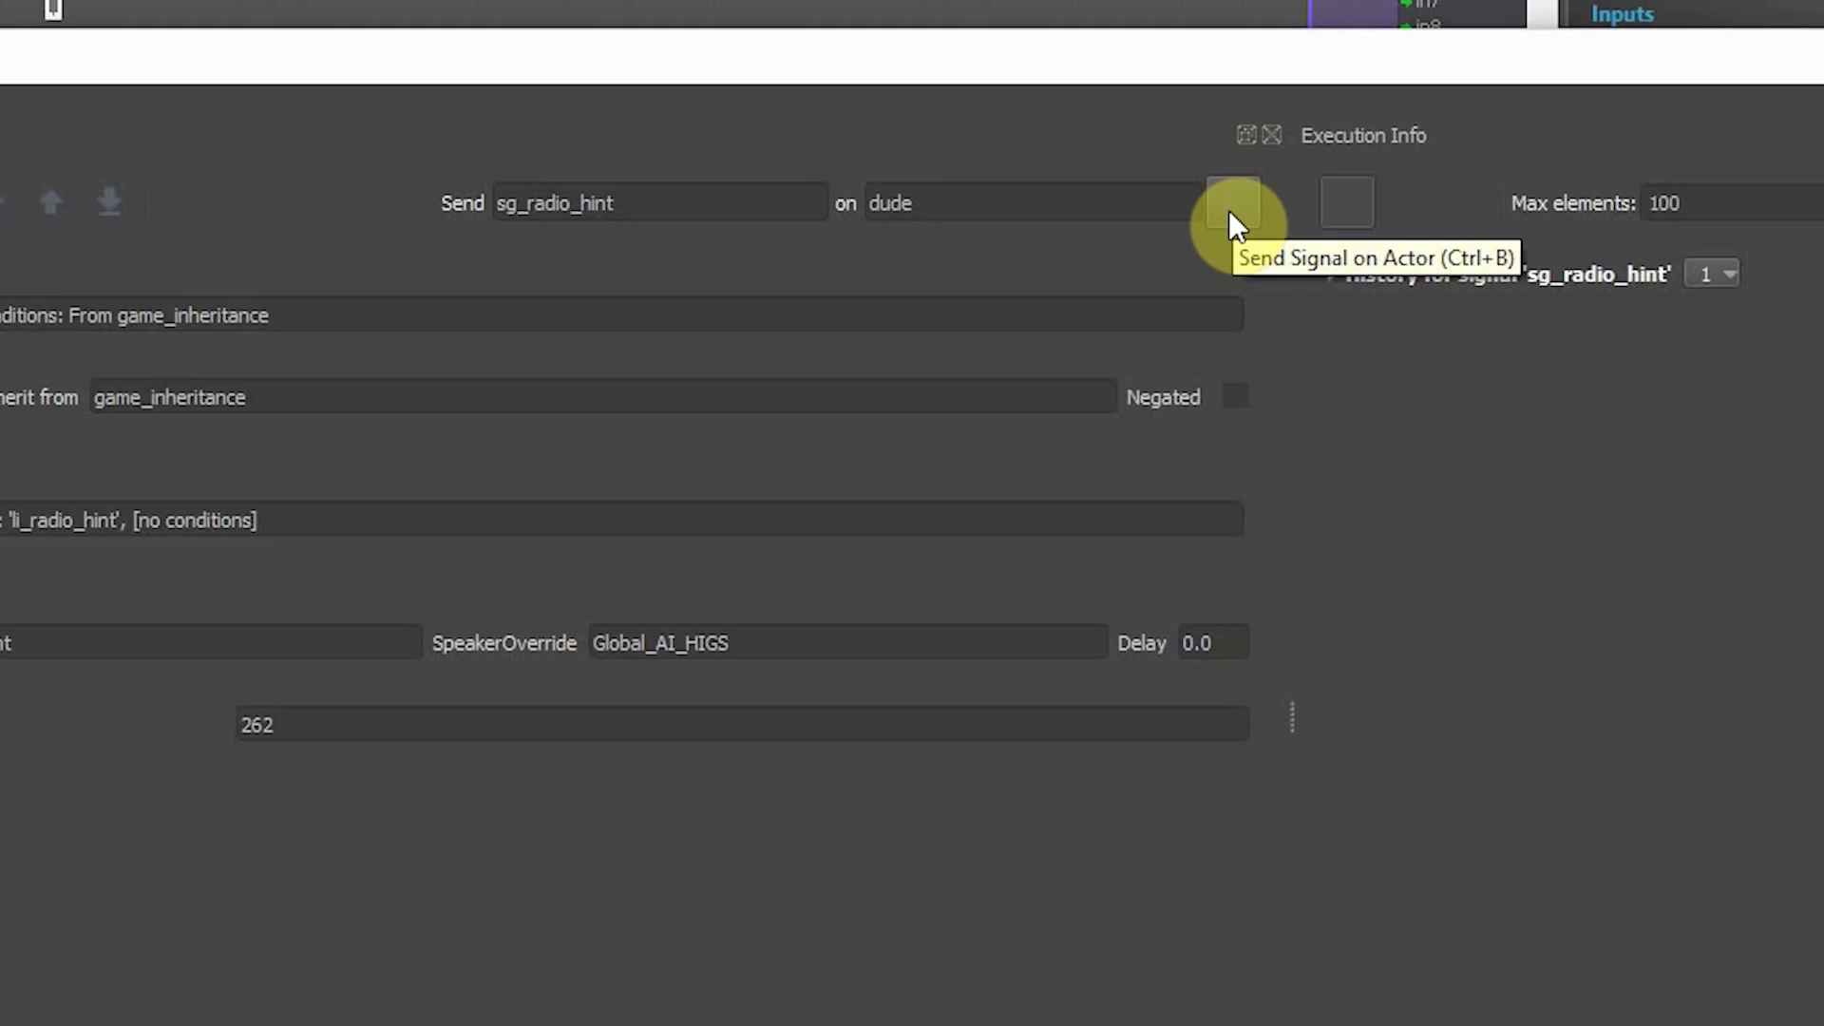
left_click(1230, 215)
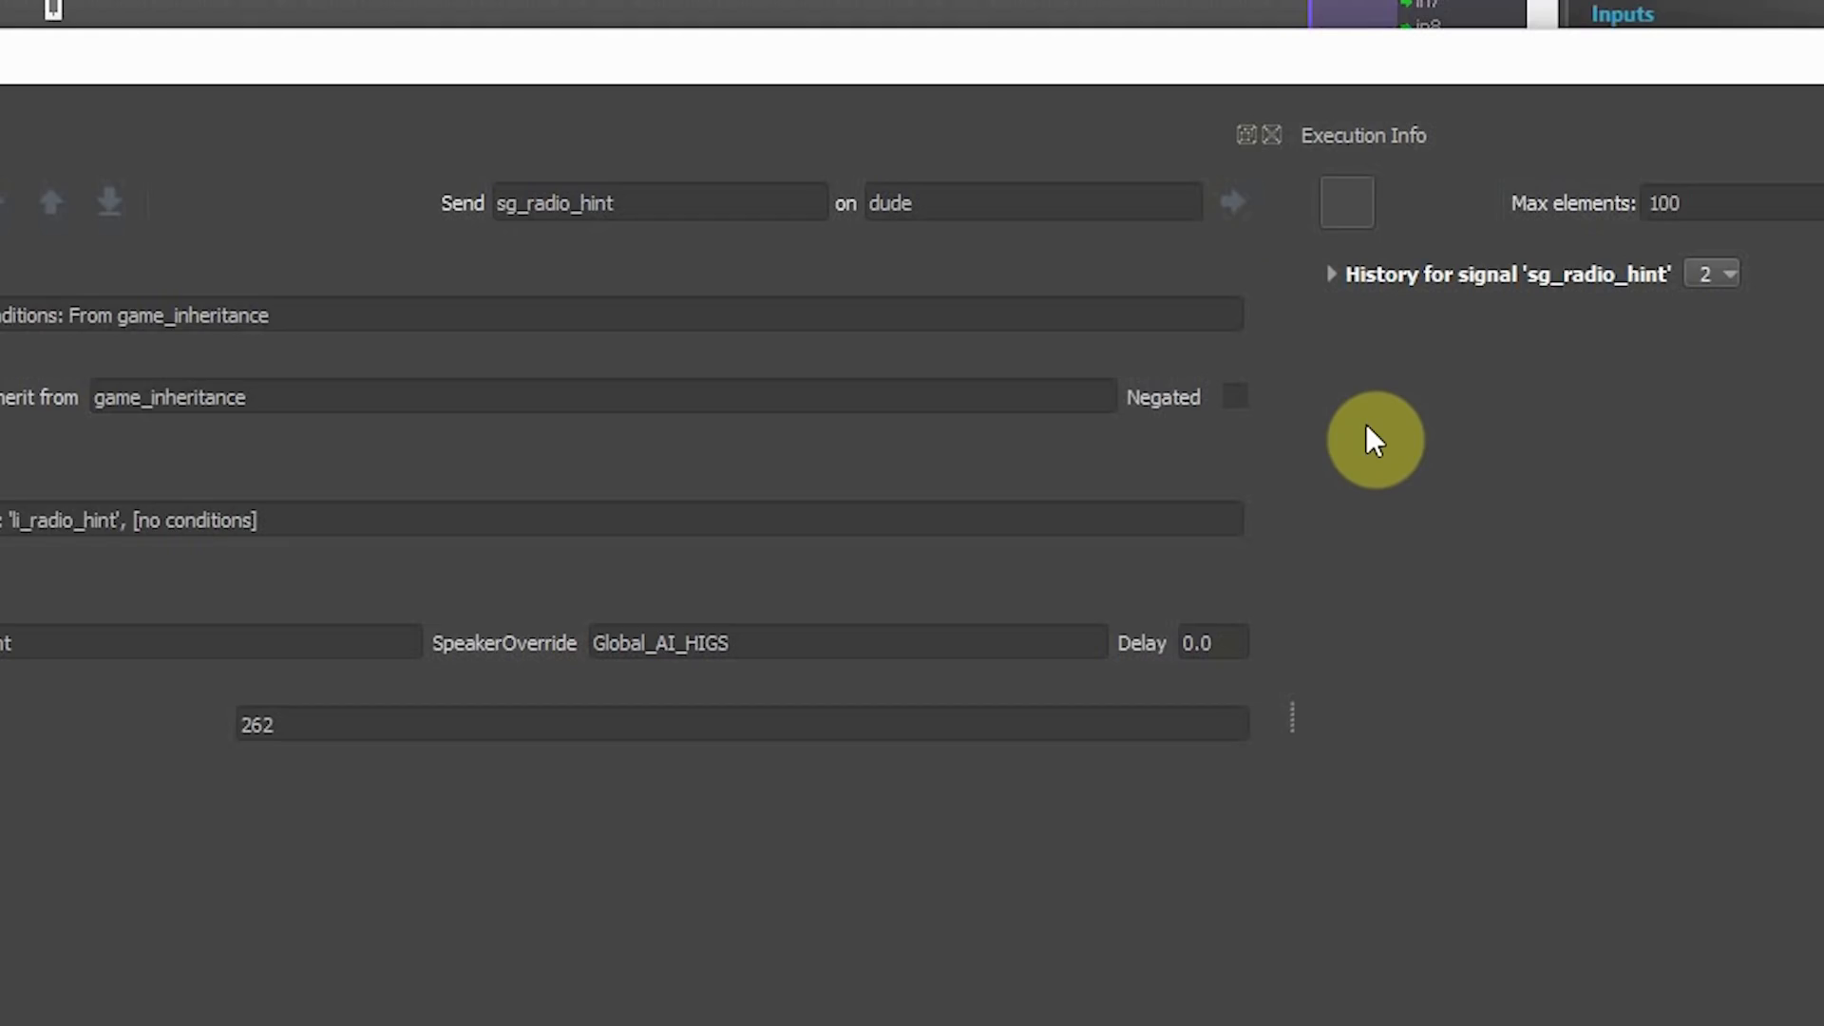
left_click(820, 644)
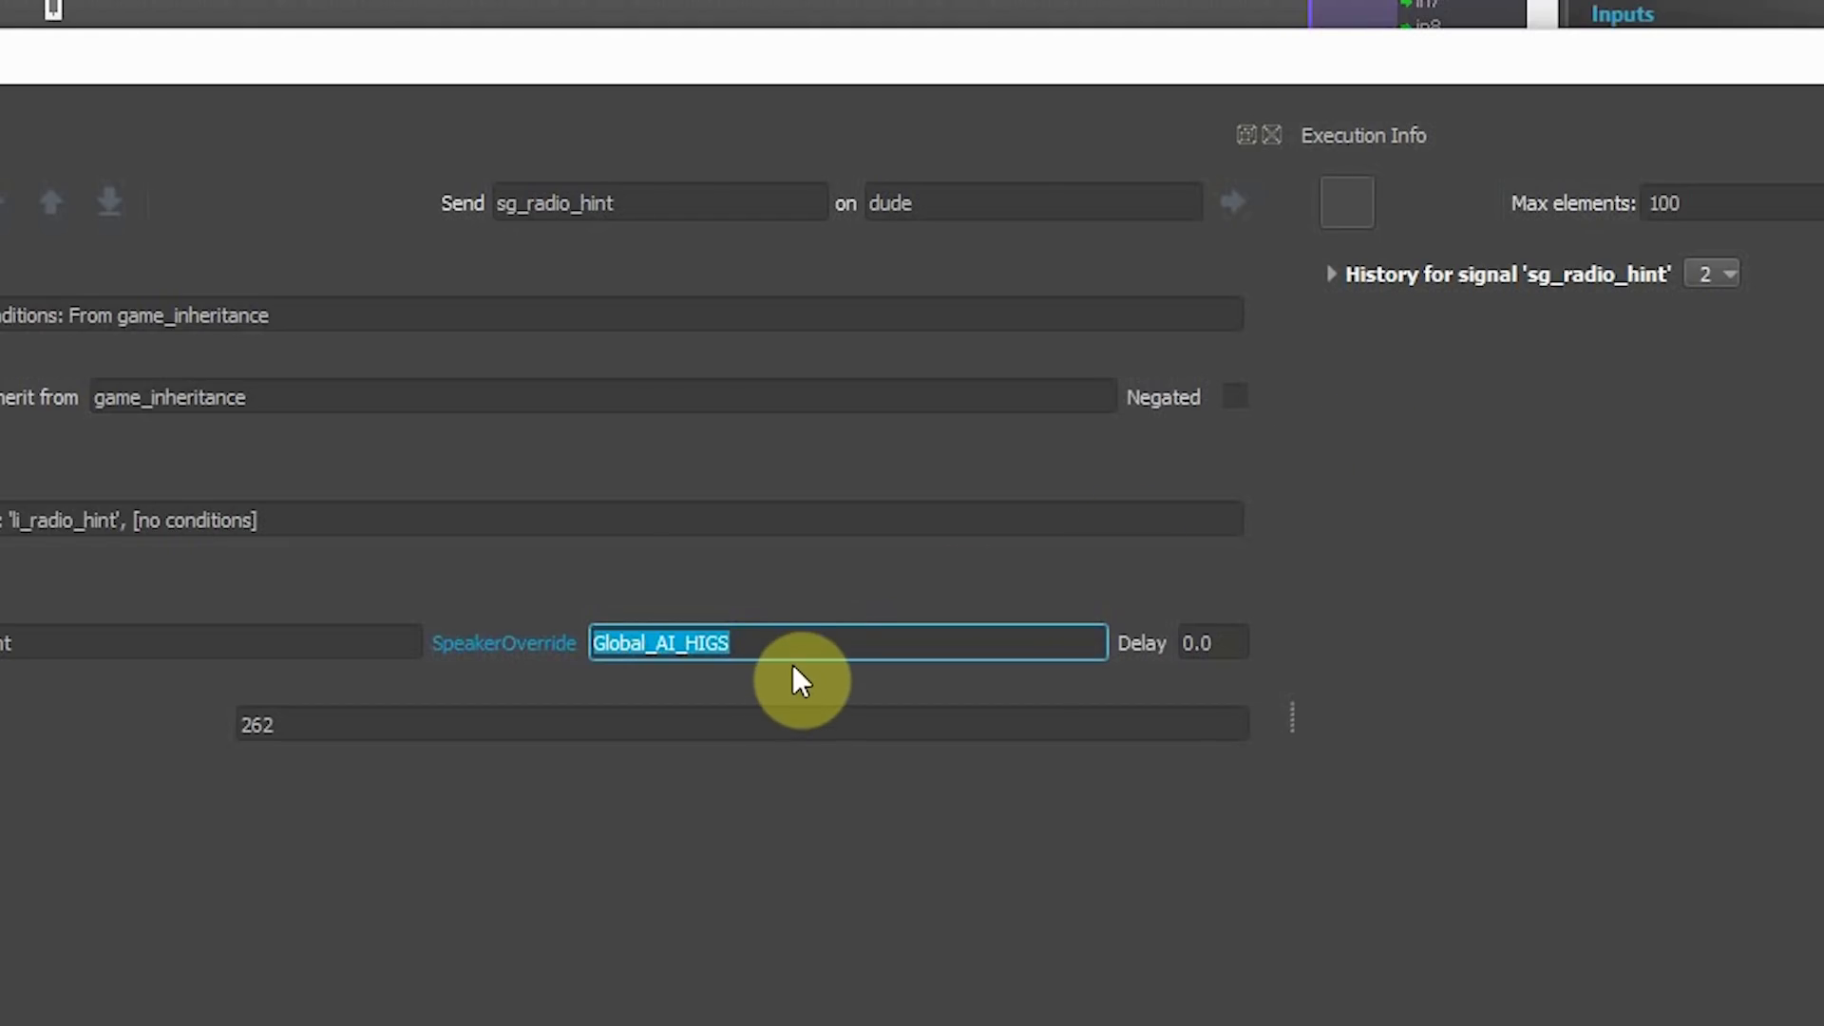
left_click(840, 593)
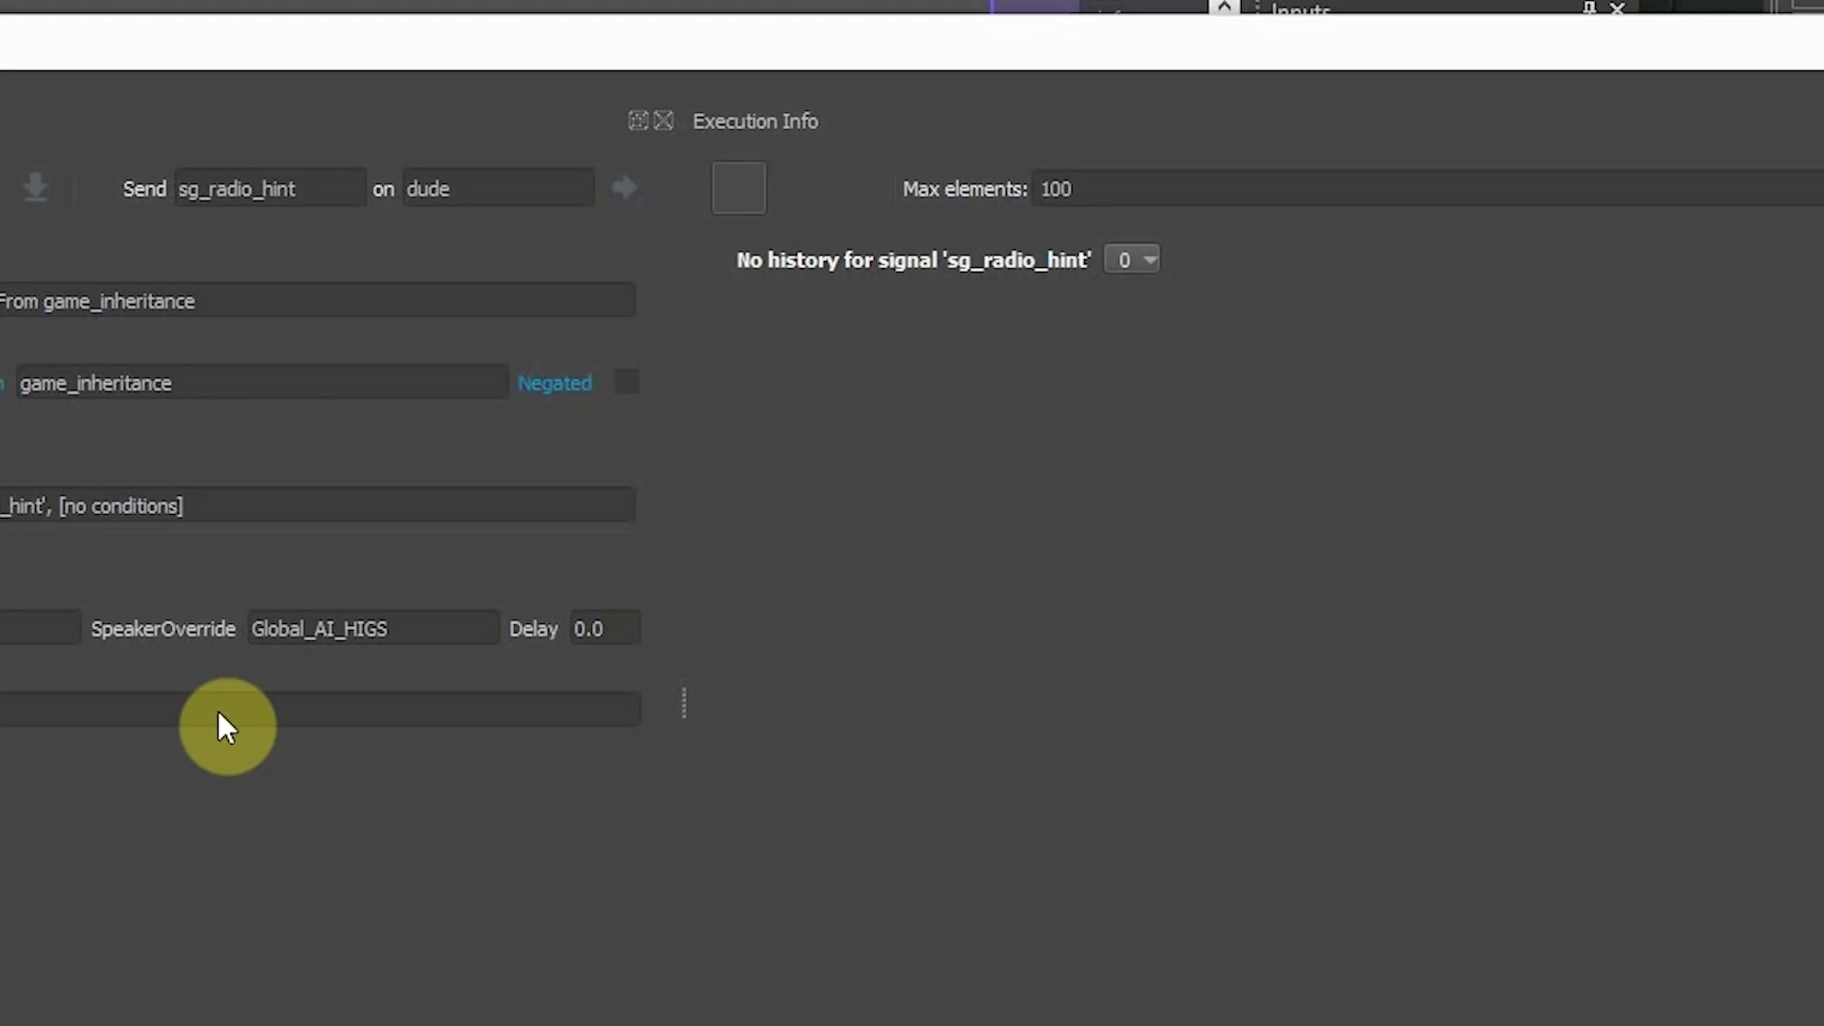
Step: Repeat the response test by sending sg_radio_hint on dude two more times, keeping Global_AI_HIGS as the SpeakerOverride
left_click(305, 189)
left_click(522, 193)
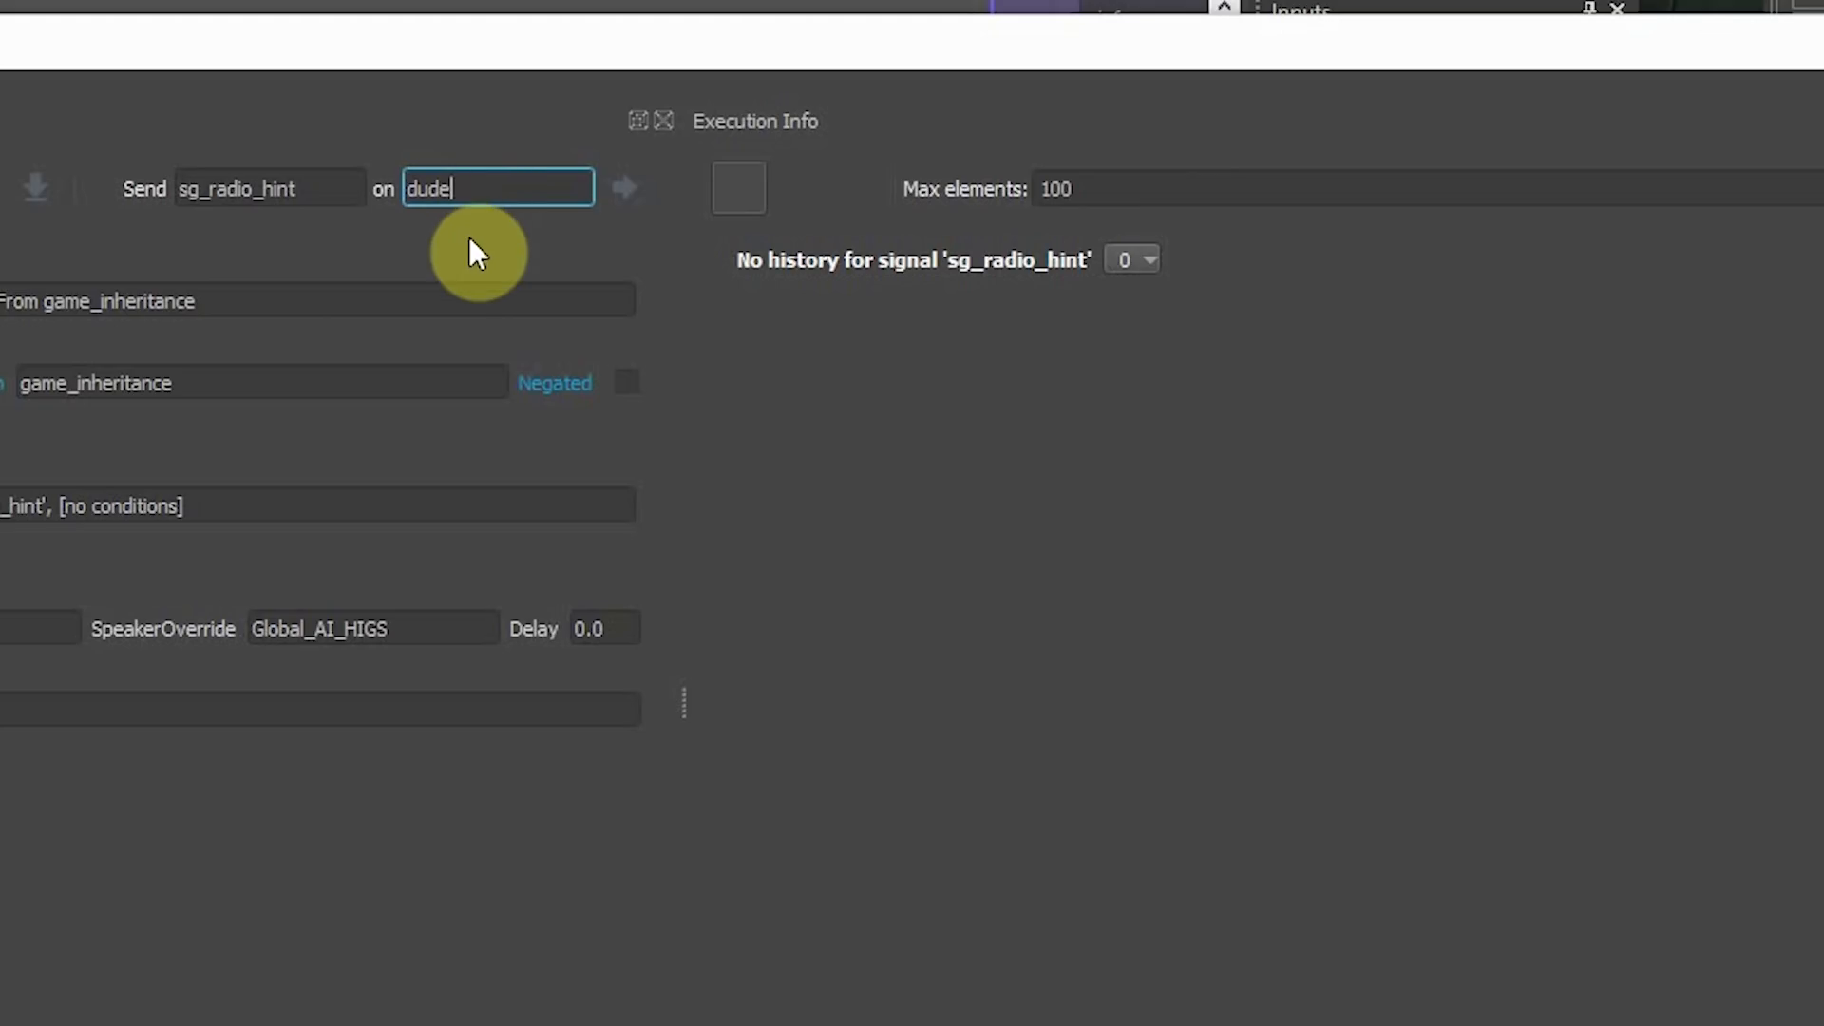
double_click(434, 632)
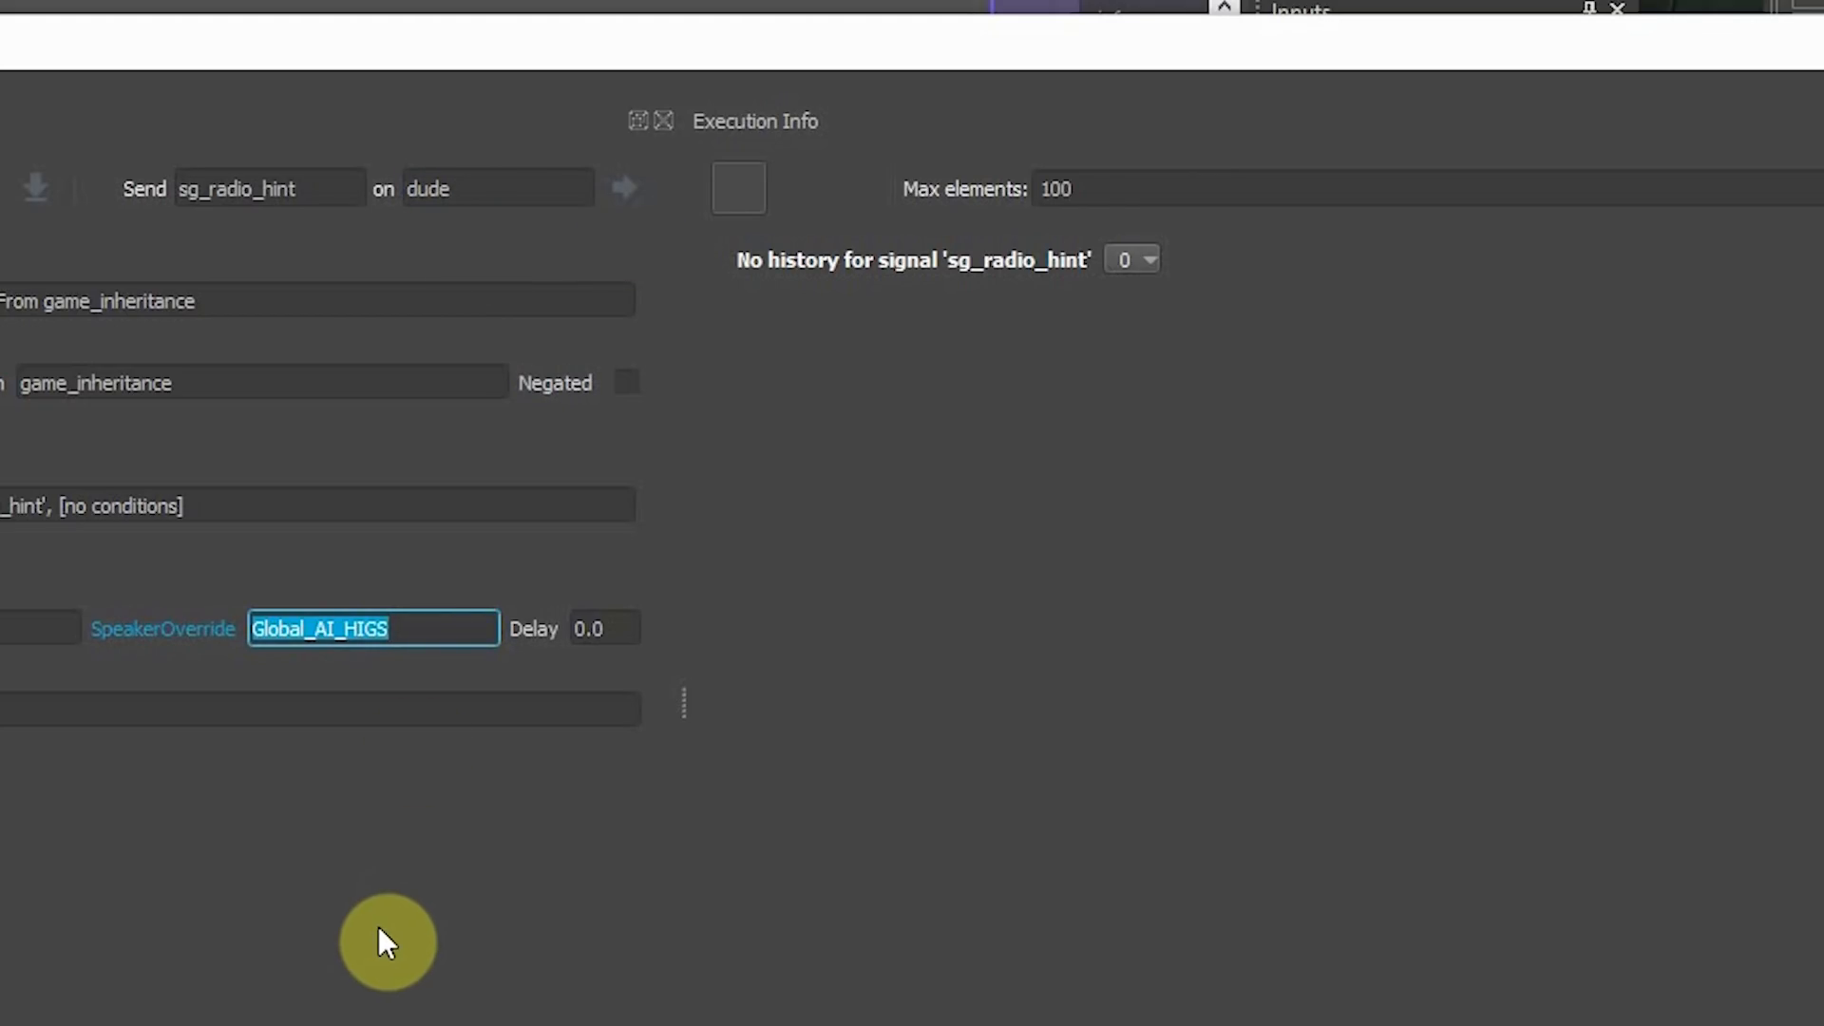
left_click(358, 956)
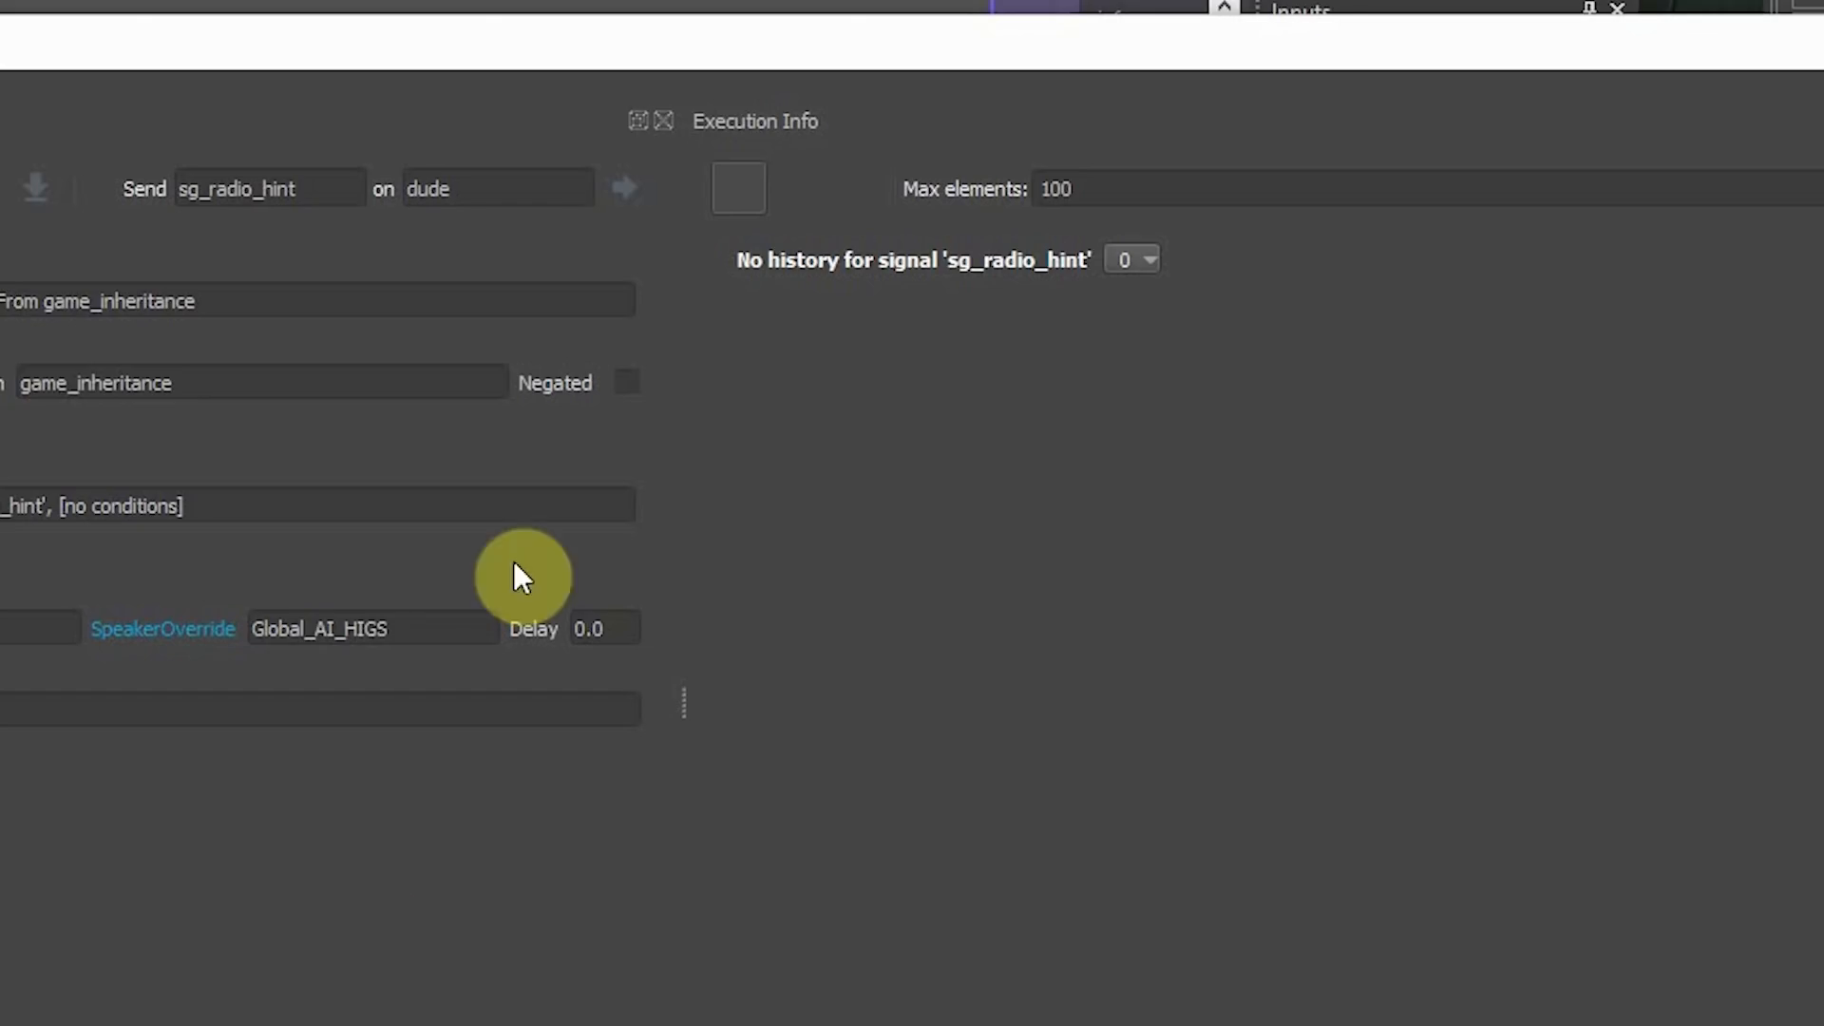
left_click(635, 186)
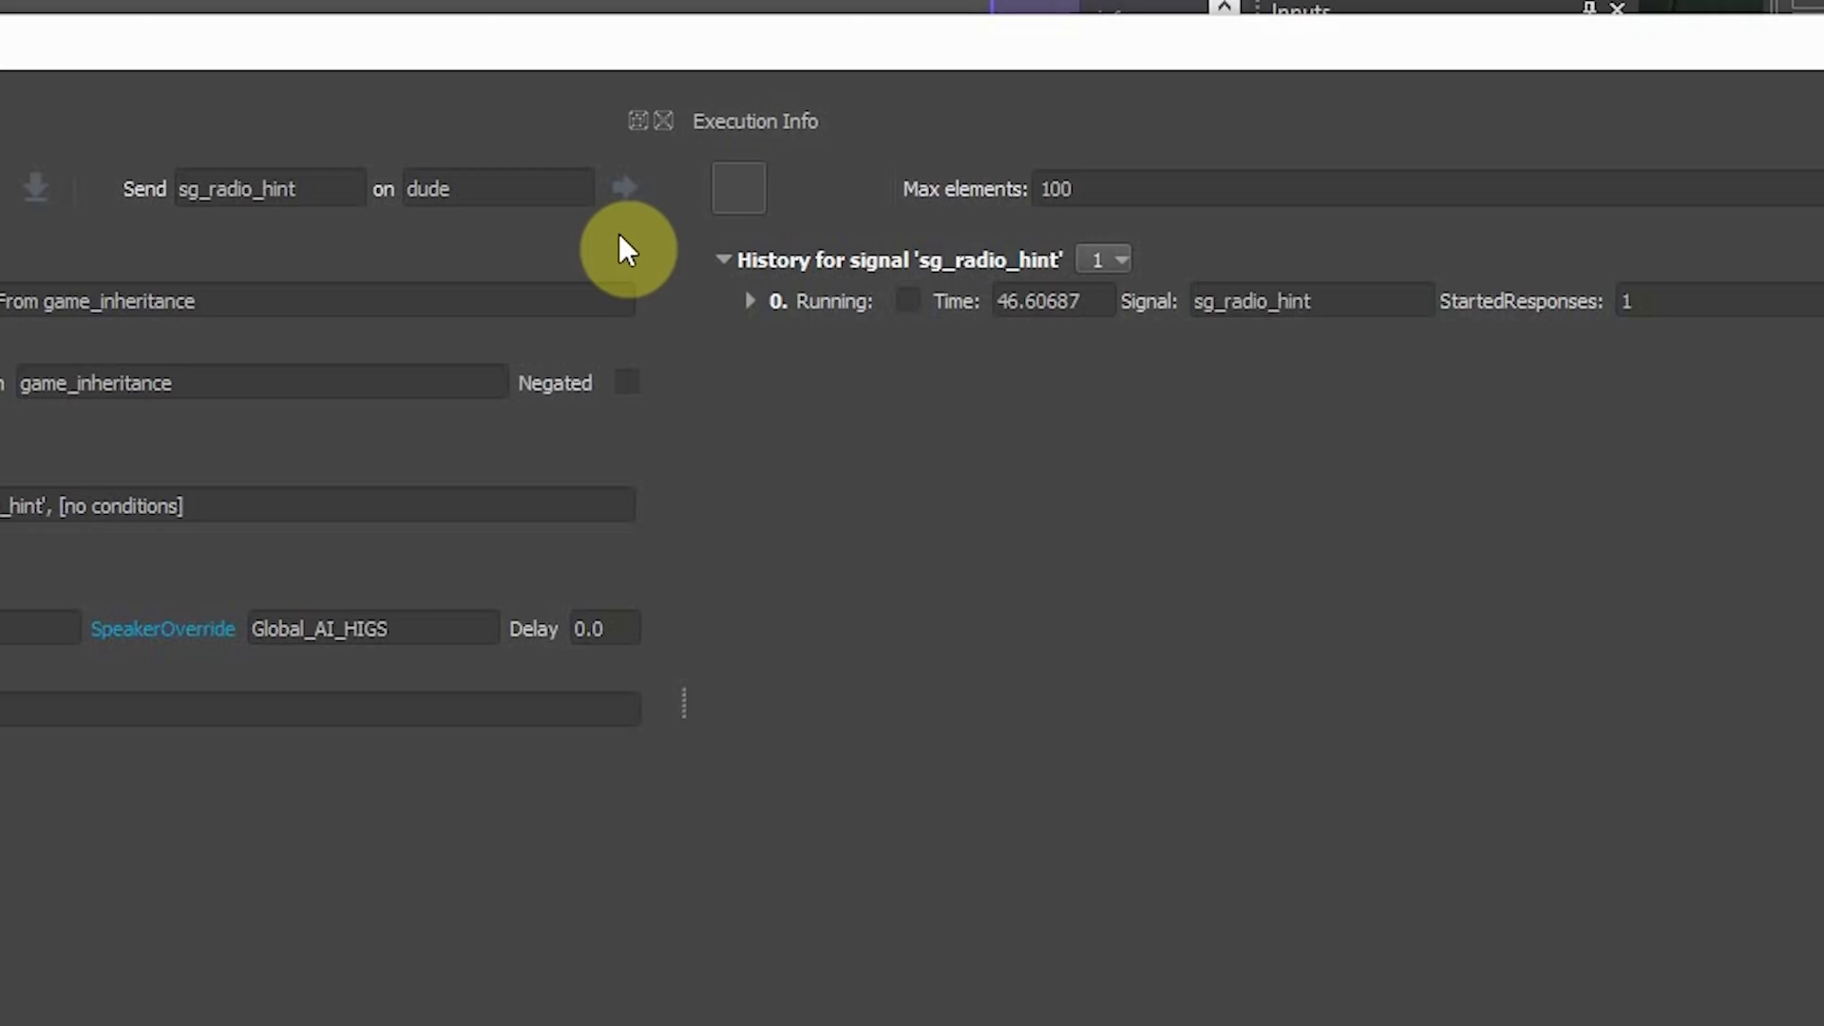
left_click(630, 190)
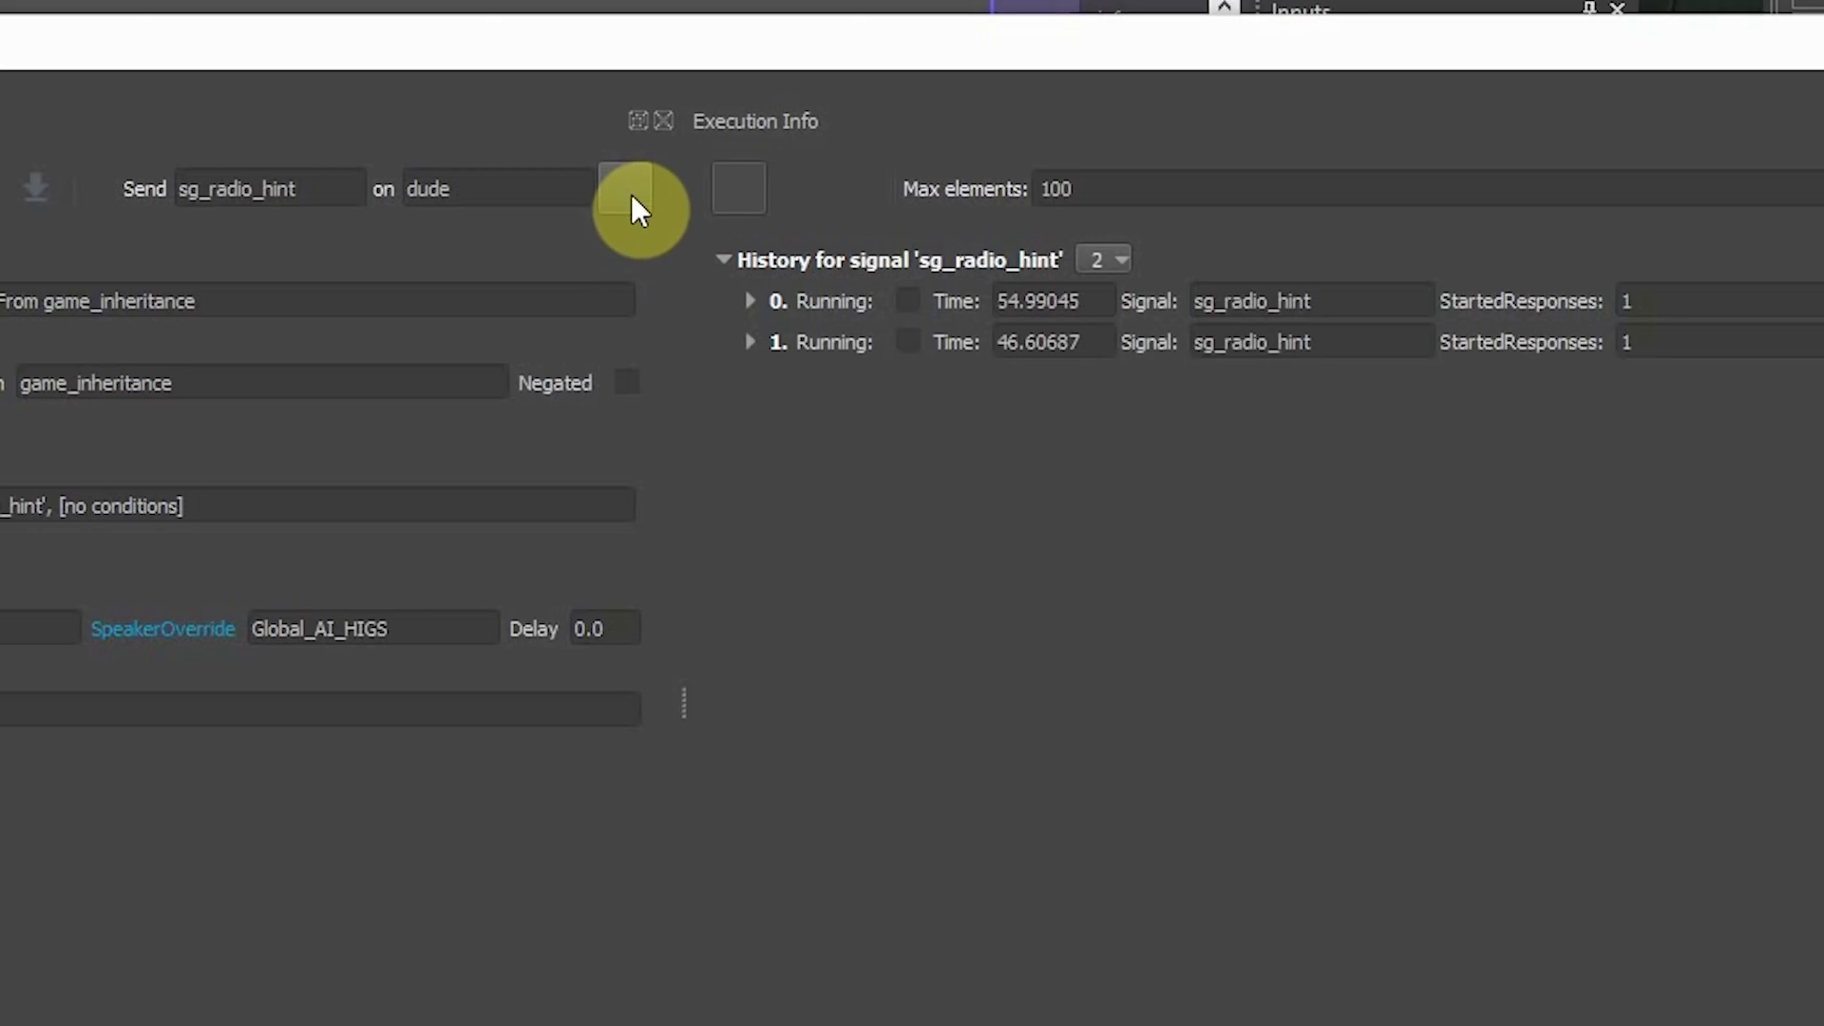
Step: Expand both sg_radio_hint history entries and examine the older one's status, source, checked conditions and follow-up responses
left_click(750, 301)
left_click(761, 547)
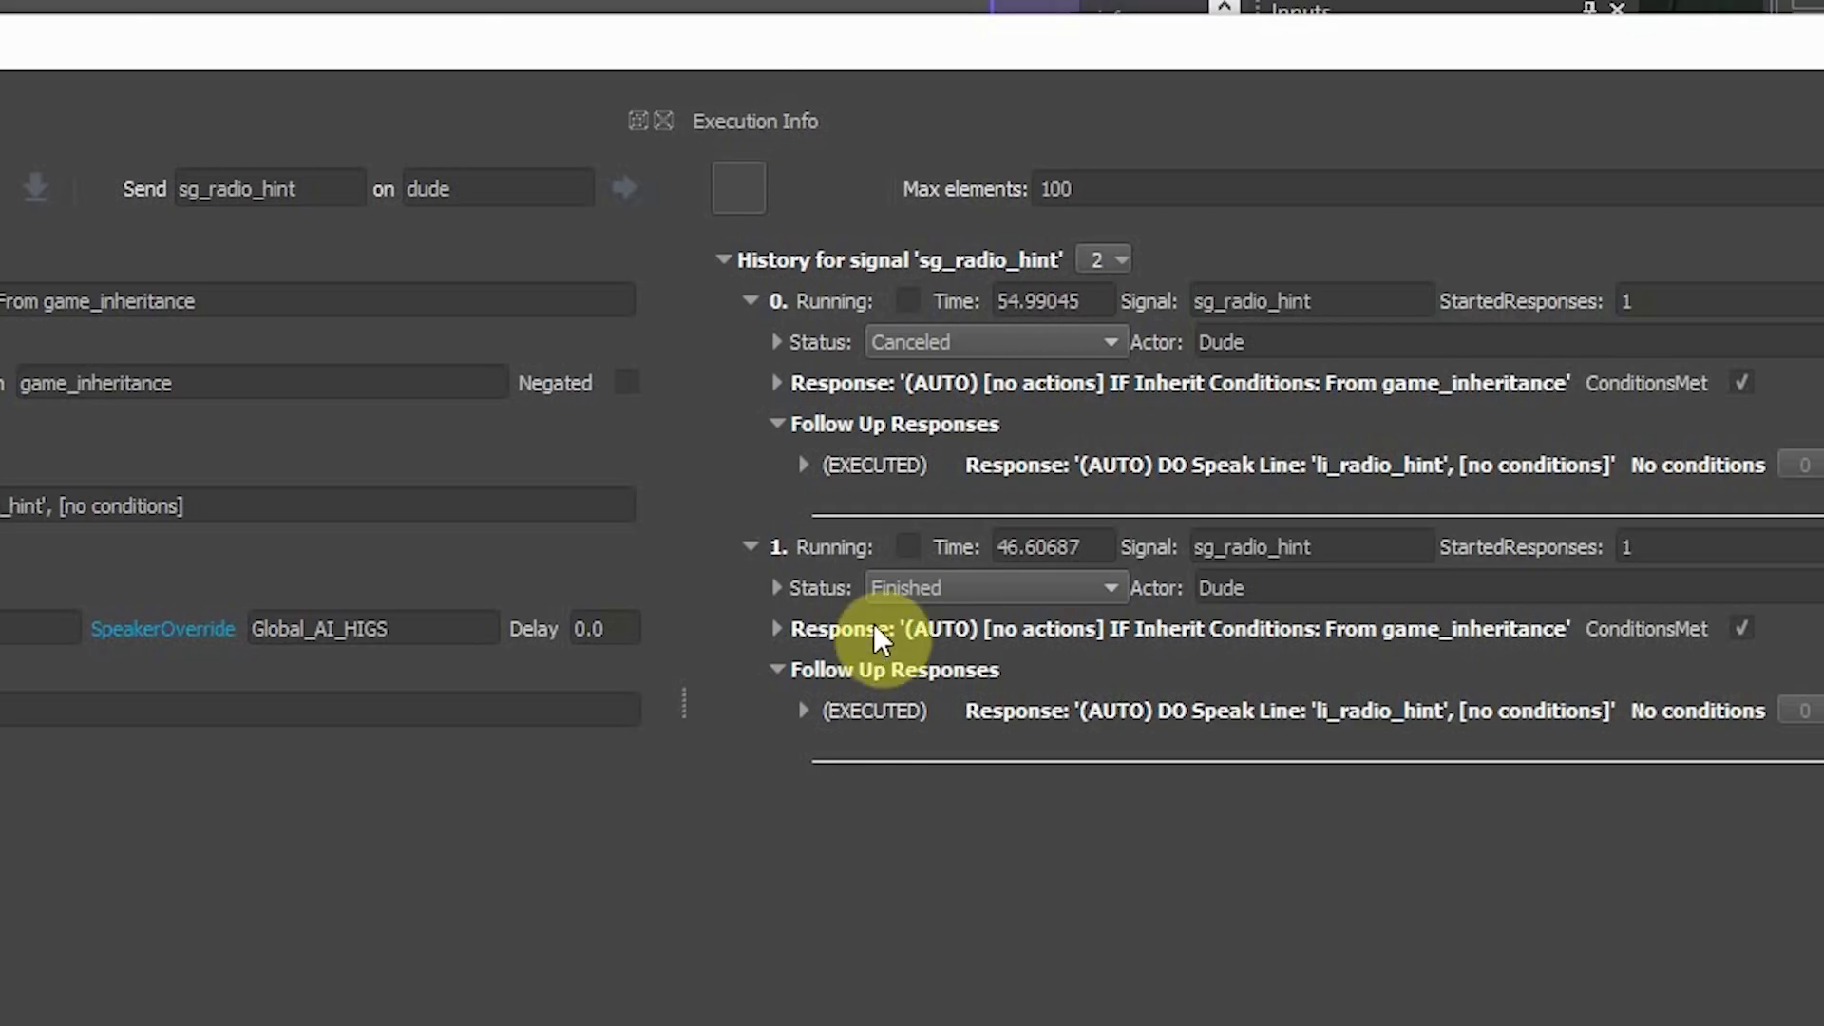
left_click(829, 549)
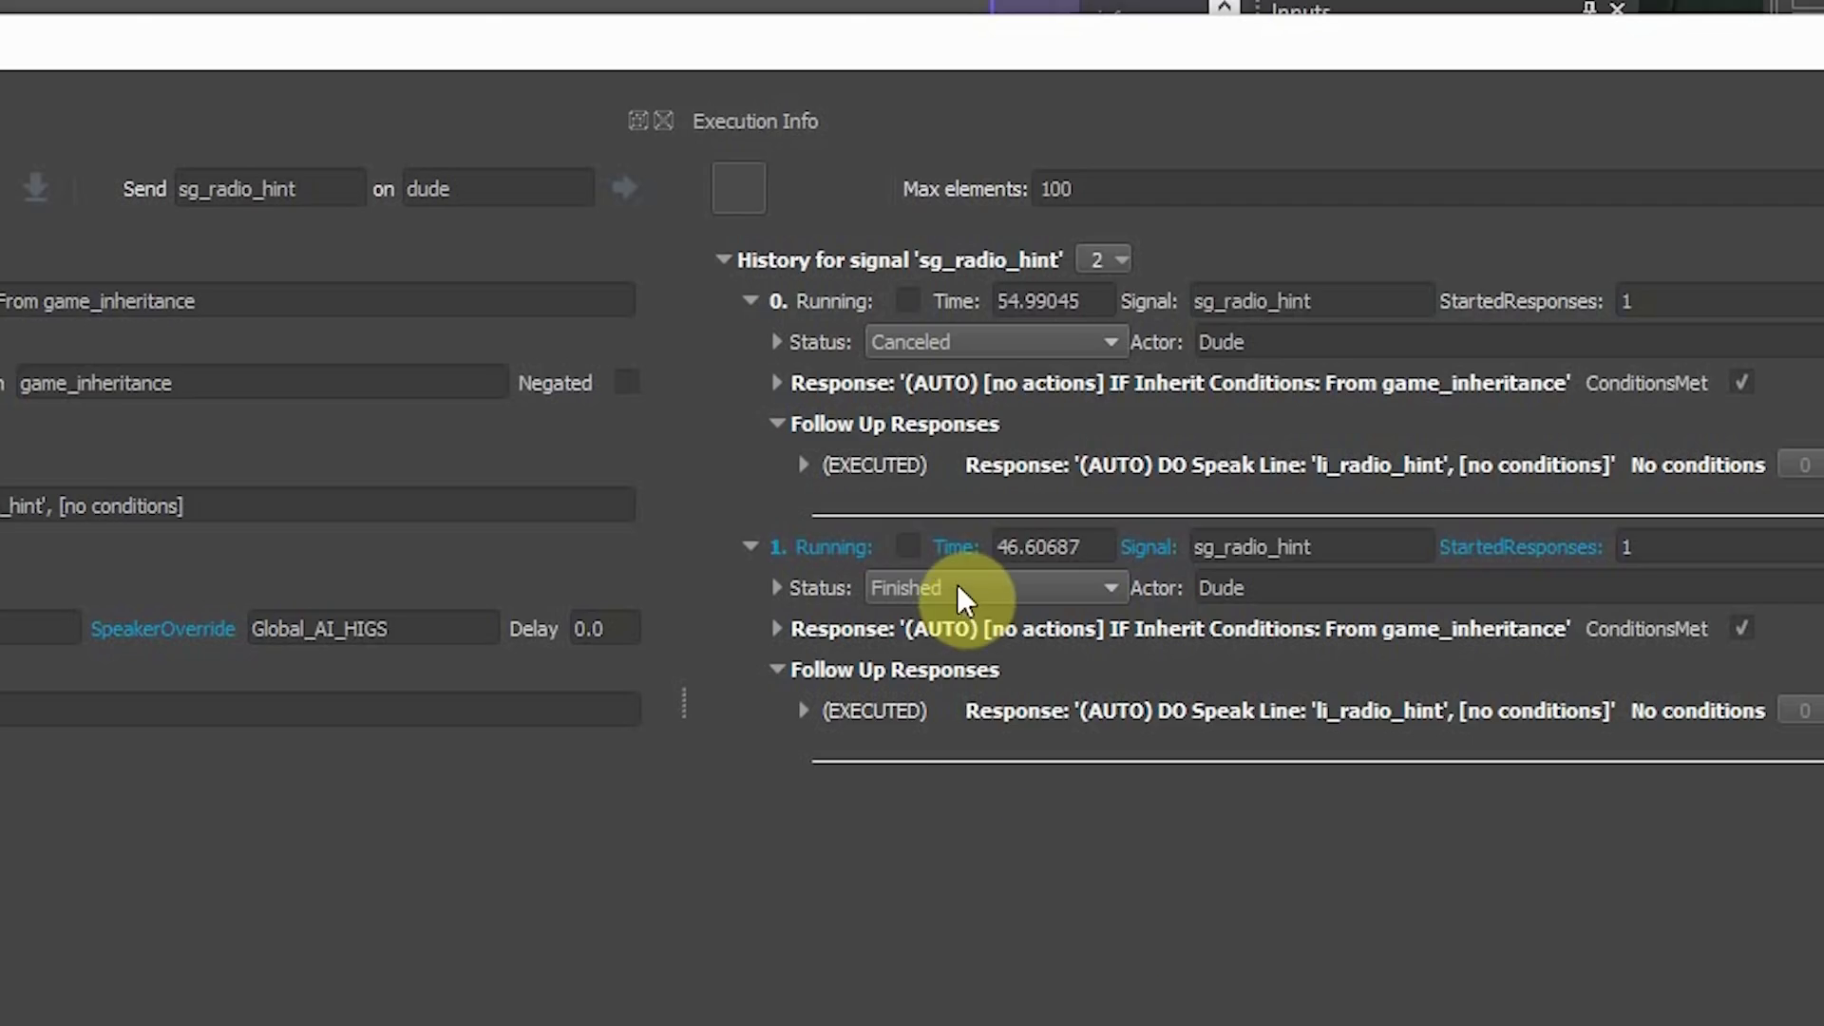
left_click(778, 629)
left_click(775, 588)
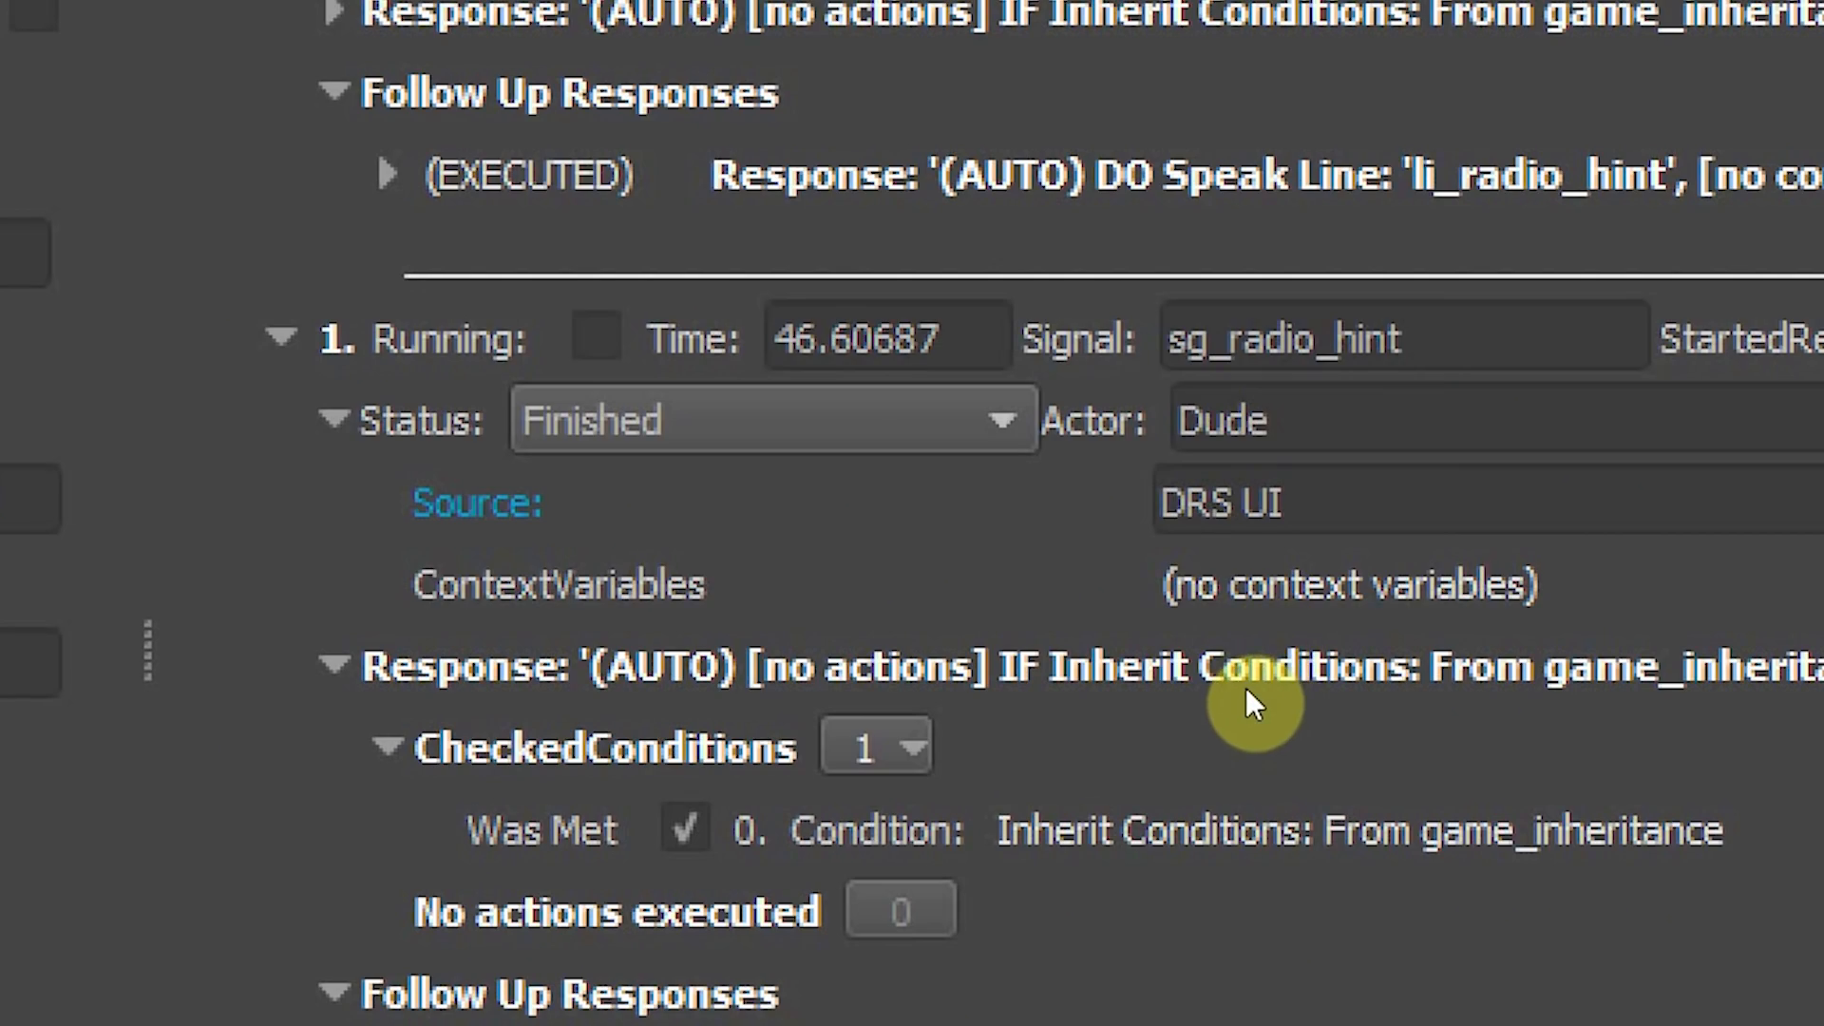
left_click(884, 753)
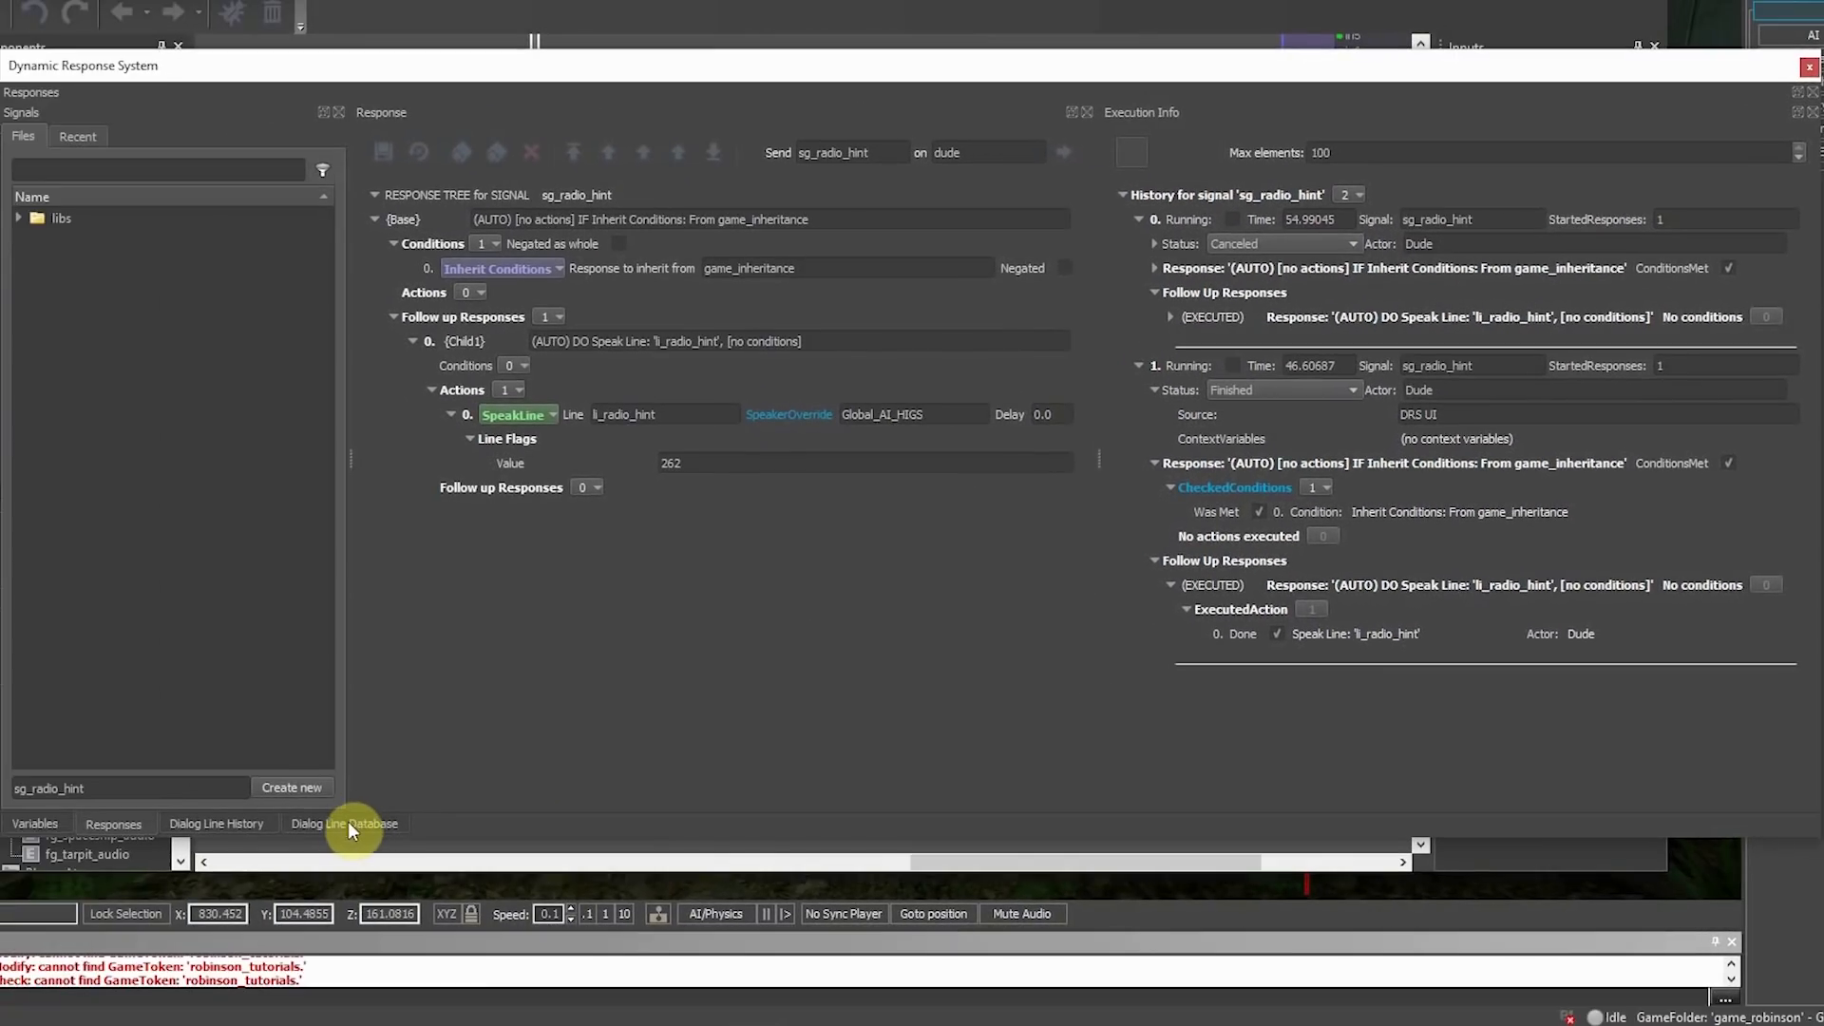
Step: Expand both li_radio_hint entries in the dialog line history and examine their description, line text and source
left_click(234, 825)
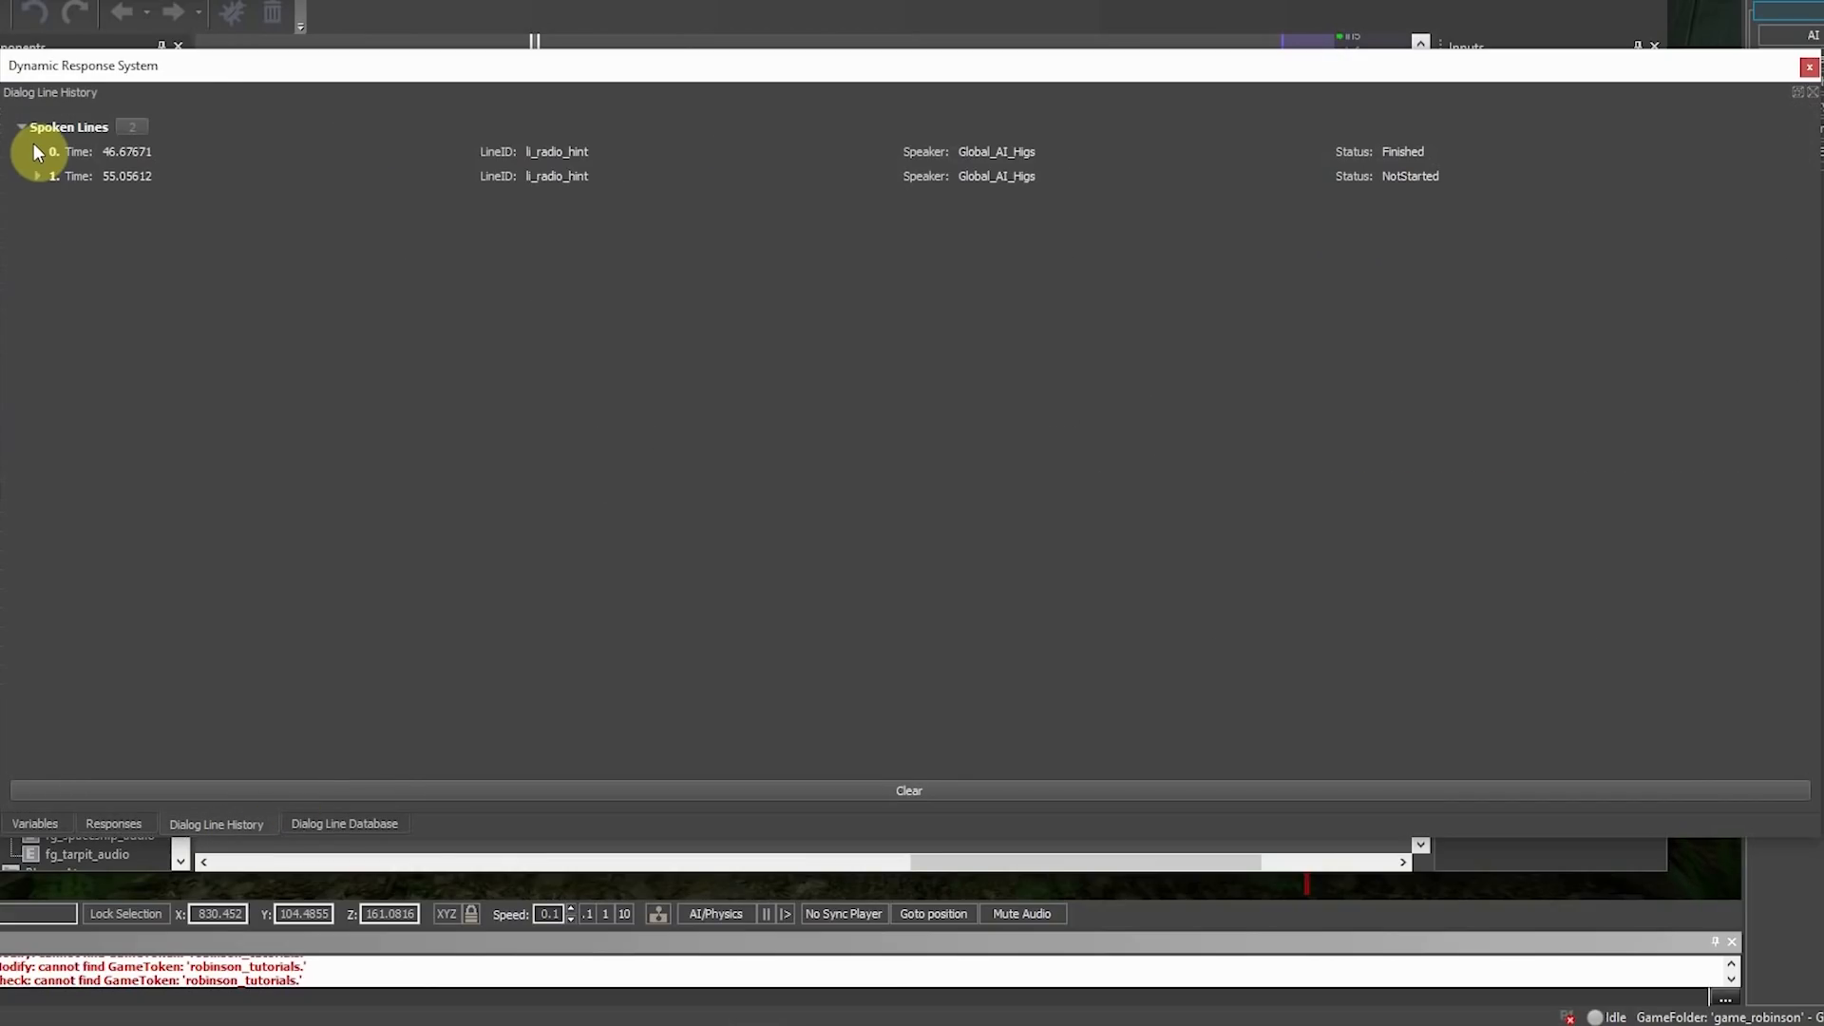
left_click(37, 152)
left_click(36, 249)
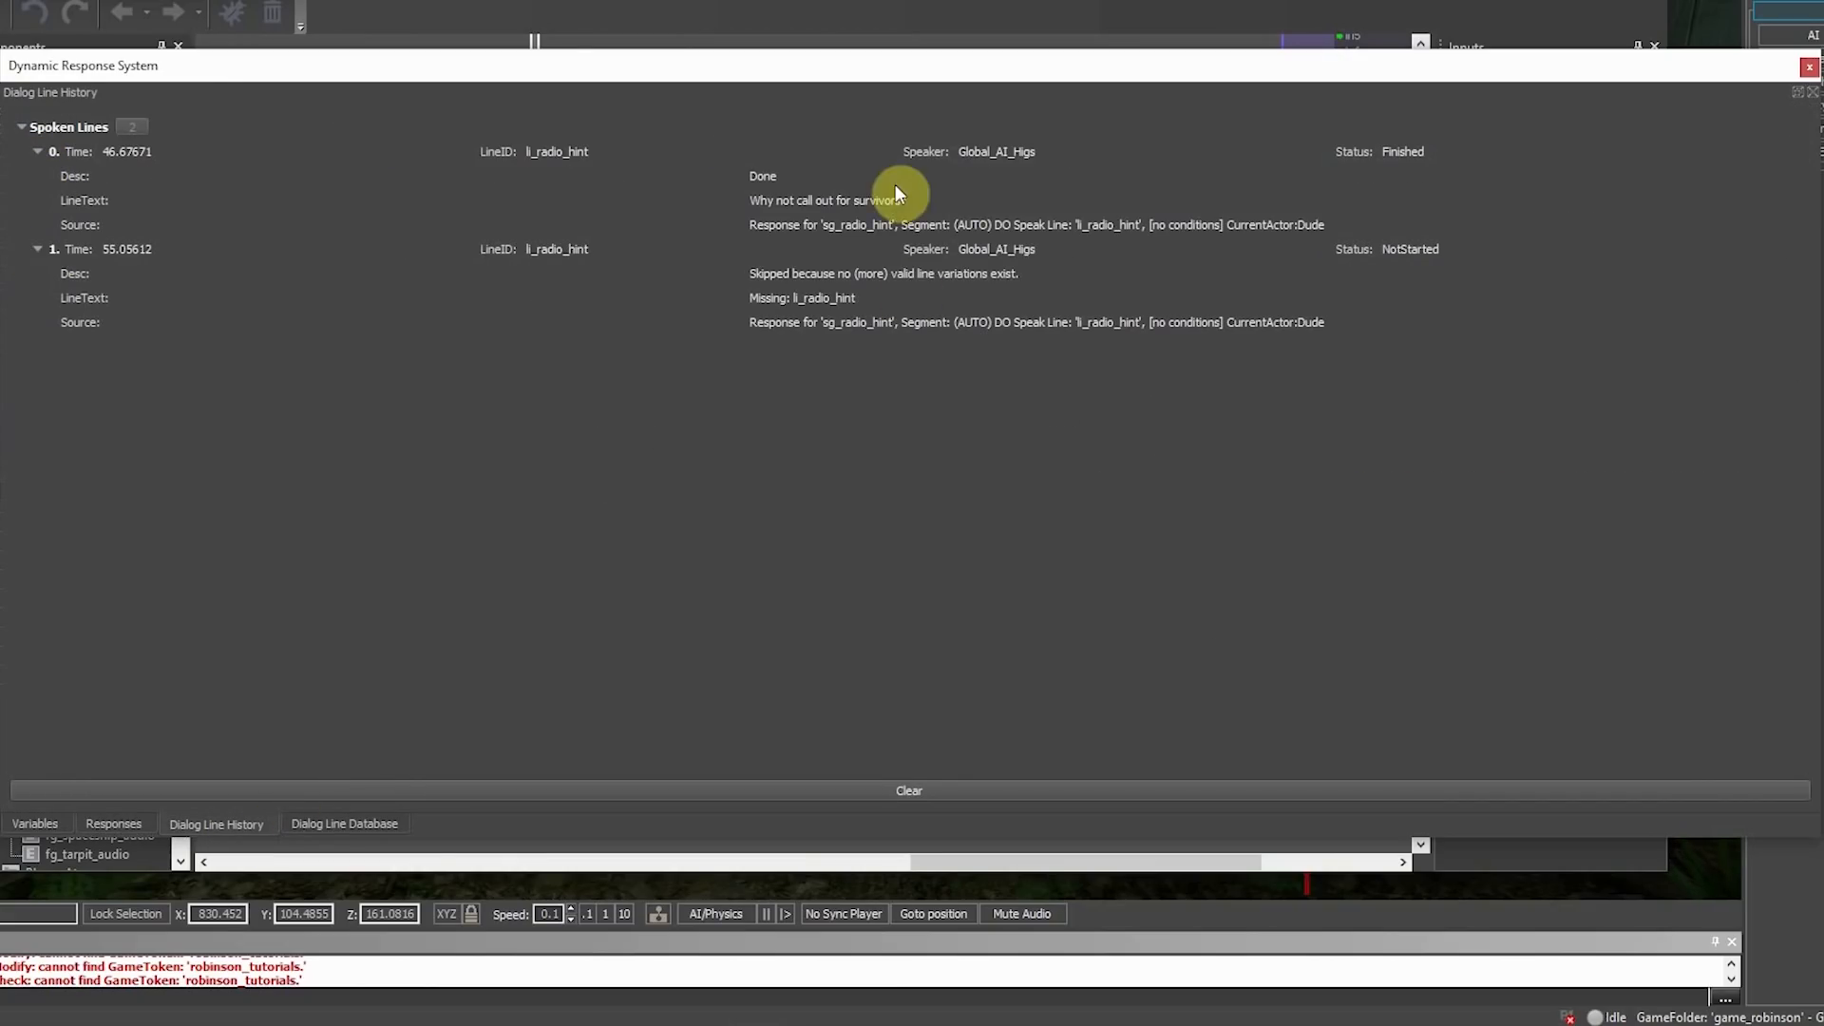
left_click(764, 179)
left_click(794, 279)
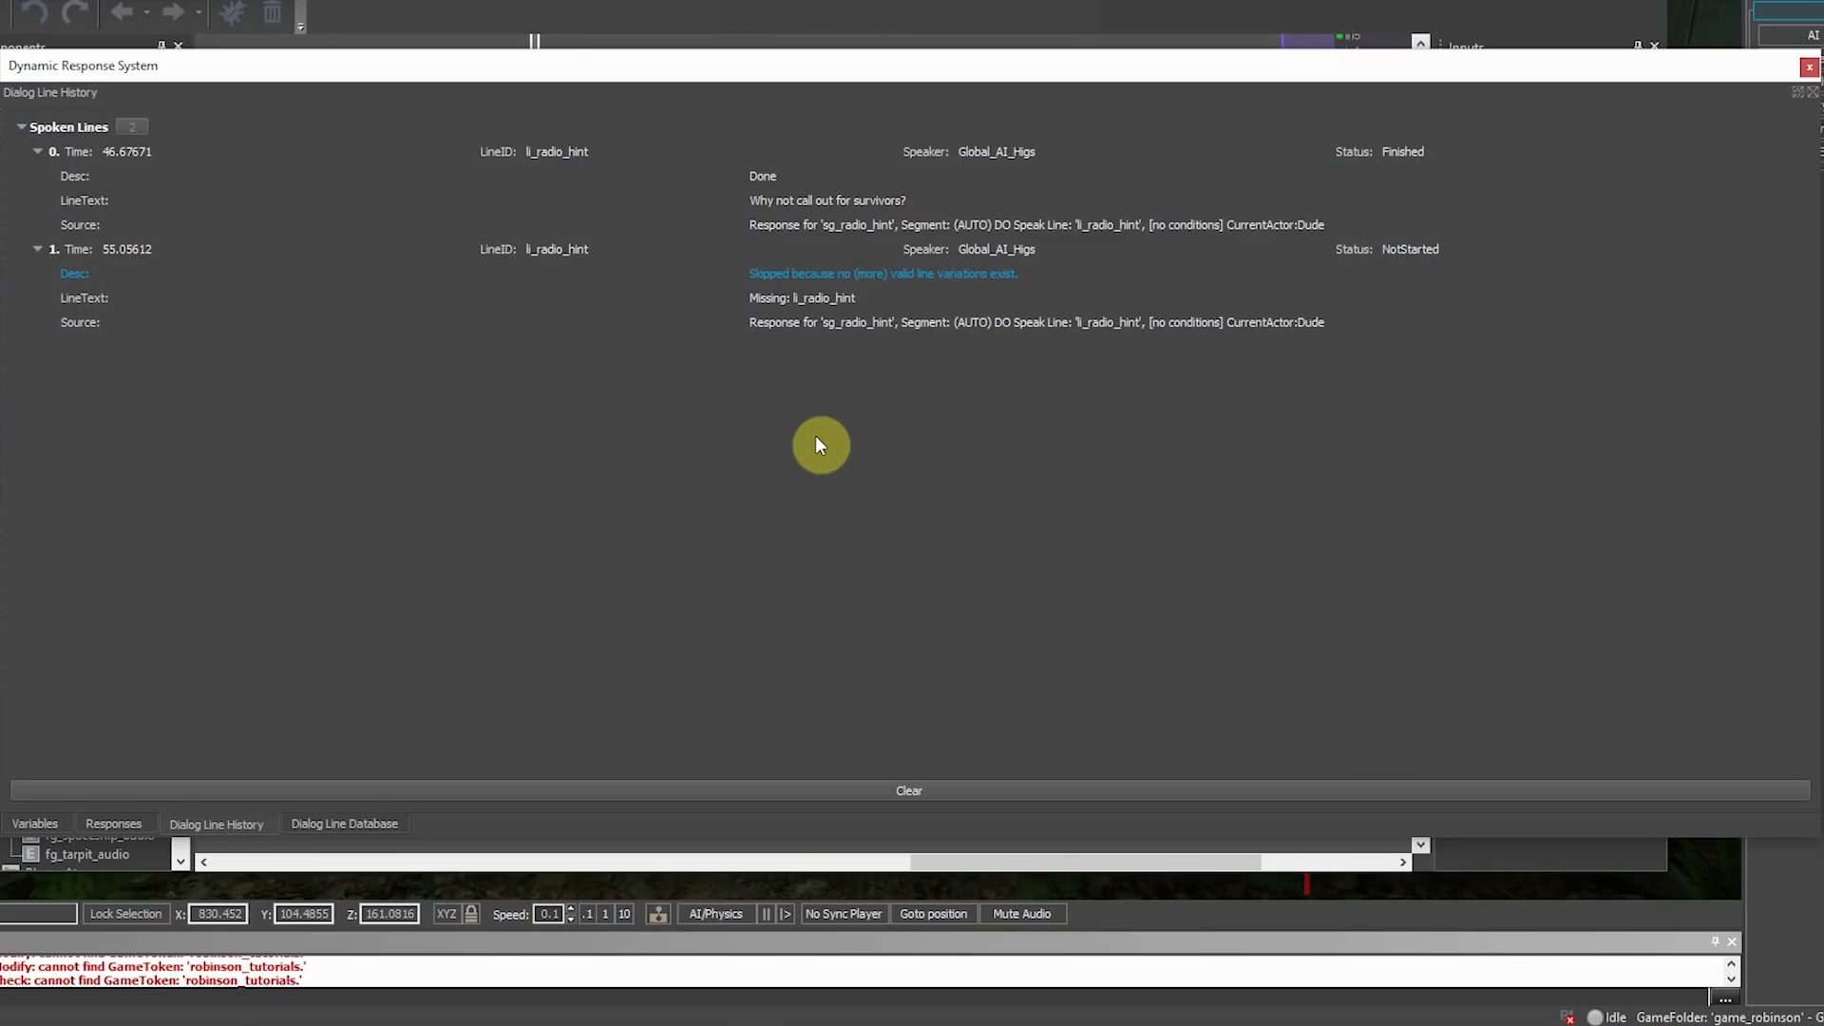
left_click(796, 203)
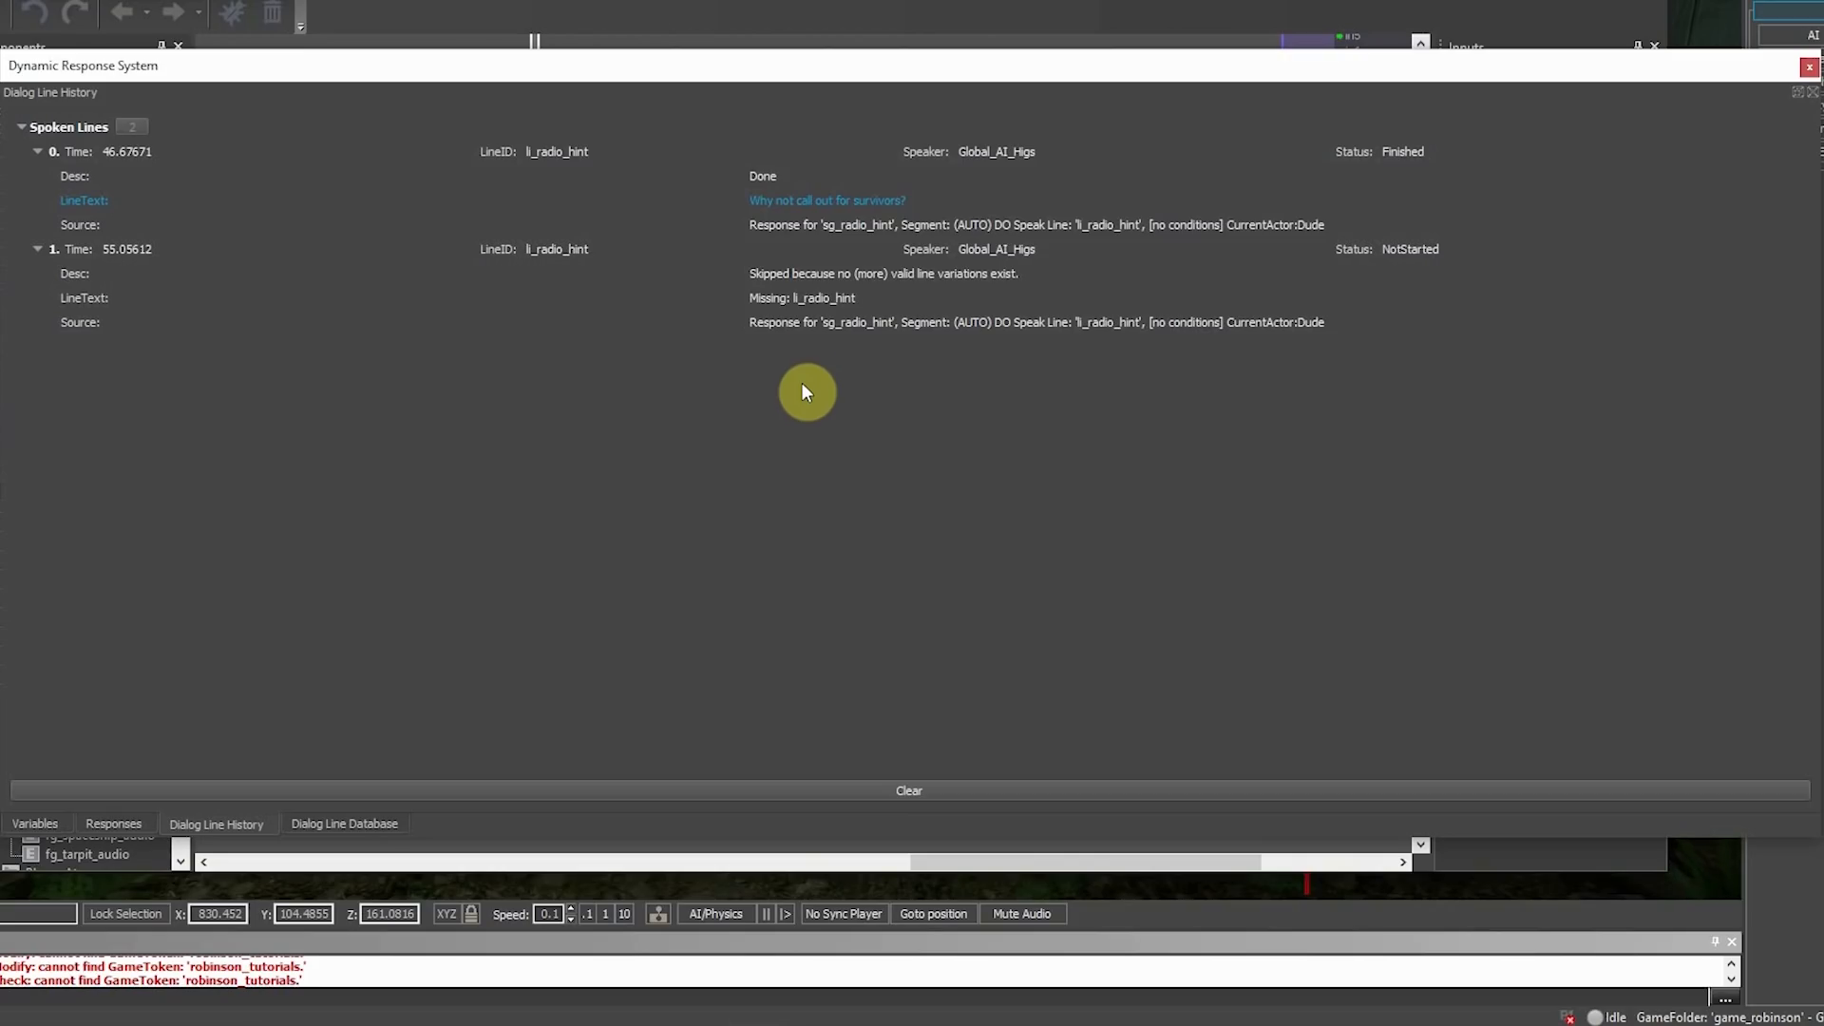
left_click(798, 225)
left_click(1092, 325)
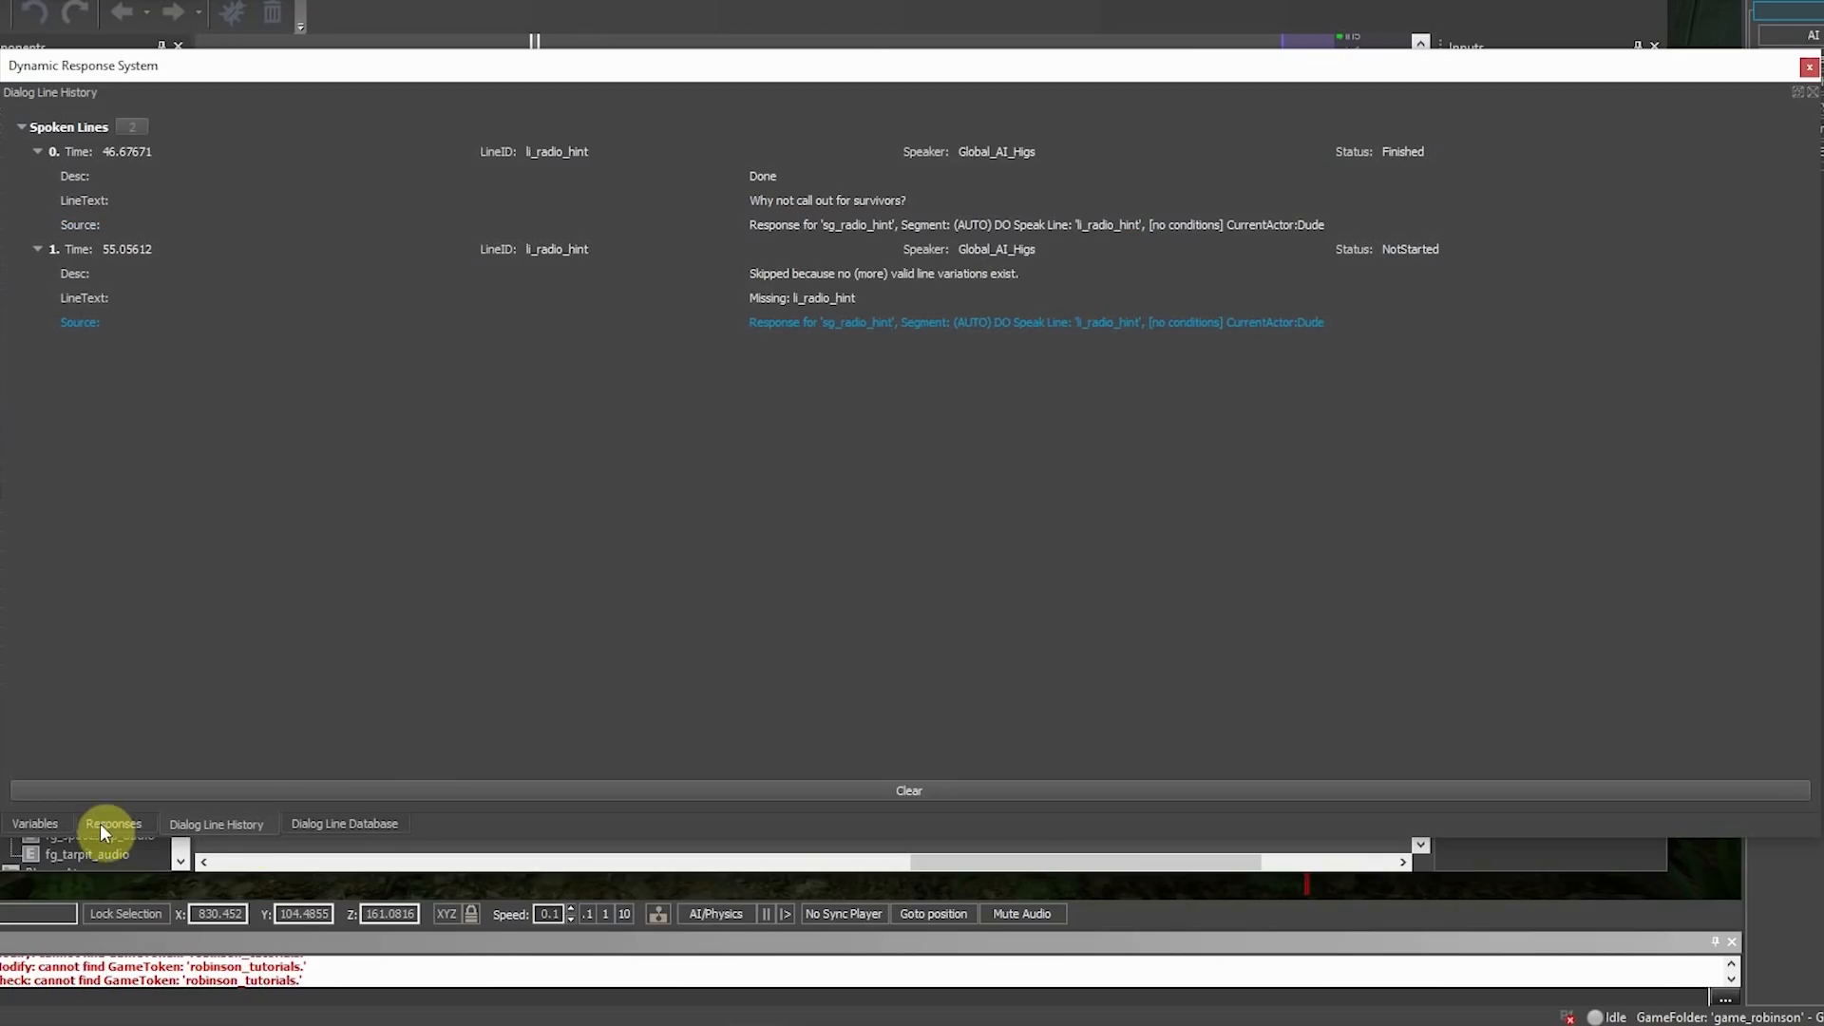
Step: Review the variable collections, including Global_AI_Higs and the internal signal executions, and the history of variable changes
left_click(35, 824)
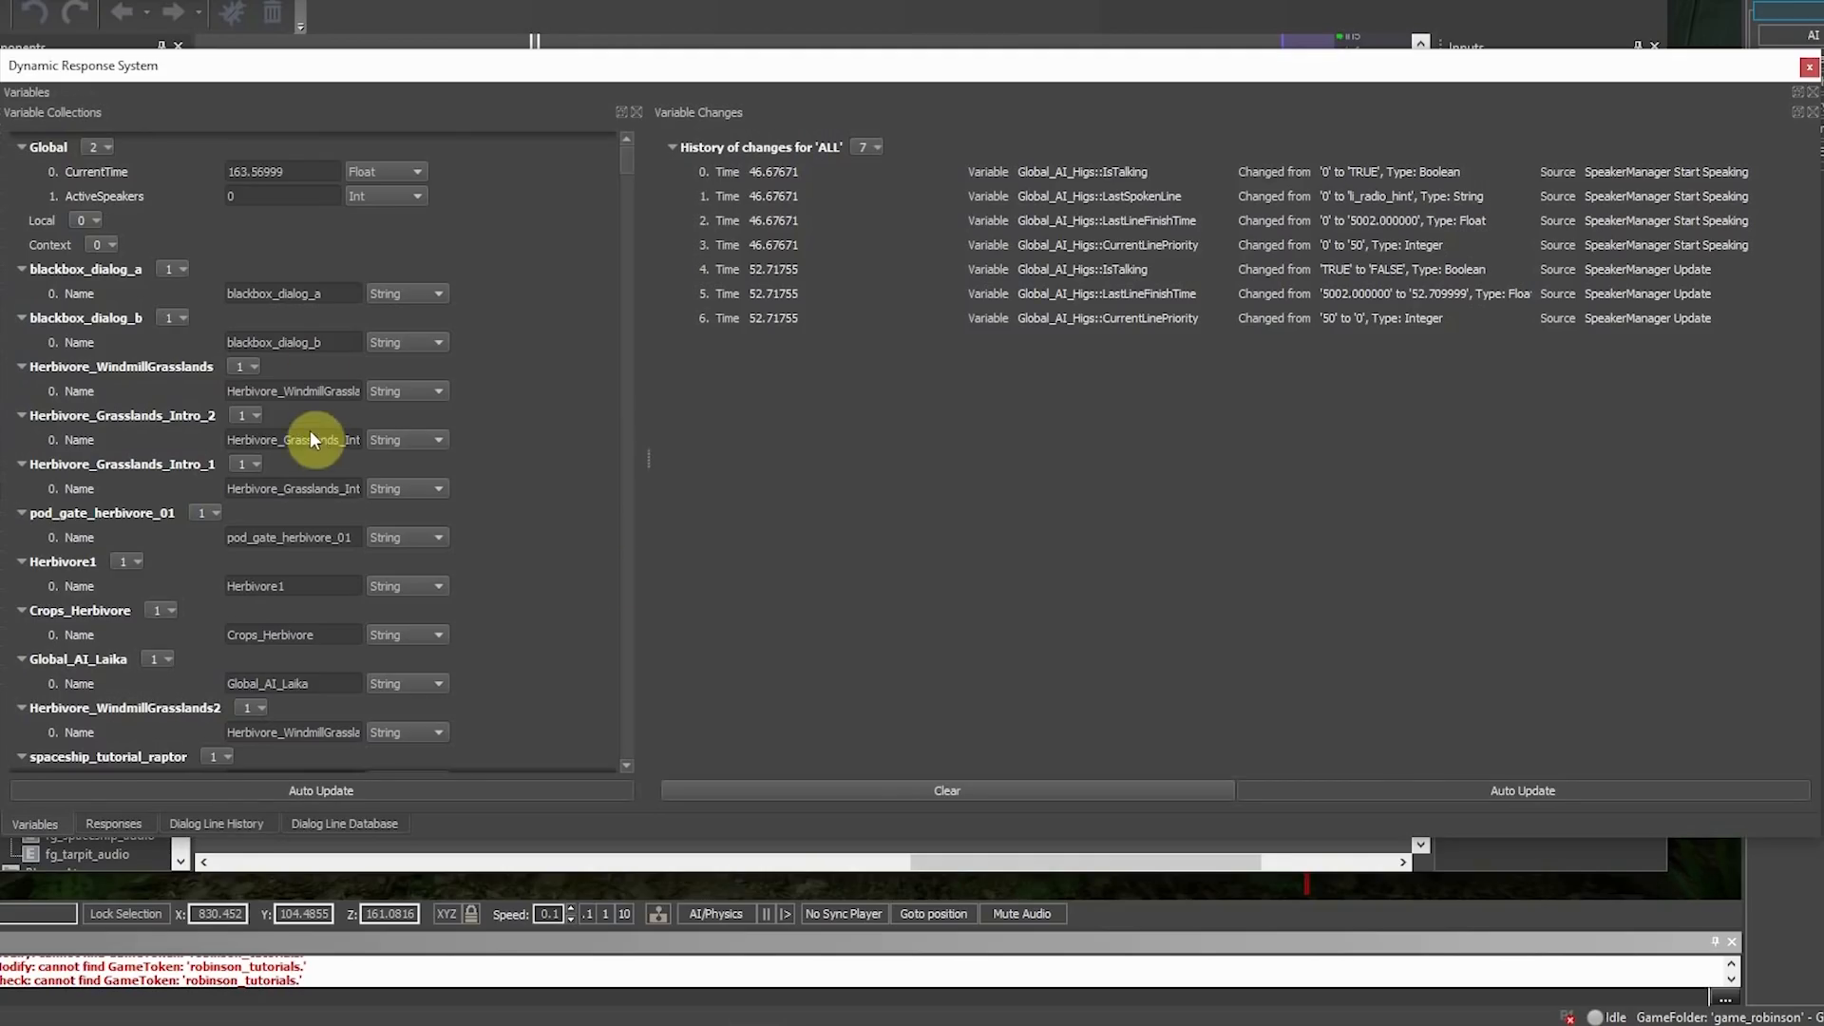
scroll(441, 216, "down", 5)
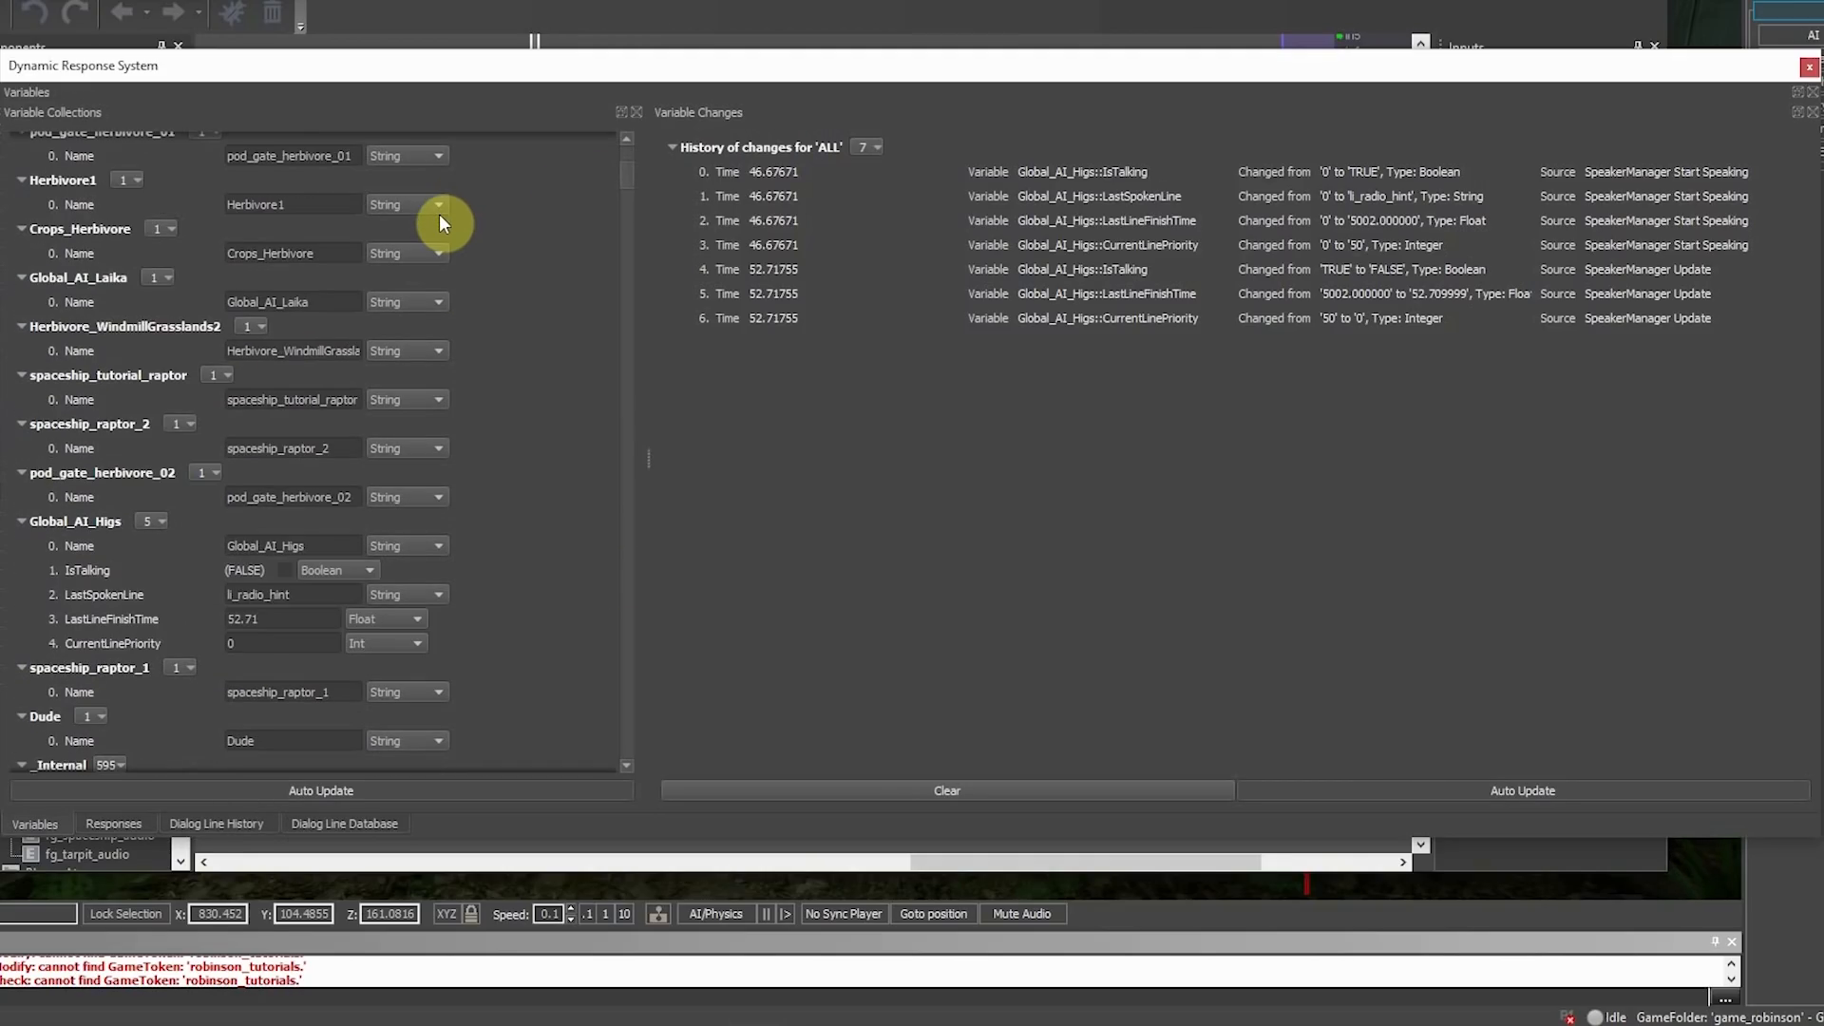
scroll(439, 214, "down", 8)
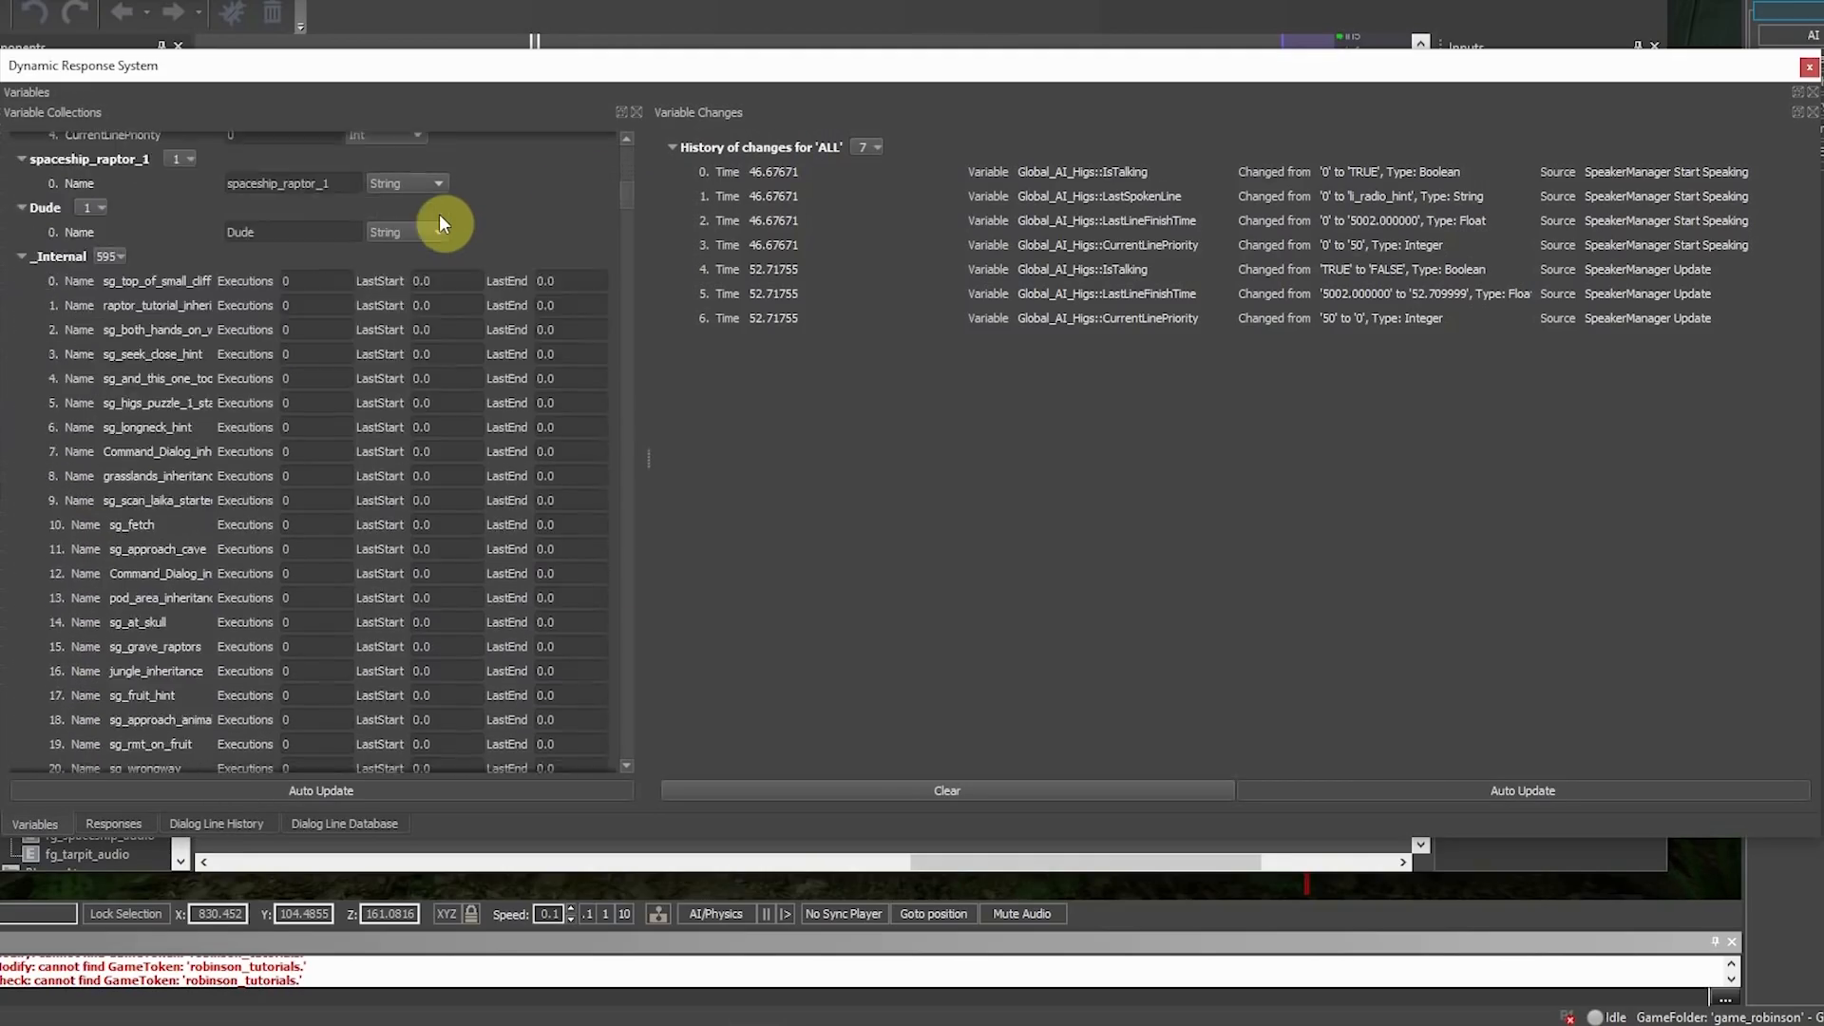
scroll(439, 214, "down", 10)
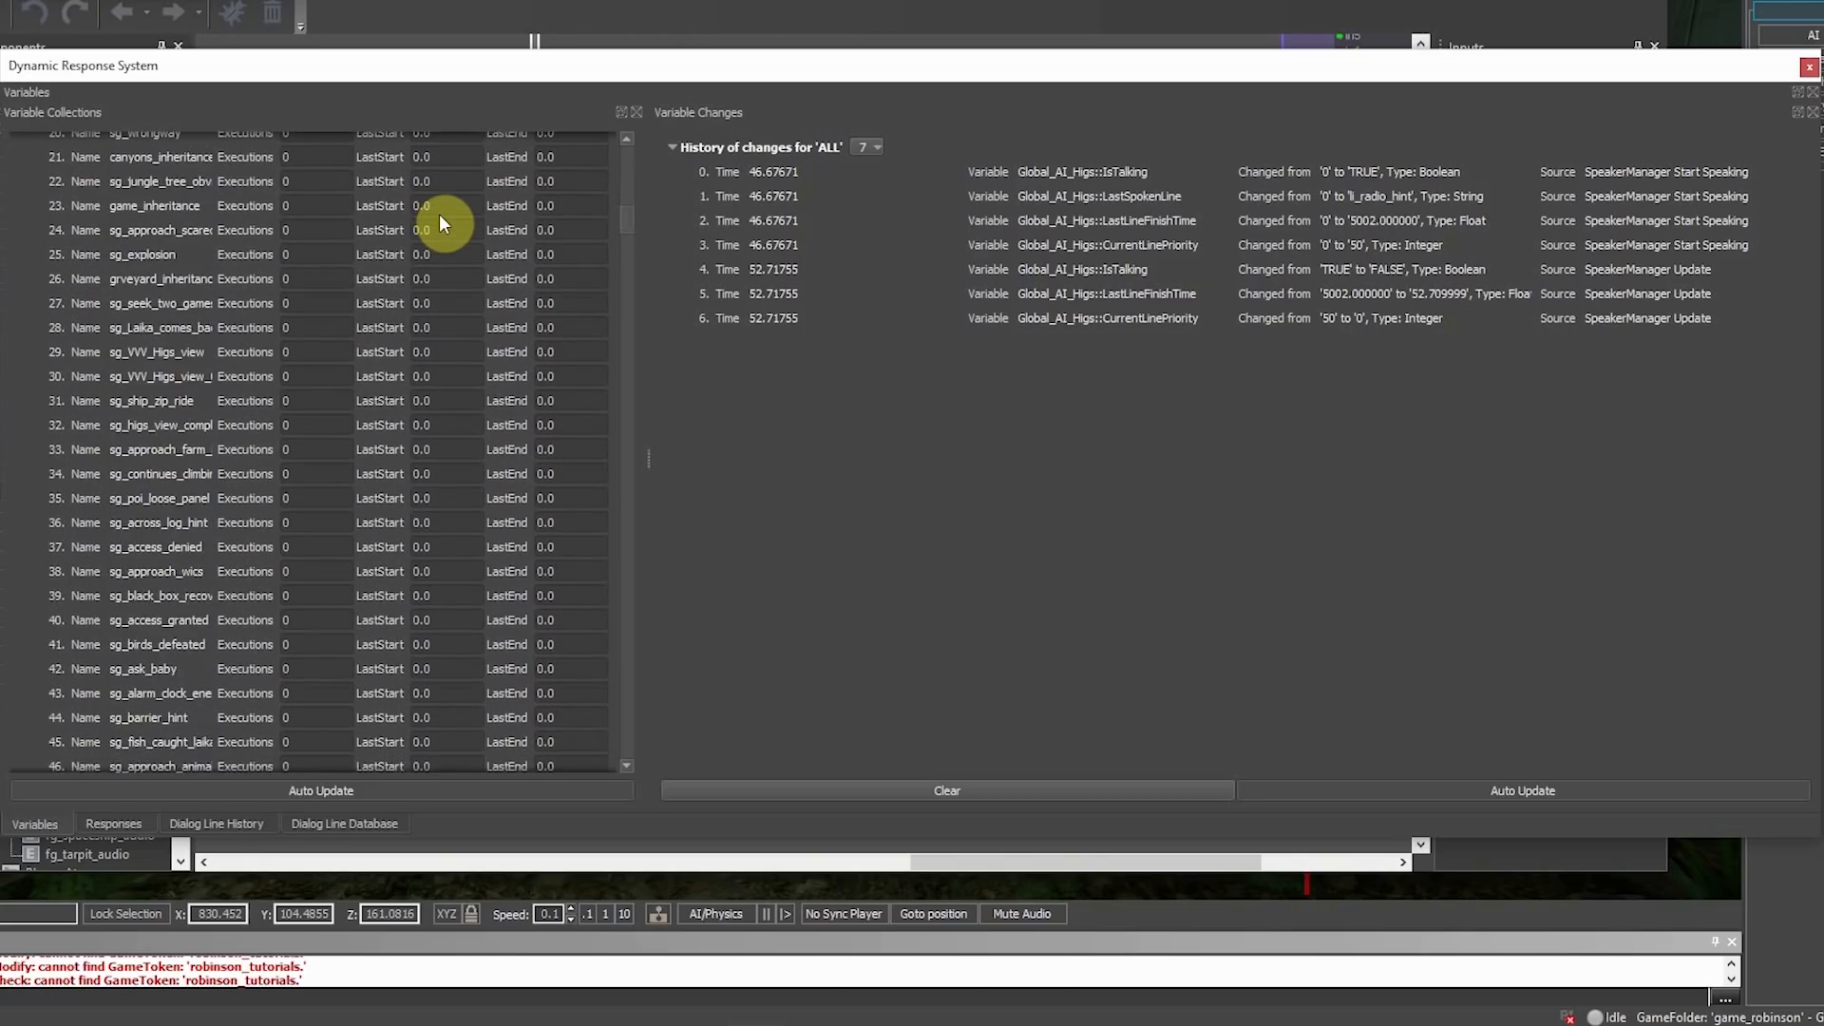
scroll(439, 223, "down", 5)
scroll(440, 220, "down", 20)
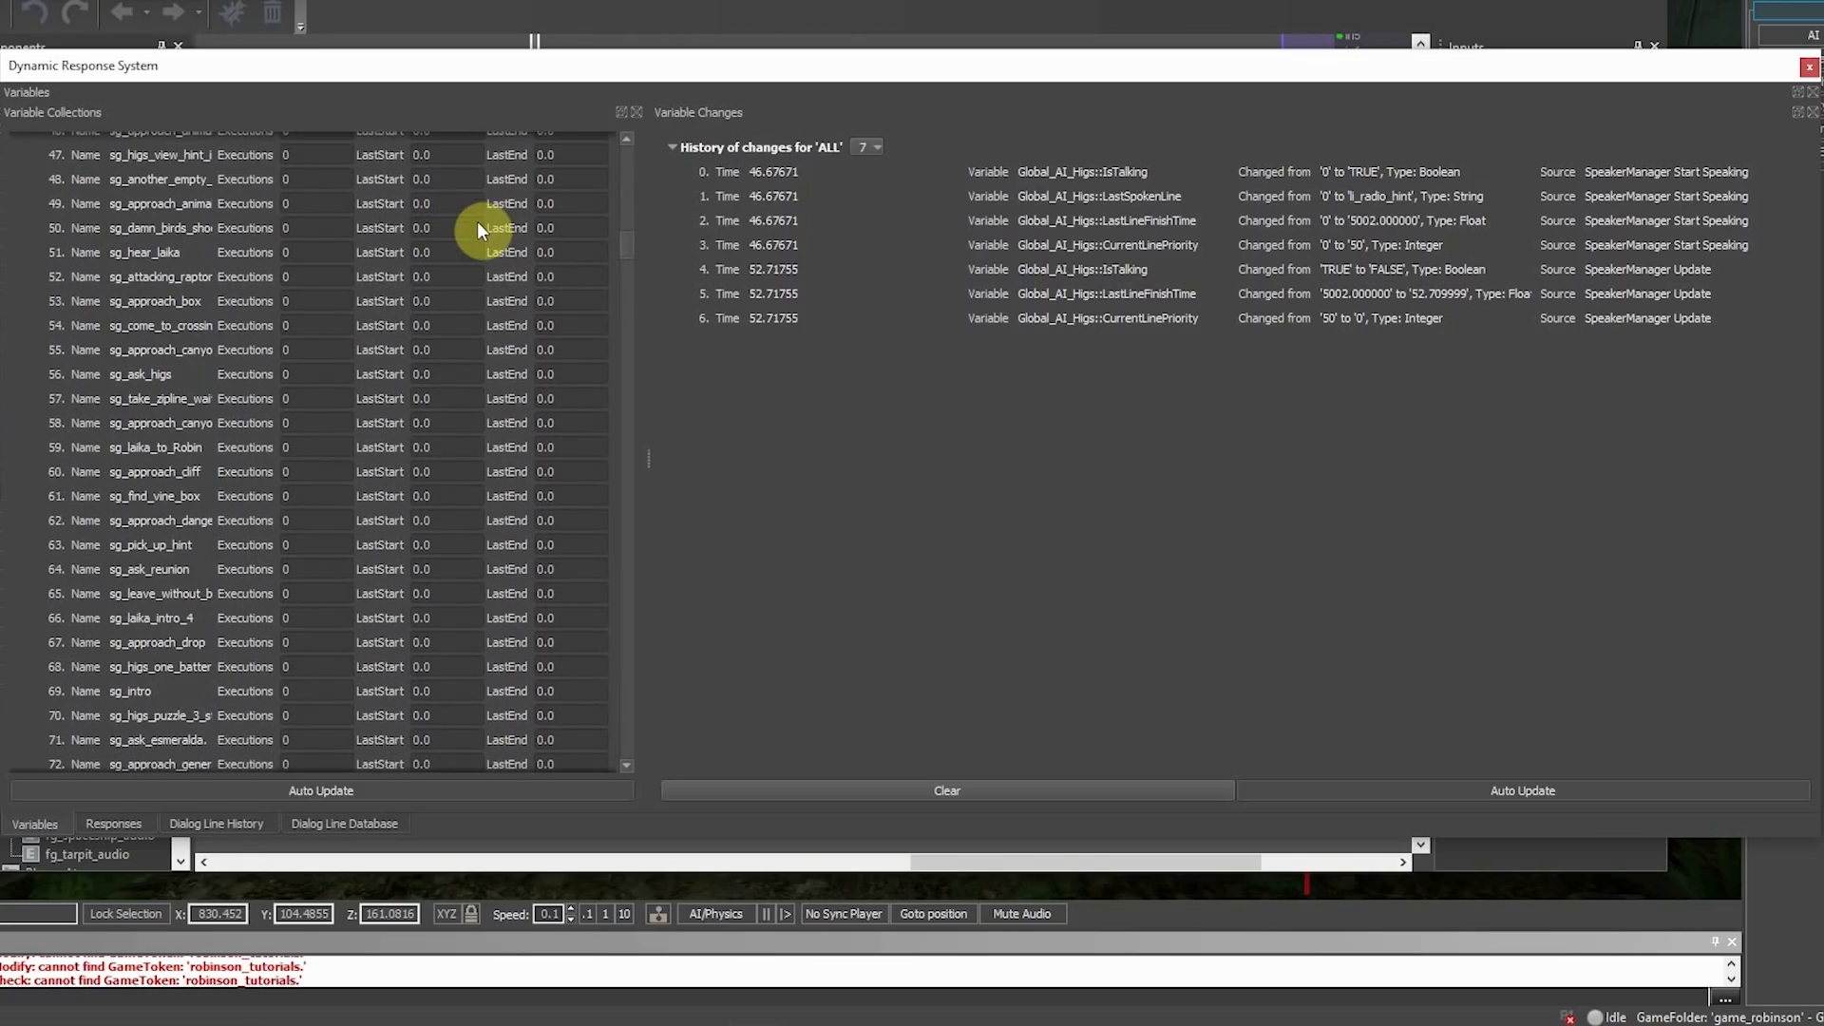
scroll(475, 236, "down", 5)
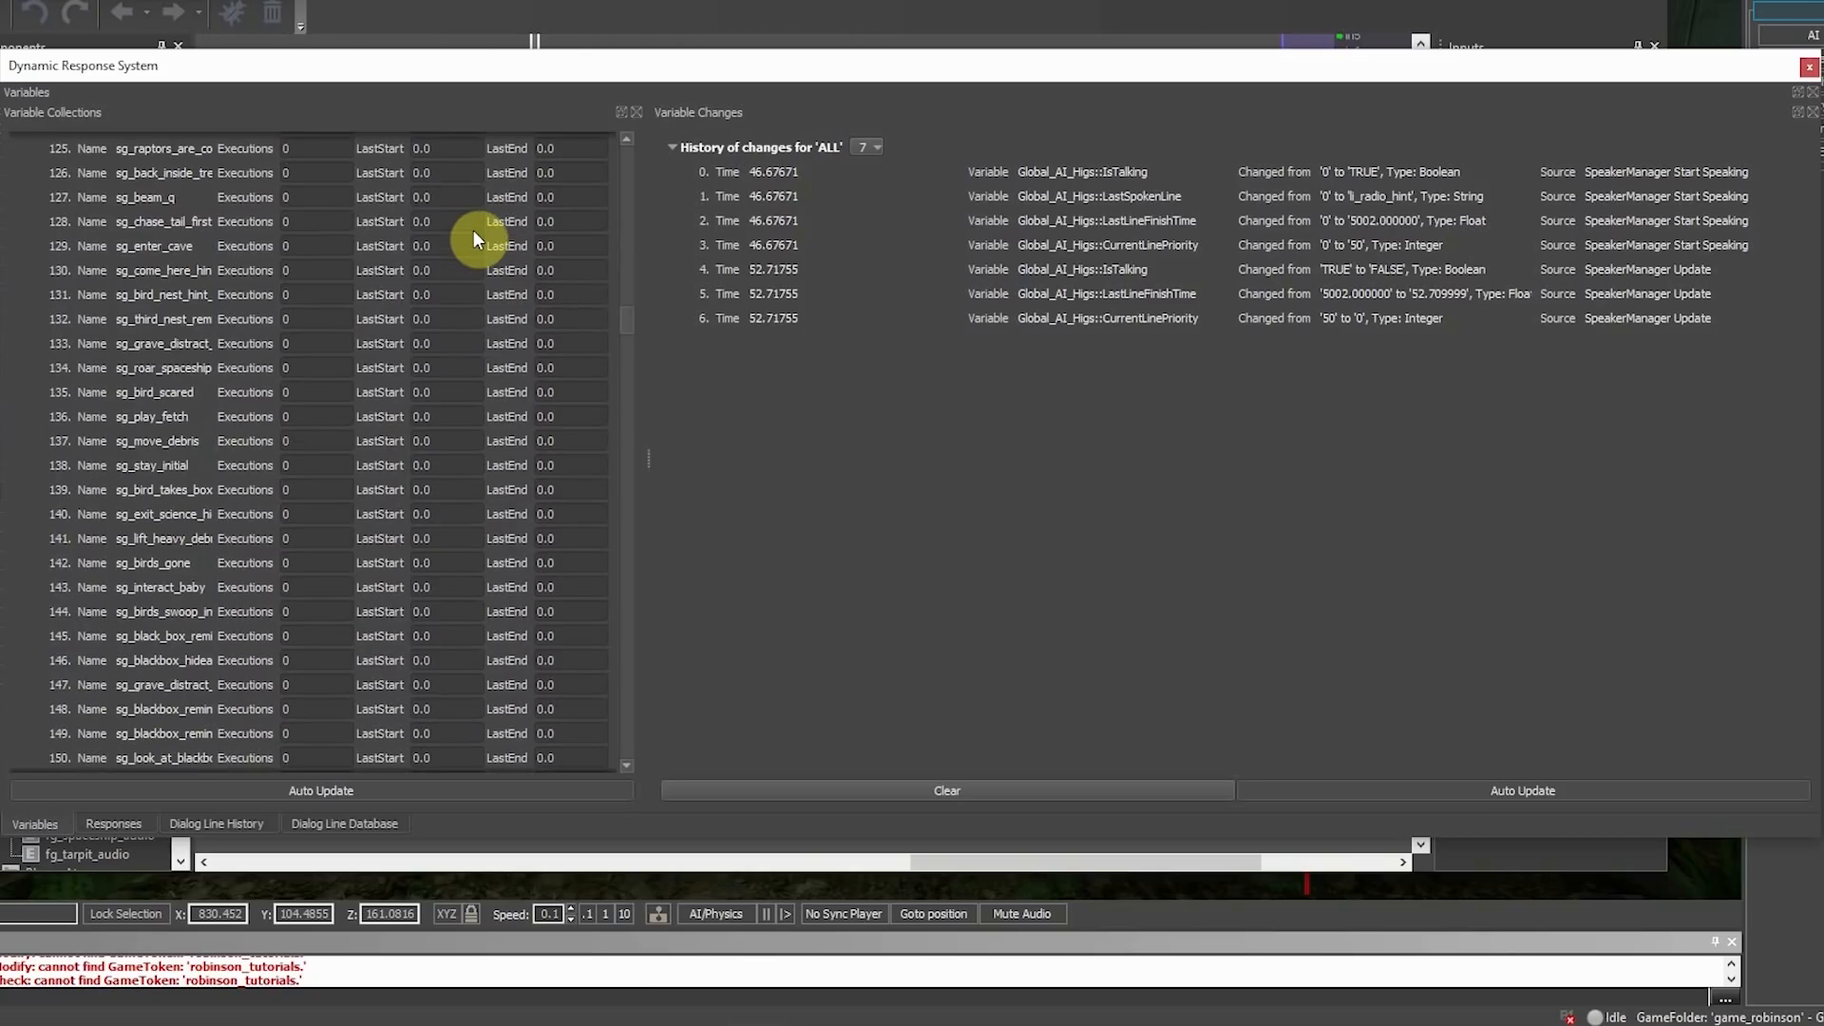
left_click_drag(625, 316, 637, 146)
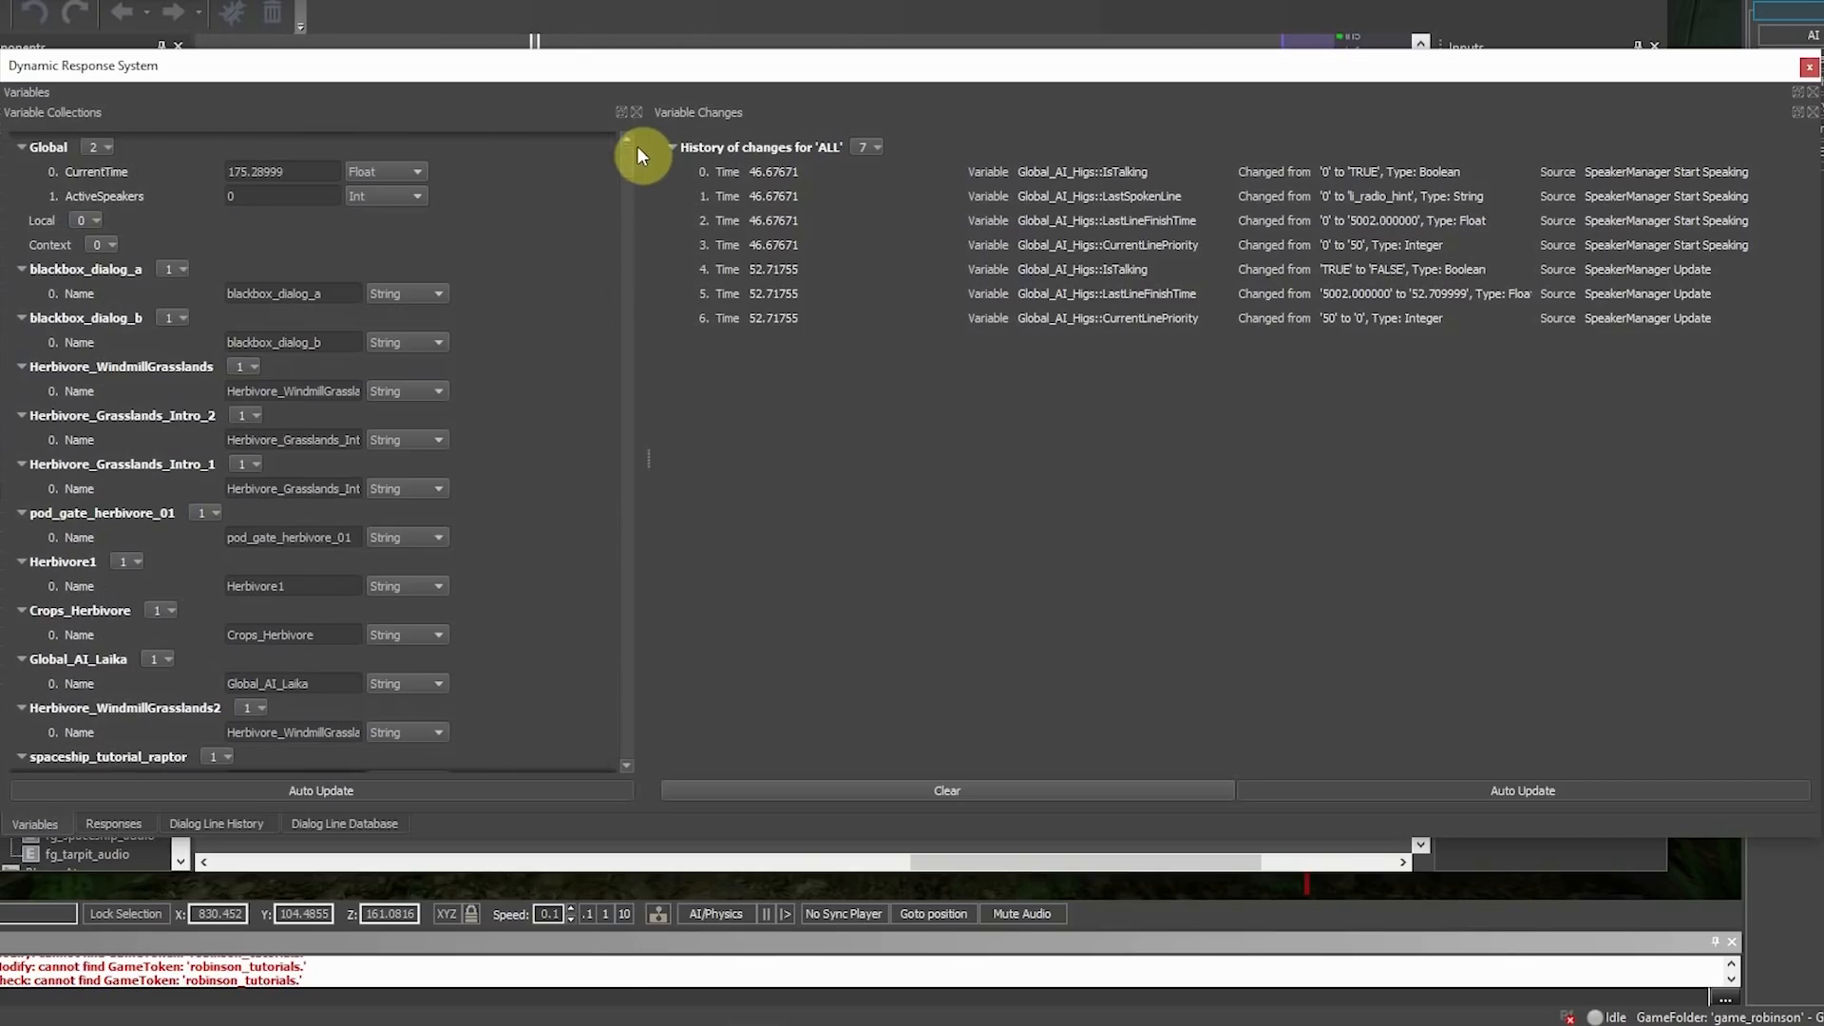
left_click(1063, 171)
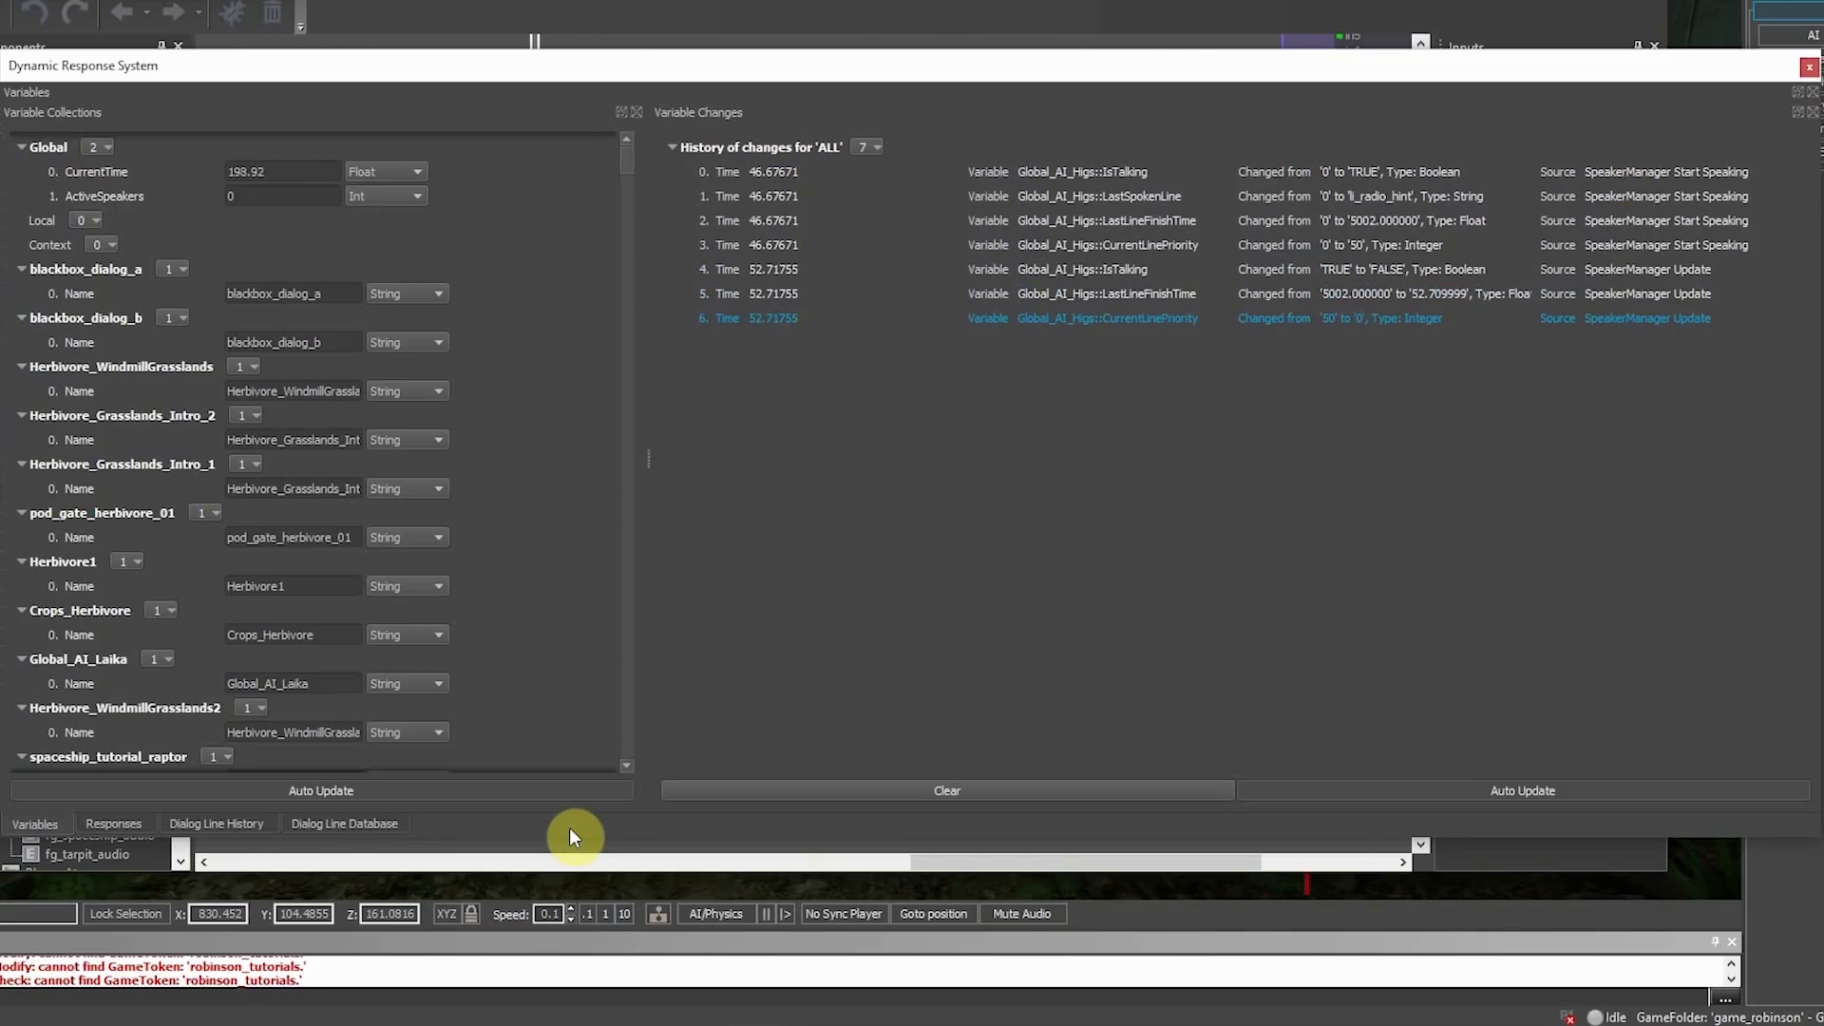
Step: Run the level in game mode beside the pod to try the radio hint, and return to the editor
left_click(231, 824)
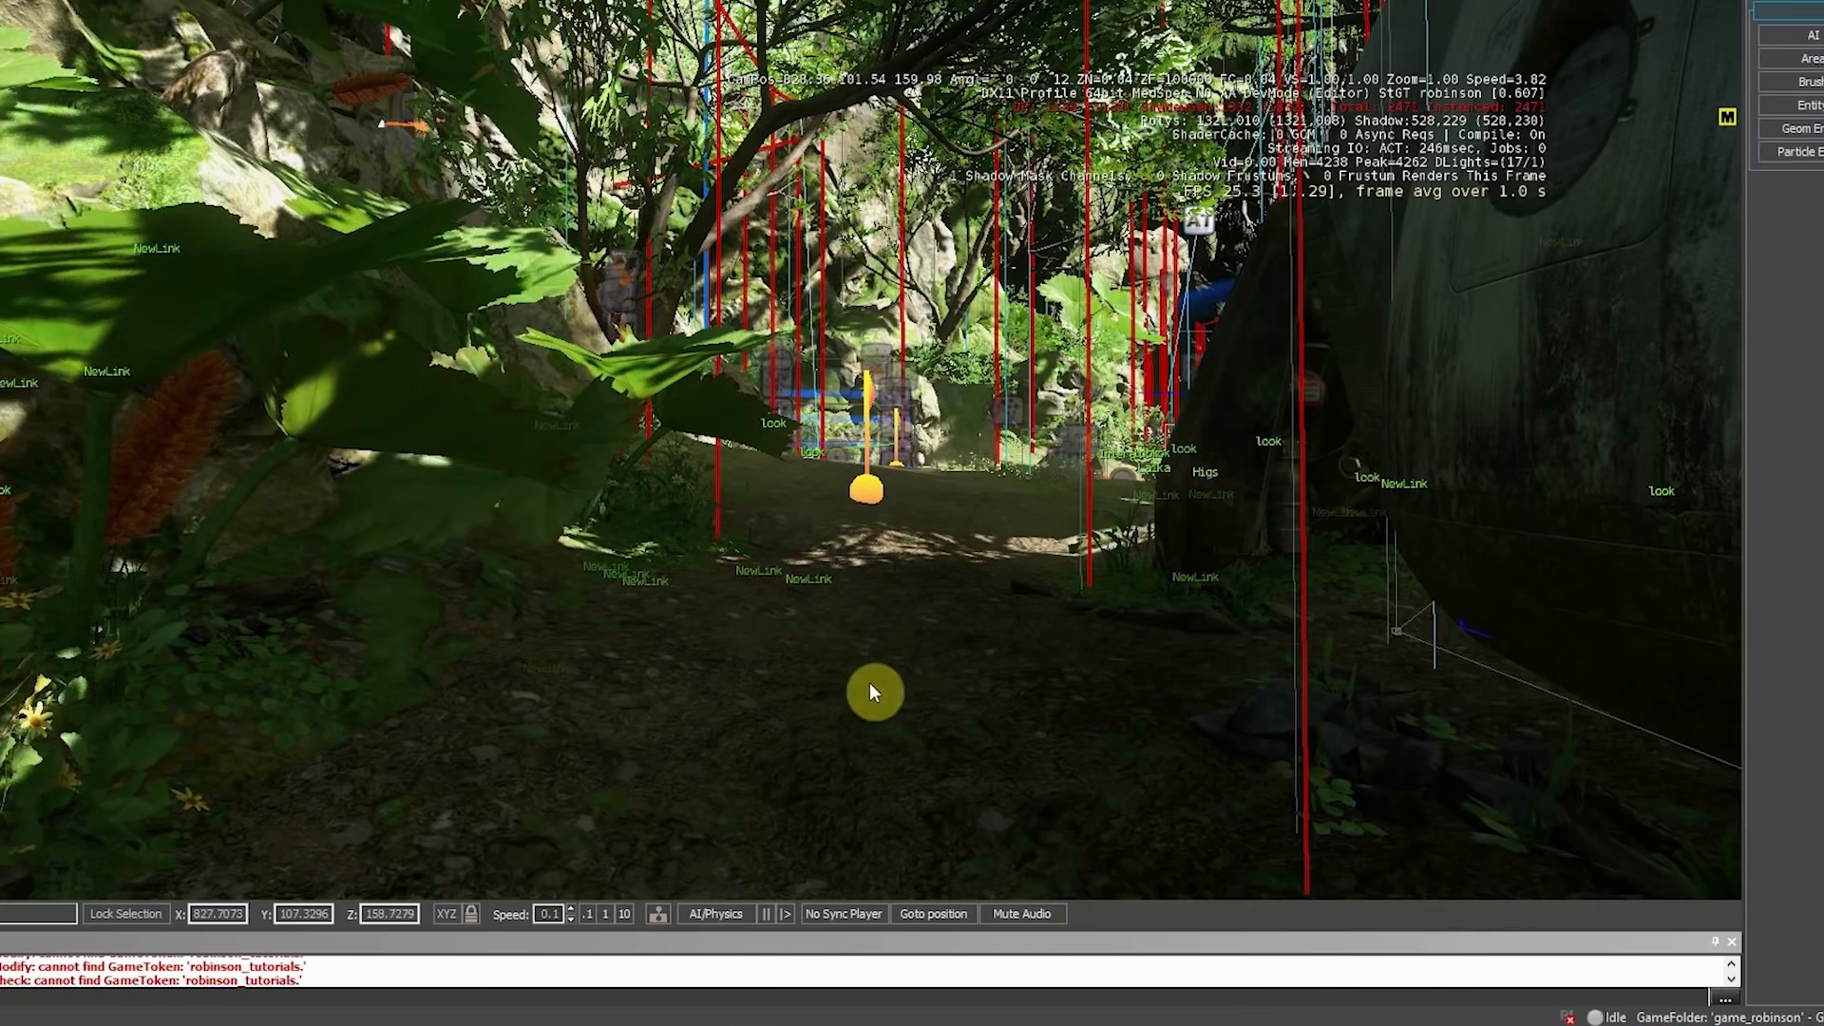
mouse_move(868, 688)
right_mouse_down()
mouse_move(903, 628)
mouse_move(1378, 634)
mouse_move(874, 720)
right_mouse_up()
key("w")
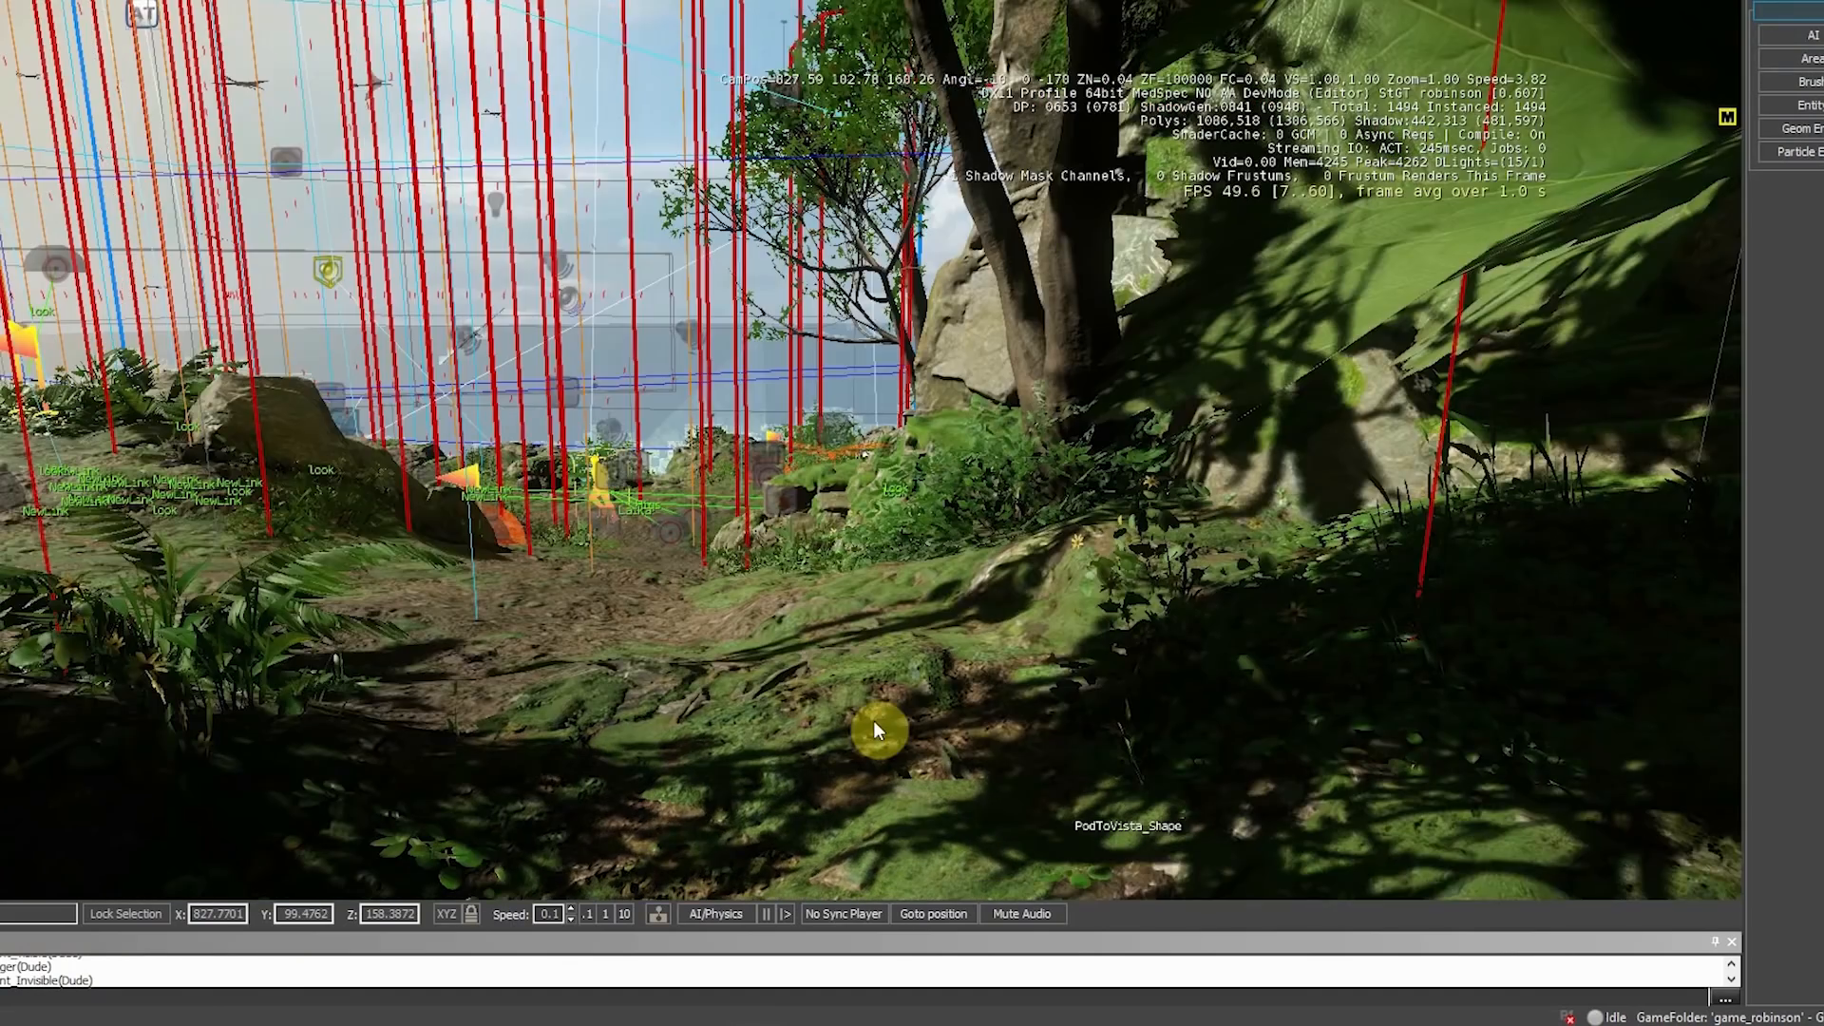
key("ctrl+g")
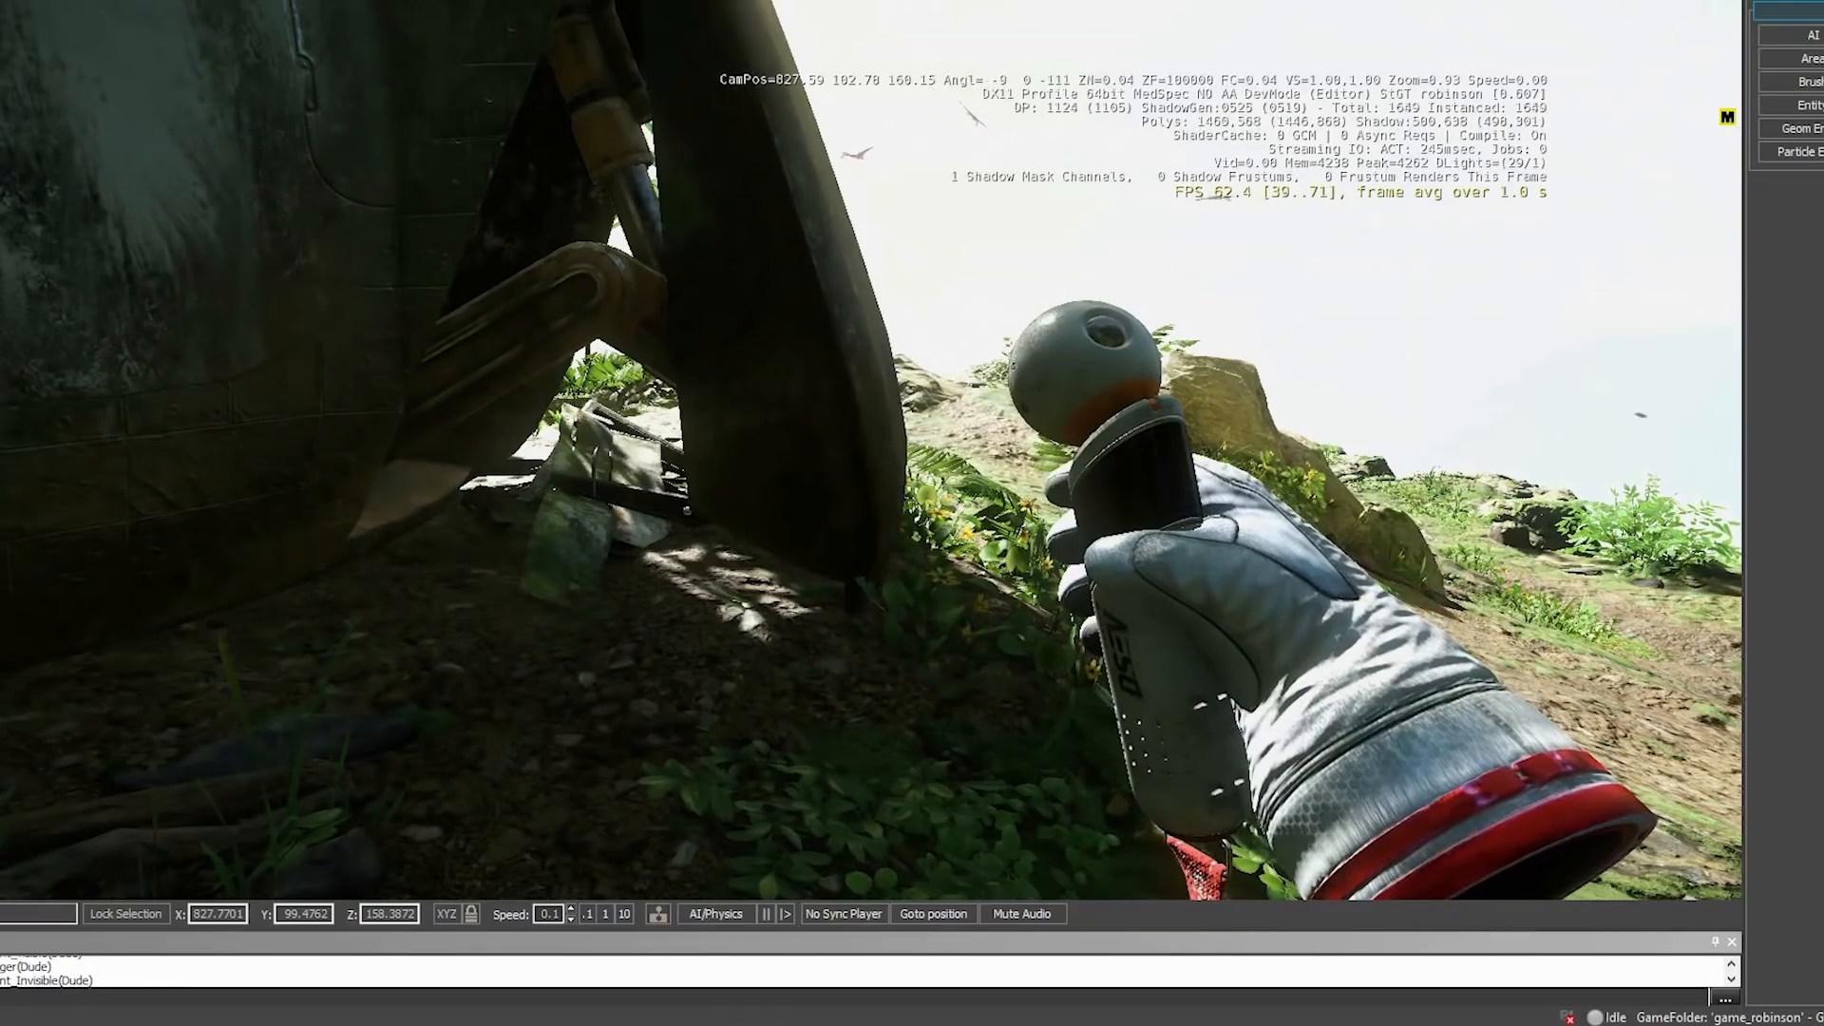
key("Escape")
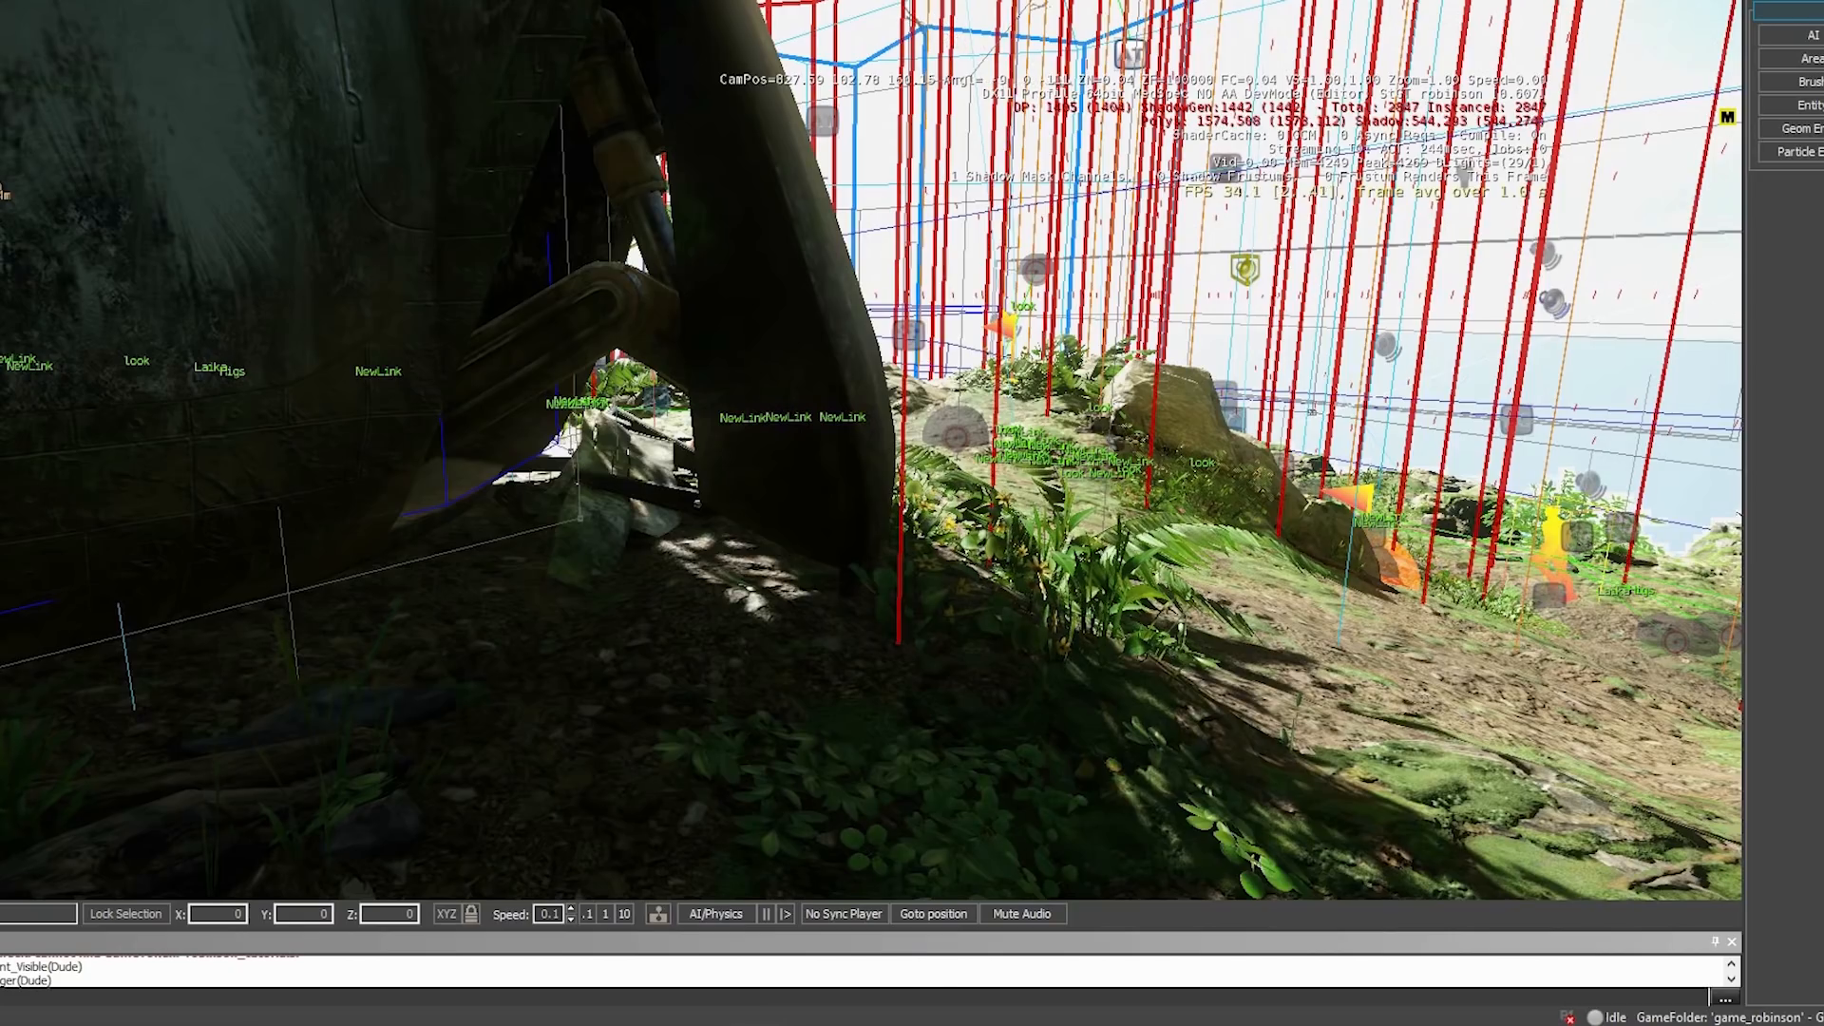
Step: Insert a new action into the base response of sg_radio_hint, alongside its inherited condition
left_click_drag(1473, 12, 513, 232)
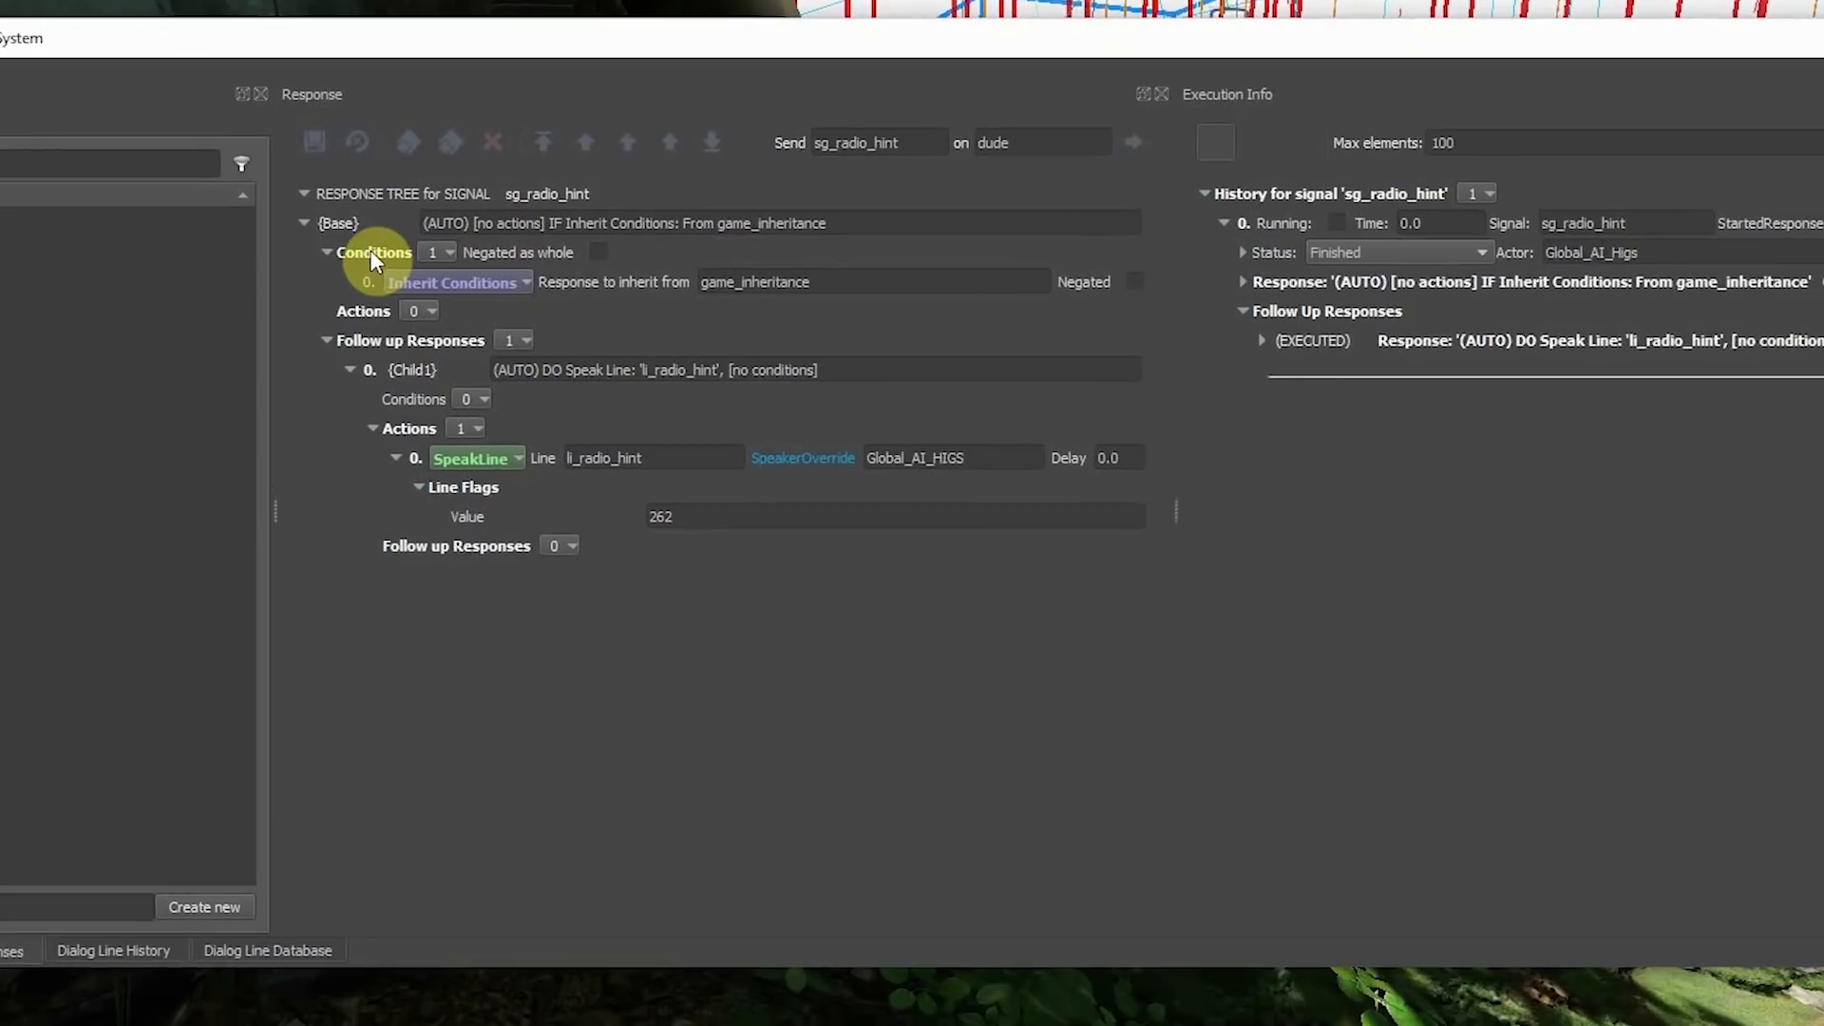
left_click(371, 257)
left_click(369, 315)
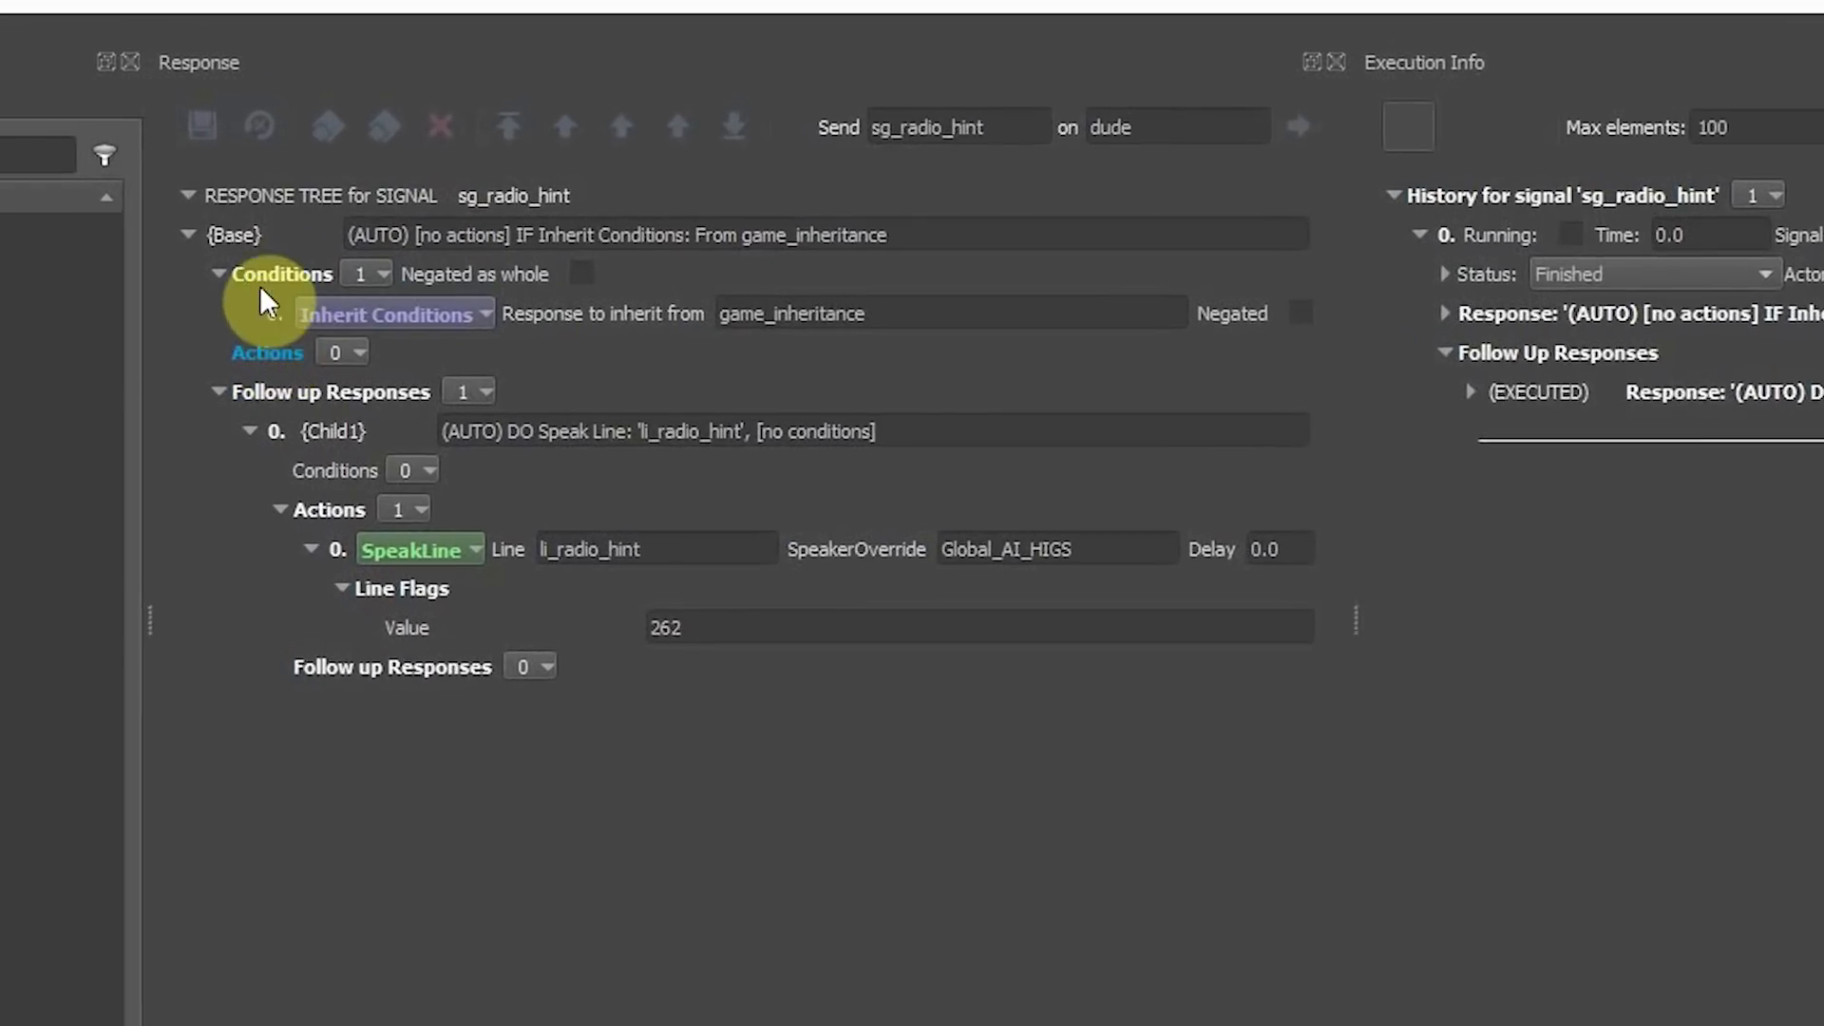
left_click(367, 258)
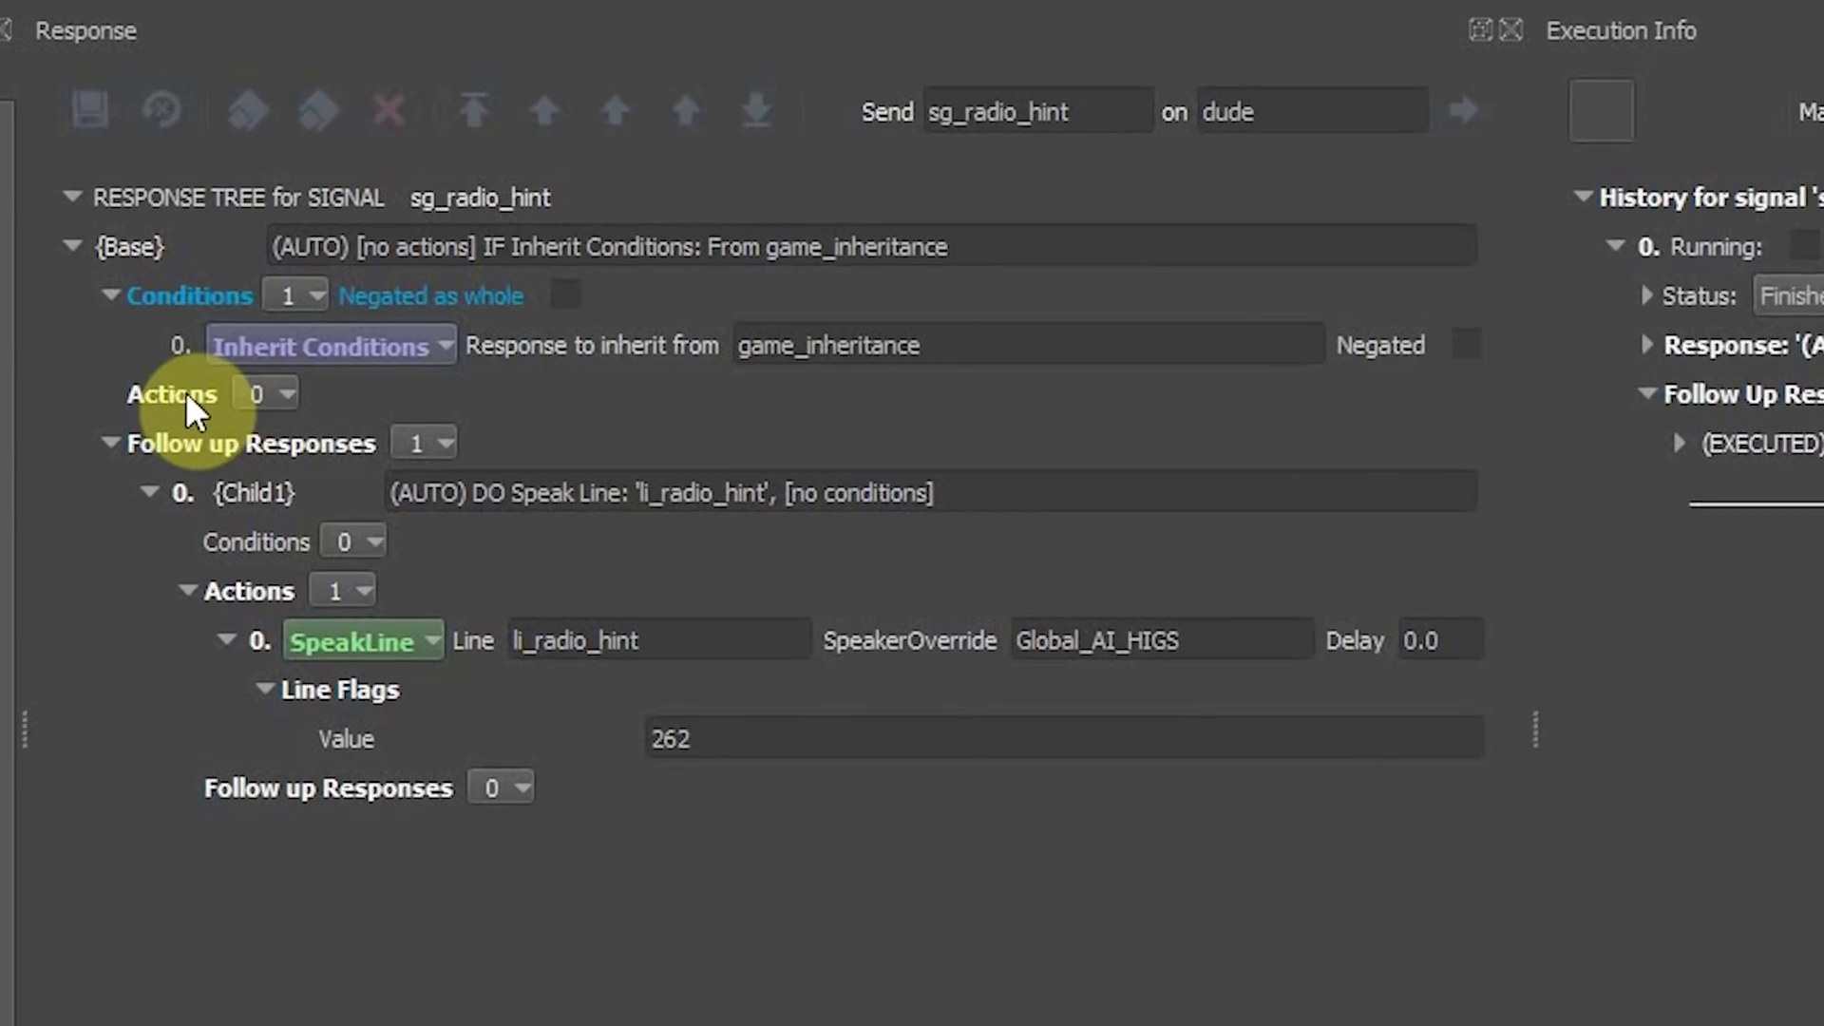
left_click(187, 397)
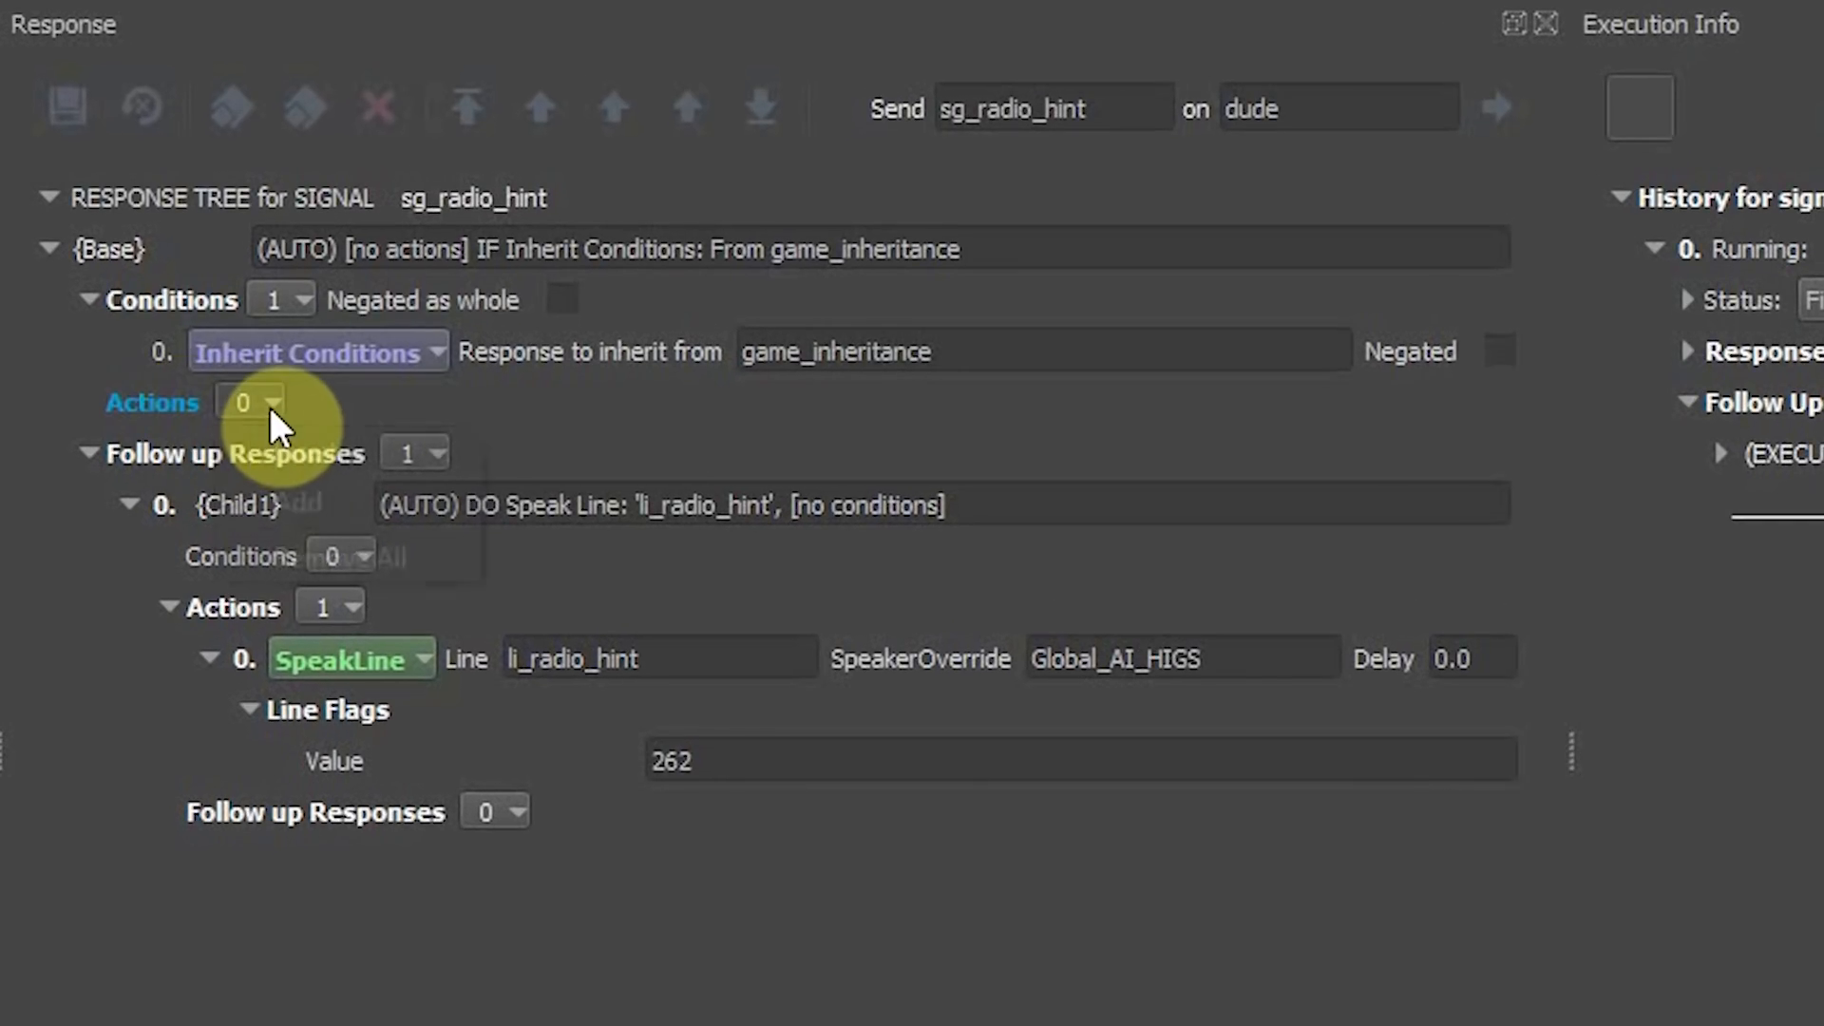
left_click(286, 398)
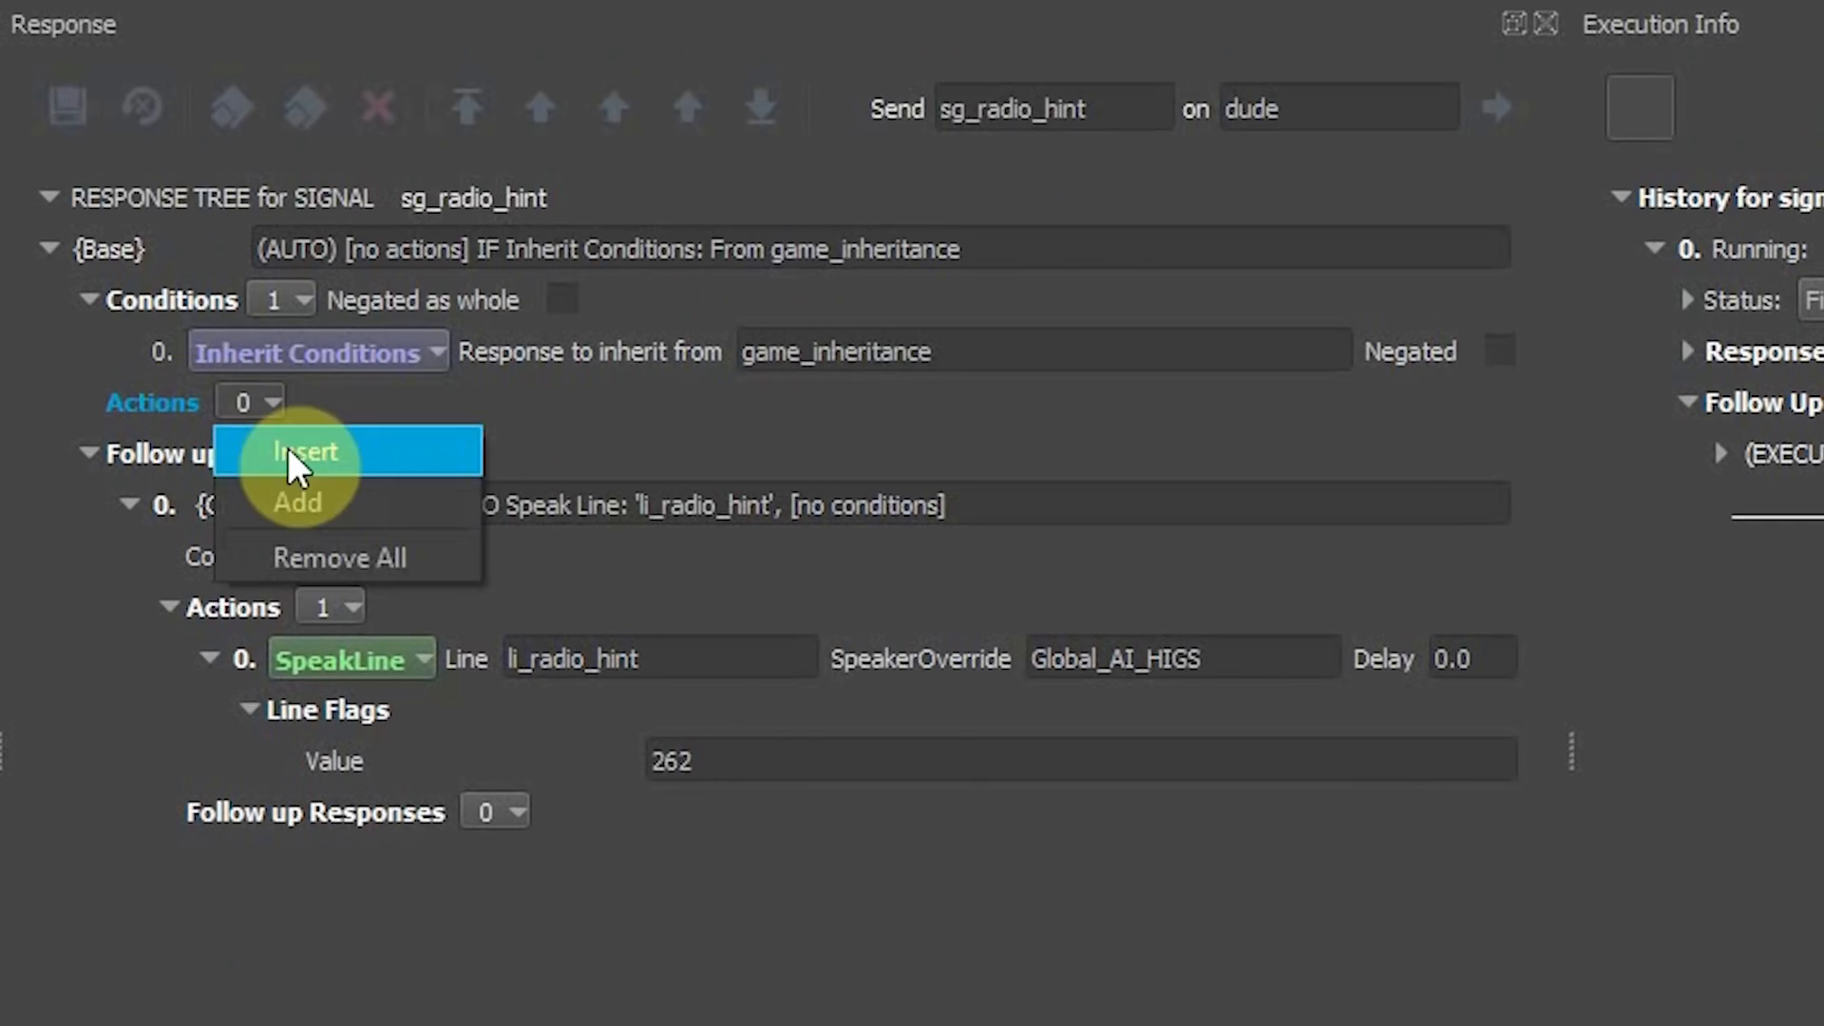
left_click(288, 447)
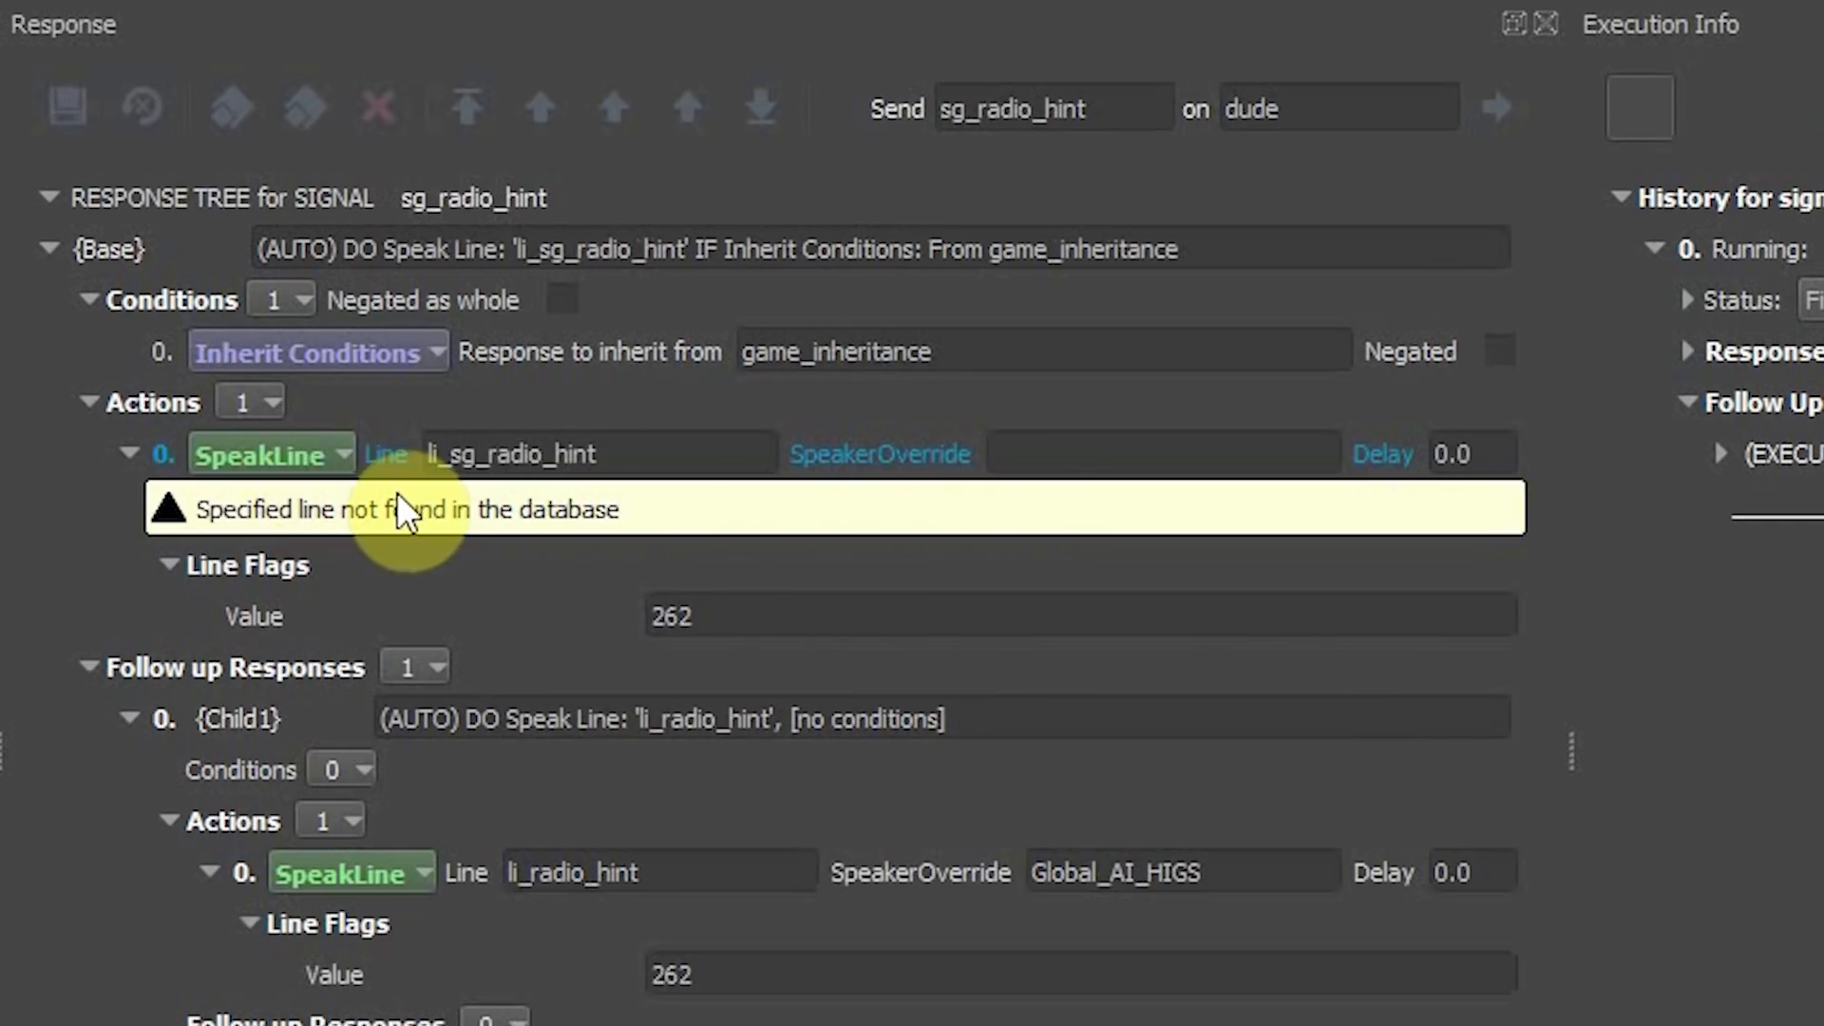
Step: Change the base response's new action to Wait with a time of 30 seconds
left_click(316, 458)
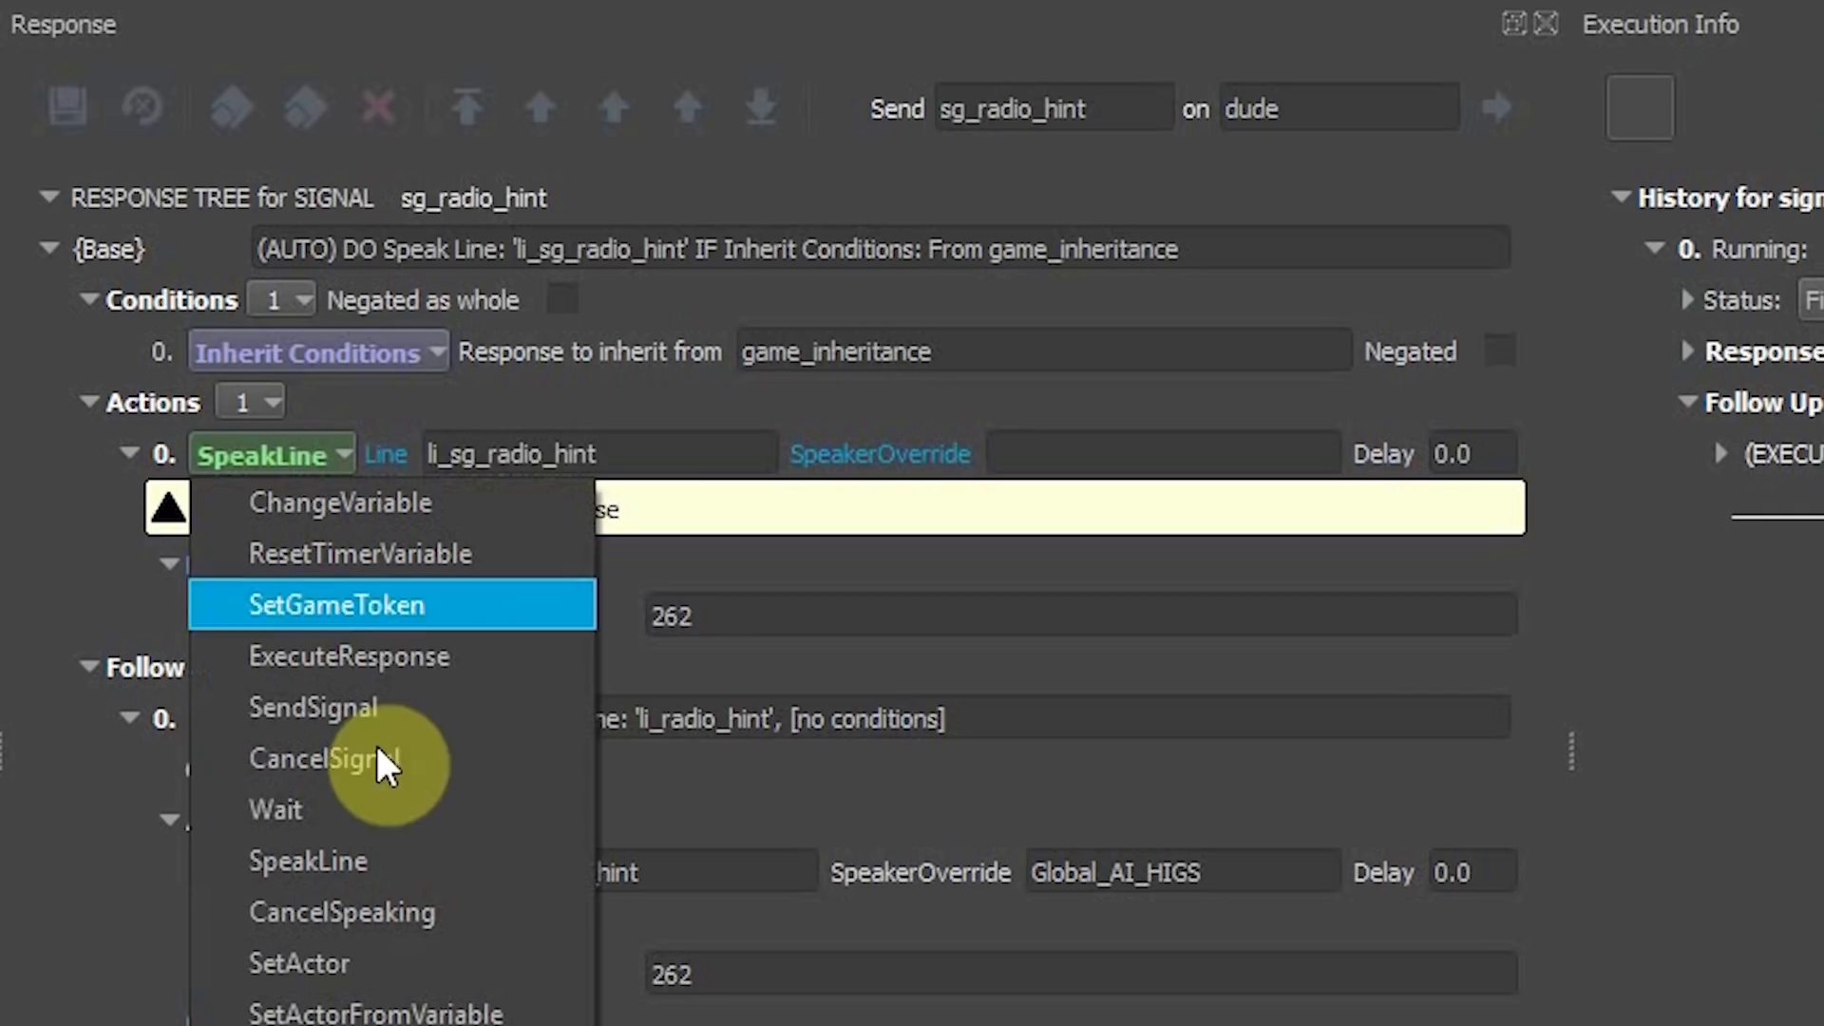
left_click(385, 803)
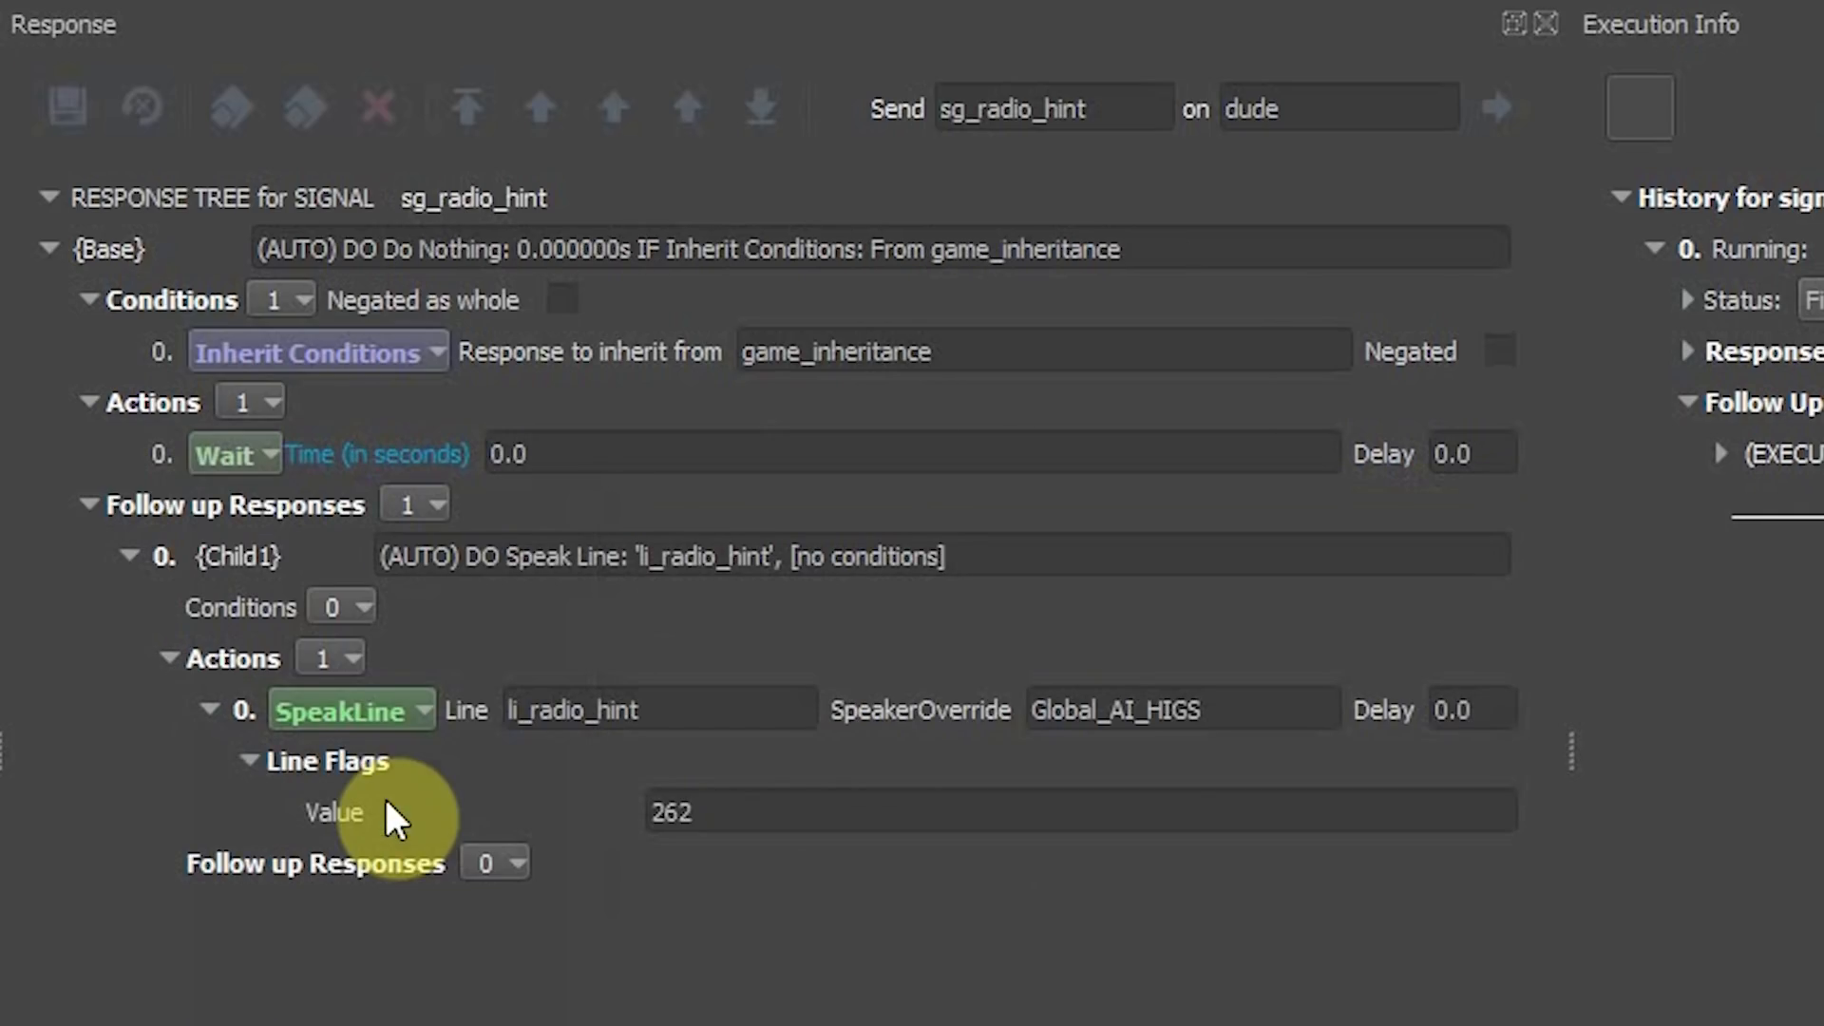
left_click(561, 454)
type("30")
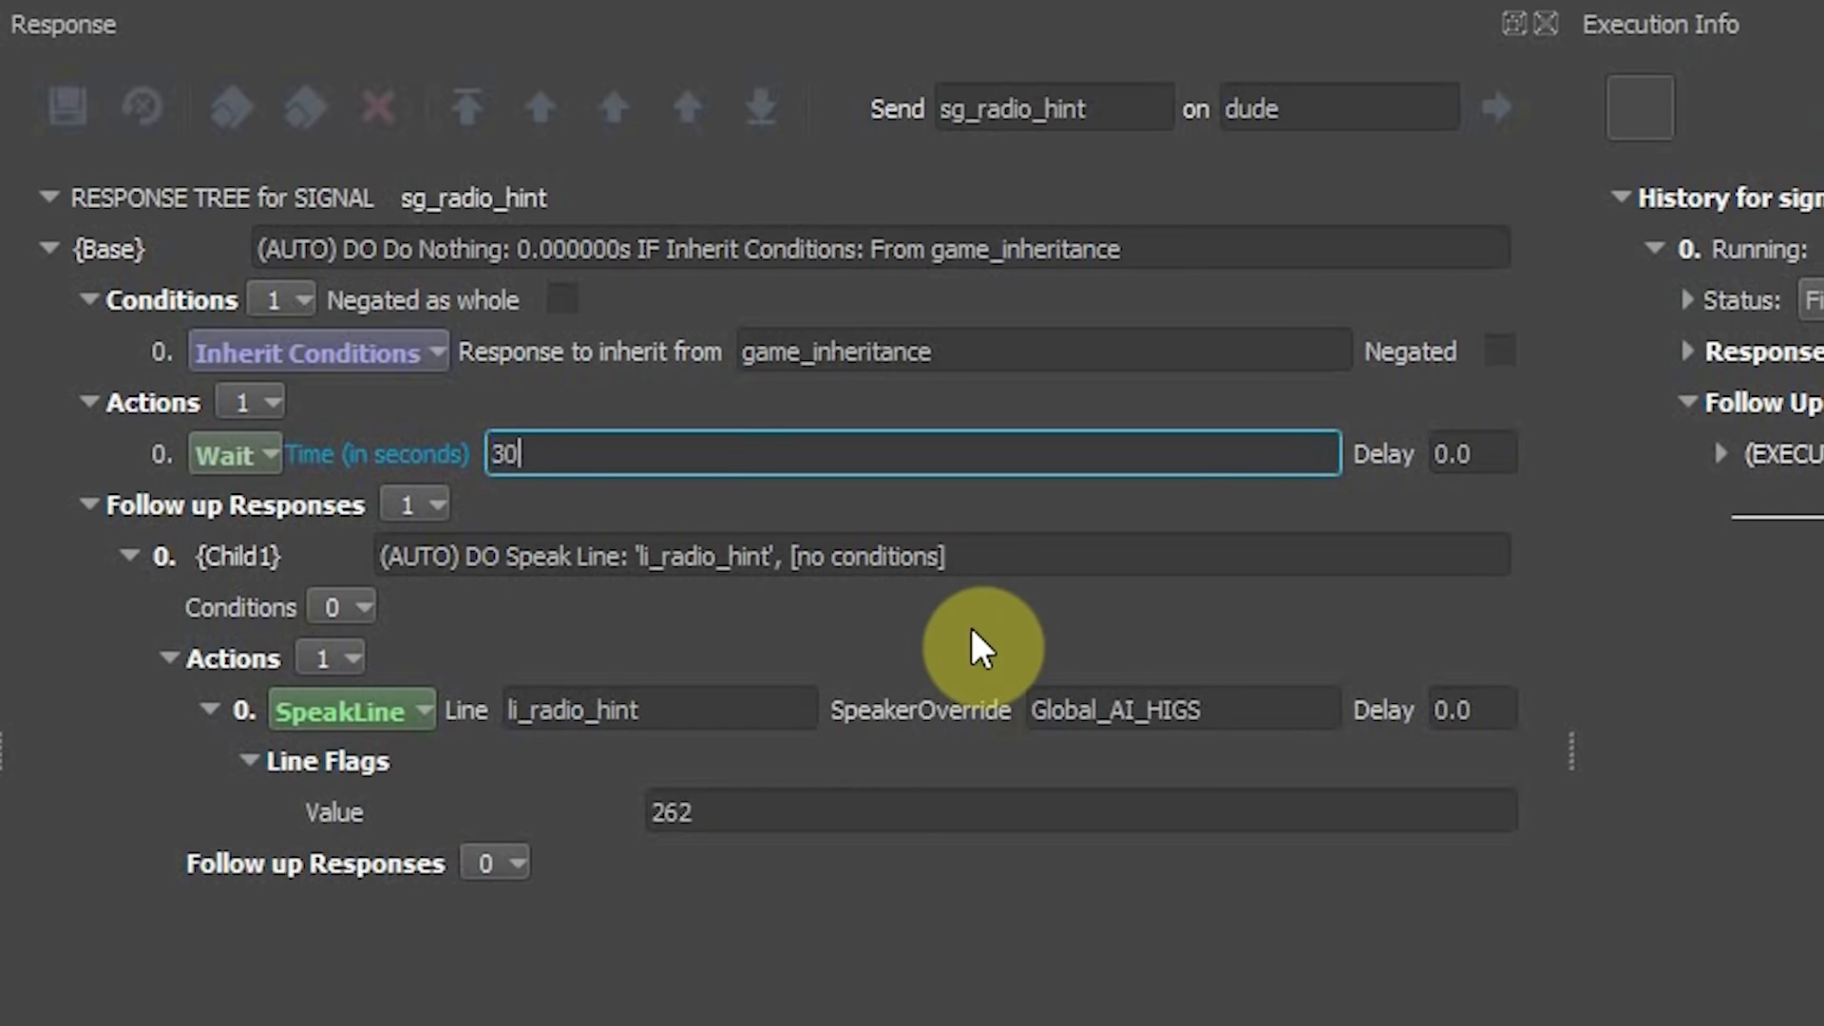
key("Return")
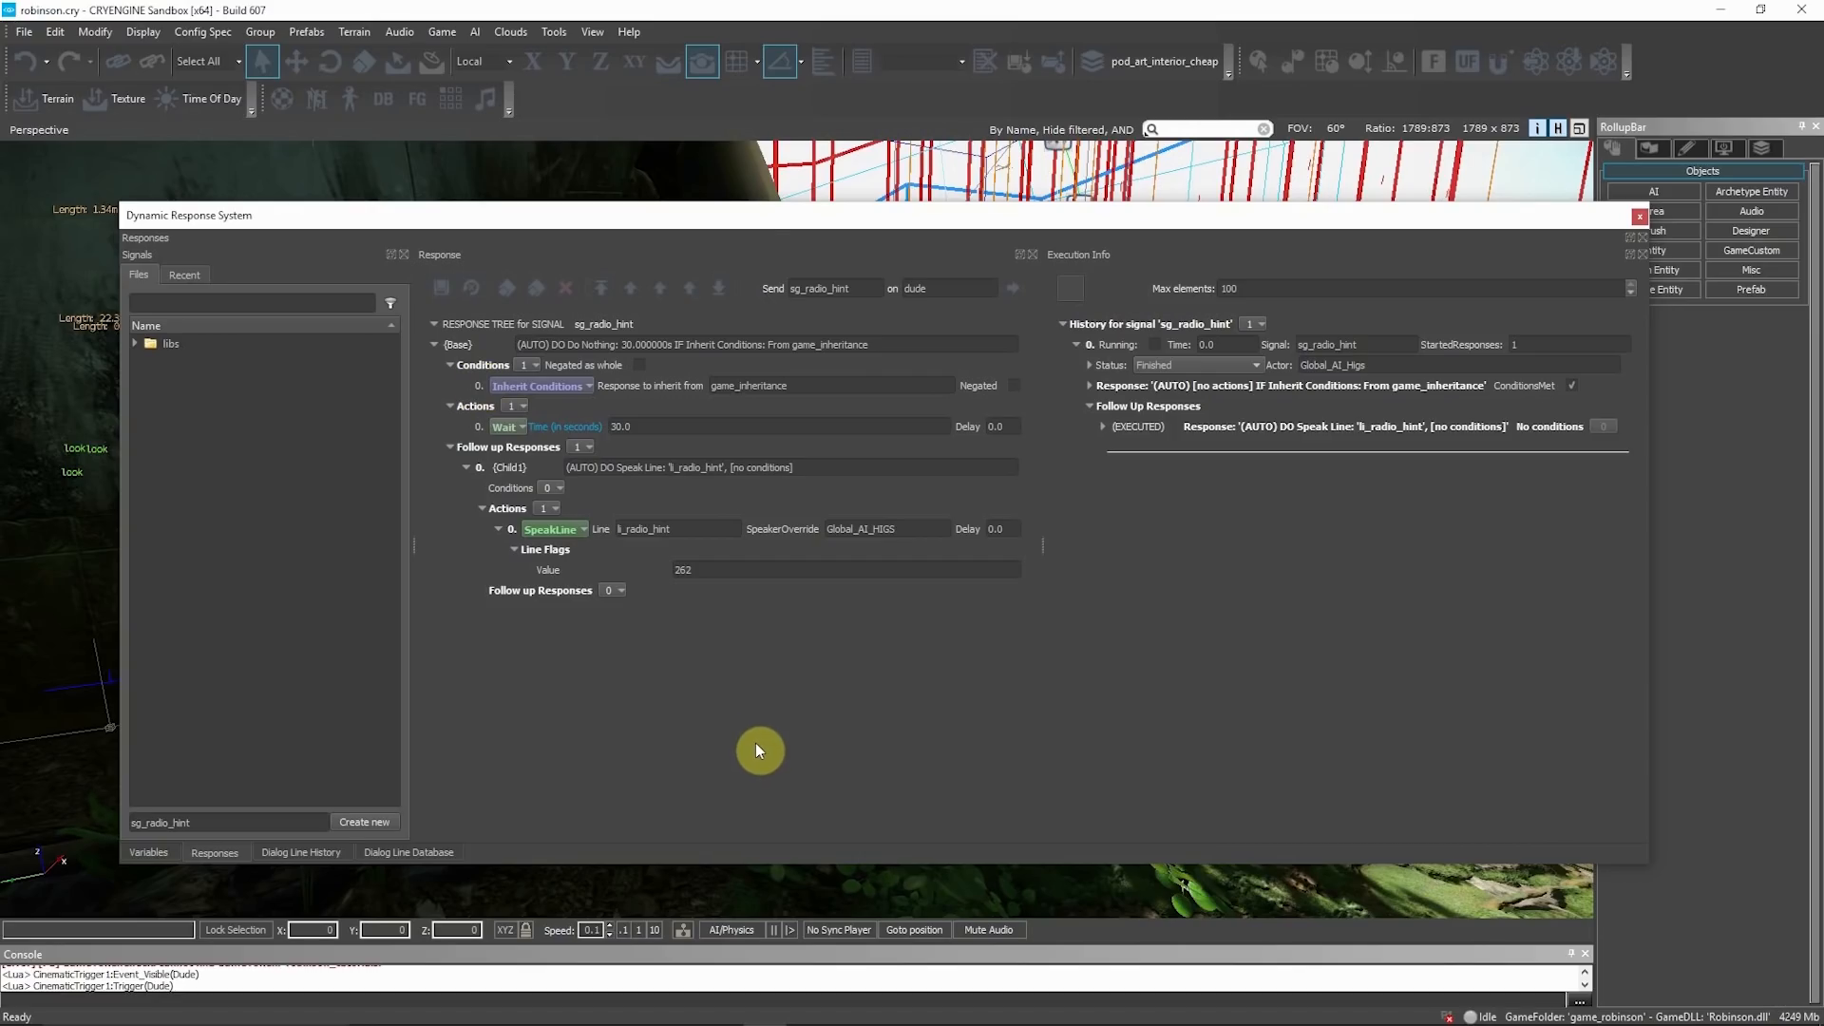
Step: Test the delayed radio hint in game mode by jumping to the Pod section and interacting at the emergency radio, and return to the editor
left_click(1640, 217)
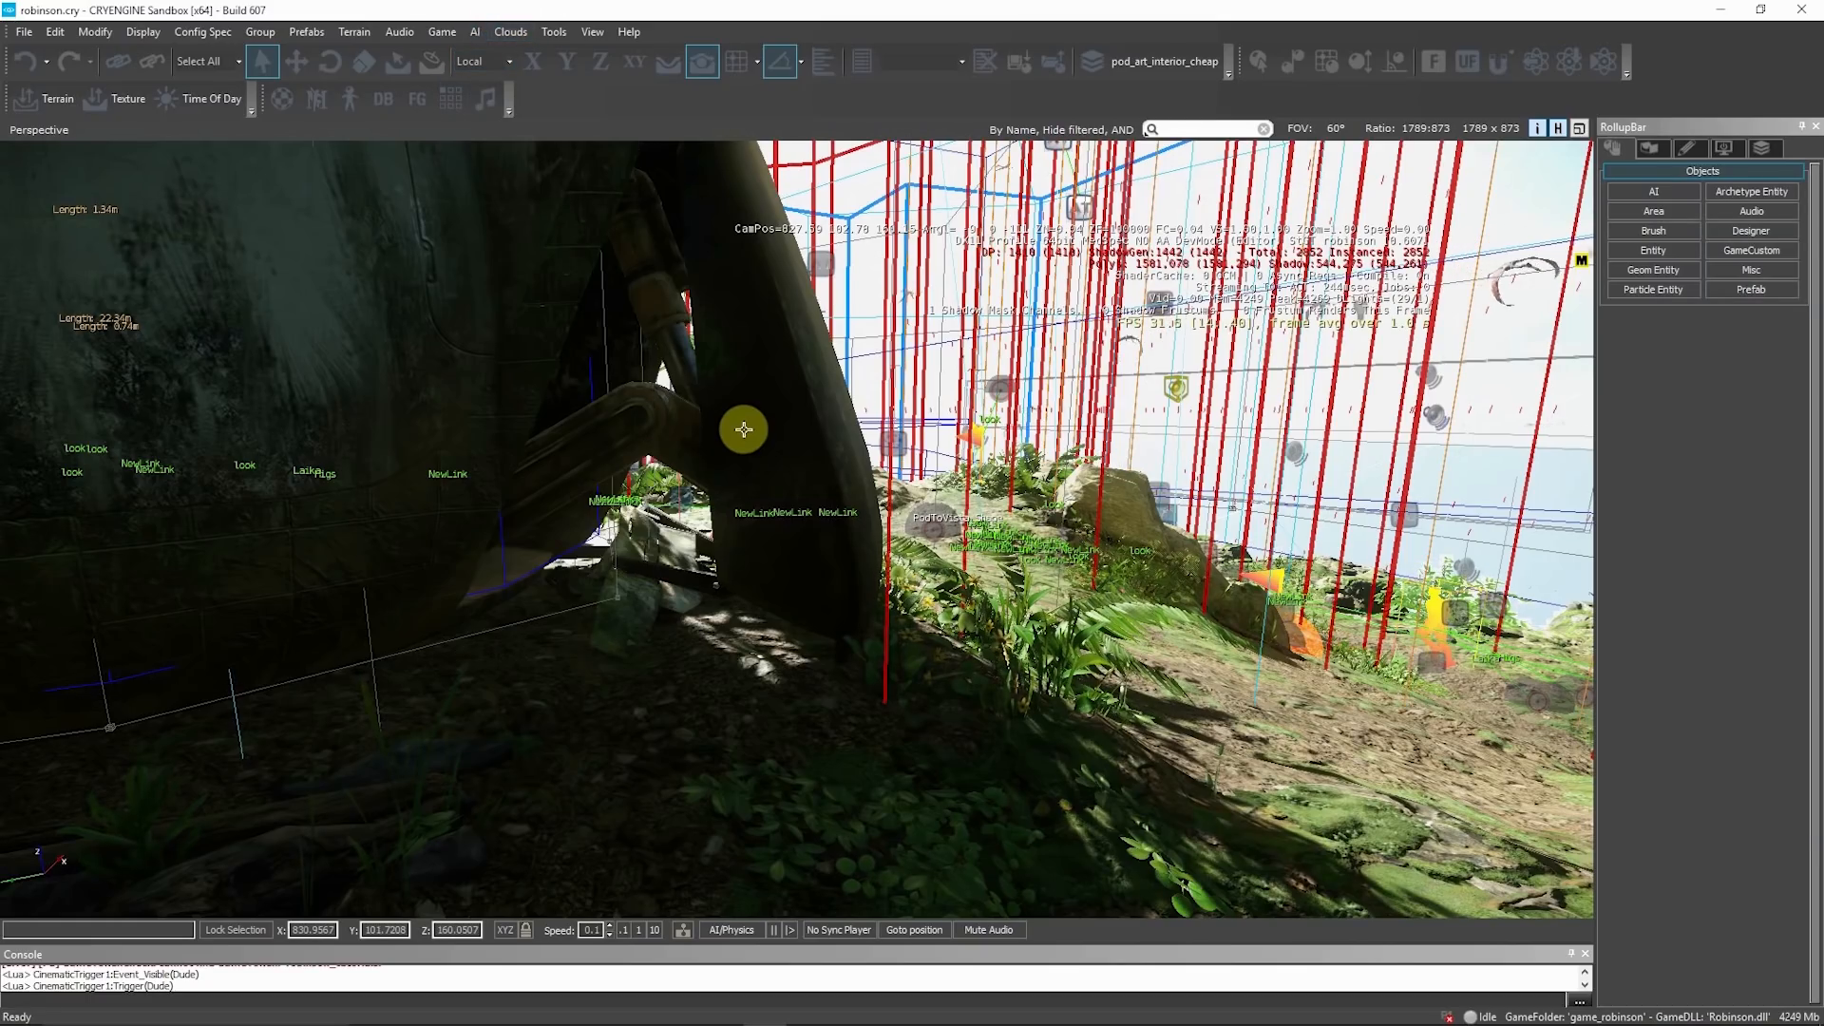
key("ctrl+g")
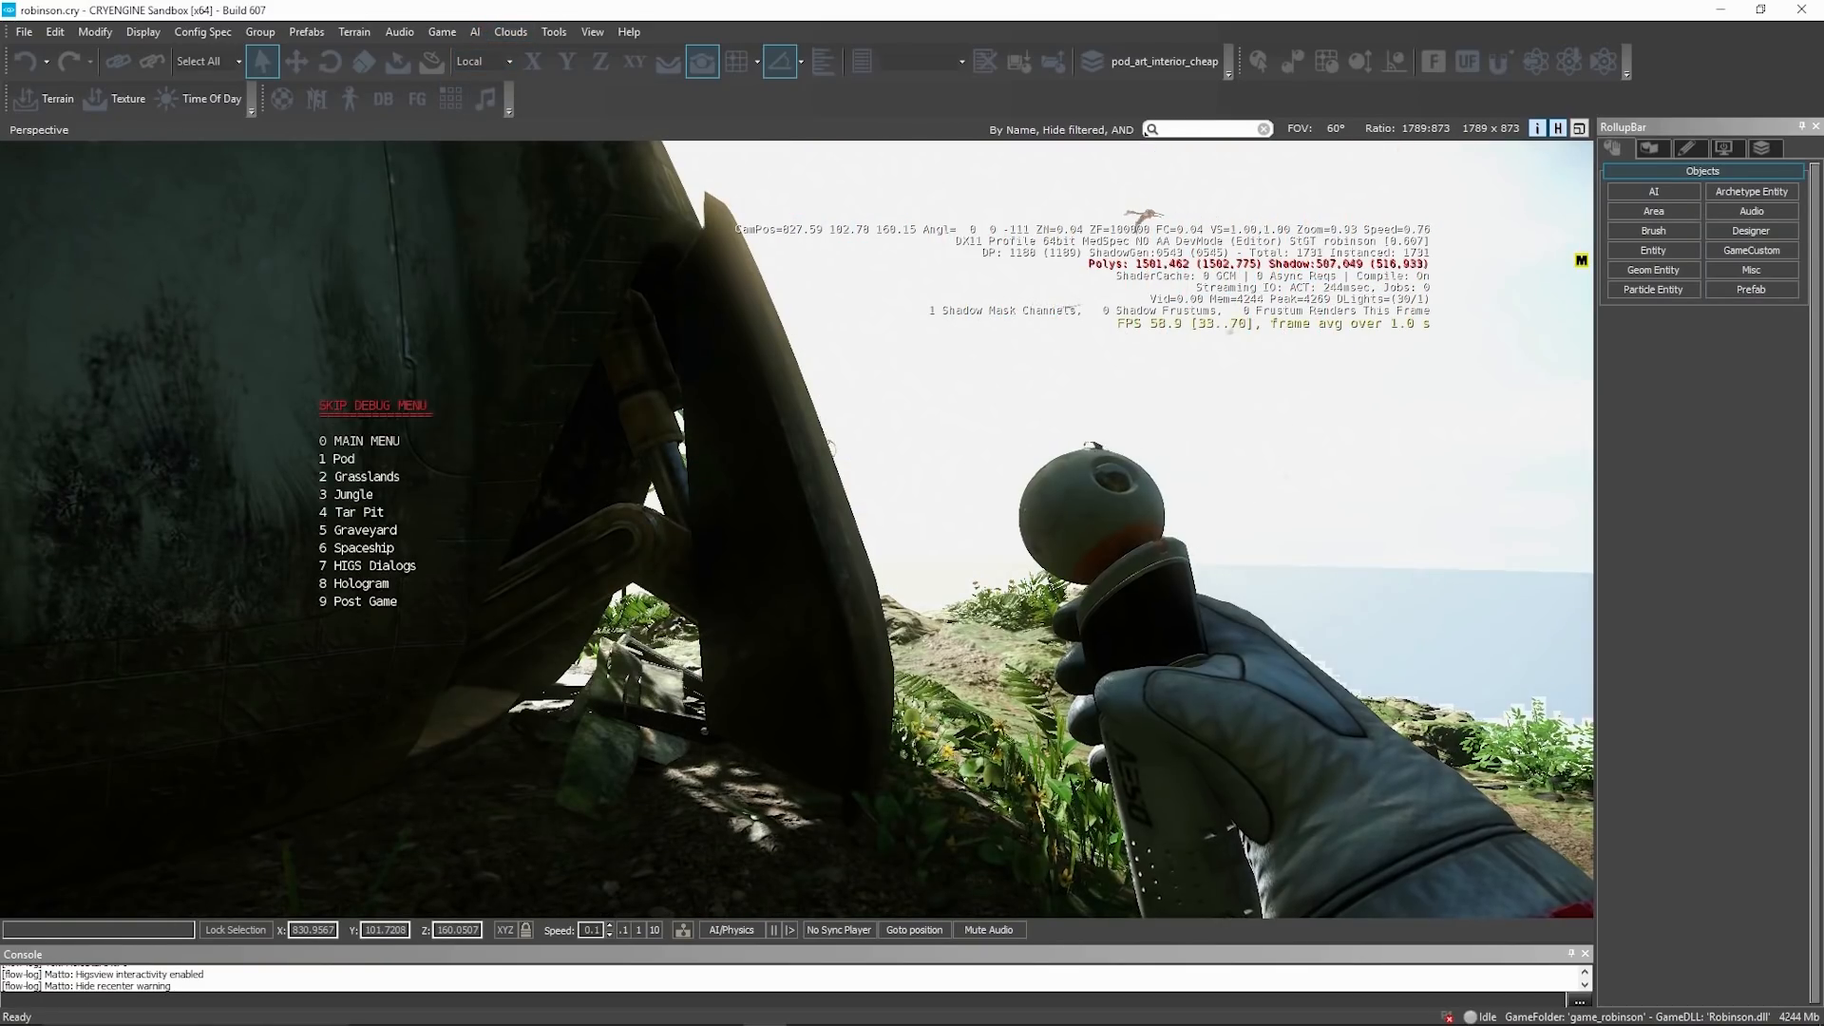
key("1")
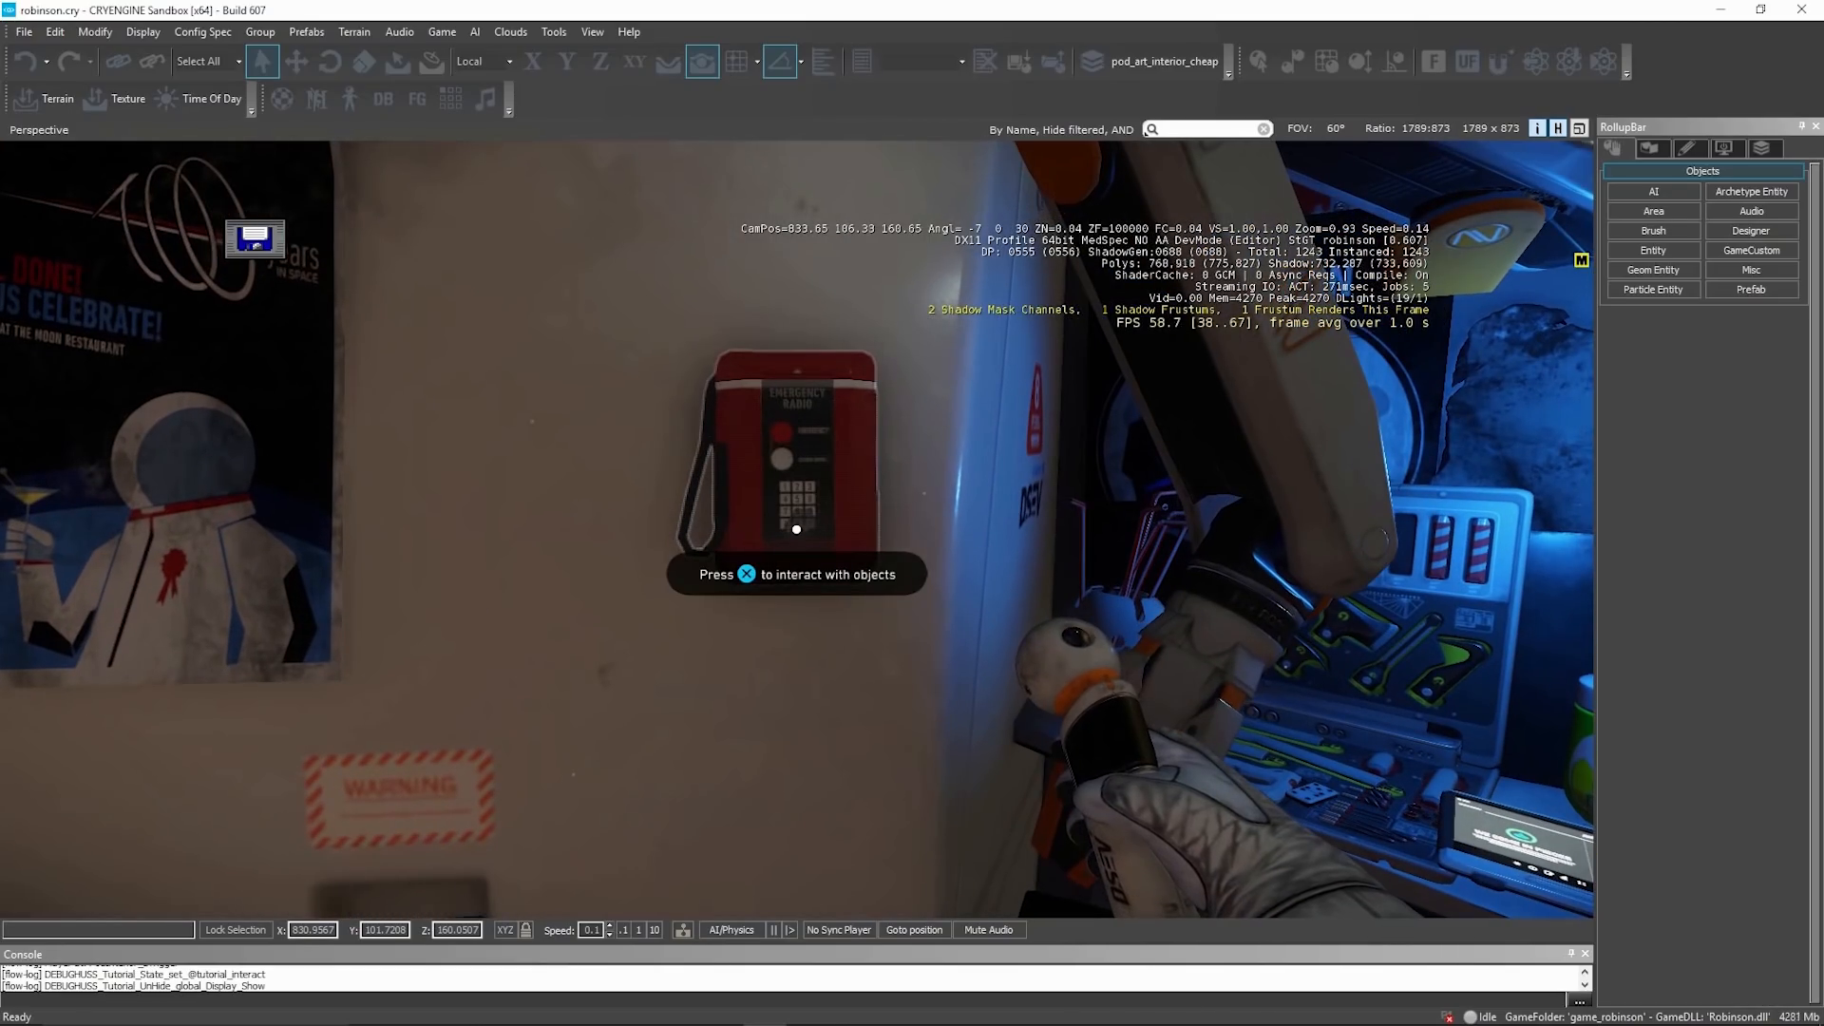
key("x")
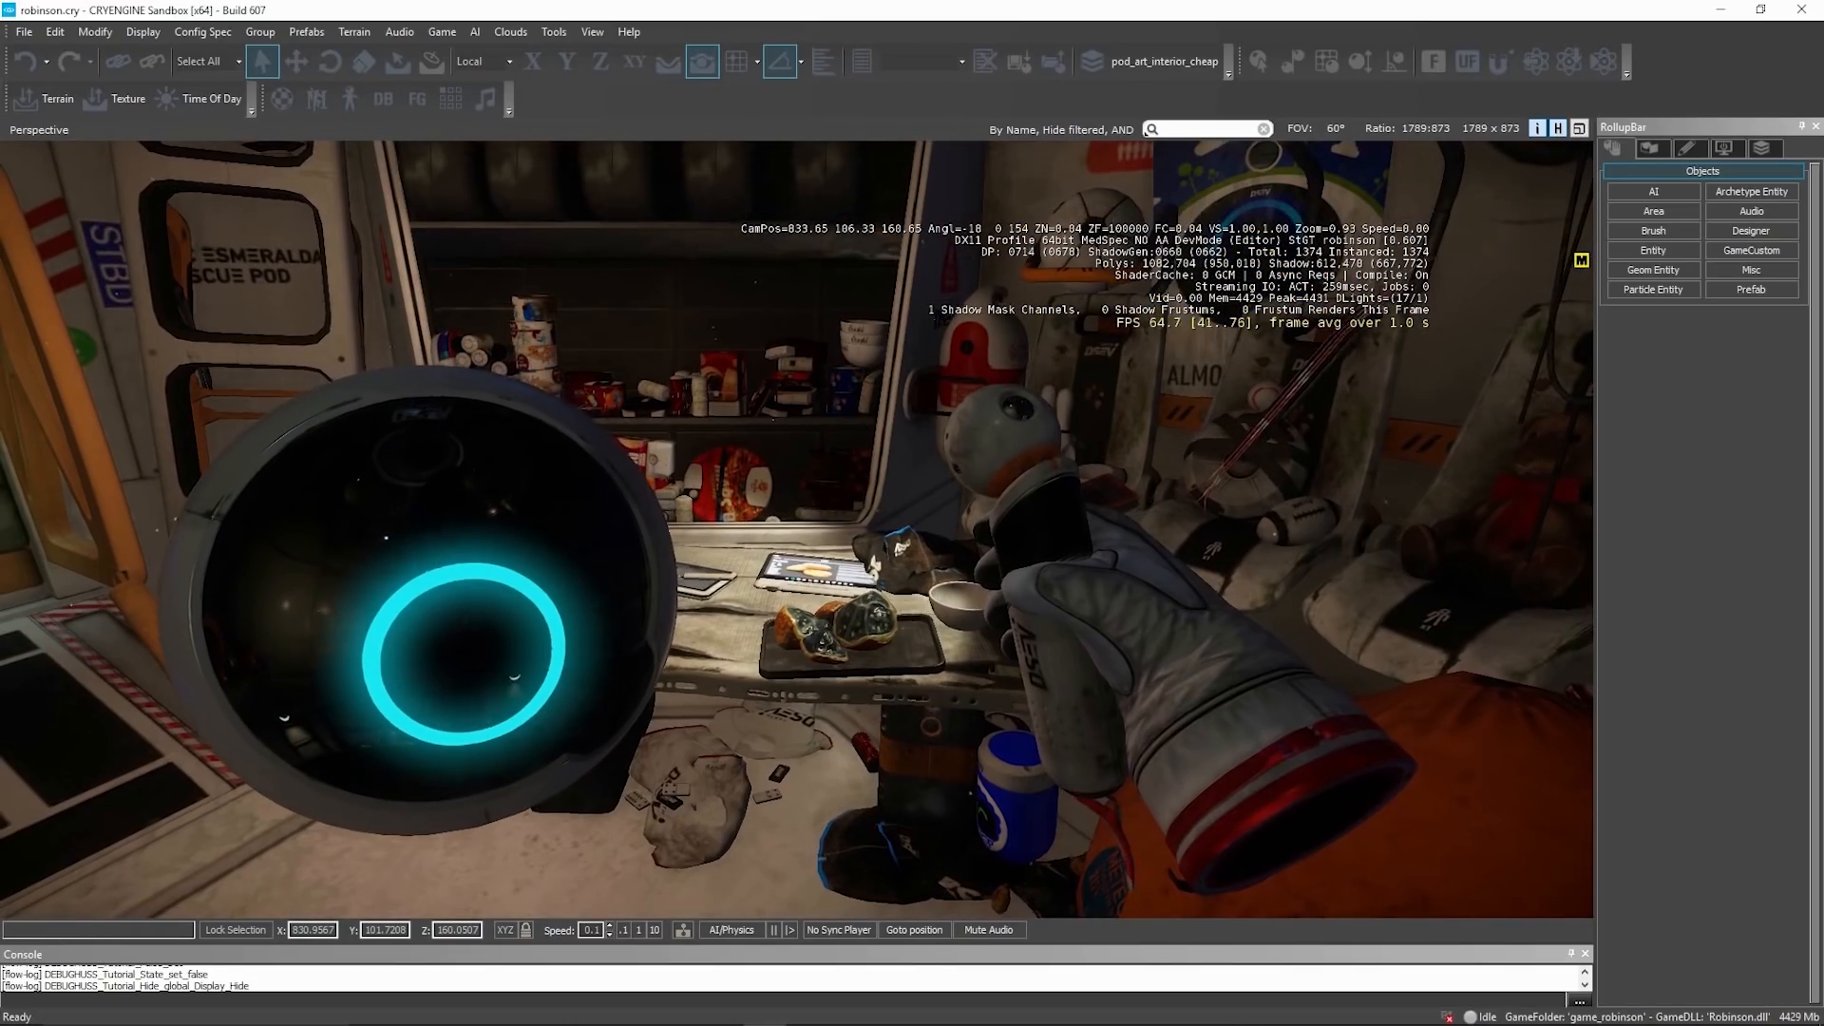
key("Escape")
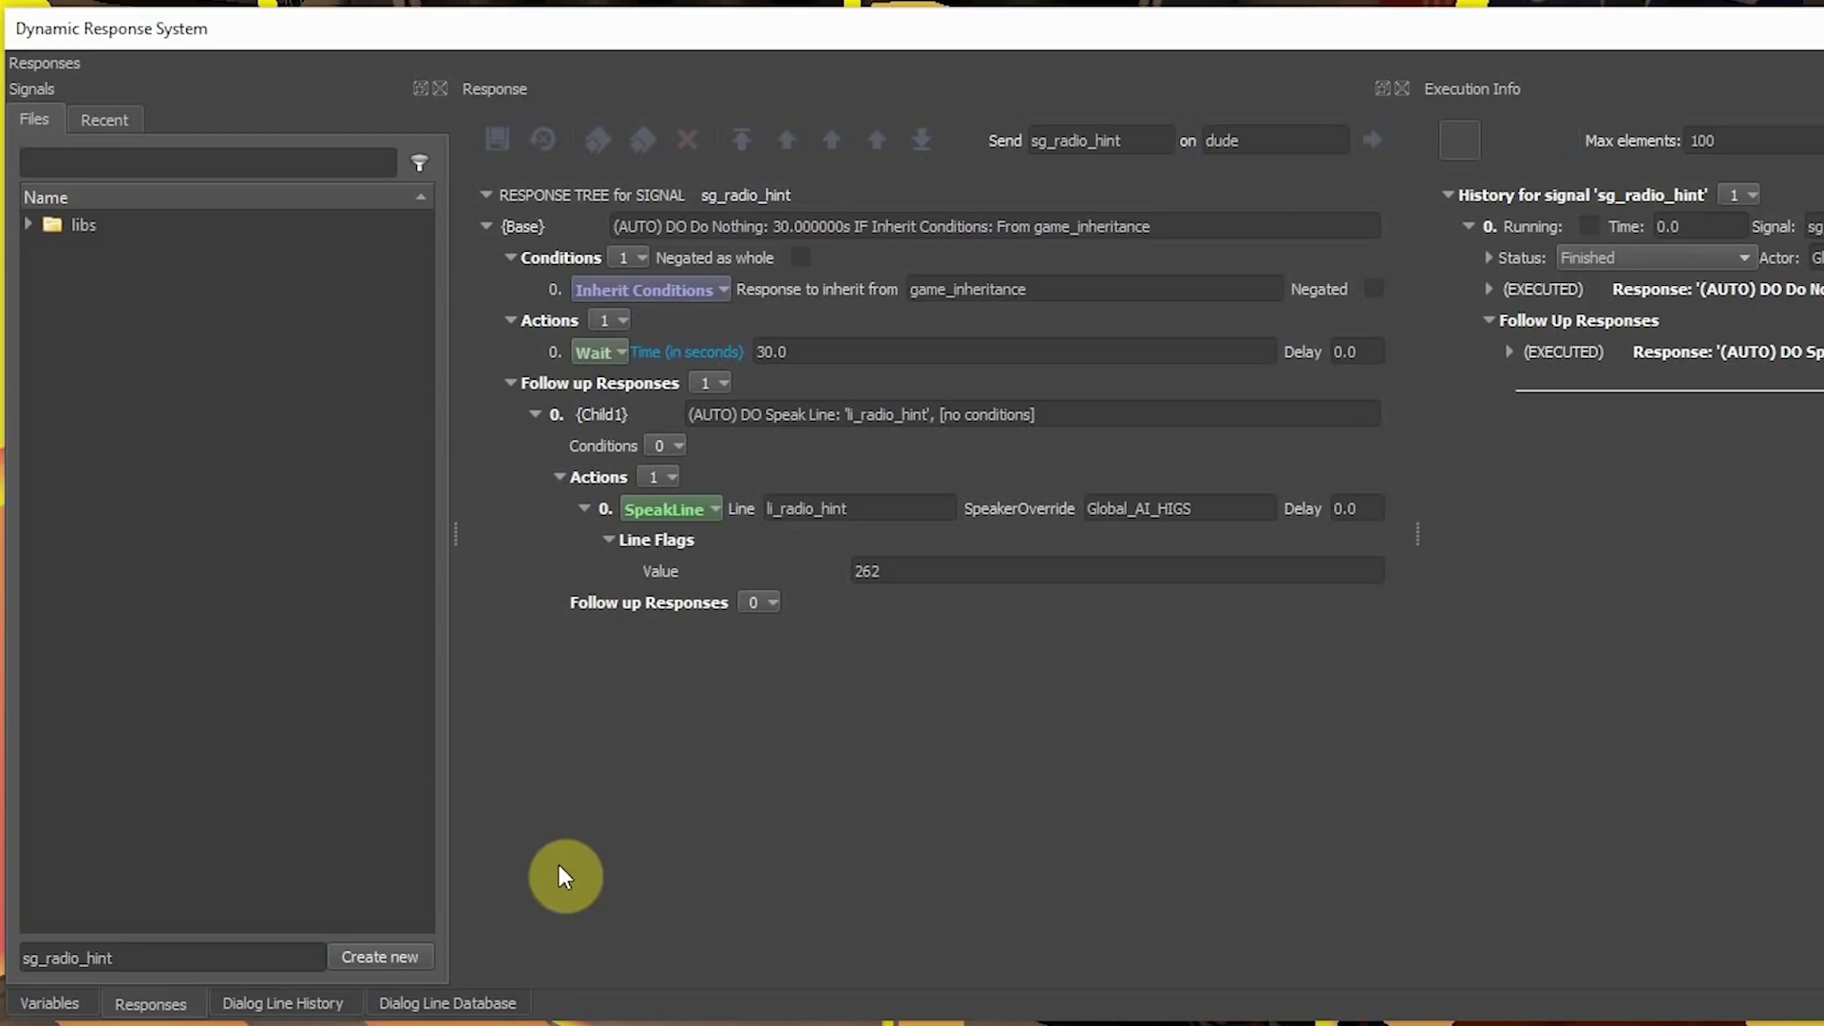
Step: Clear the new response name, filter the response files for interact_radio and open sg_interact_radio from Pod_Area's EMERGENCY_RADIO folder
left_click(233, 958)
key("ctrl+a")
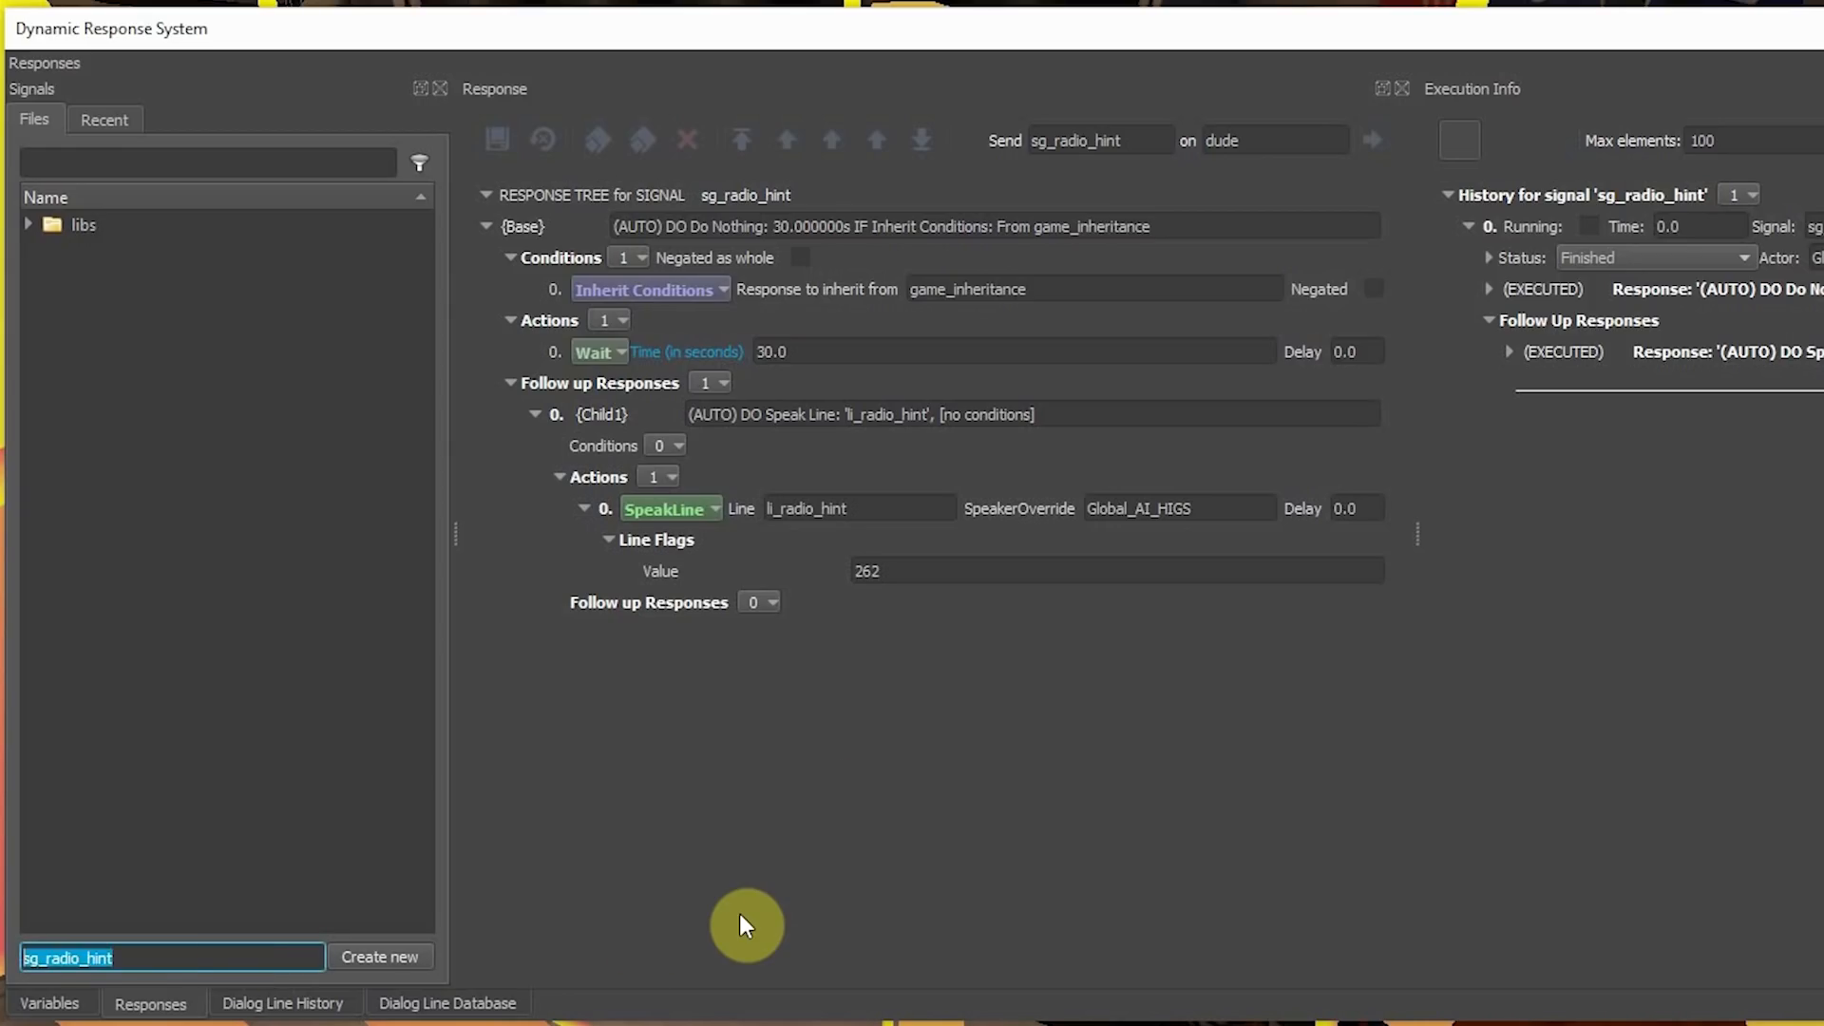
key("BackSpace")
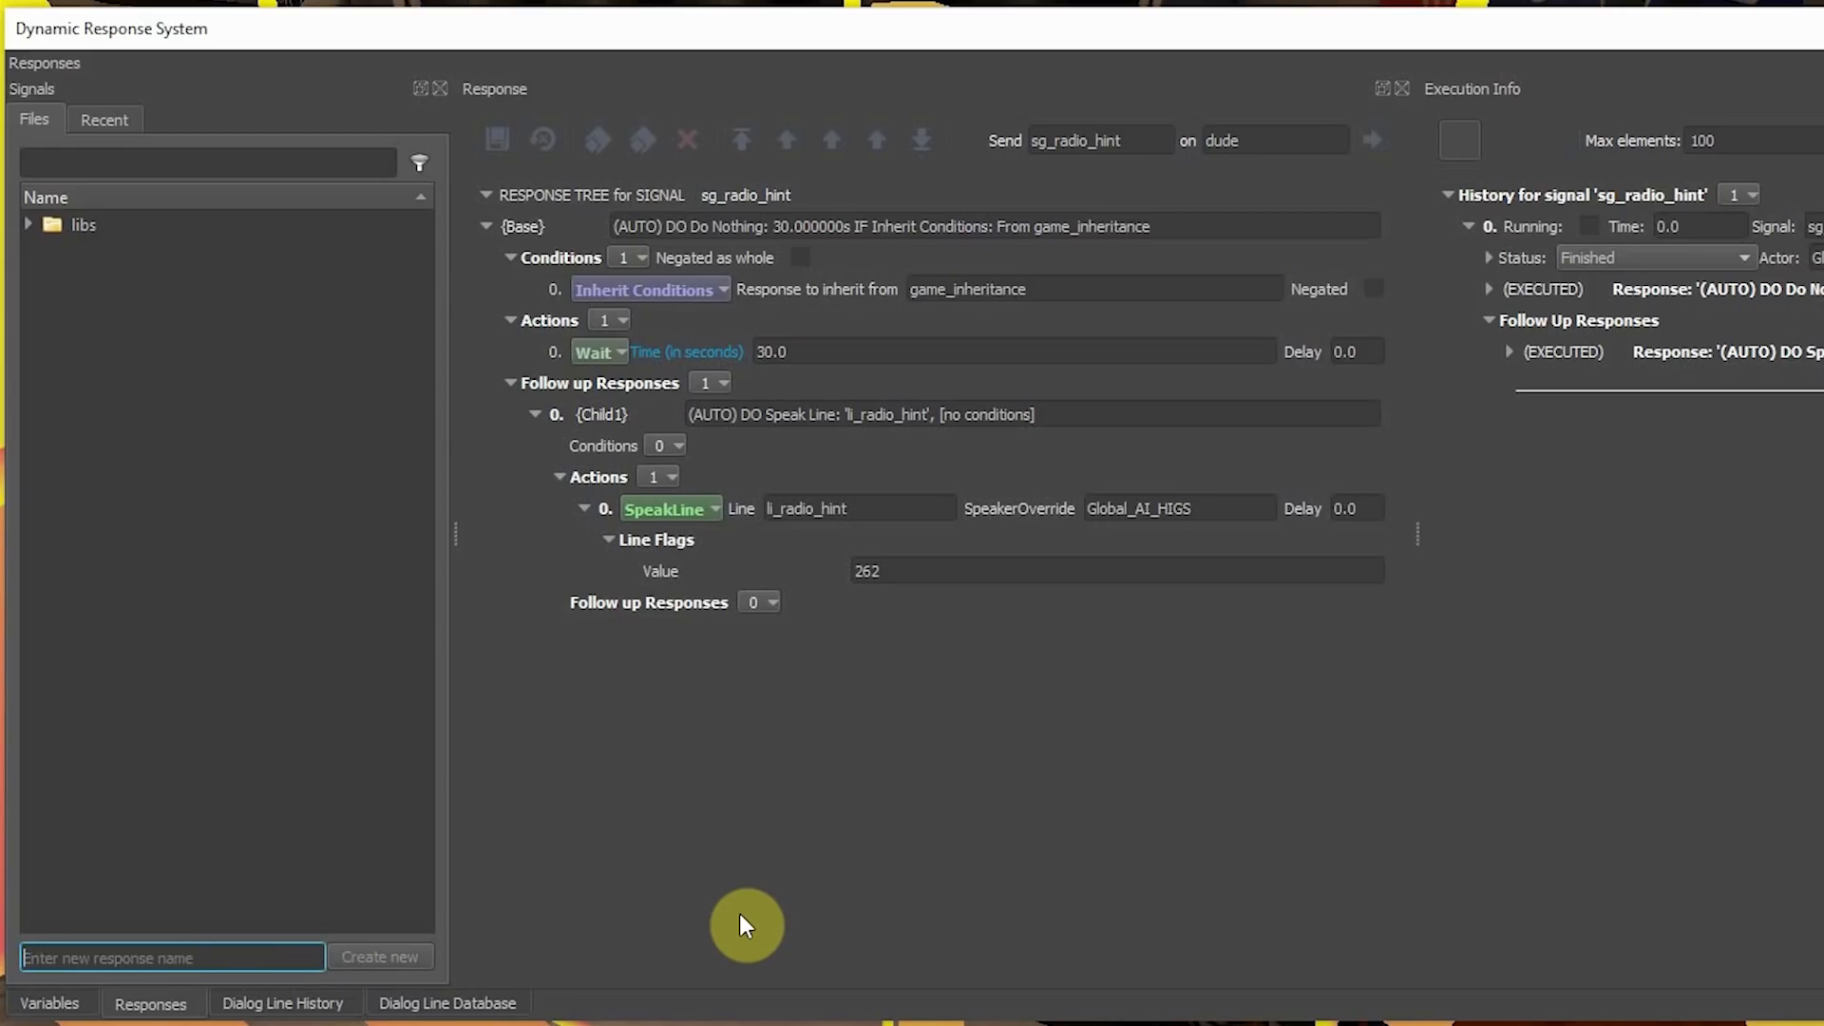
left_click(267, 161)
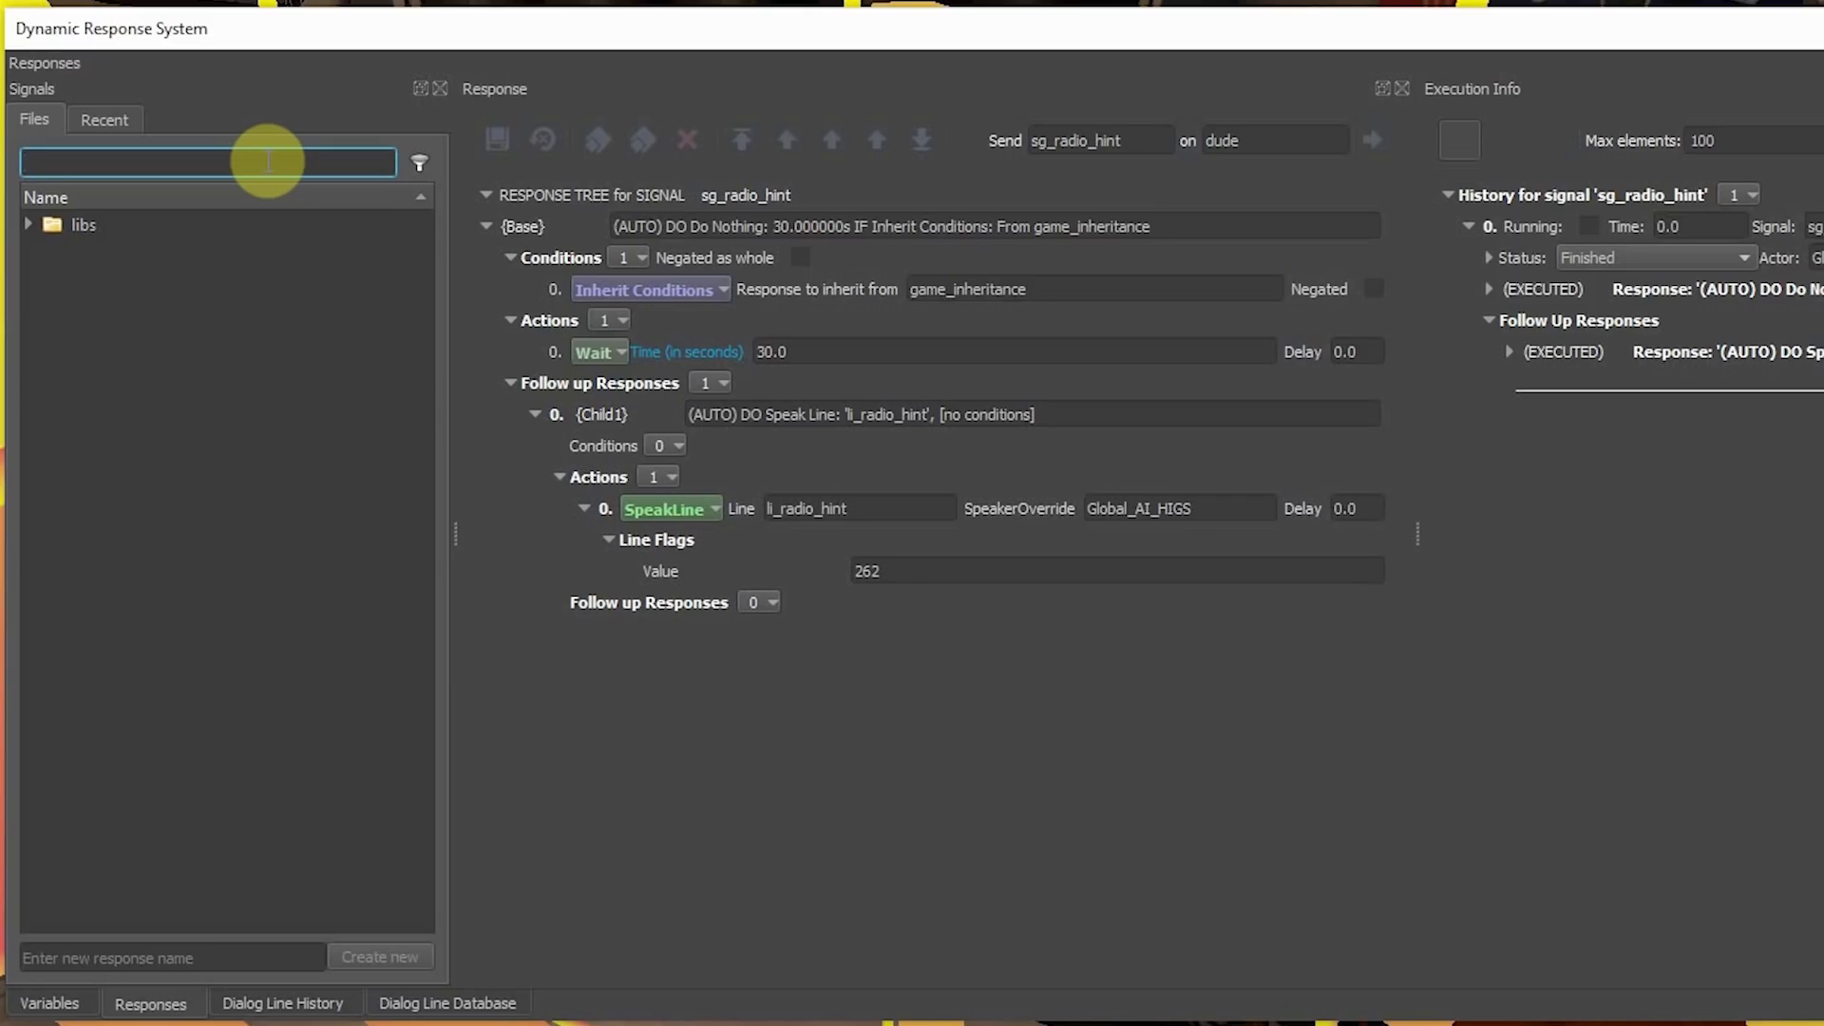
type("interact_radio")
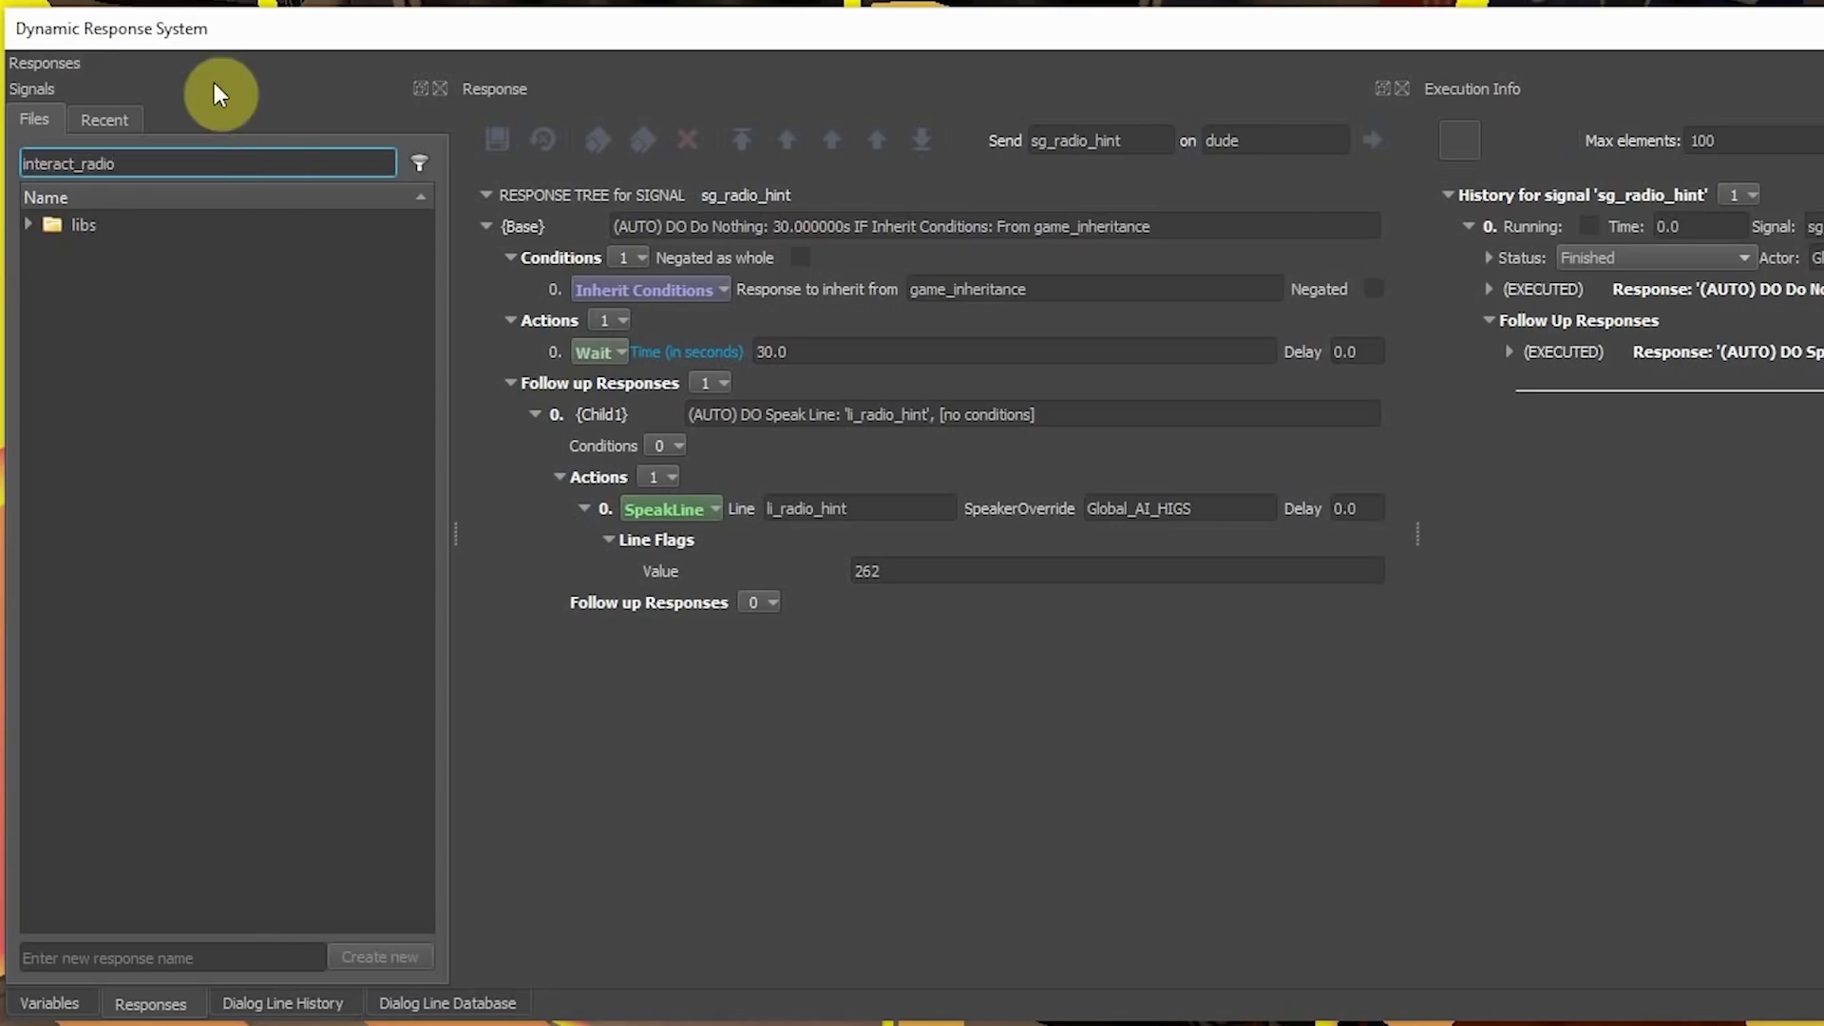
left_click(25, 226)
left_click(46, 252)
left_click(55, 280)
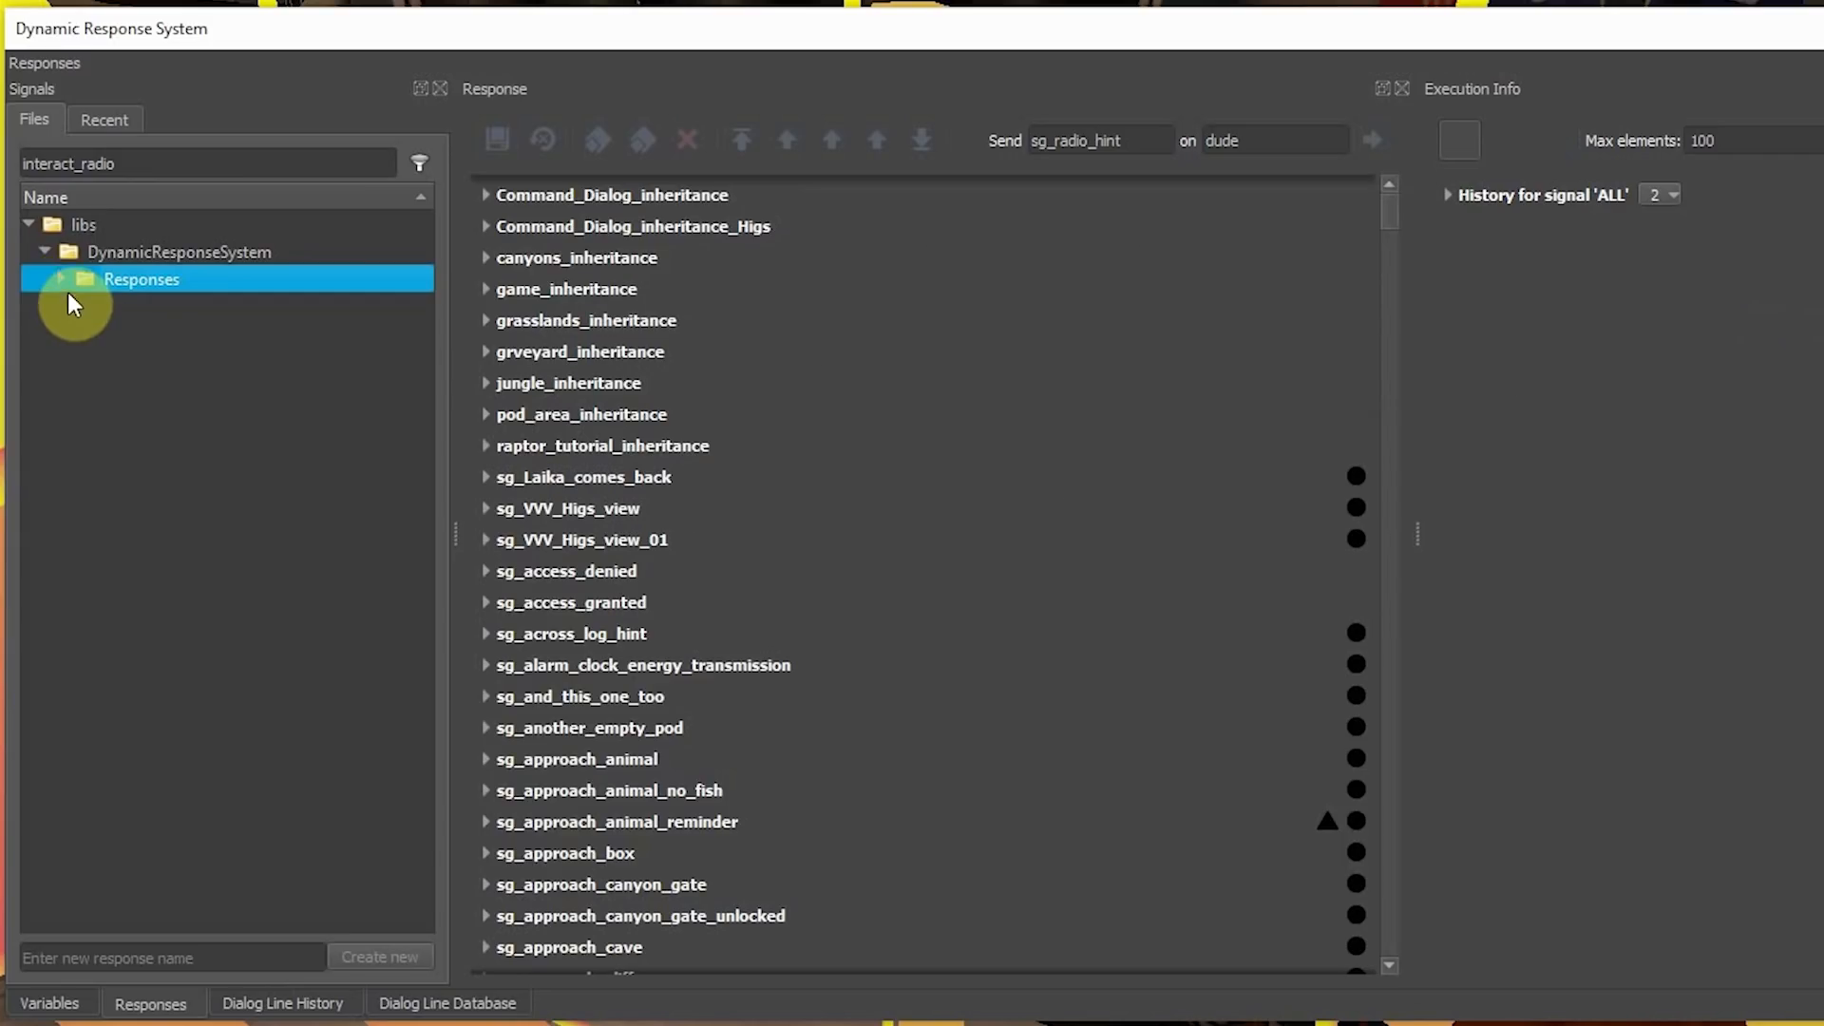
left_click(62, 279)
left_click(77, 306)
left_click(94, 334)
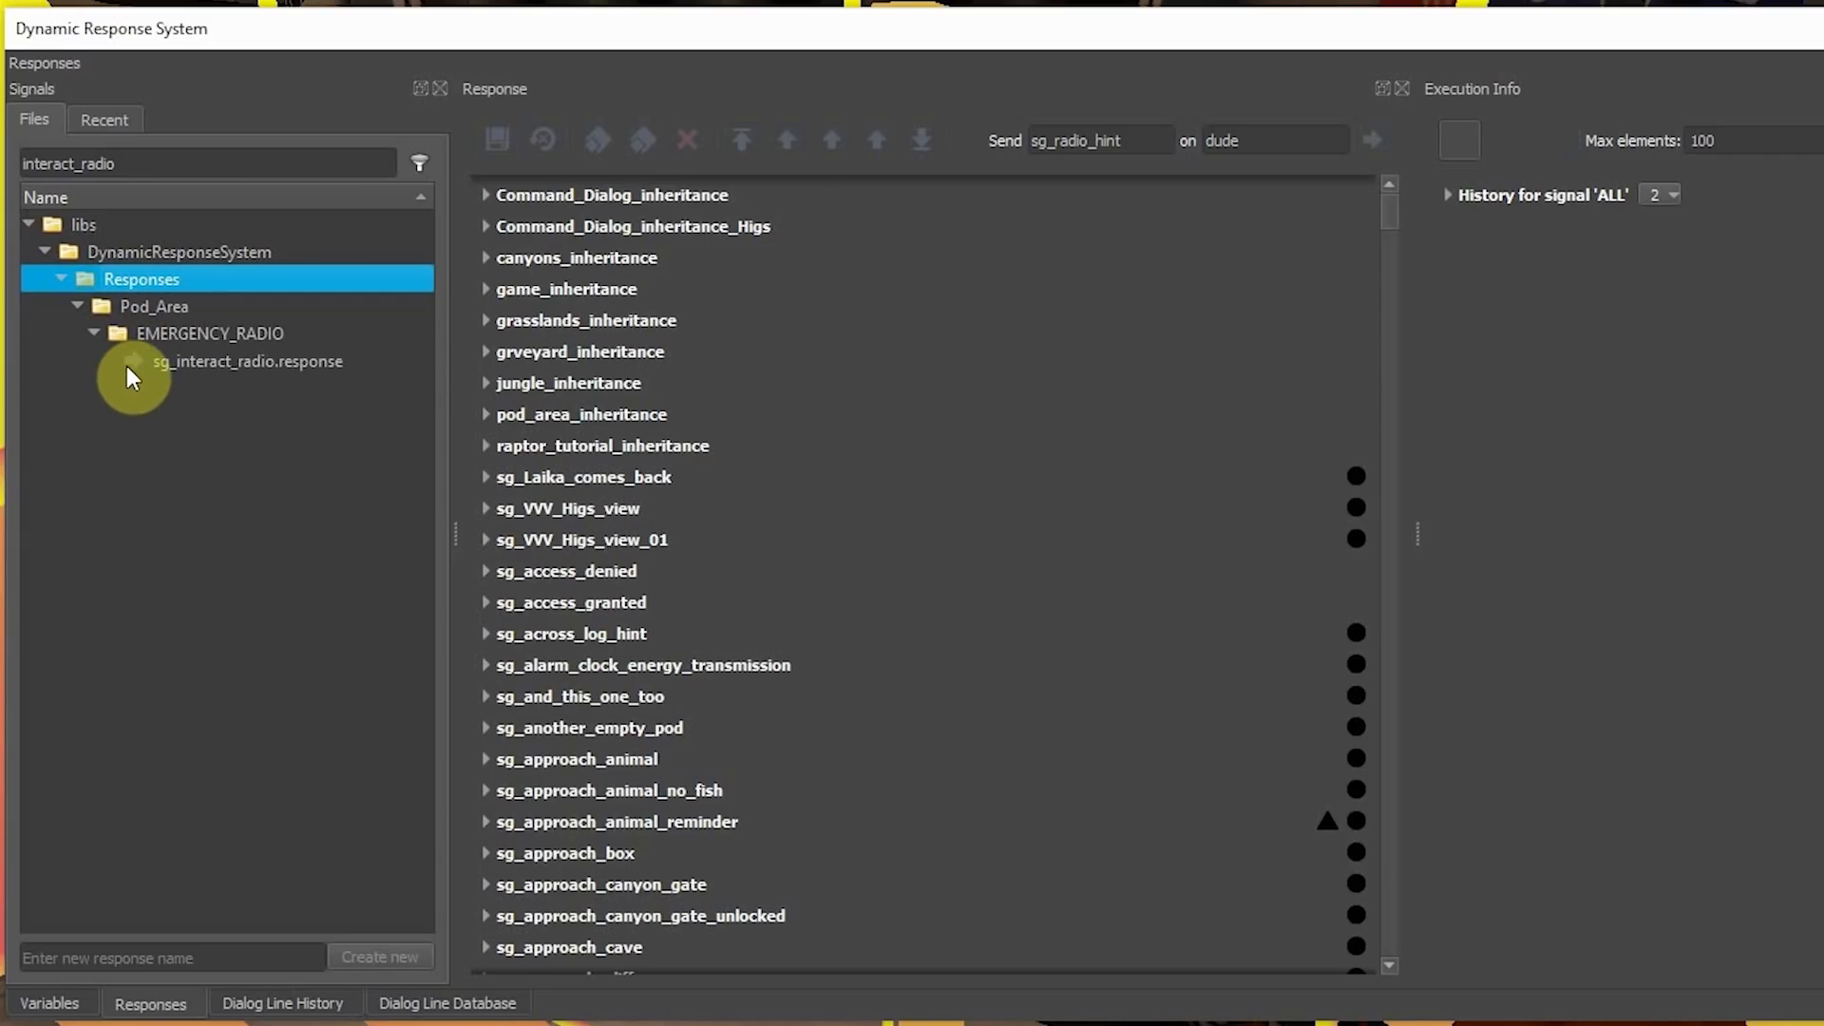
left_click(253, 369)
Step: Remove all actions from the base response of sg_interact_radio, and reopen it by filtering for interact_radio
right_click(551, 345)
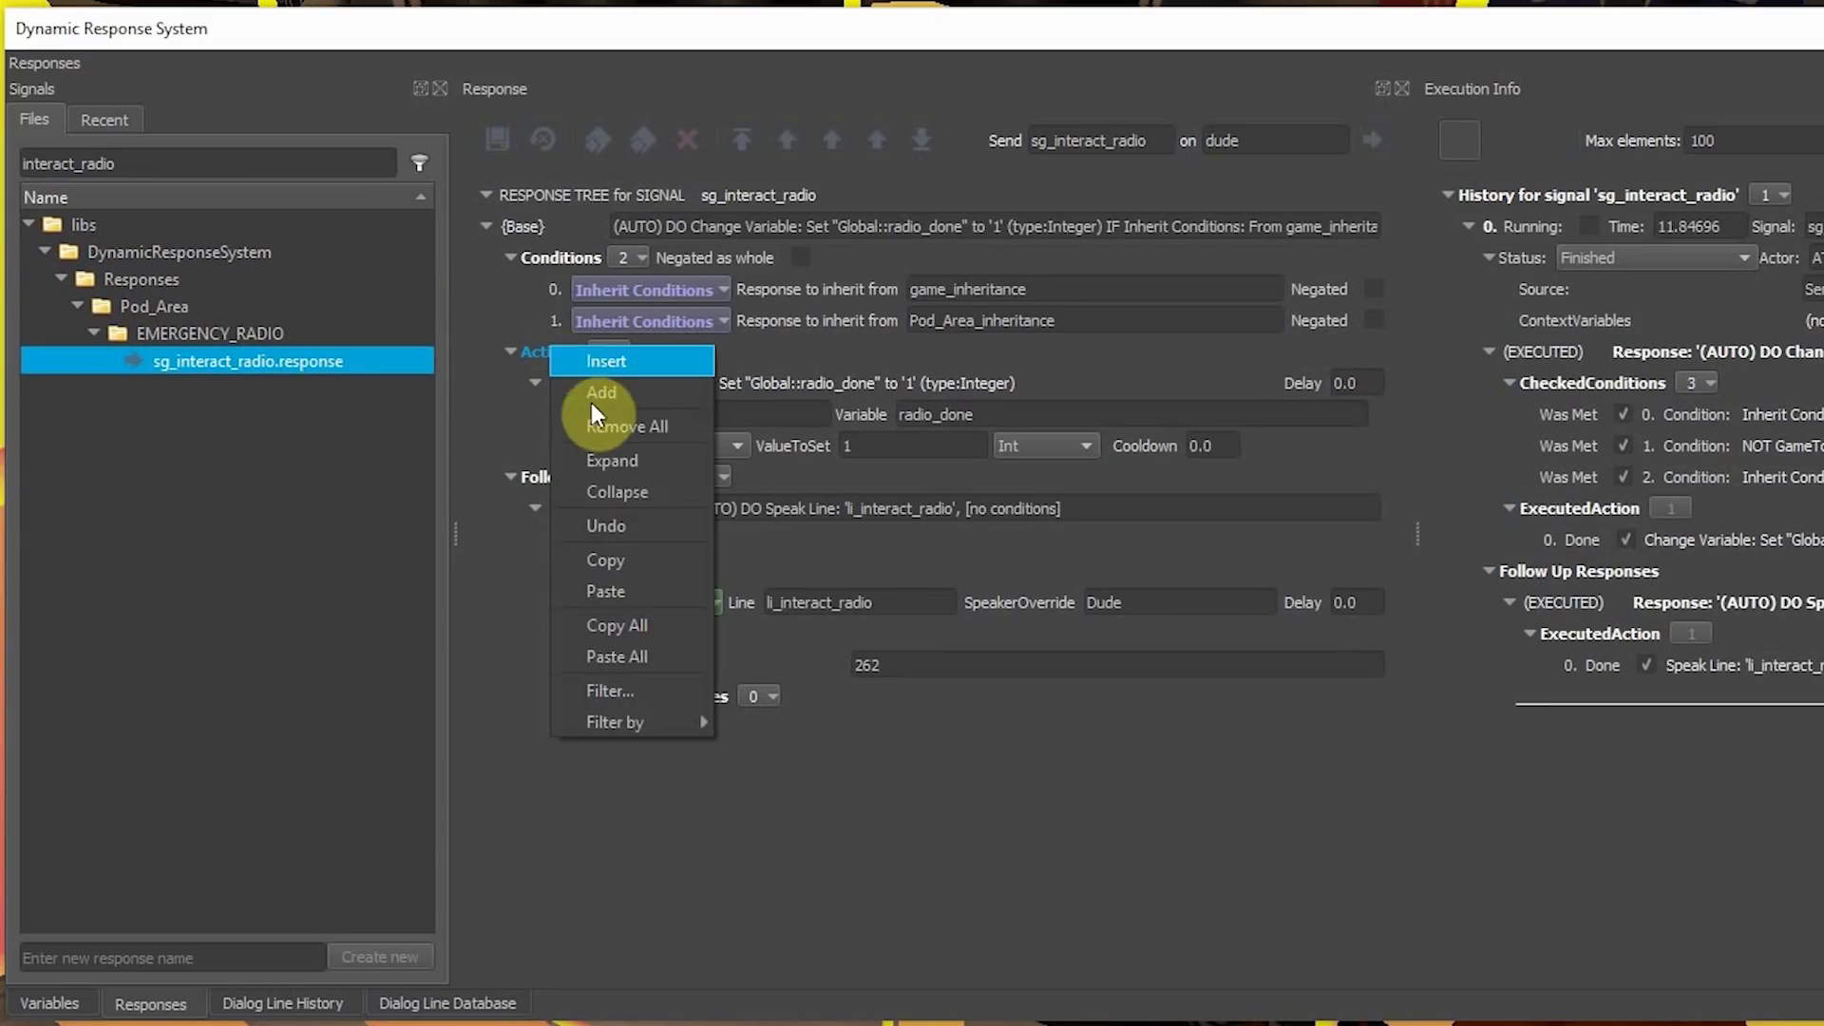
left_click(641, 426)
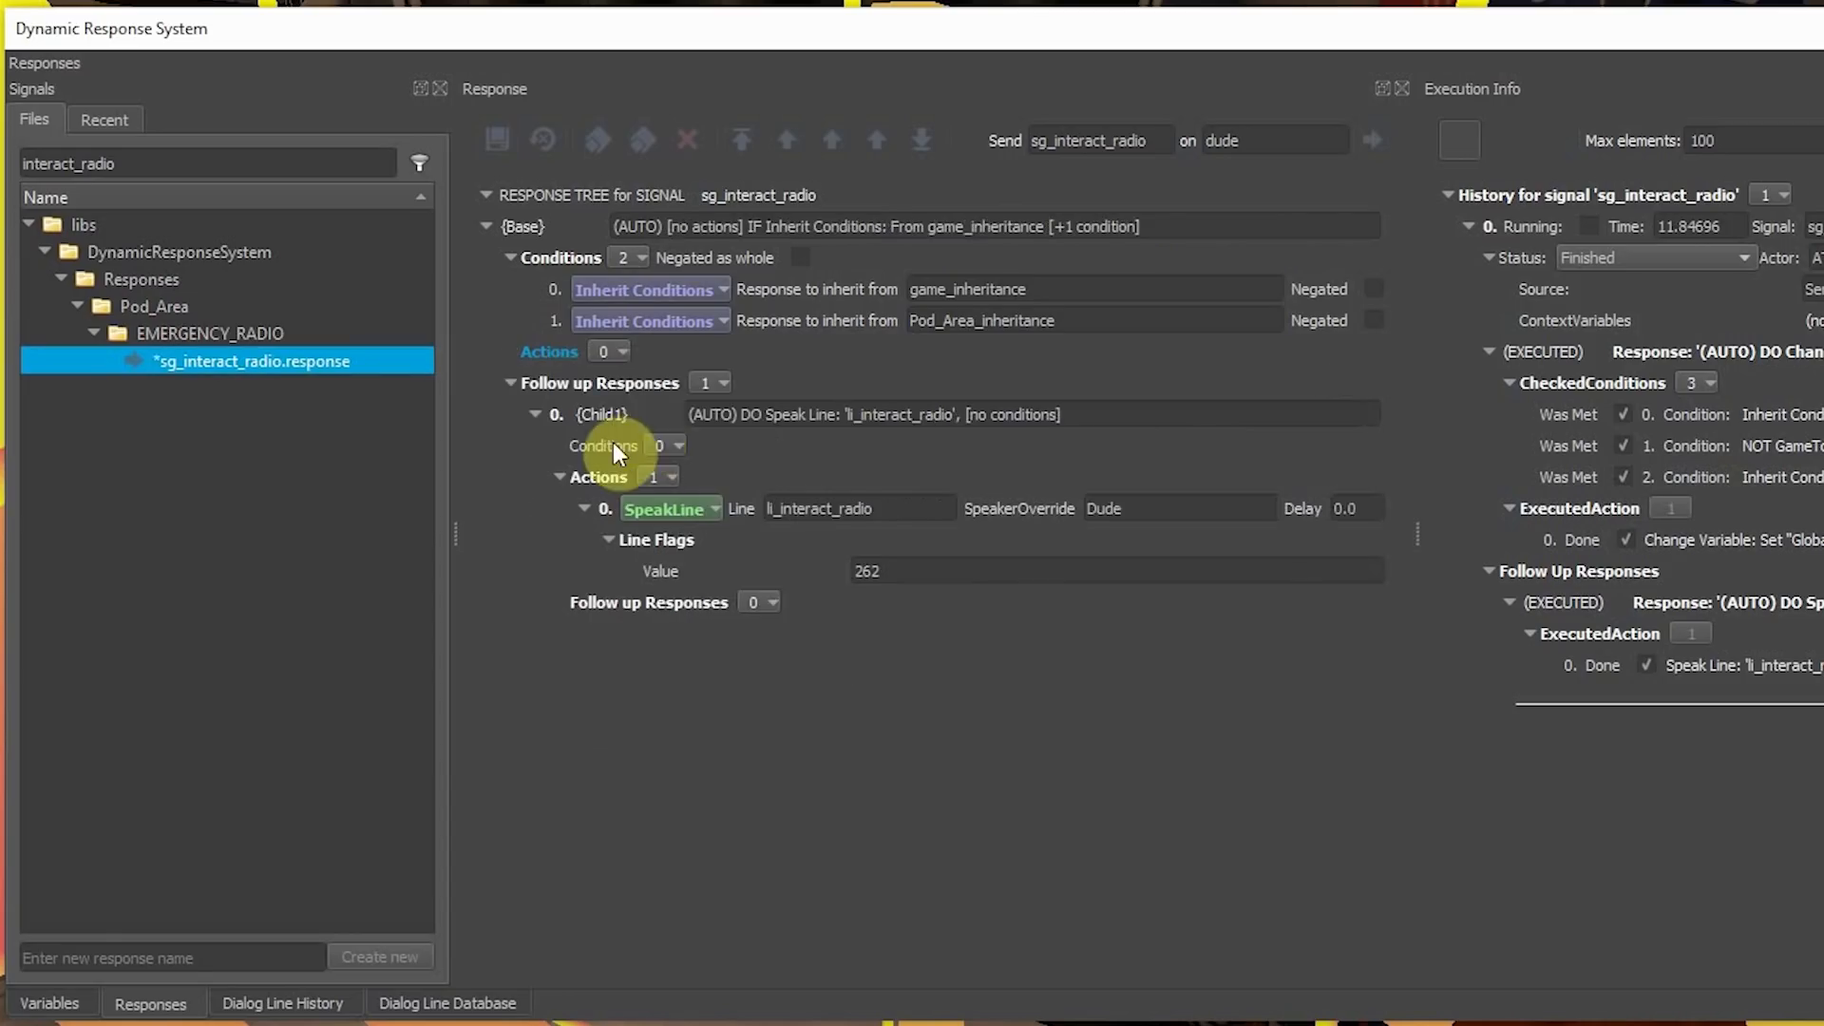
left_click(278, 163)
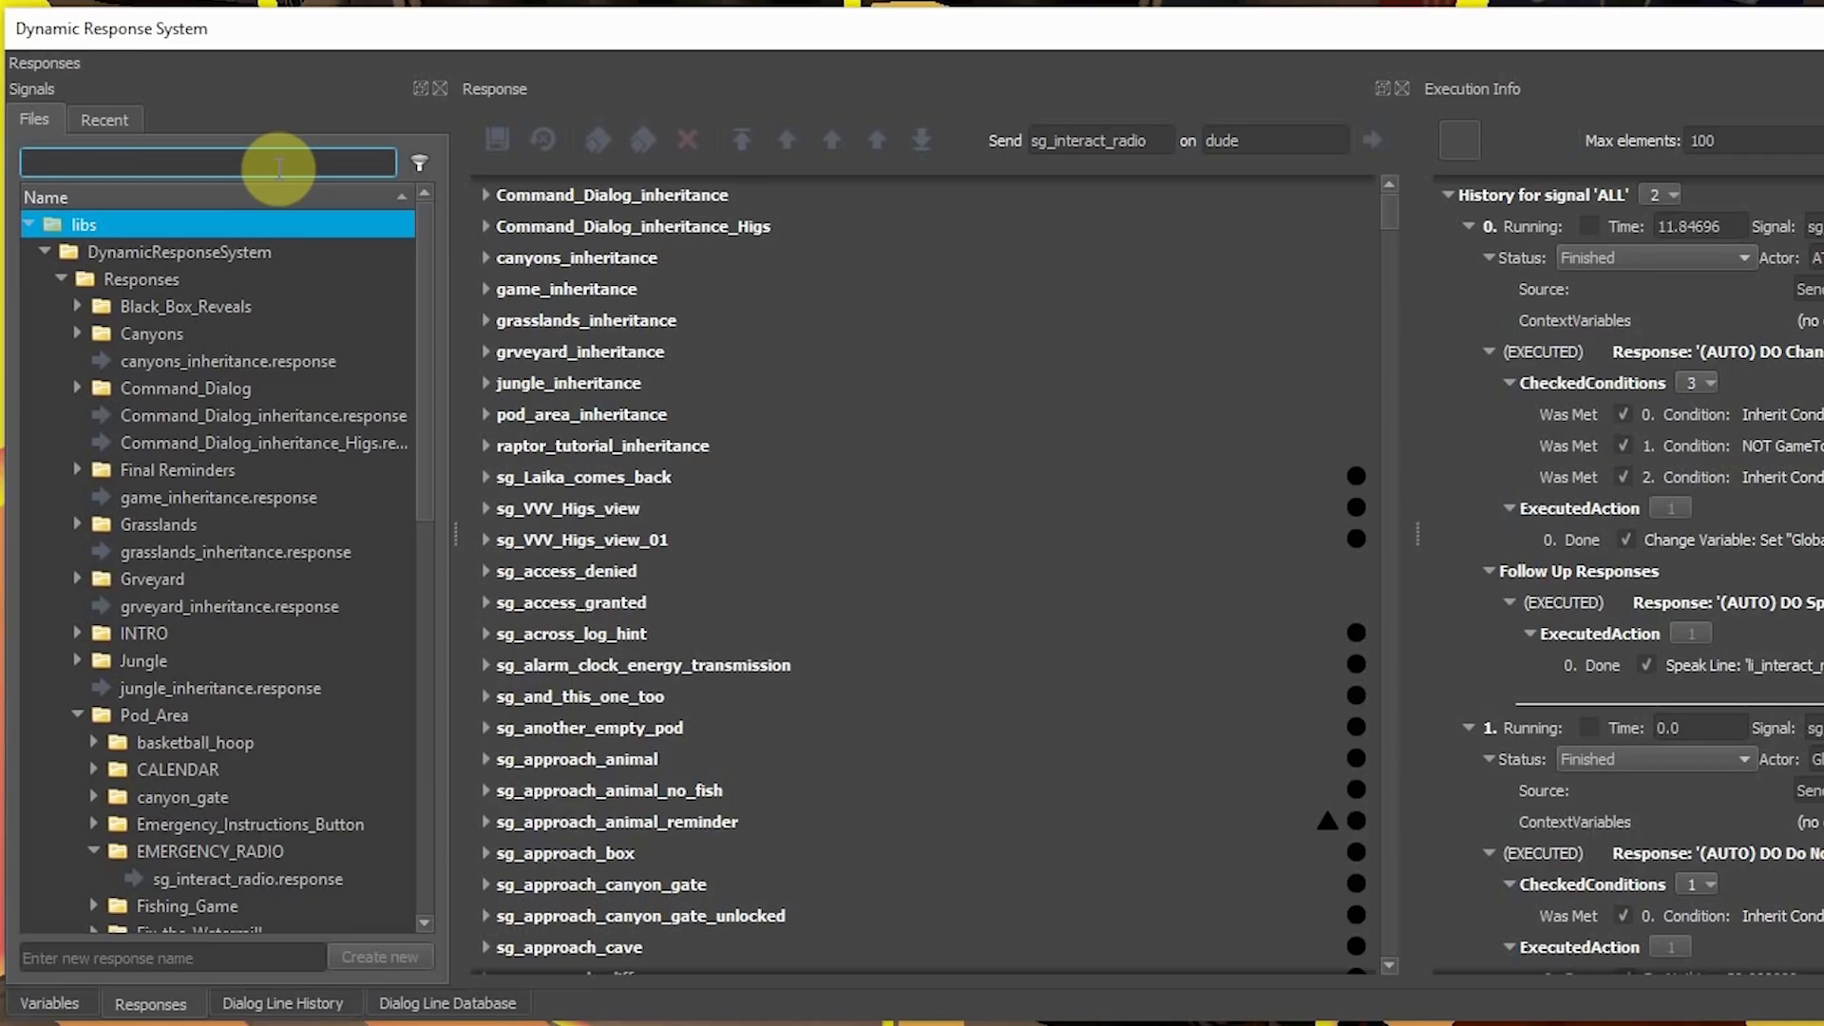
type("interact")
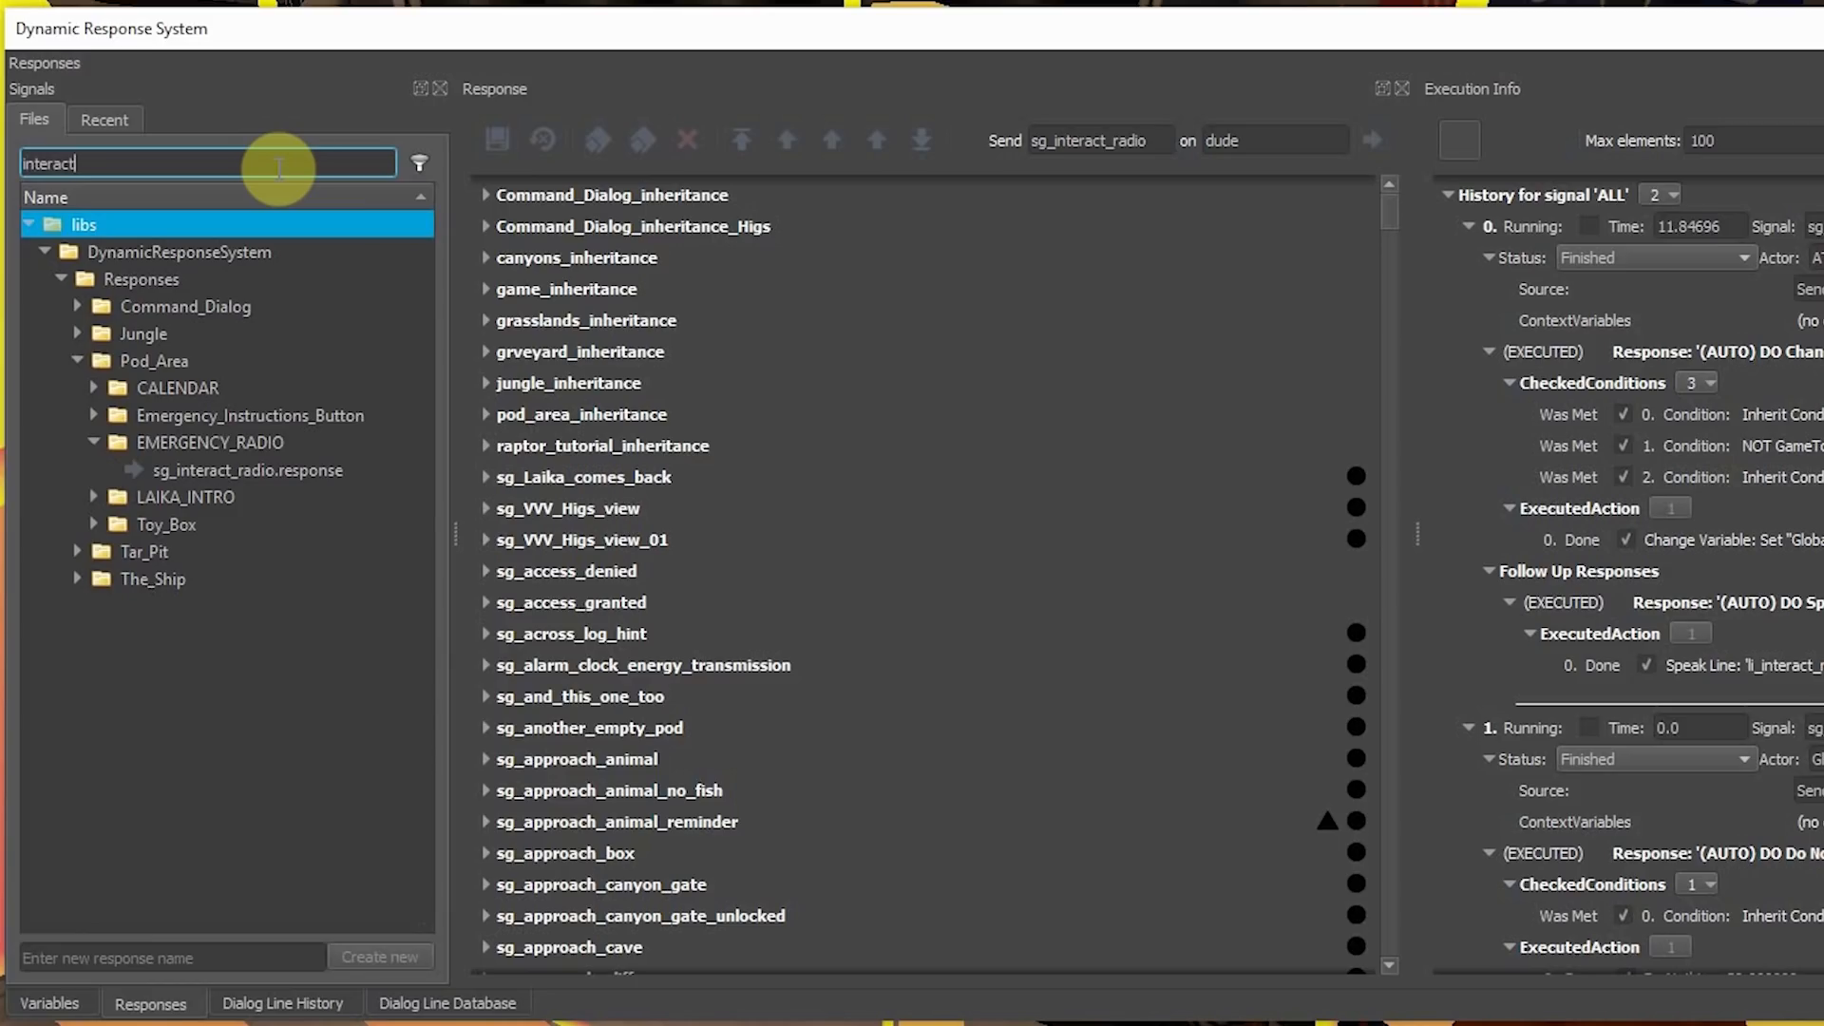
type("_radio")
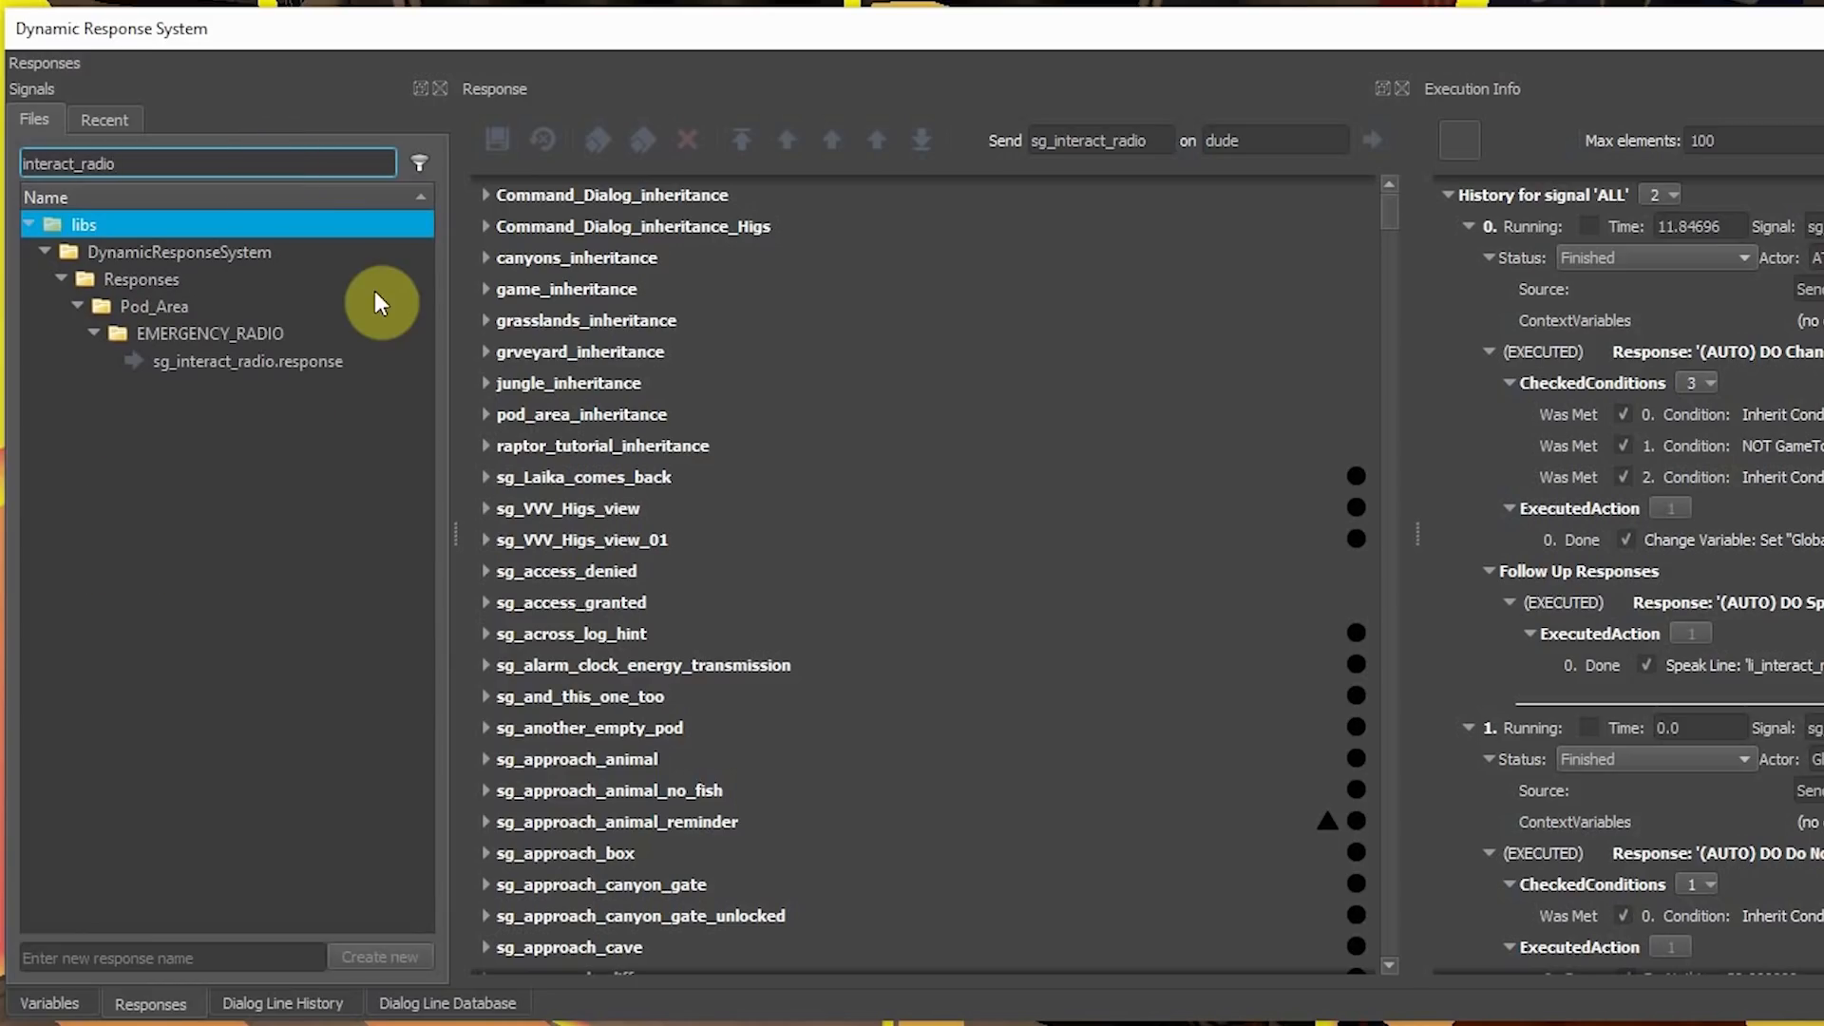
left_click(248, 363)
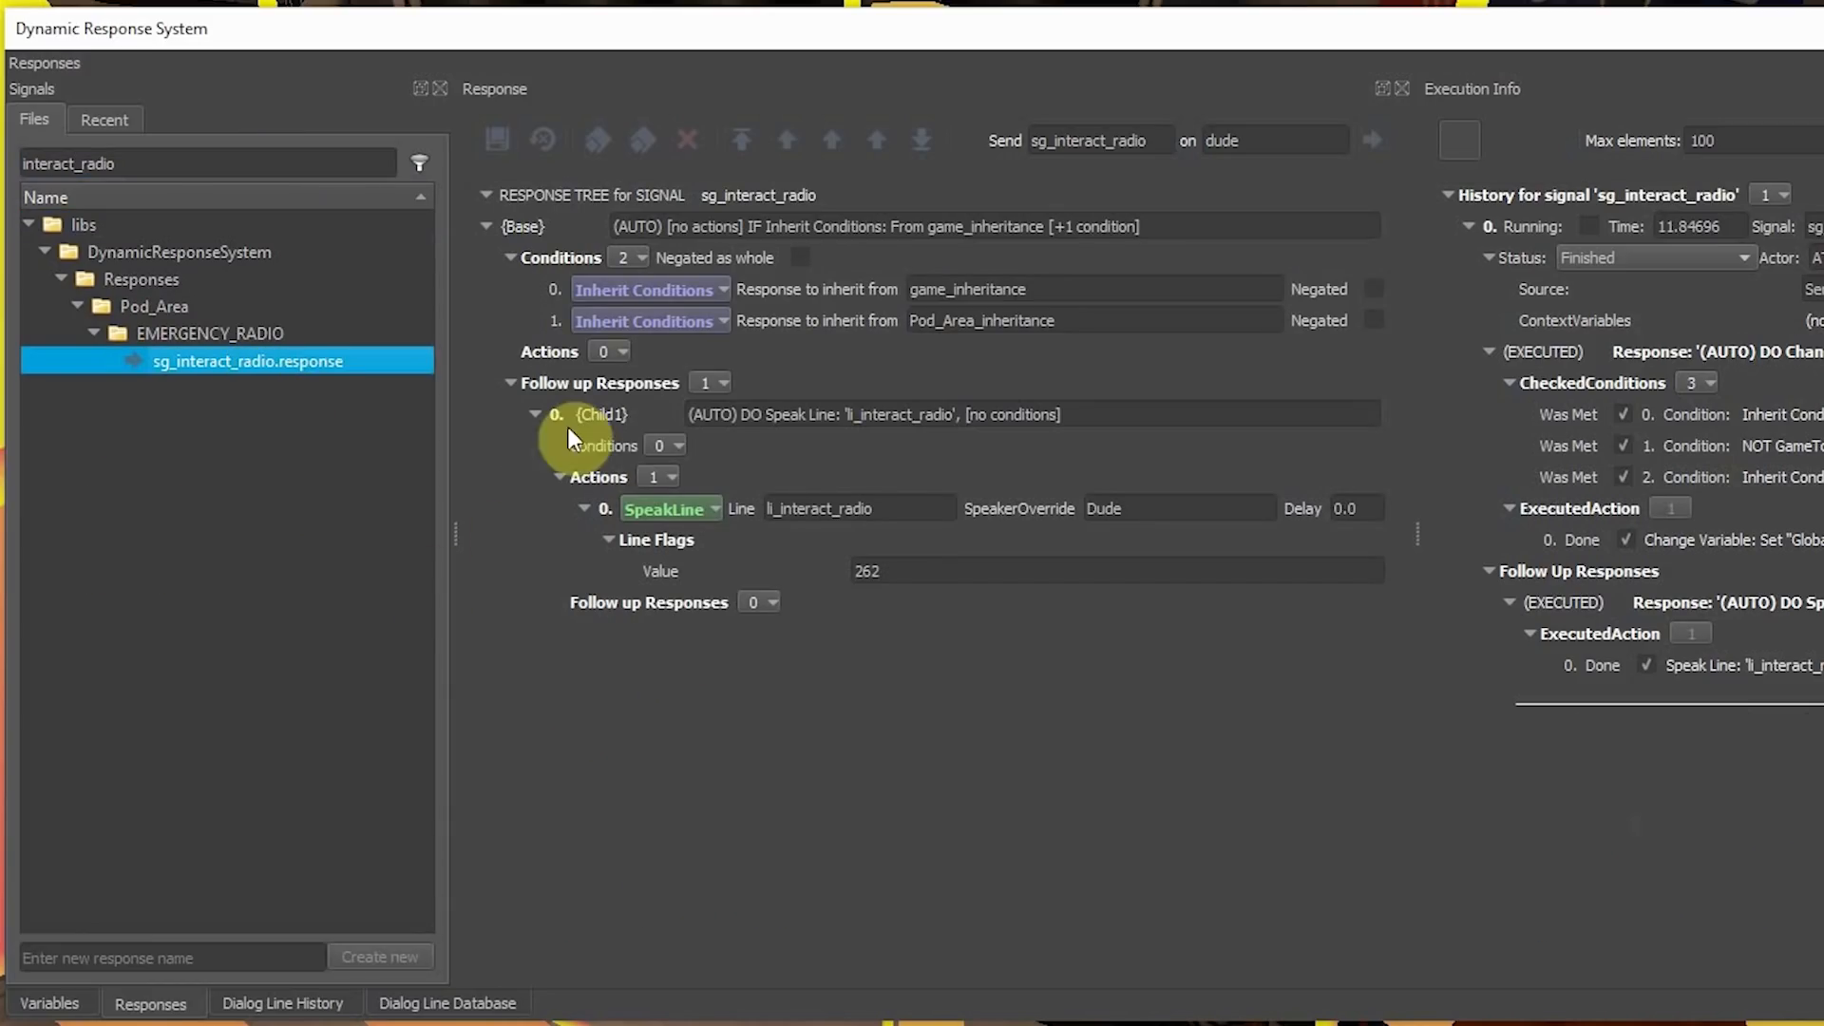
Step: Insert a new action into the base response of sg_interact_radio and change its type to ChangeVariable
left_click(608, 356)
left_click(635, 386)
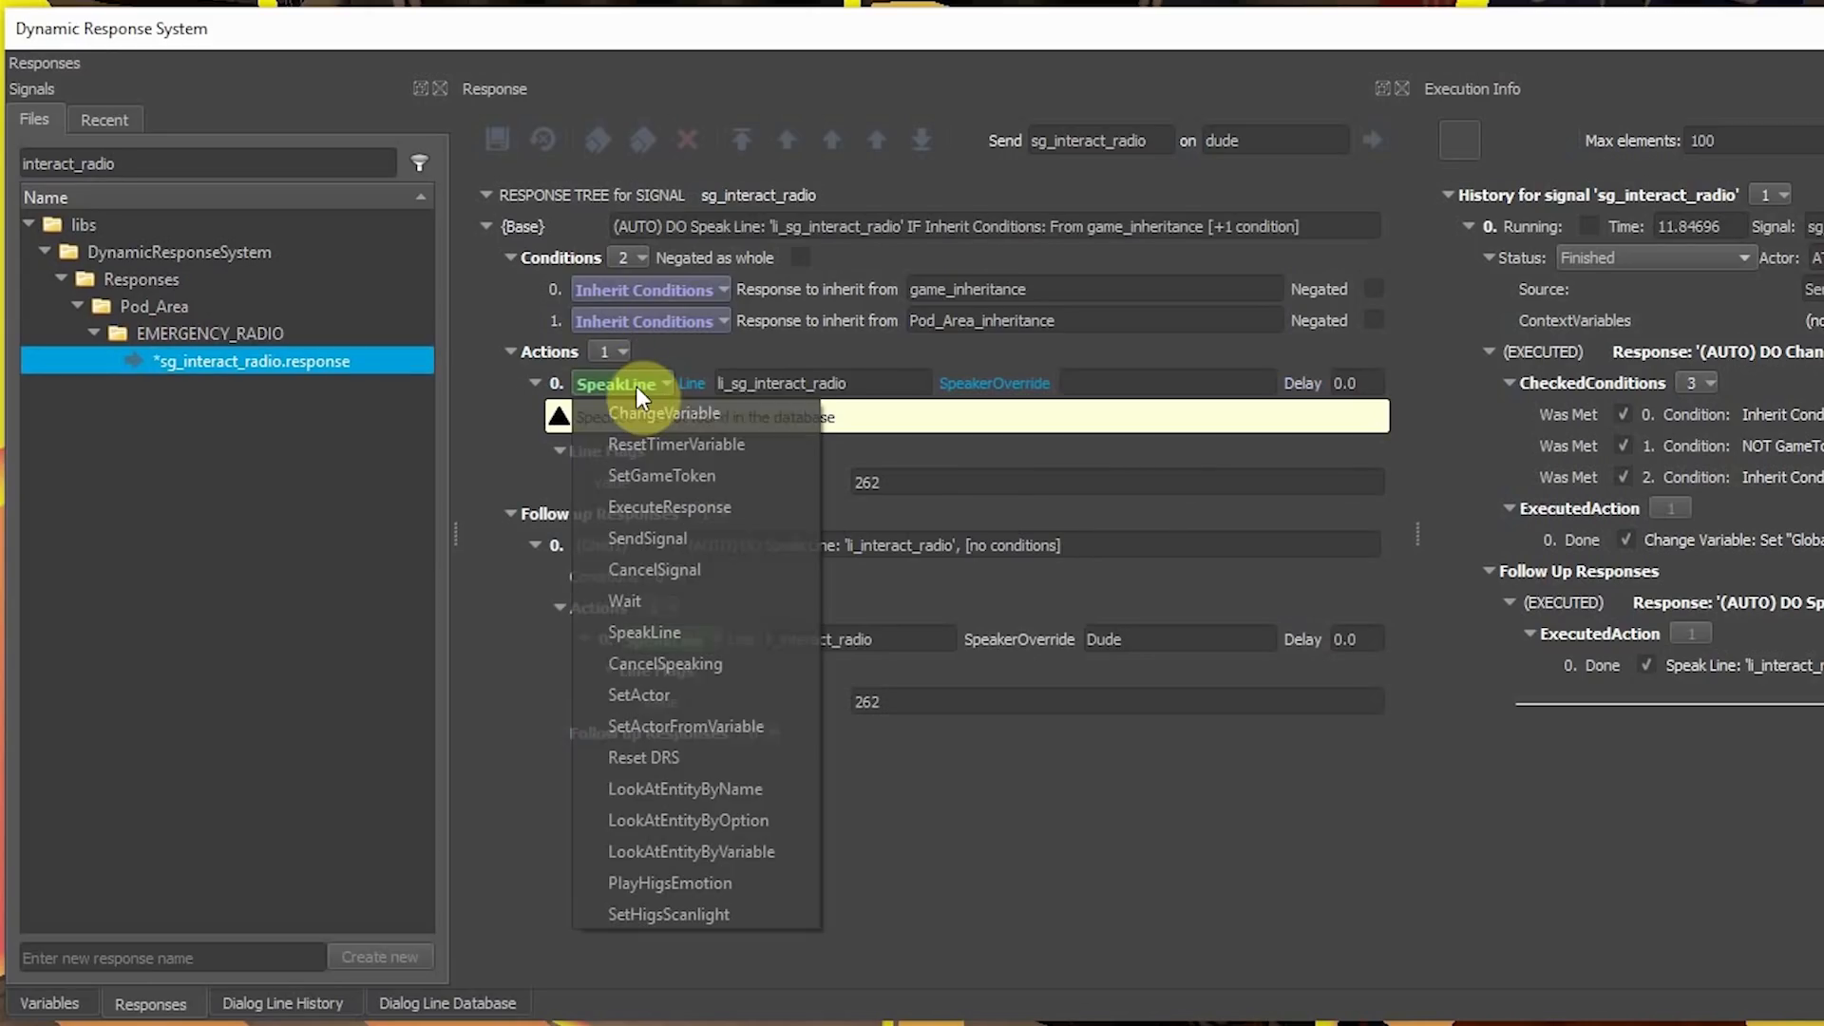
left_click(664, 414)
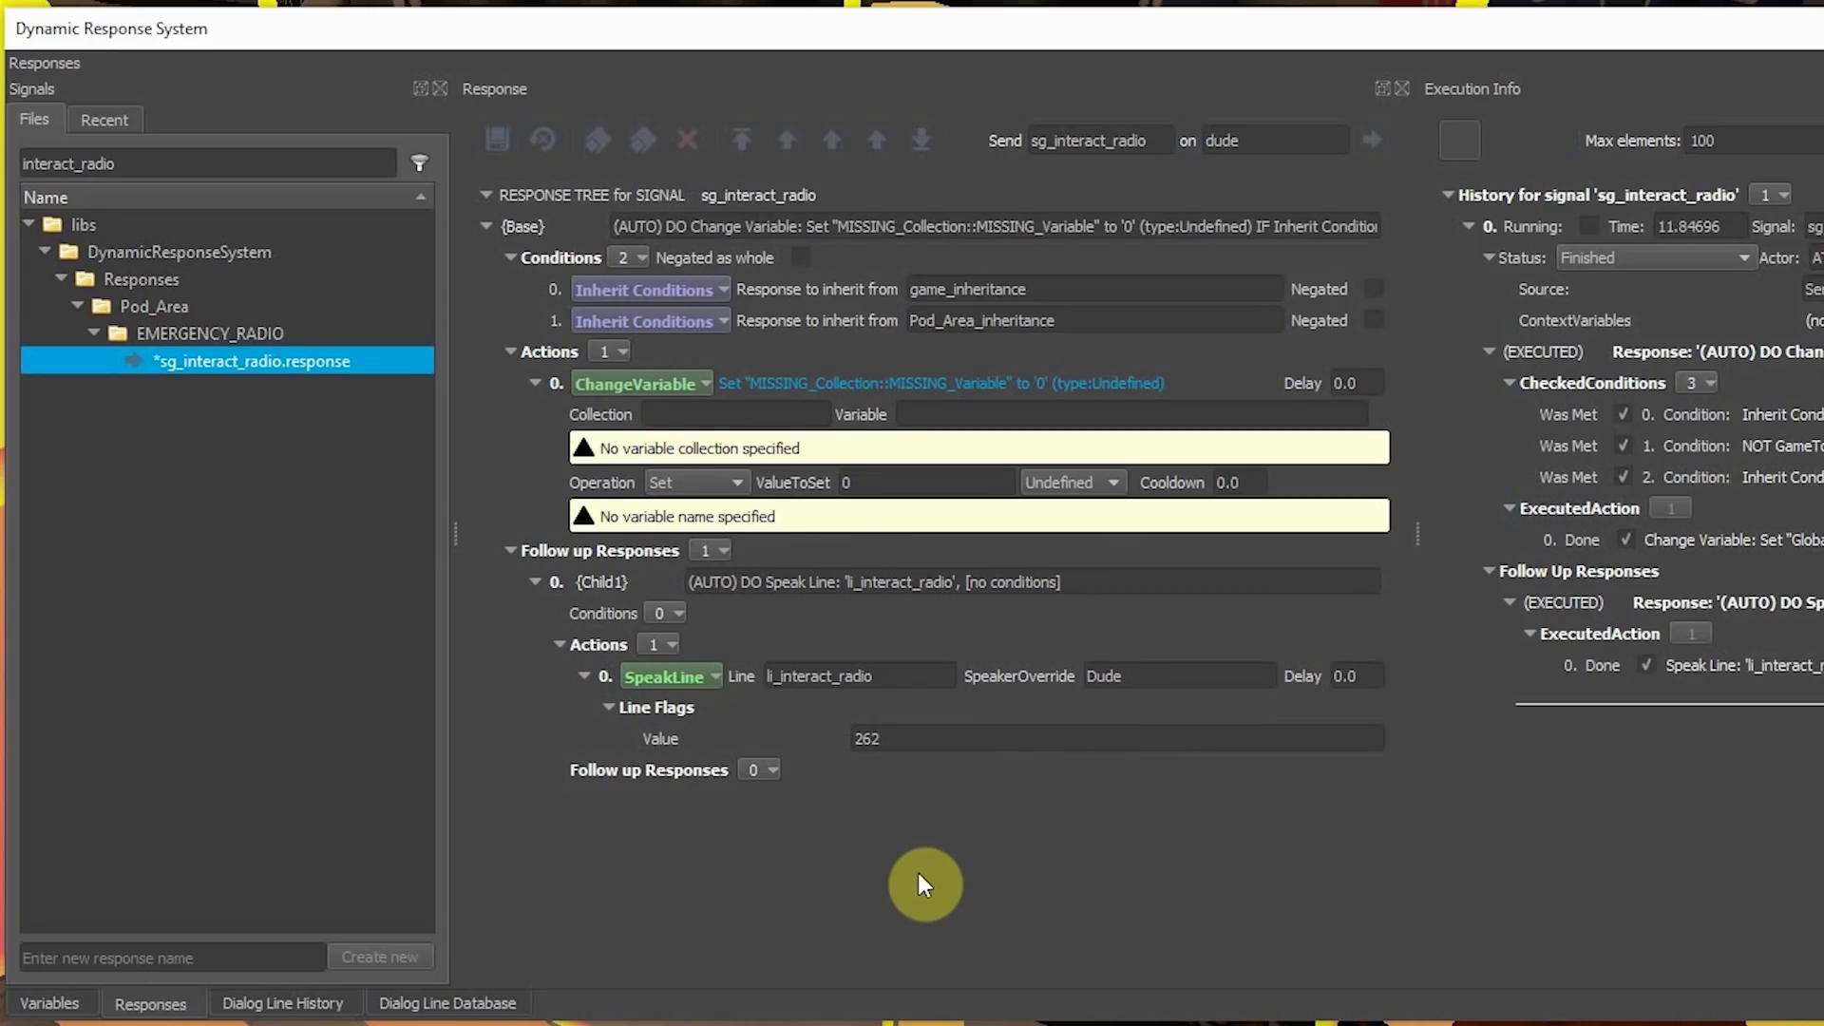
left_click(746, 418)
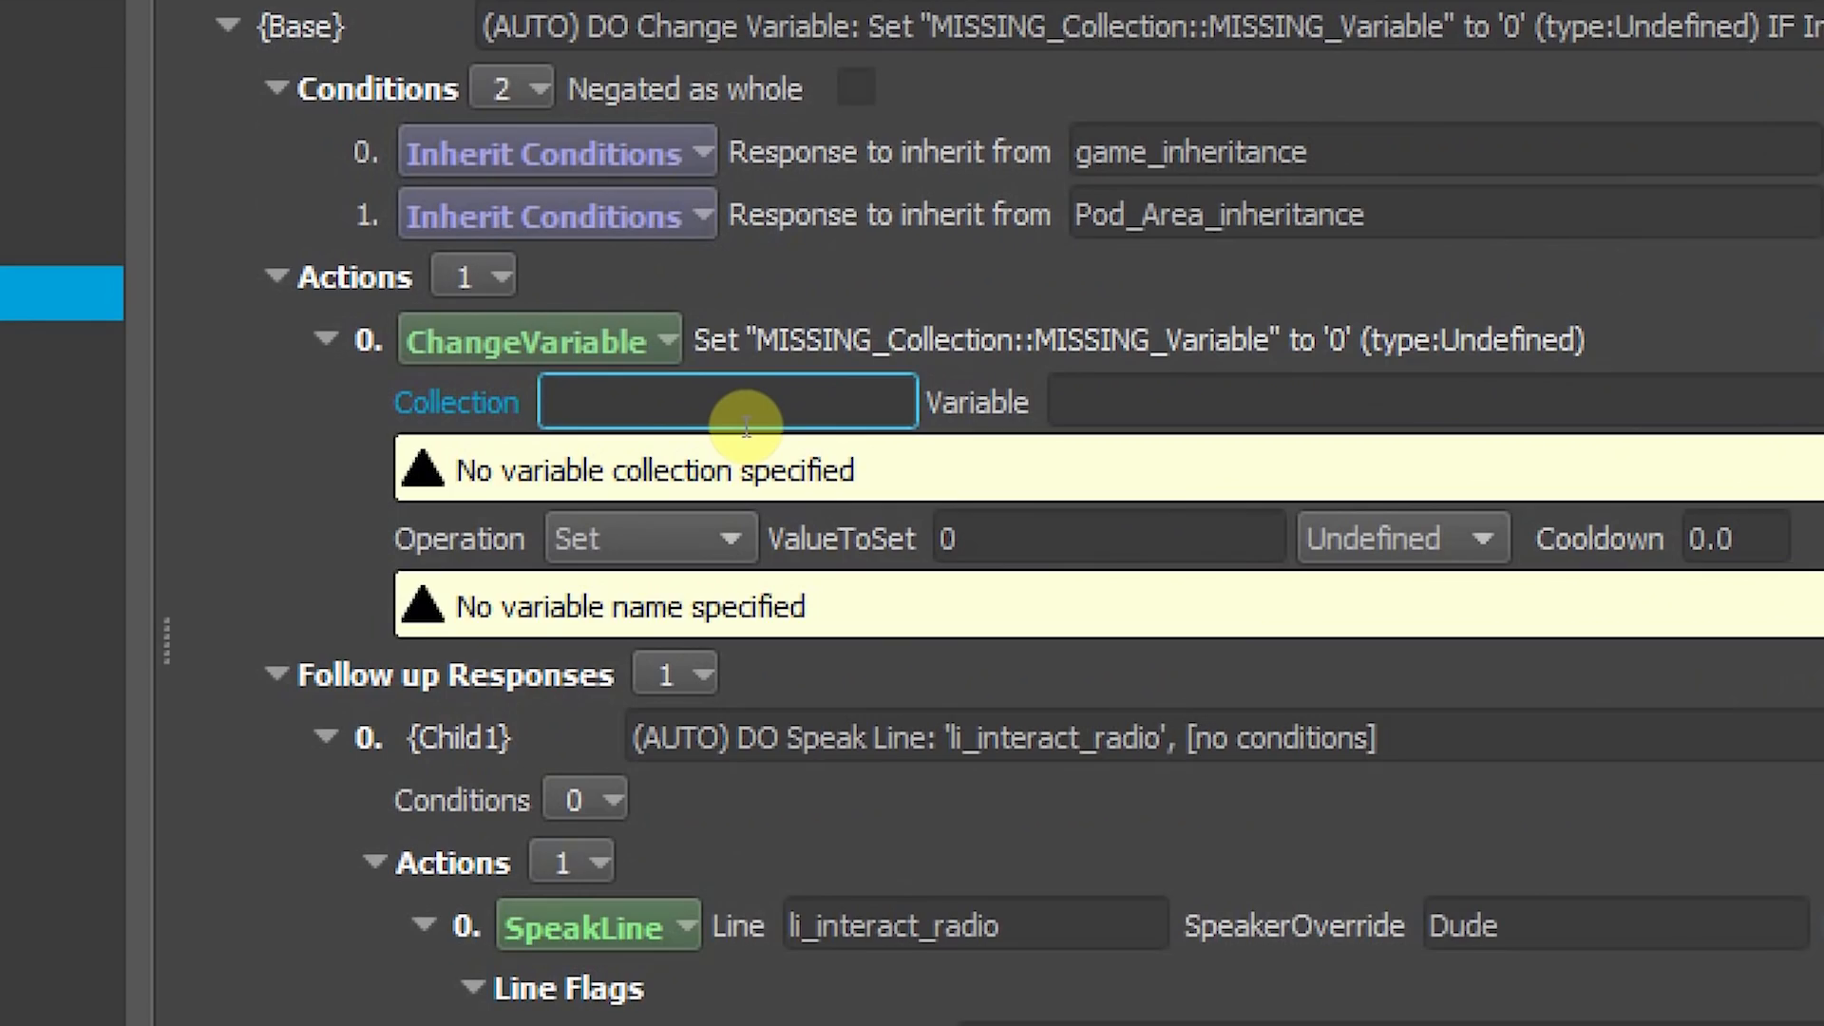
Step: Try Context and Local as the collection name of the ChangeVariable action
type("Context")
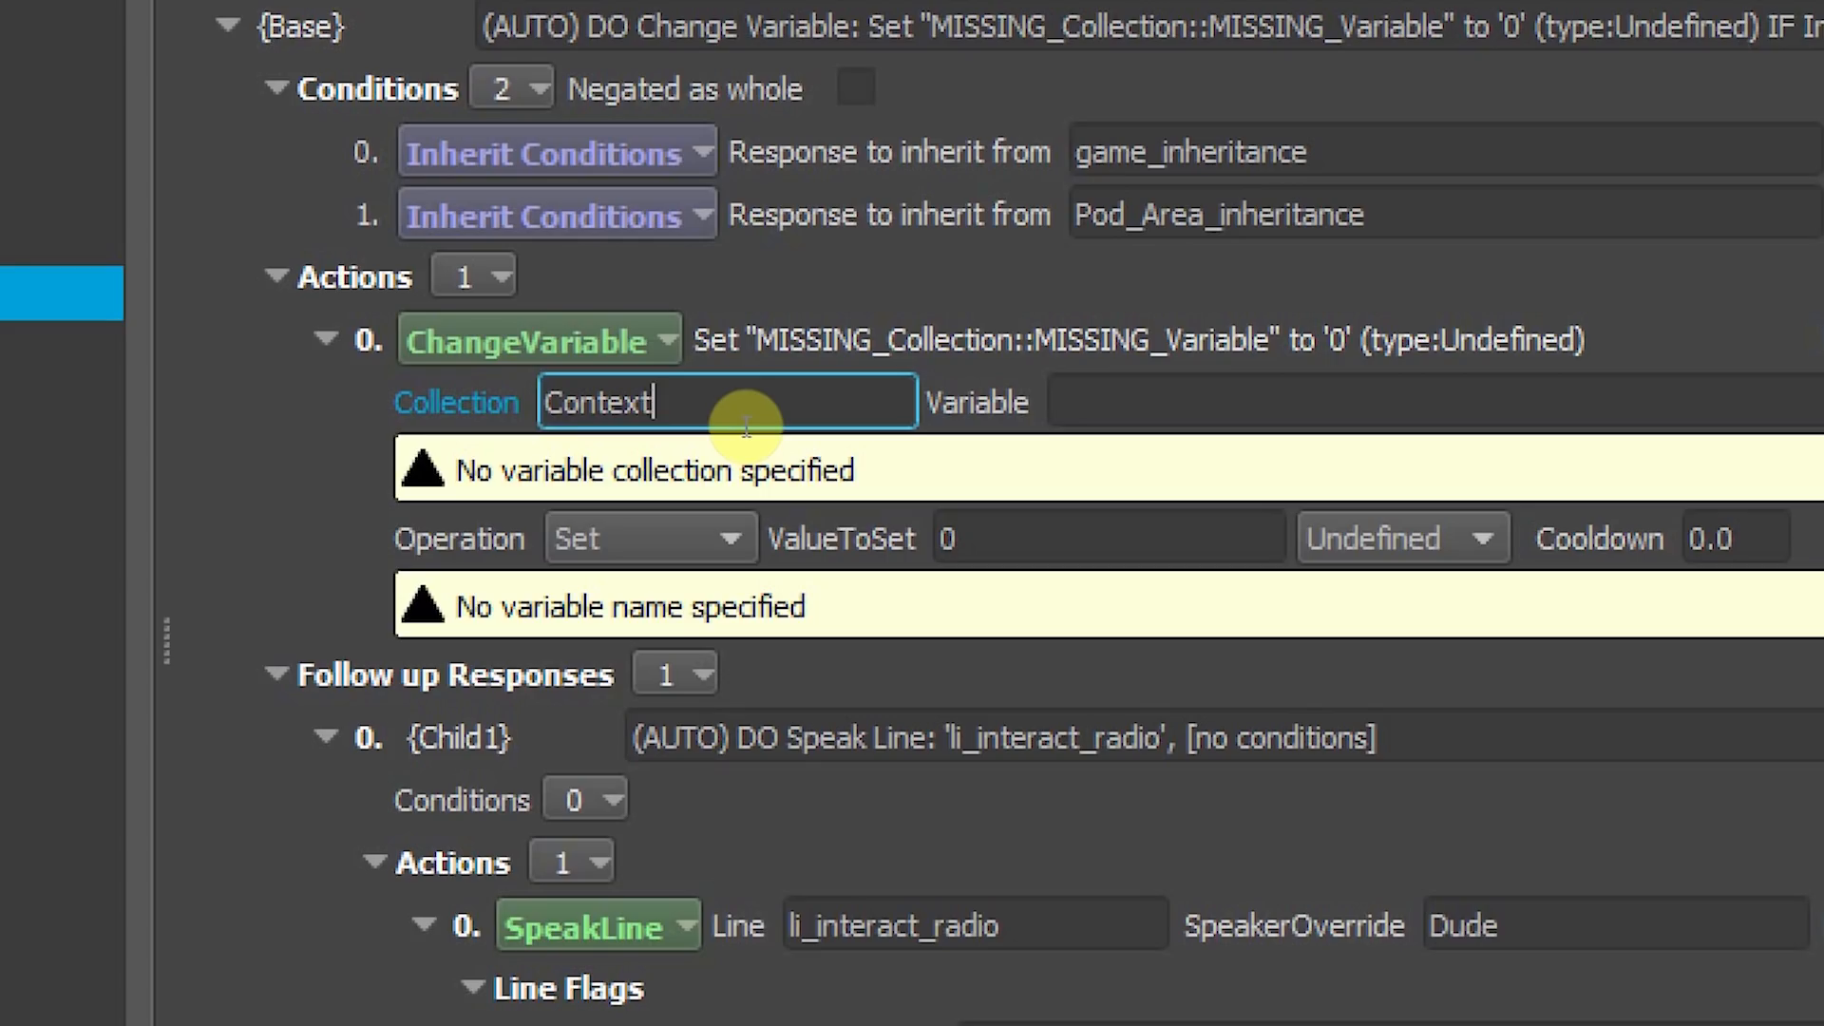
key("ctrl+a")
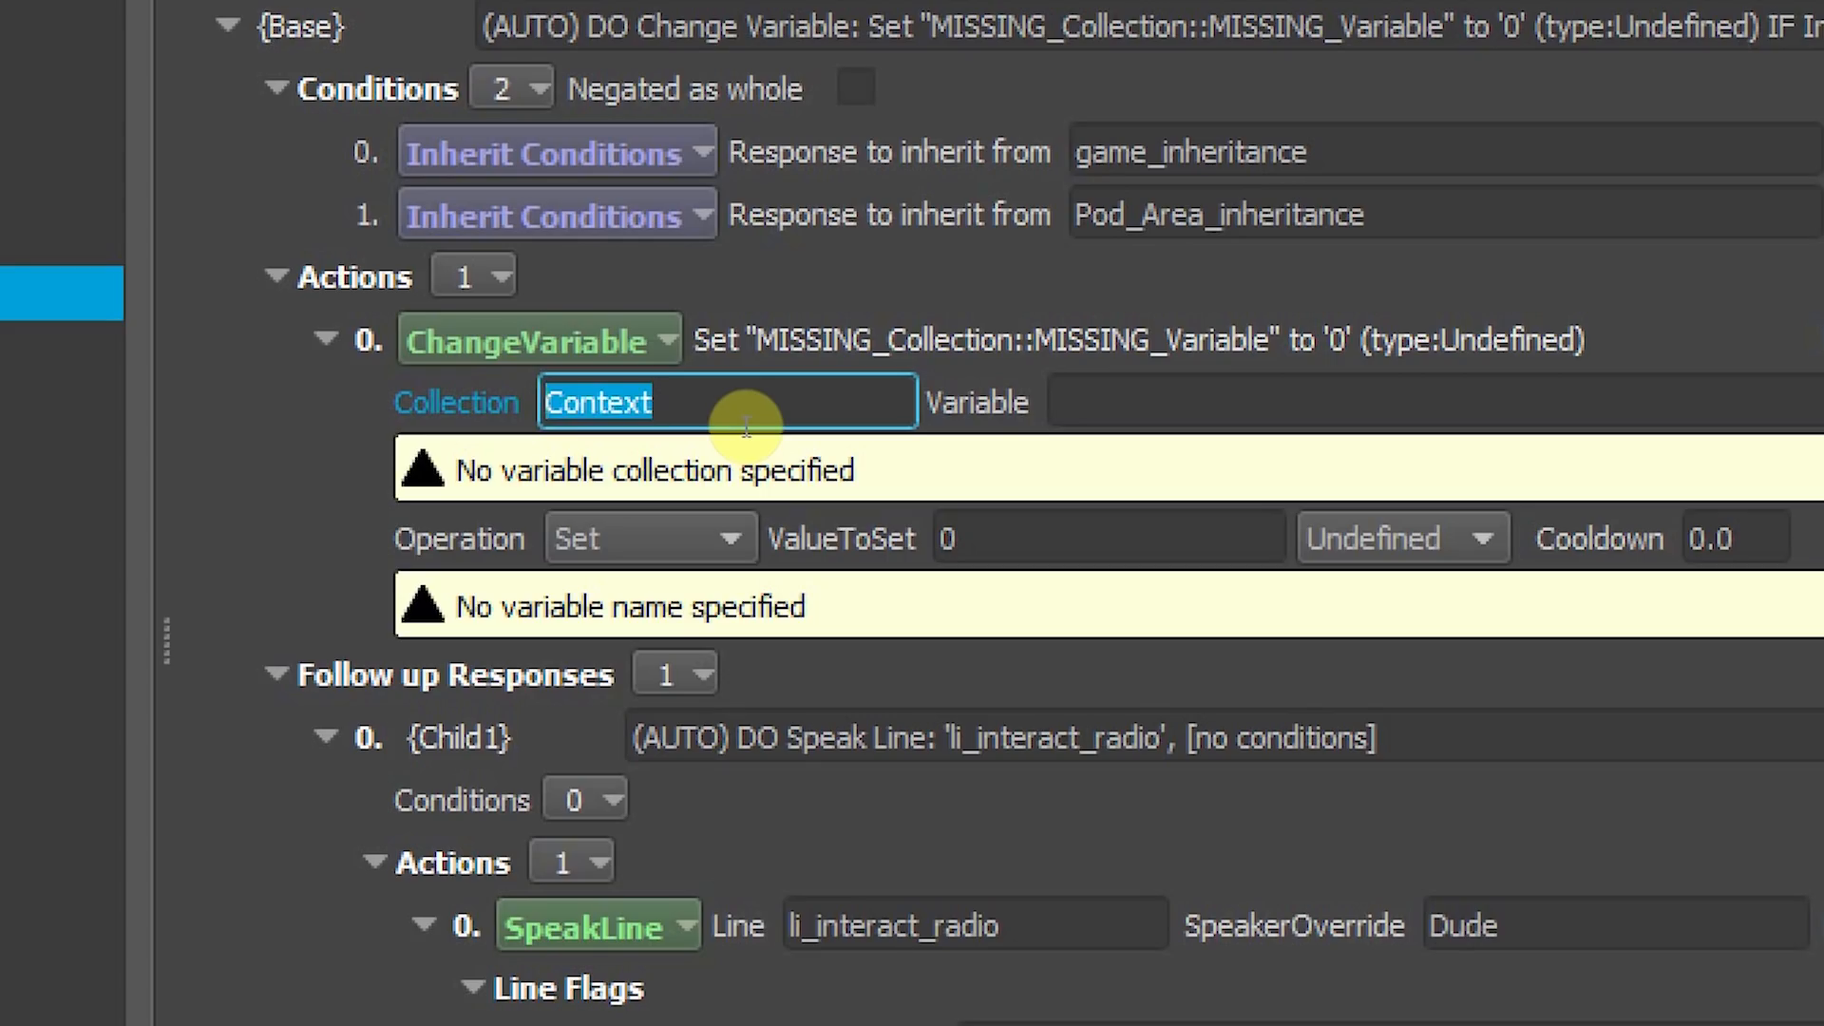
type("Local")
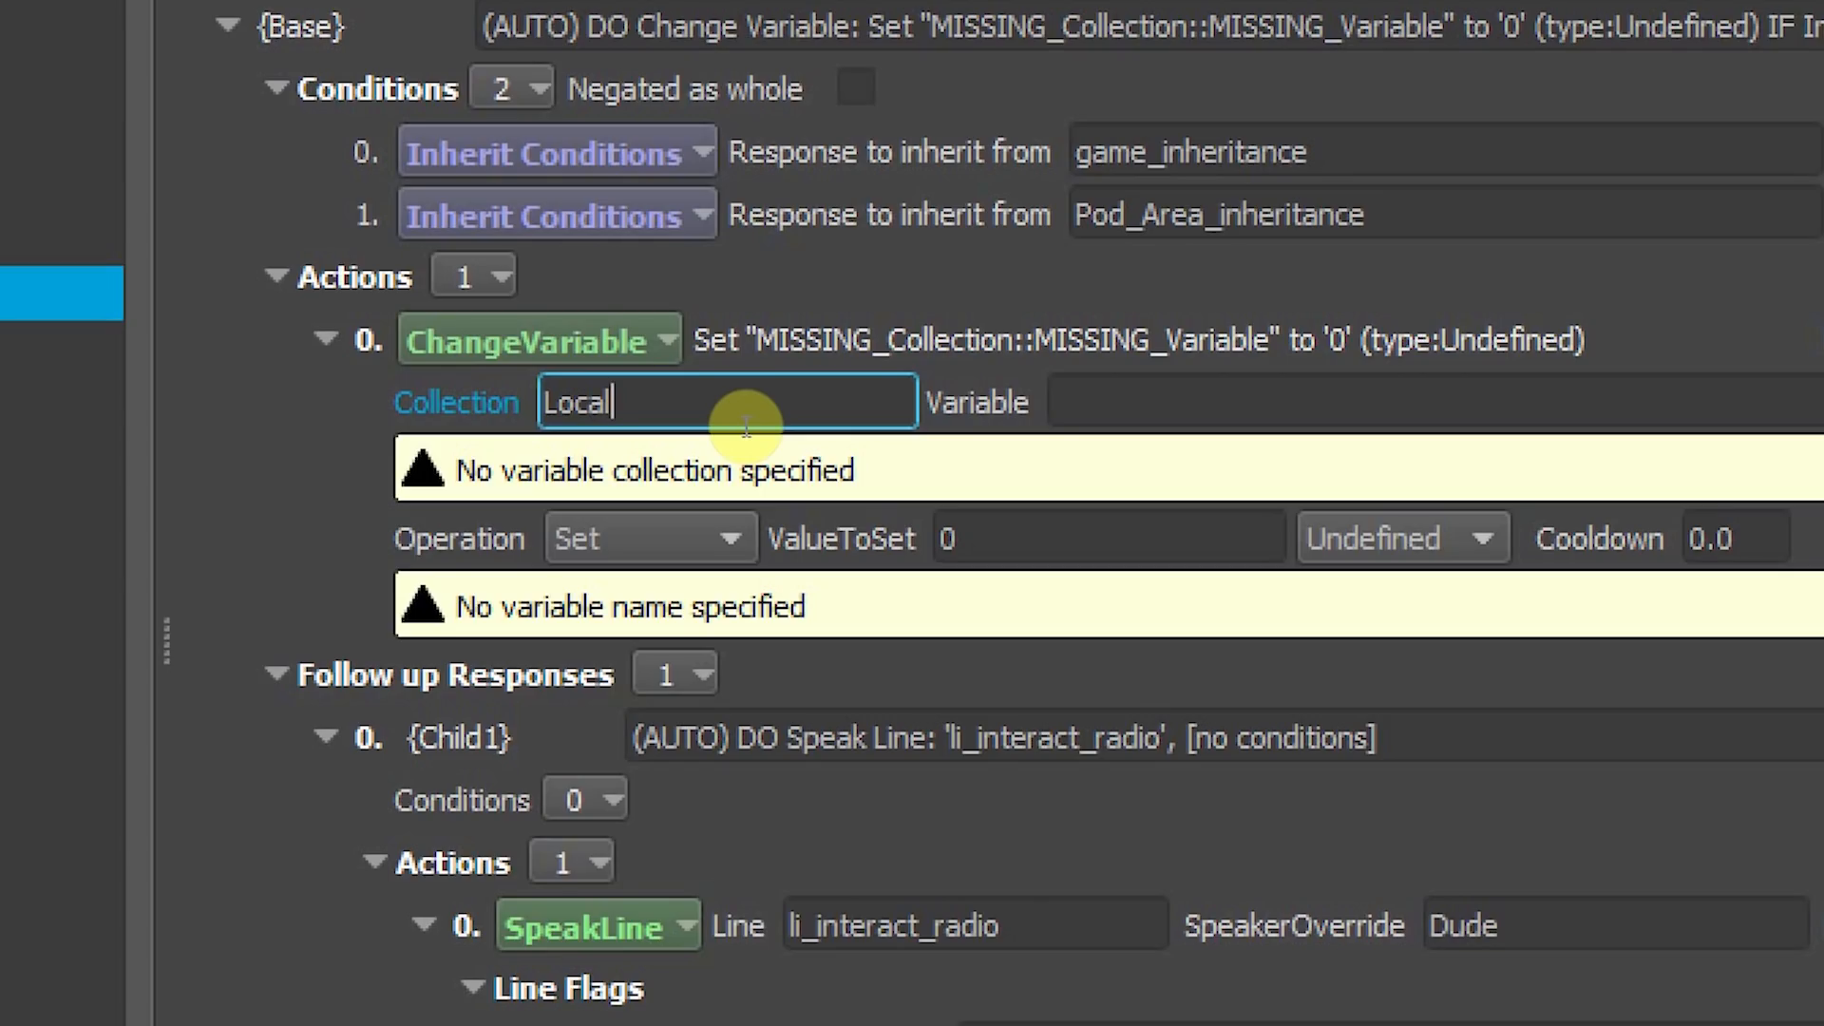
Step: Make the ChangeVariable action set the radio_done variable in the Global collection to the value 1
key("ctrl+a")
type("Global")
key("Tab")
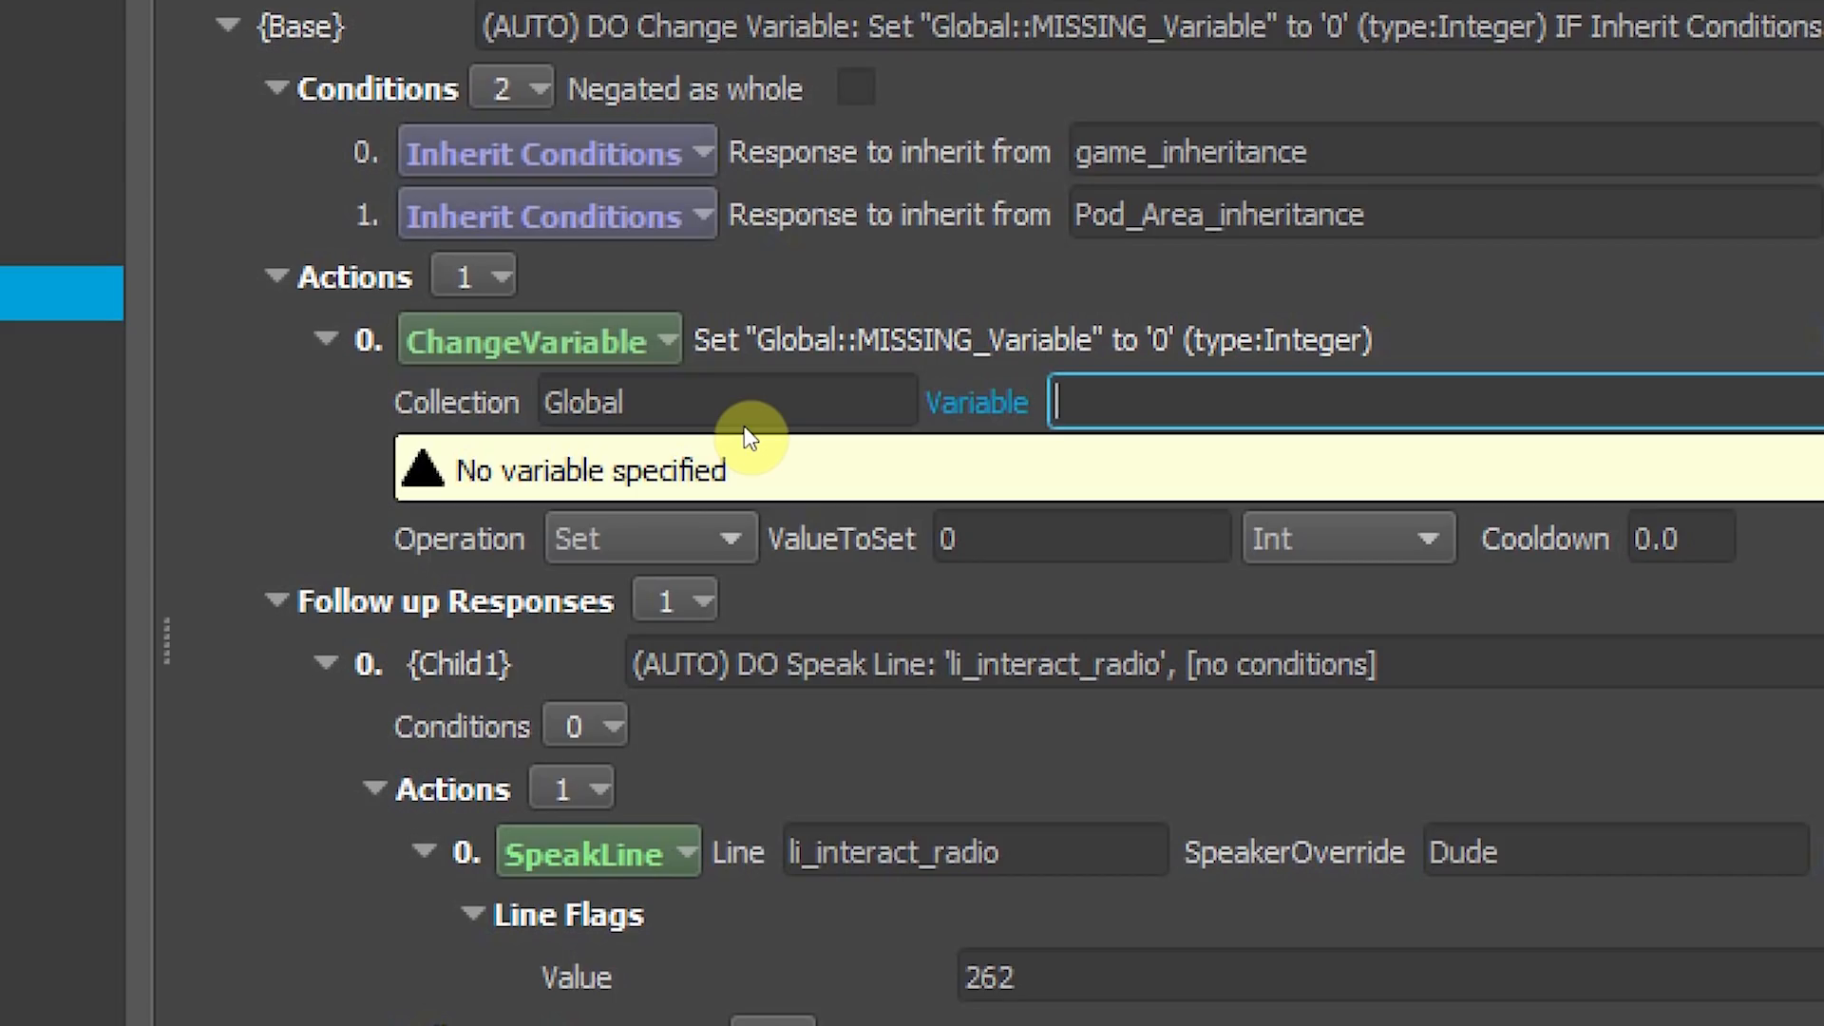
type("radio_done")
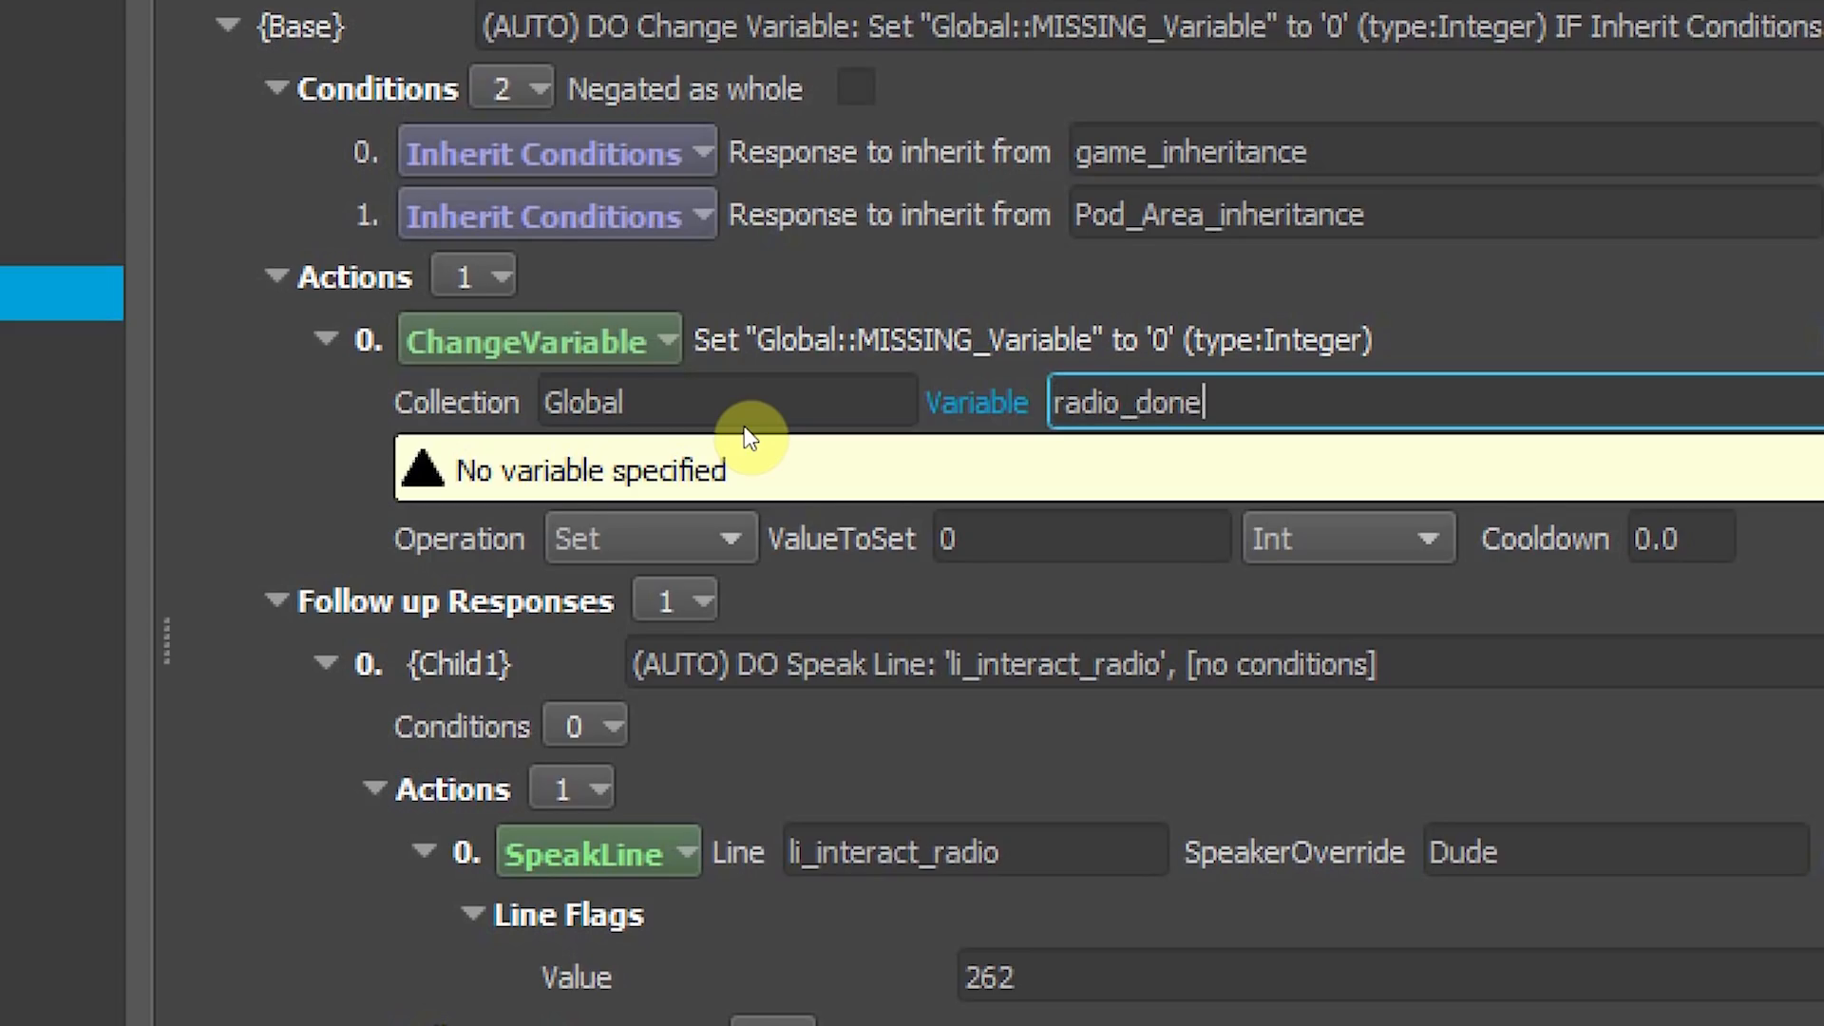
key("Return")
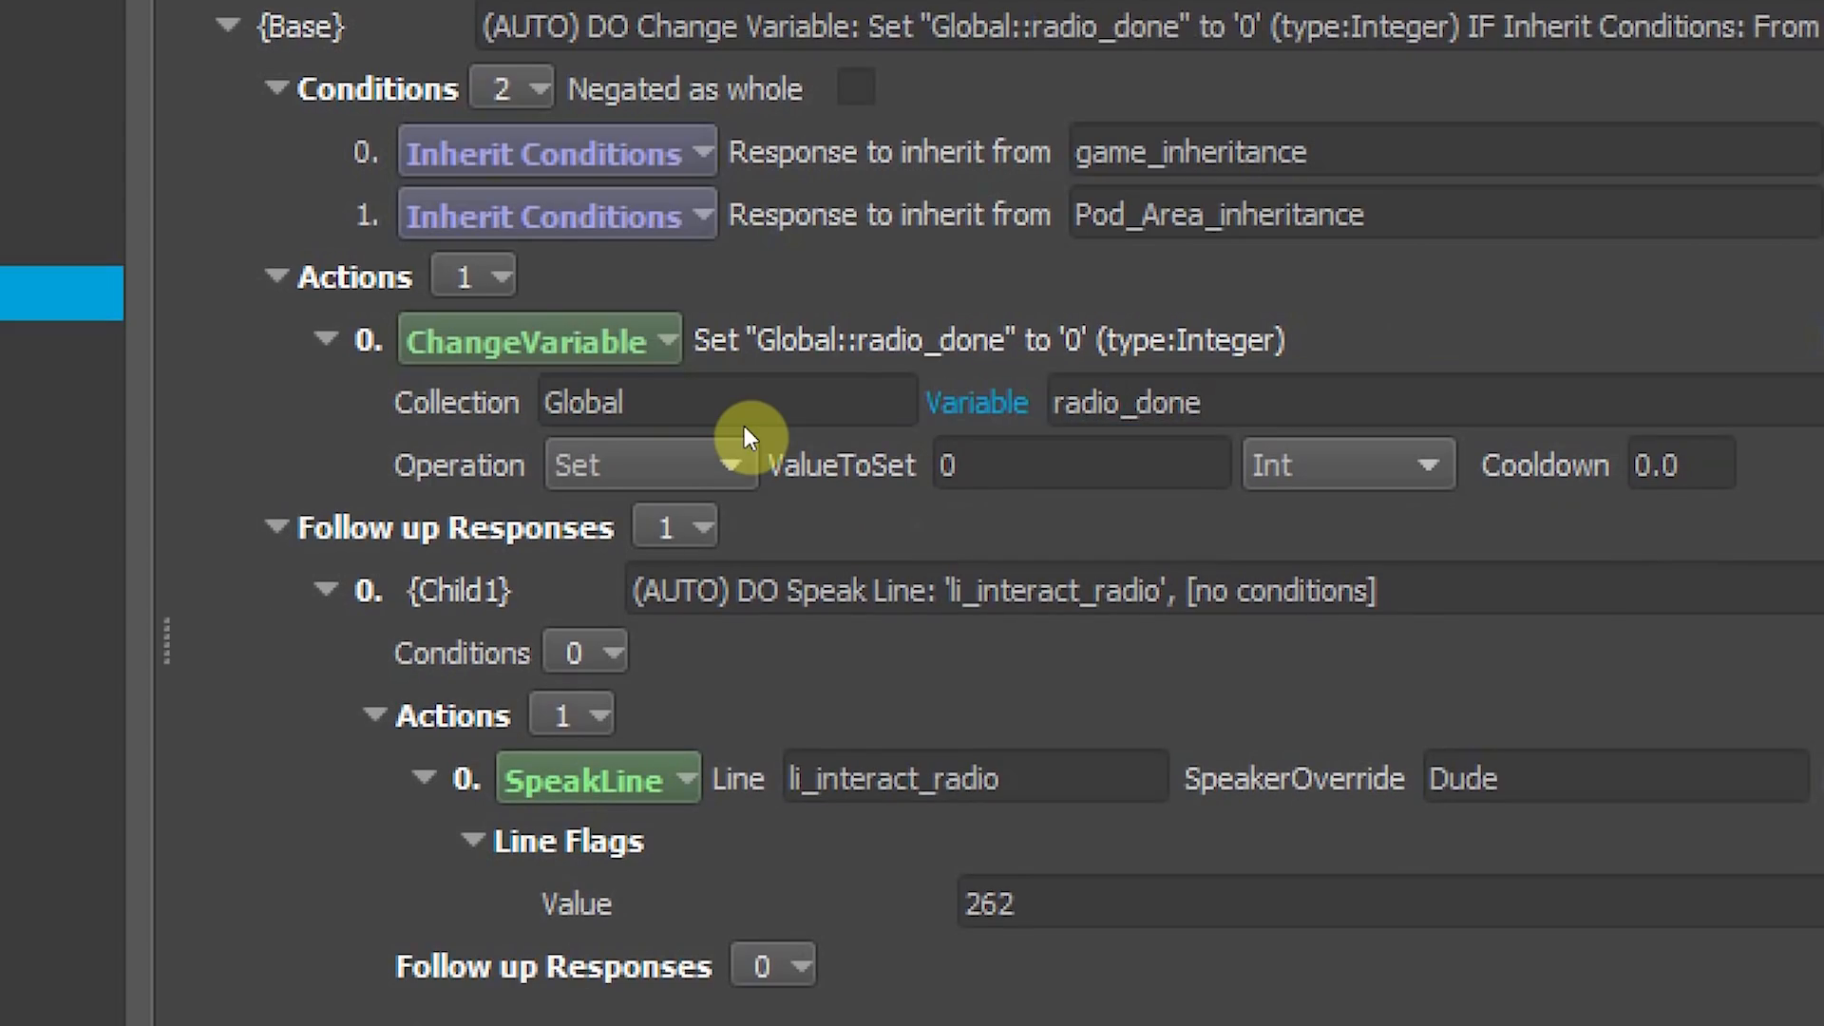
key("Tab")
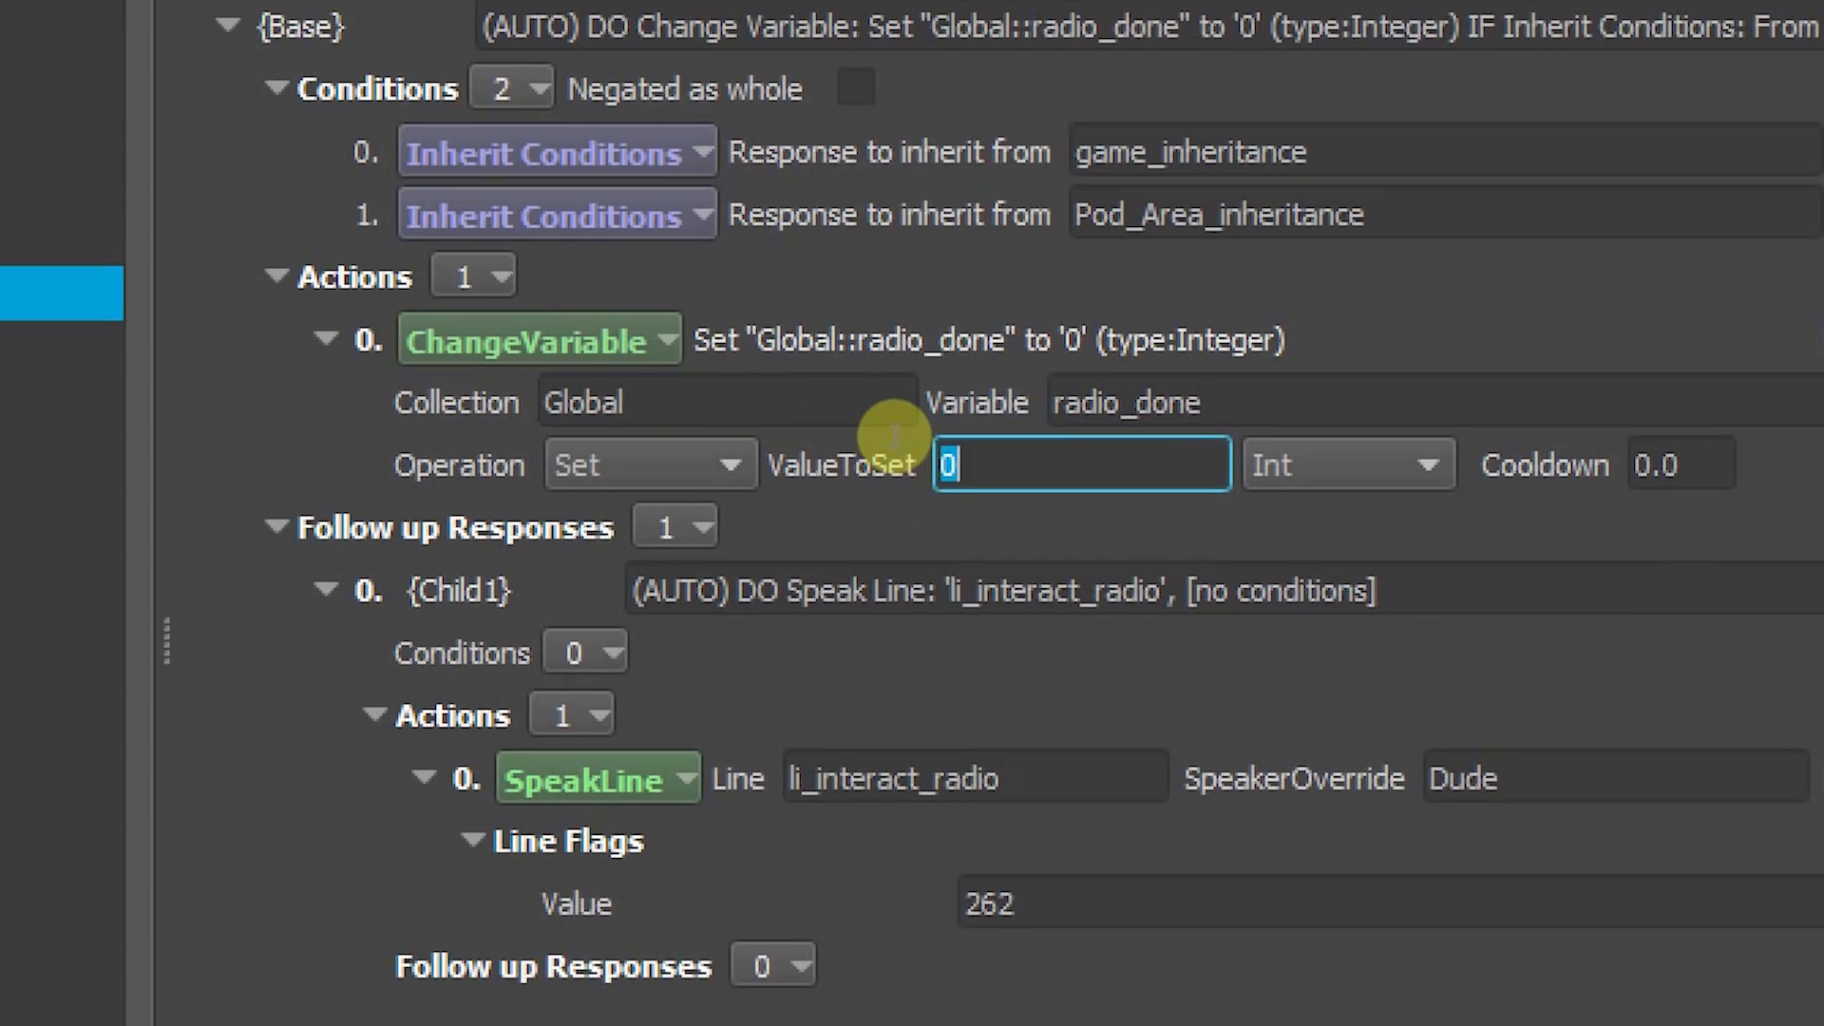
type("1")
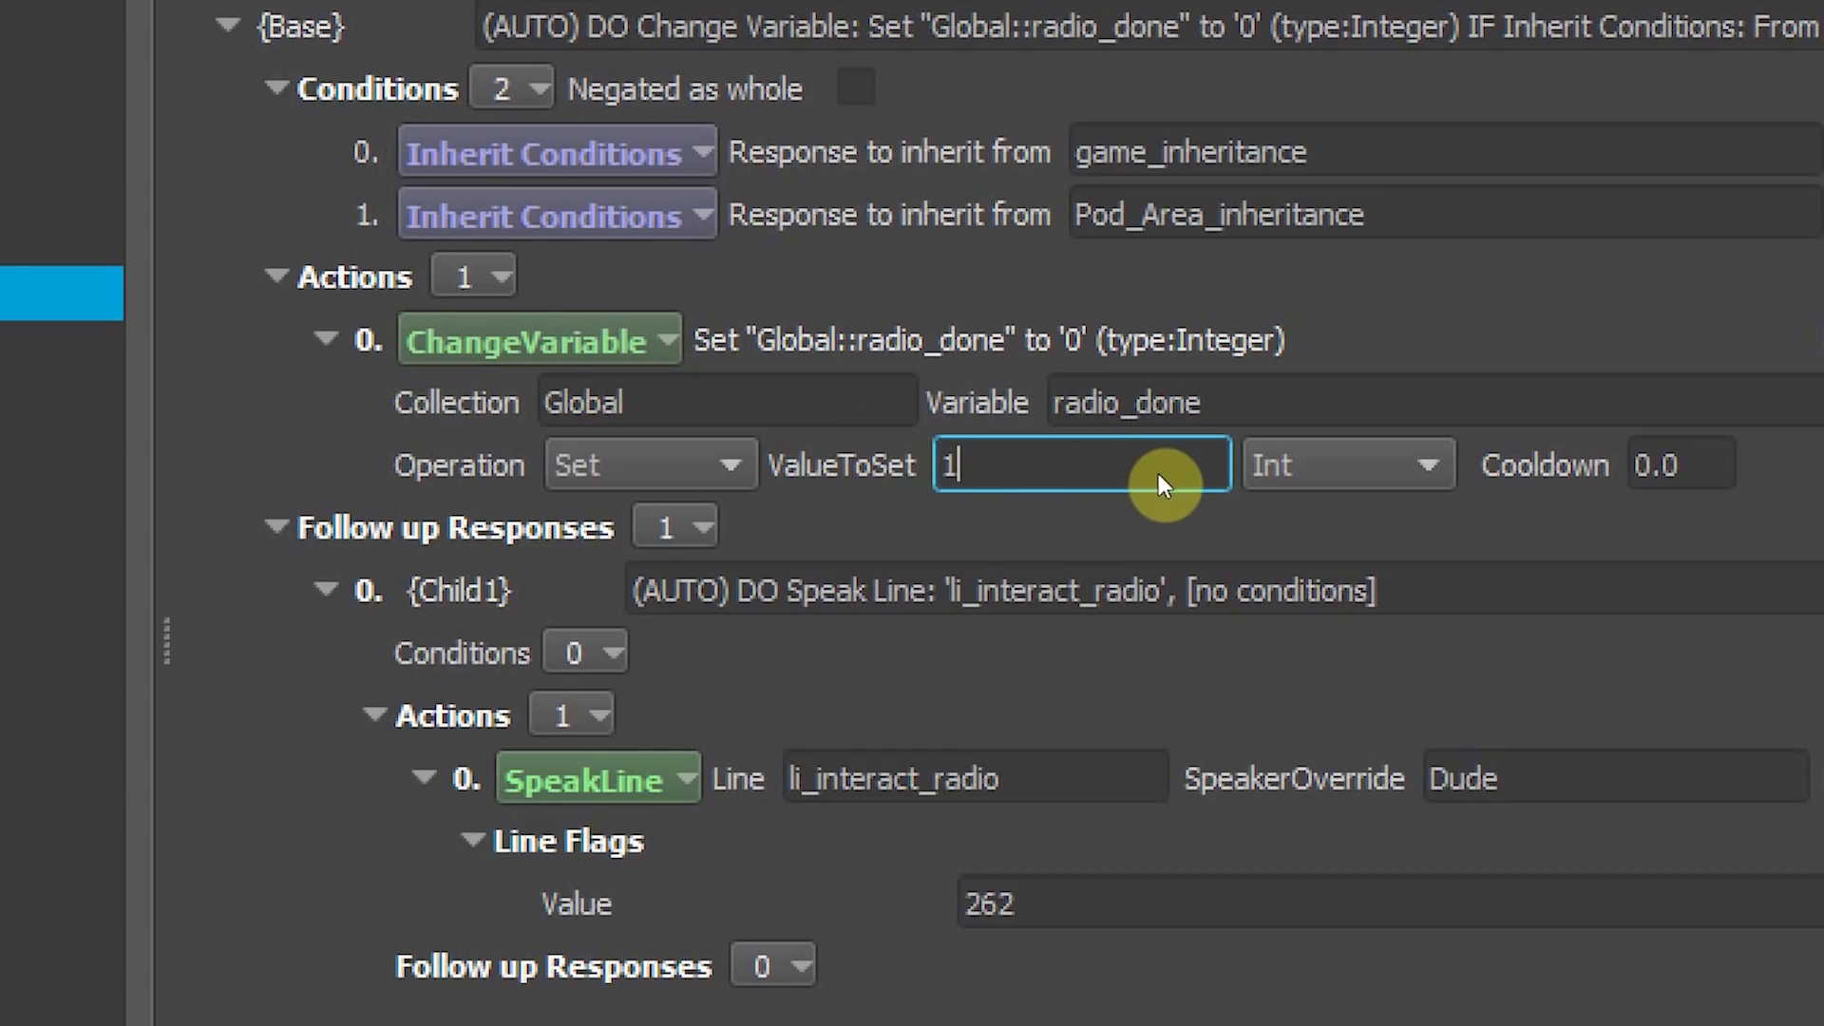
key("Return")
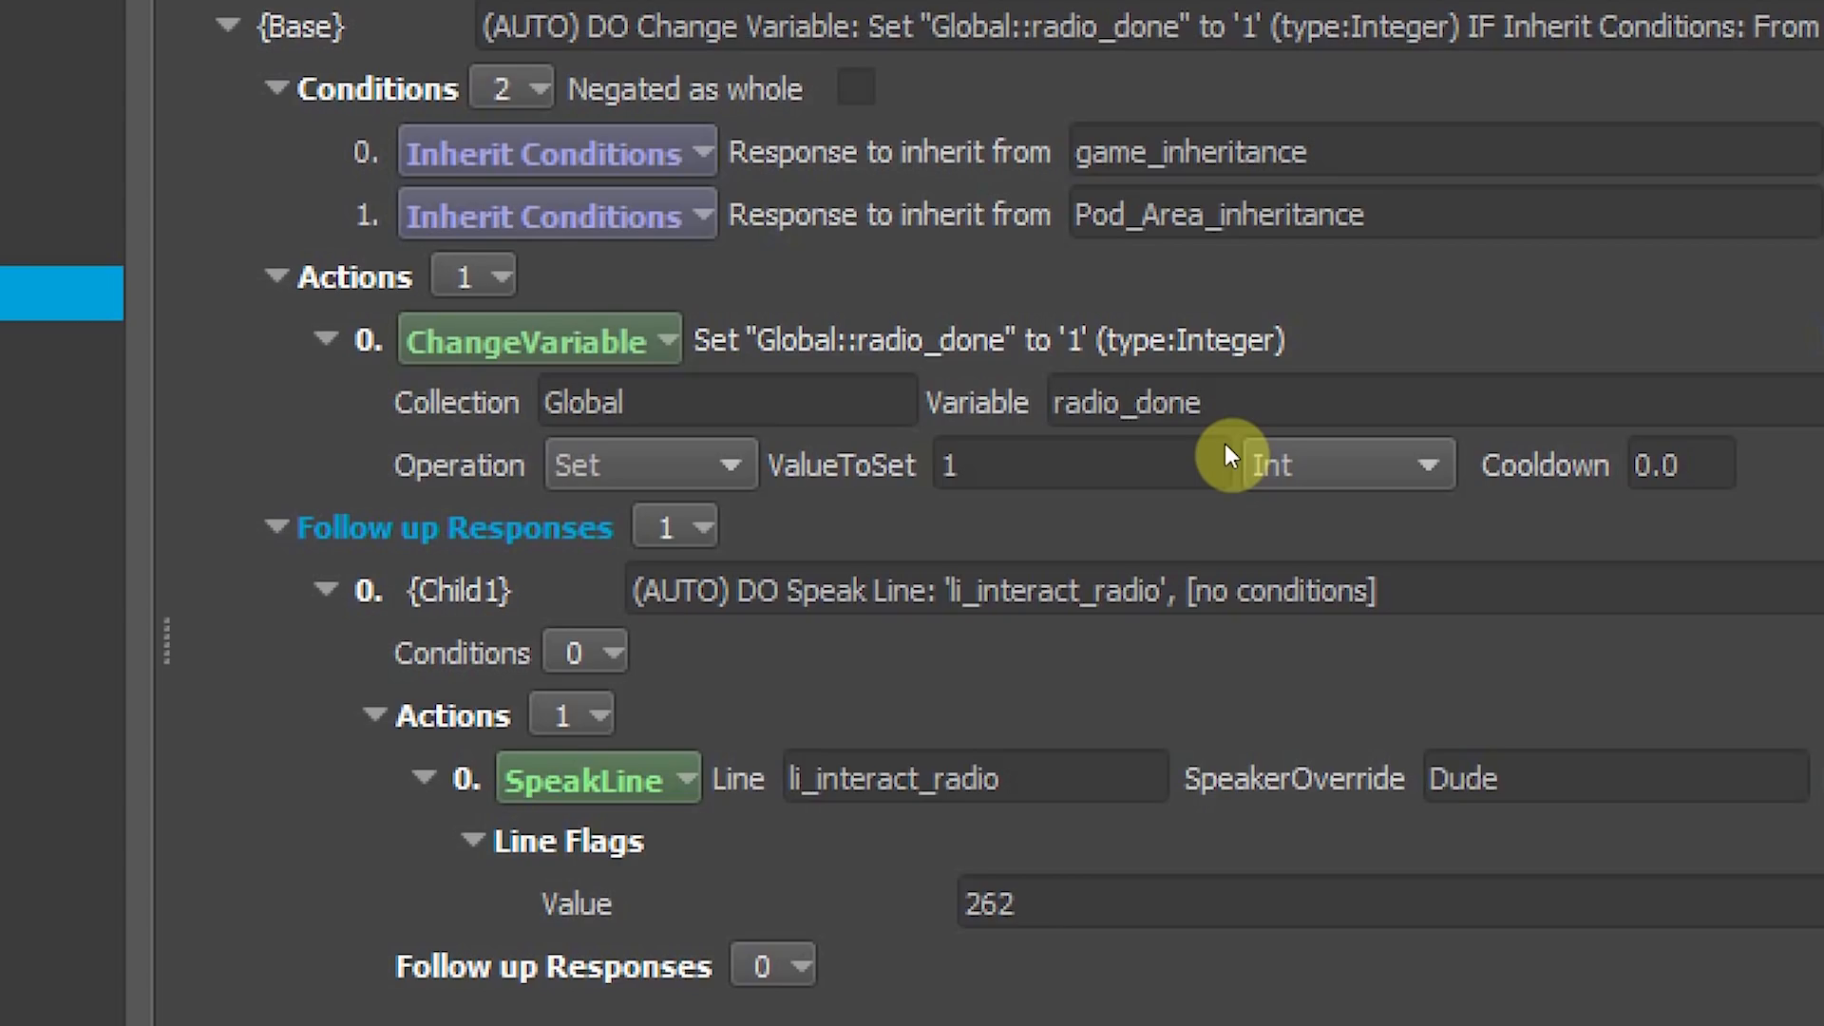
Step: Try a cooldown of 10 on the radio_done variable change and reset it to 0
key("shift+Tab")
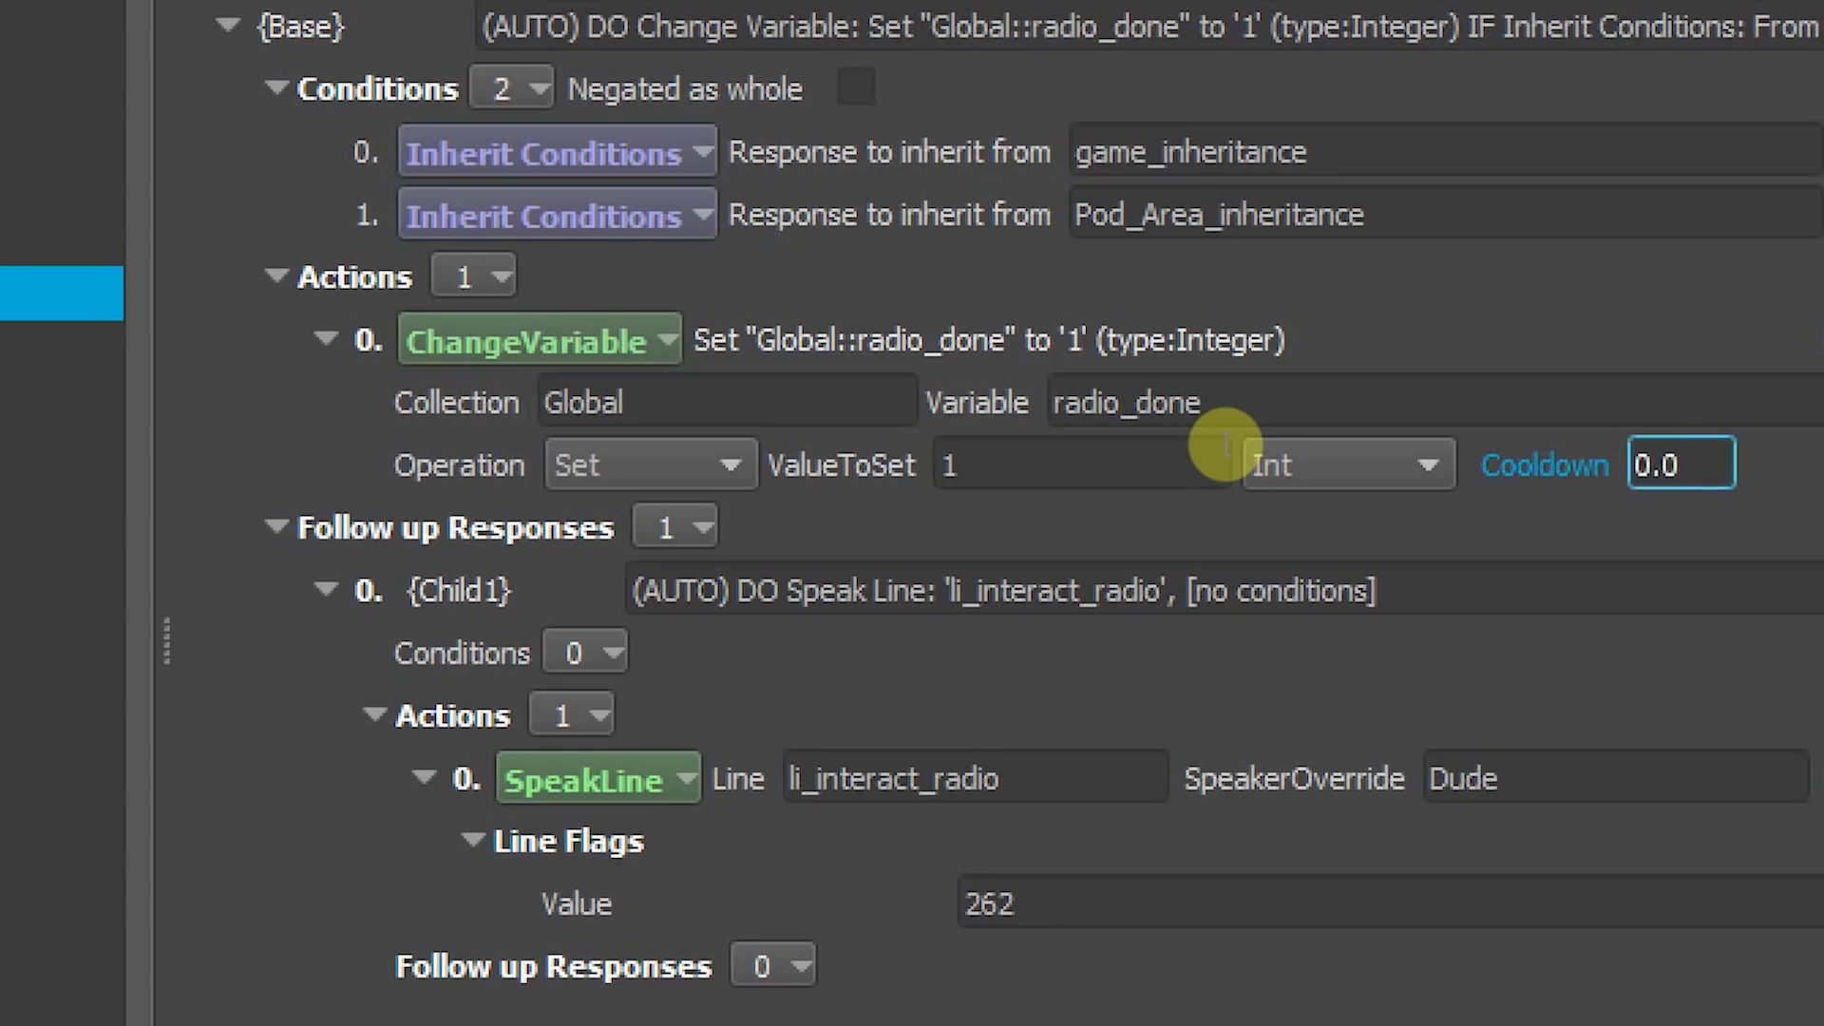
type("10")
key("BackSpace")
key("BackSpace")
type("0")
key("Return")
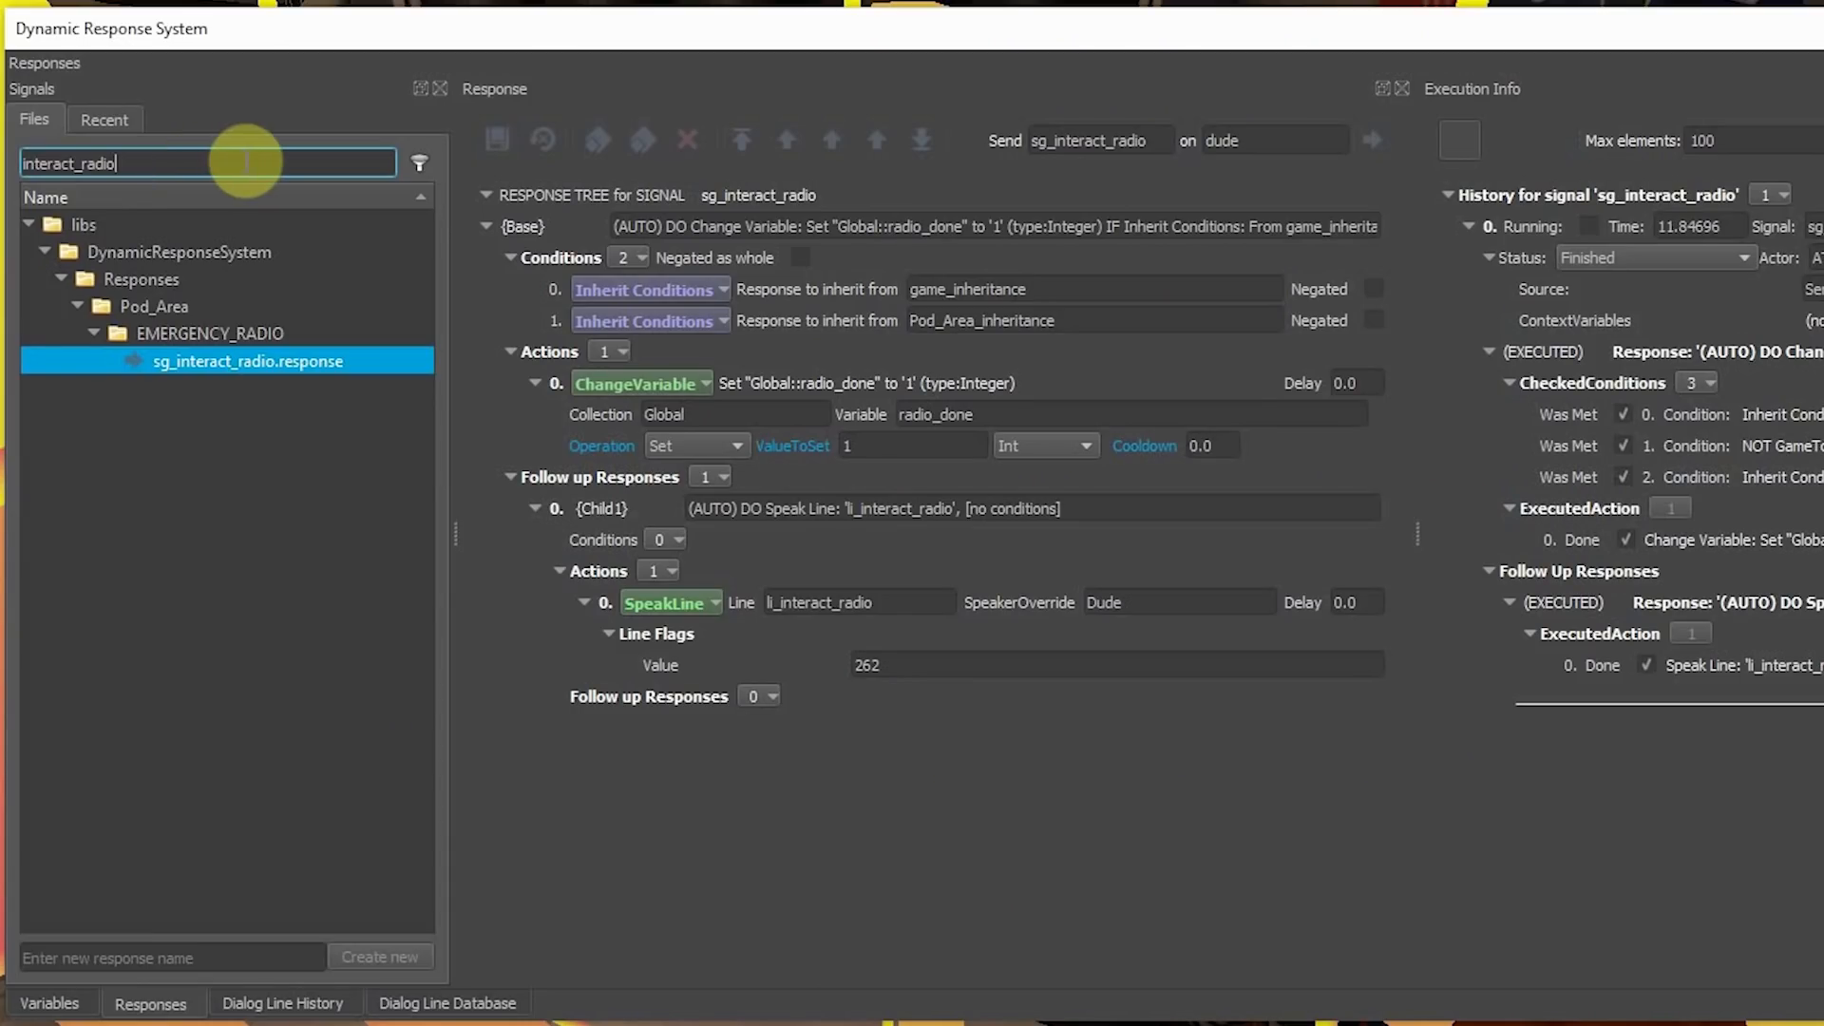
Step: Filter the response files for sg_radio_hint, open that response and save it
left_click_drag(242, 163, 19, 181)
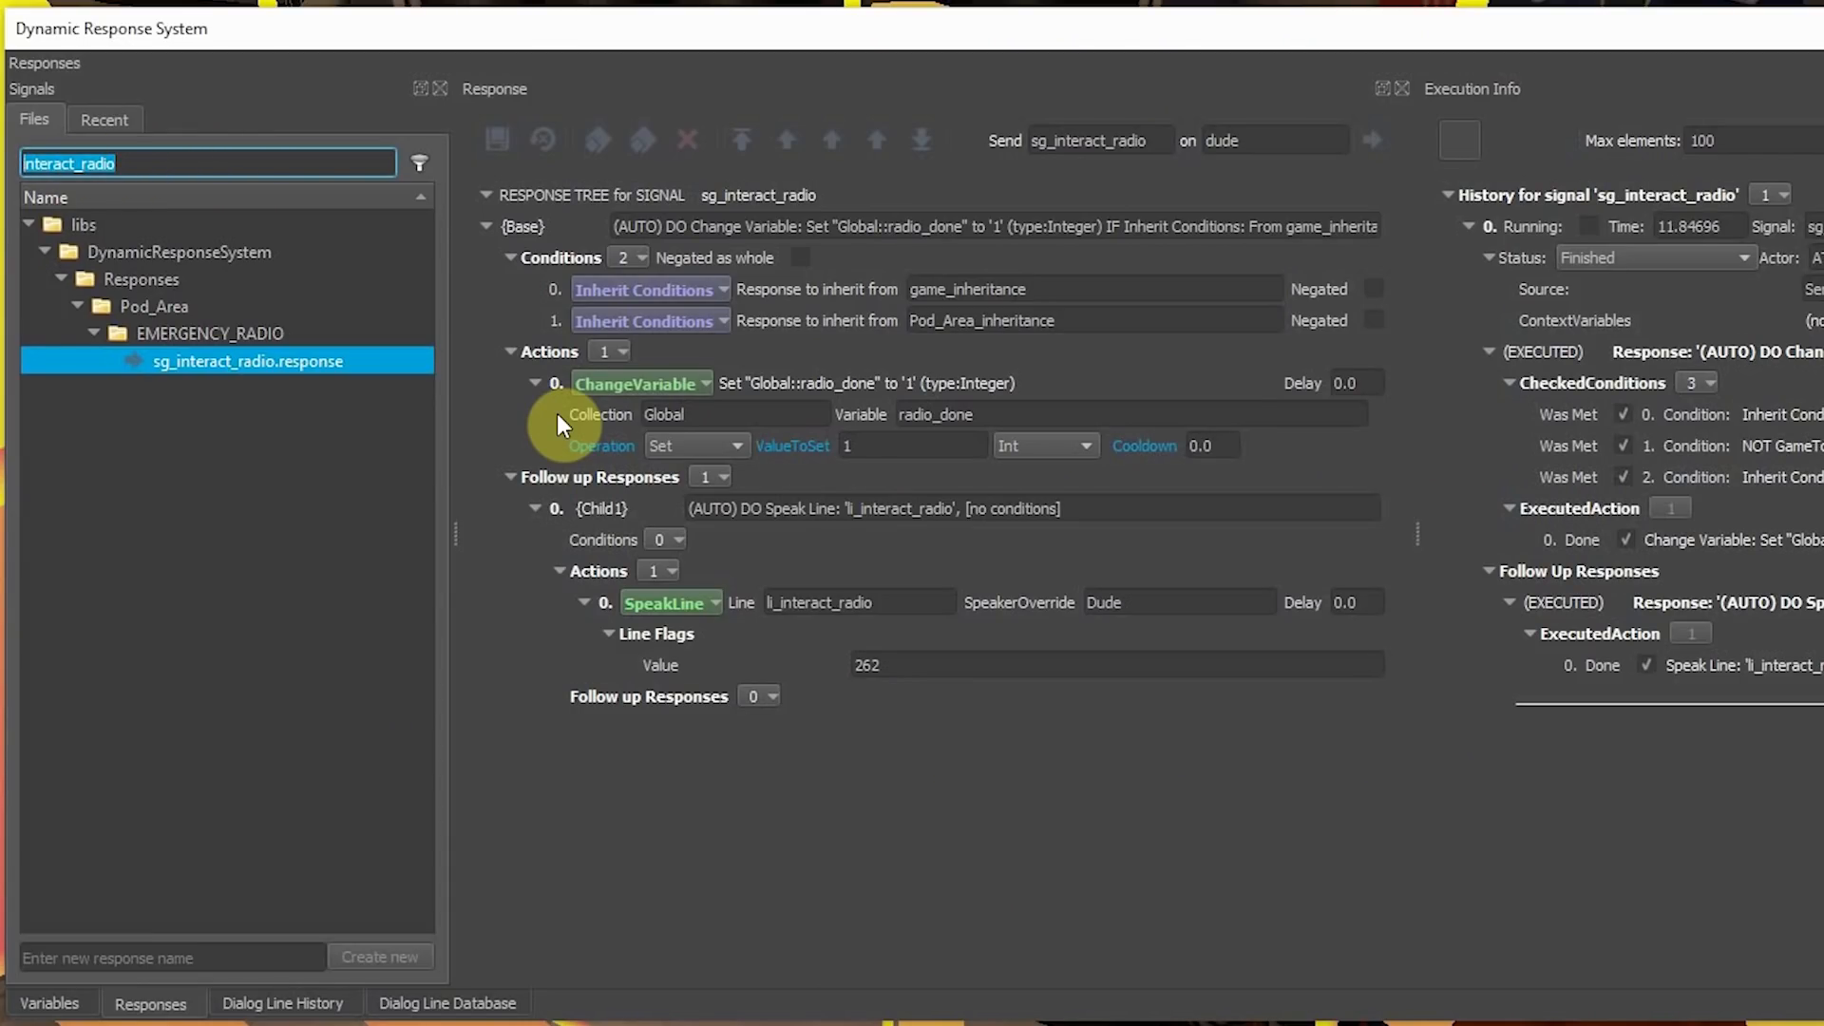
type("sg")
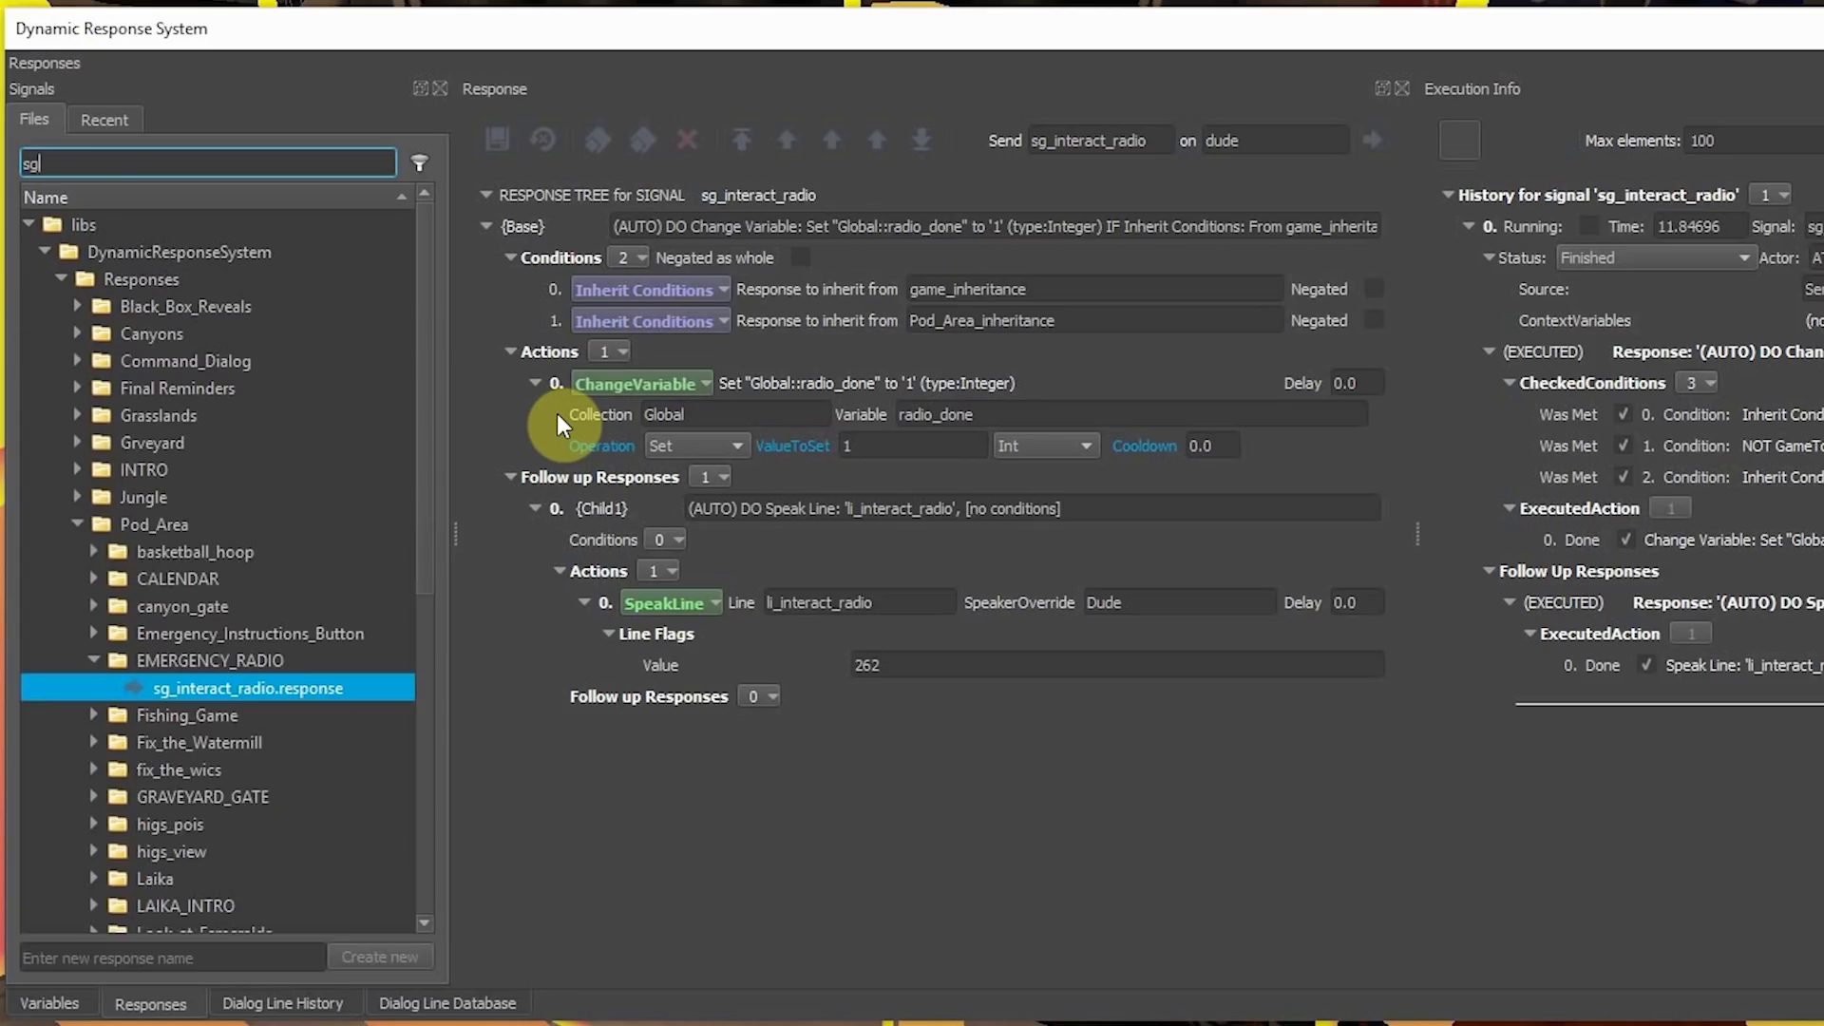
type("_radio_hint")
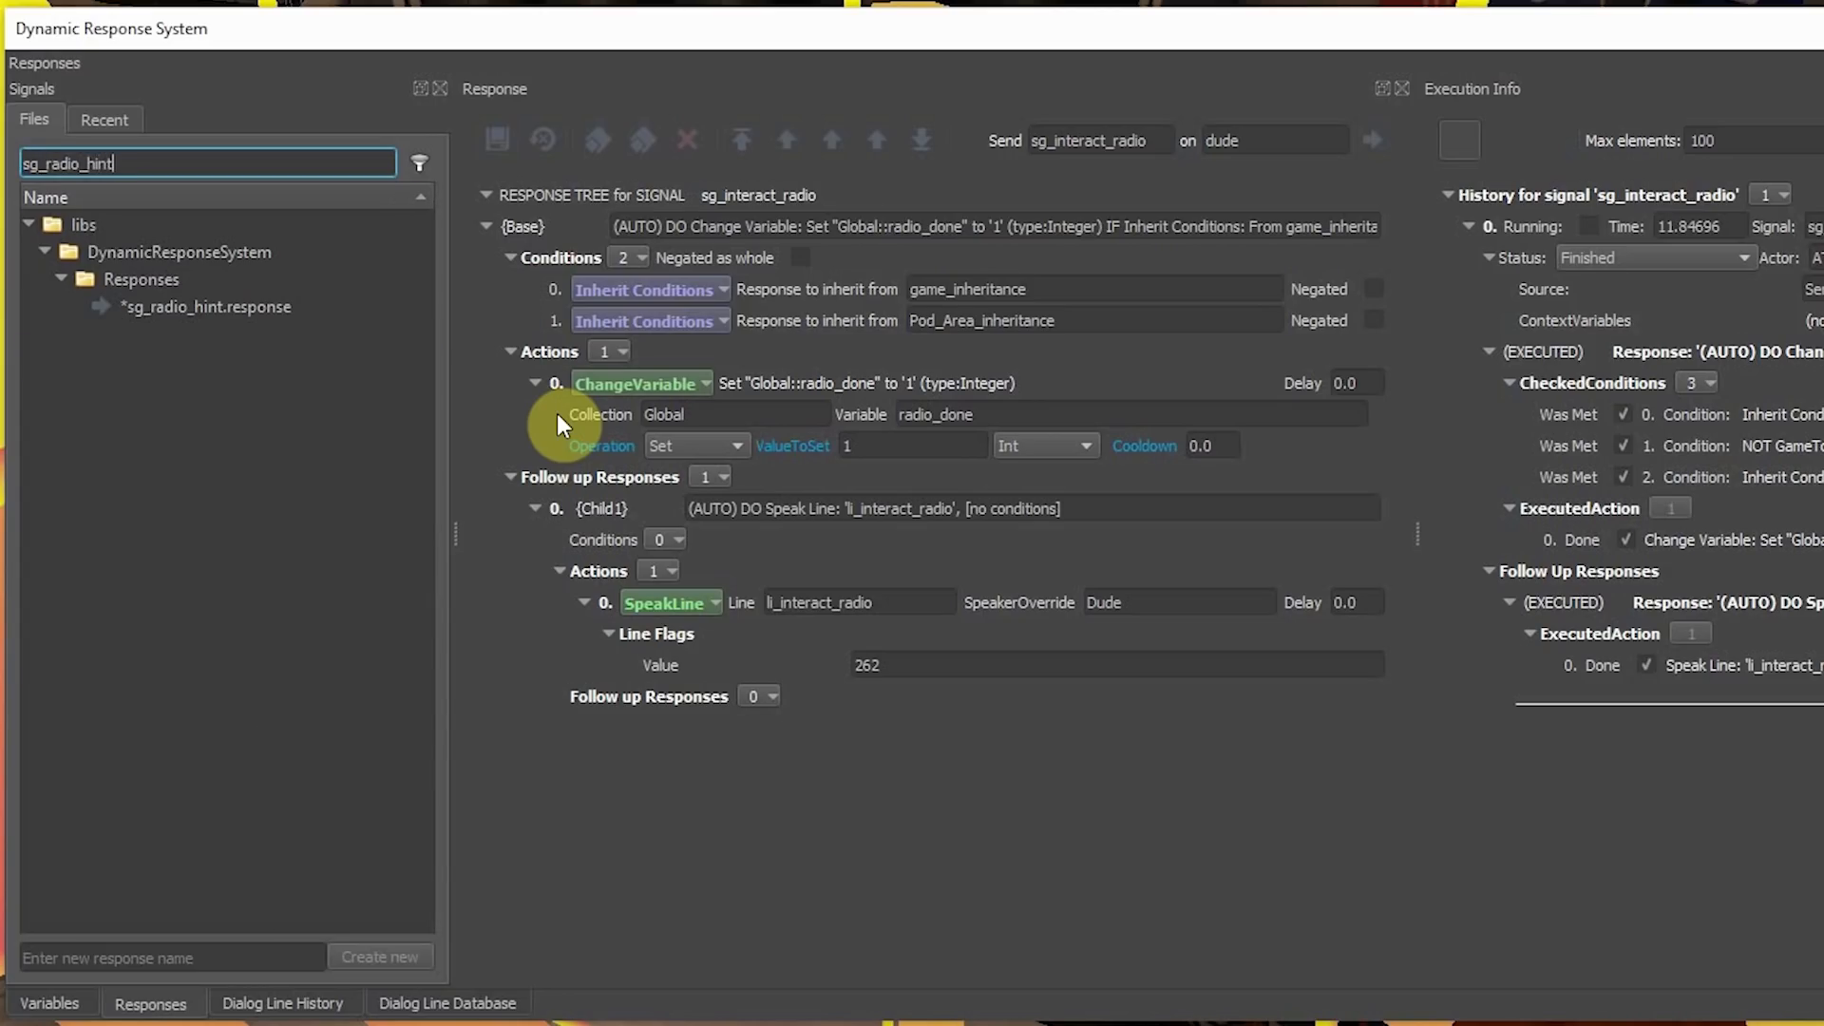
left_click(242, 308)
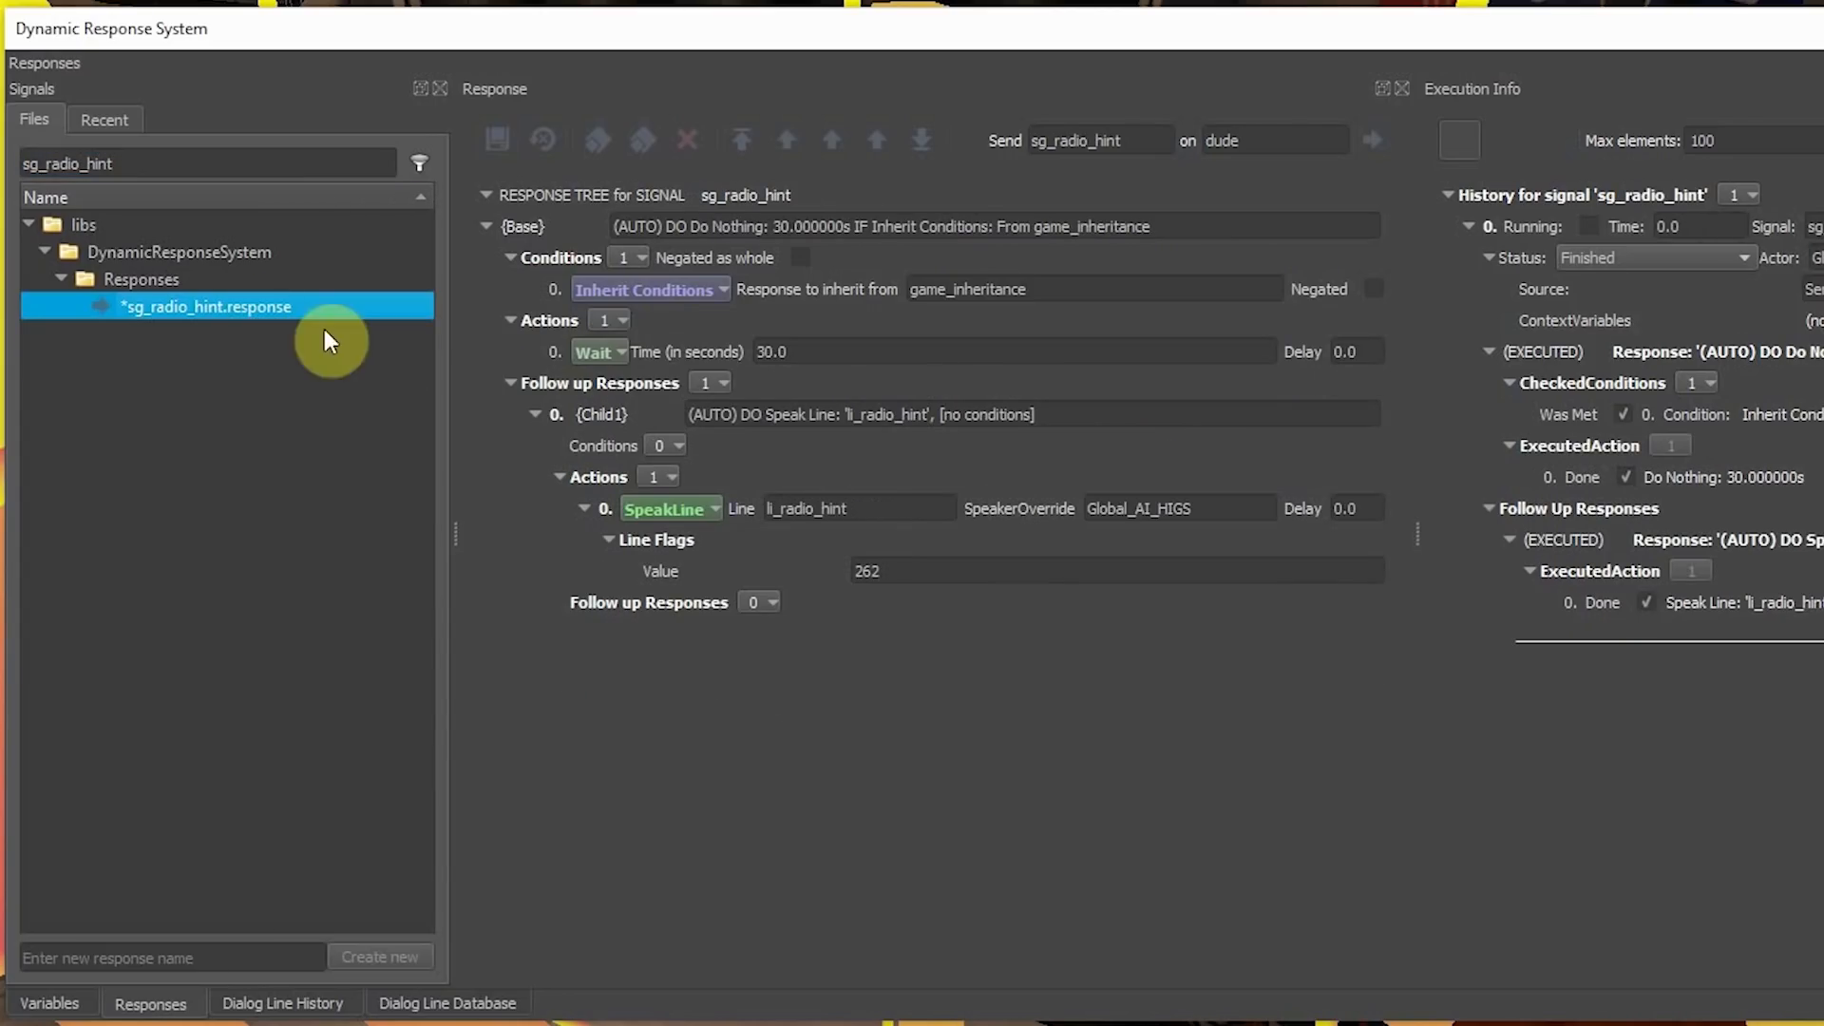
left_click(498, 143)
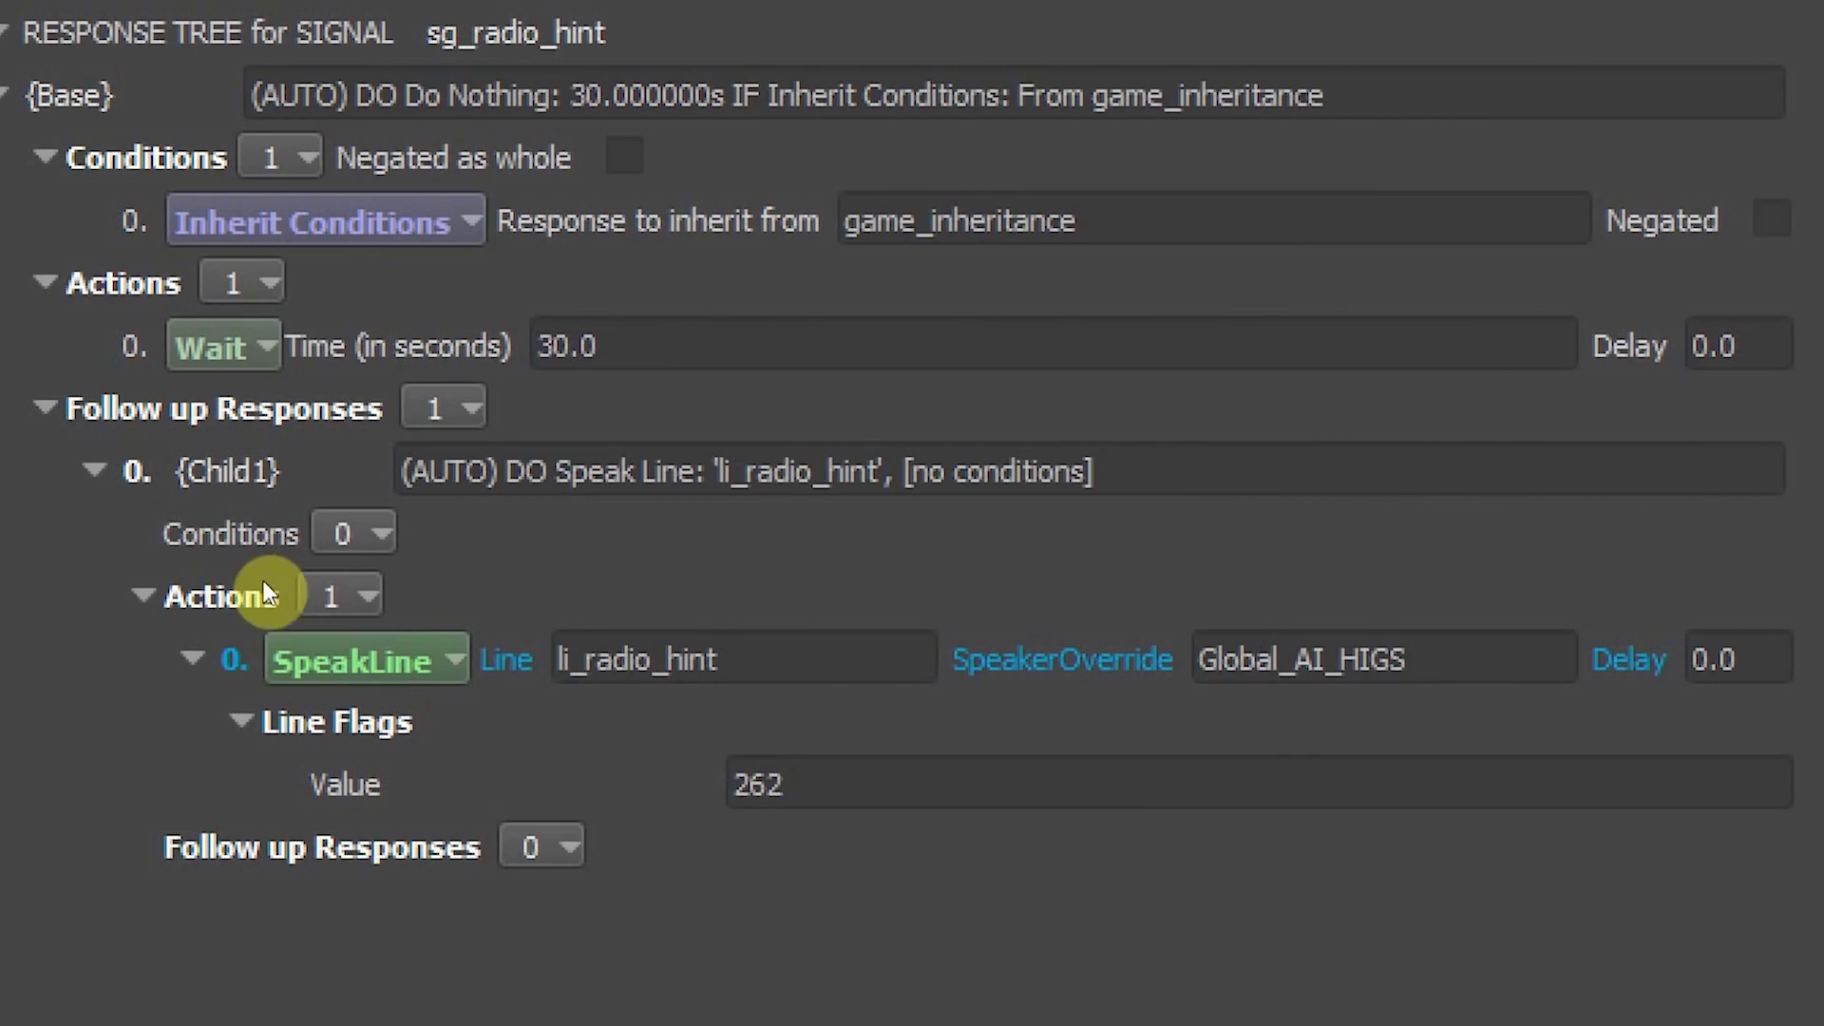
Step: Add a Variable equal to condition to the follow-up response that speaks li_radio_hint
right_click(304, 591)
left_click(317, 619)
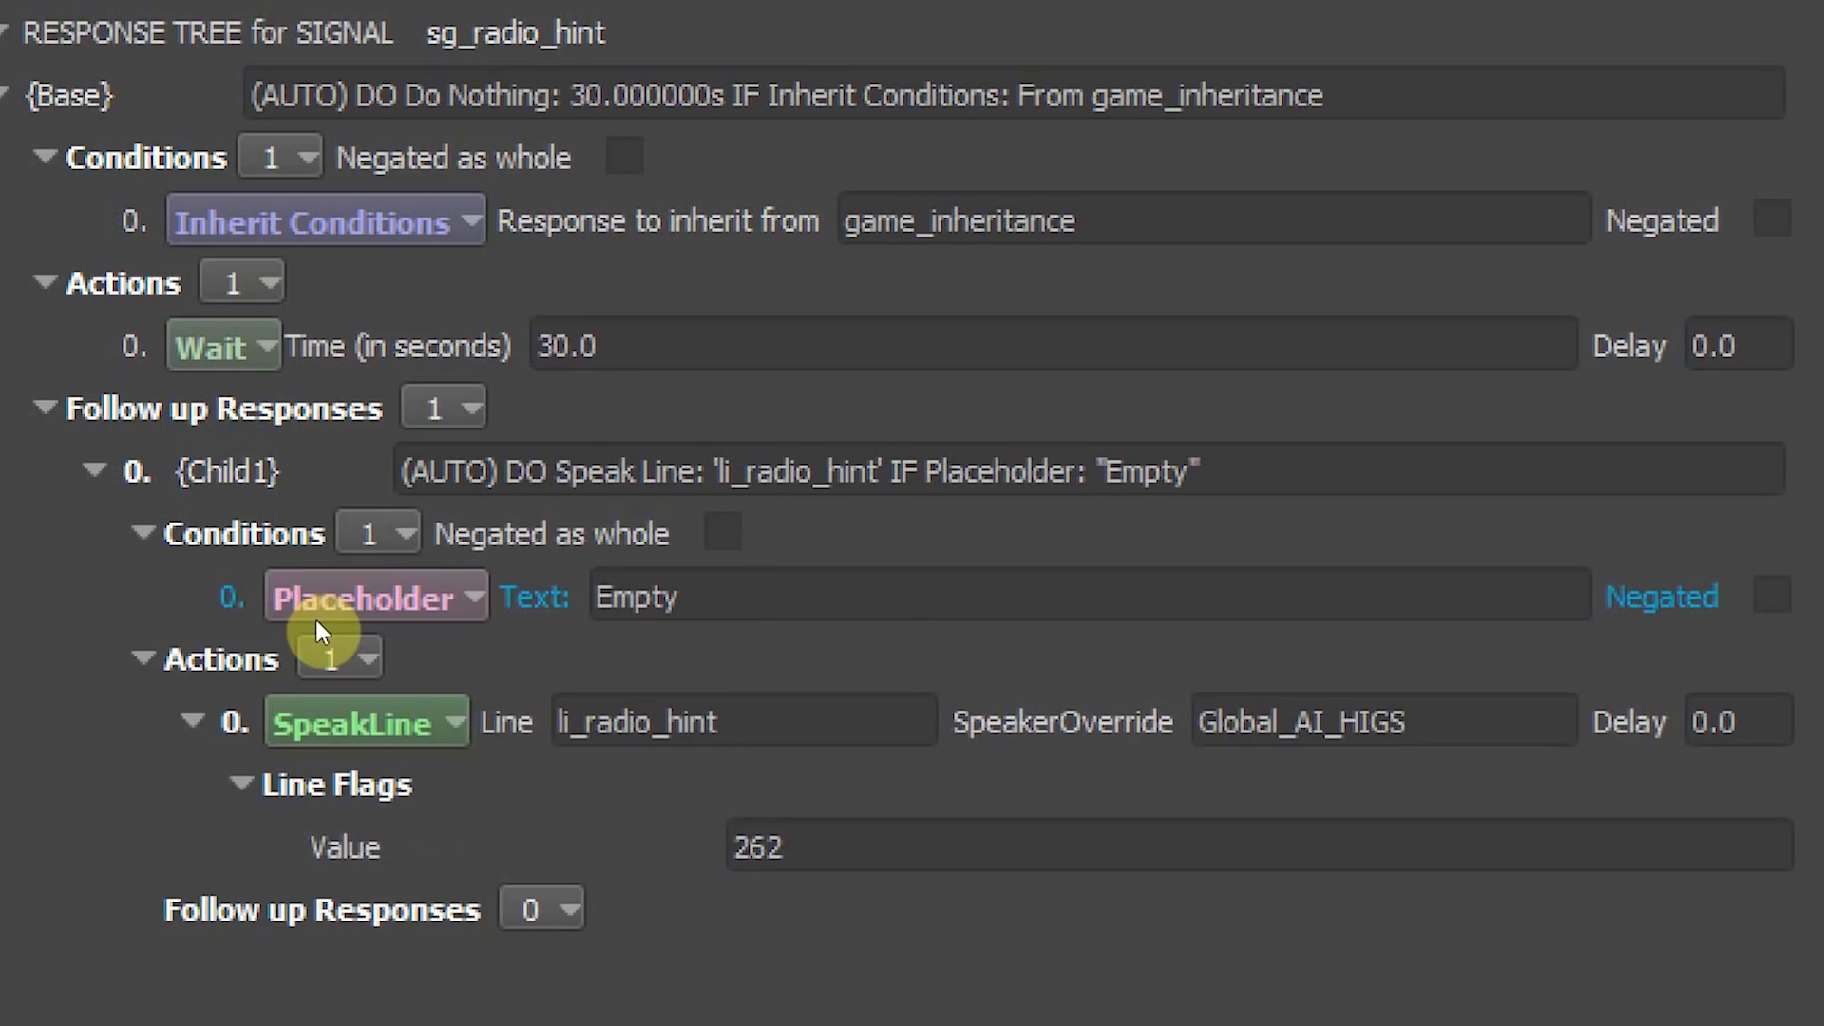
left_click(316, 617)
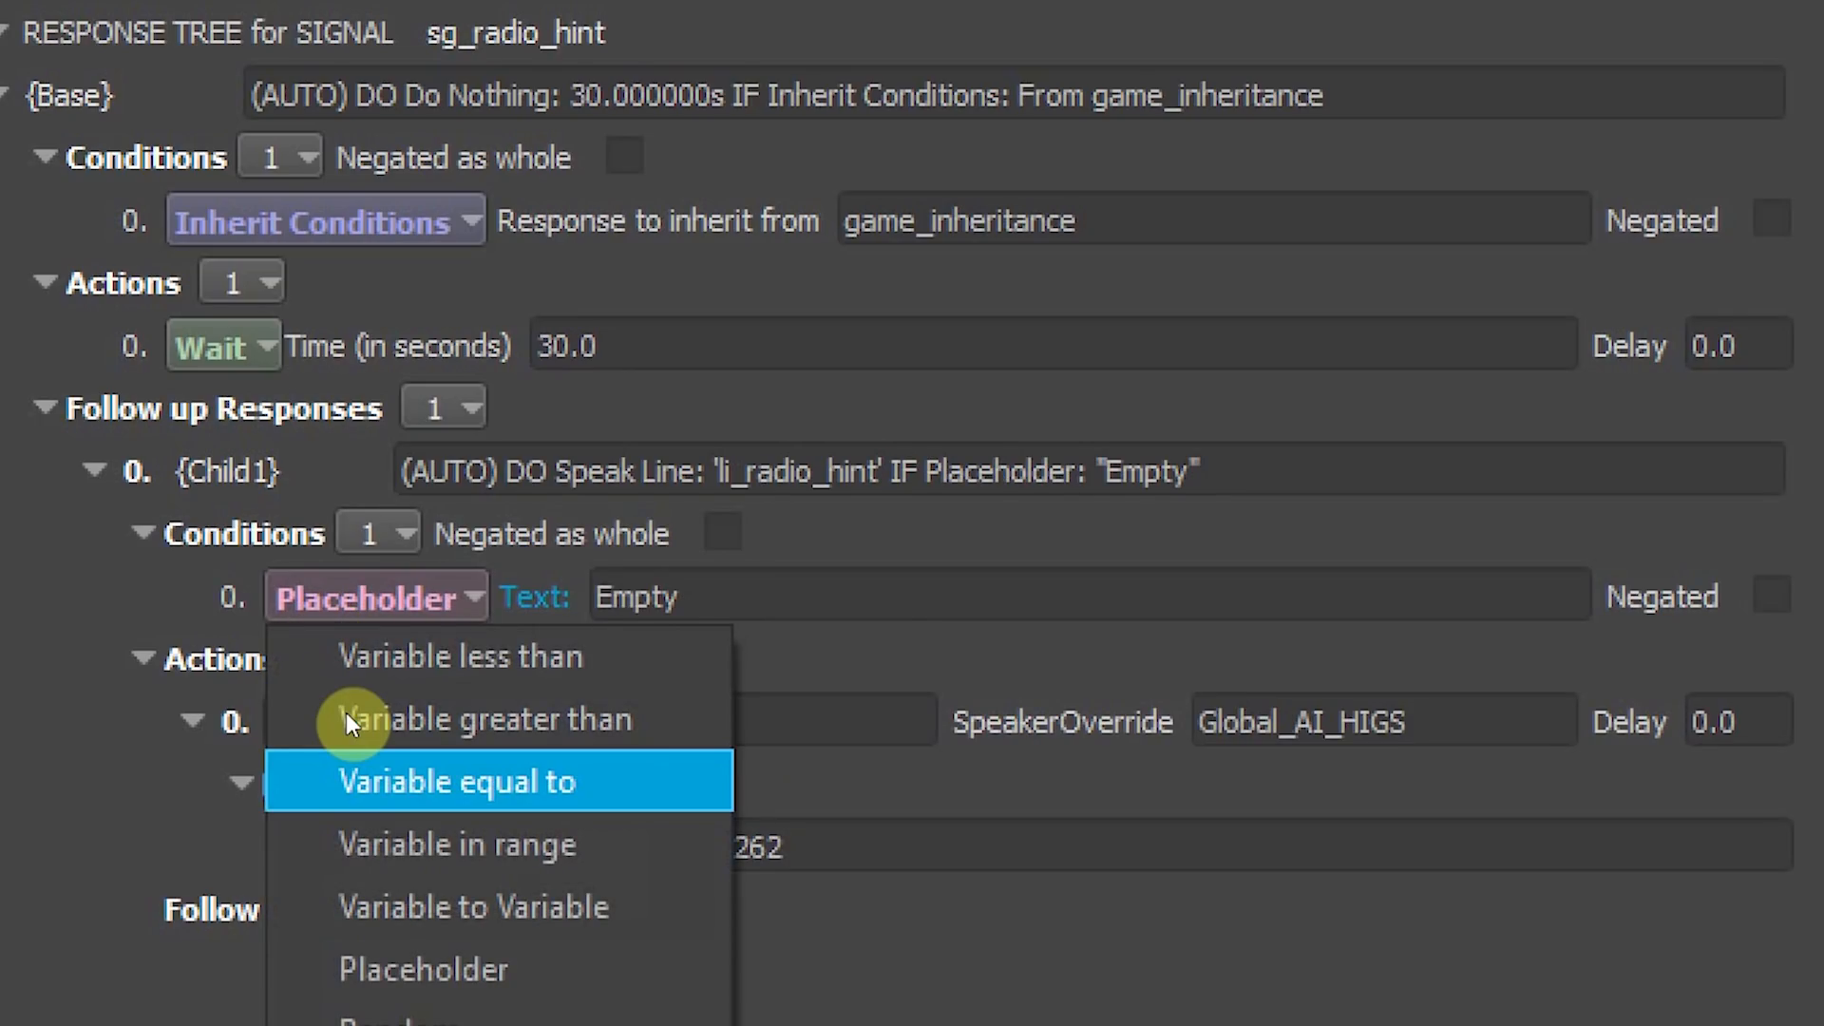
key("Return")
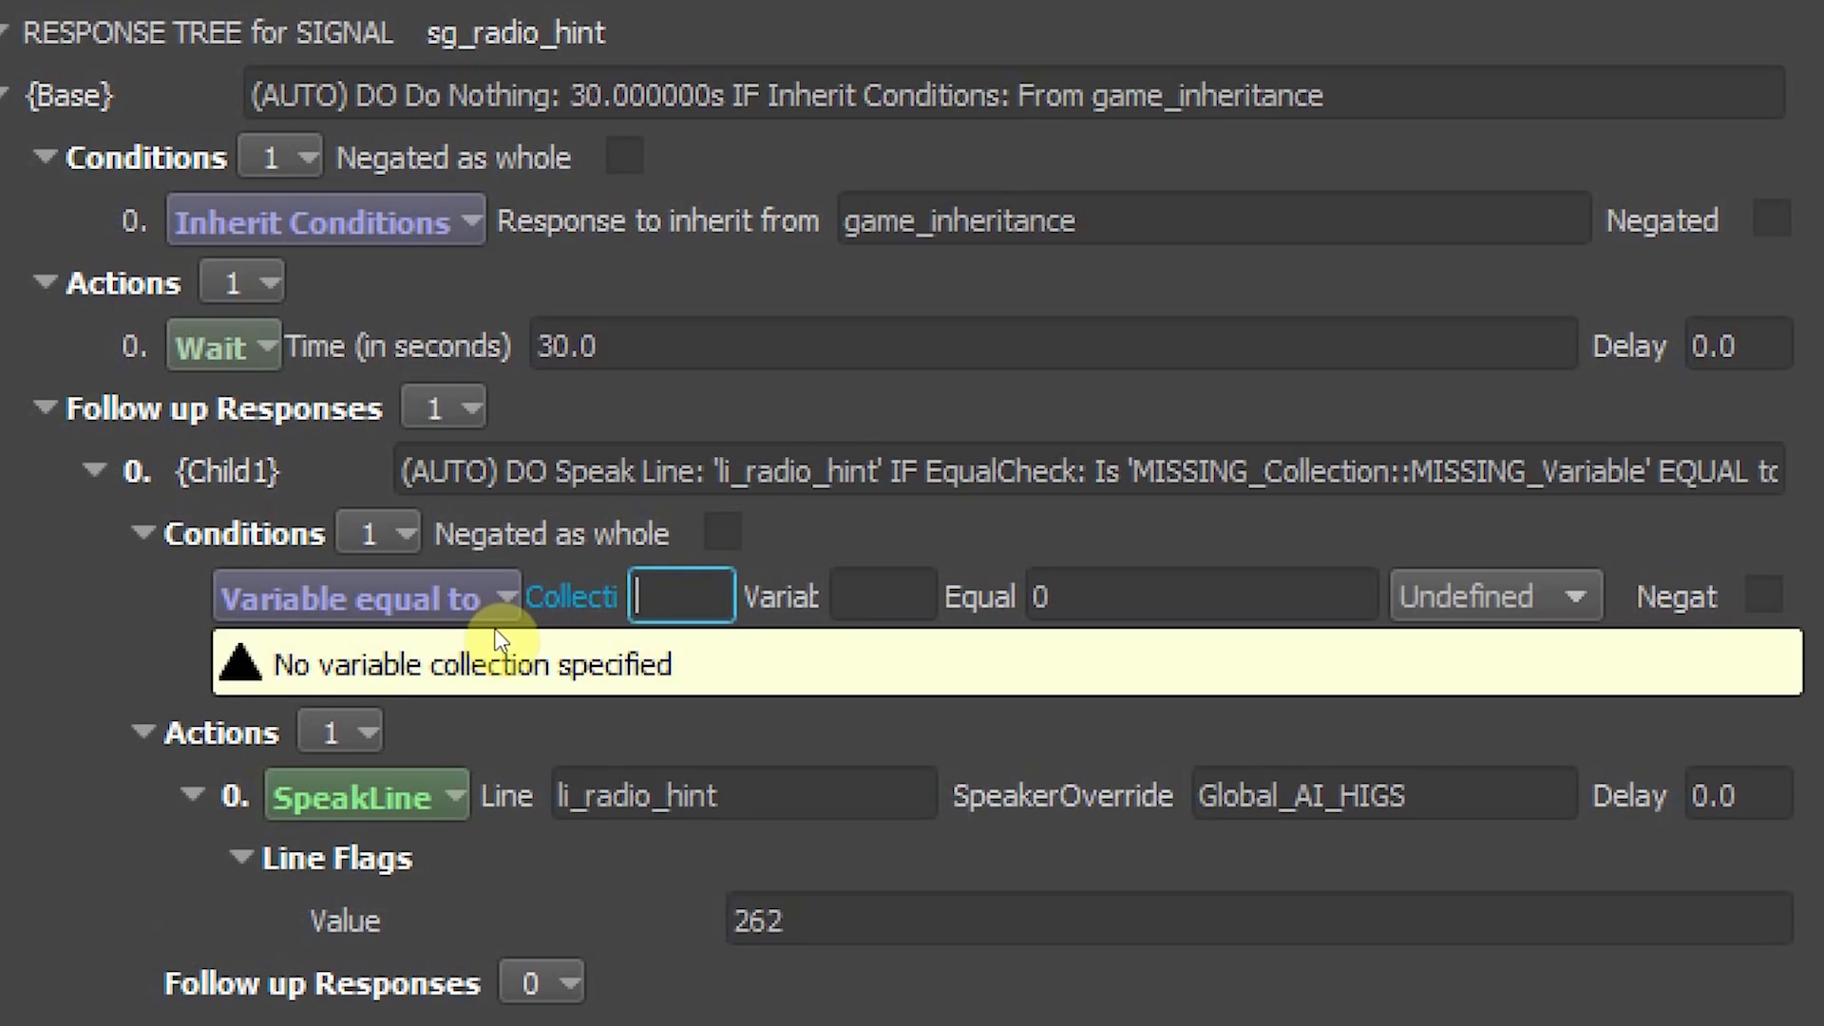
Step: Make the new condition check the radio_done variable in the Global collection against the value 0
type("Globak")
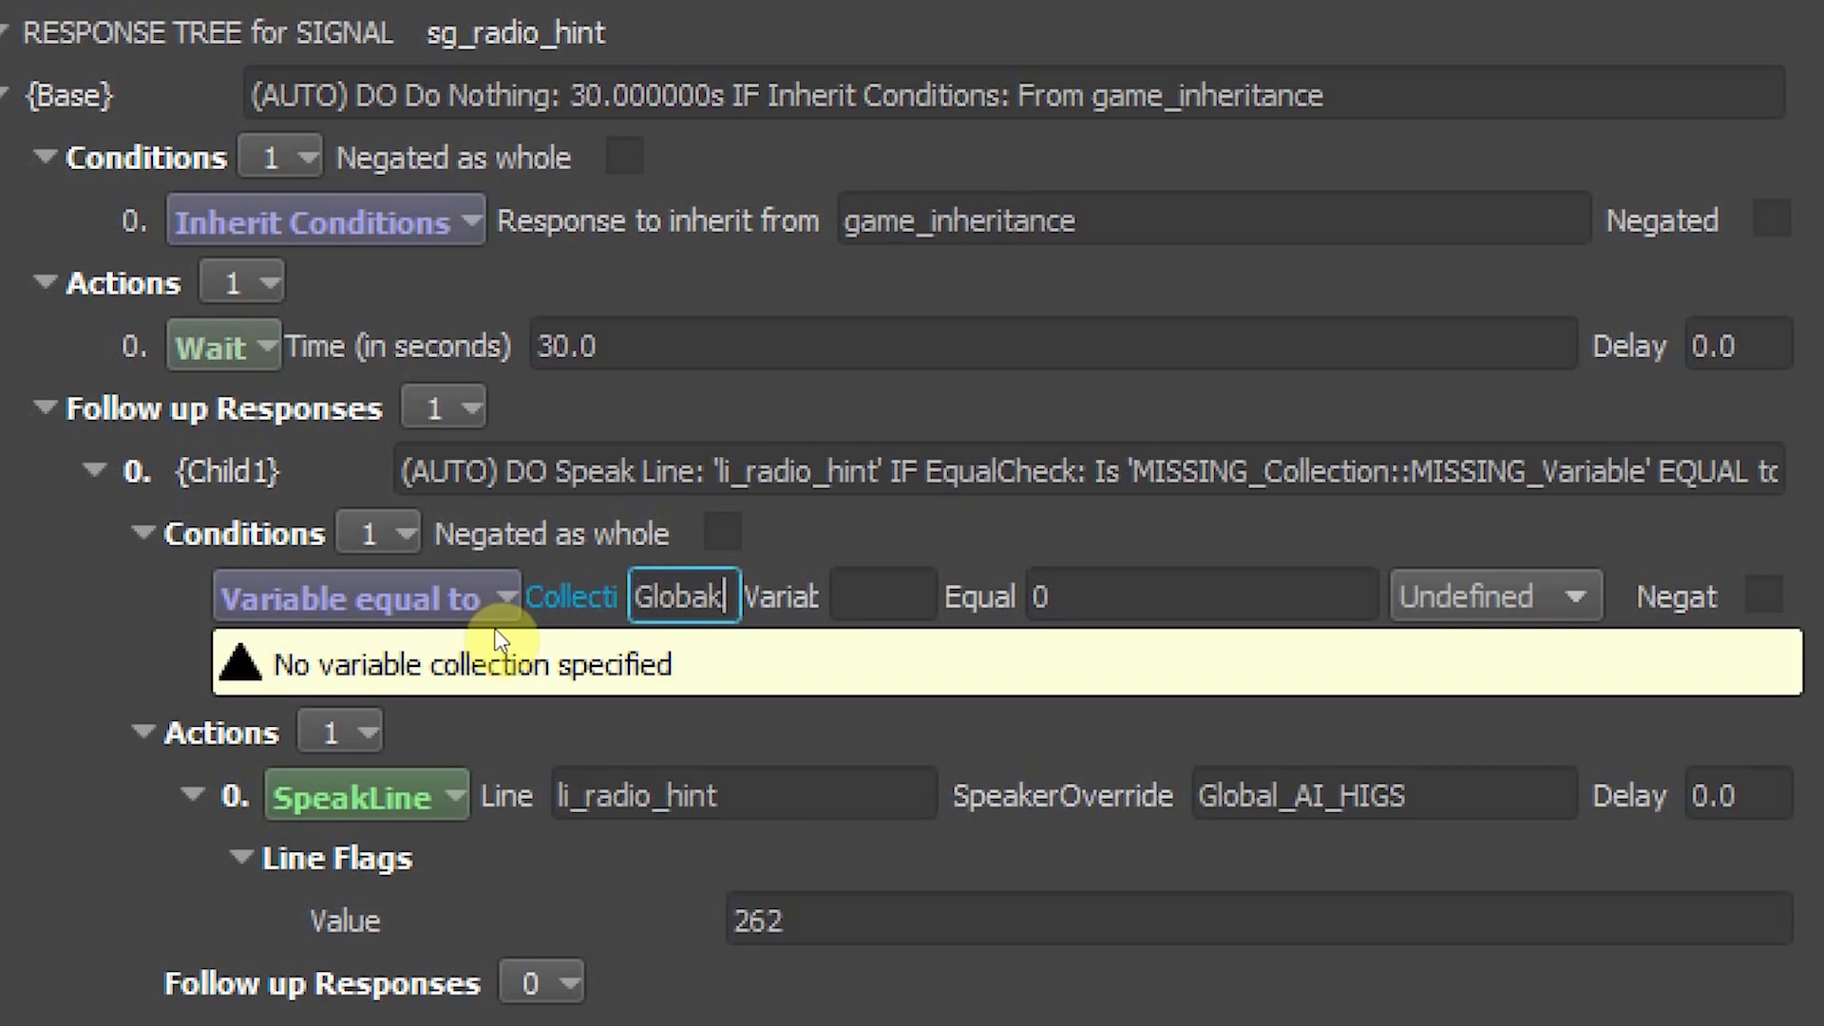
key("BackSpace")
type("l")
key("Tab")
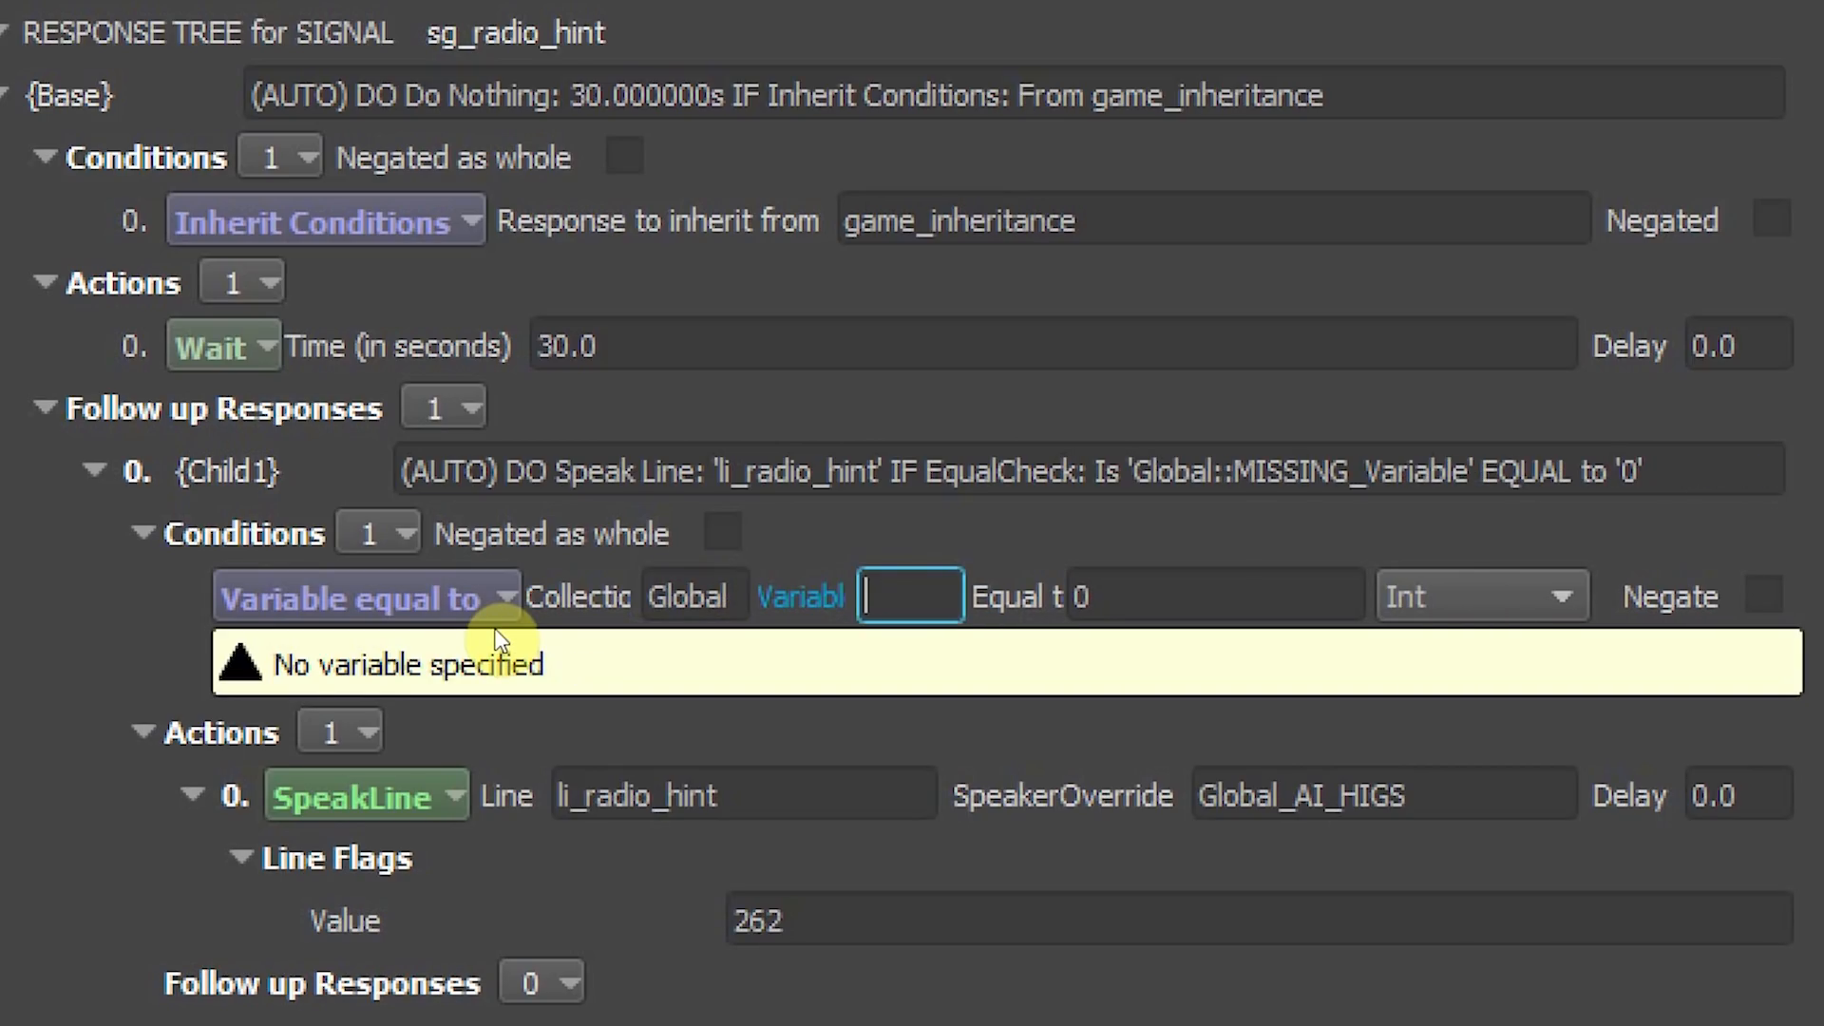
type("radio_done")
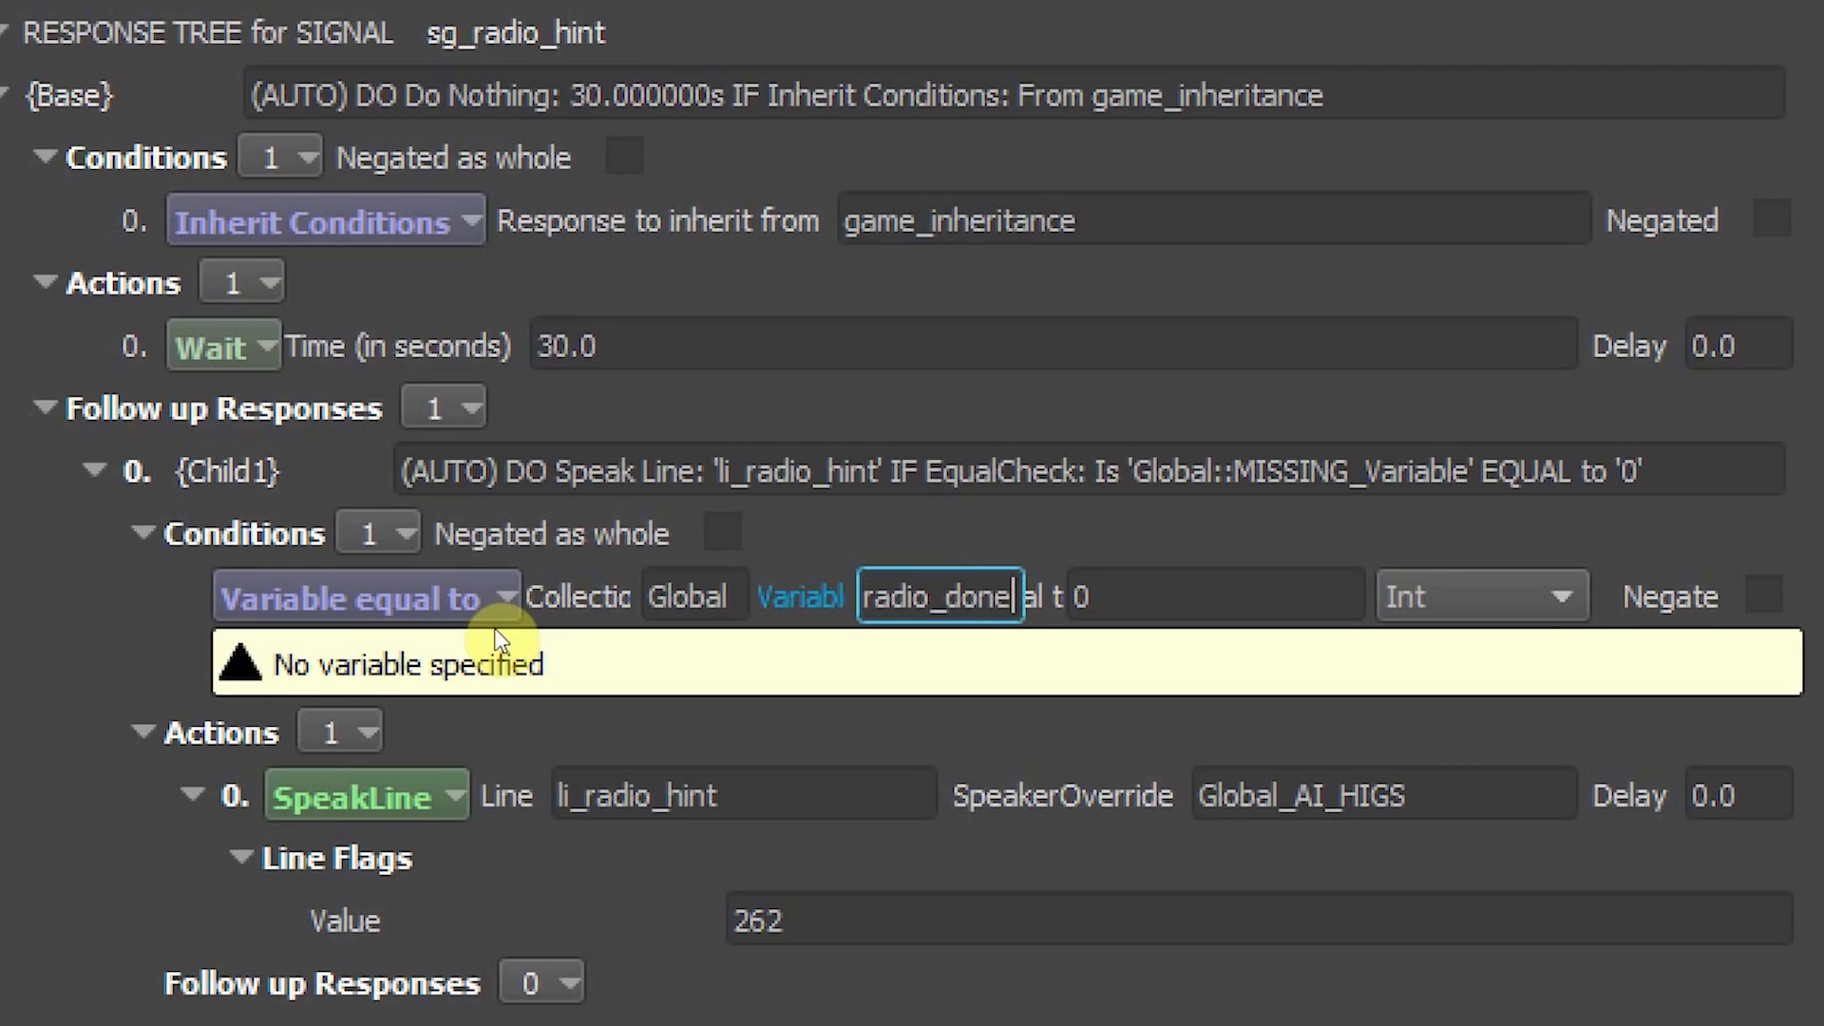
key("Tab")
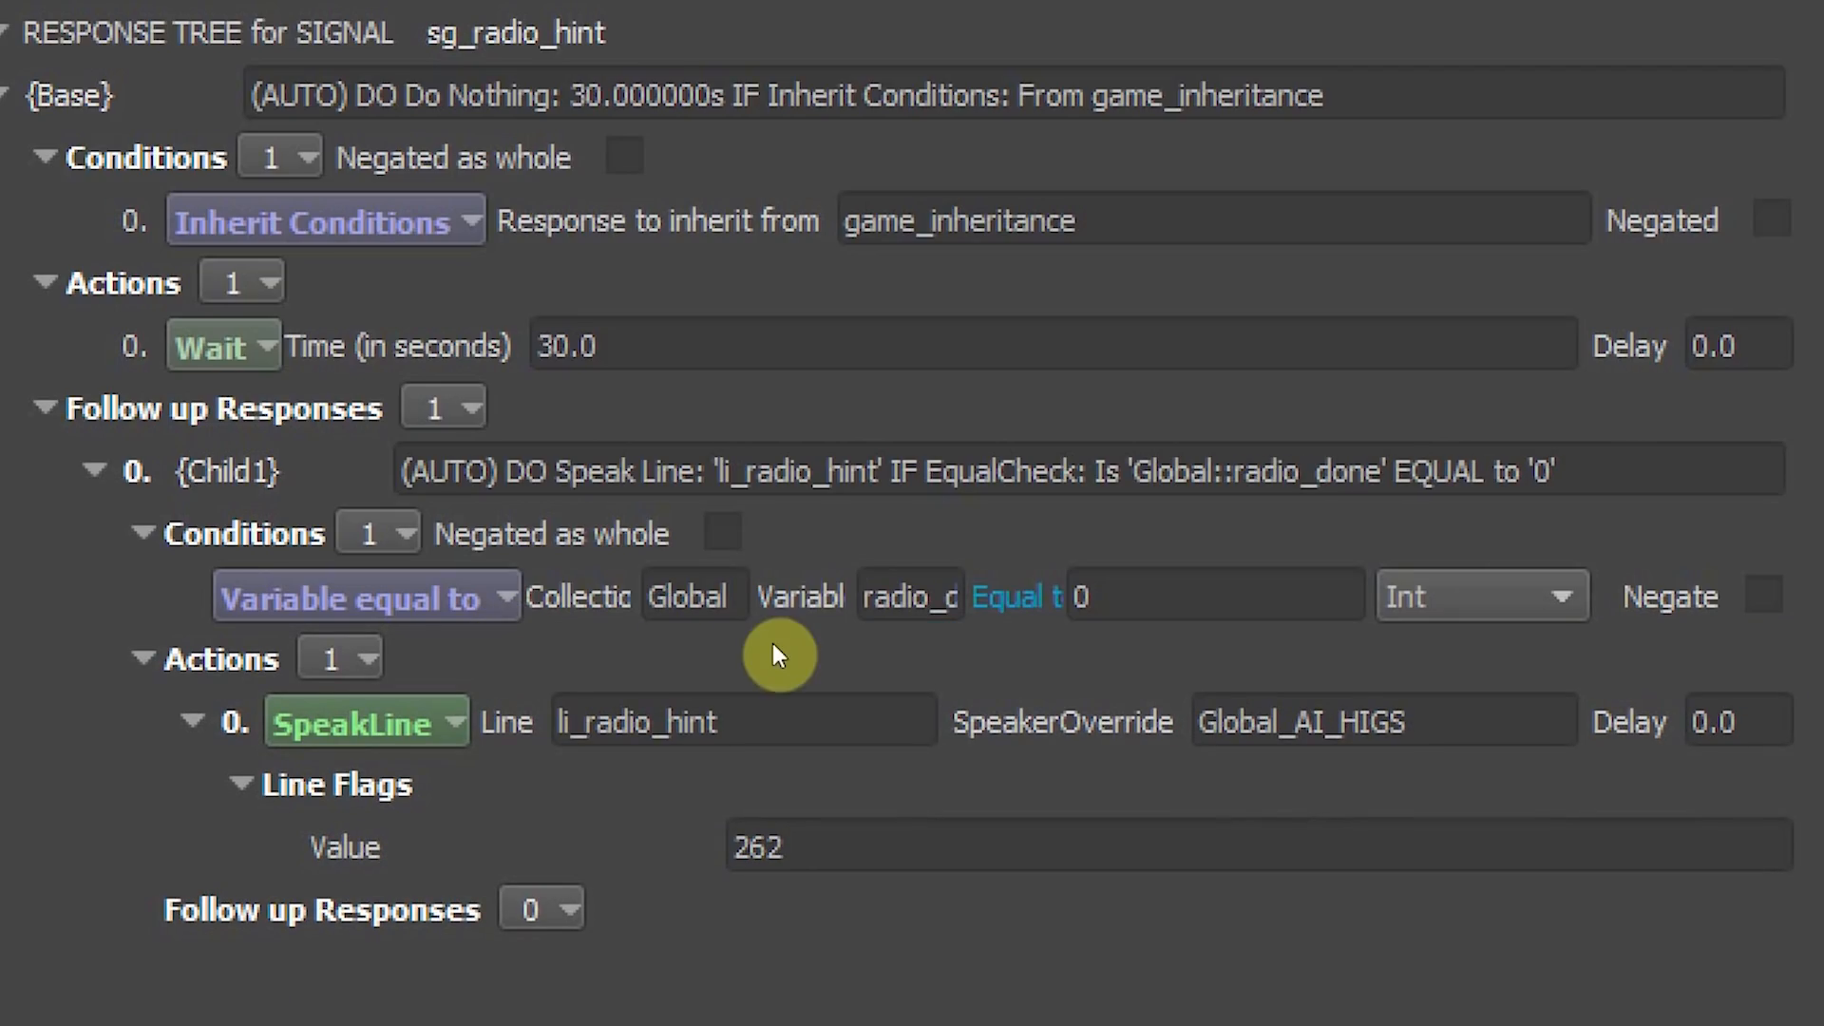
key("Tab")
left_click_drag(1048, 678, 1298, 679)
Step: Add a Variable equal to condition to the second follow-up response, Child2
left_click(308, 662)
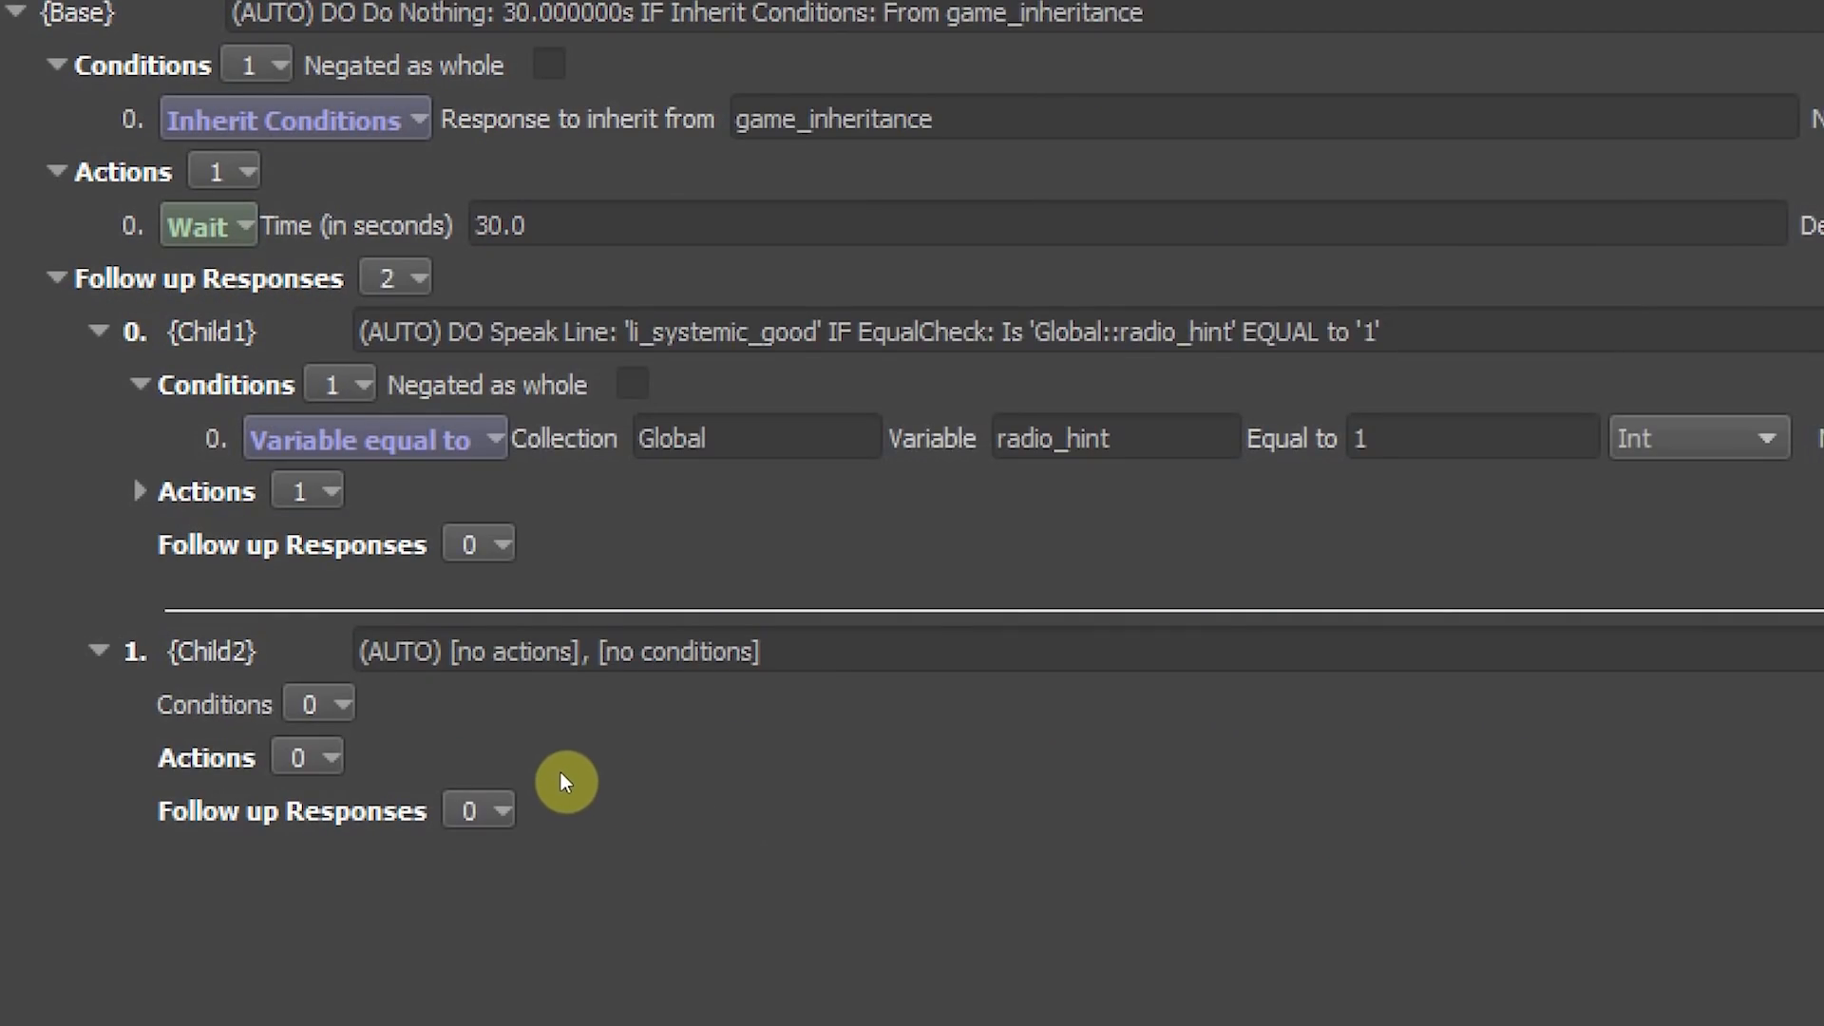
left_click(561, 773)
left_click(573, 787)
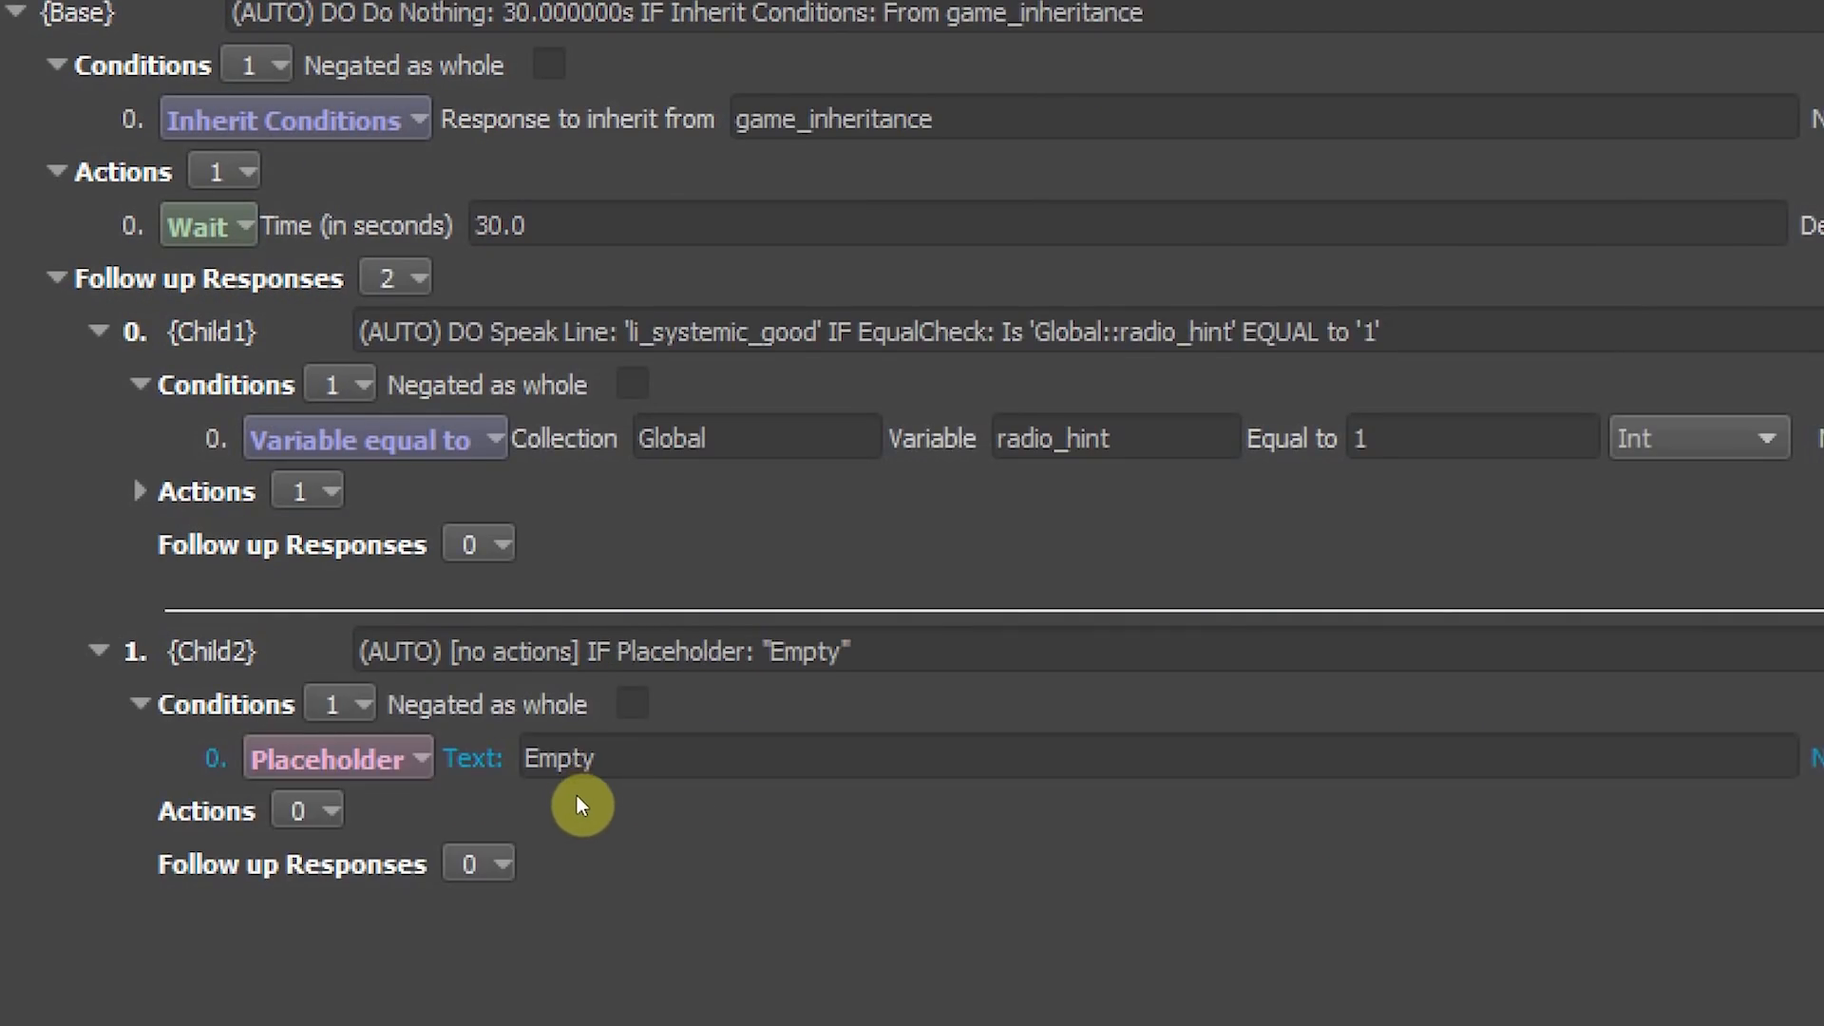
left_click(623, 913)
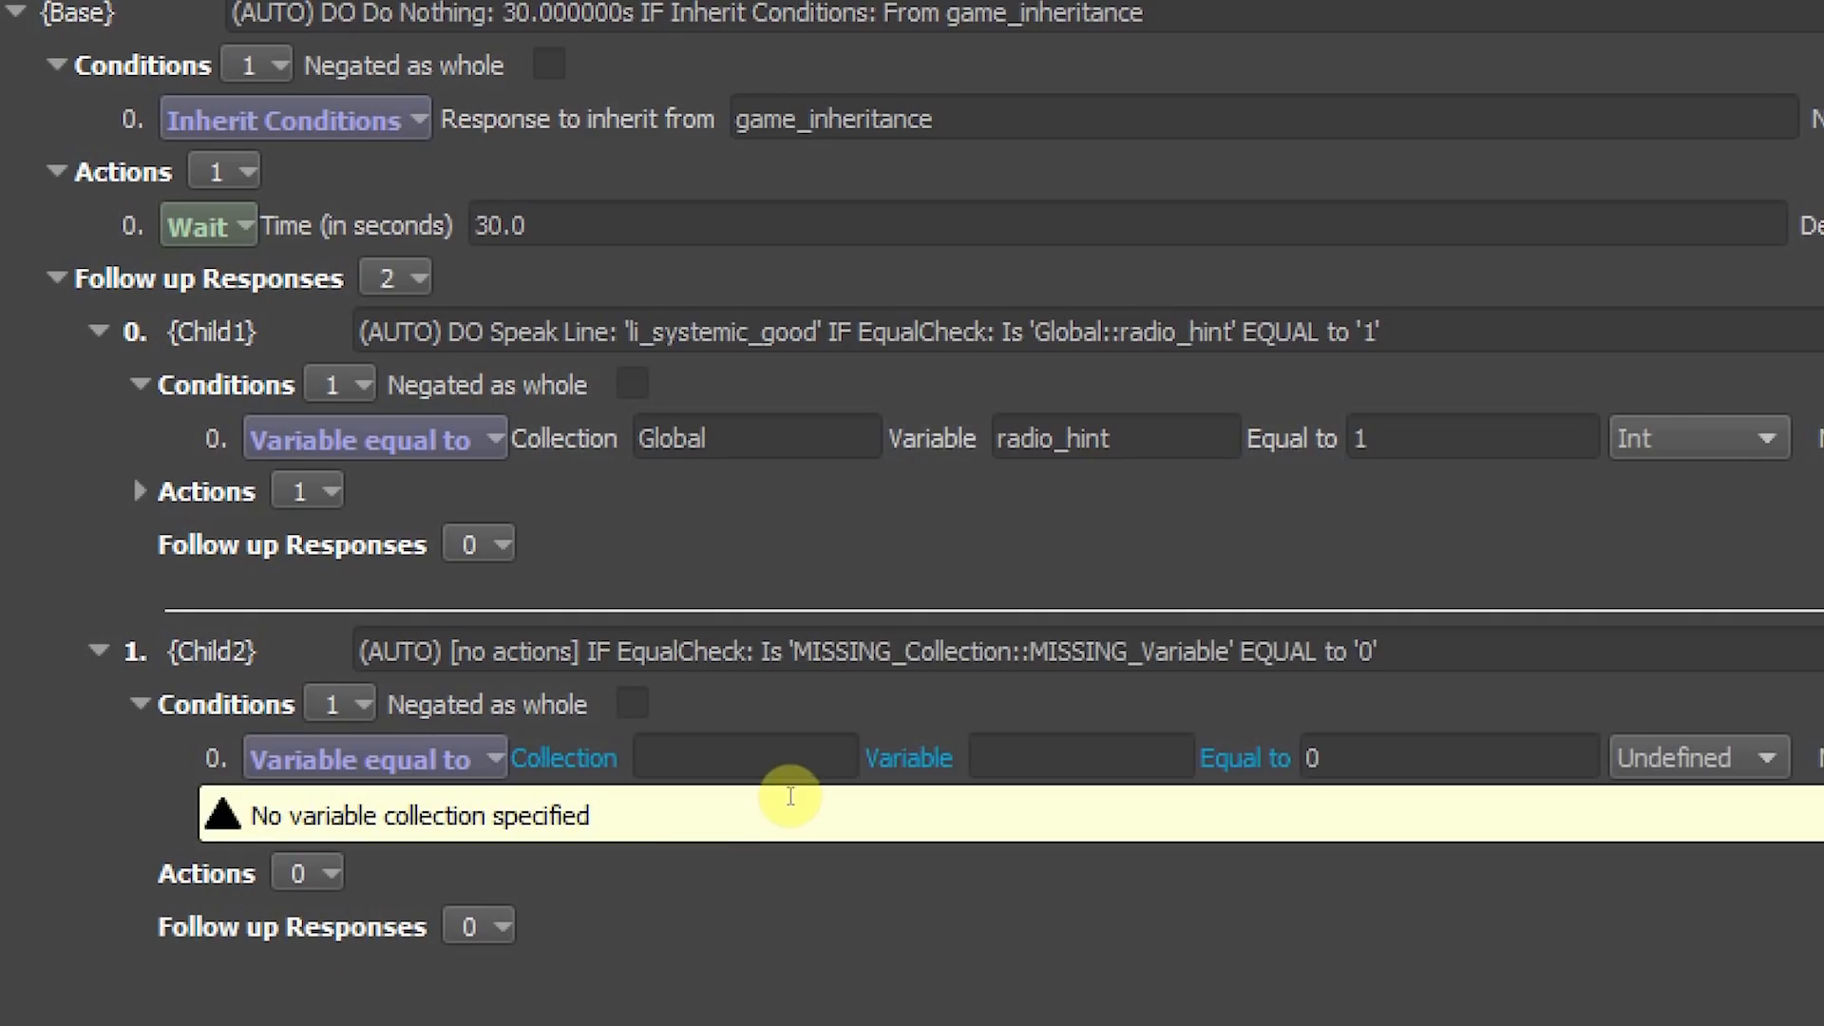
Step: Make the Child2 condition check that the radio_done variable in the Global collection equals 1
left_click(790, 794)
type("Global")
key("Tab")
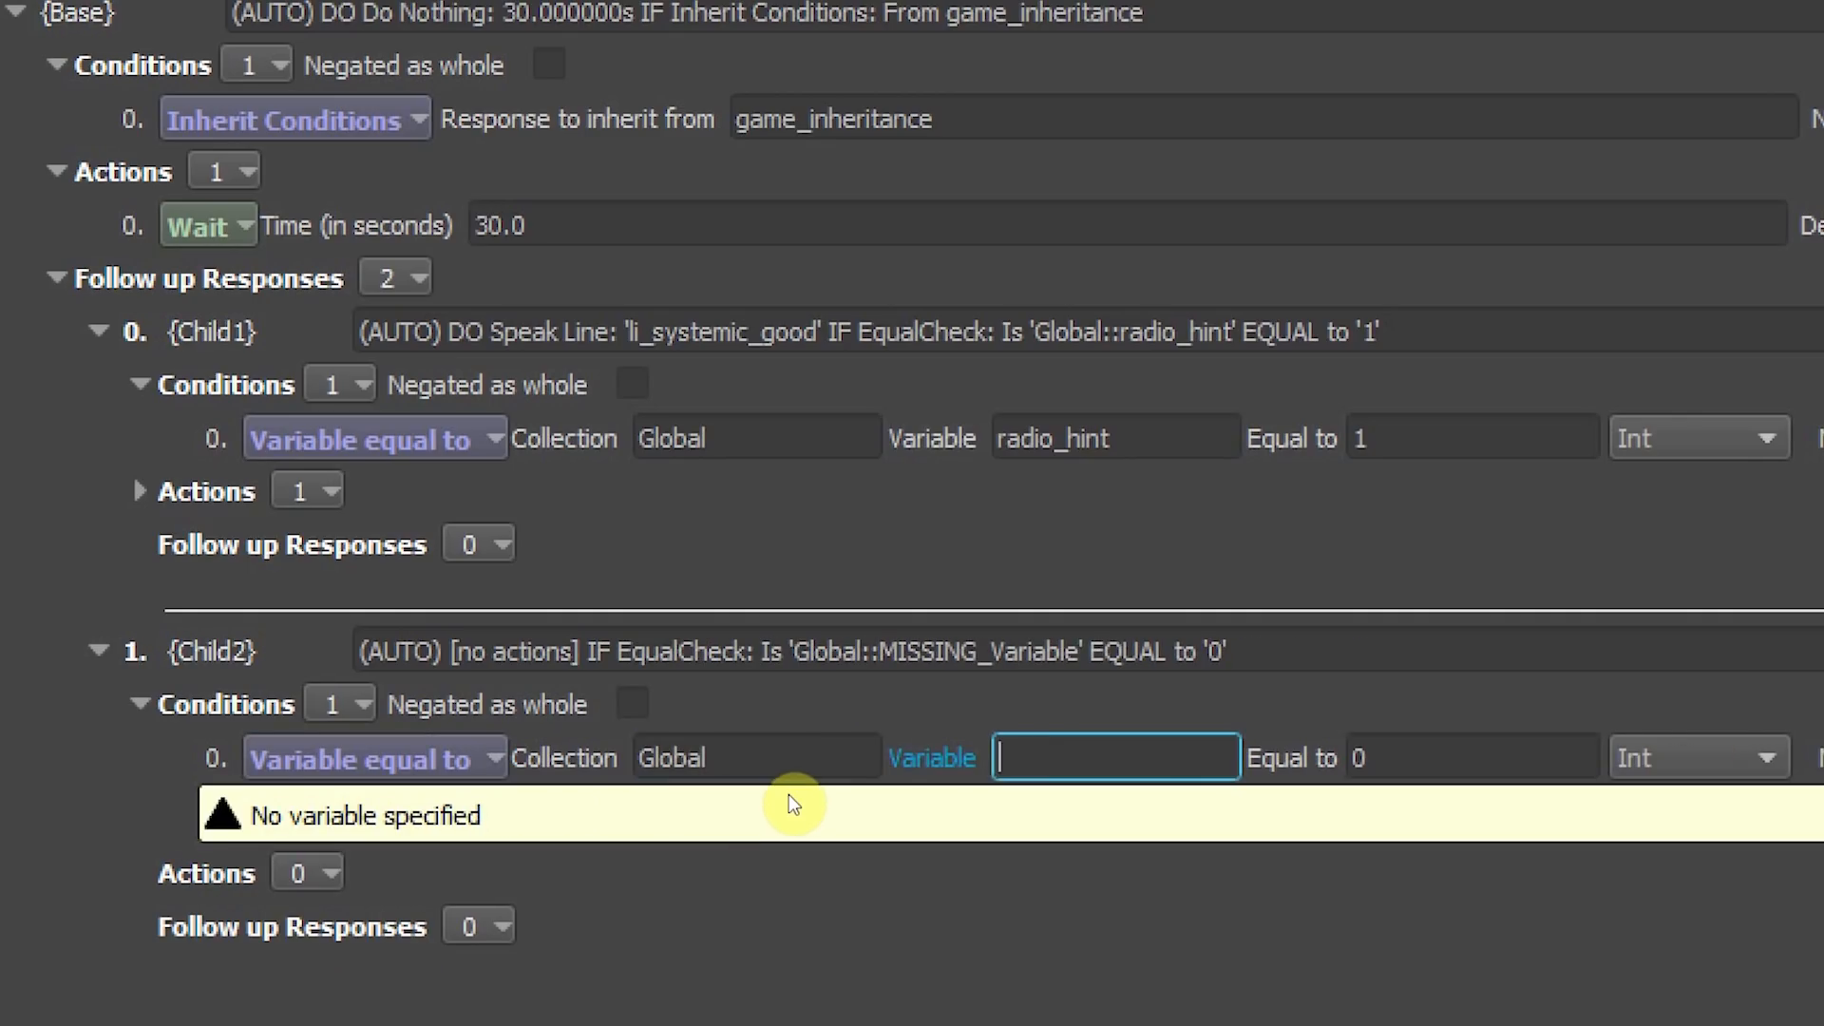
type("radio_done")
key("Tab")
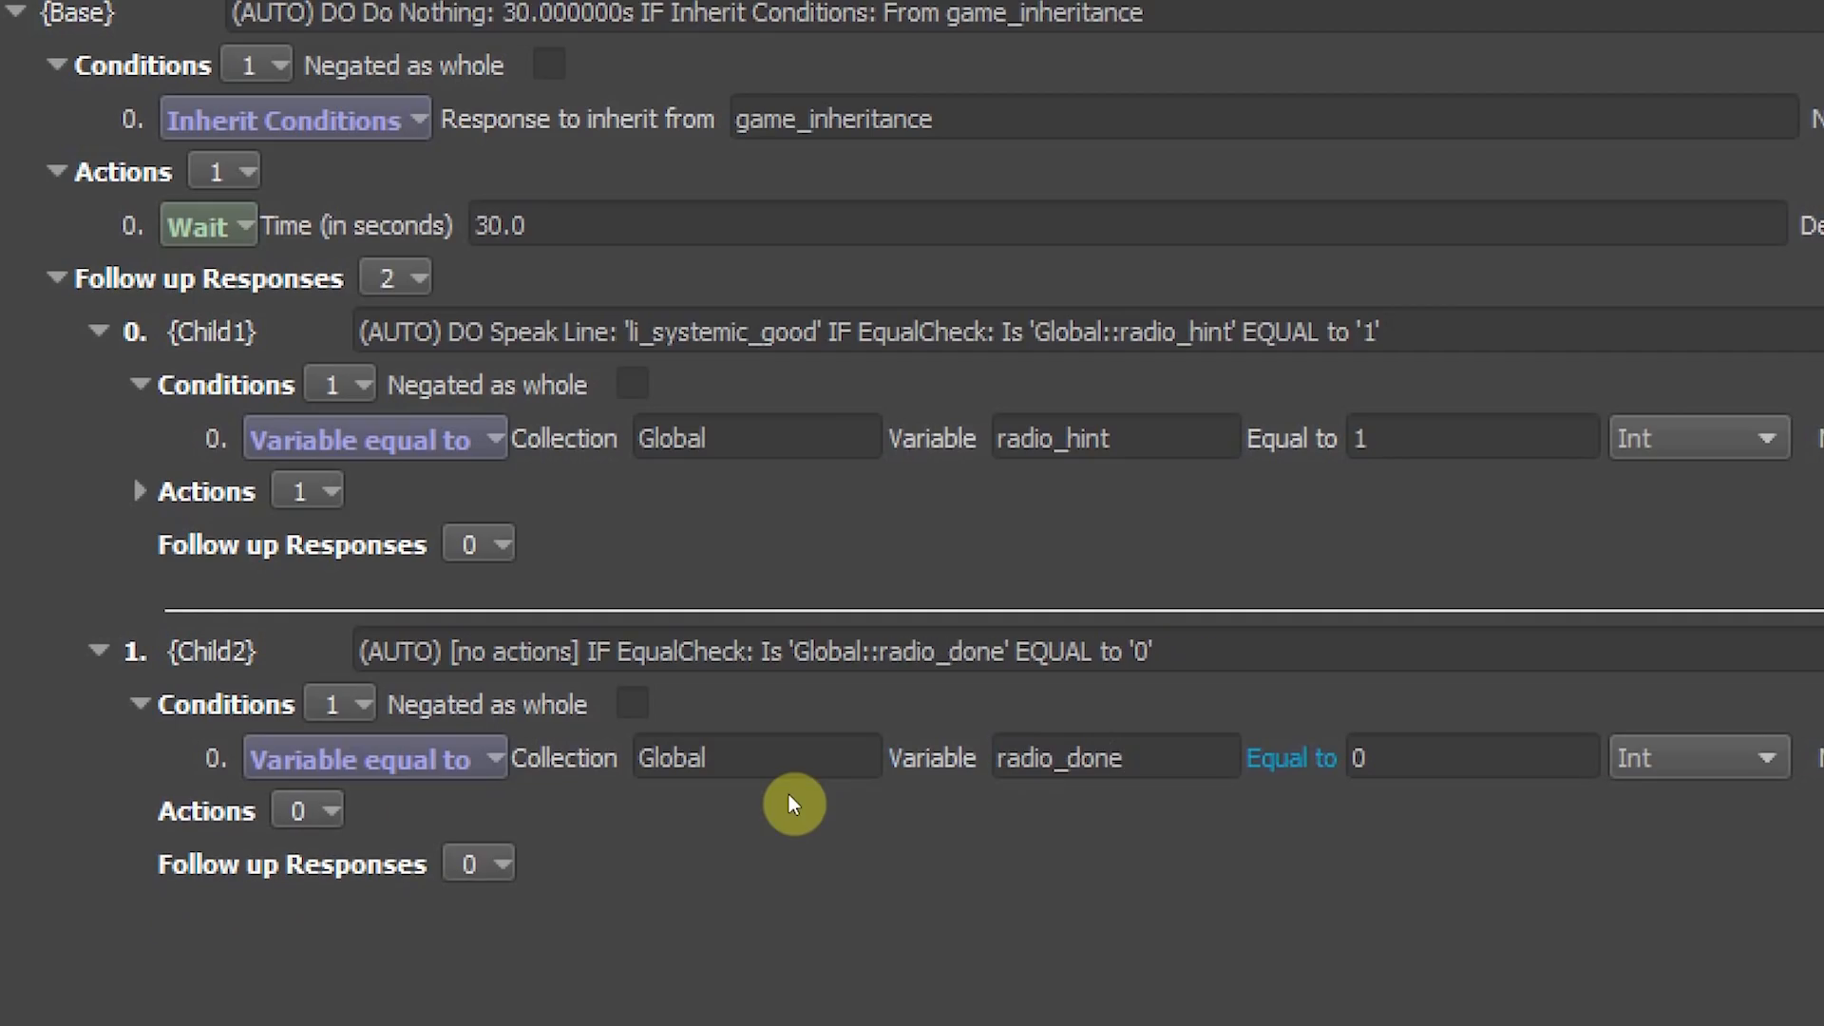
type("1")
key("Tab")
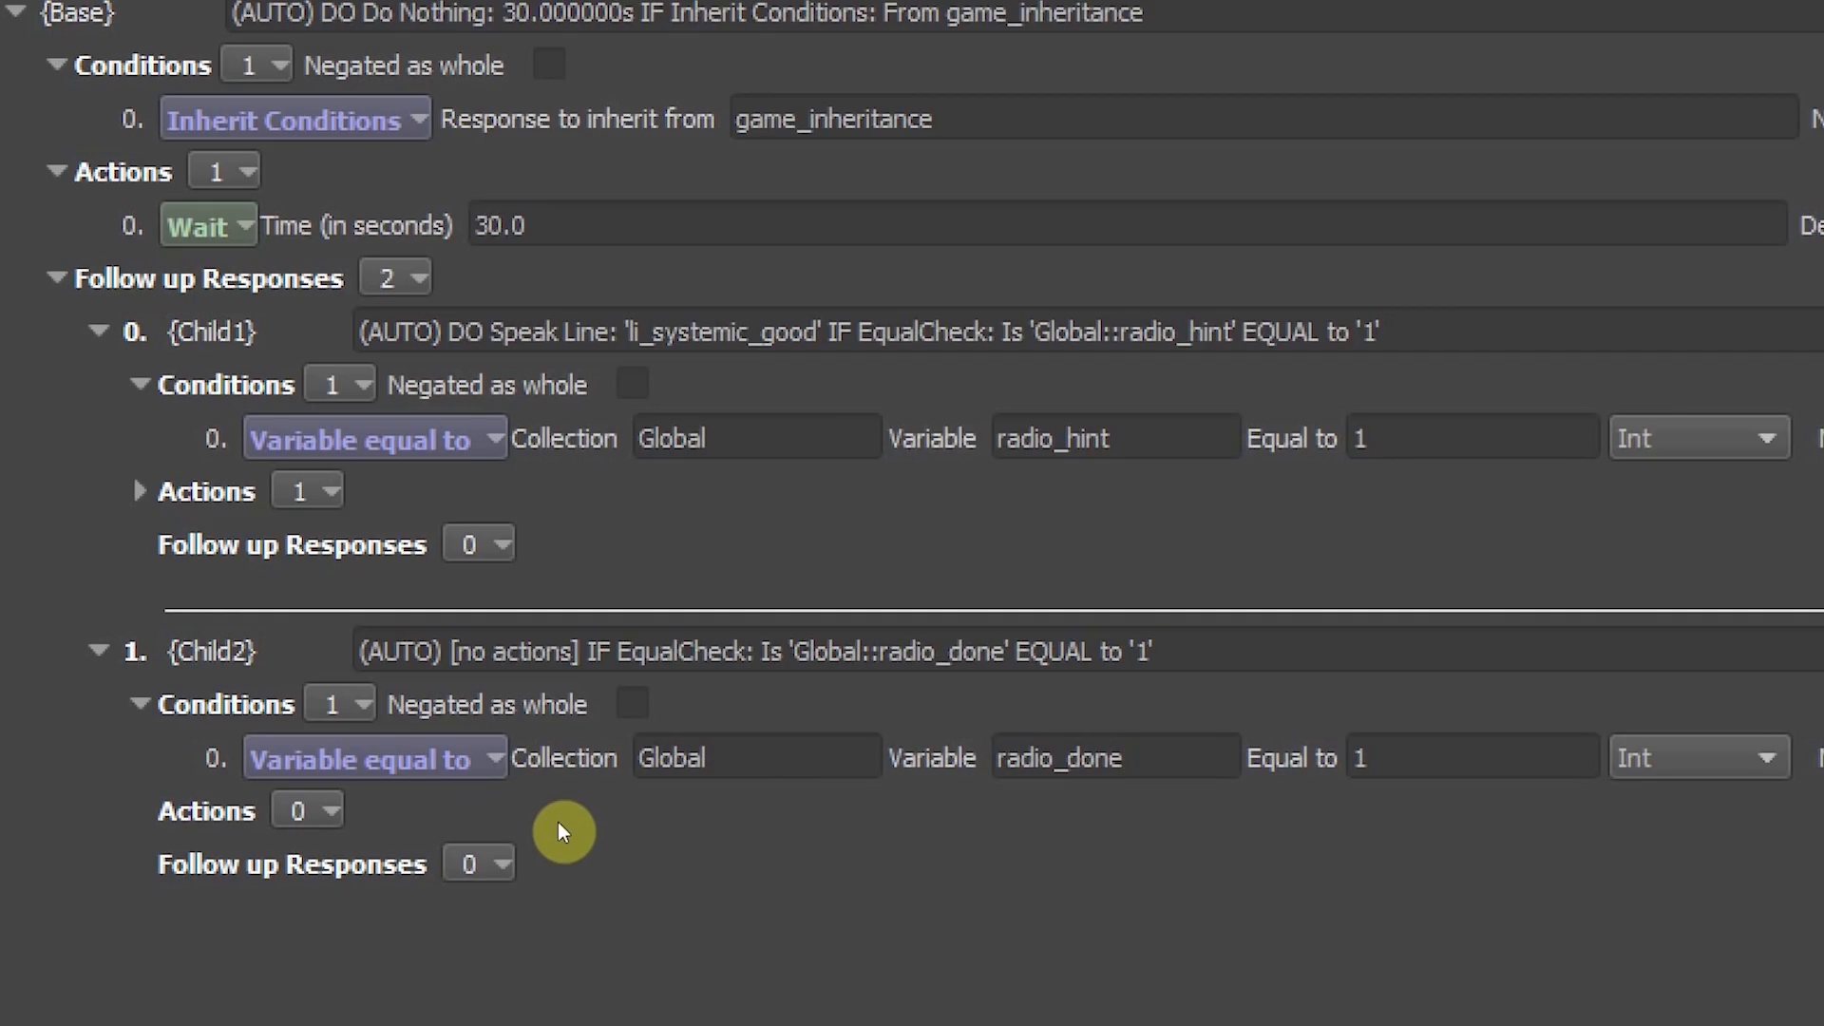
Step: Add a SpeakLine action to Child2 that speaks the line li_systemic_good
right_click(559, 824)
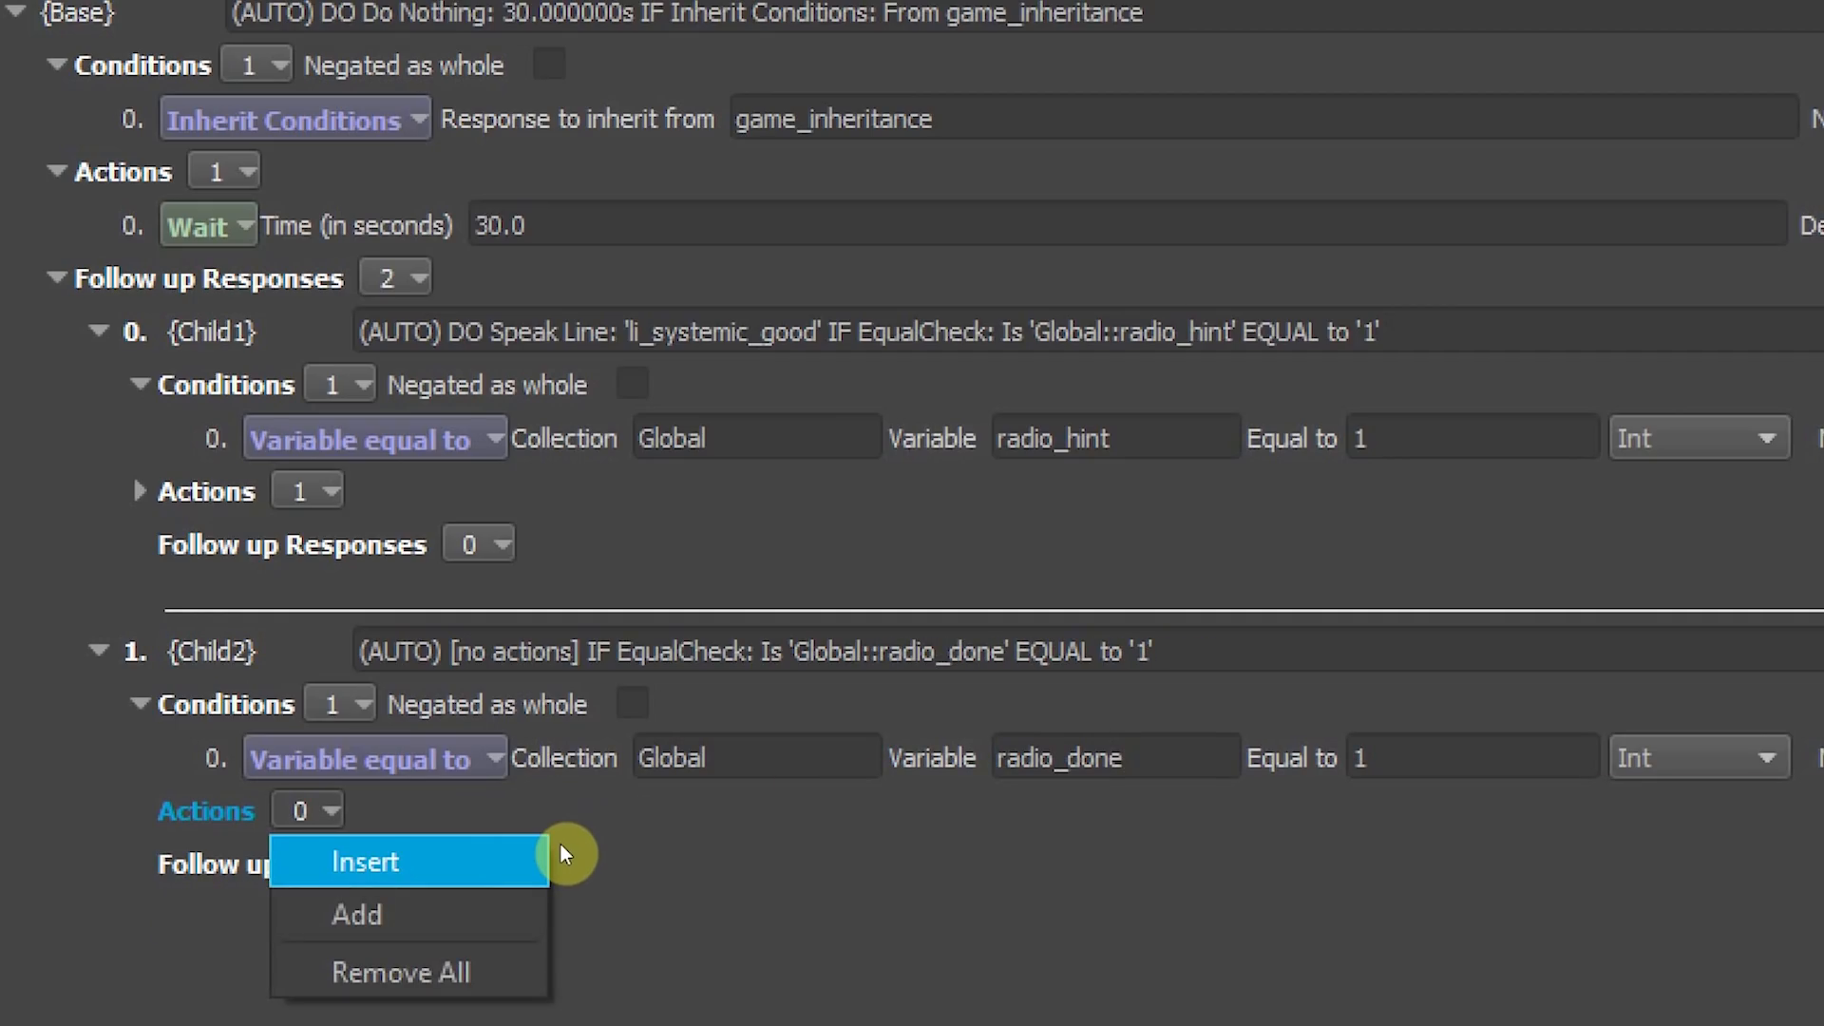
key("Return")
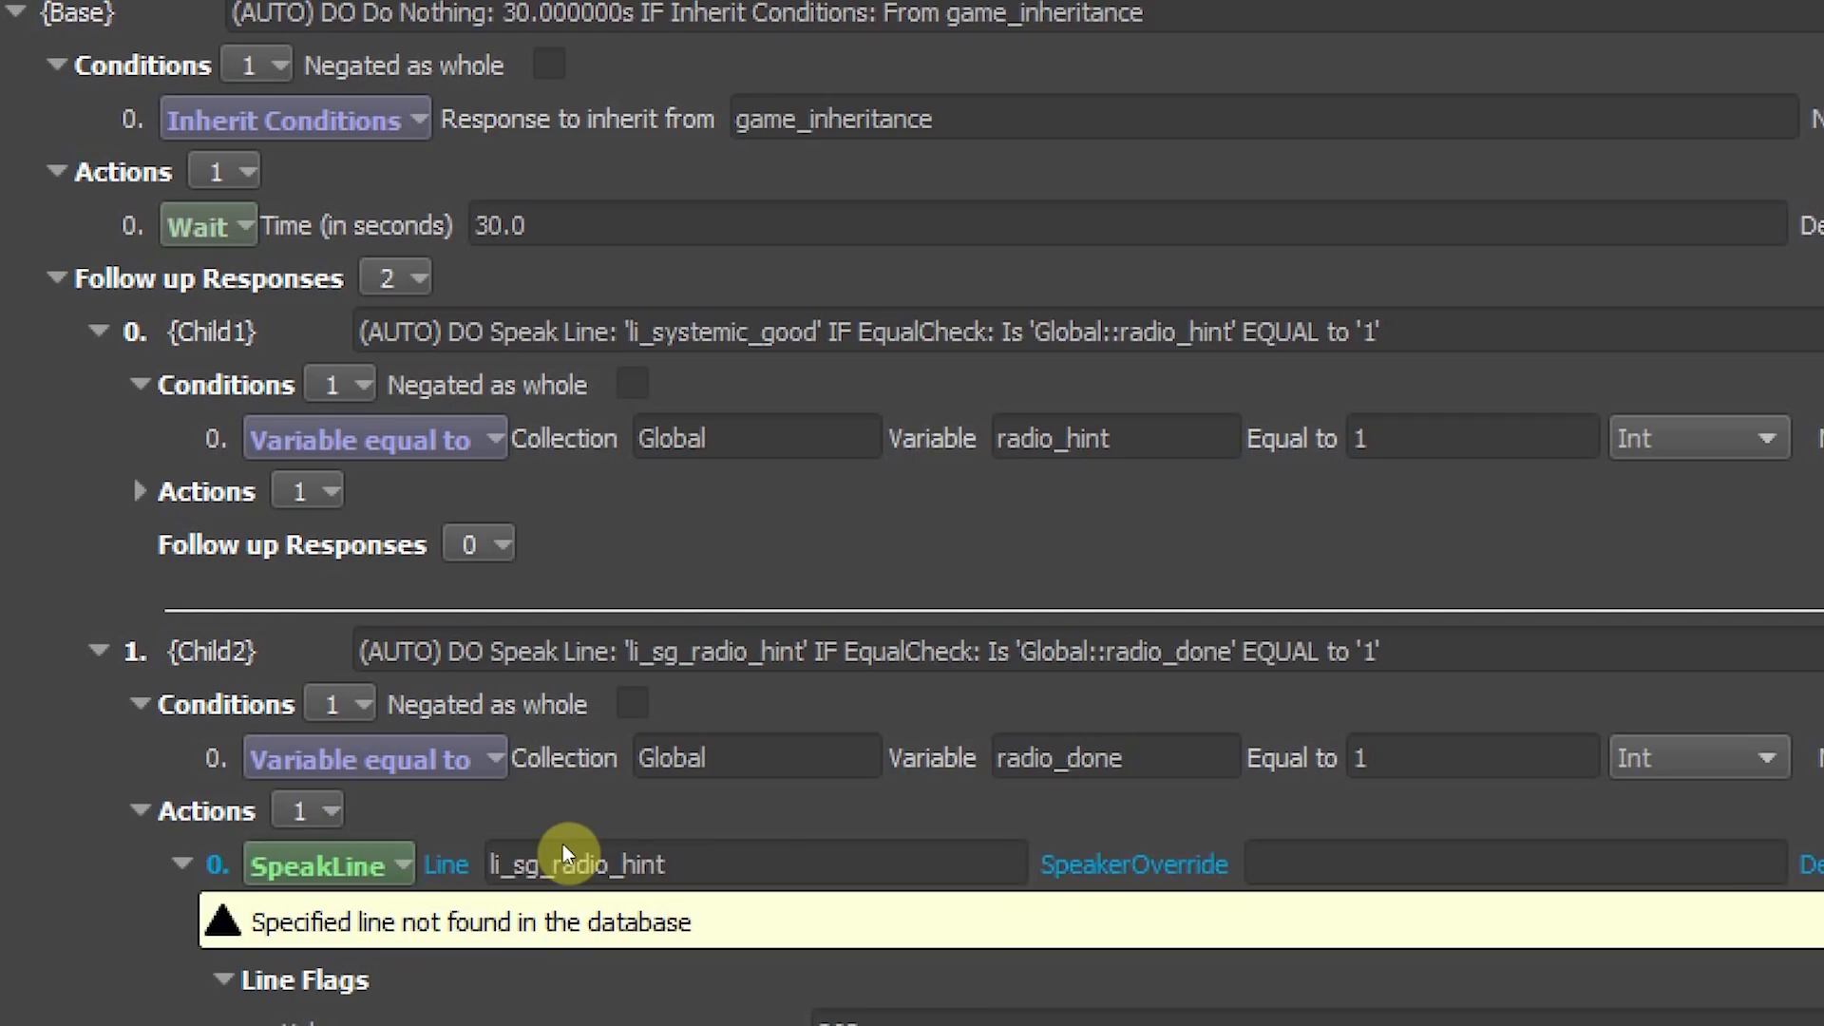
left_click(743, 855)
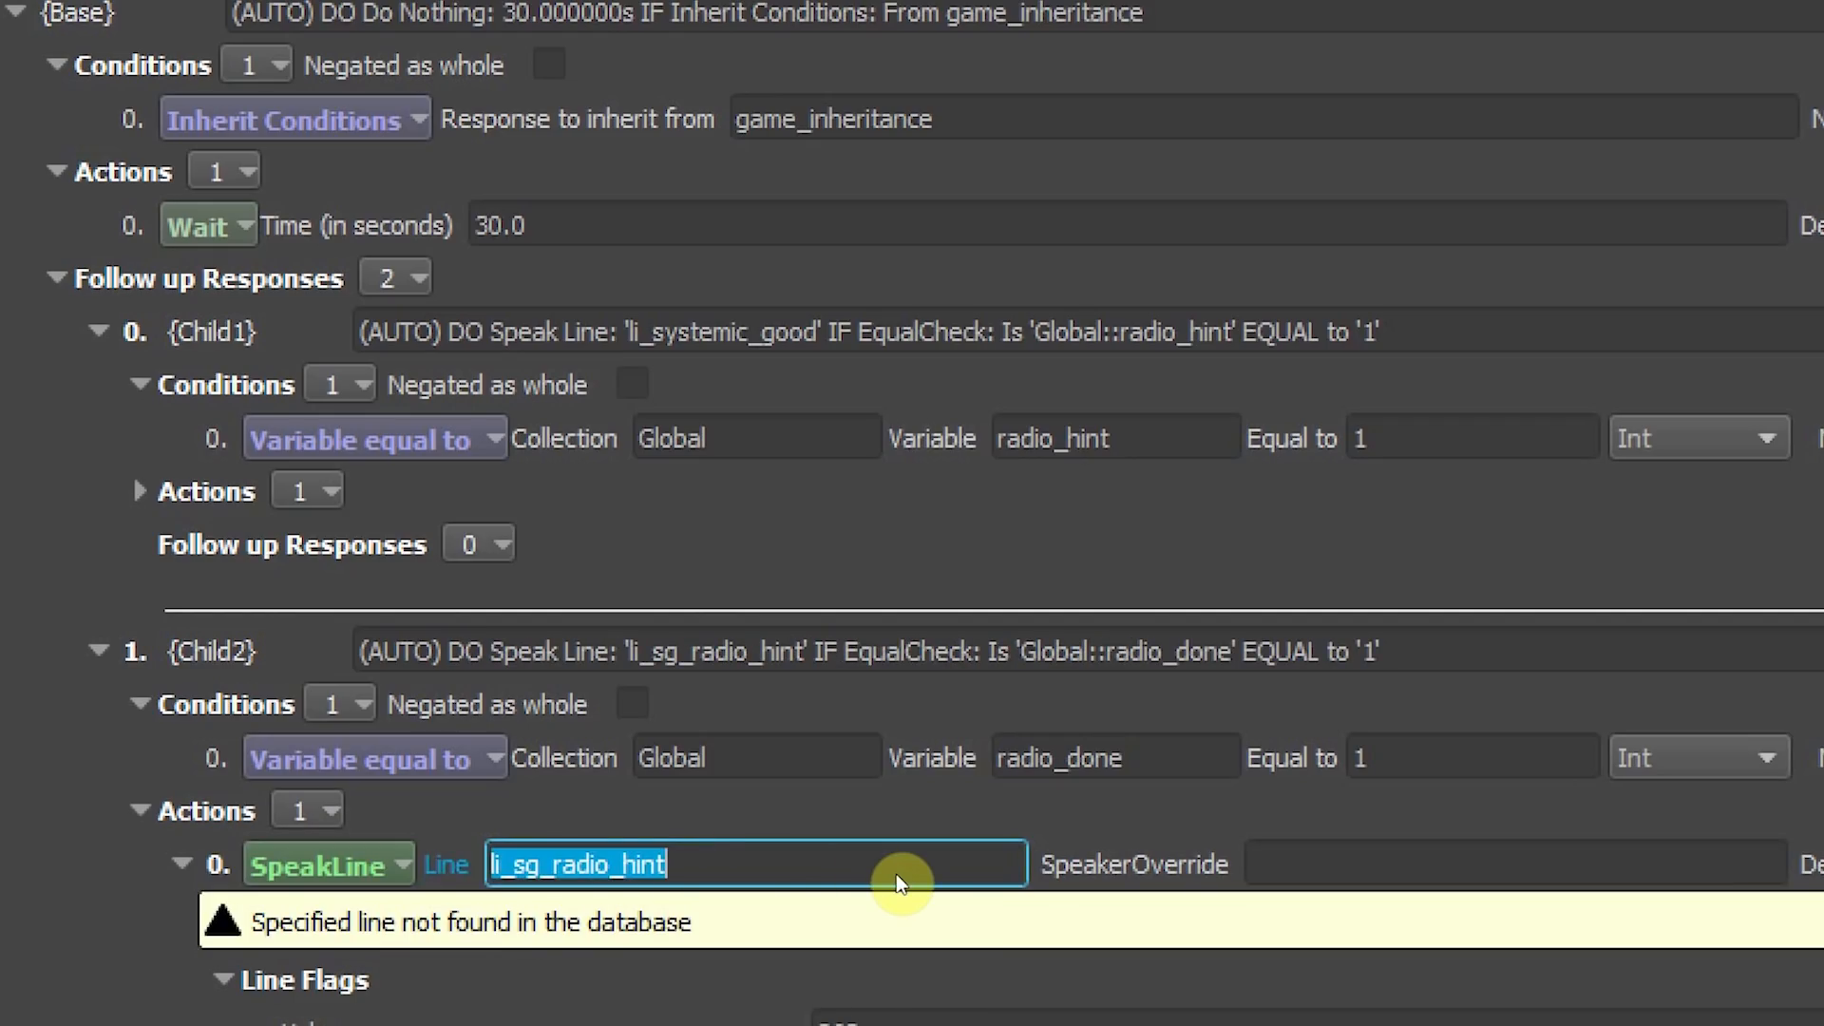
type("li_system")
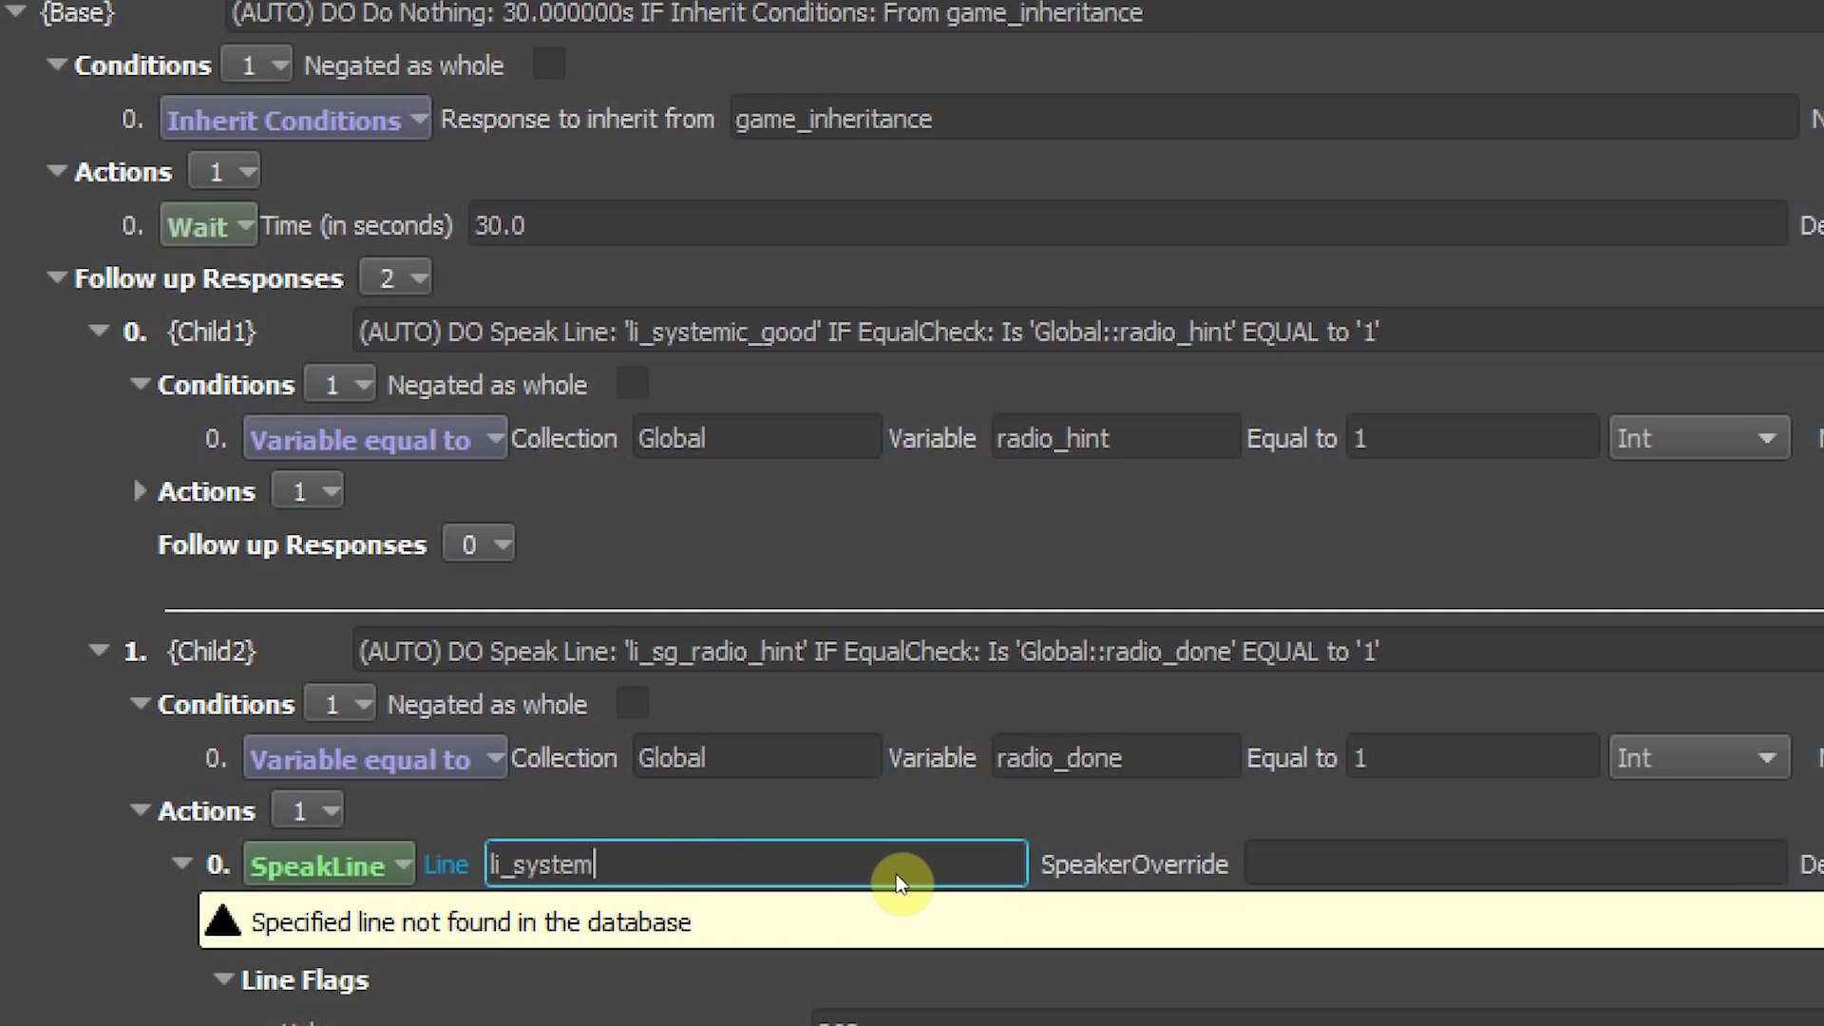
type("ic_good")
Step: Set the speaker override of Child2's SpeakLine action to Global_AI_HIGS and save the response
left_click(1127, 845)
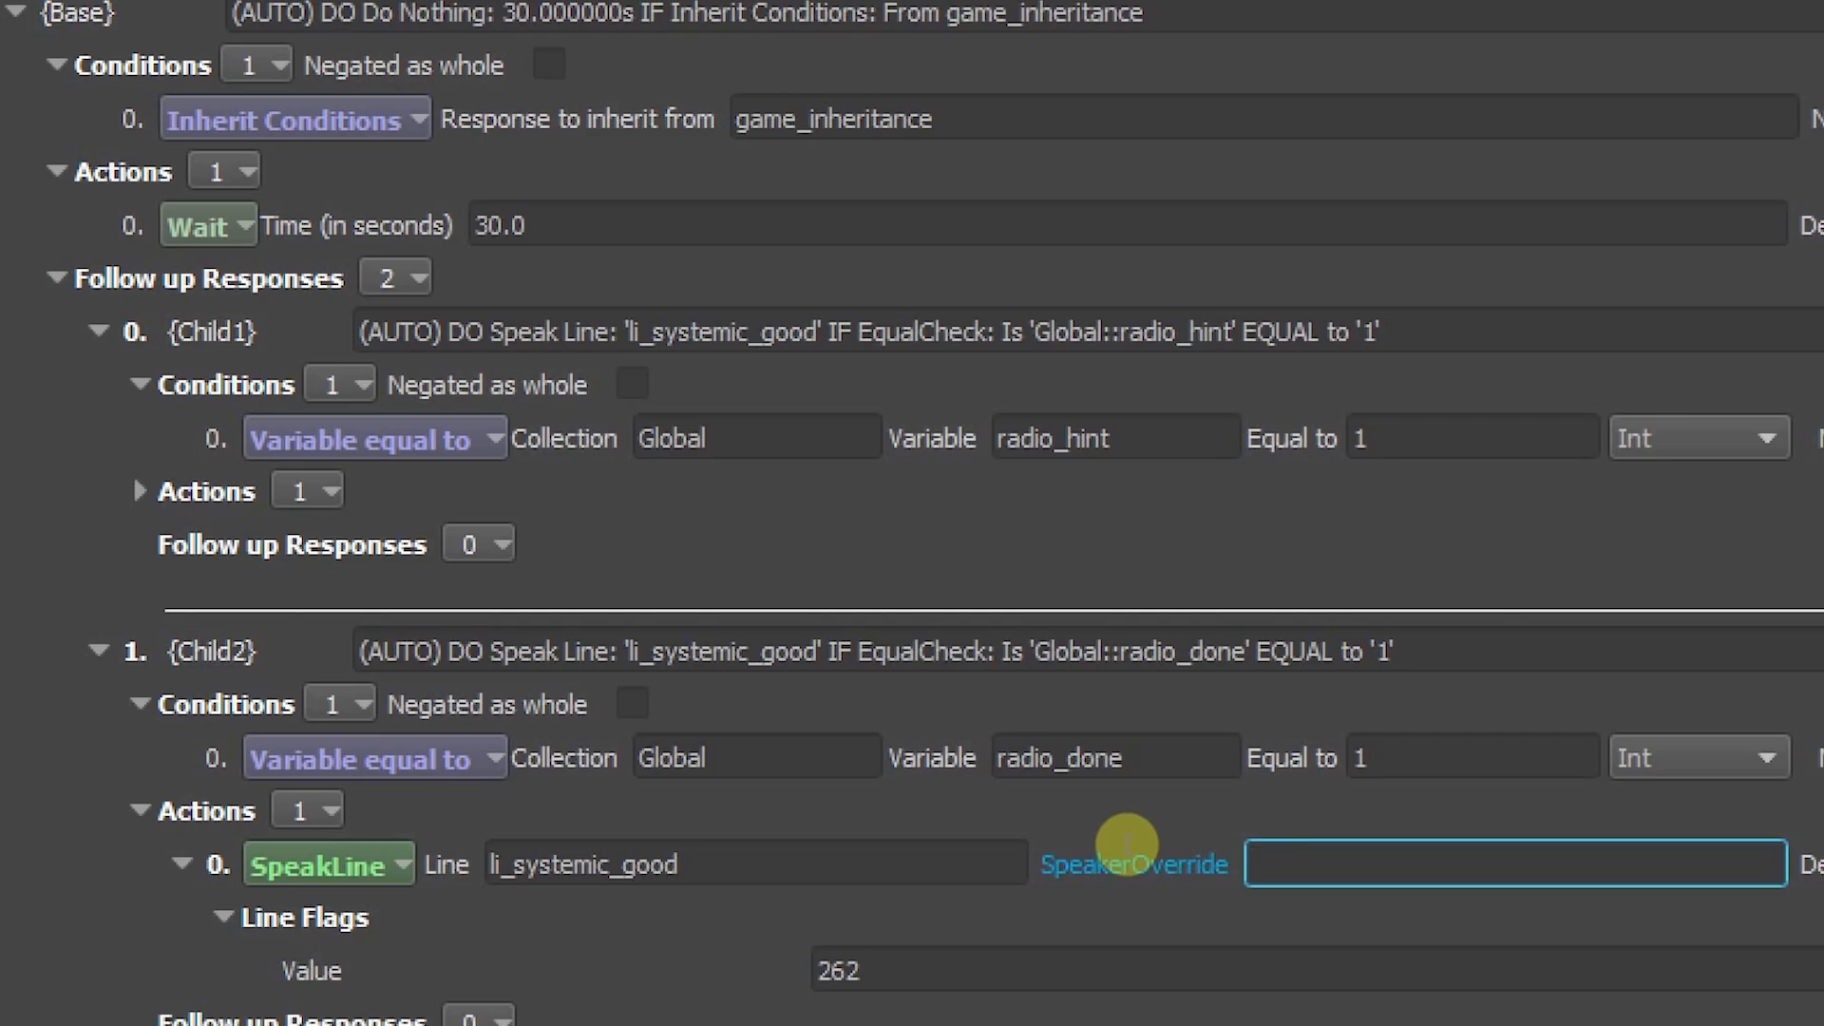
type("Global_AI_HIGS")
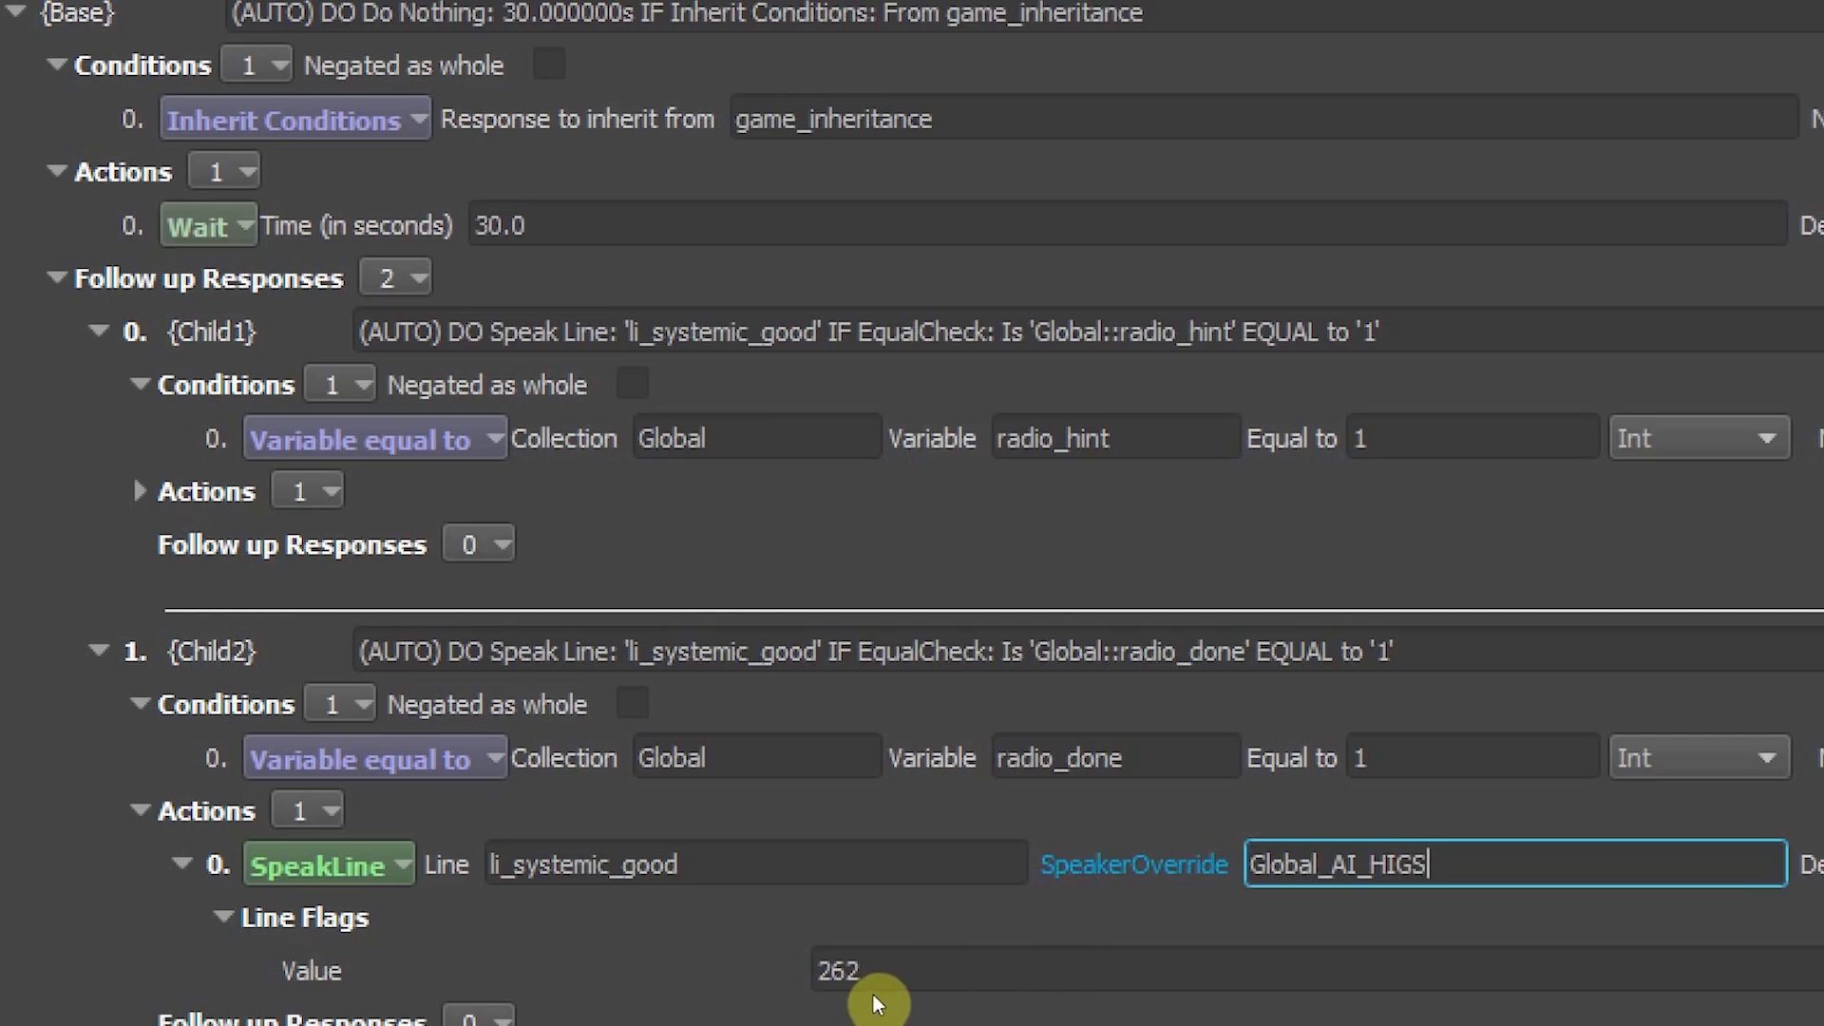
key("Return")
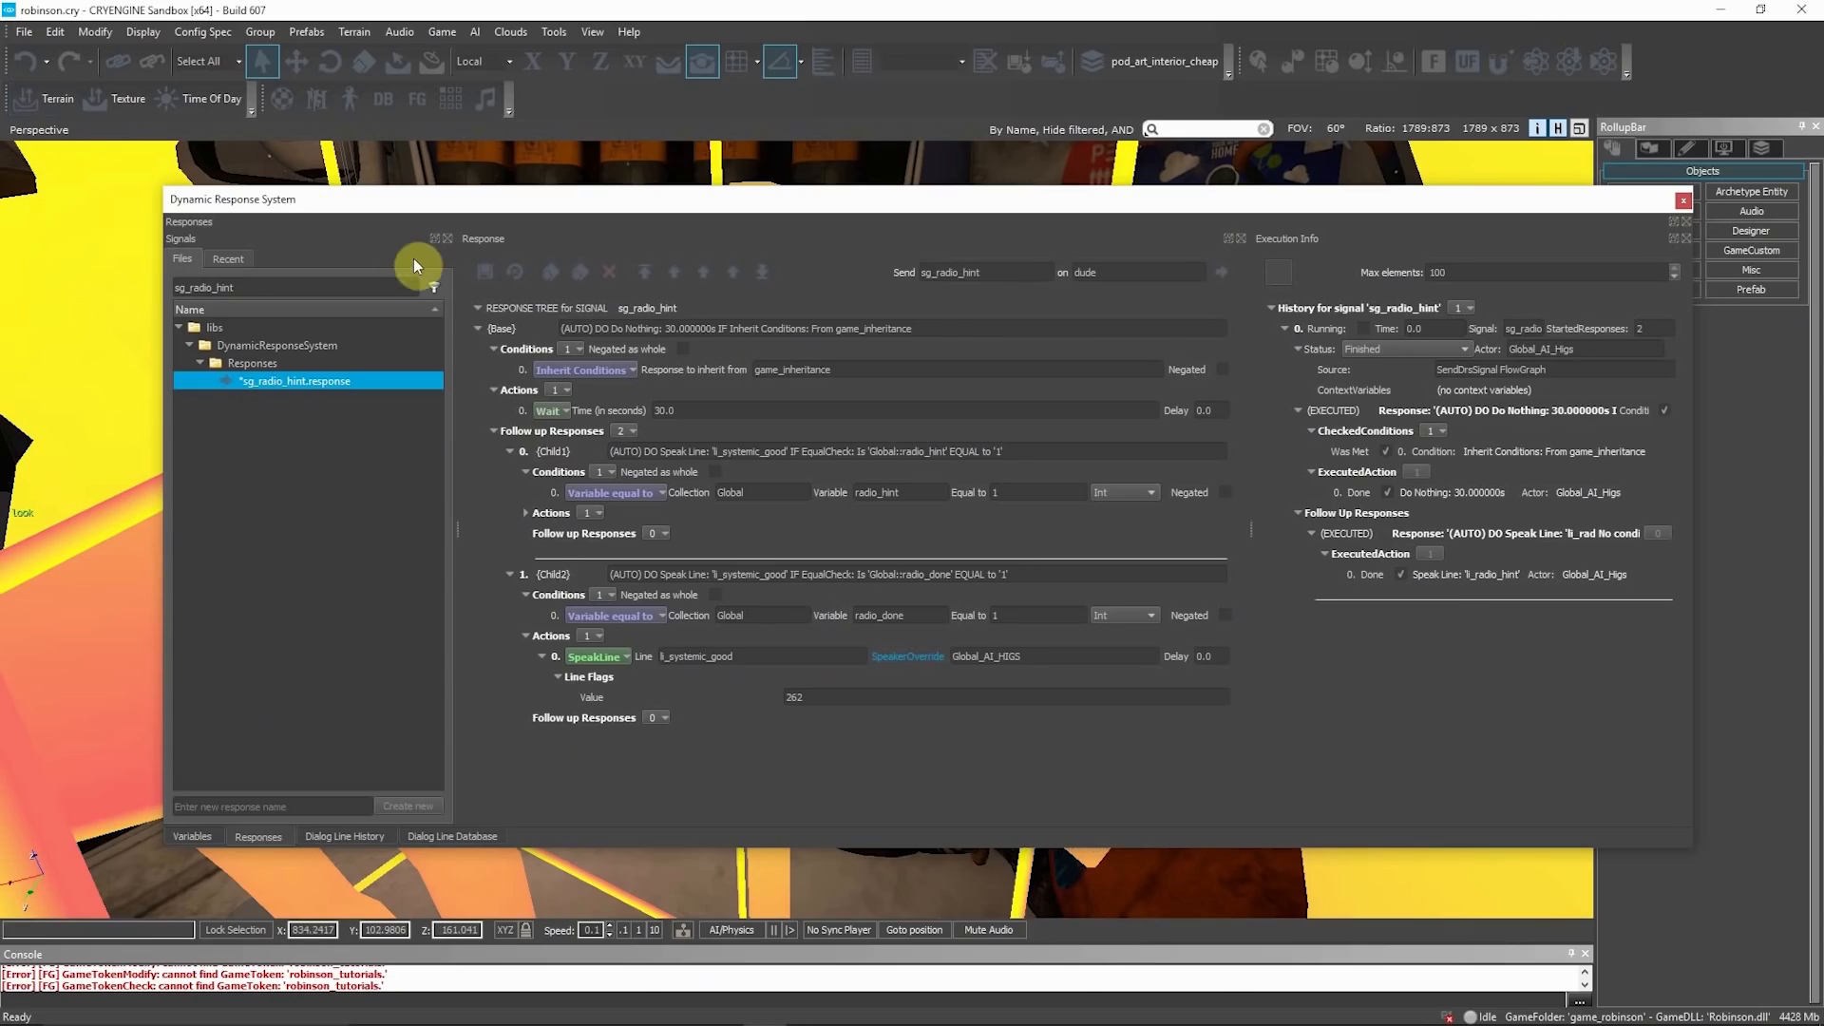
left_click(483, 274)
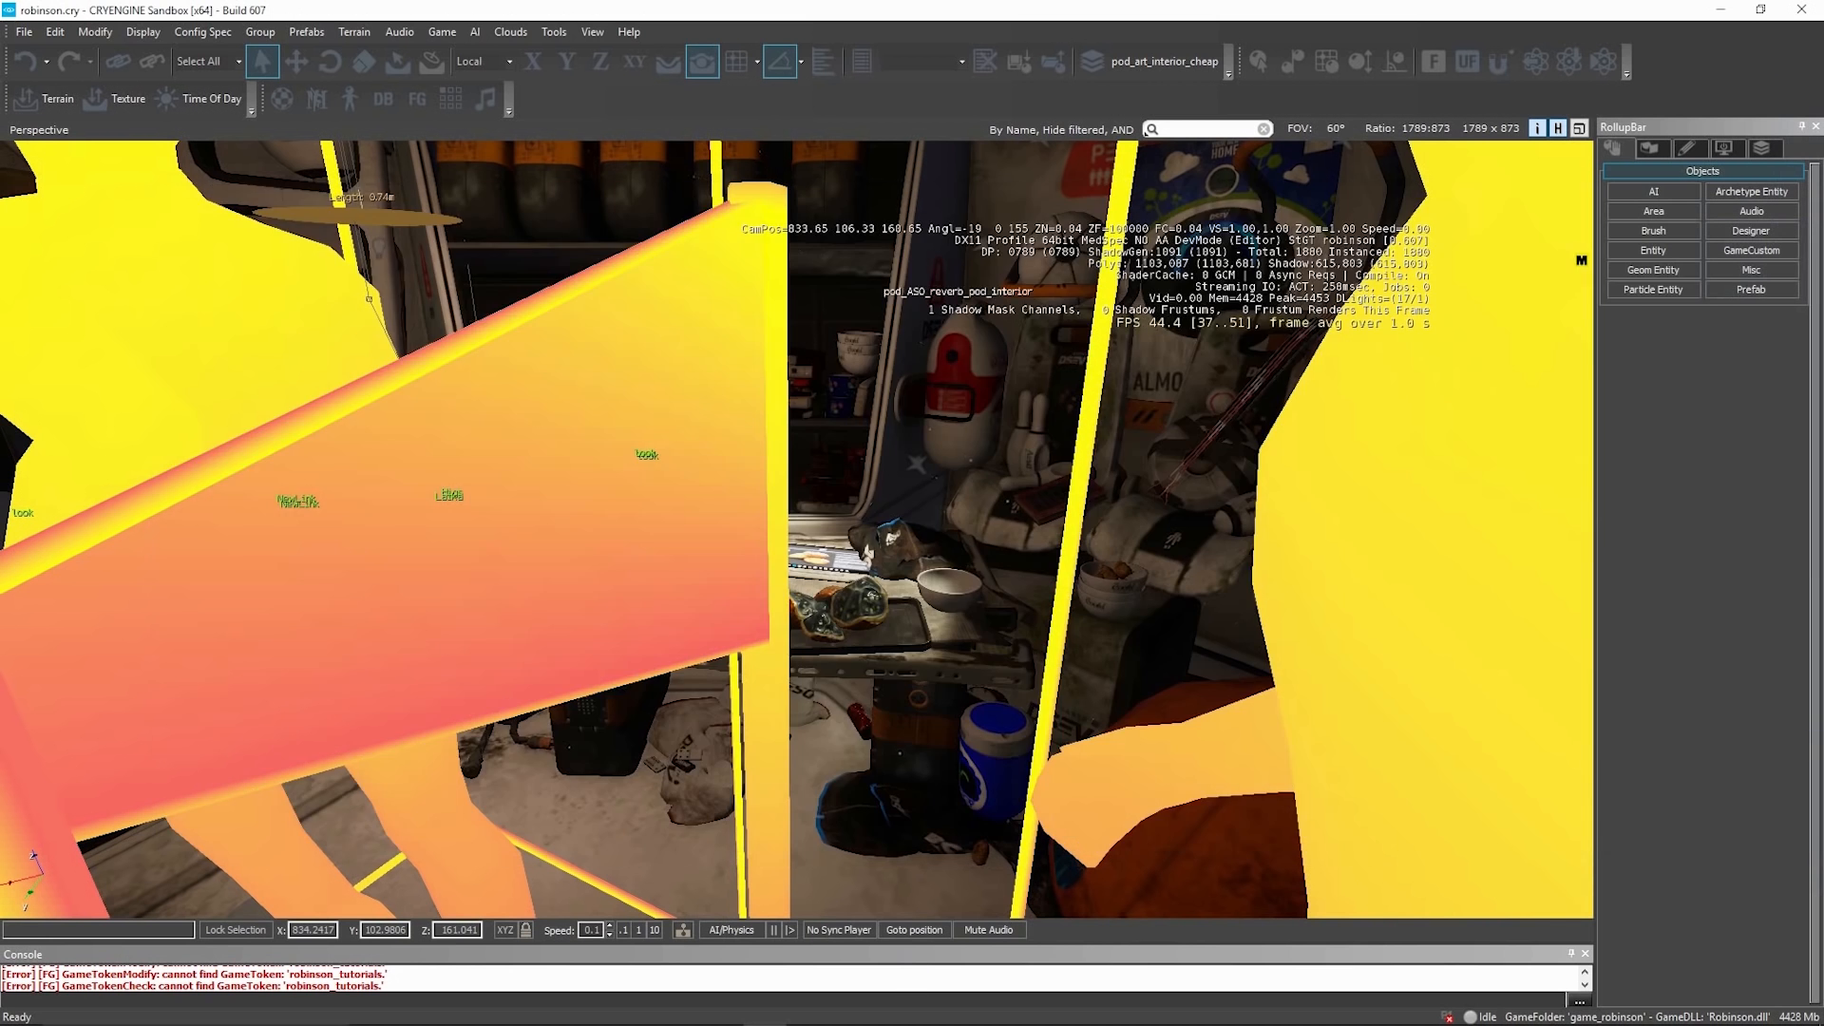
Step: Play-test the level in game mode, skipping to the pod Interior to try out the radio hint, and leave game mode
right_click_drag(798, 522, 851, 432)
key("w")
key("w")
key("w")
key("ctrl+g")
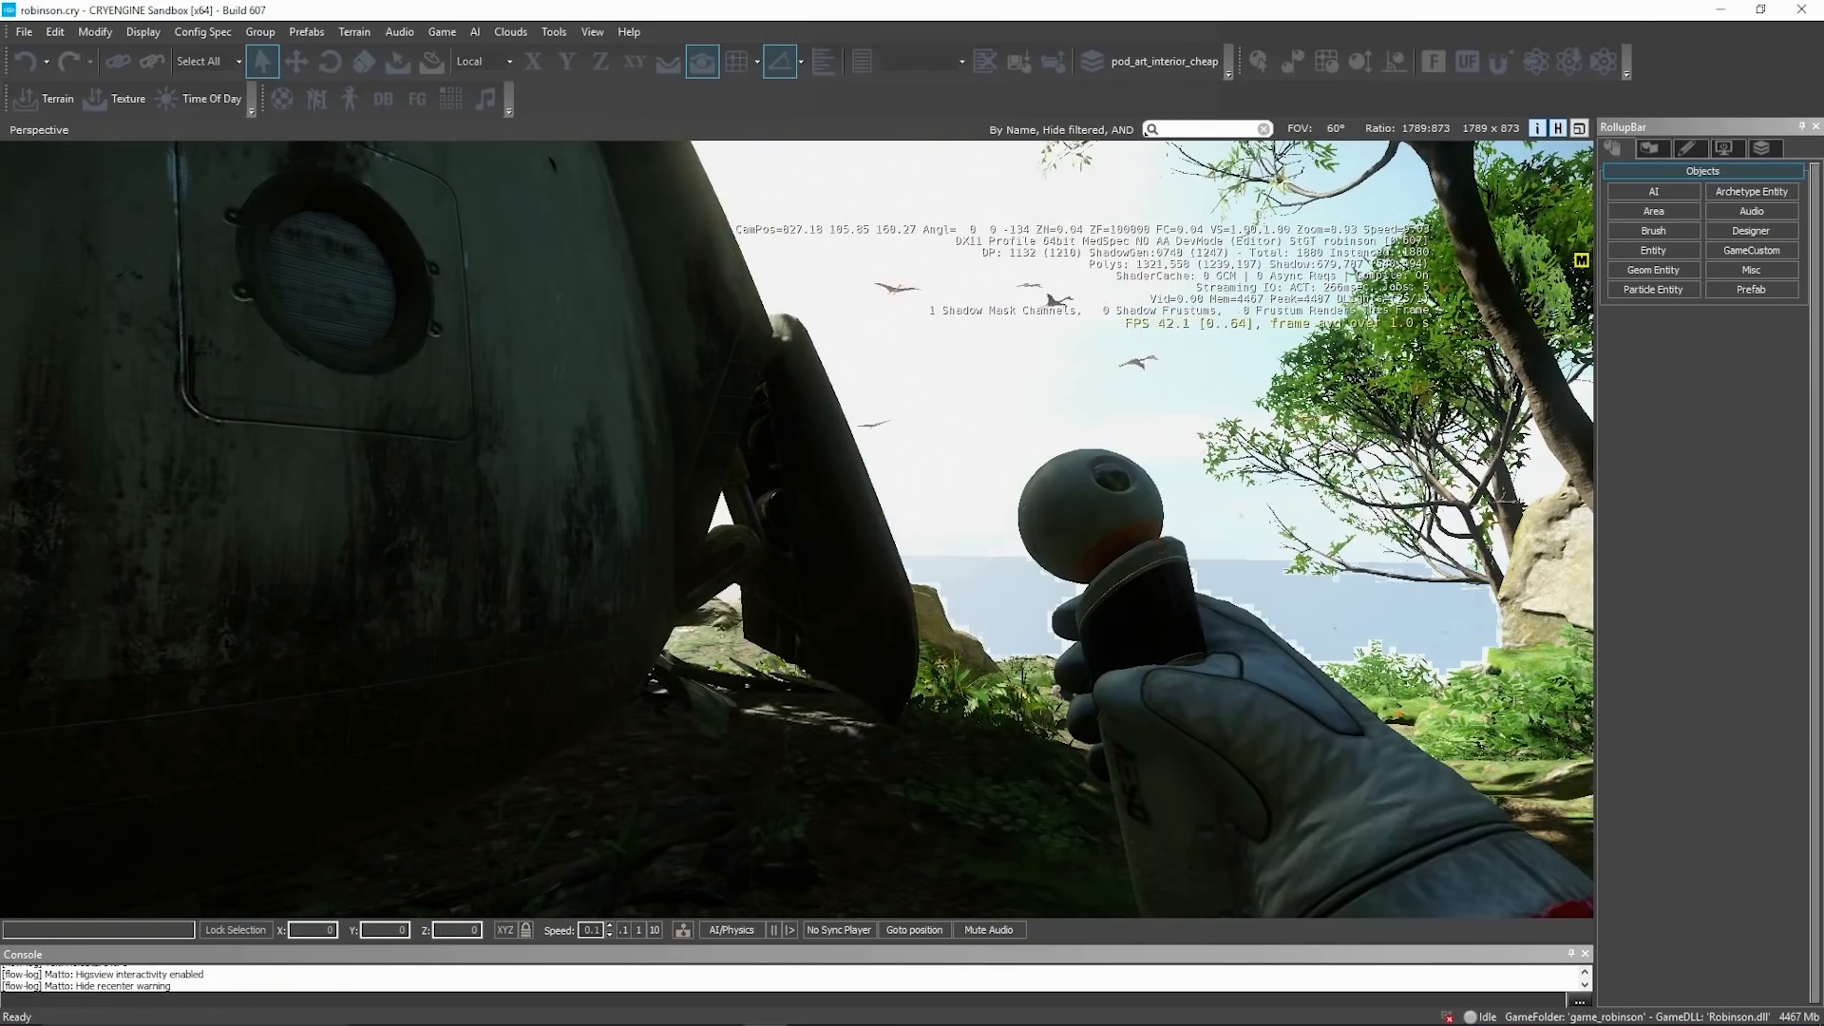
key("1")
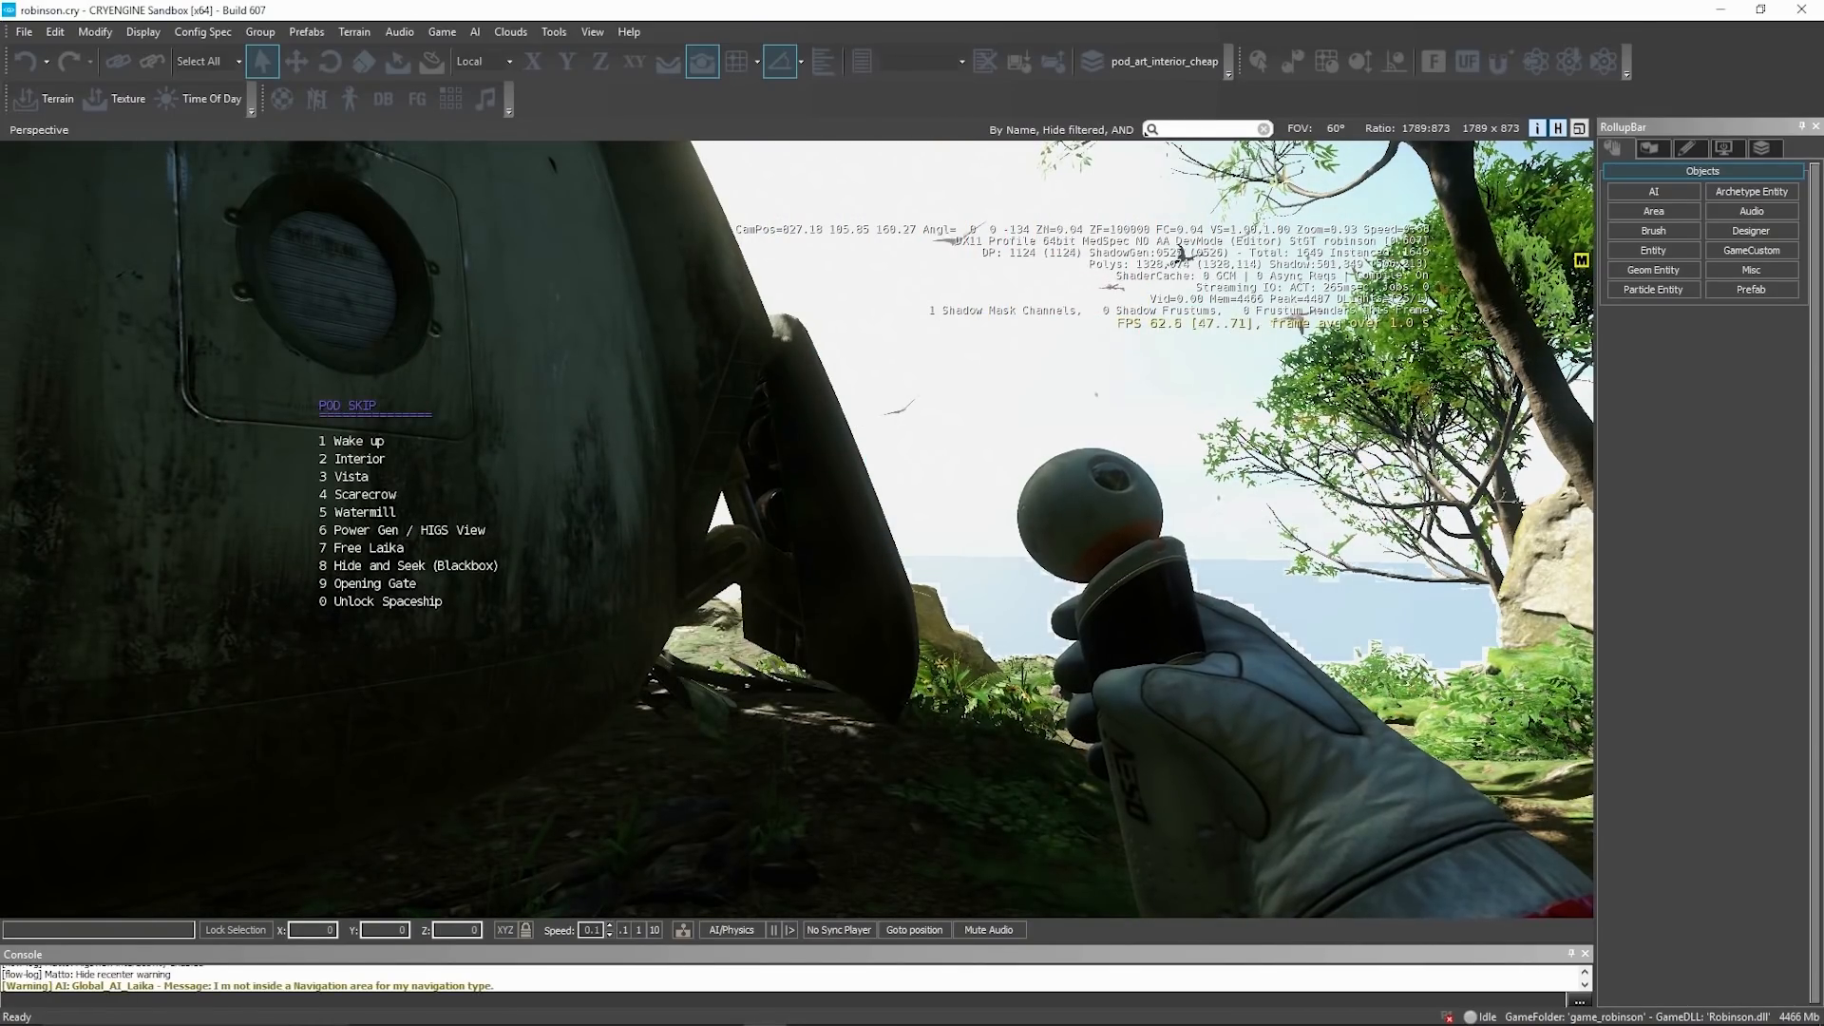
key("2")
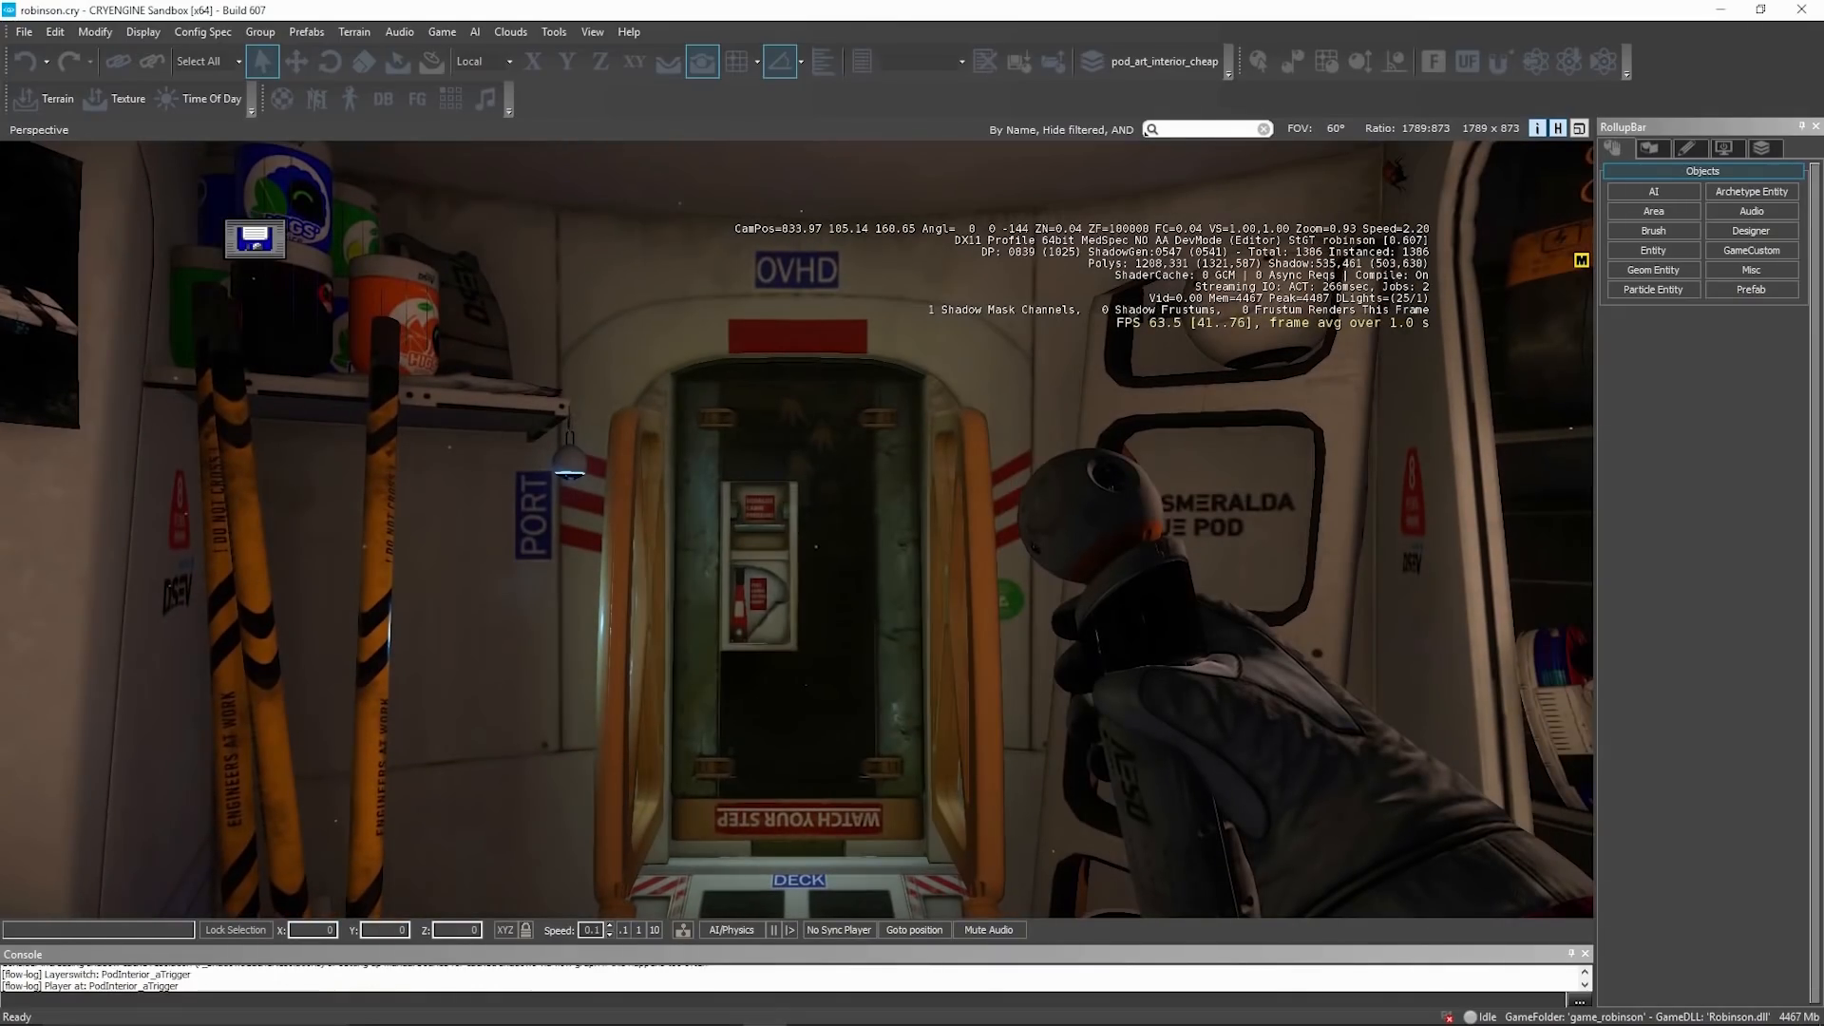
key("w")
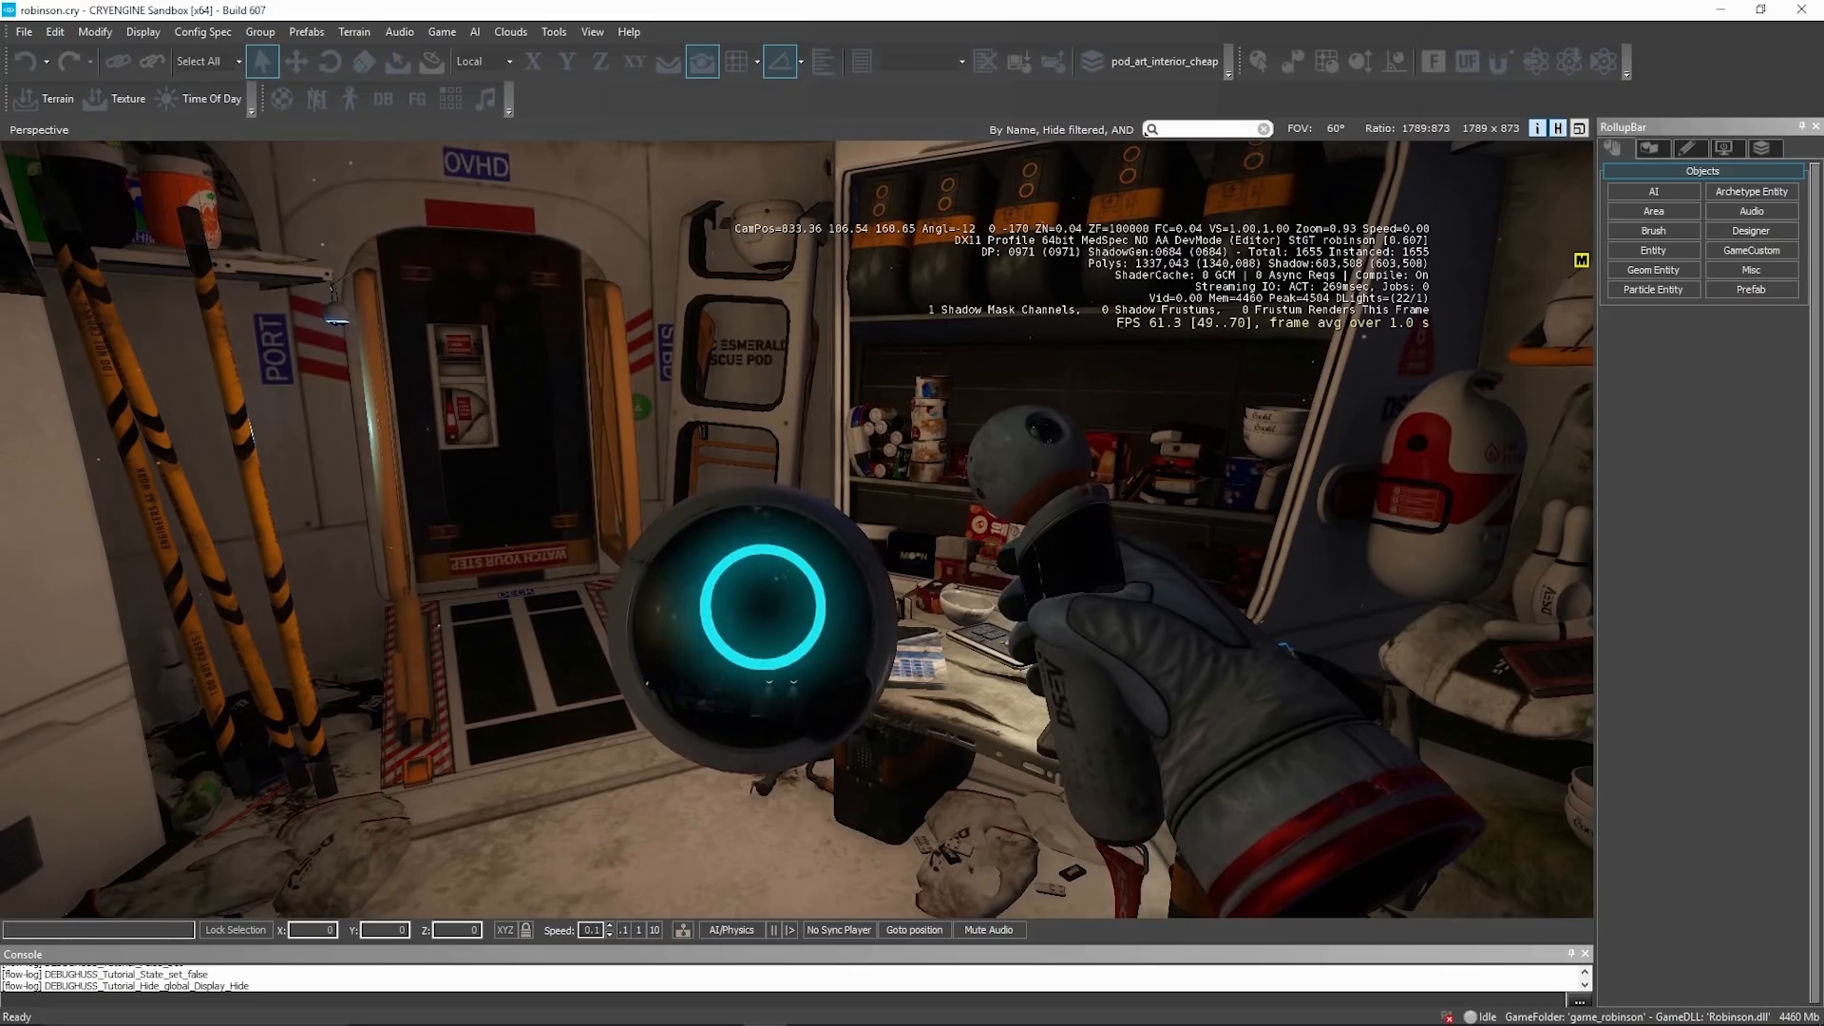
key("Escape")
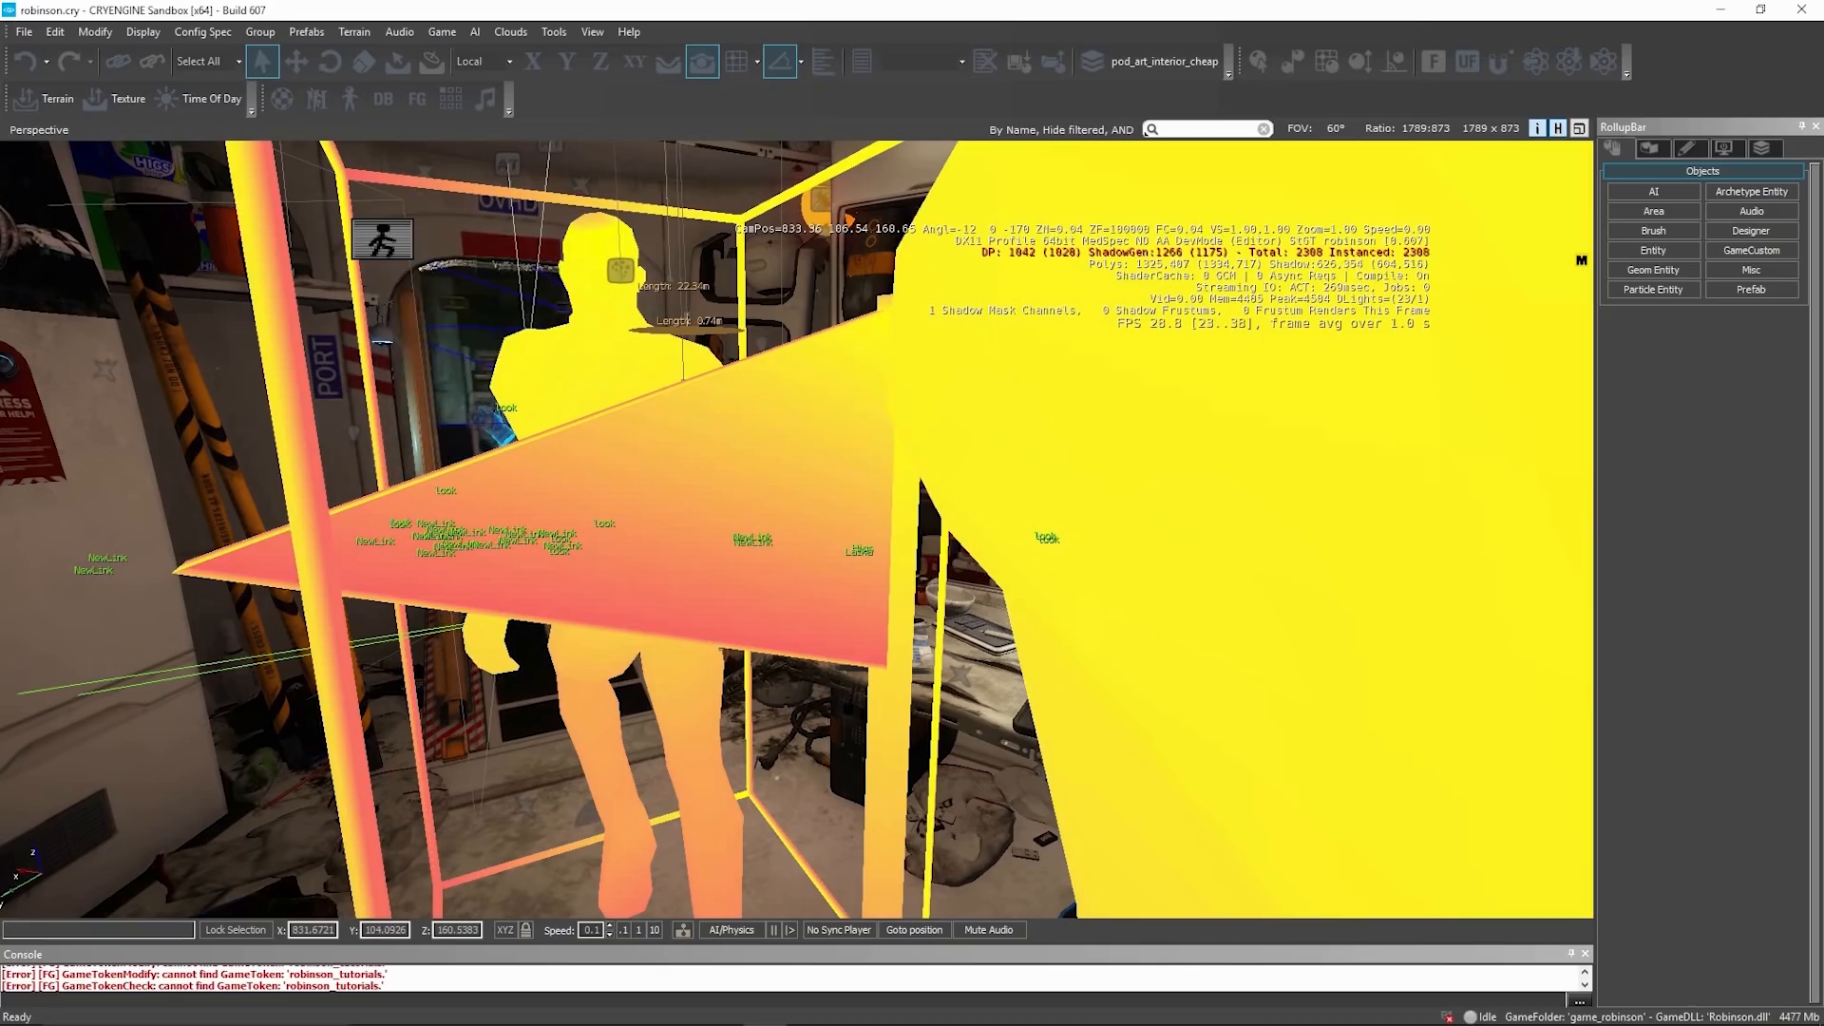
Step: Examine the execution history of sg_radio_hint for the checked conditions and executed actions of the wait and both follow-up responses
left_click_drag(1823, 88, 6, 247)
left_click_drag(566, 184, 566, 184)
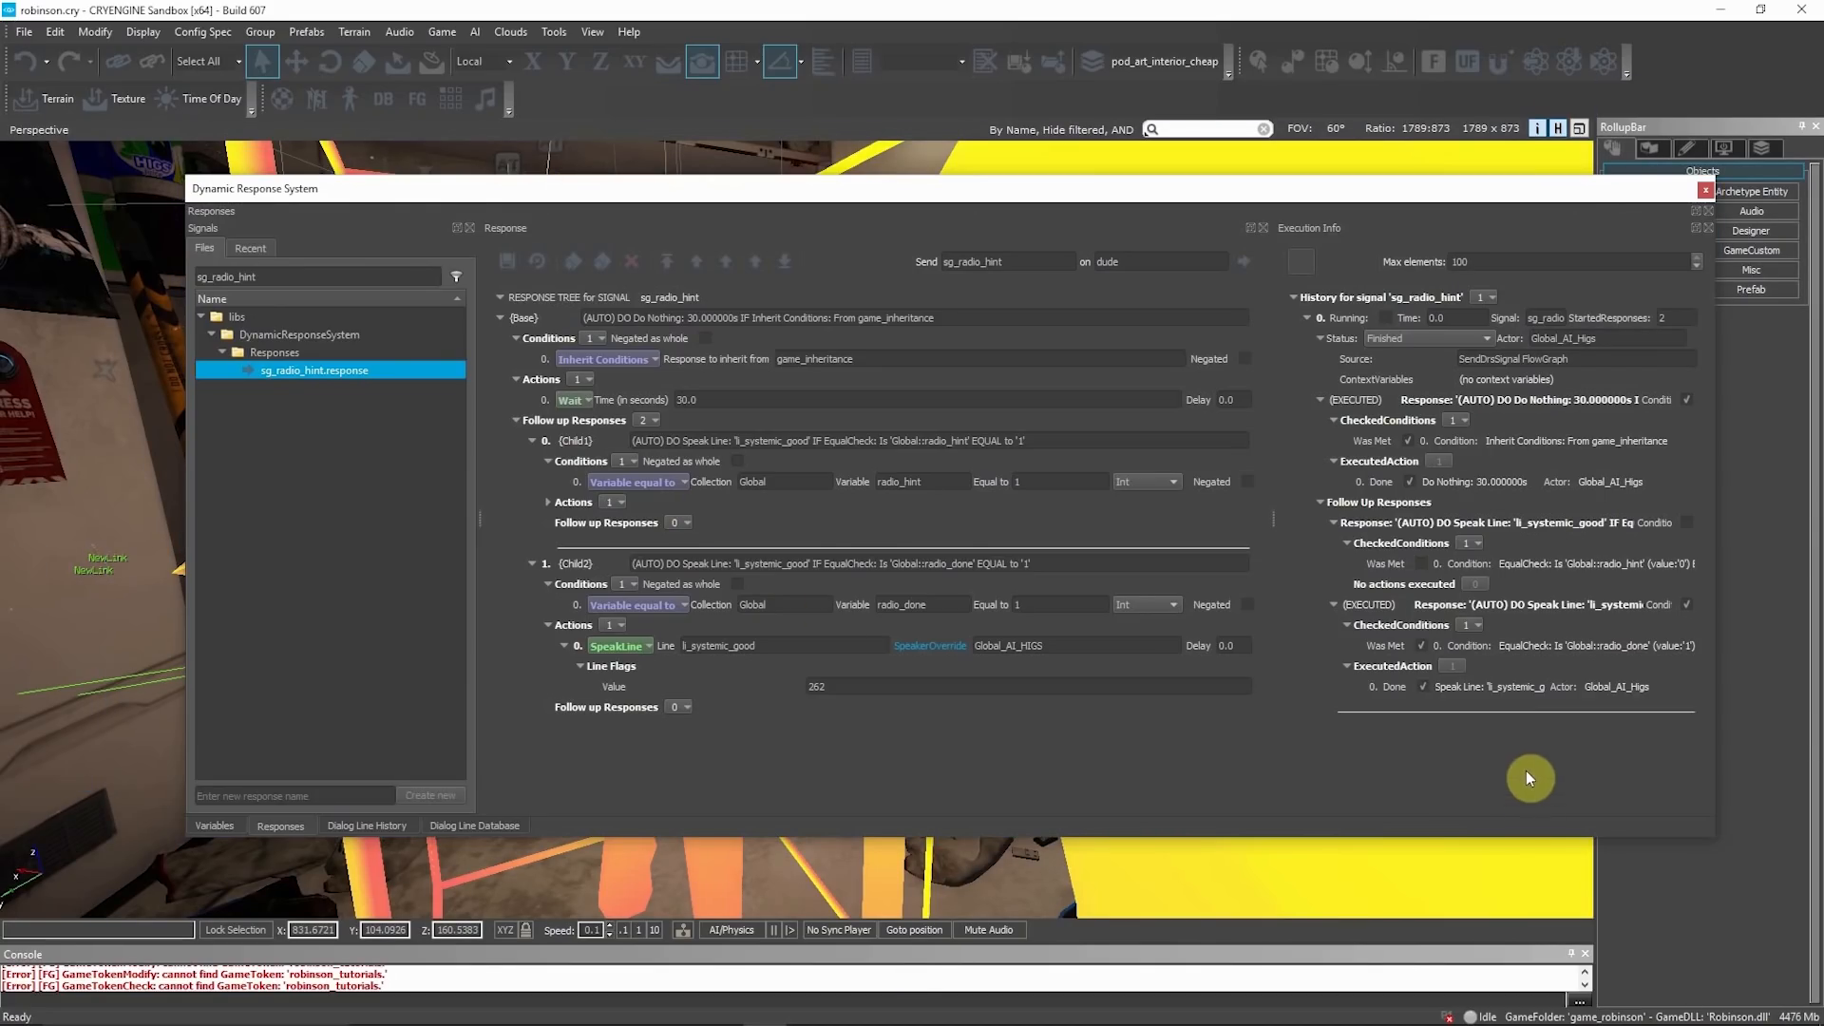
left_click_drag(1270, 523, 1080, 499)
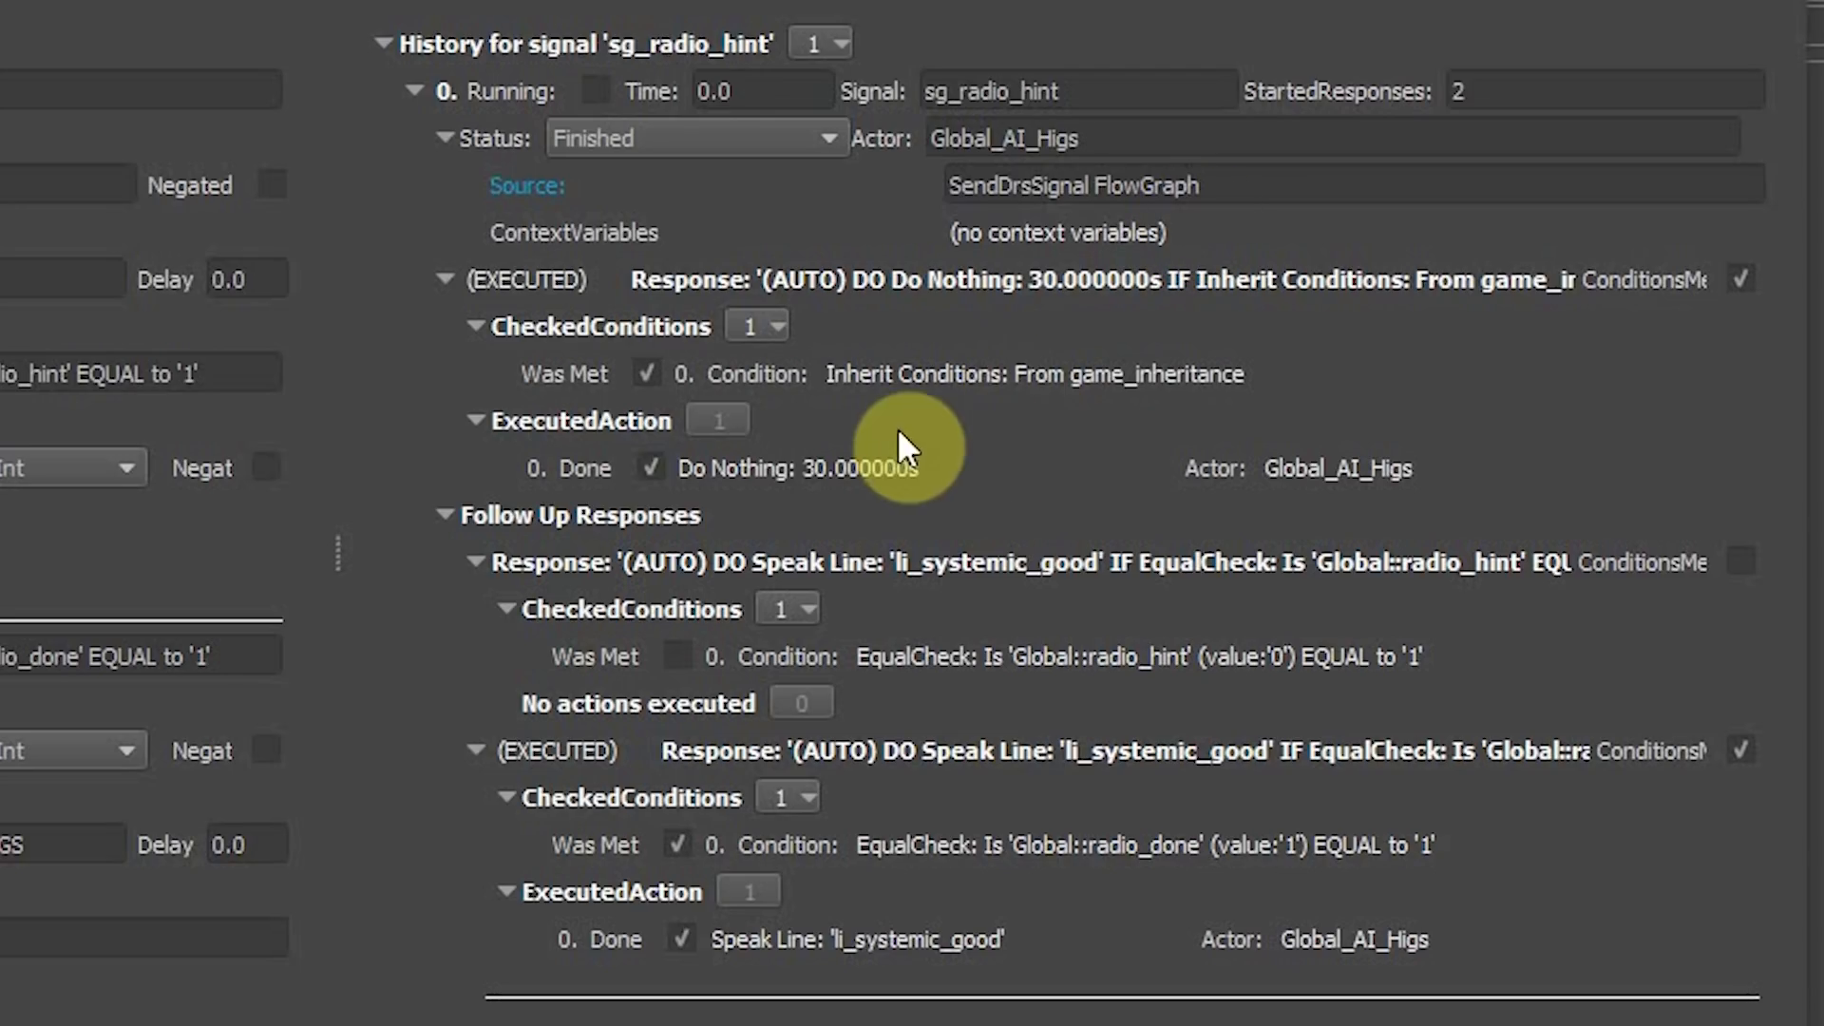
left_click(878, 465)
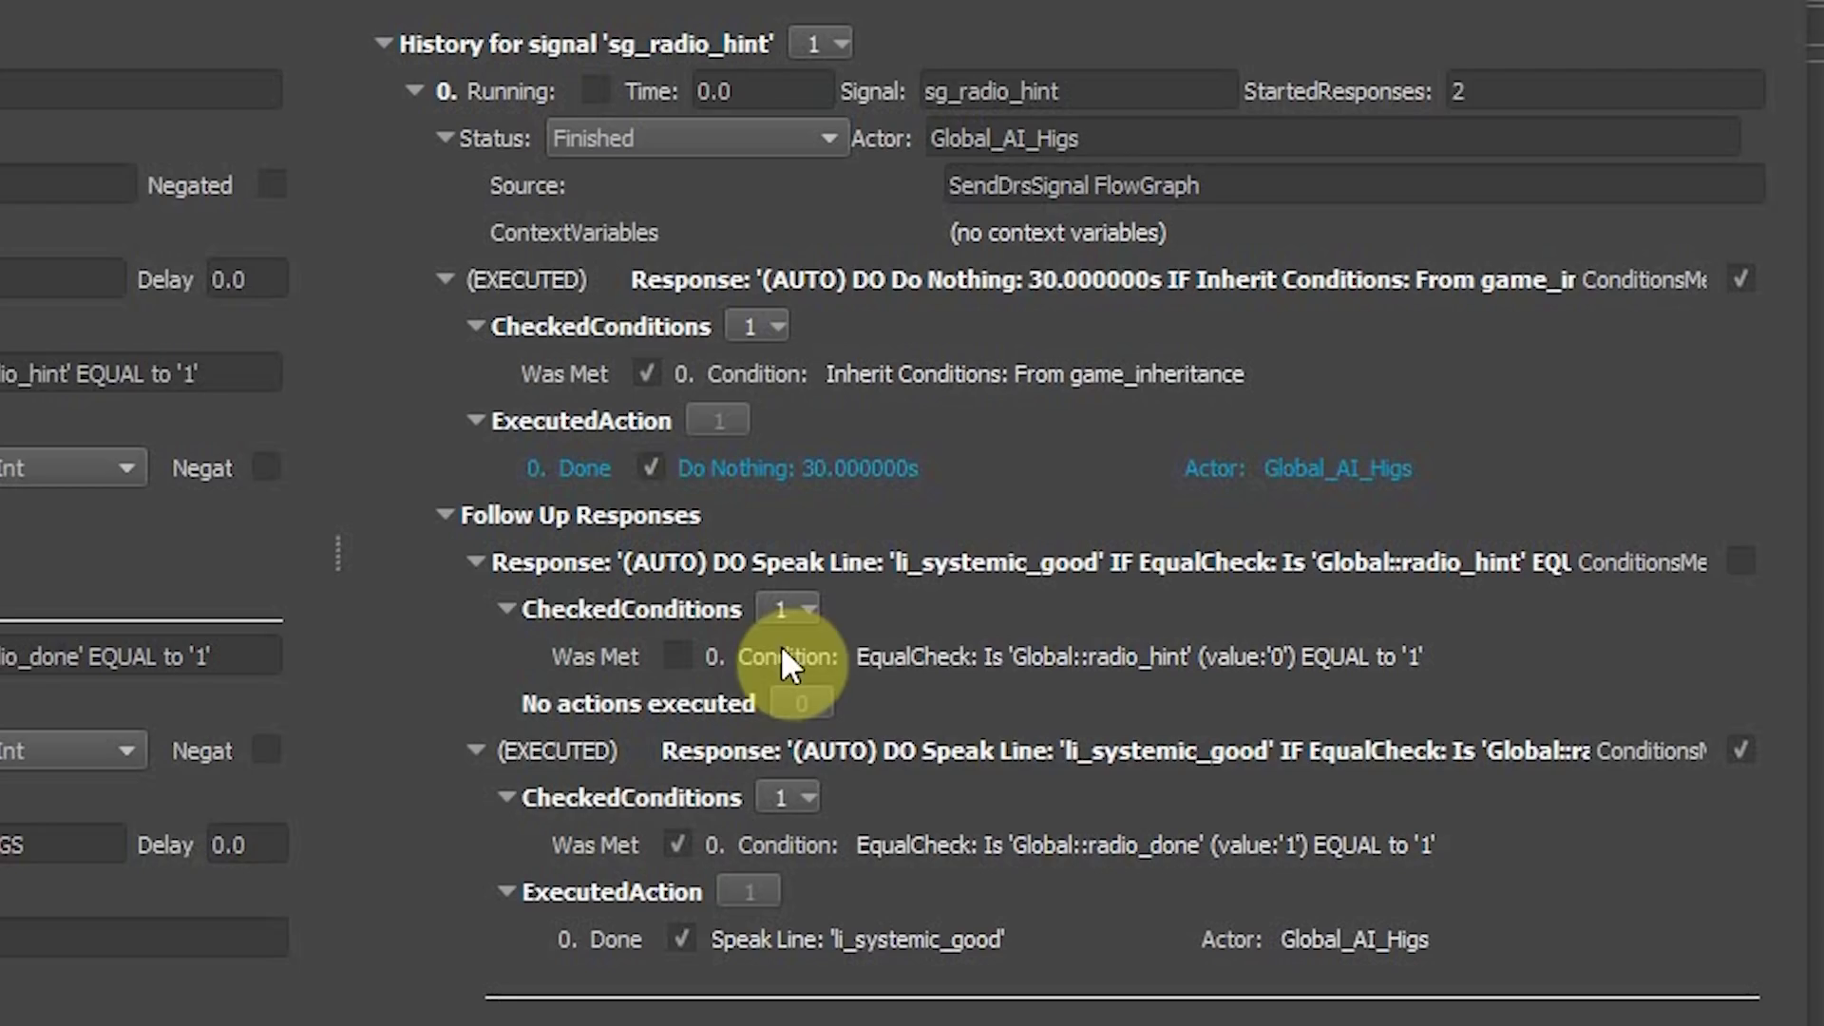
left_click(979, 655)
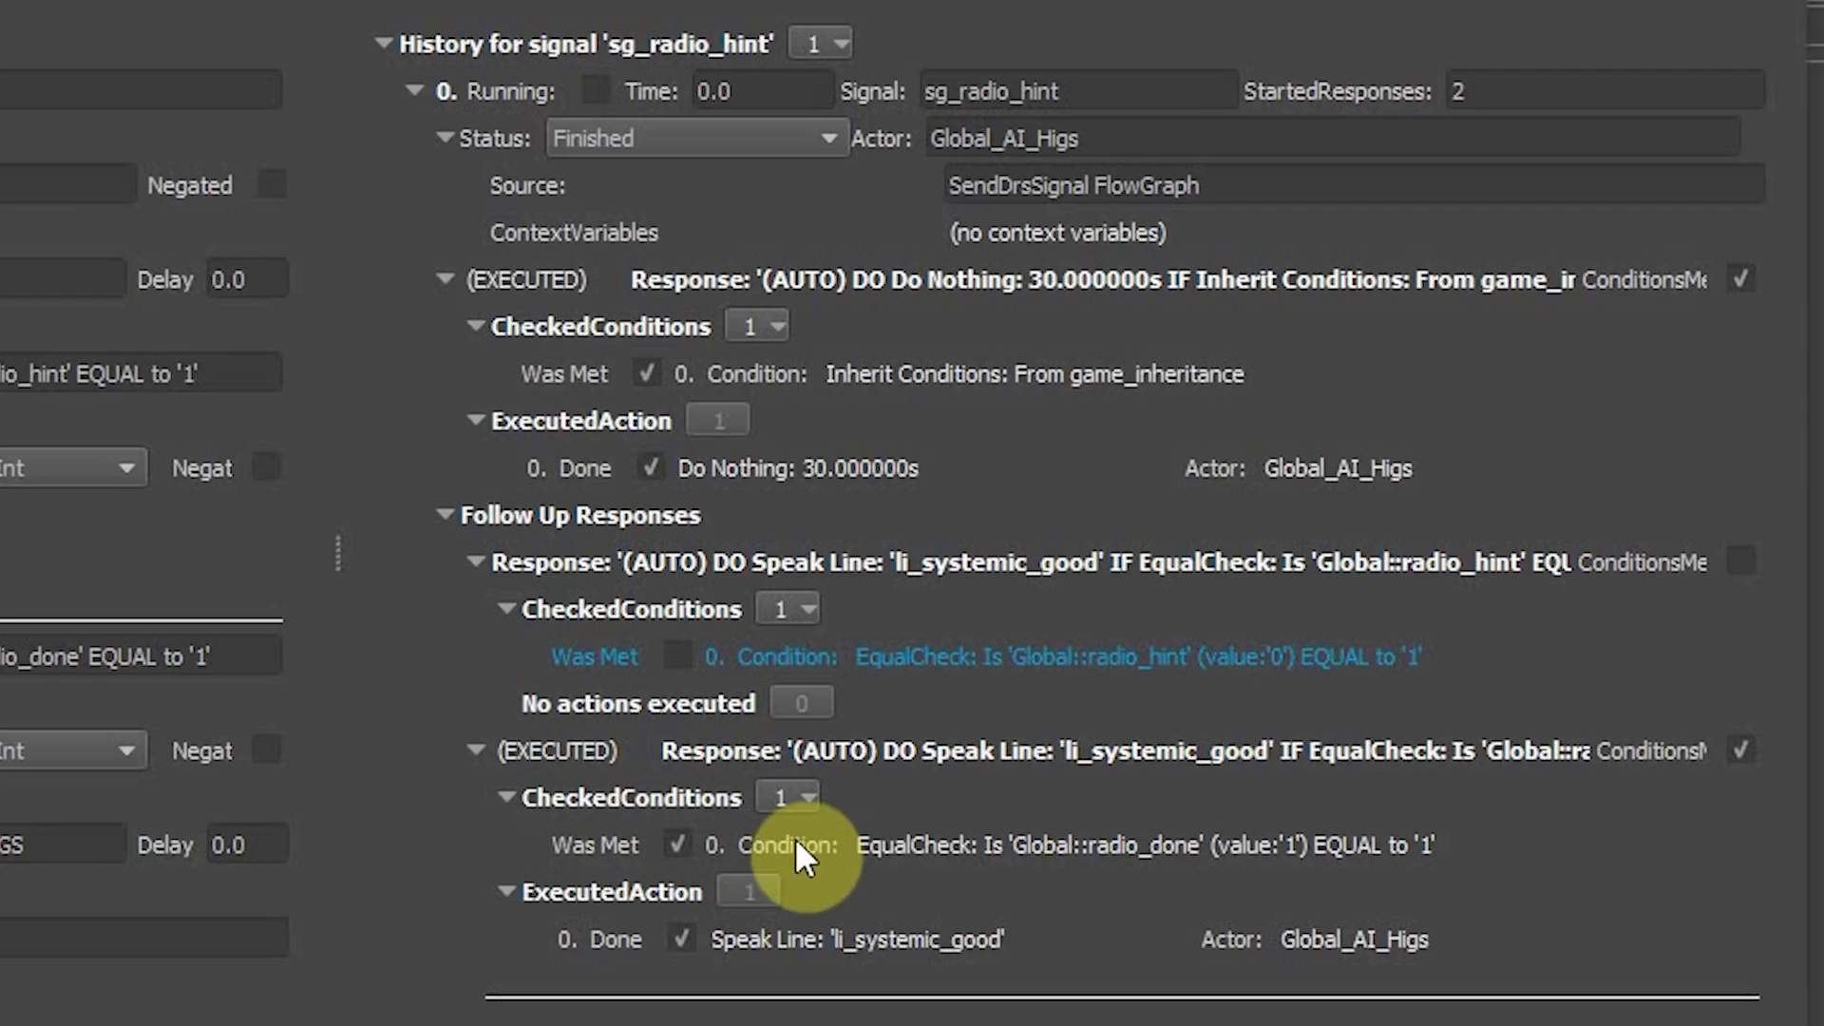
left_click(991, 860)
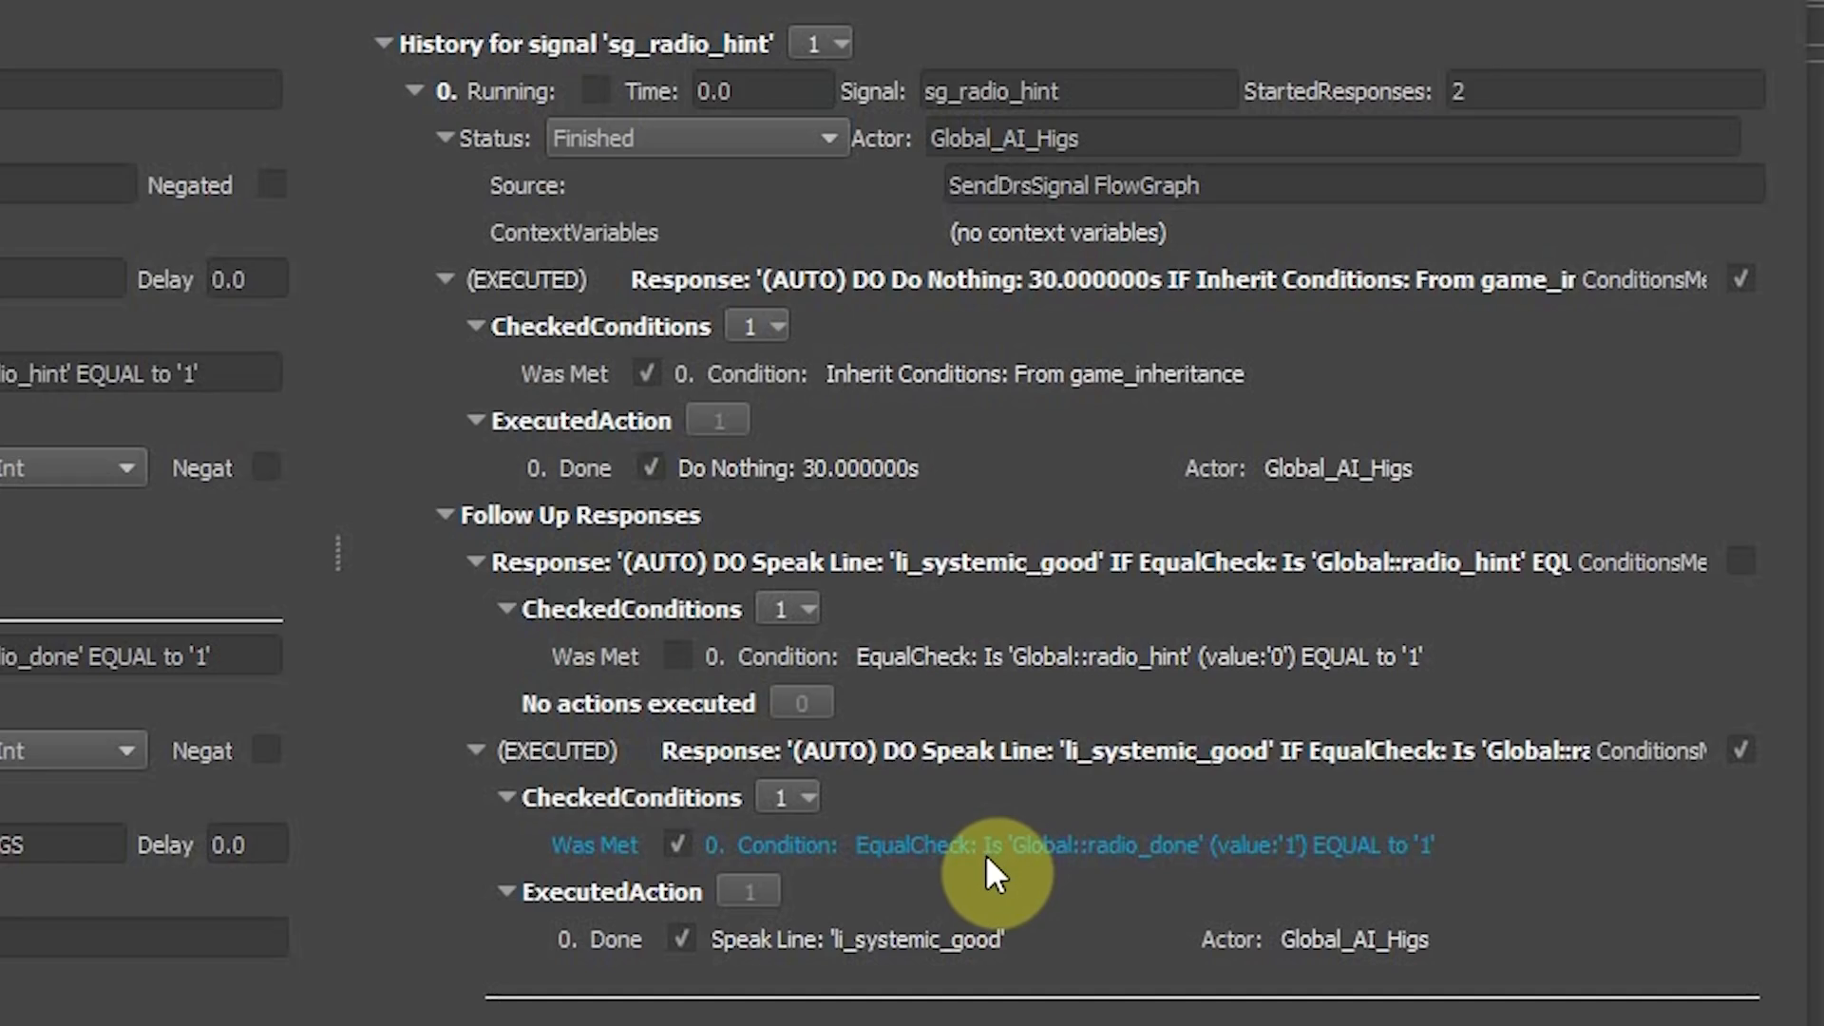
left_click(931, 946)
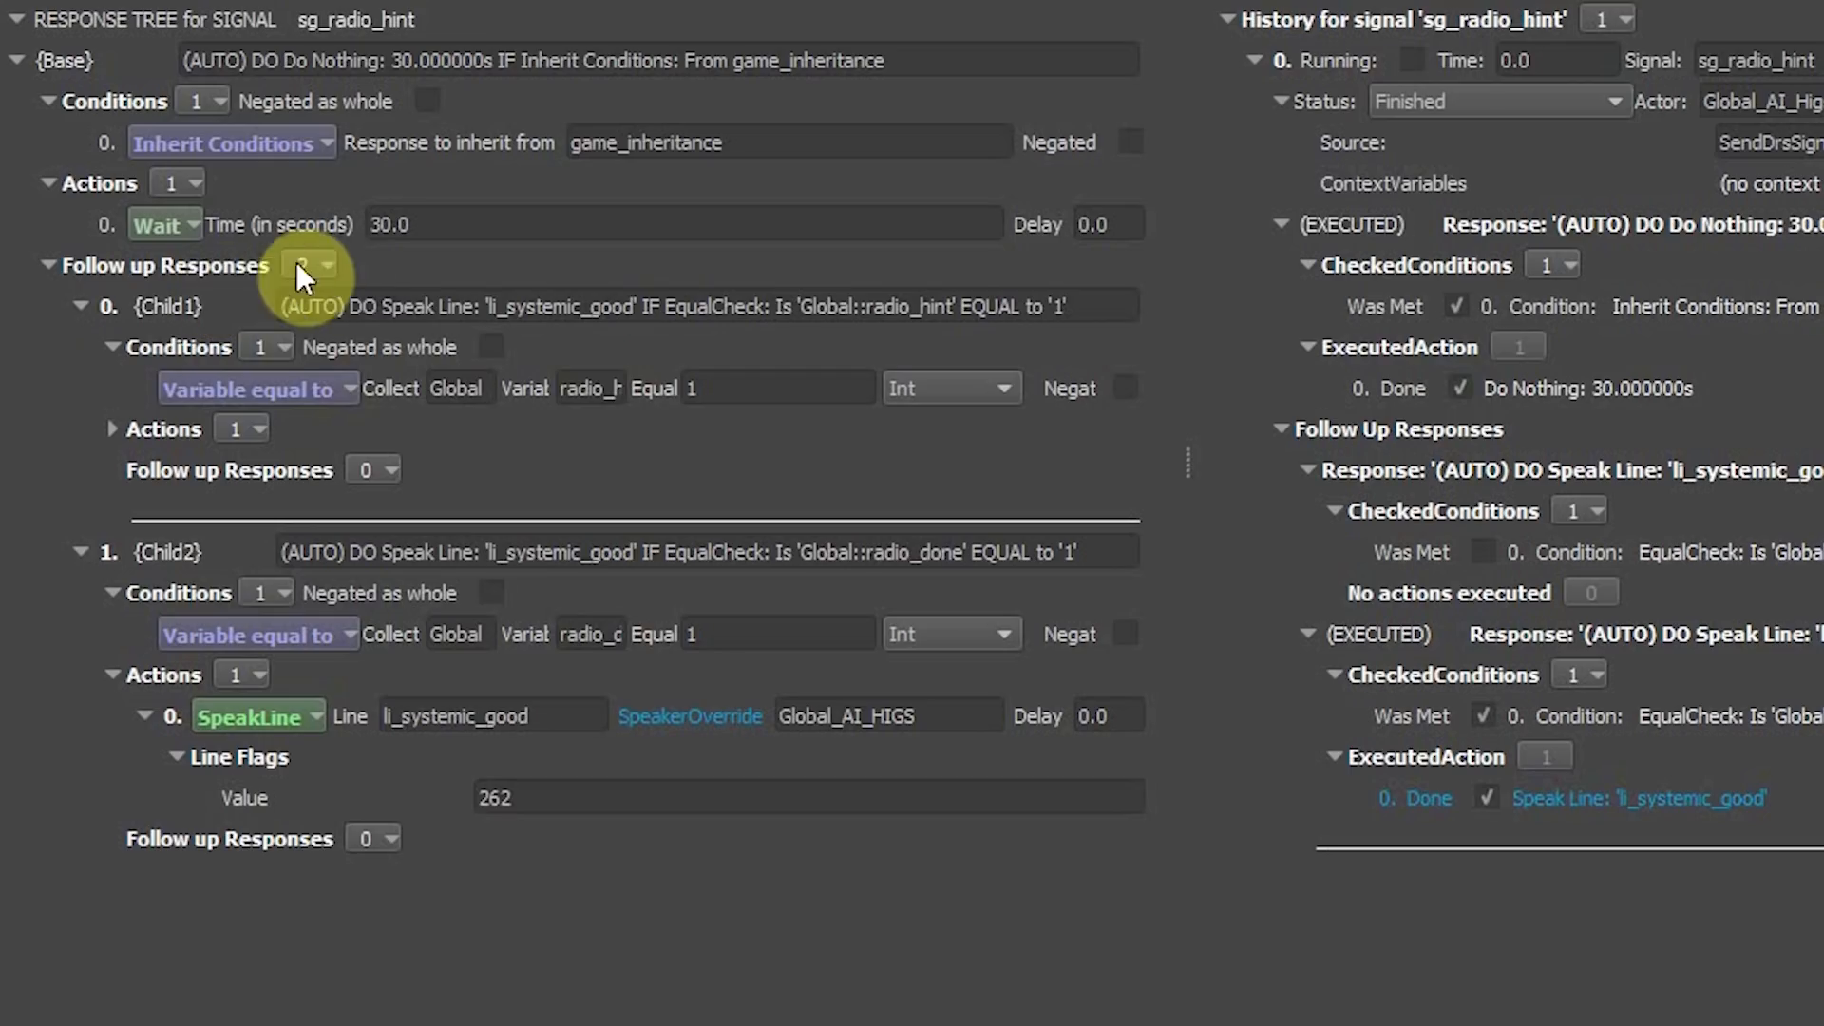
Step: Add a third follow-up response to the base response and give it a GameToken condition
left_click(335, 264)
left_click(342, 289)
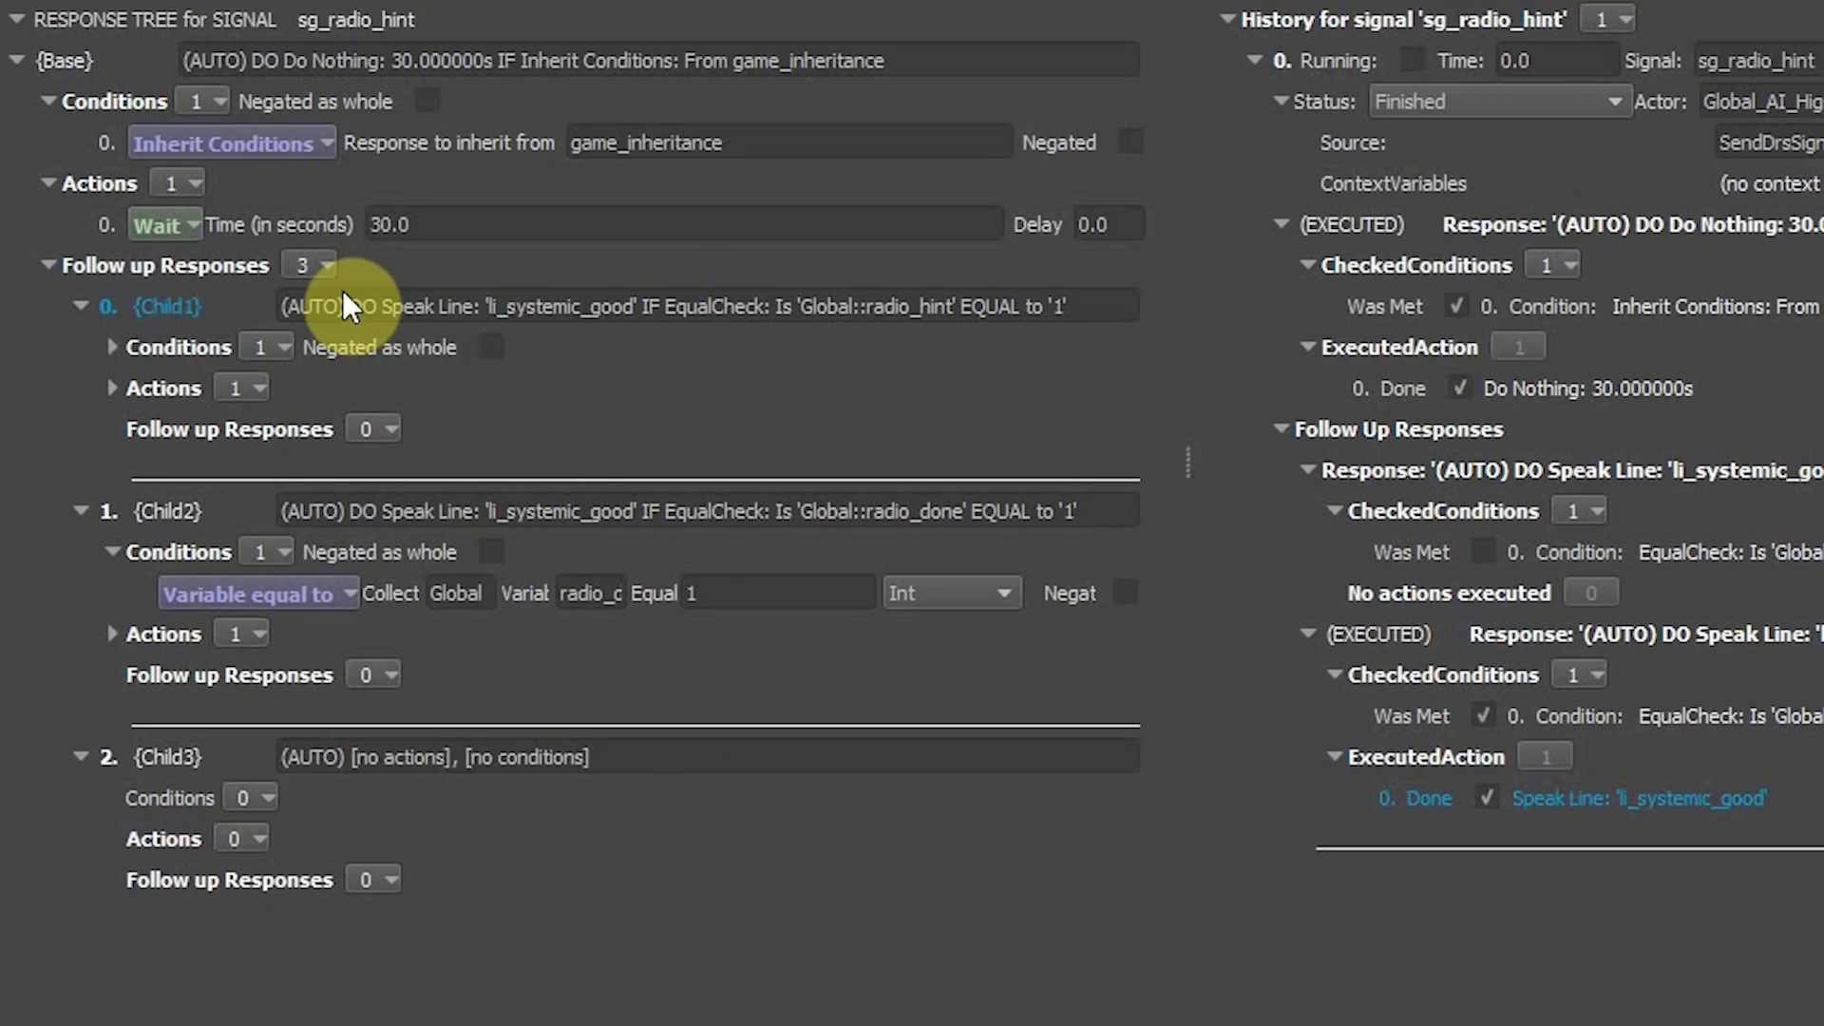
left_click(255, 798)
left_click(293, 824)
left_click(293, 837)
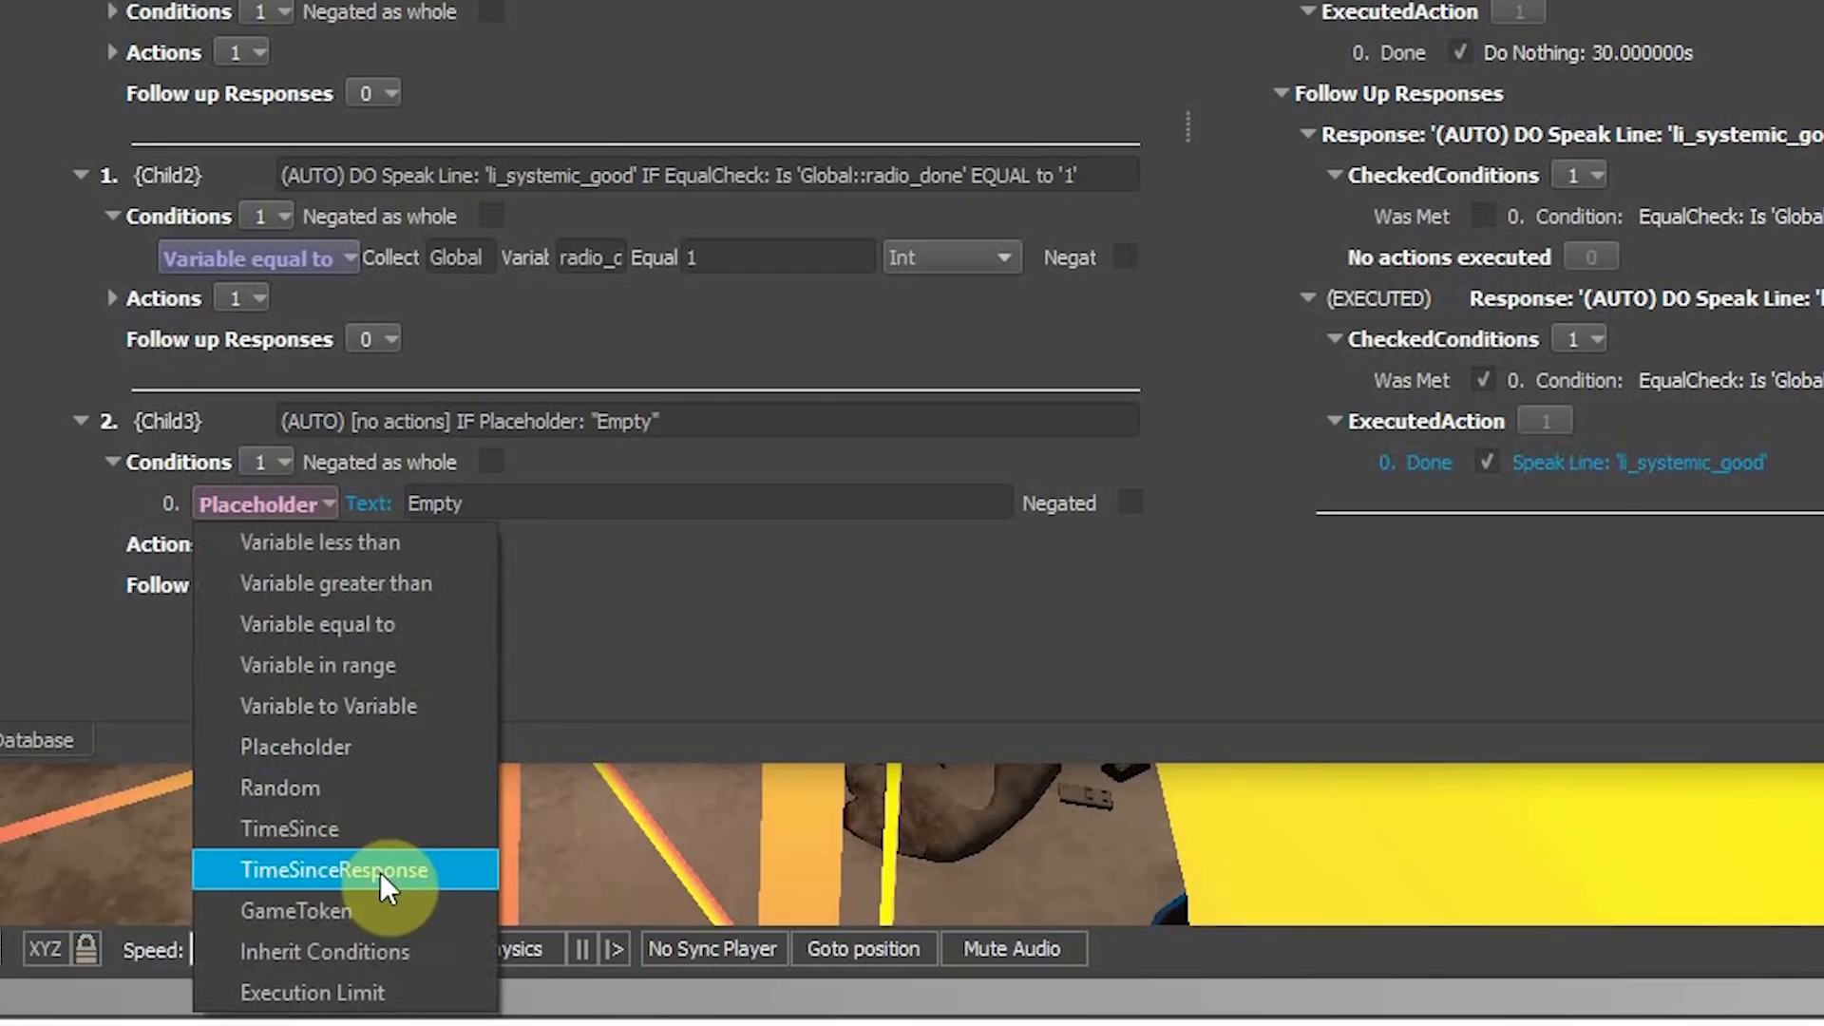
left_click(381, 910)
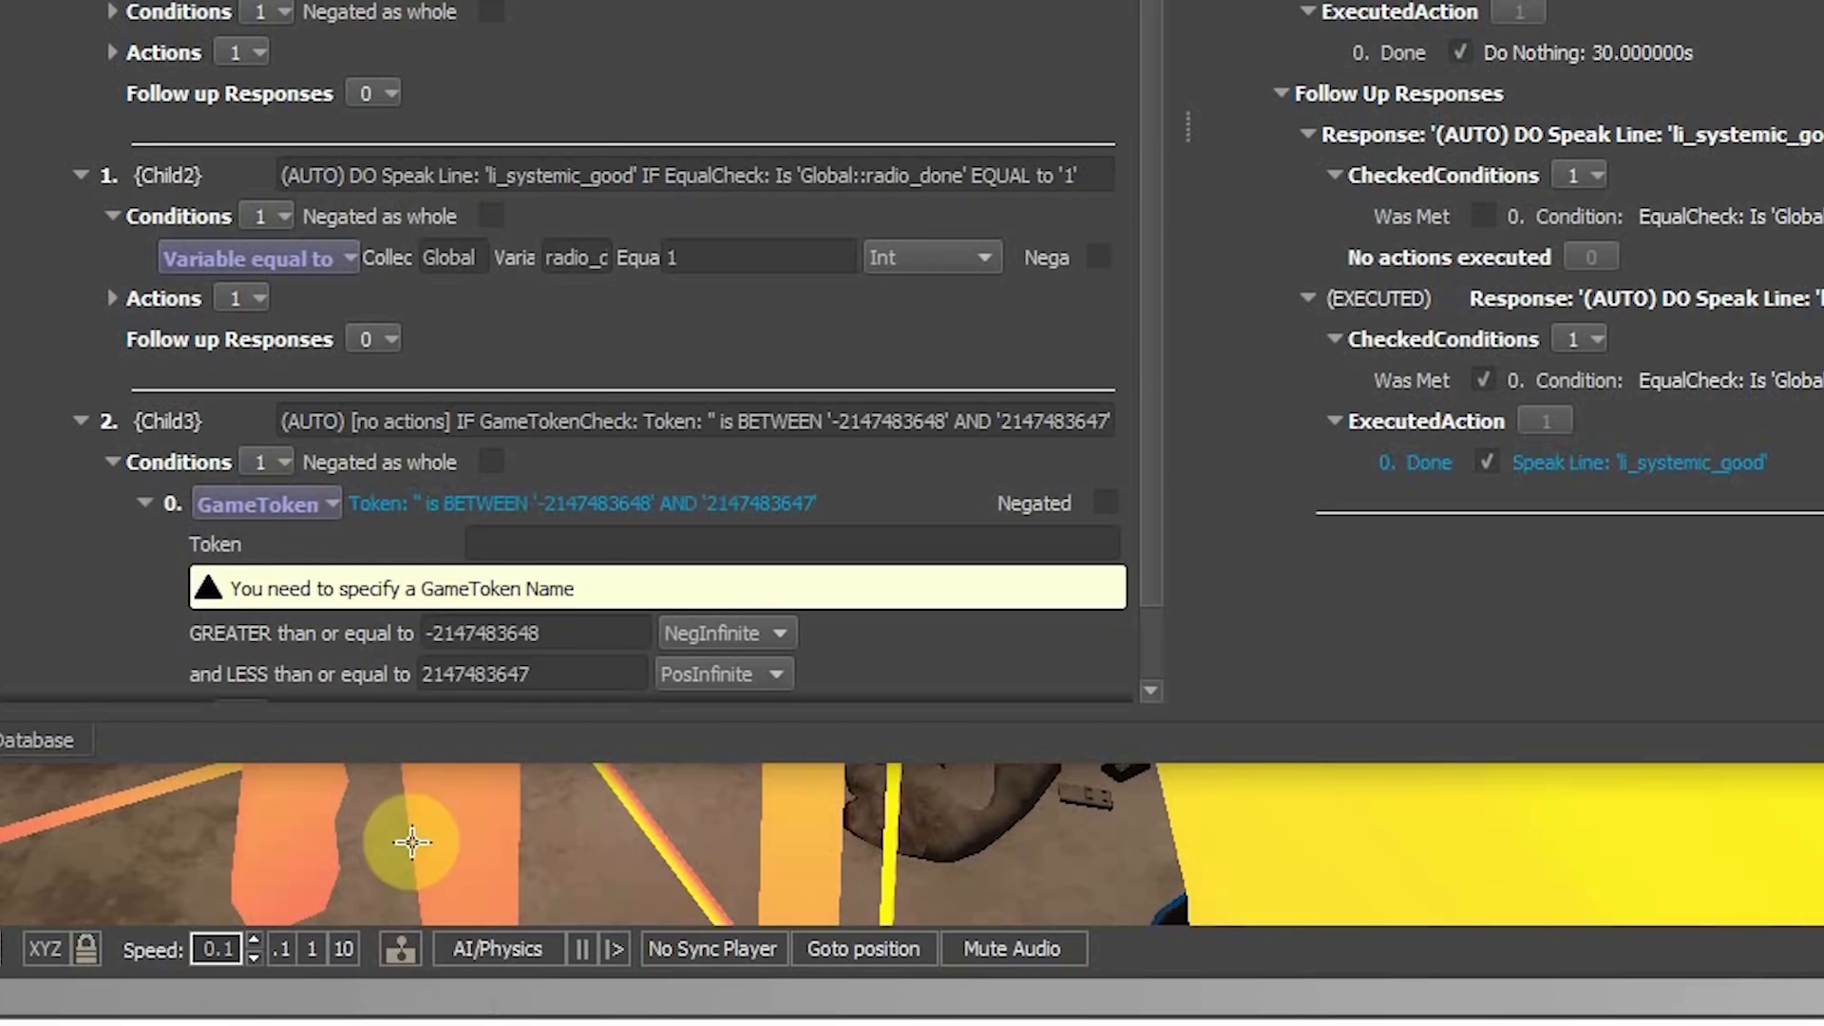
Step: Set Child3's GameToken condition to check that robinson_rescue_pod.door_opening equals the Boolean value TRUE
left_click(547, 543)
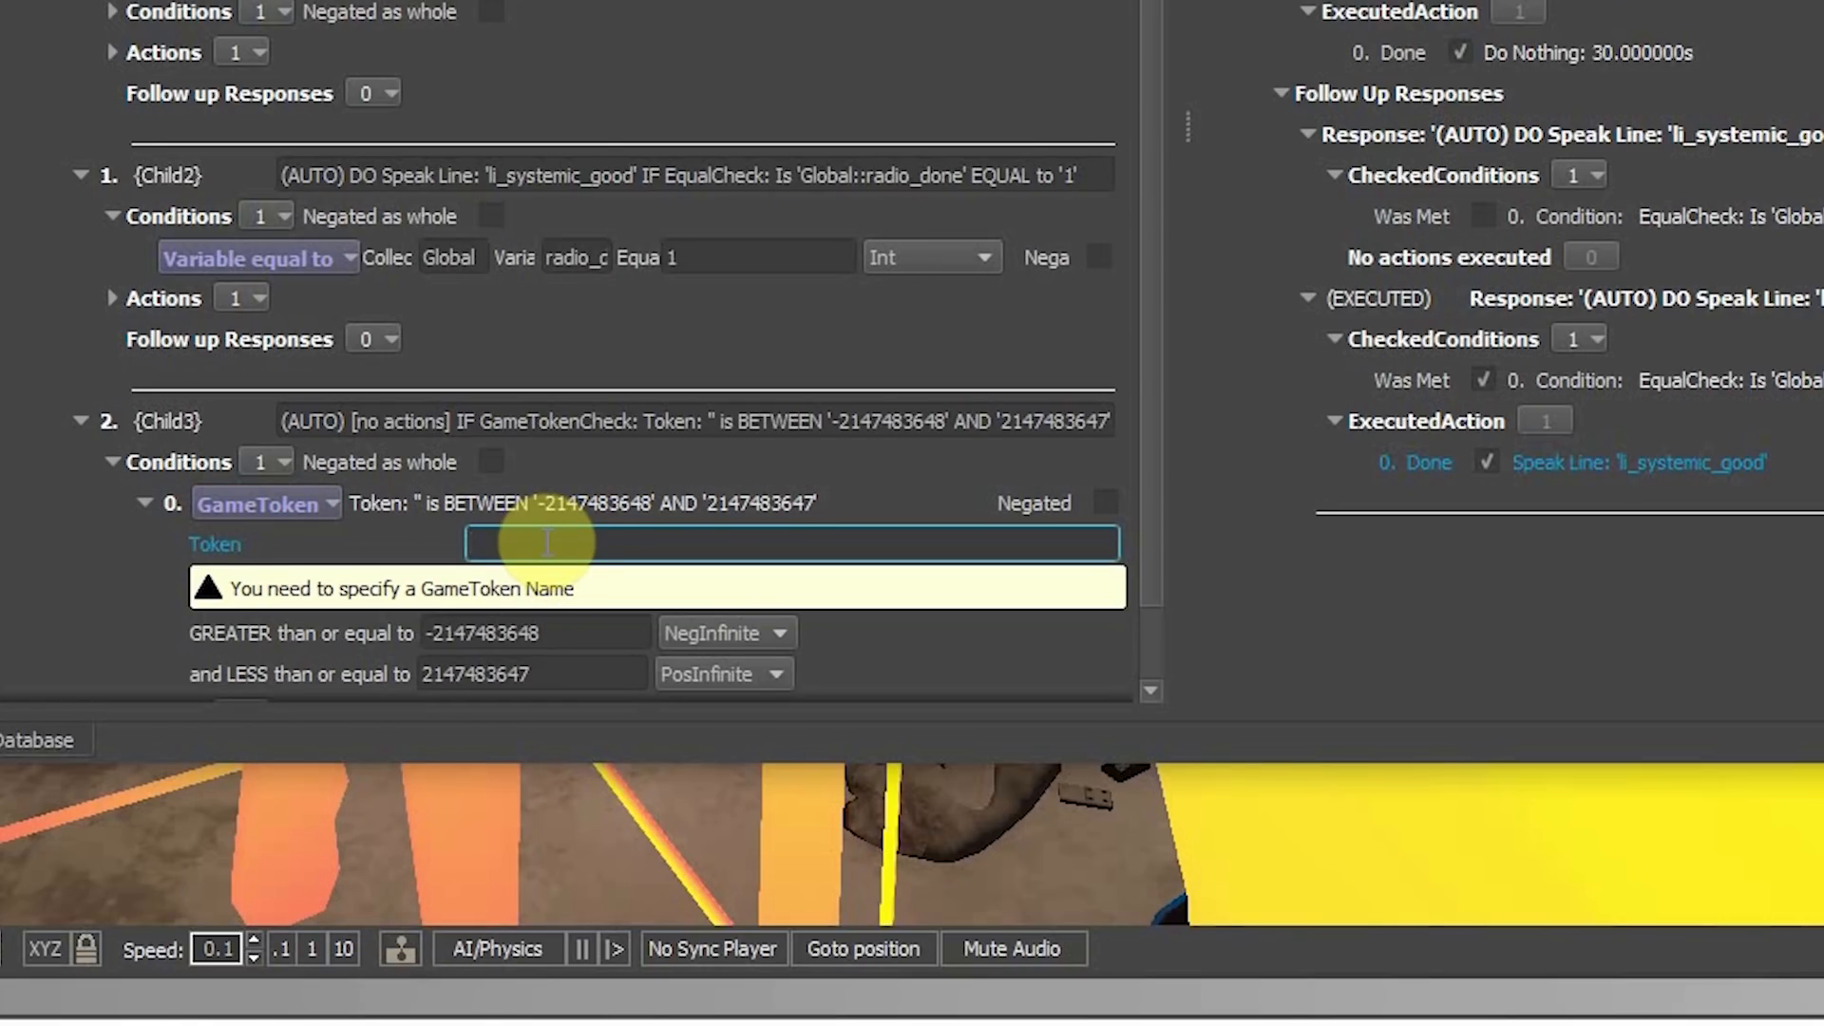
type("robin")
type("son.")
type("rescue_")
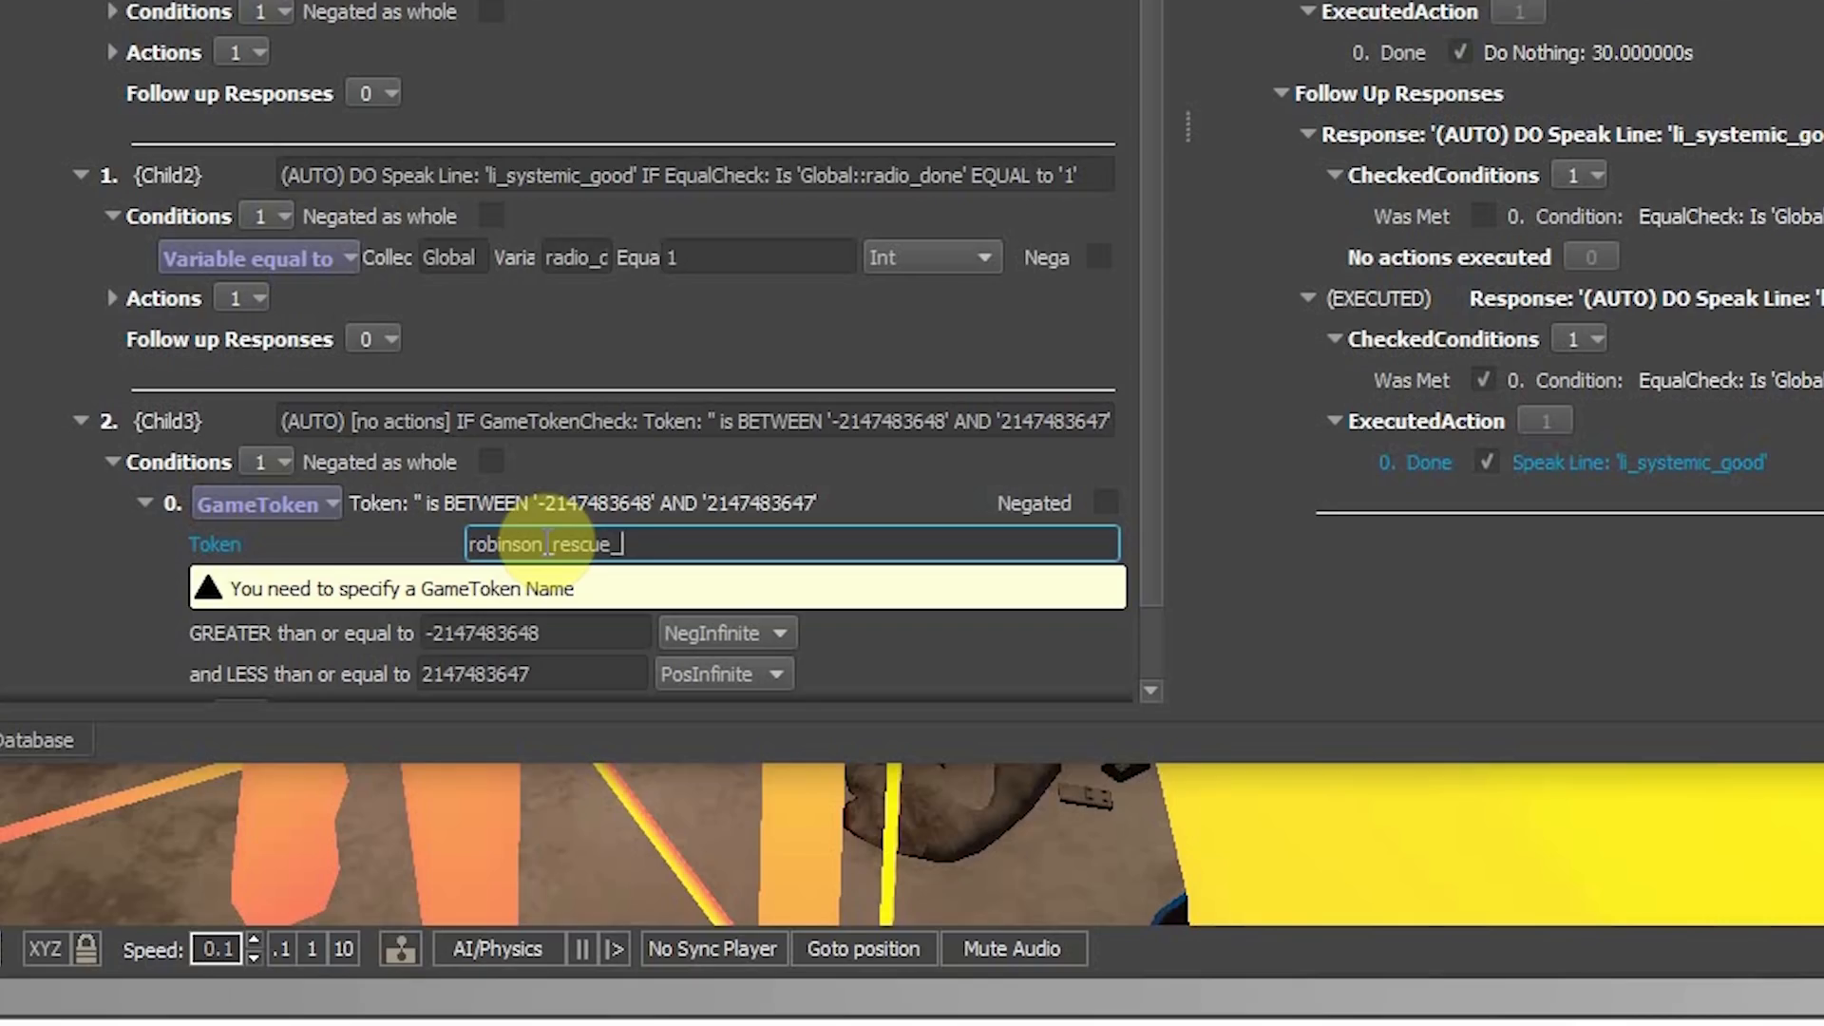
type("pod.door_opening")
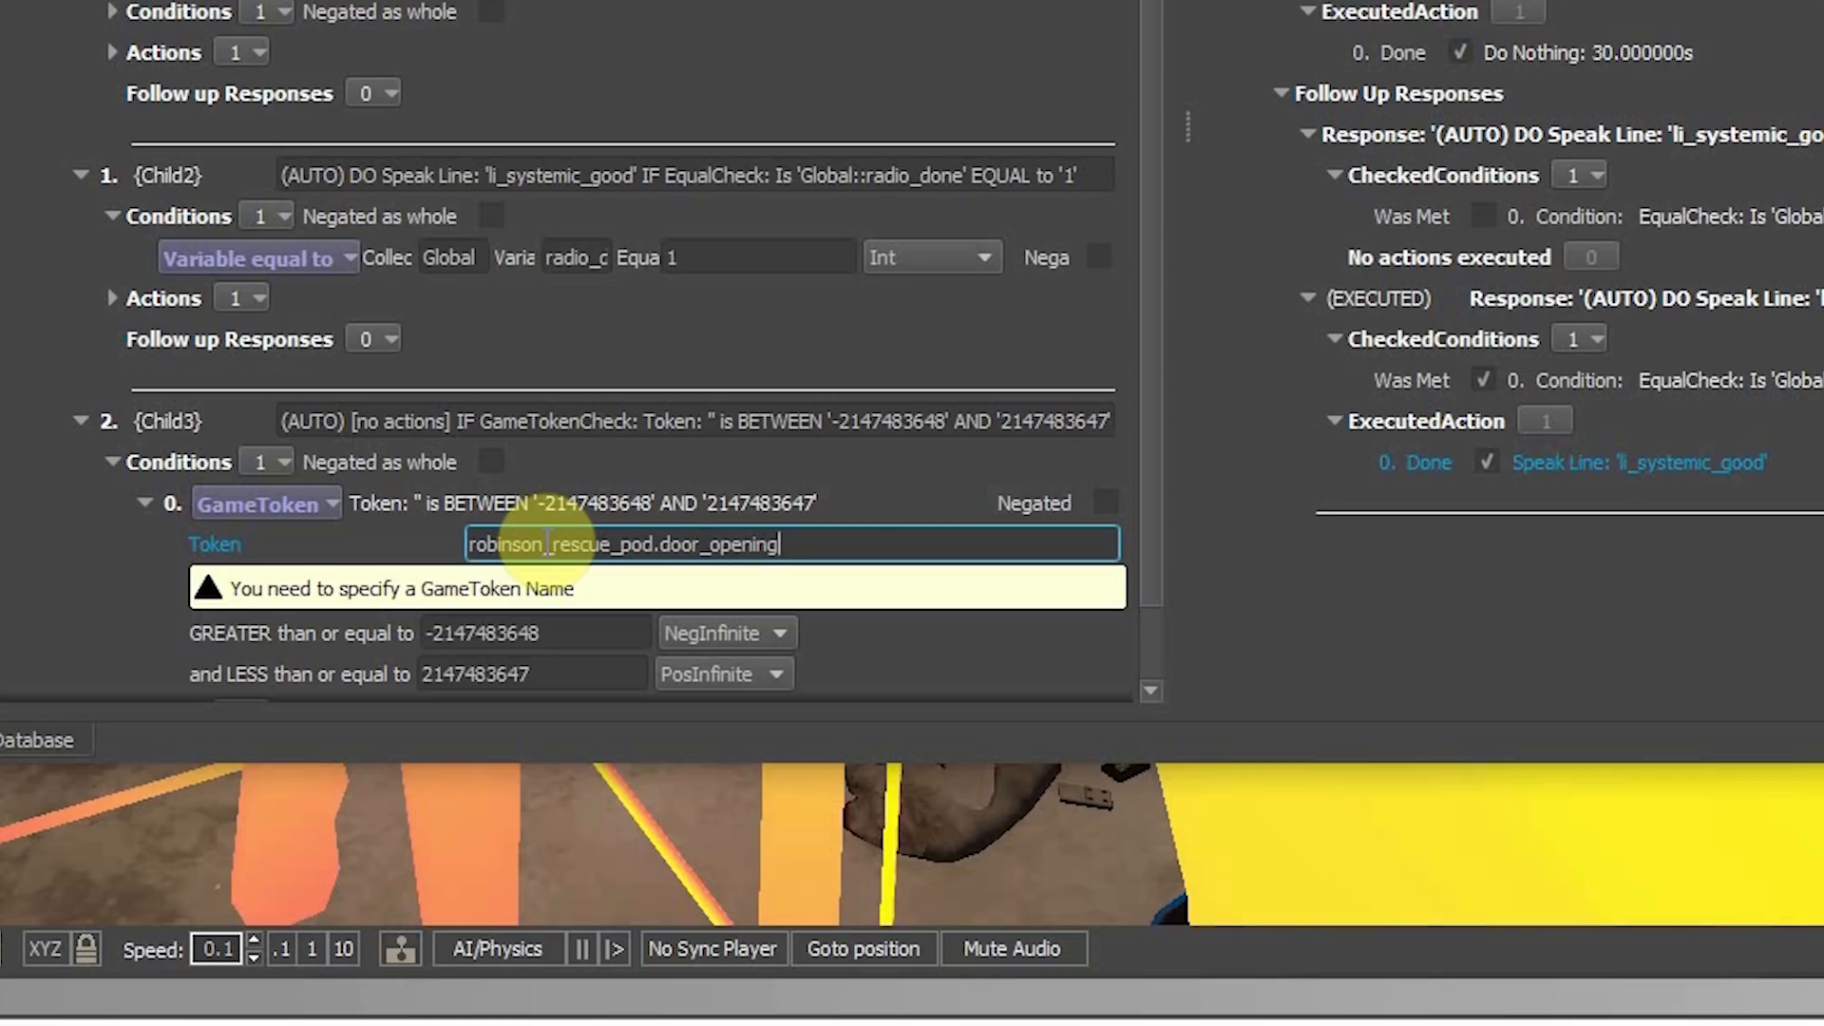
left_click(82, 587)
scroll(52, 534, "down", 1)
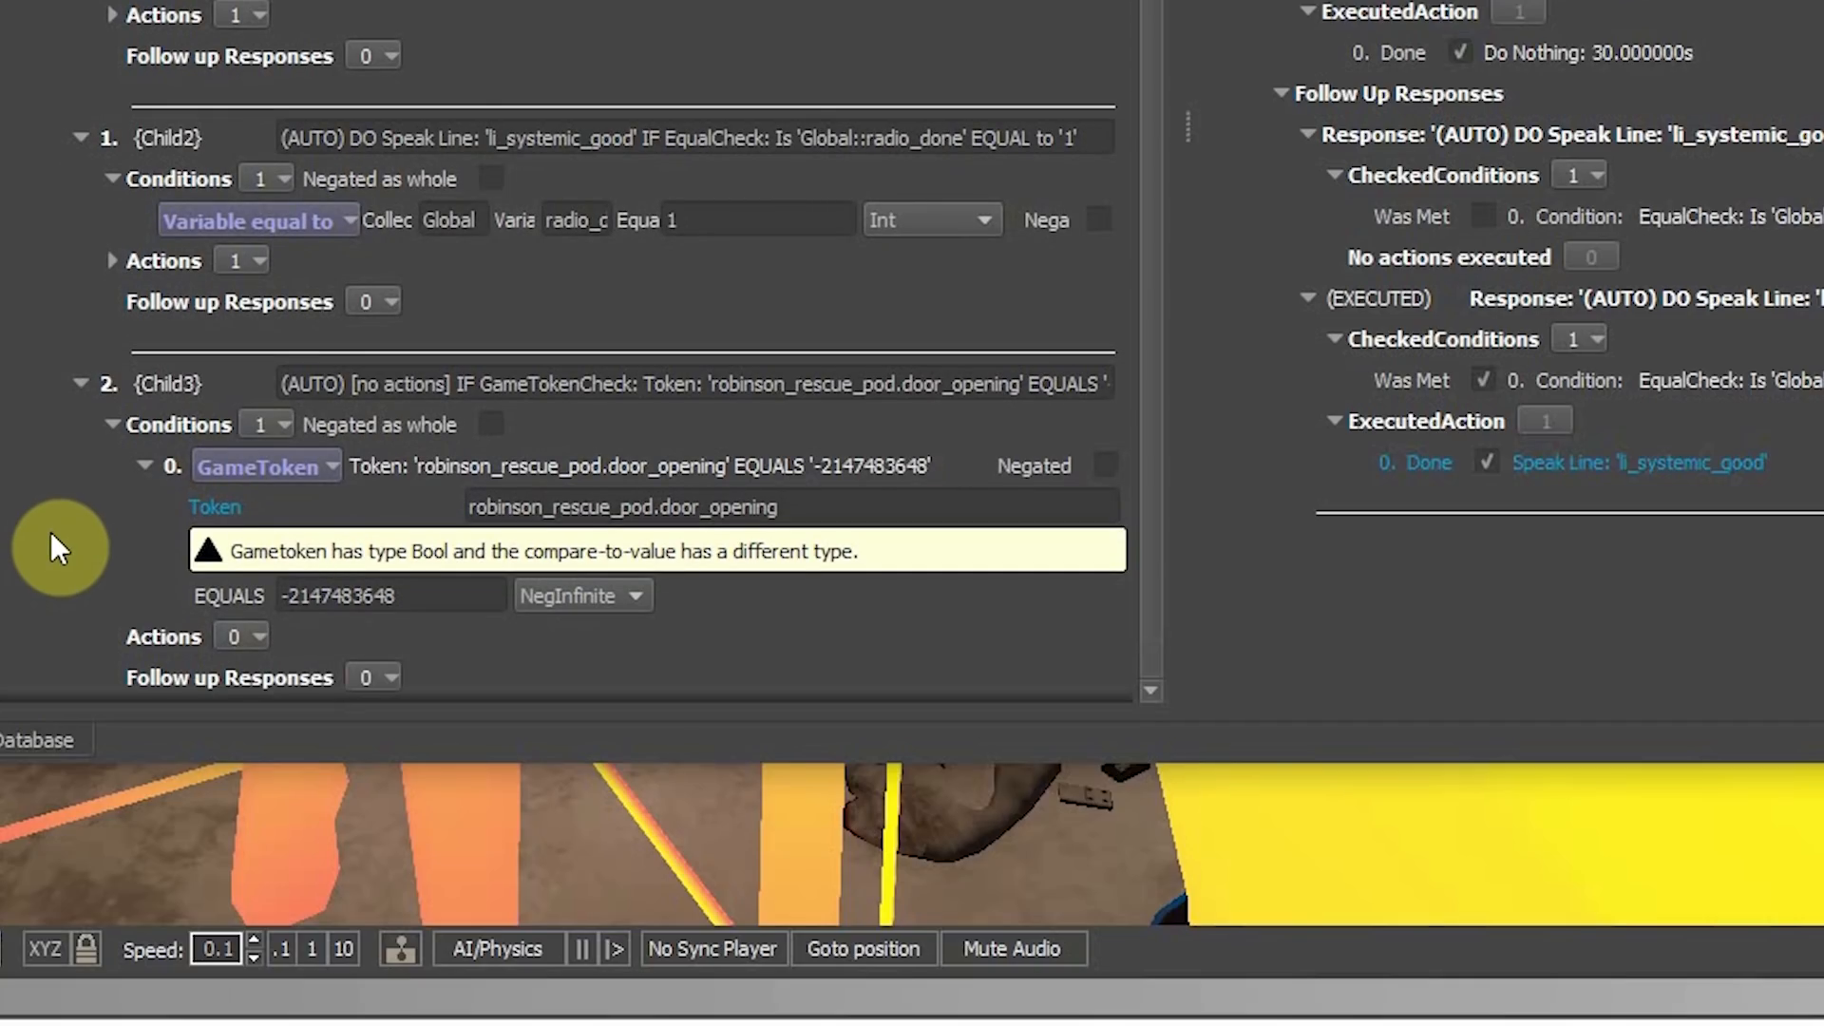
left_click(556, 596)
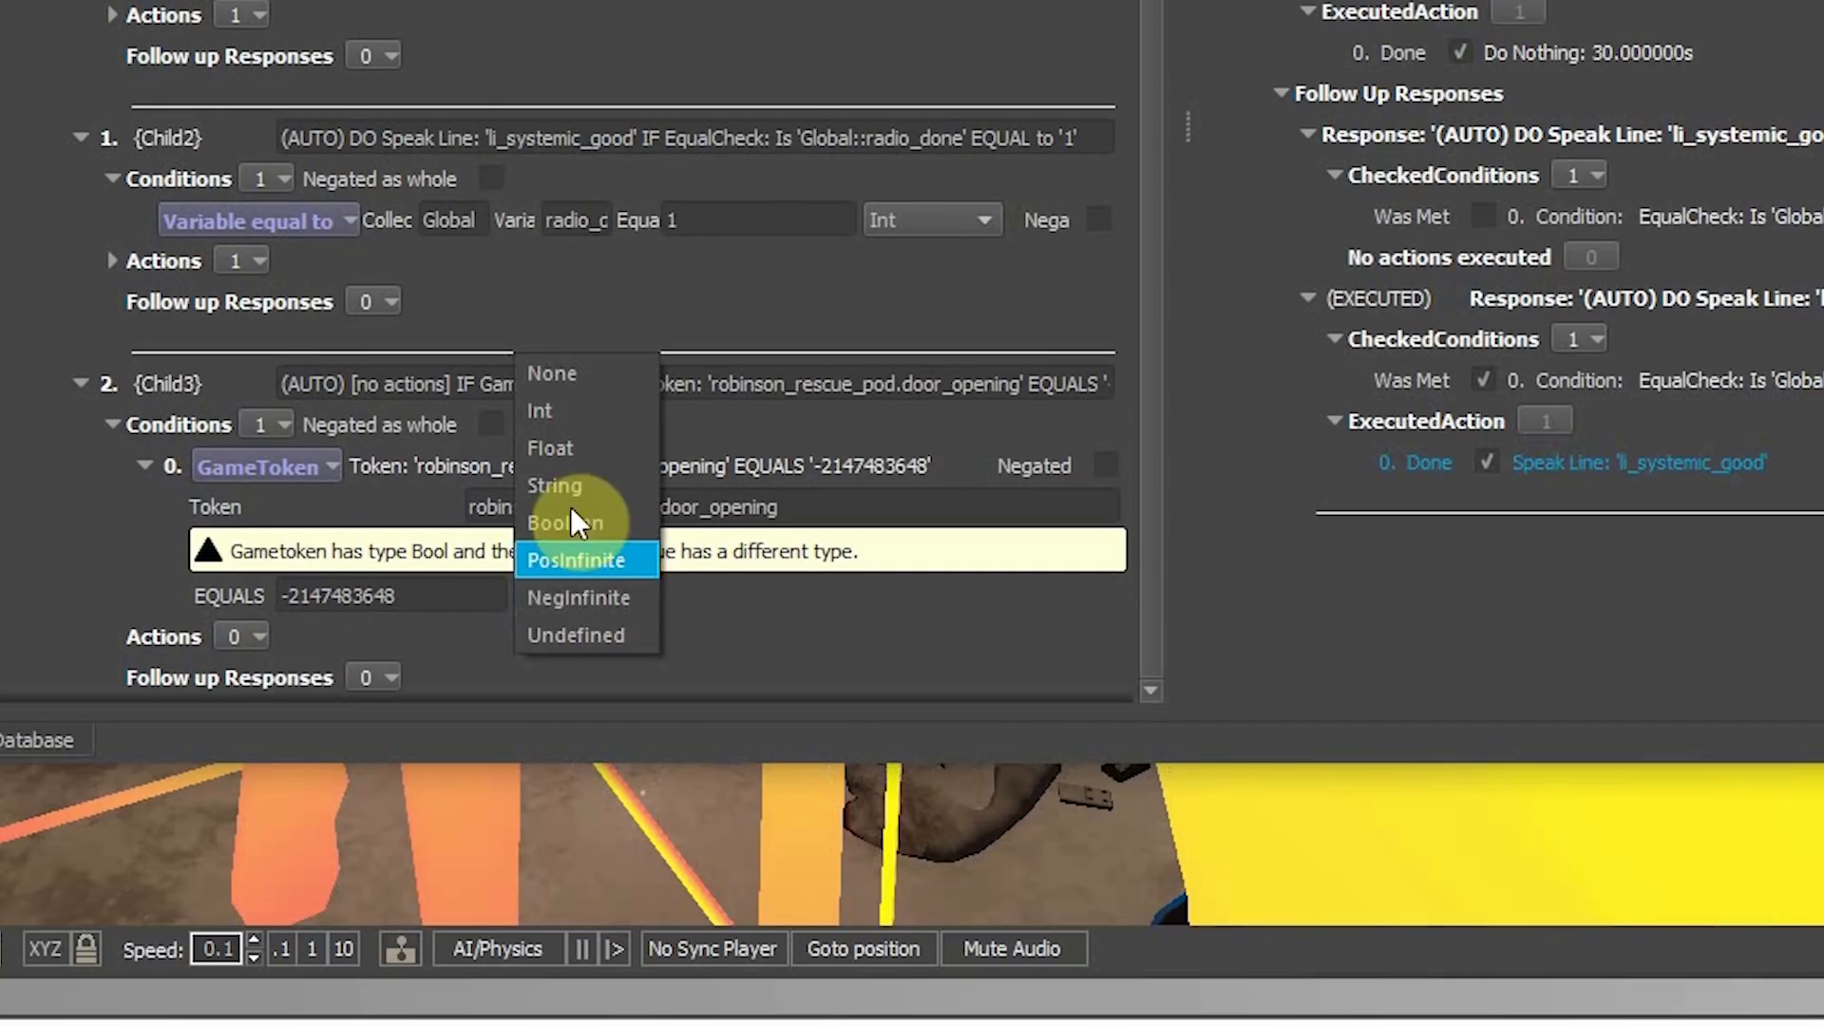
left_click(578, 521)
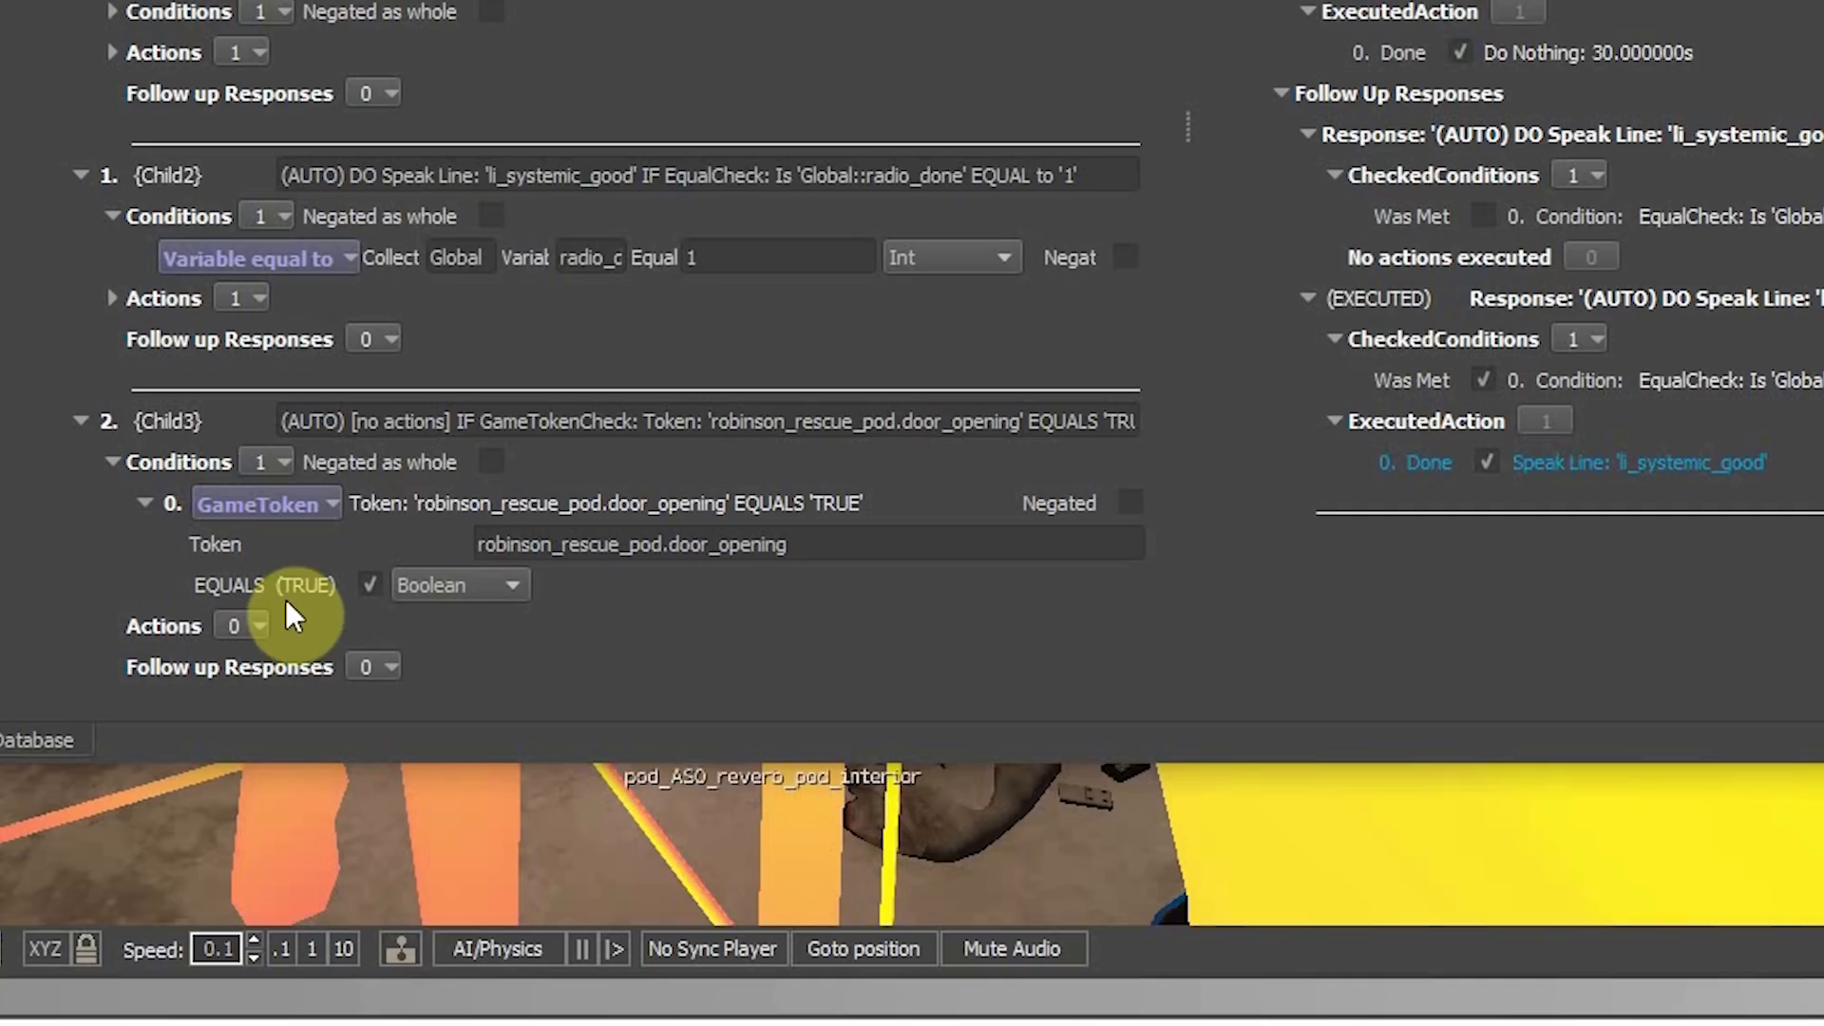
Step: Add a SpeakLine action to Child3 with line li_global_higs_unit_reminders and speaker override Global_AI_HIGS
left_click(243, 627)
left_click(282, 663)
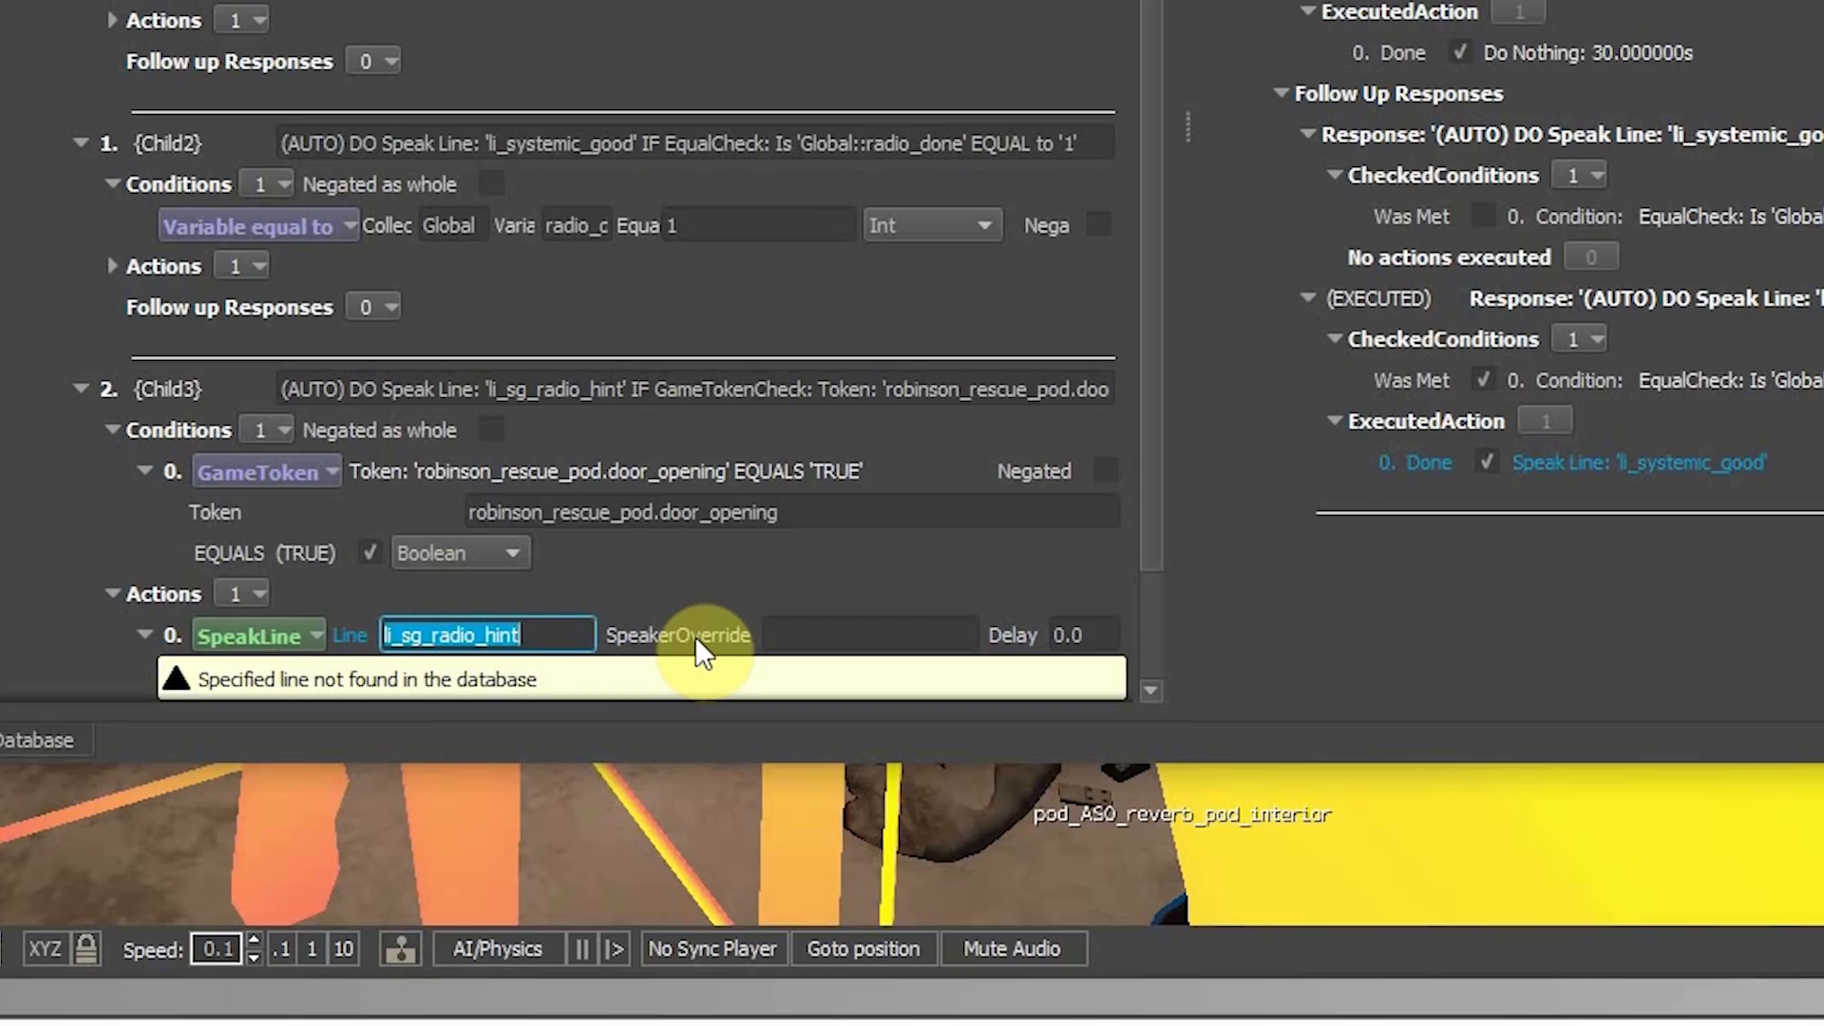
key("BackSpace")
type("li_global_")
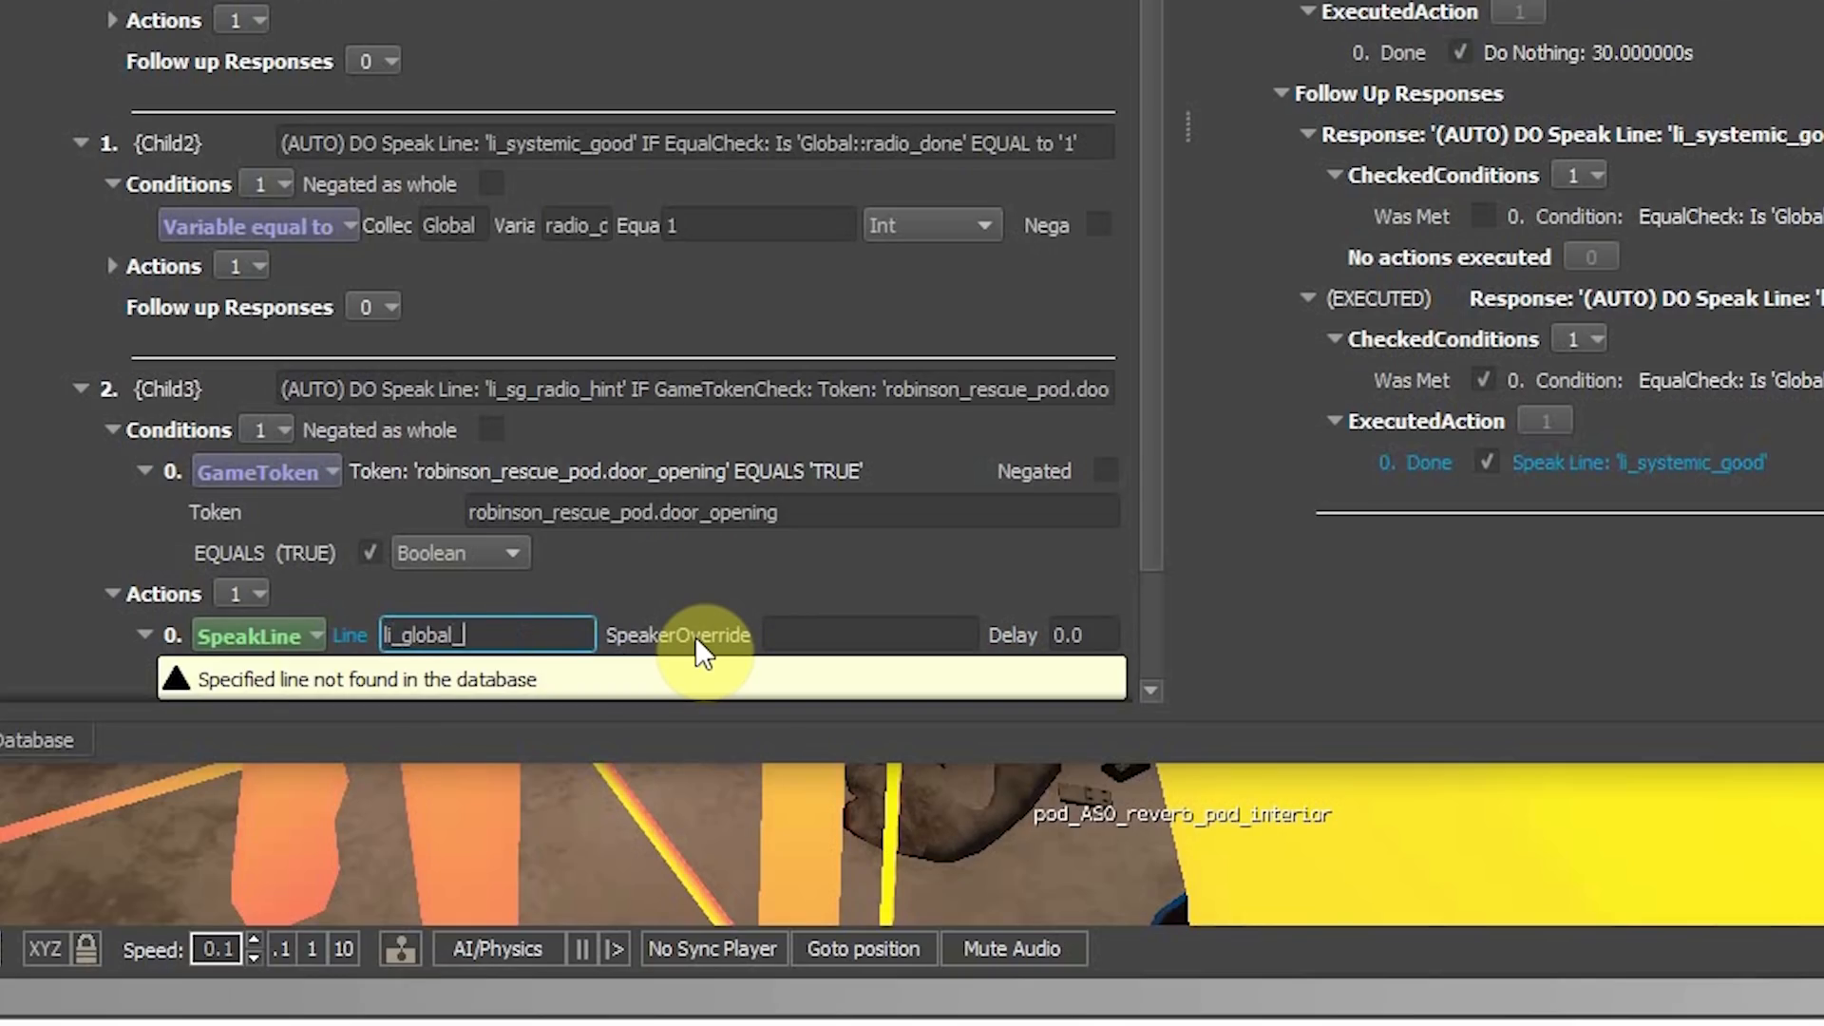
type("higs_unit_reminders")
key("Tab")
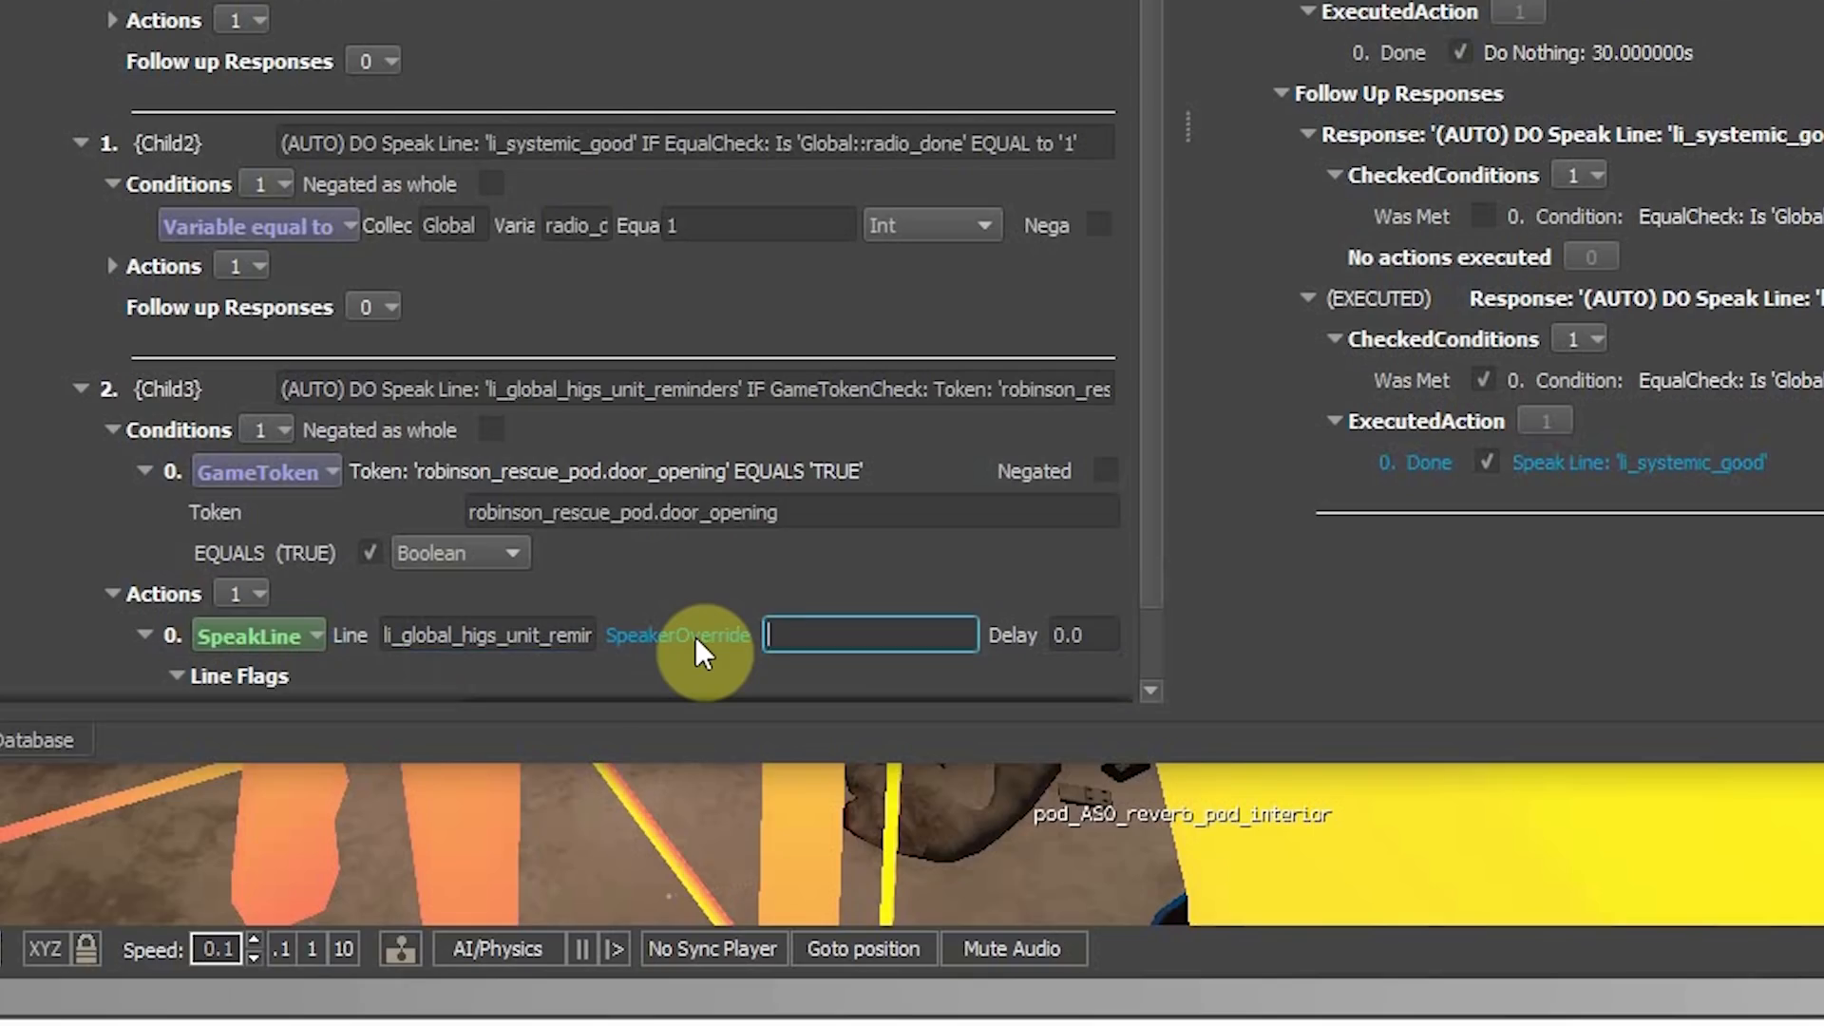
type("Global_AI_HIGS")
key("Return")
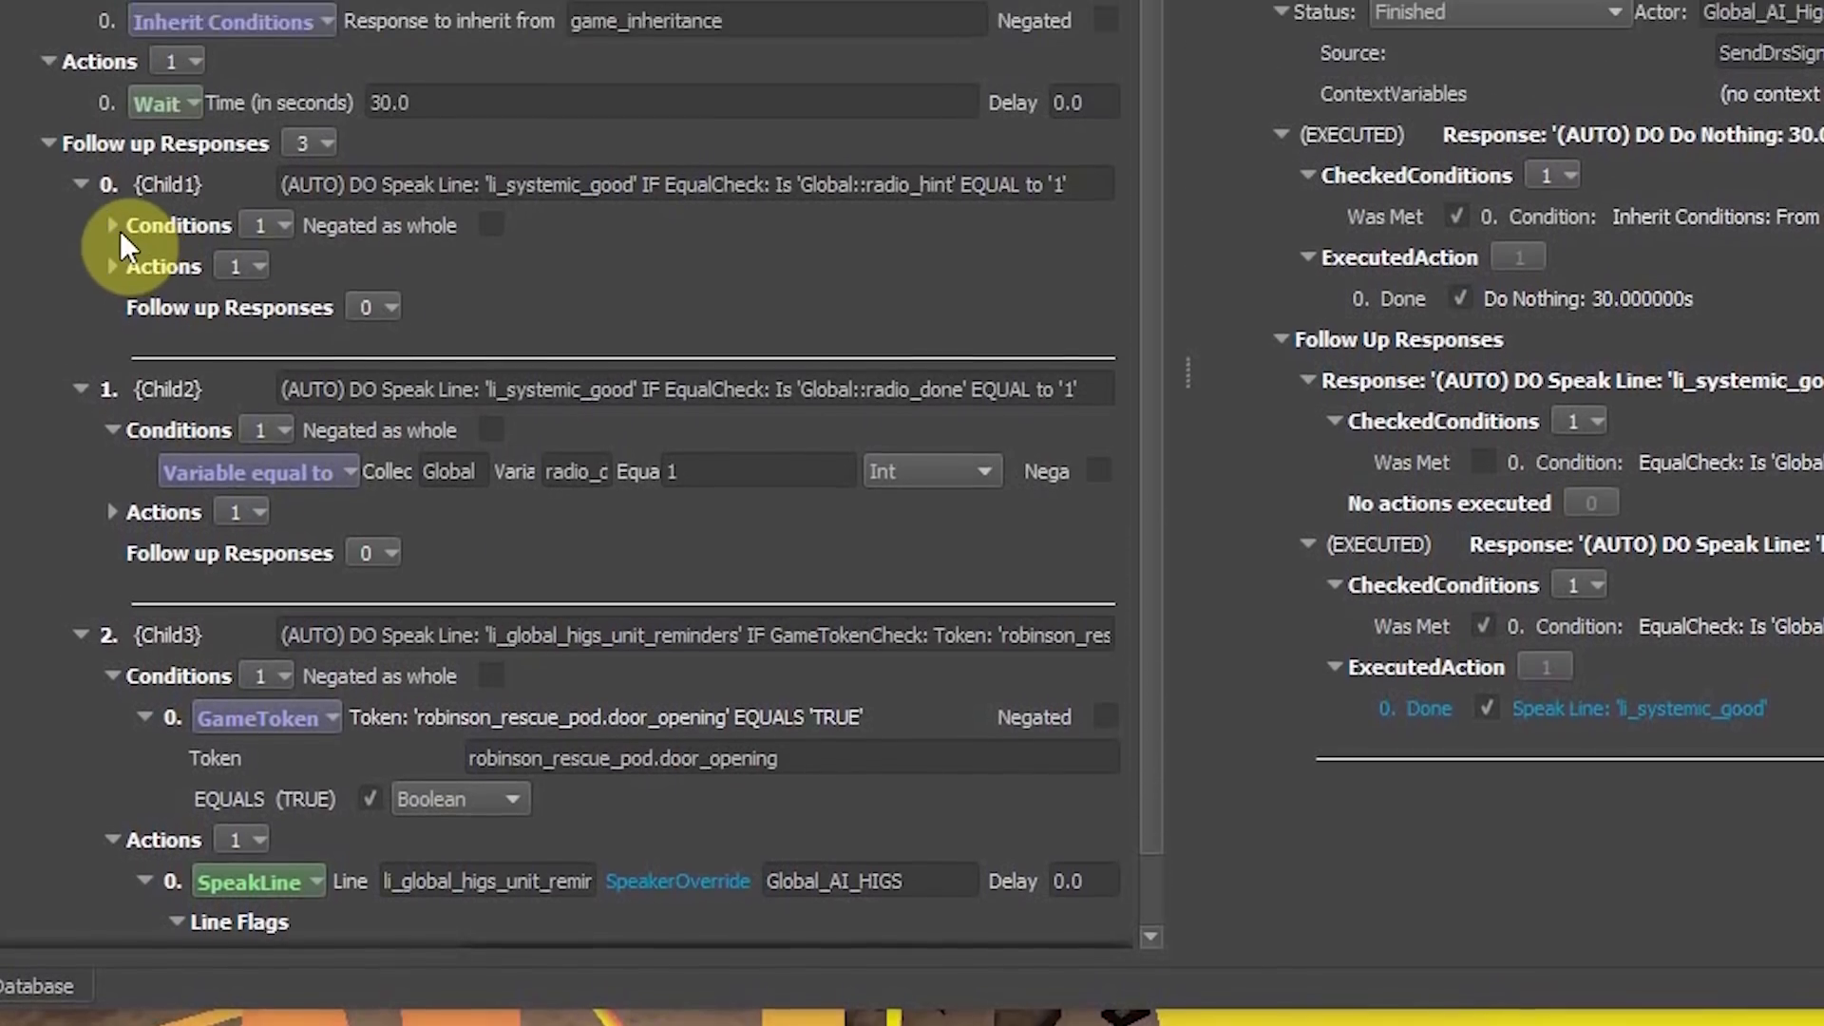
Step: Expand Child1's conditions and actions and insert an additional empty condition in Child1
left_click(113, 164)
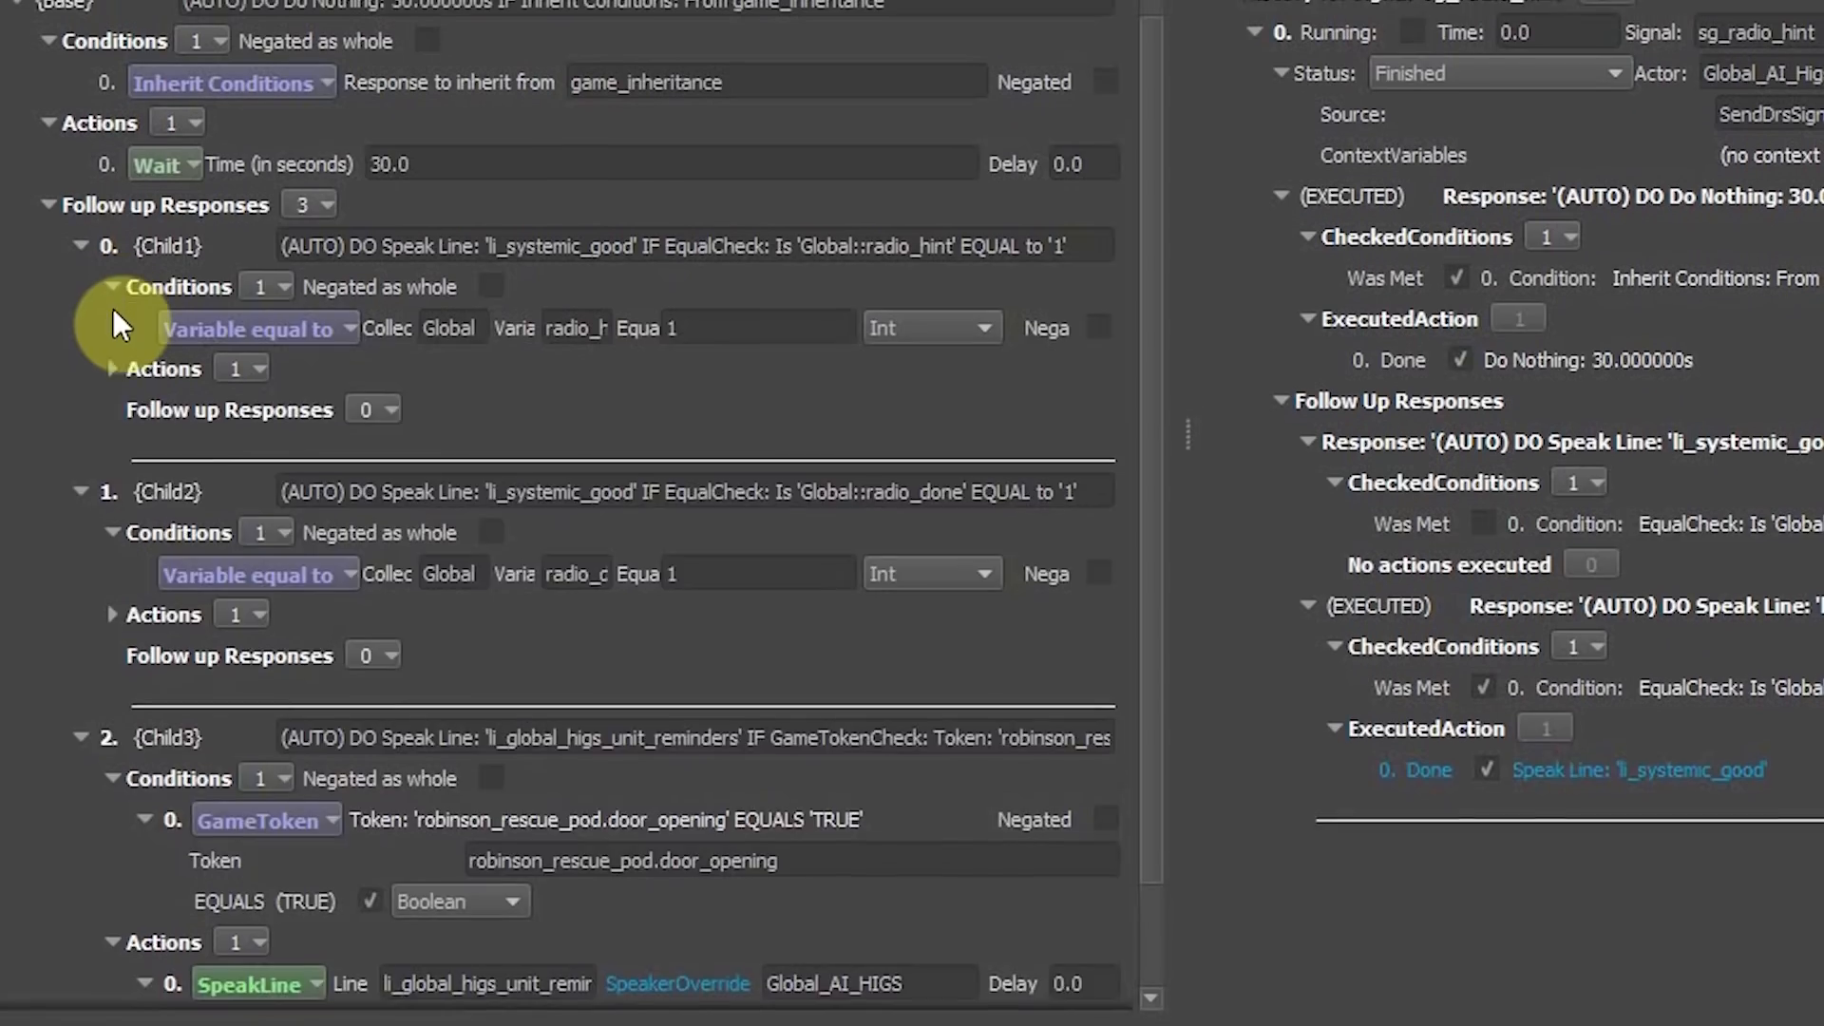
left_click(112, 245)
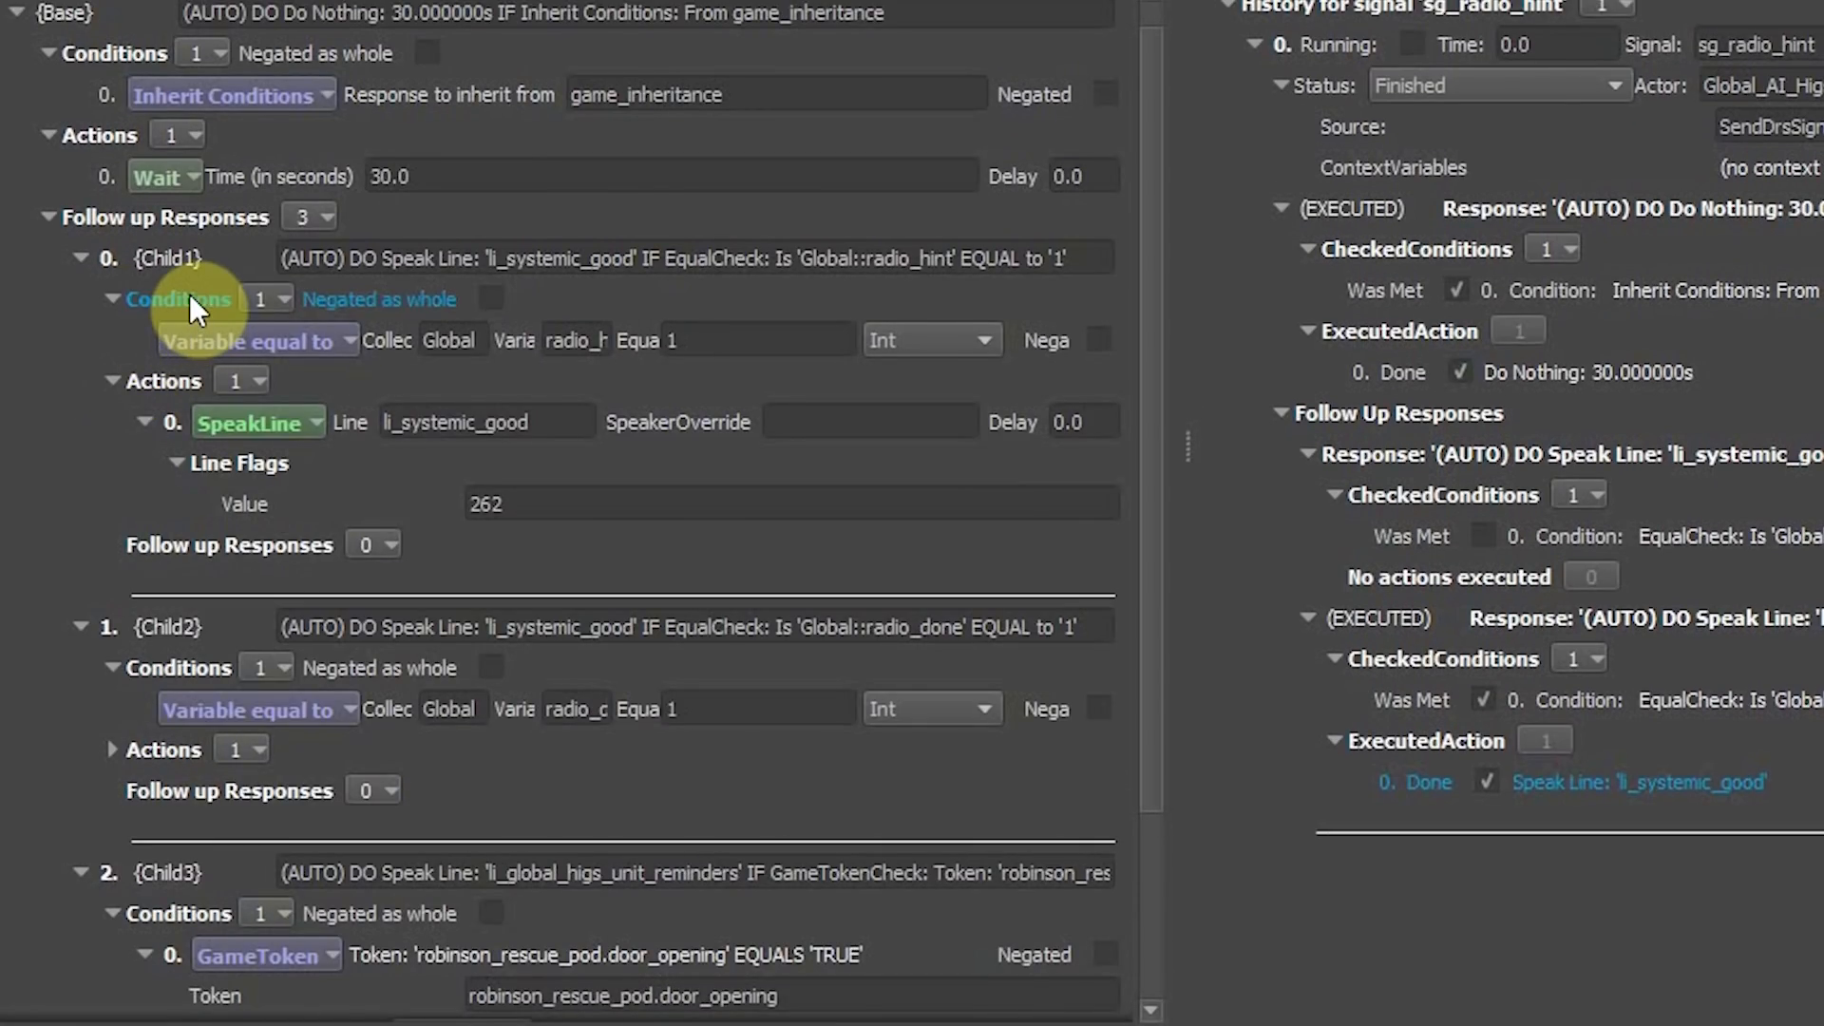
scroll(481, 486, "down", 3)
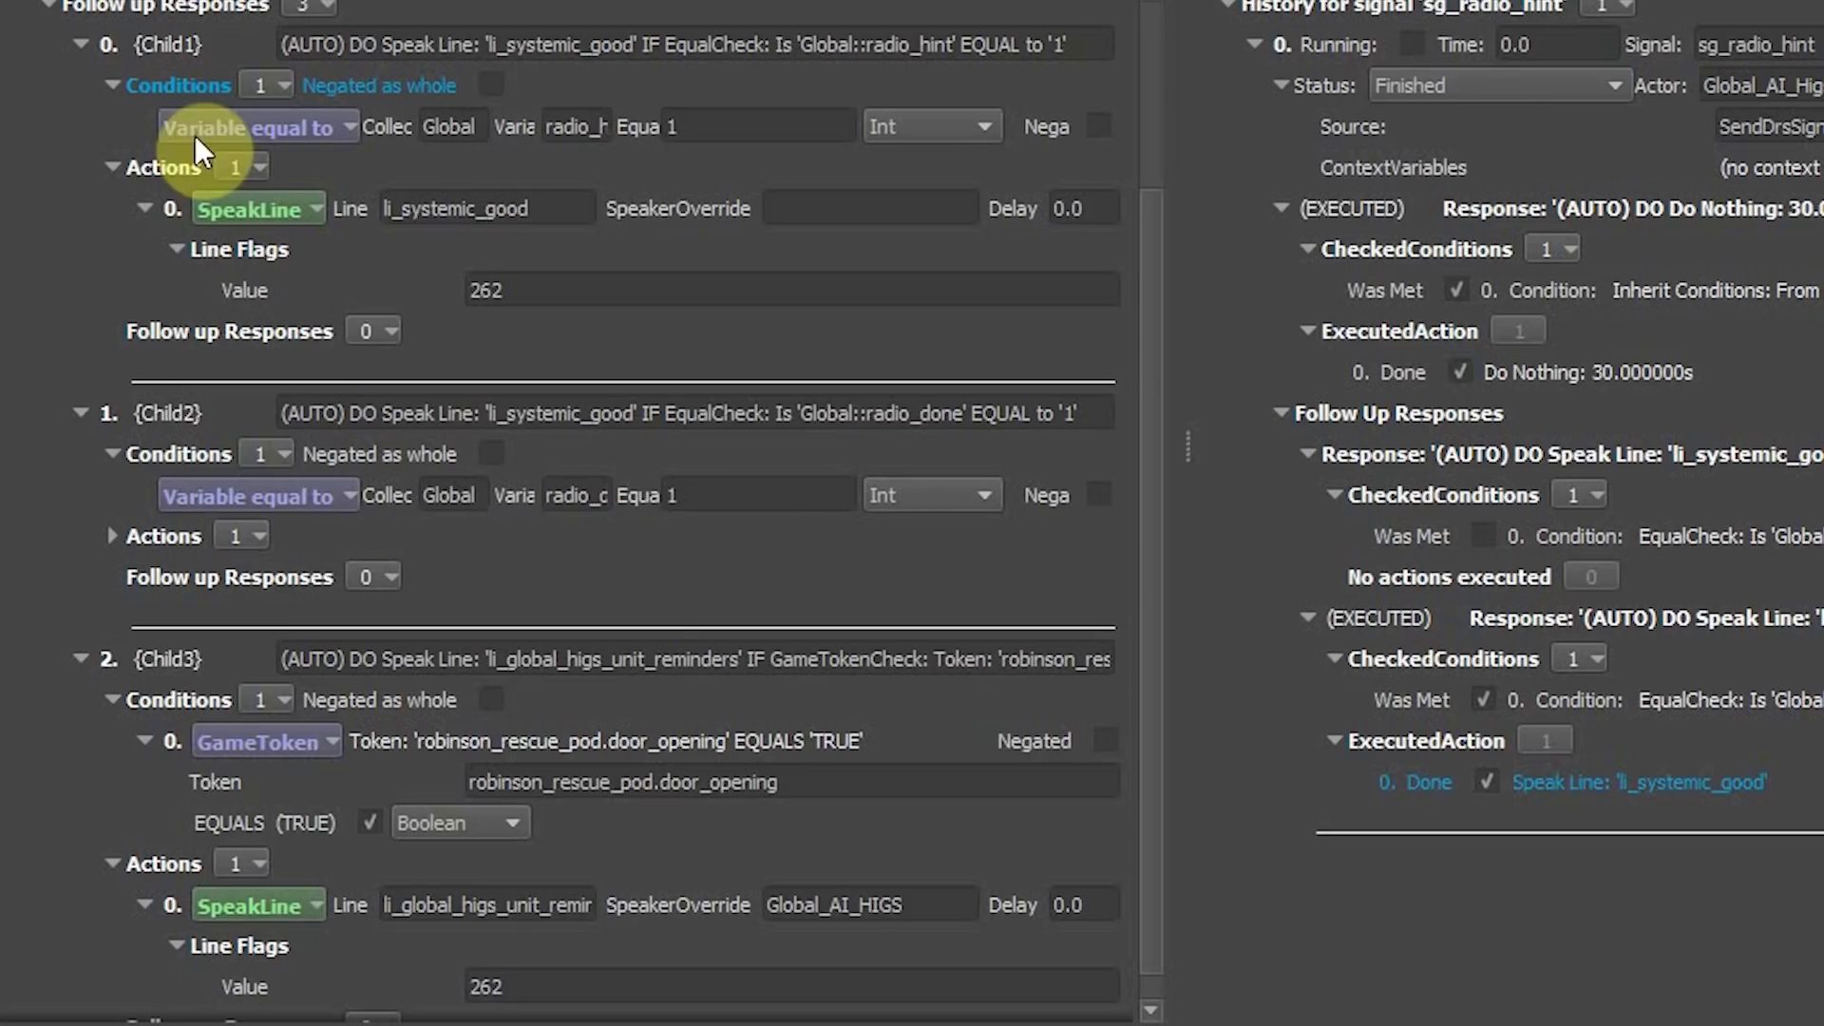
left_click(270, 86)
left_click(281, 116)
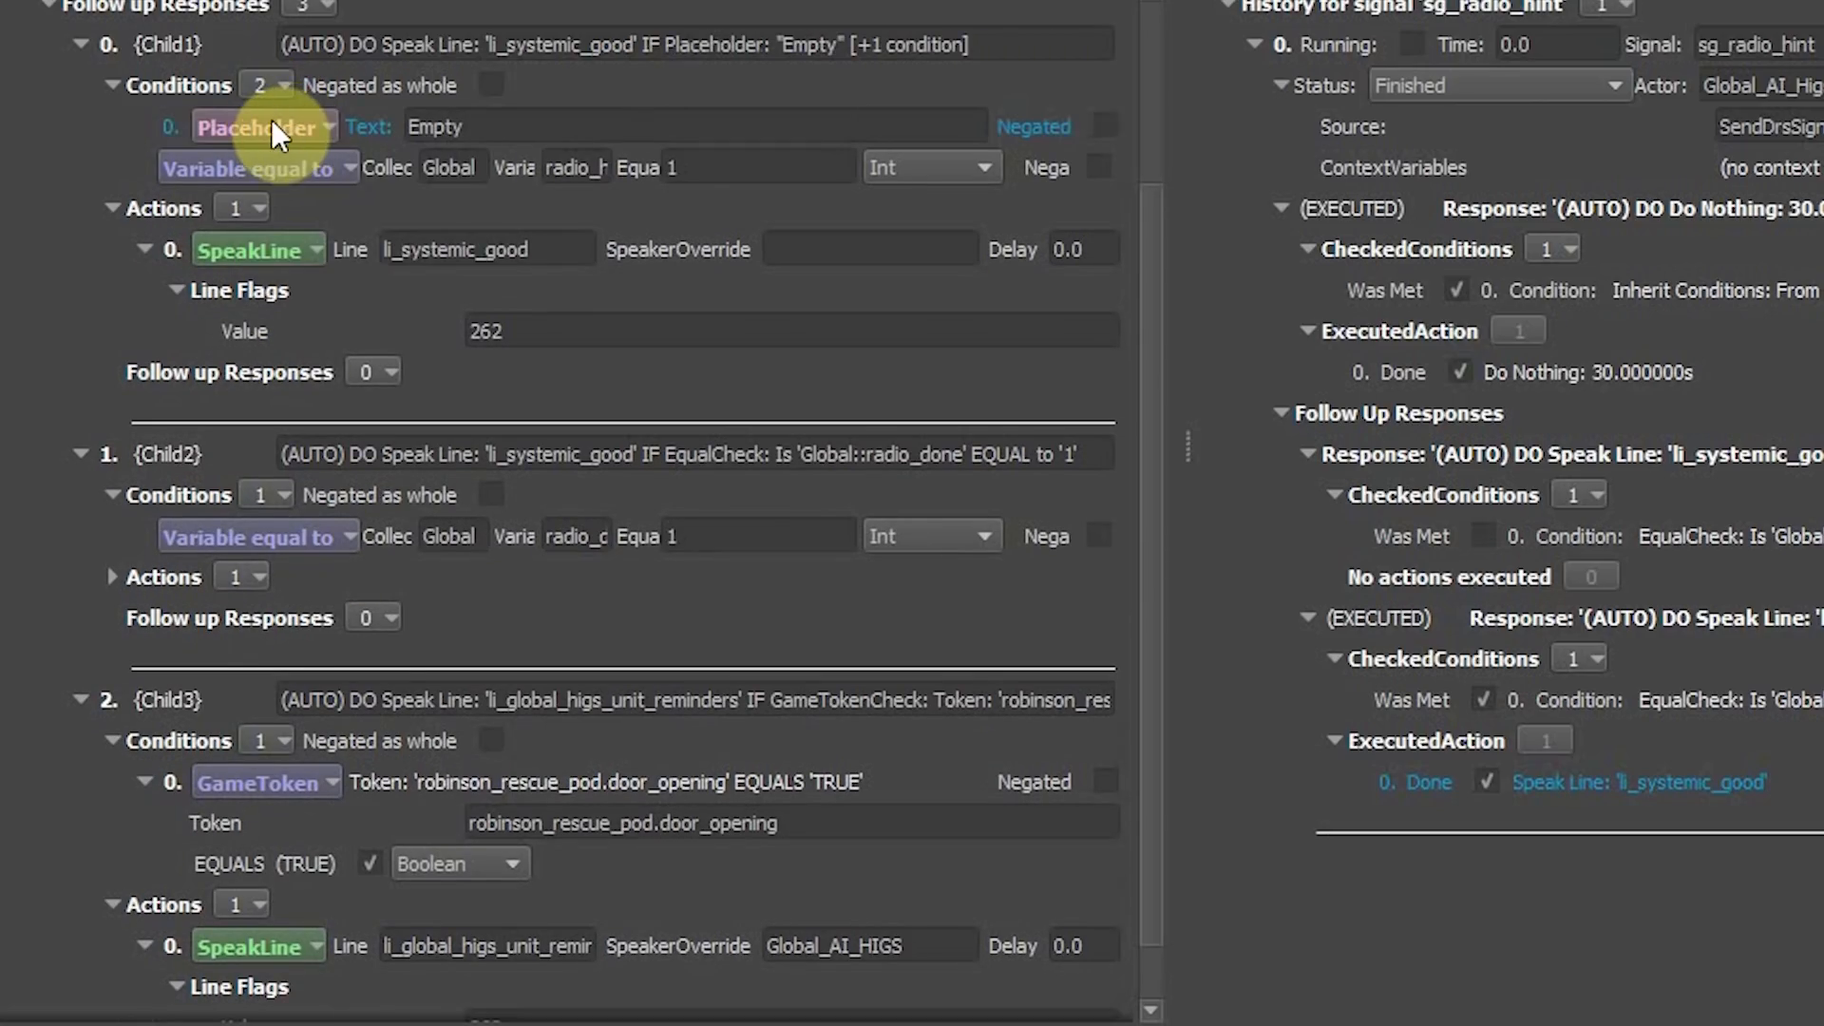
Step: Copy Child3's GameToken condition onto Child1's placeholder condition and set its comparison value to FALSE
left_click(169, 783)
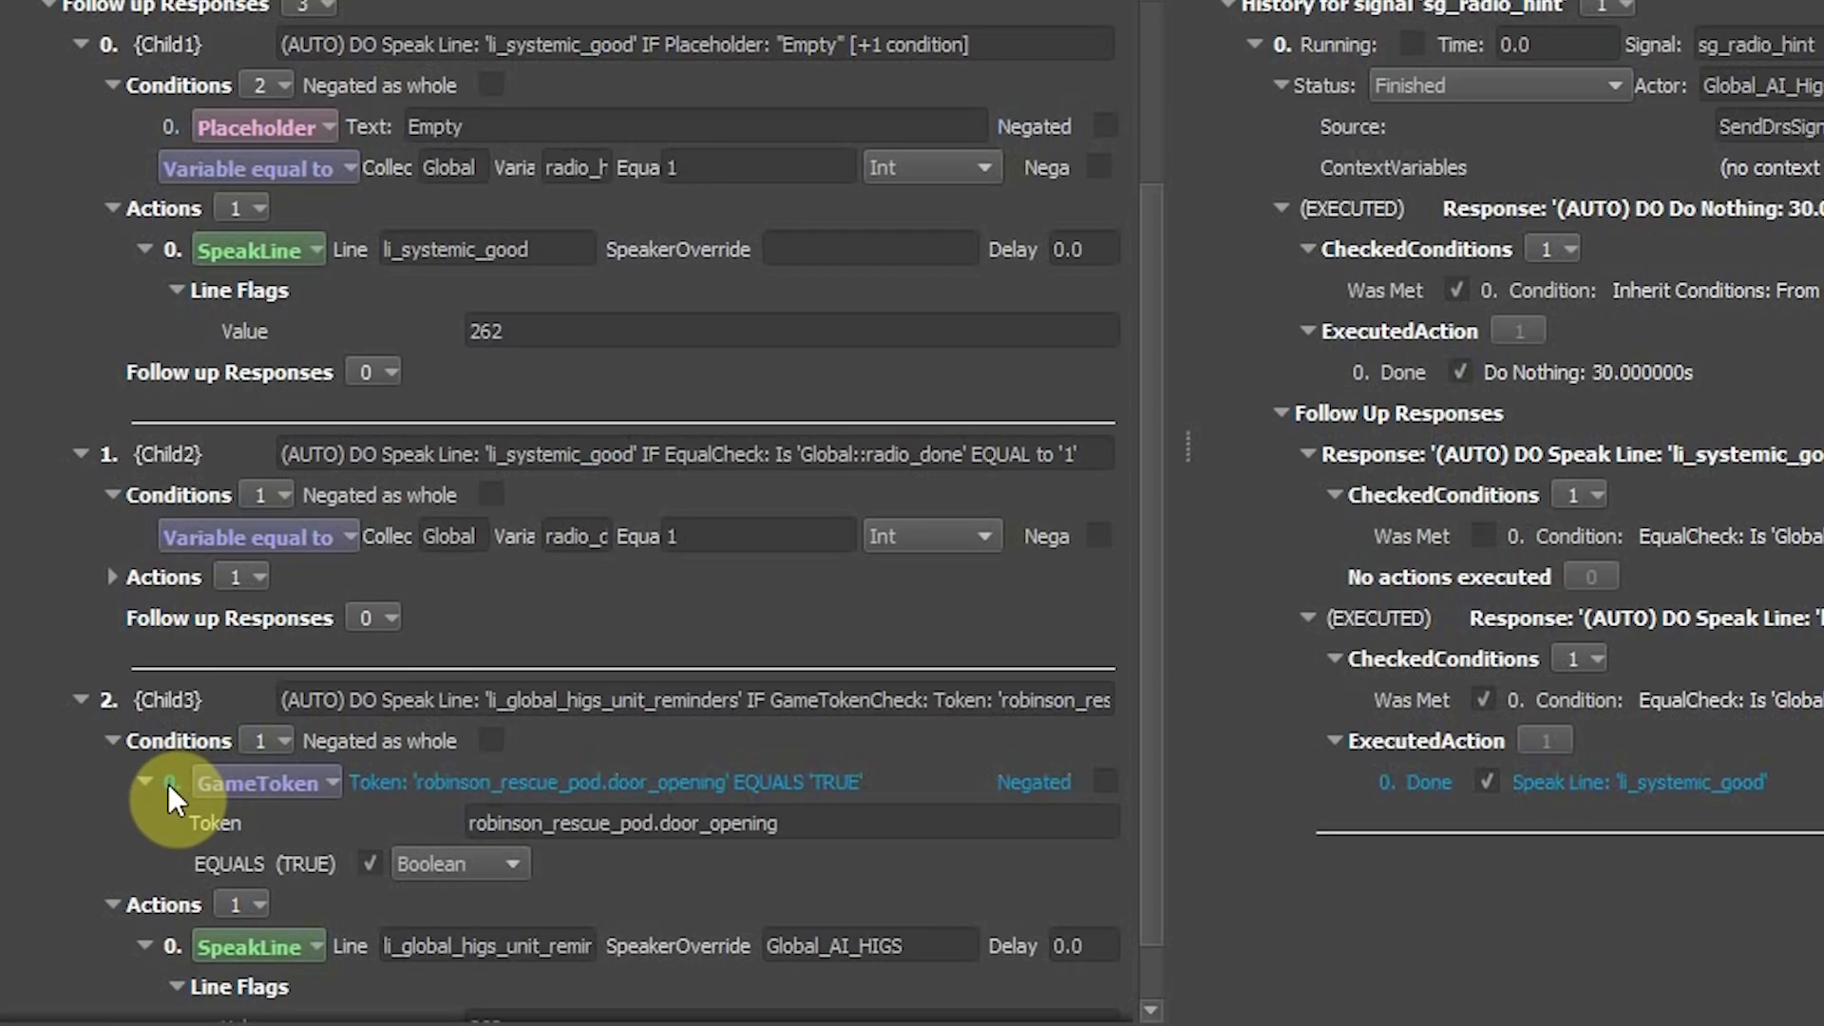
right_click(168, 784)
key("Escape")
right_click(173, 123)
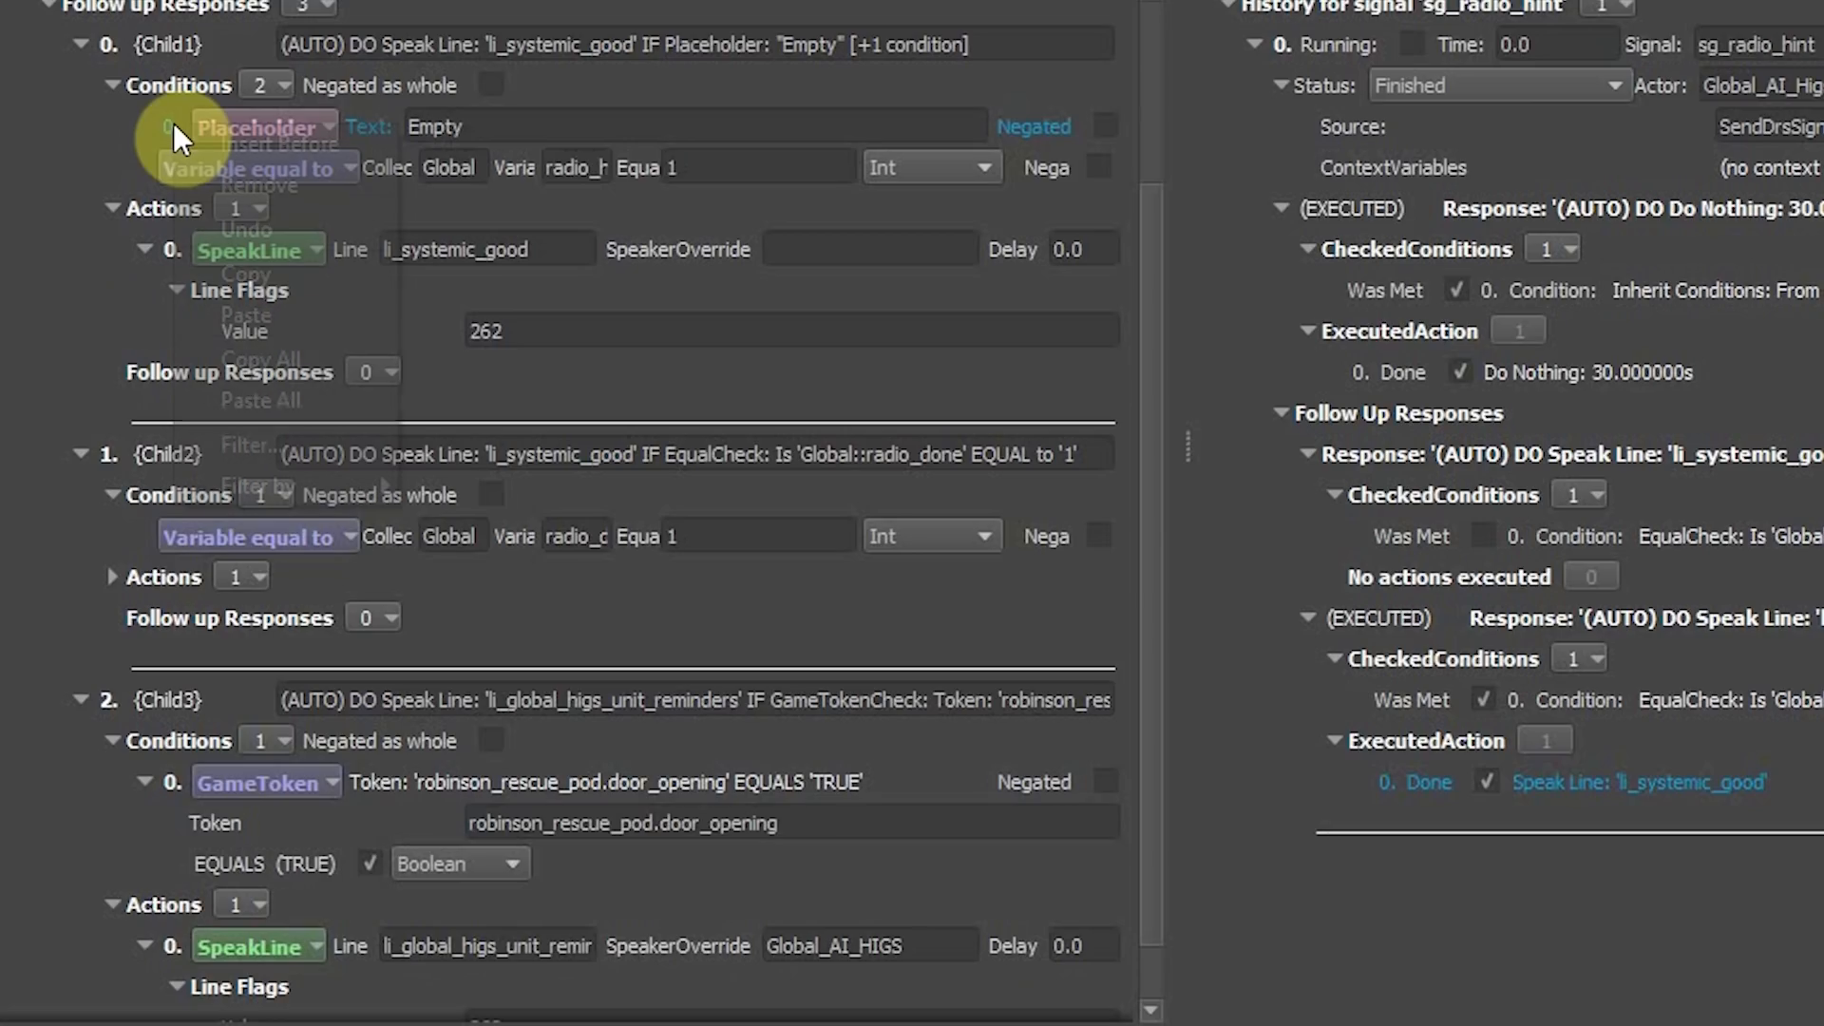
left_click(236, 311)
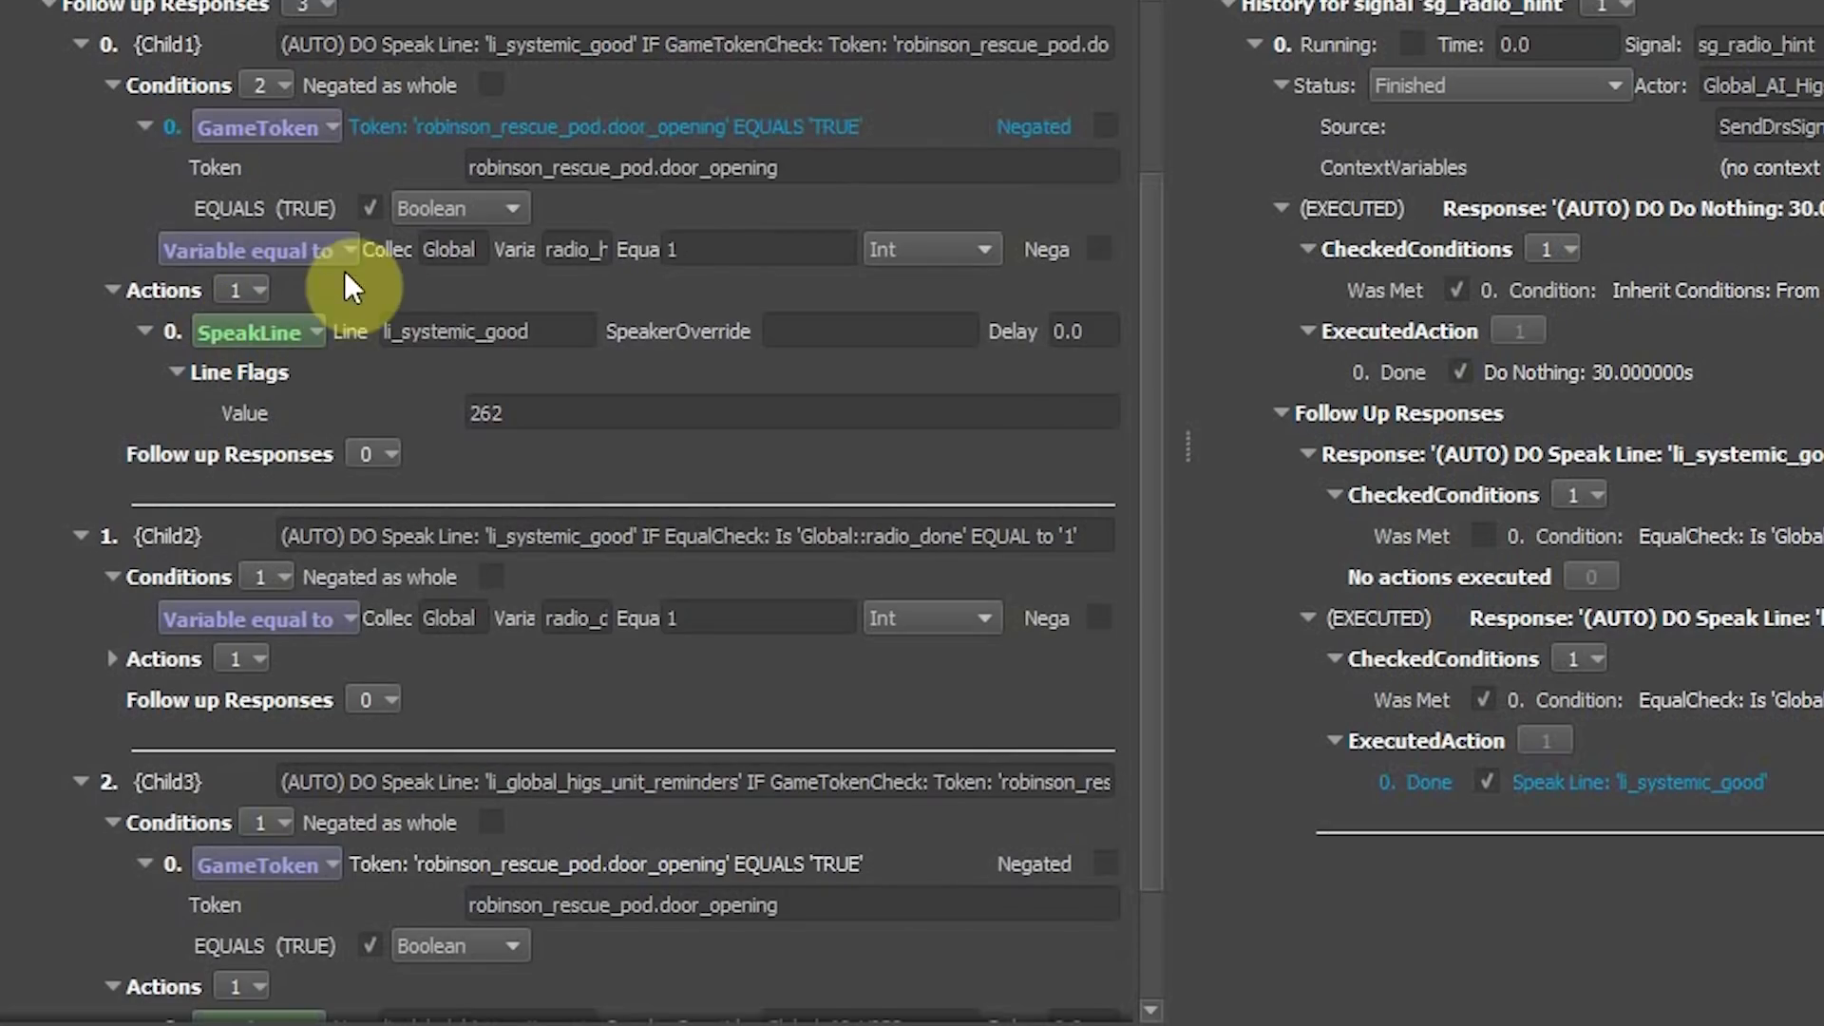
left_click(369, 208)
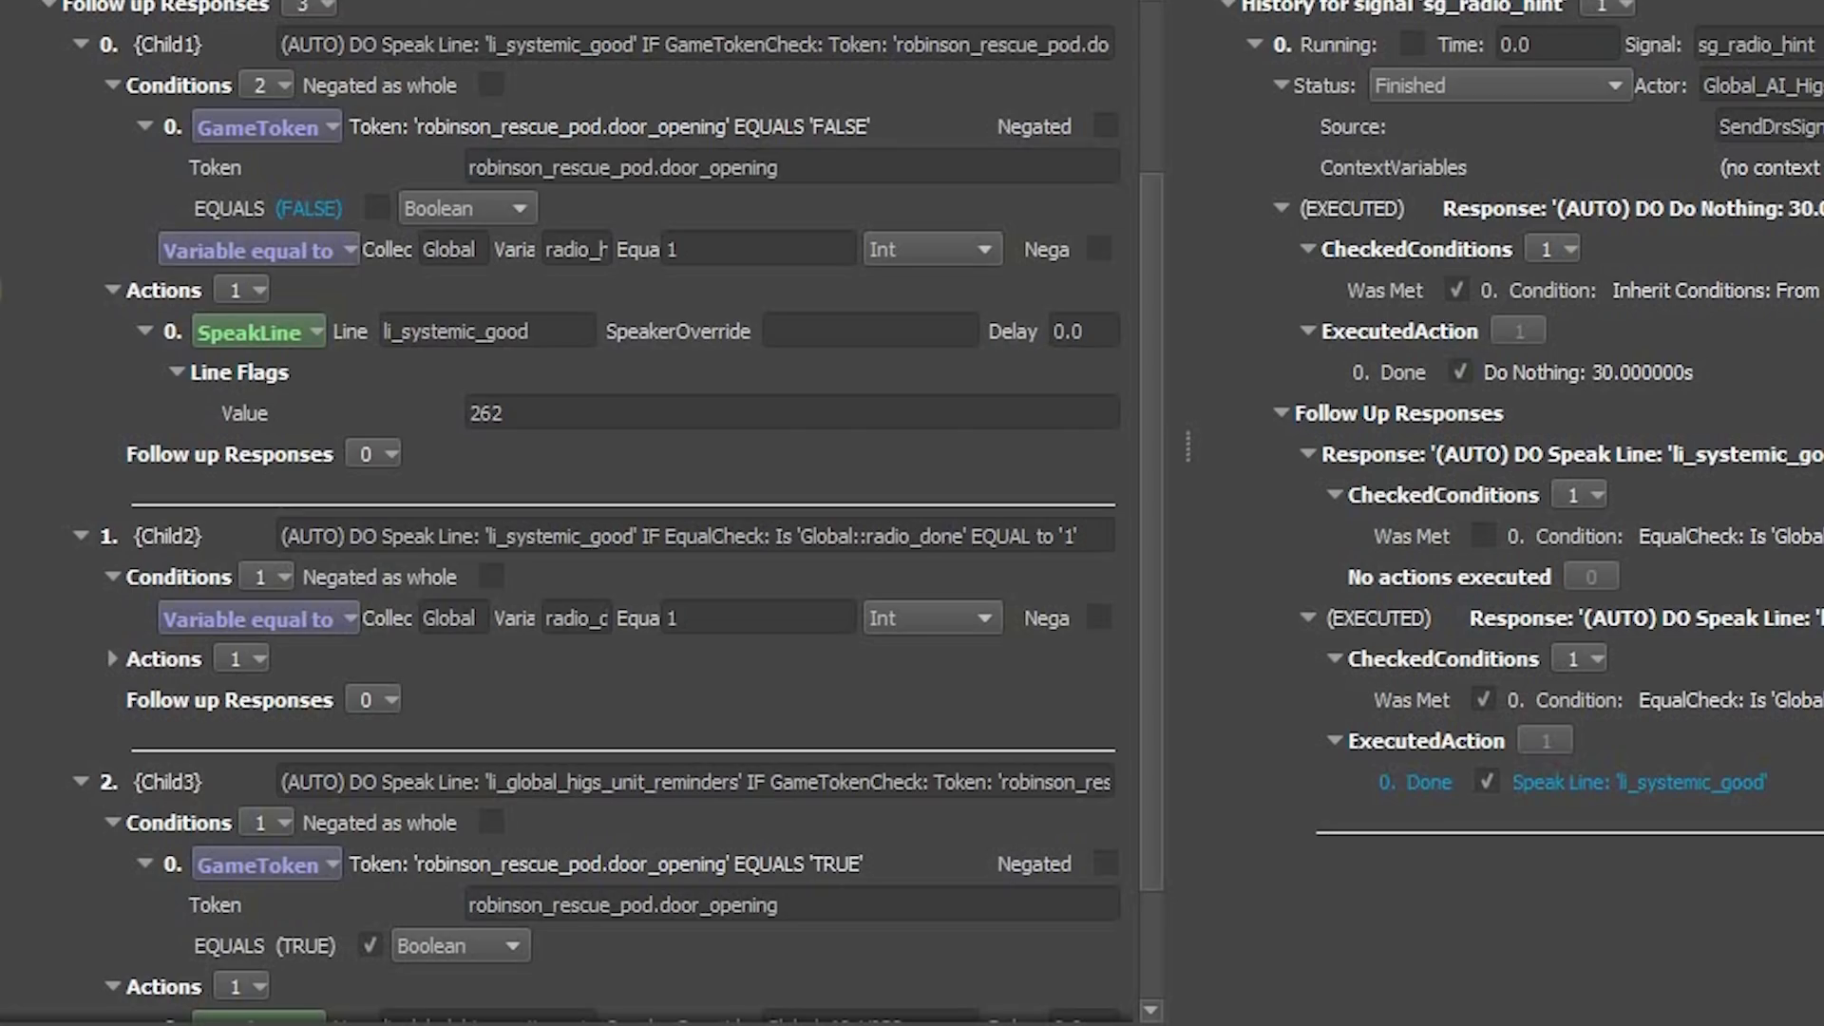
Step: Insert an additional empty condition in Child2
left_click(267, 570)
left_click(295, 606)
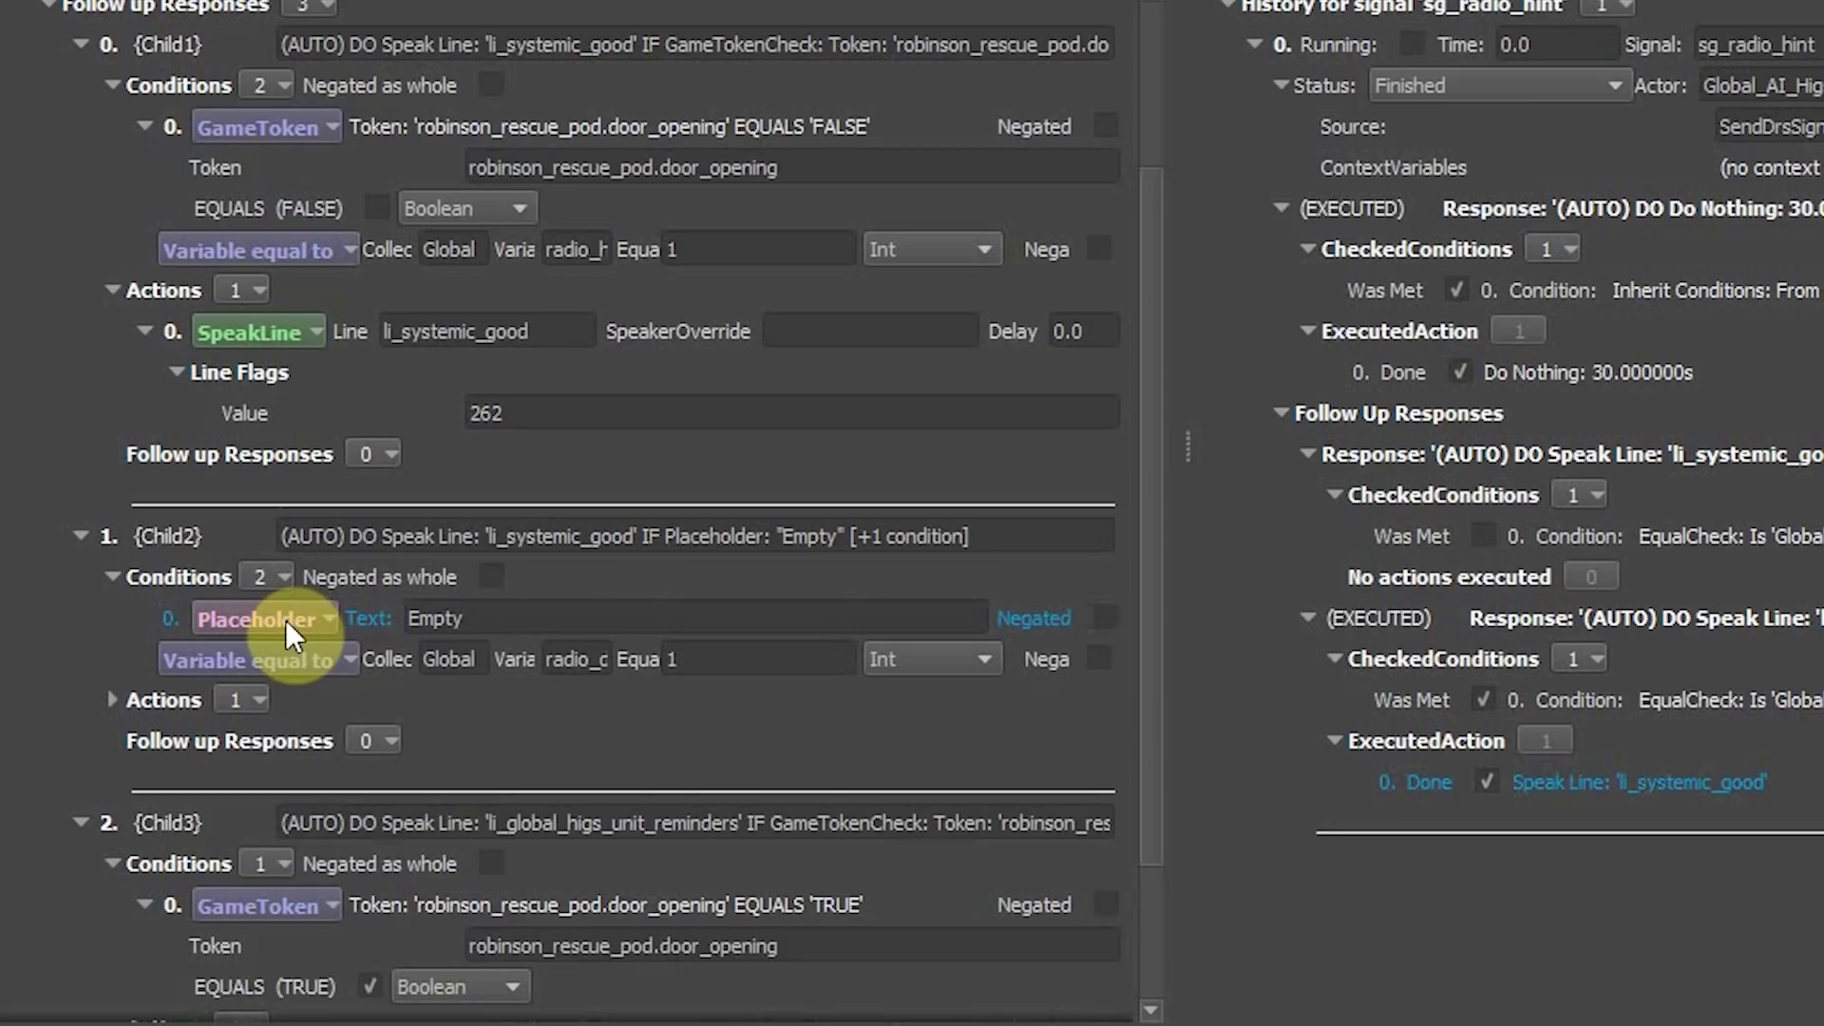
left_click(285, 622)
left_click(223, 467)
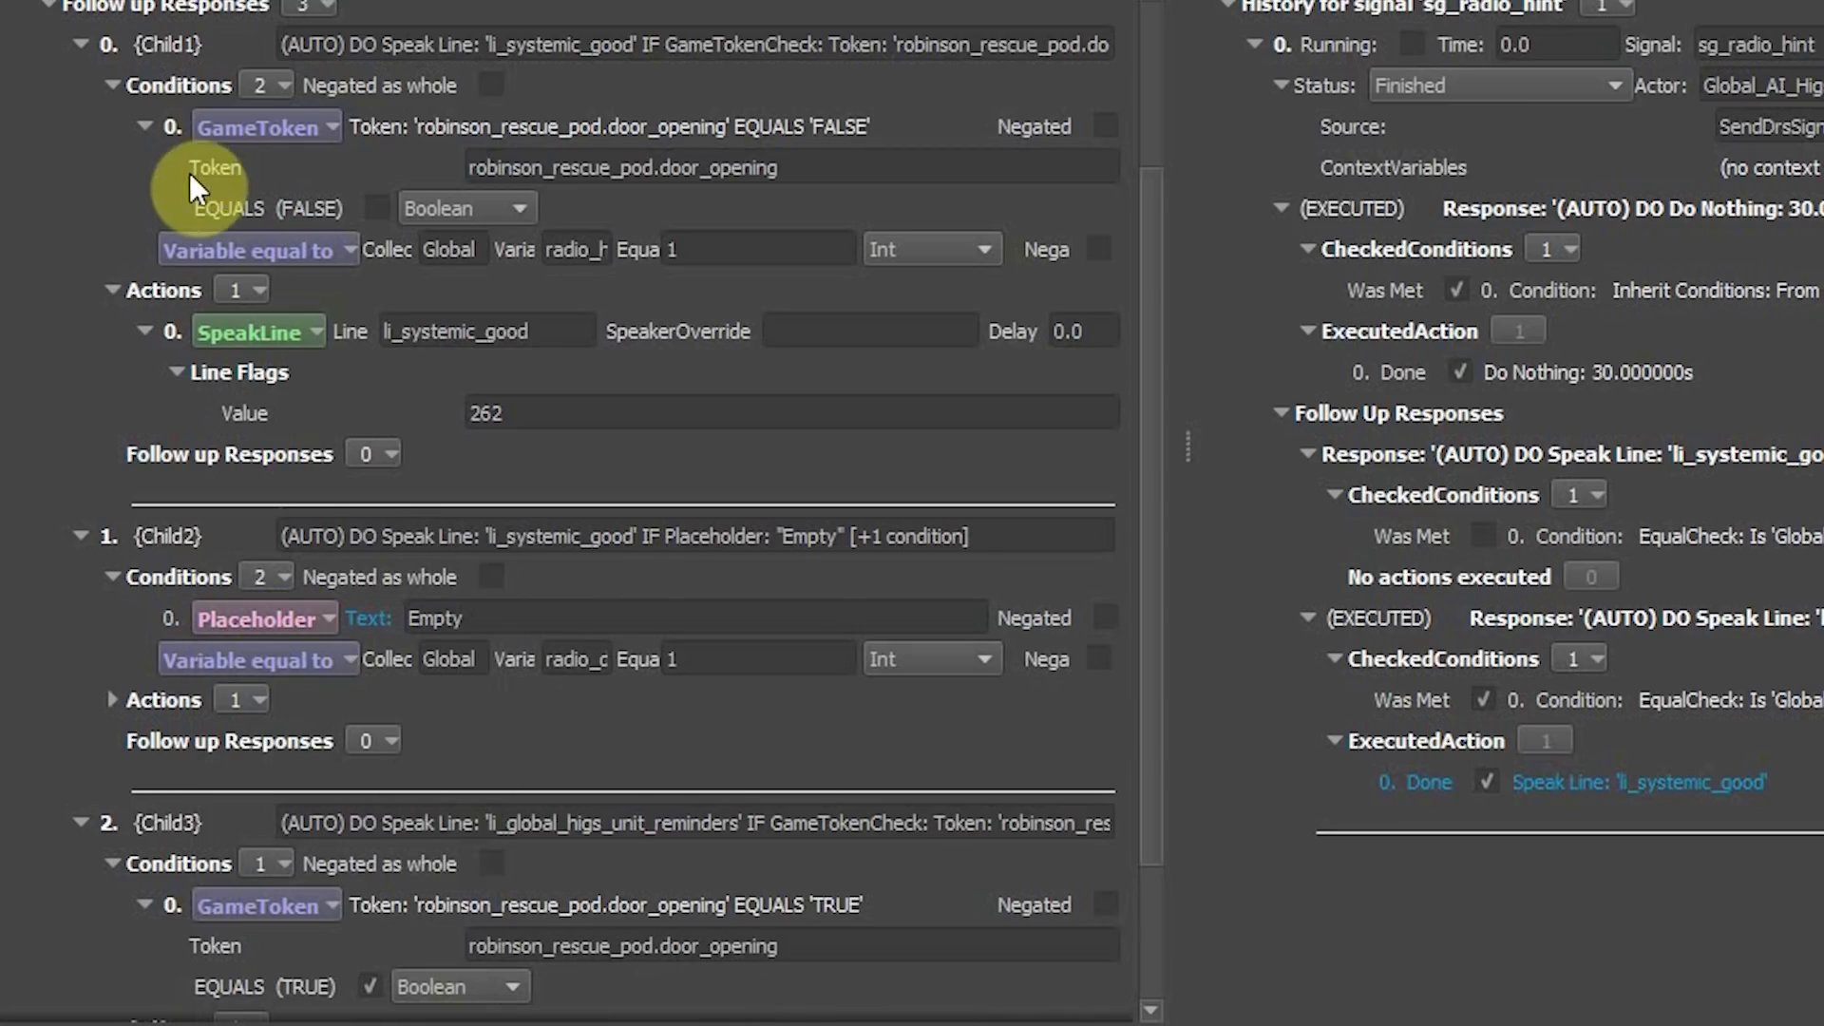
Step: Copy the door_opening EQUALS FALSE condition into the radio_done follow-up response and remove its placeholder condition
left_click(171, 127)
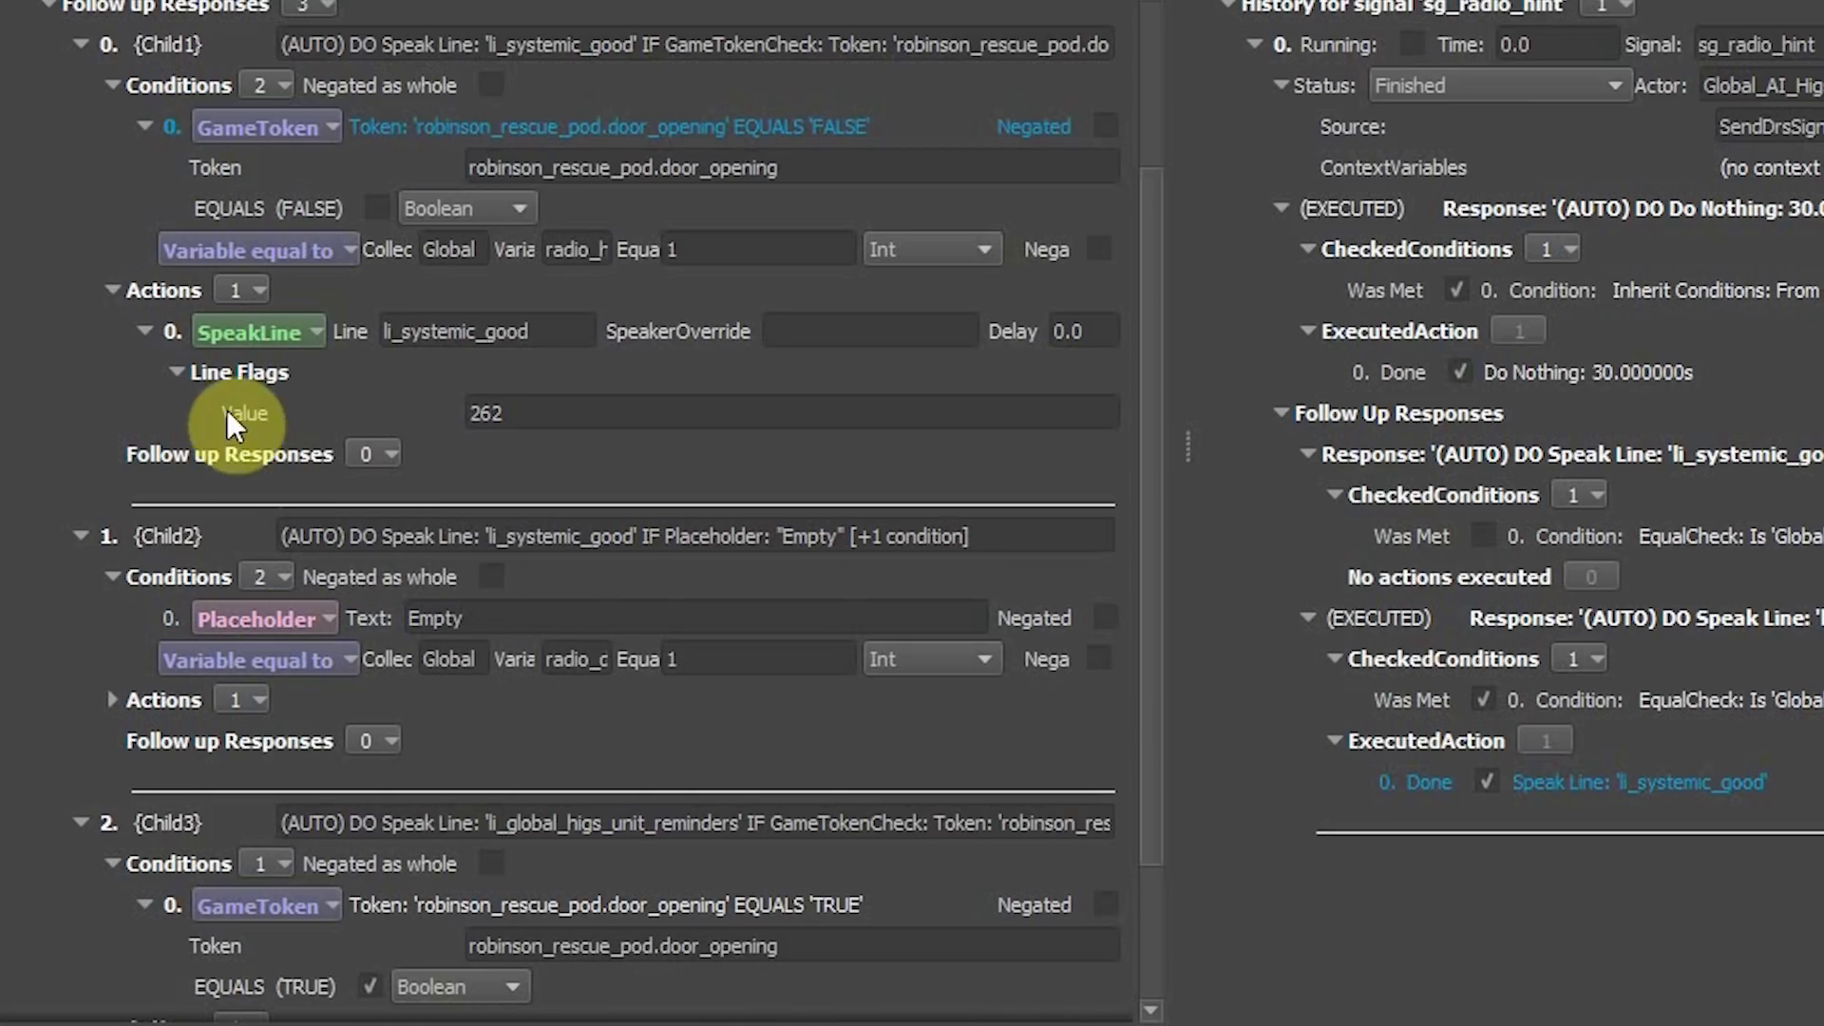
left_click(142, 576)
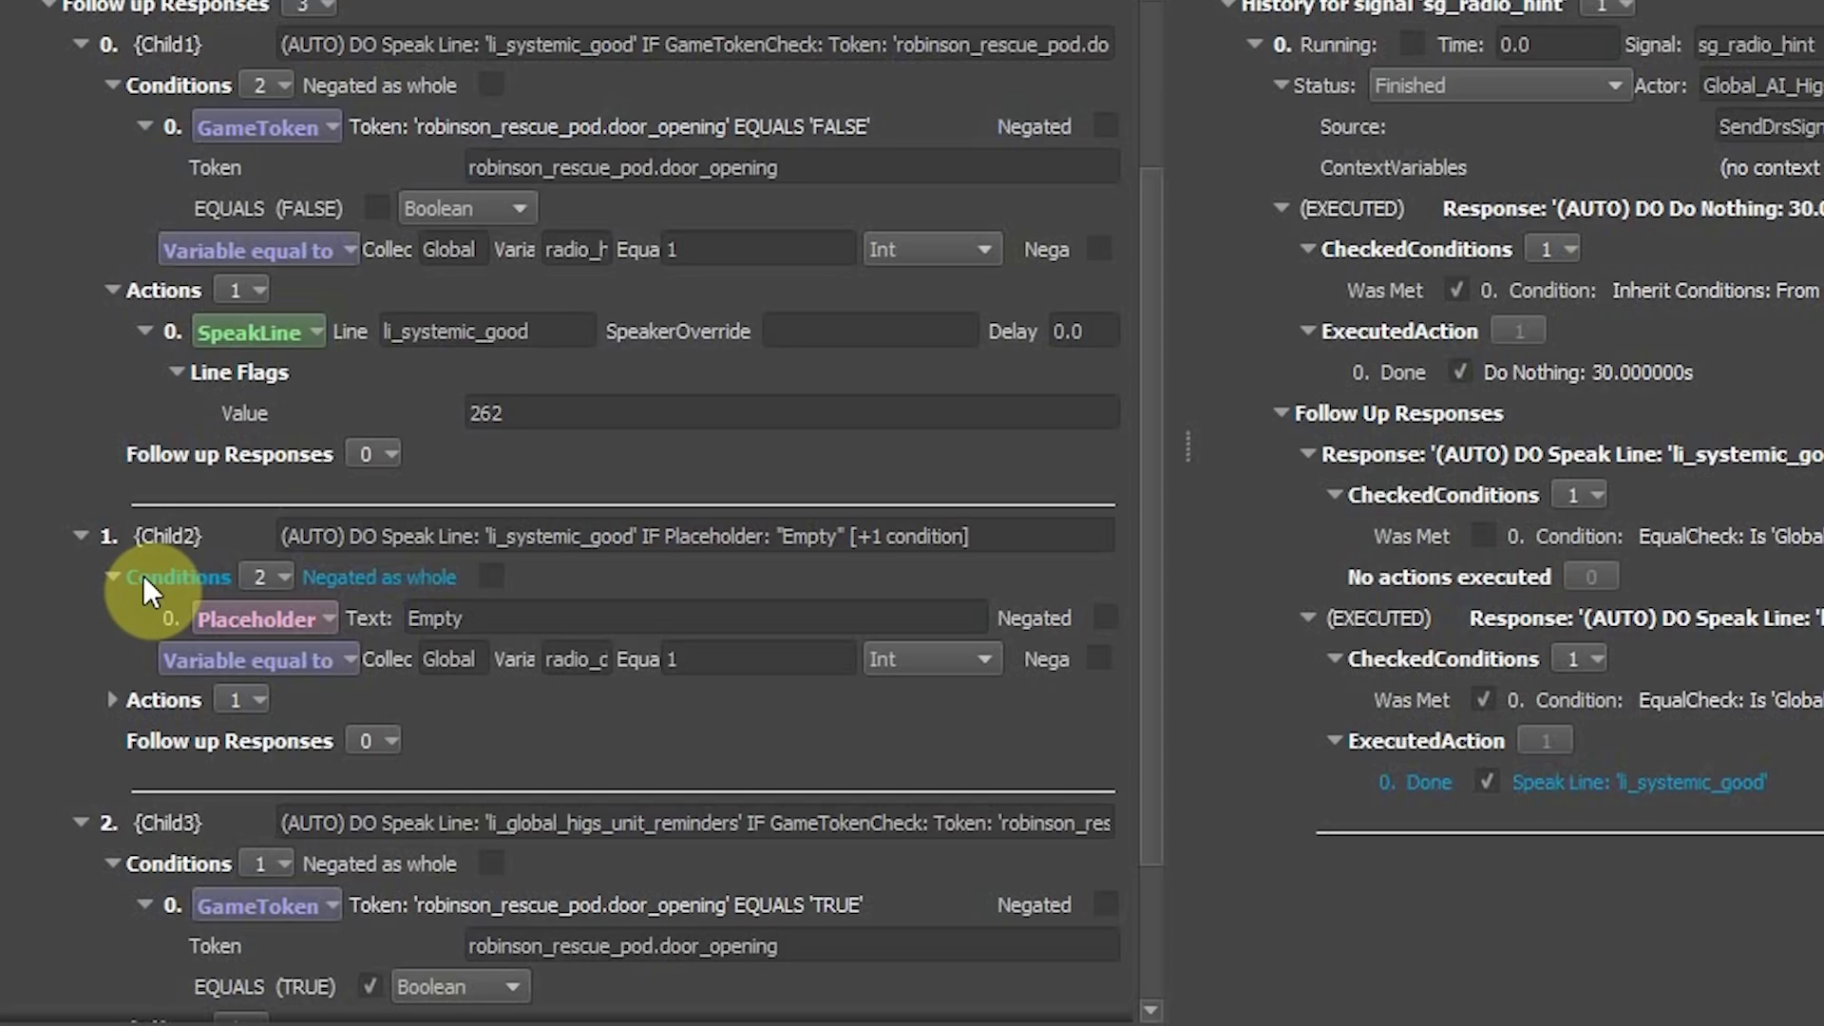
key("ctrl+v")
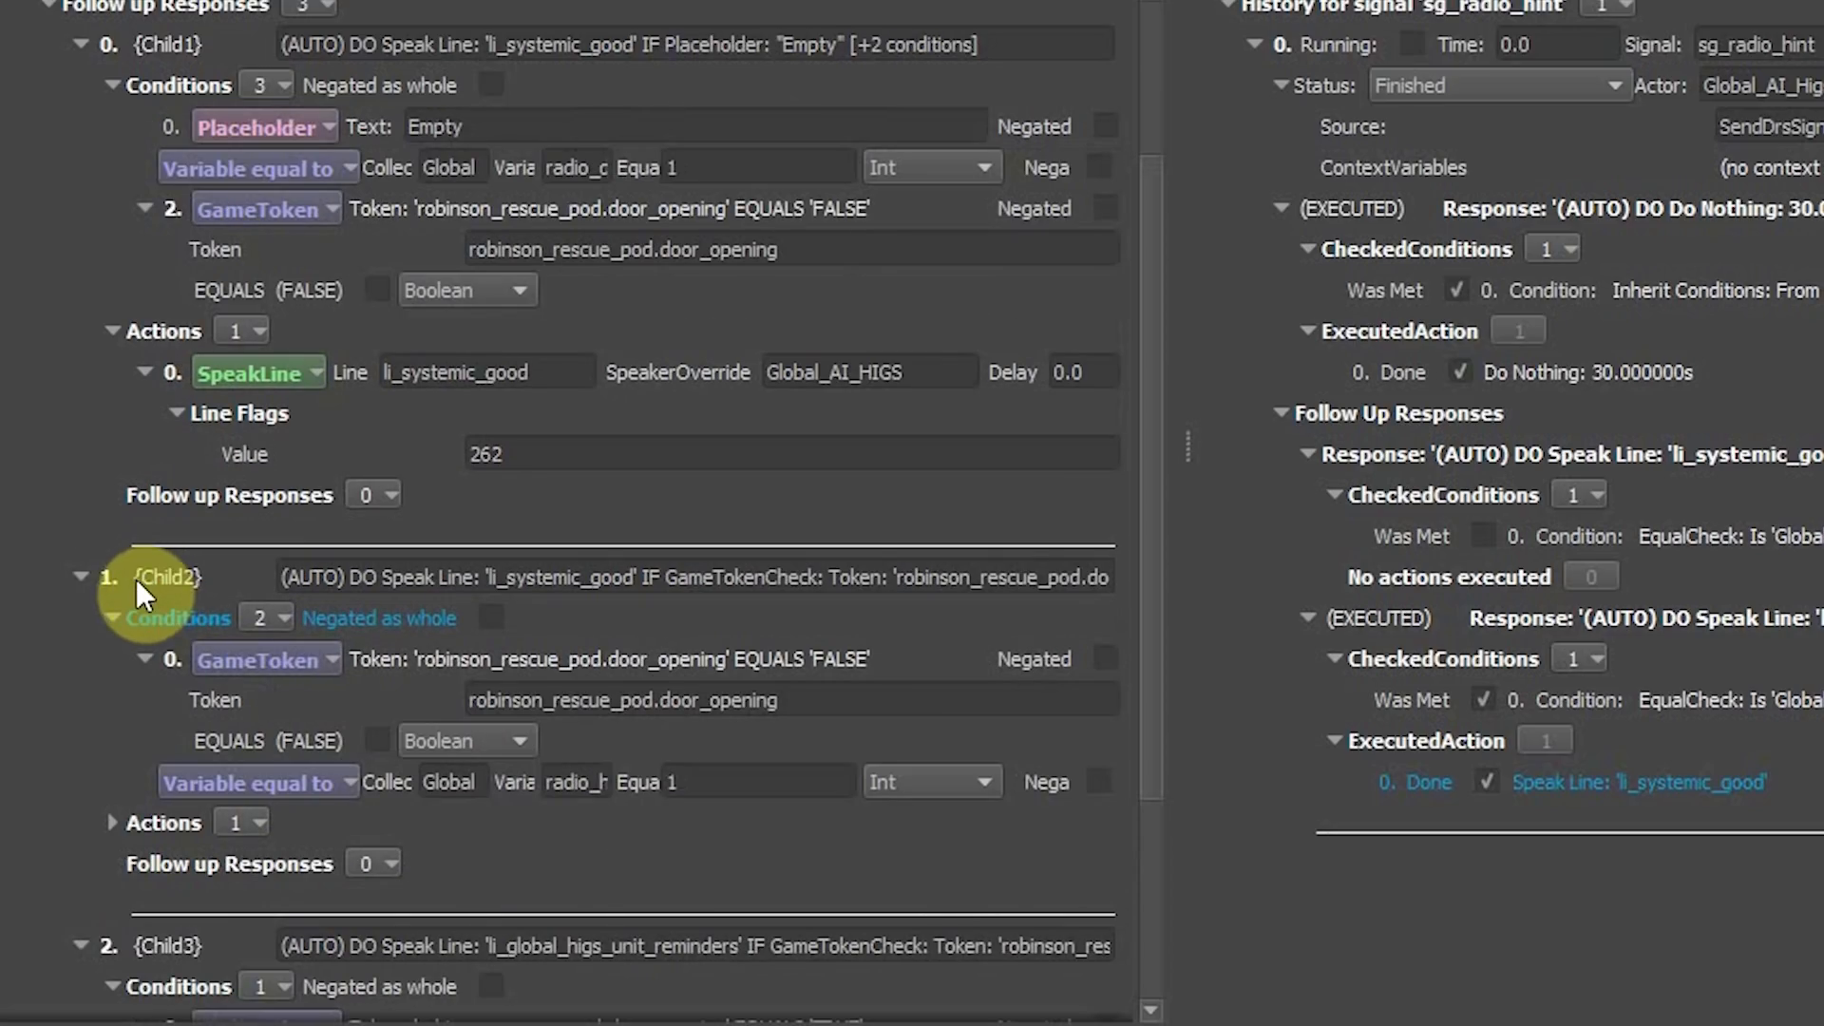
right_click(171, 124)
left_click(243, 183)
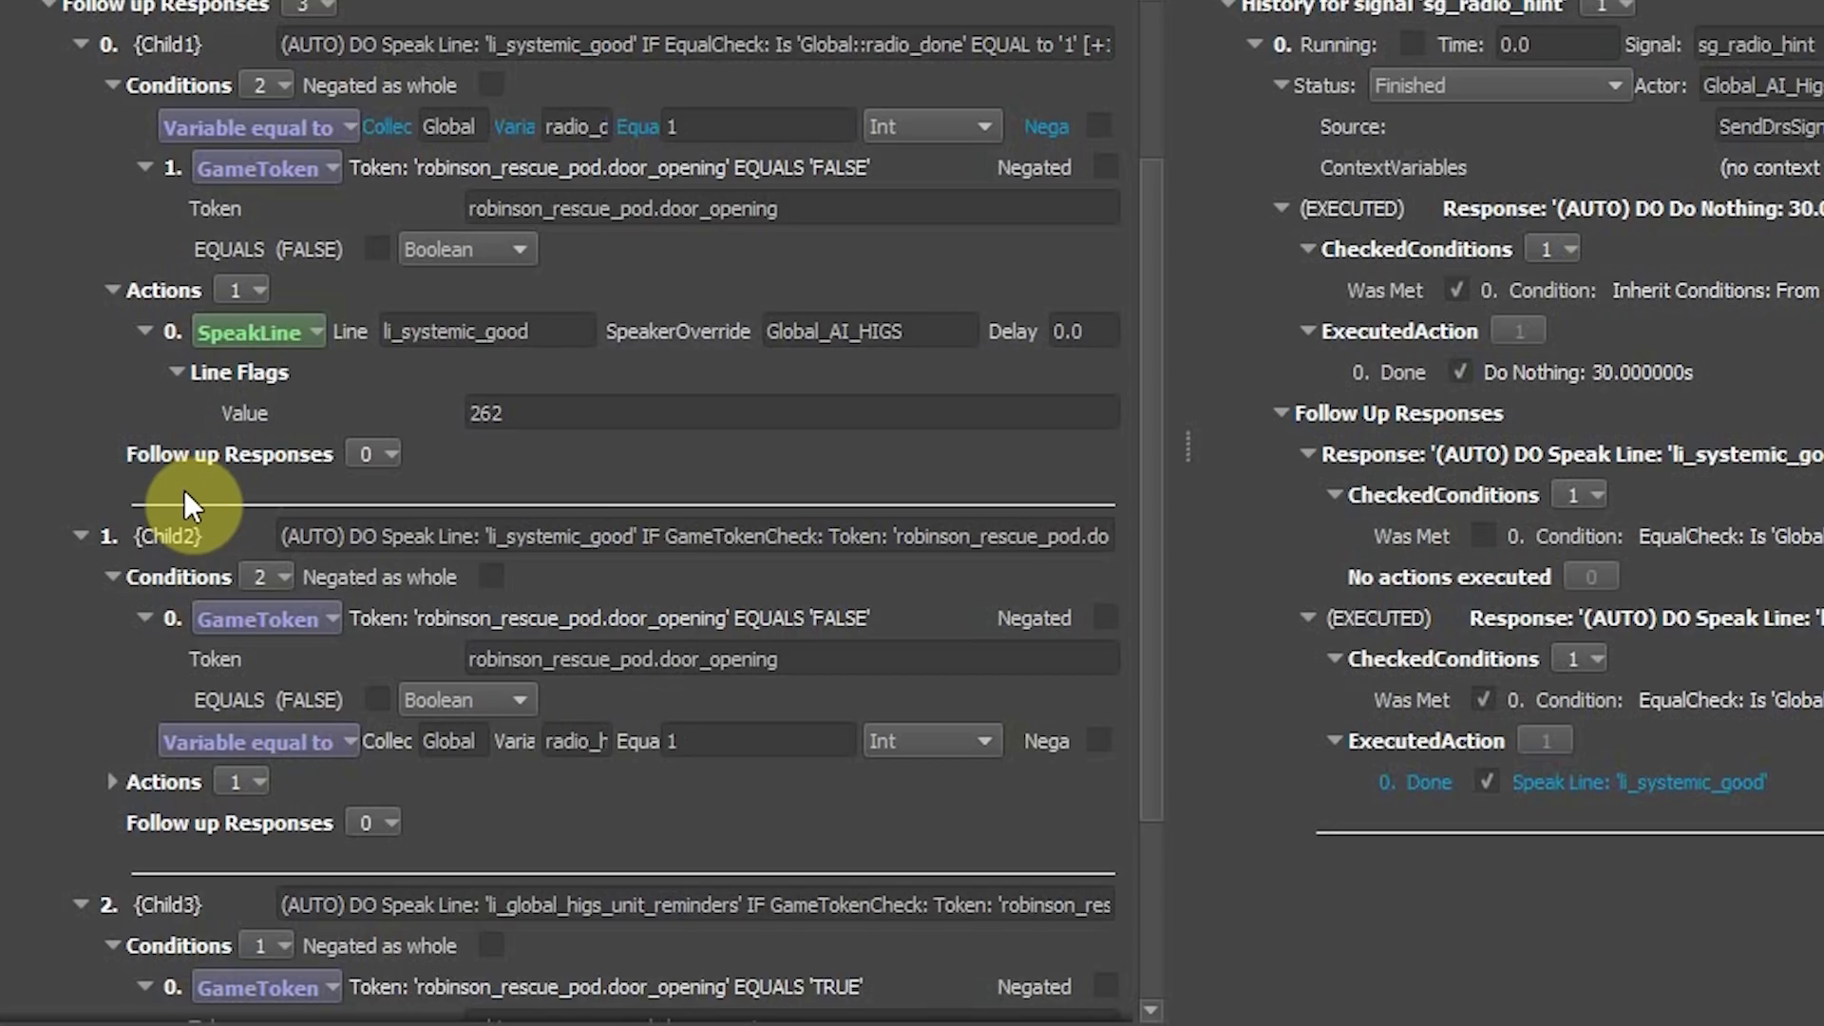
scroll(171, 333, "down", 3)
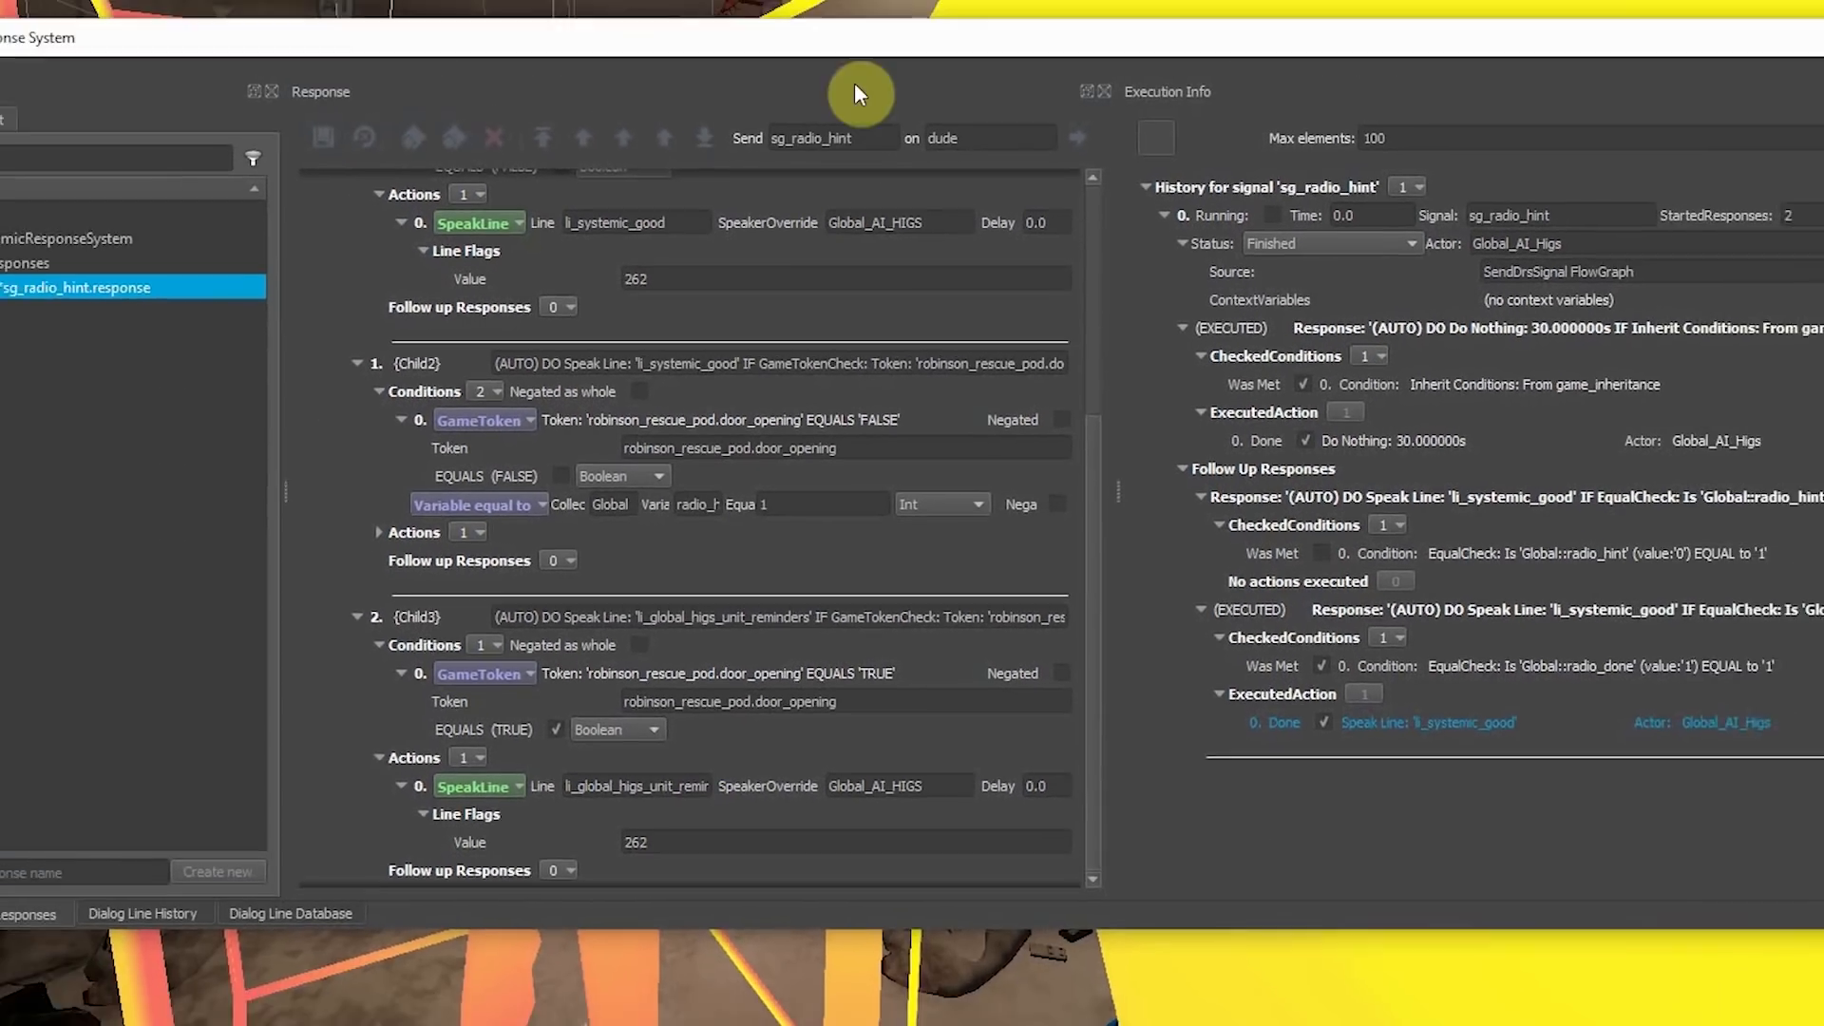
Step: Play-test the level in game mode from outside the pod, skipping to the pod Interior and walking to the hatch
left_click_drag(859, 39, 1823, 42)
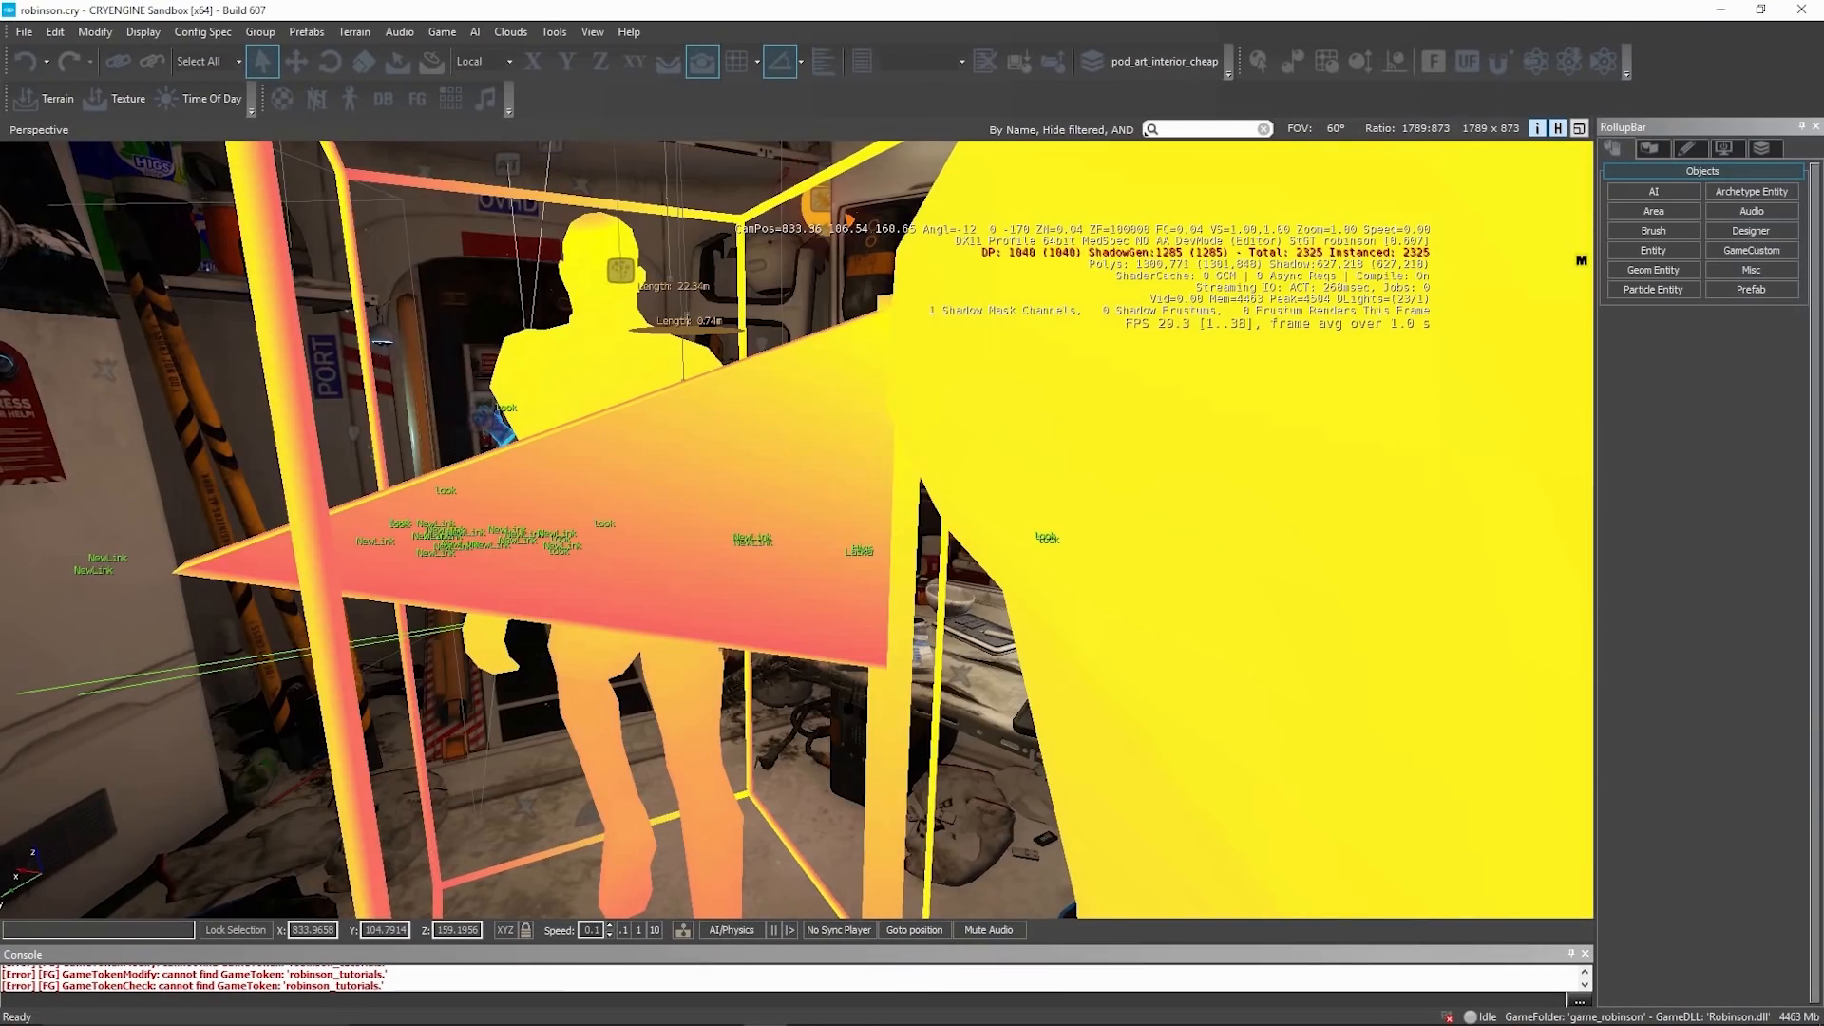
right_click_drag(1069, 476, 143, 465)
key("w")
right_click_drag(798, 529, 1123, 466)
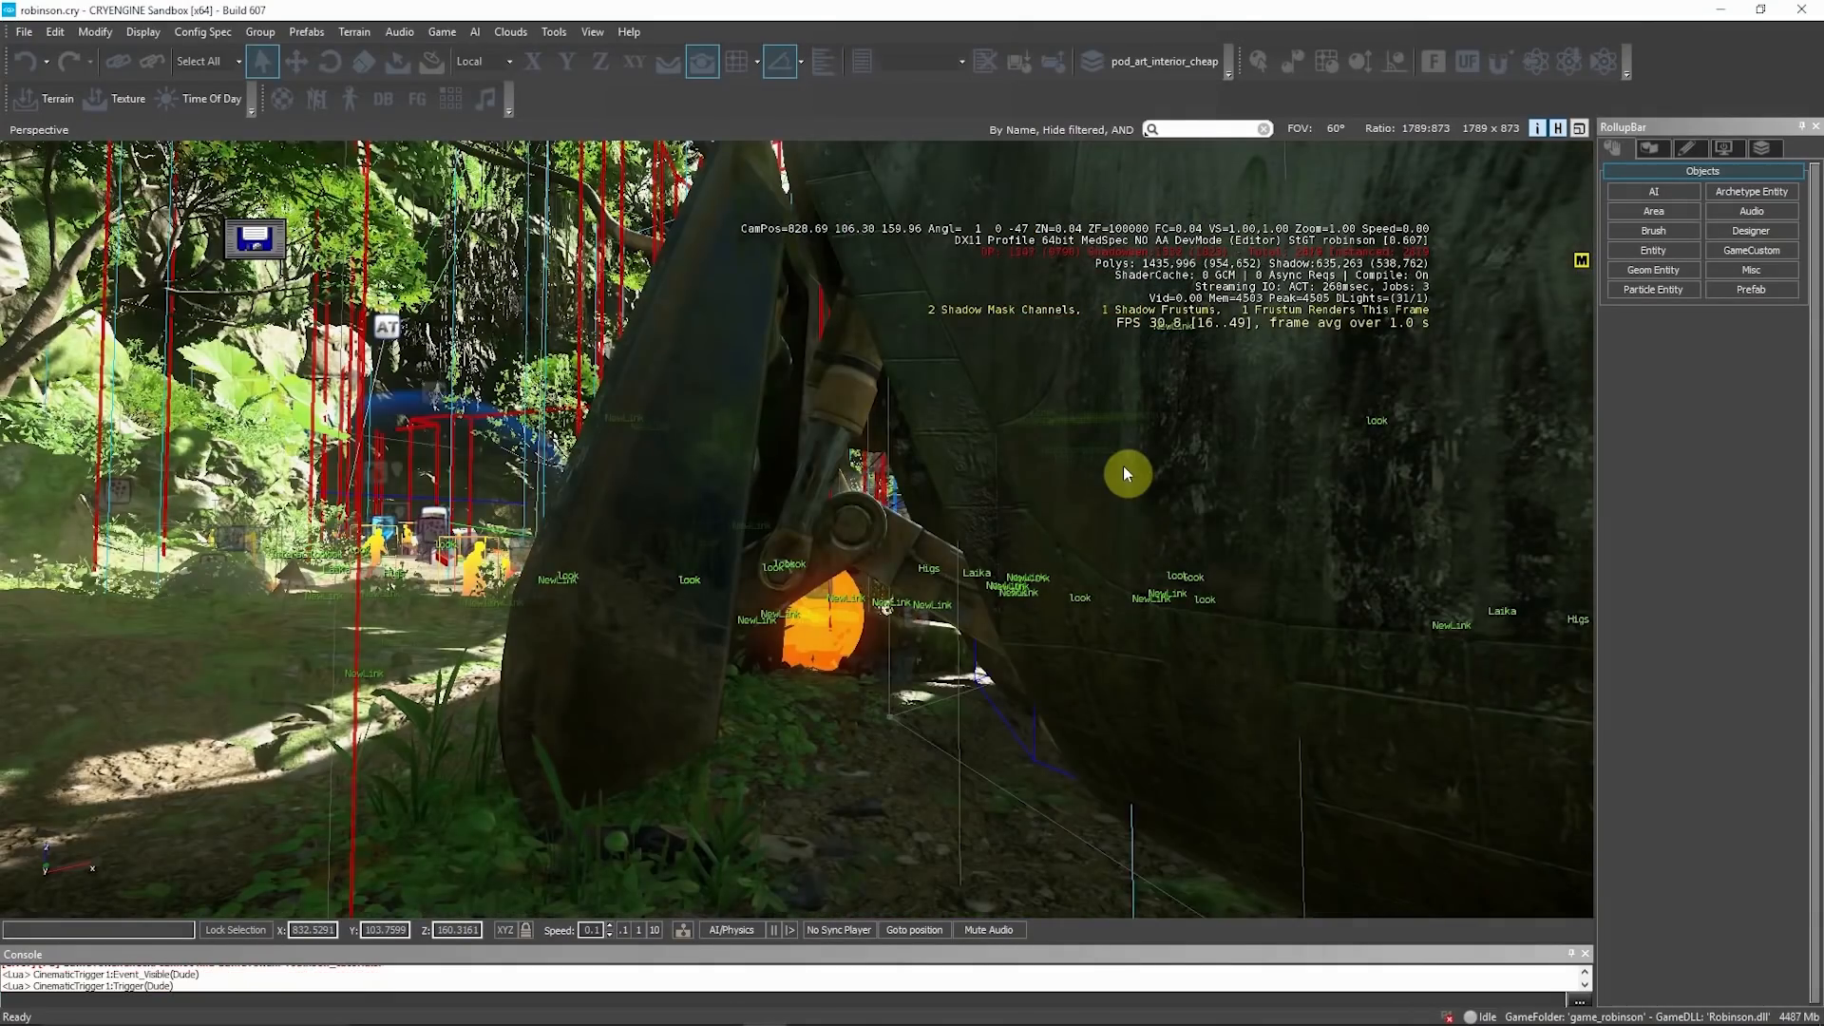
key("ctrl+g")
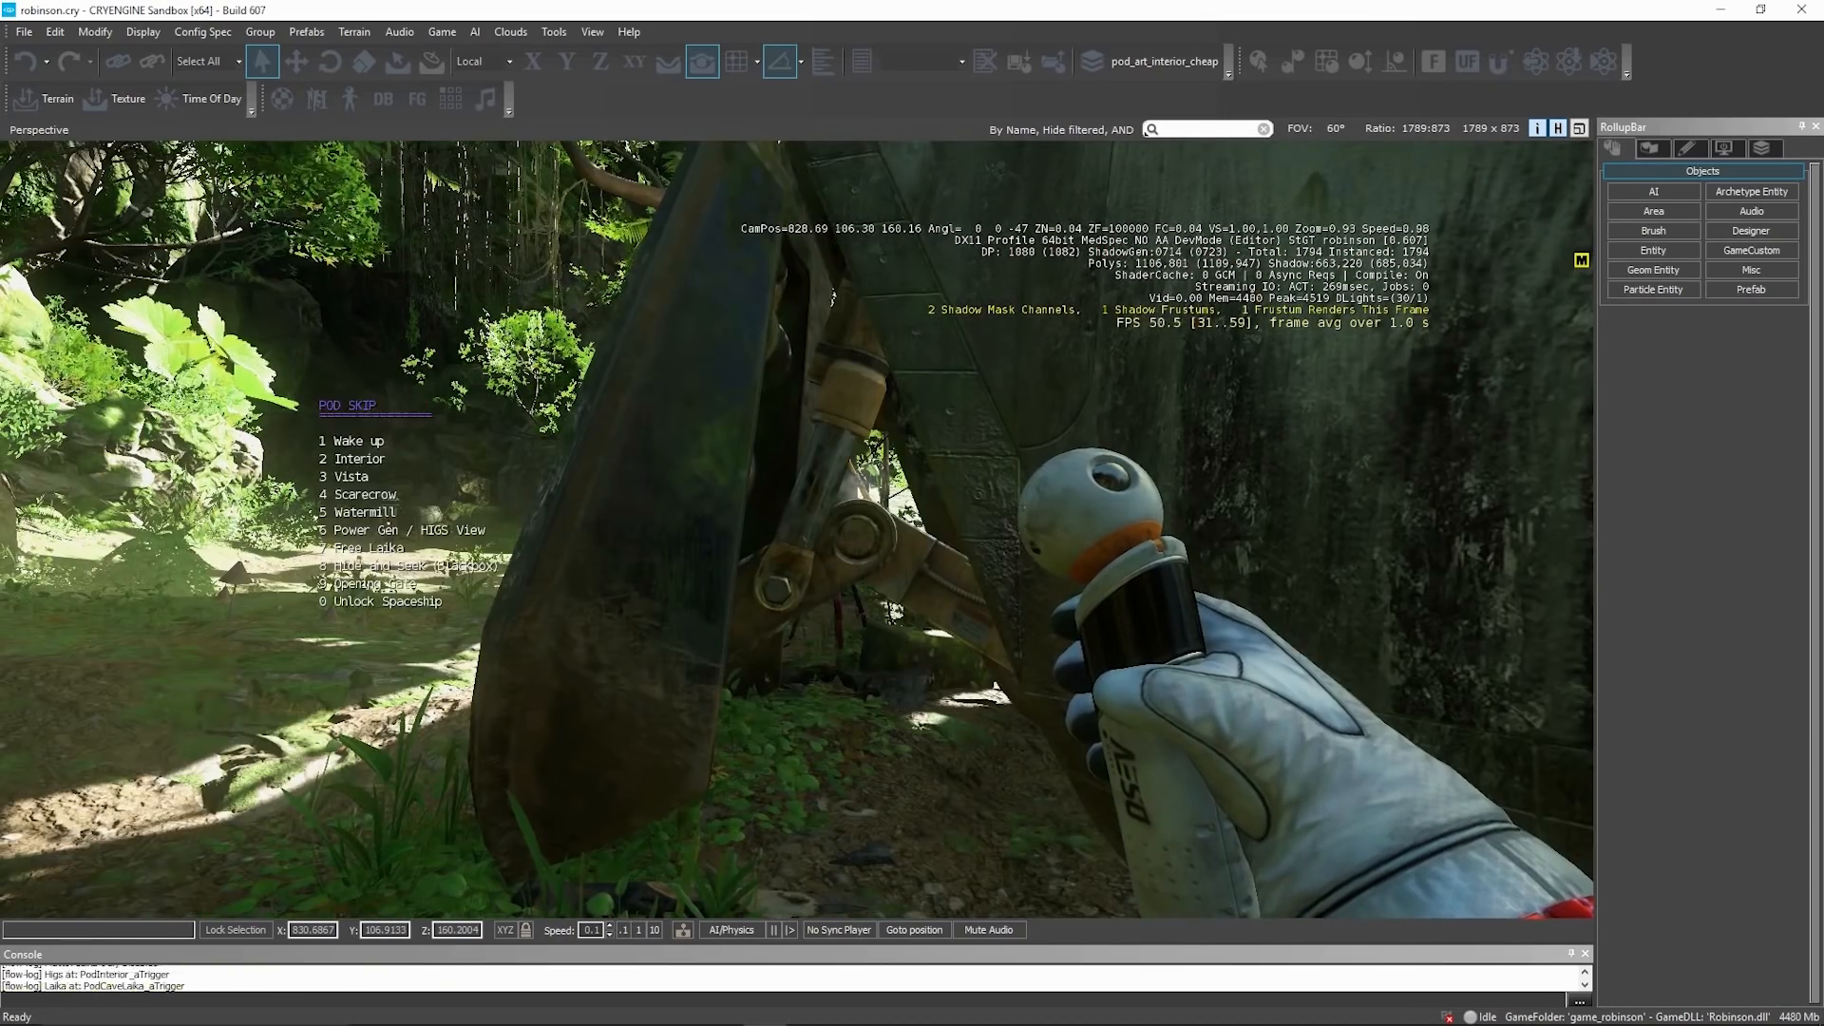
key("1")
key("w")
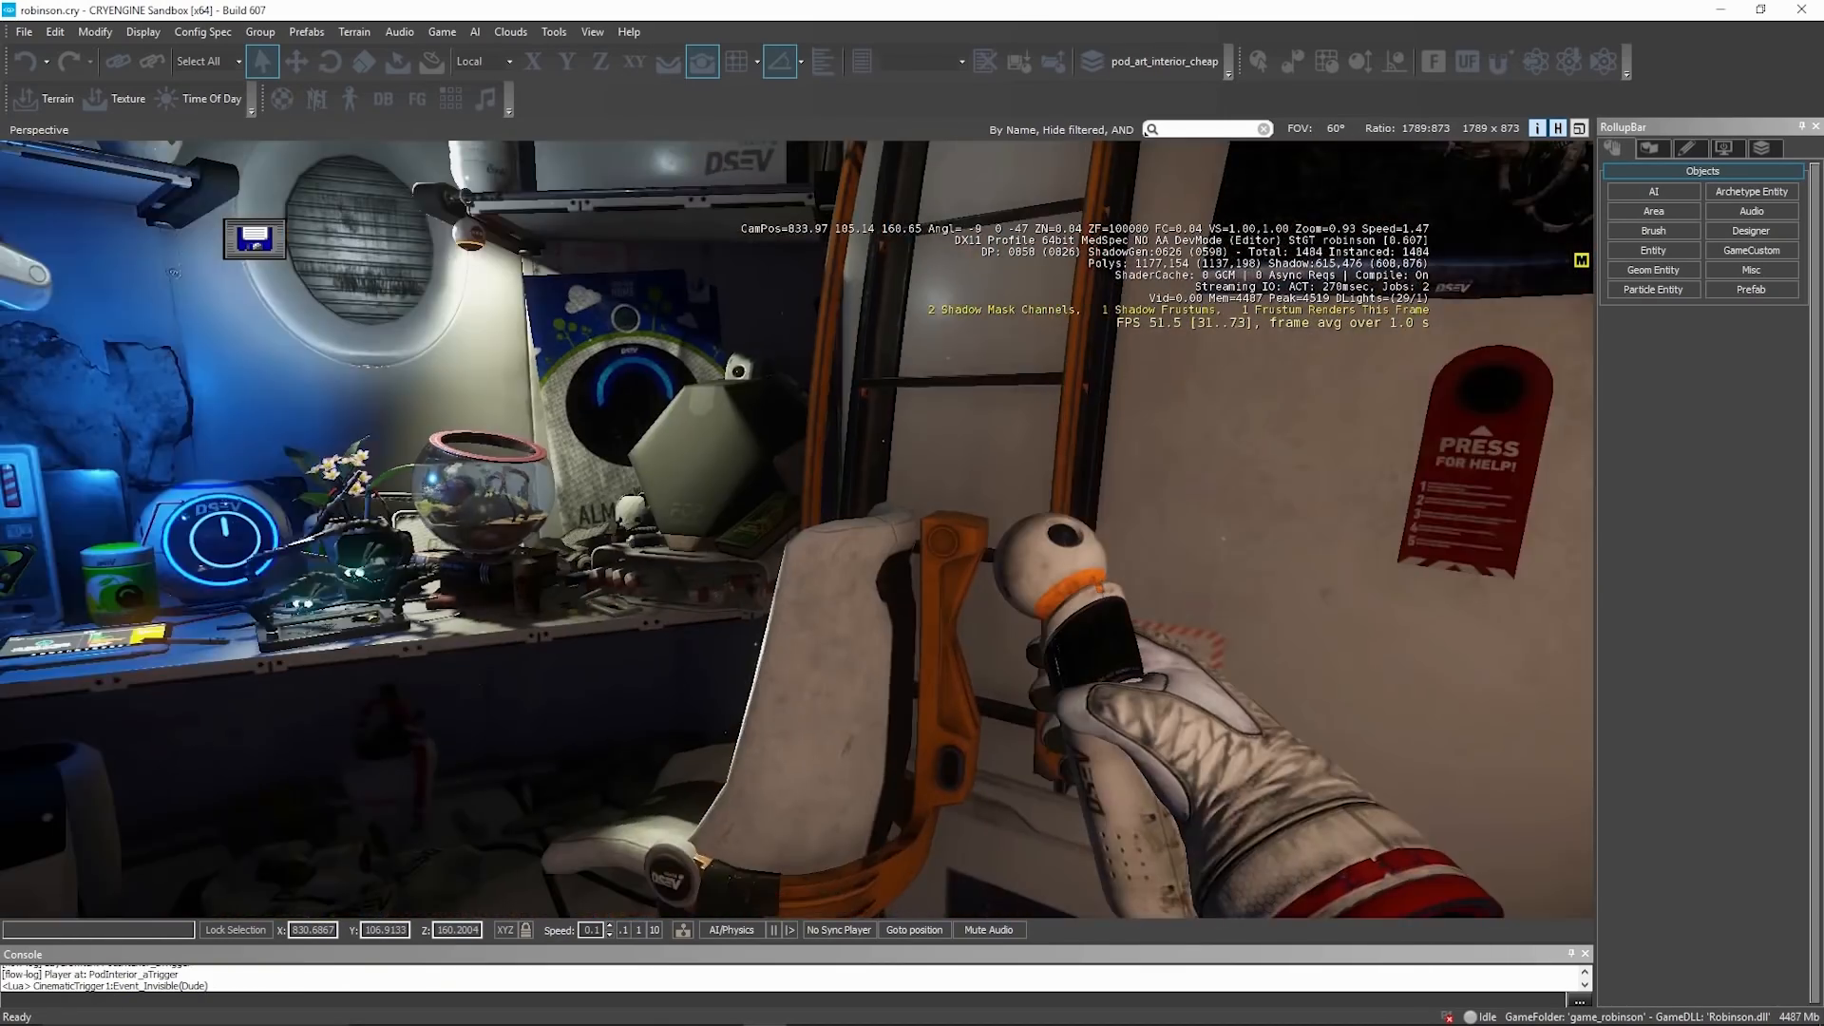
key("w")
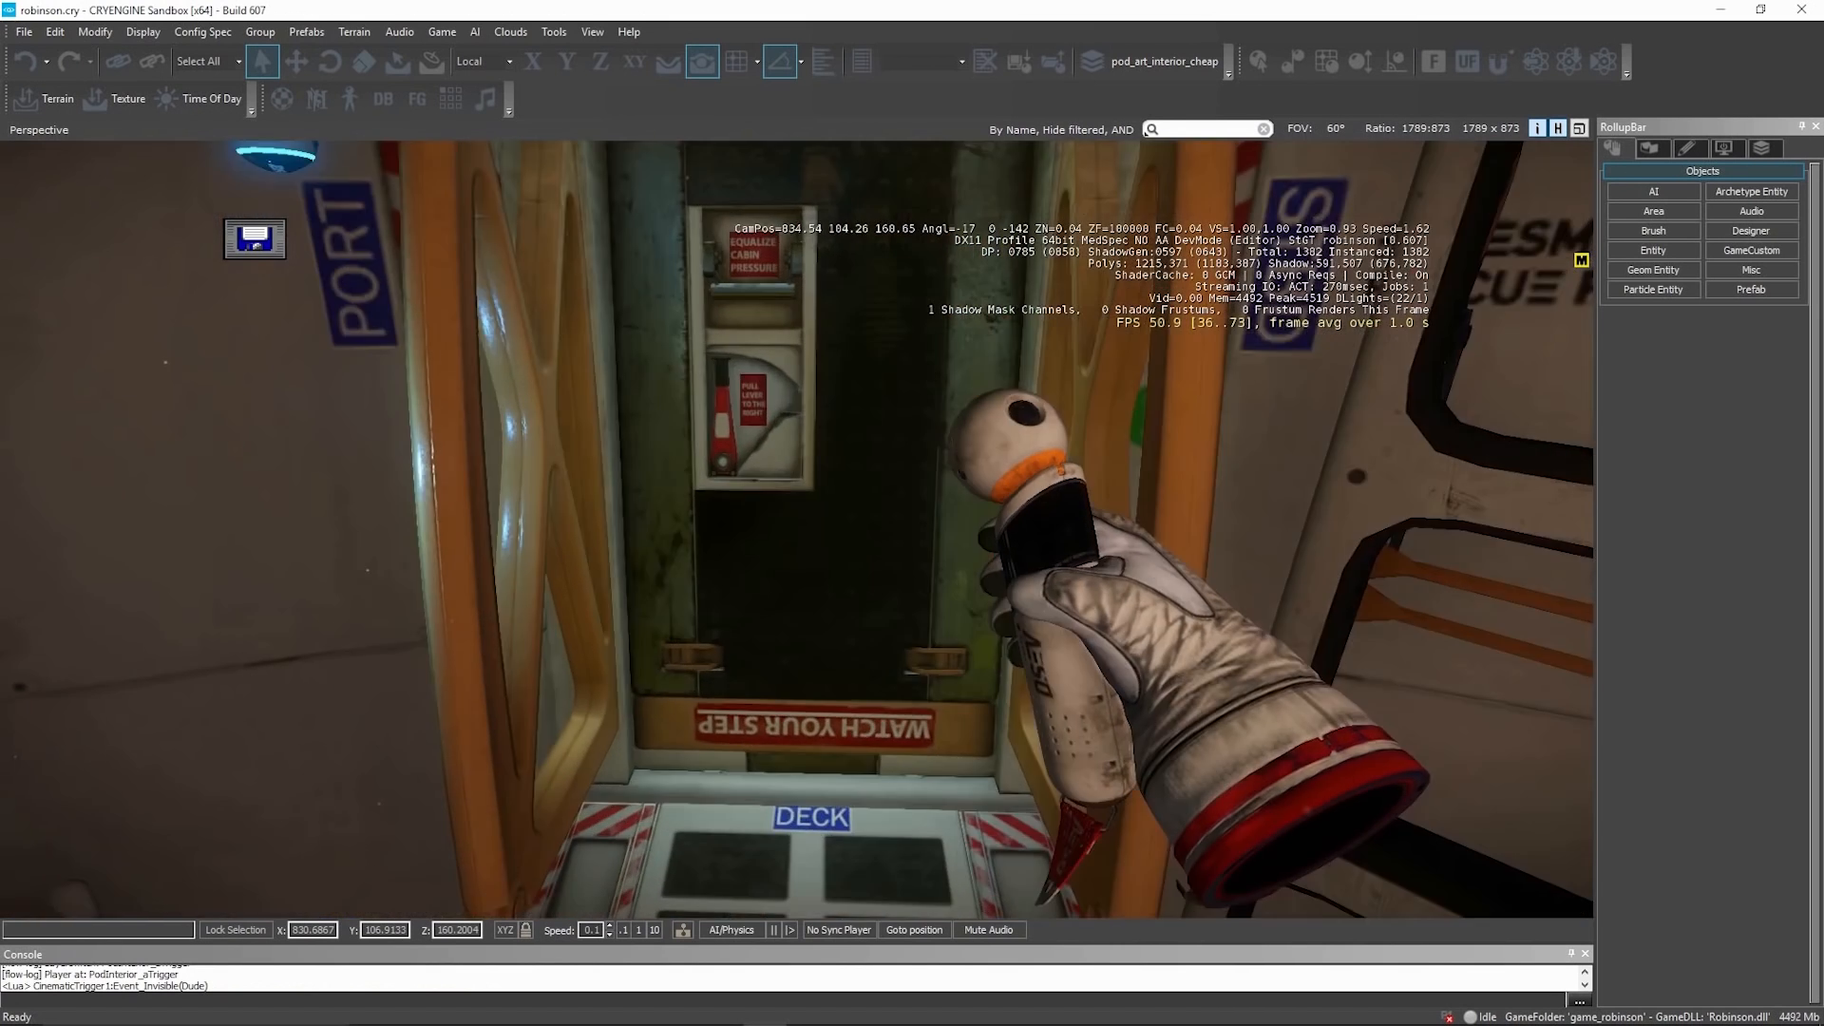